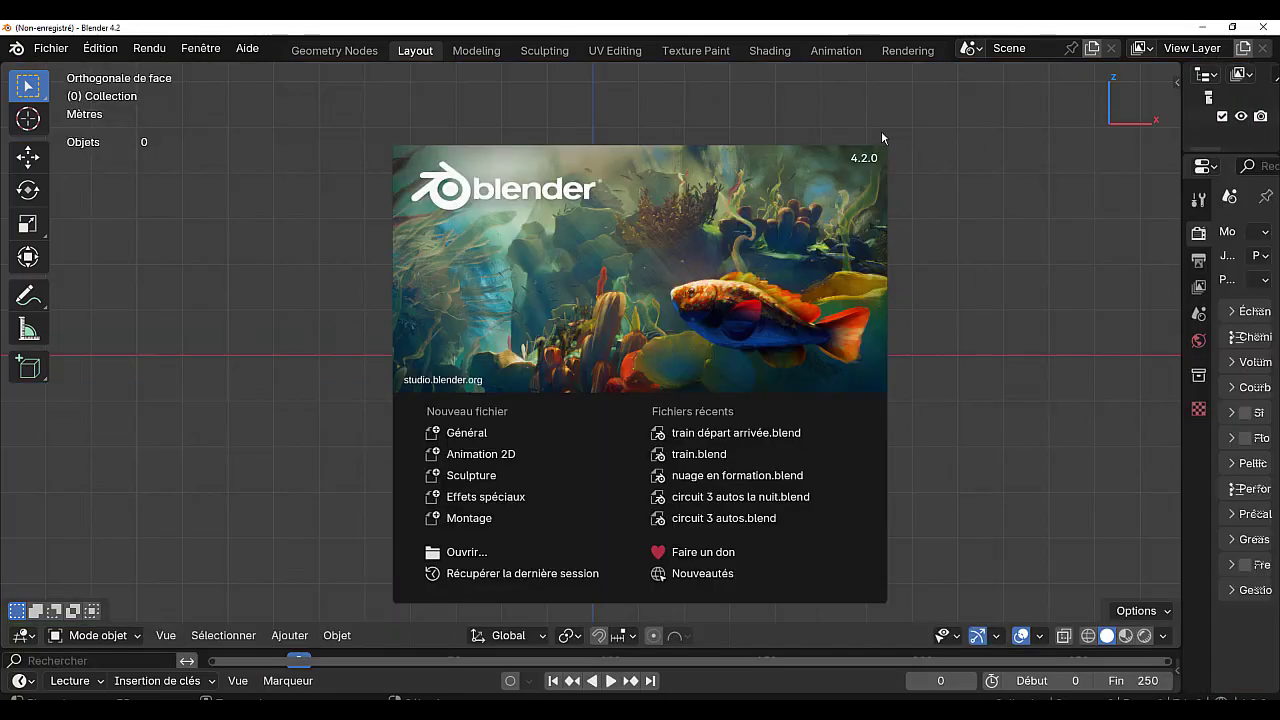
Dismiss the splash screen and add a cube mesh at the world origin
click(952, 220)
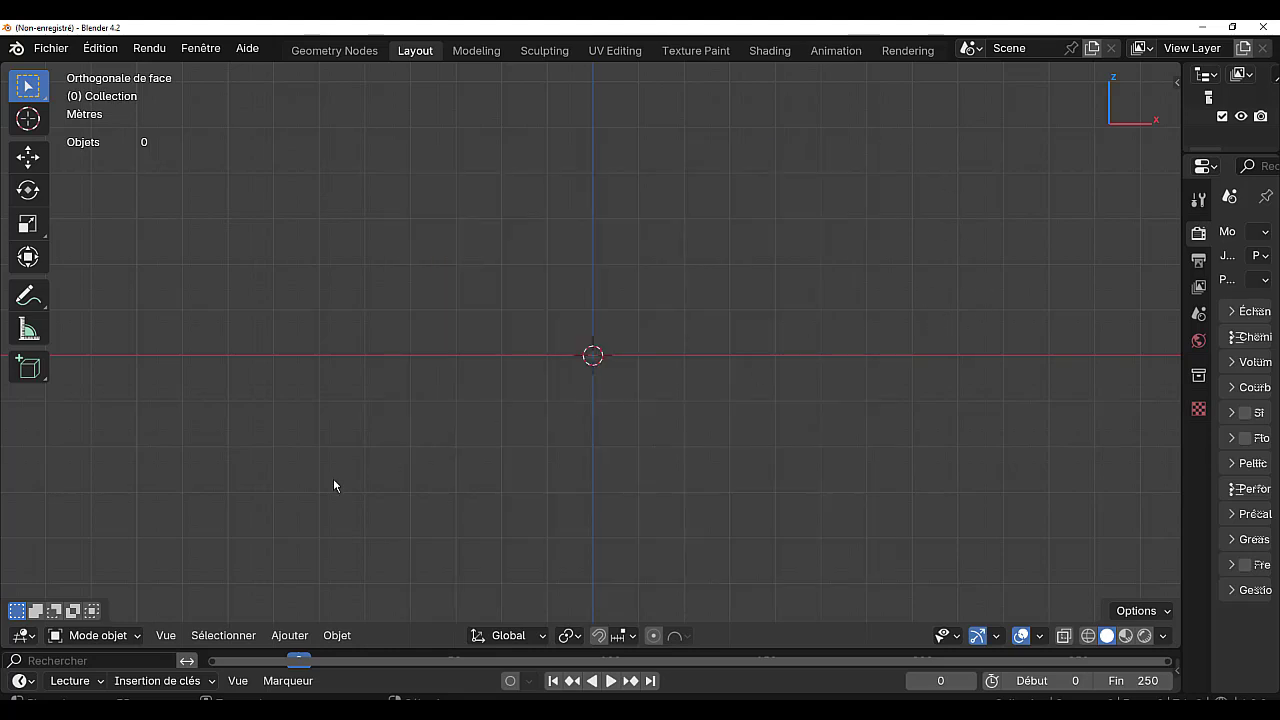
click(289, 636)
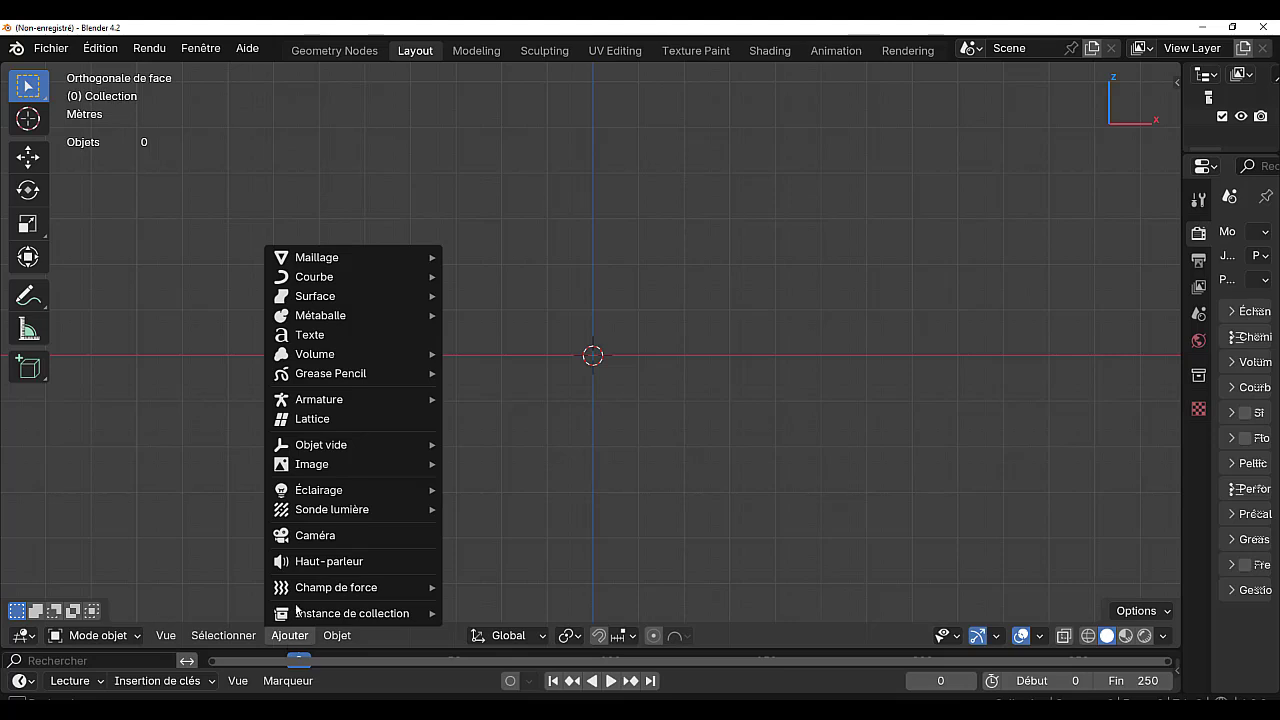
mouse_move(338, 264)
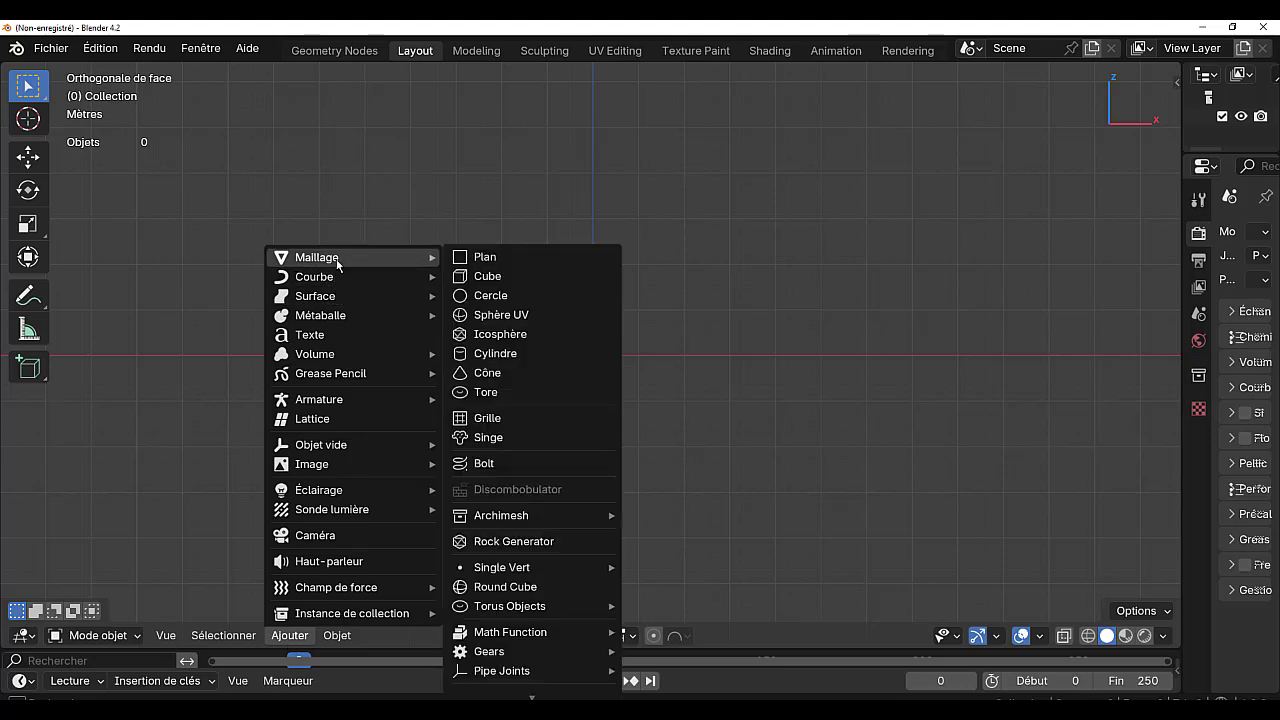
click(508, 276)
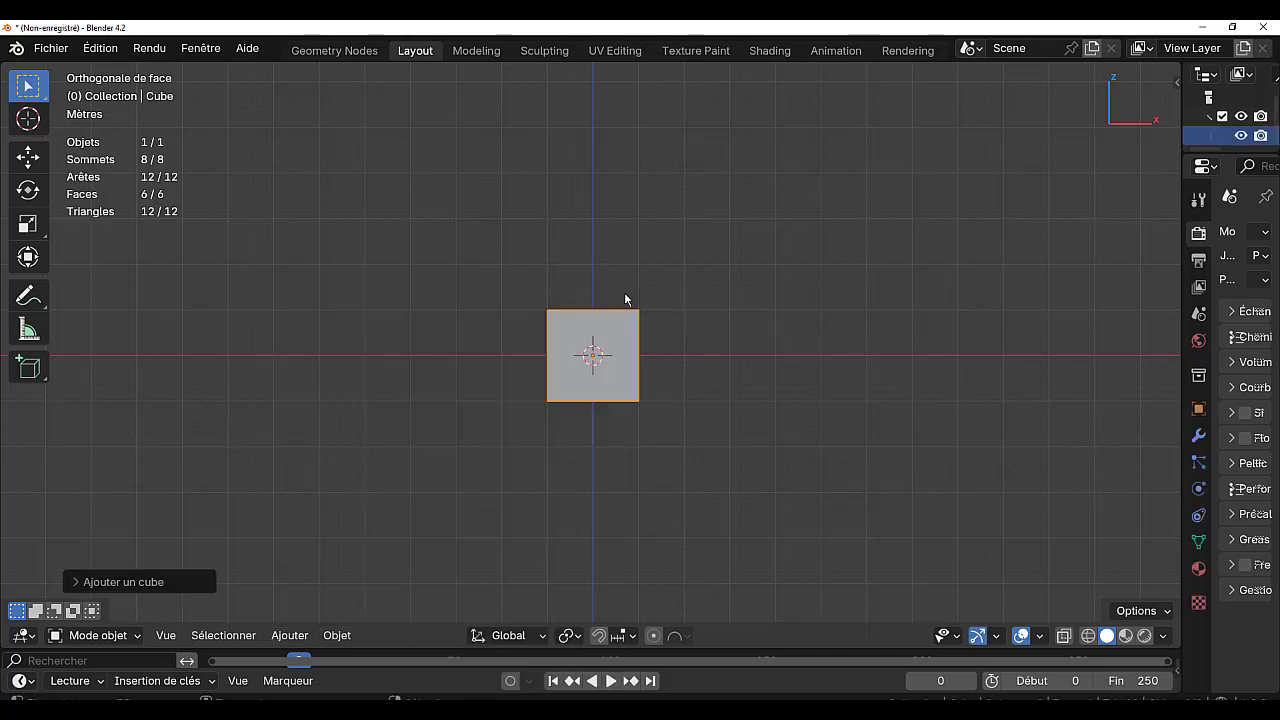
Scale the cube's whole mesh down uniformly in Edit Mode to a small cube around the origin
middle_drag(791, 371, 778, 425)
scroll(596, 388, up, 2)
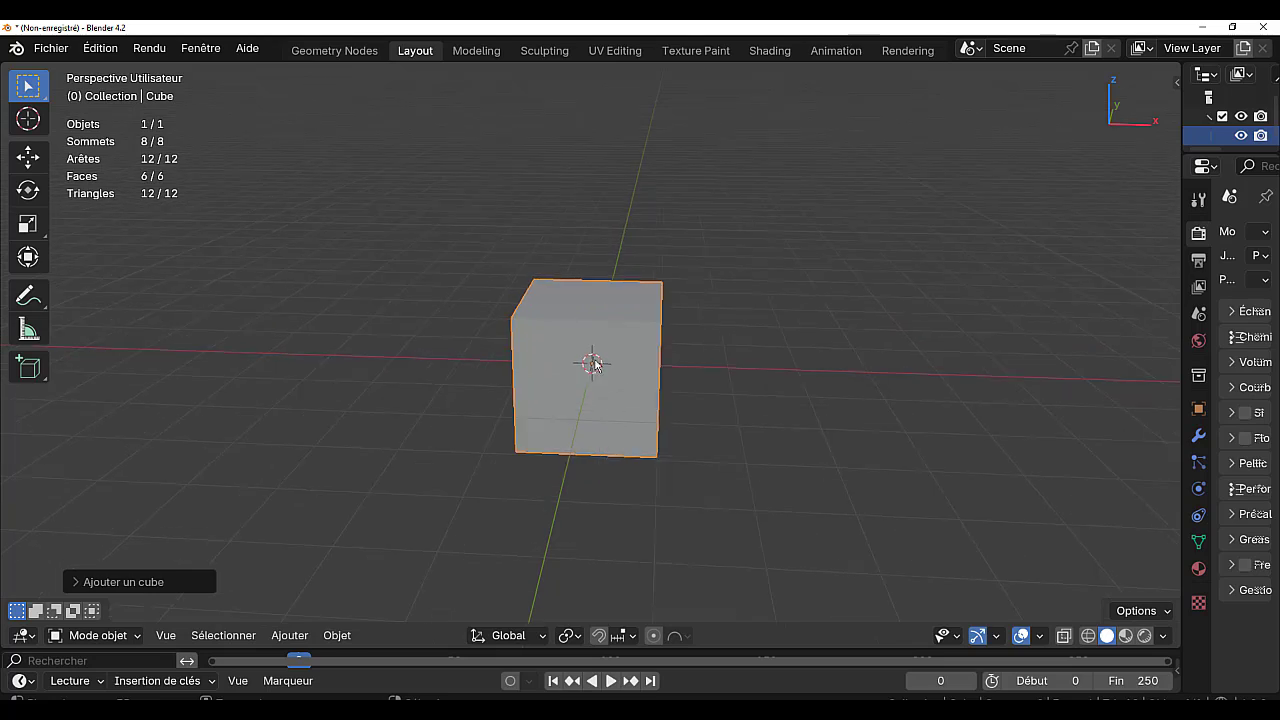
scroll(600, 397, up, 3)
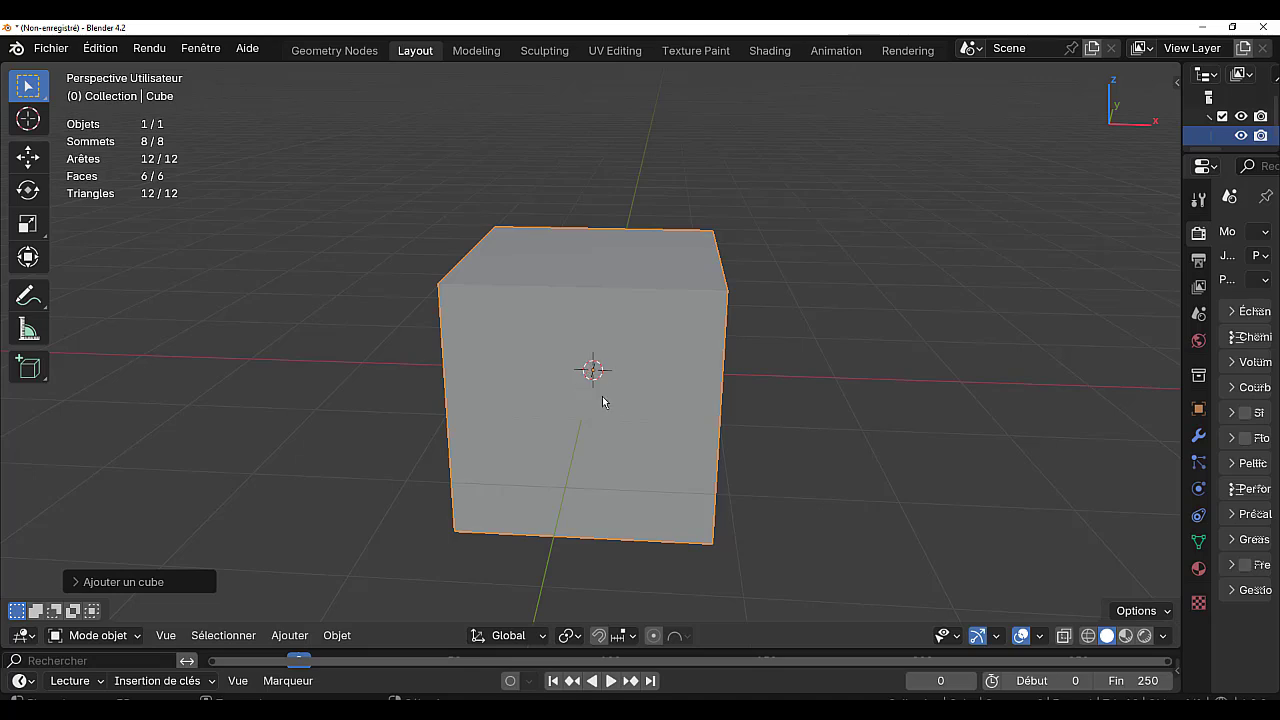
scroll(619, 389, down, 3)
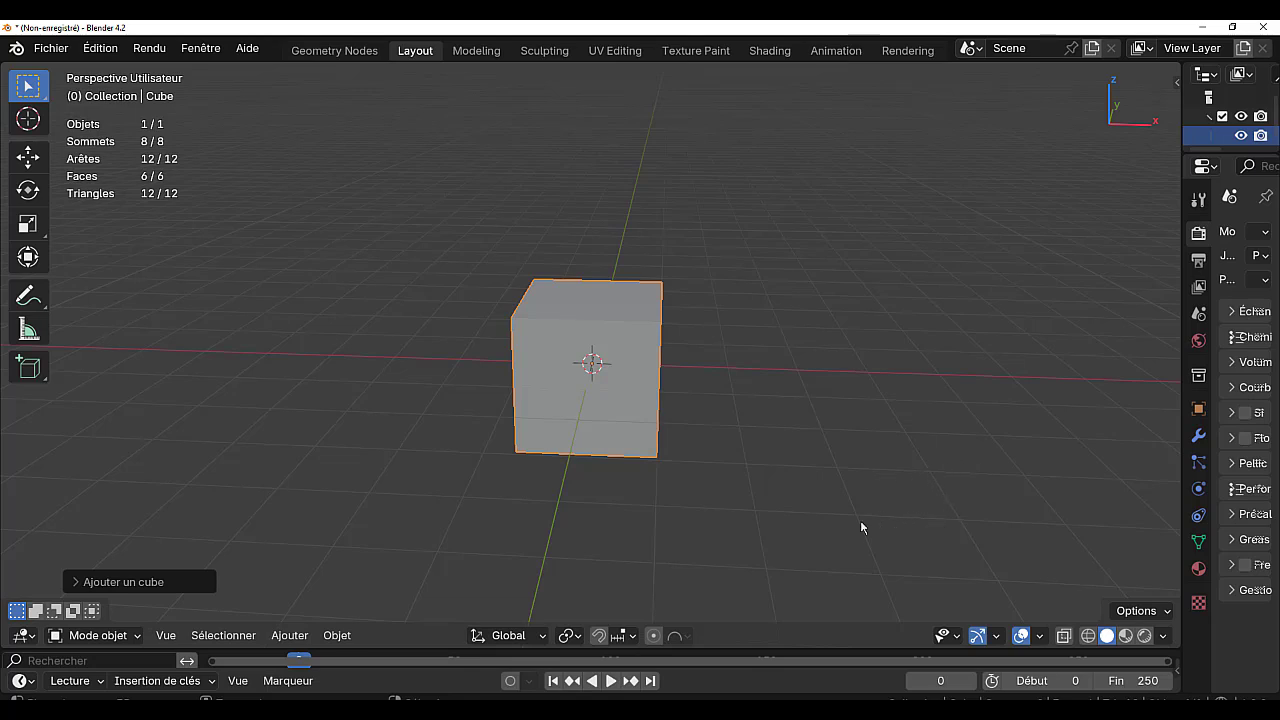
middle_drag(752, 517, 636, 480)
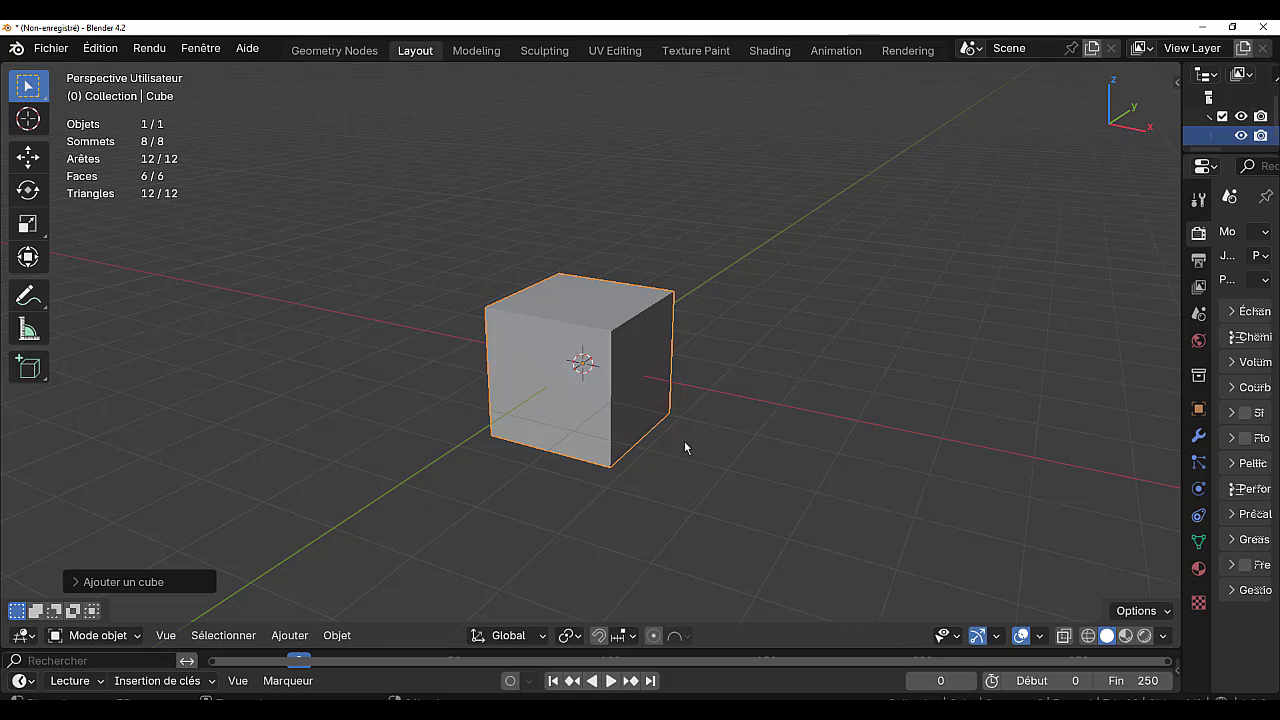
key(Tab)
key(s)
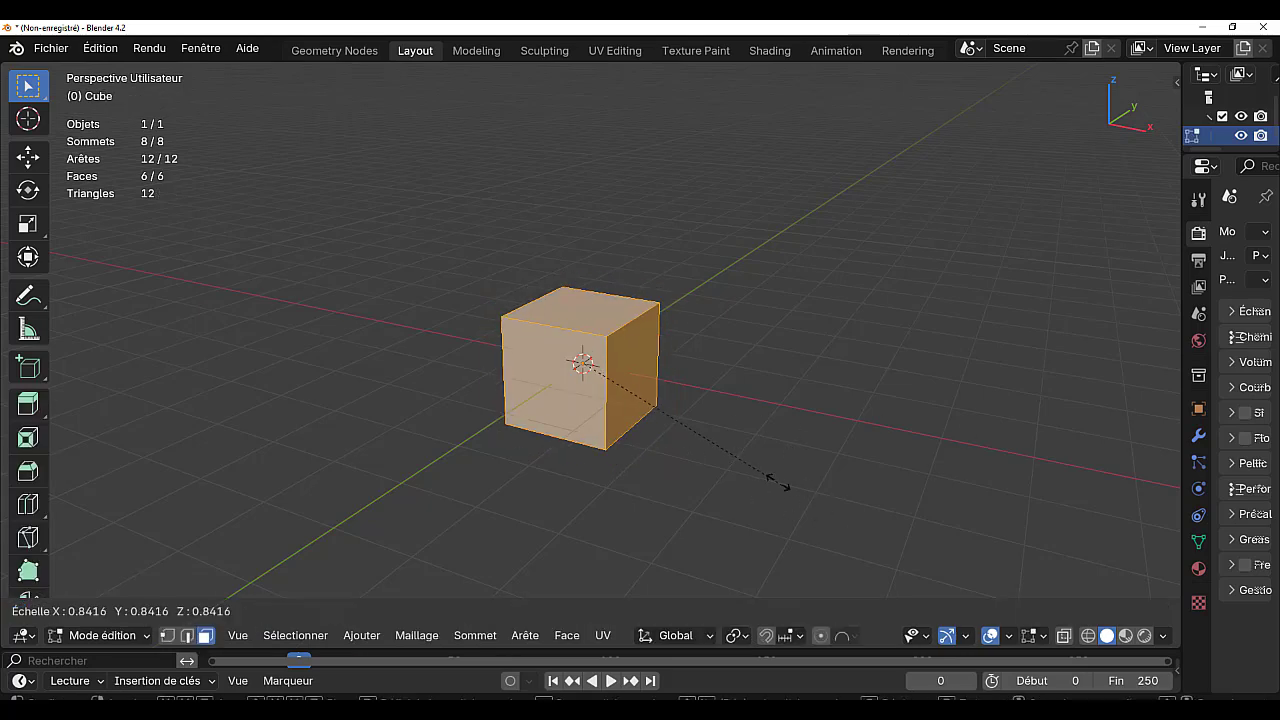
click(645, 375)
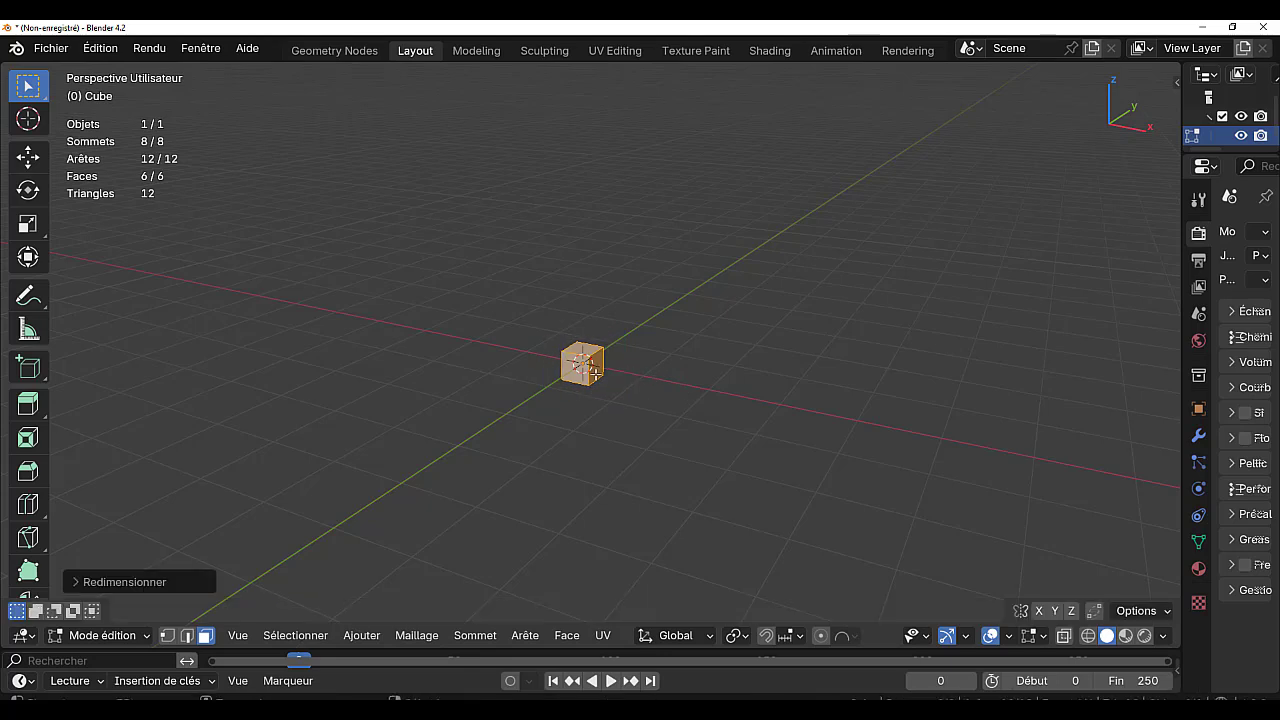
Move the cube's positive-X side face outward along the X axis to stretch the cube into a long box
click(597, 372)
scroll(663, 392, up, 4)
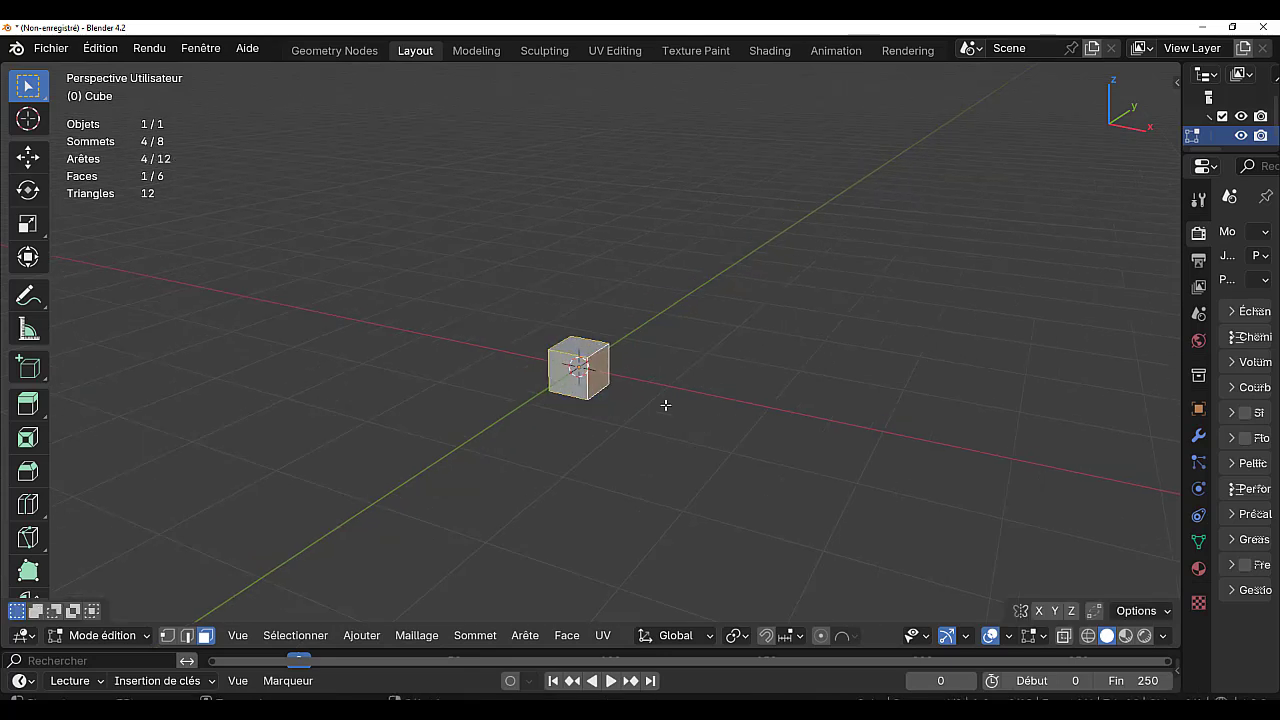
key(g)
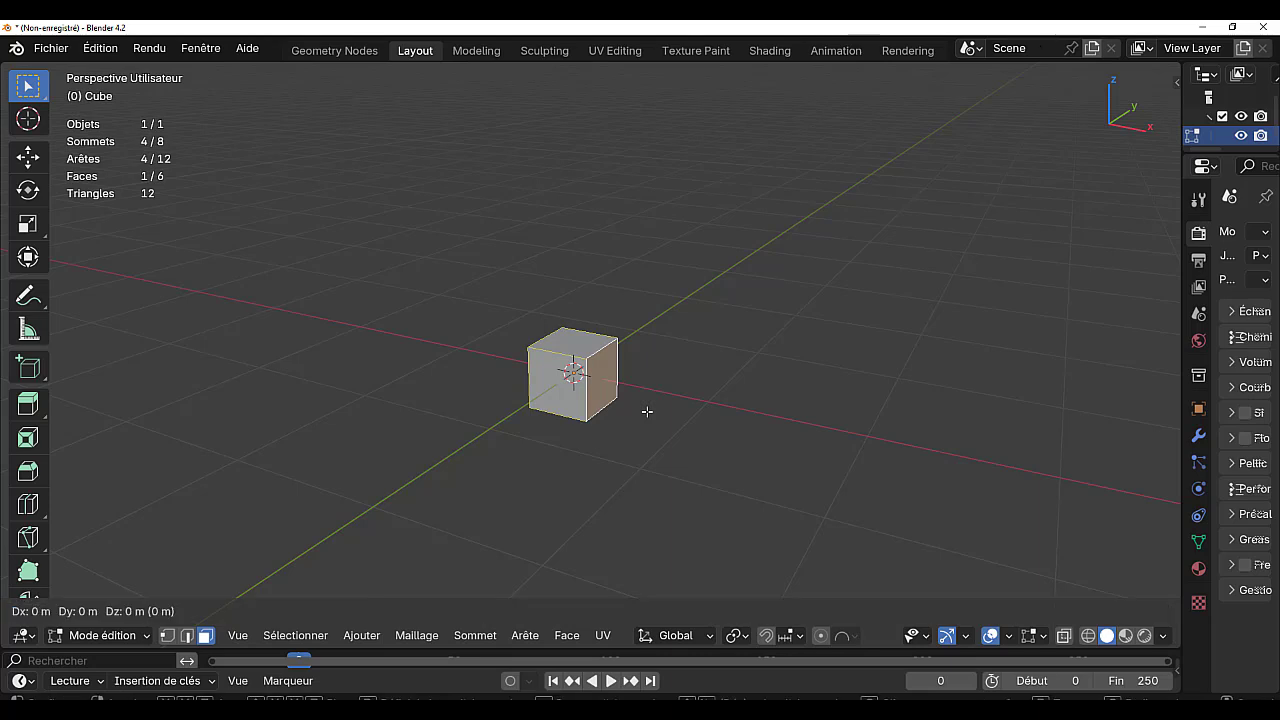
key(x)
click(810, 452)
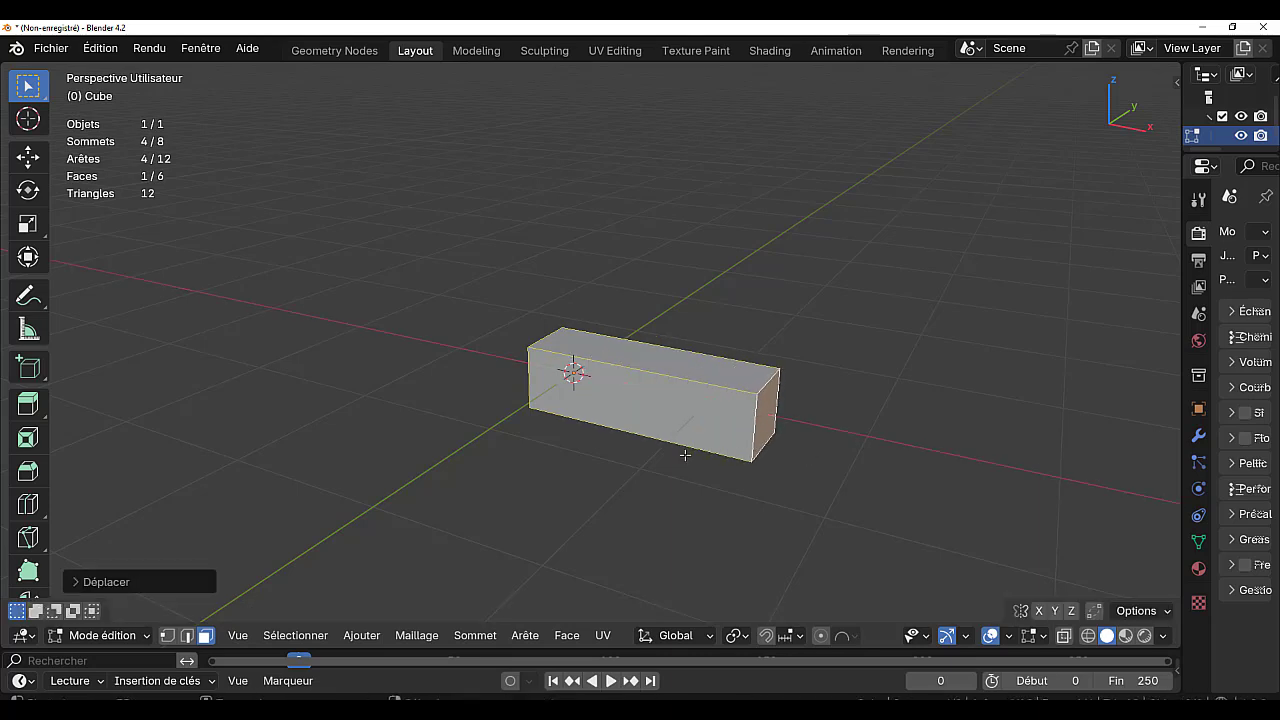
middle_drag(686, 455, 756, 402)
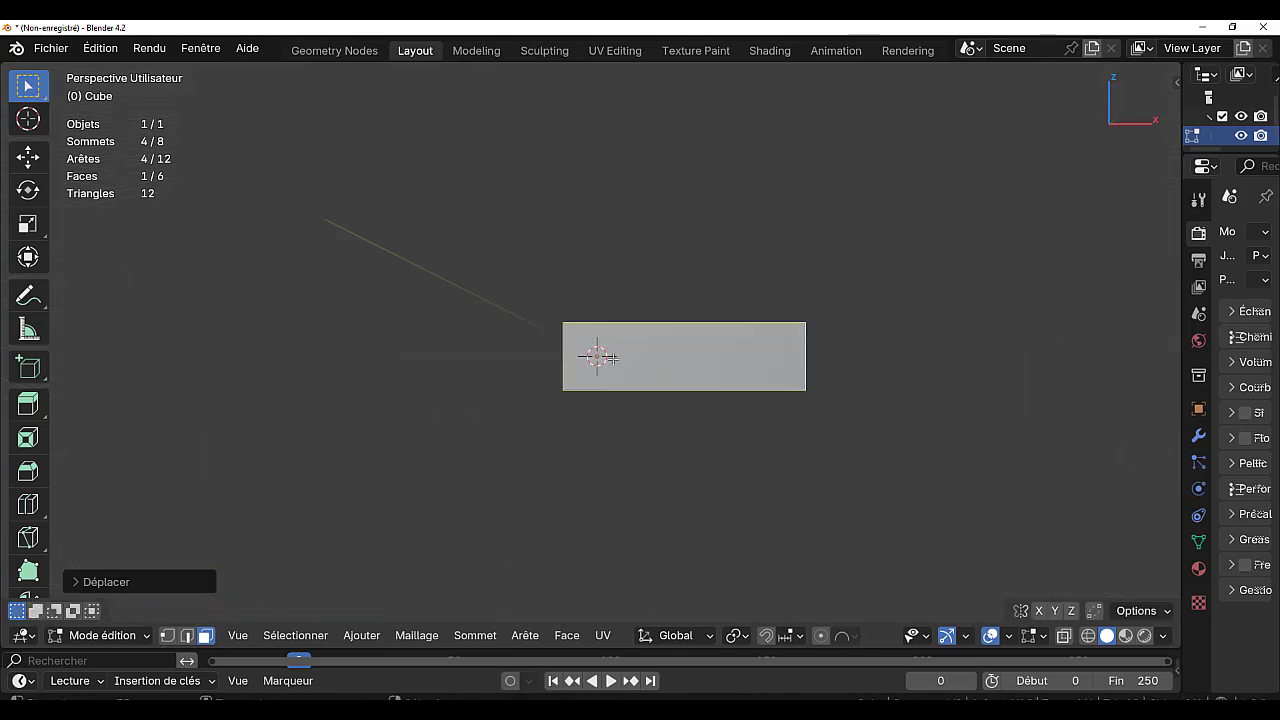
middle_drag(946, 260, 855, 327)
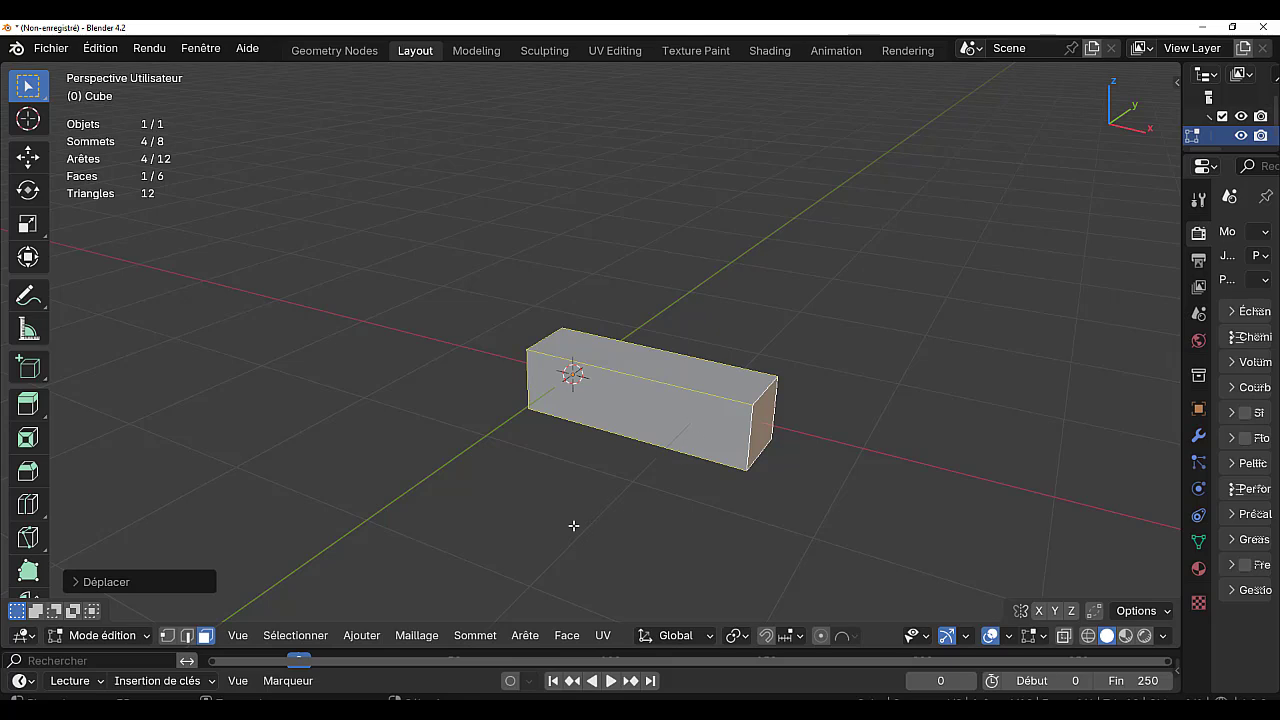
Return to Object Mode and set the box's origin to its center of mass (volume)
key(Tab)
middle_drag(675, 402, 690, 451)
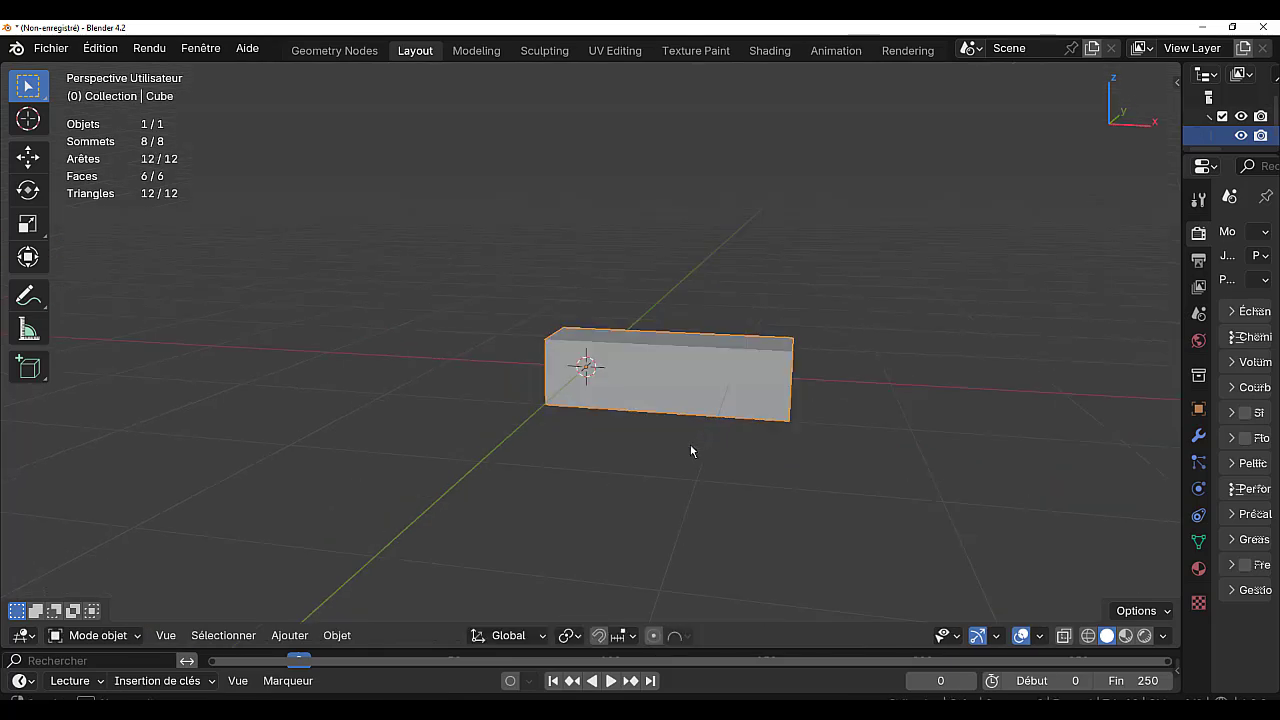
key(KP_1)
click(289, 635)
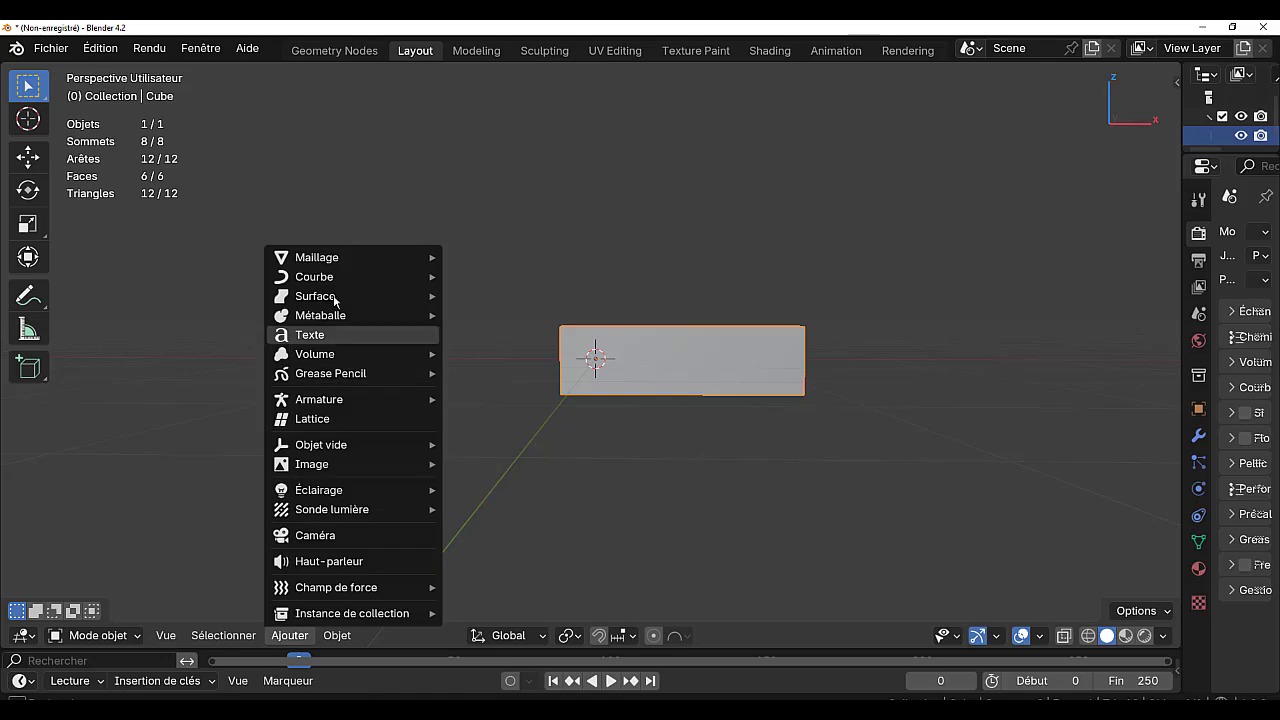
mouse_move(334, 259)
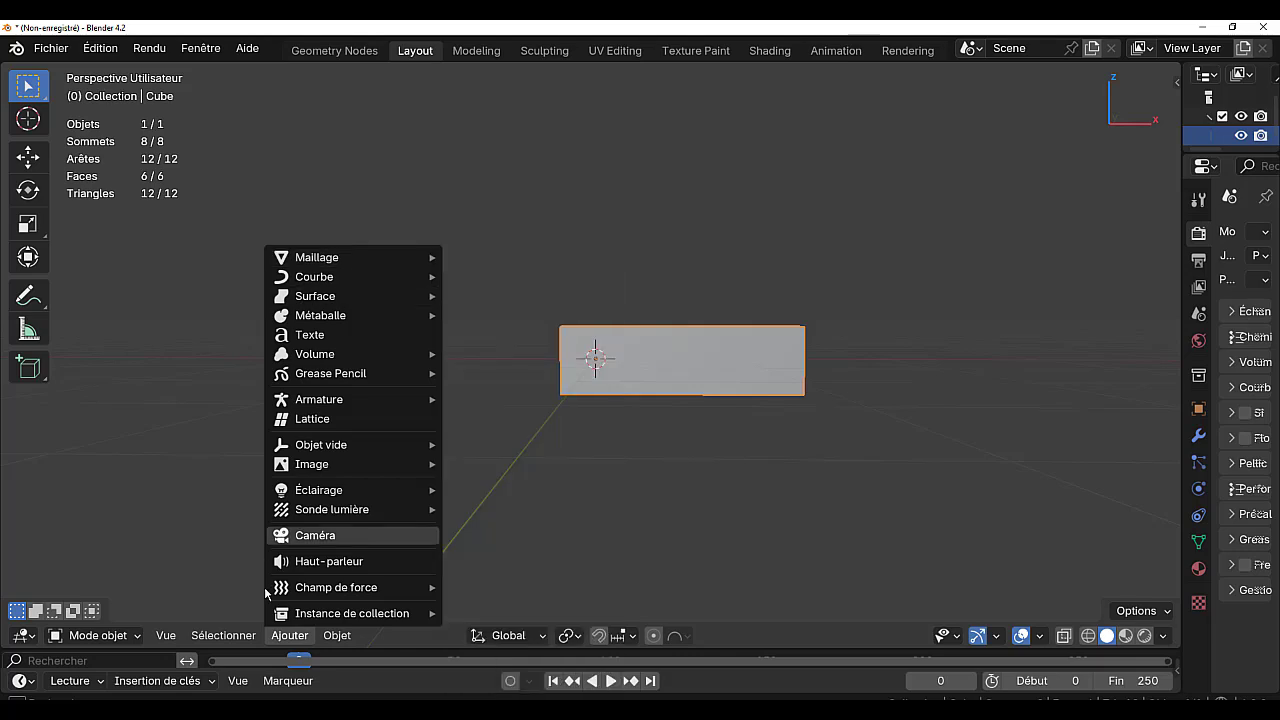
mouse_move(331, 637)
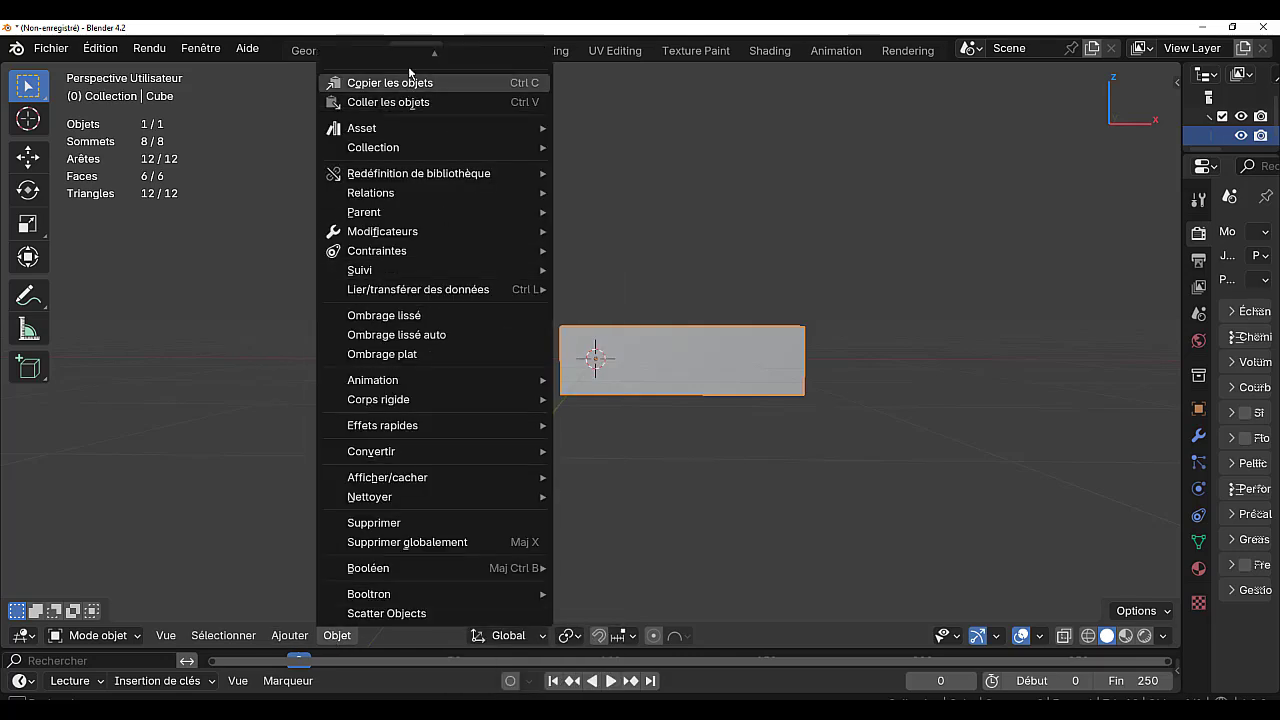
mouse_move(423, 41)
mouse_move(416, 84)
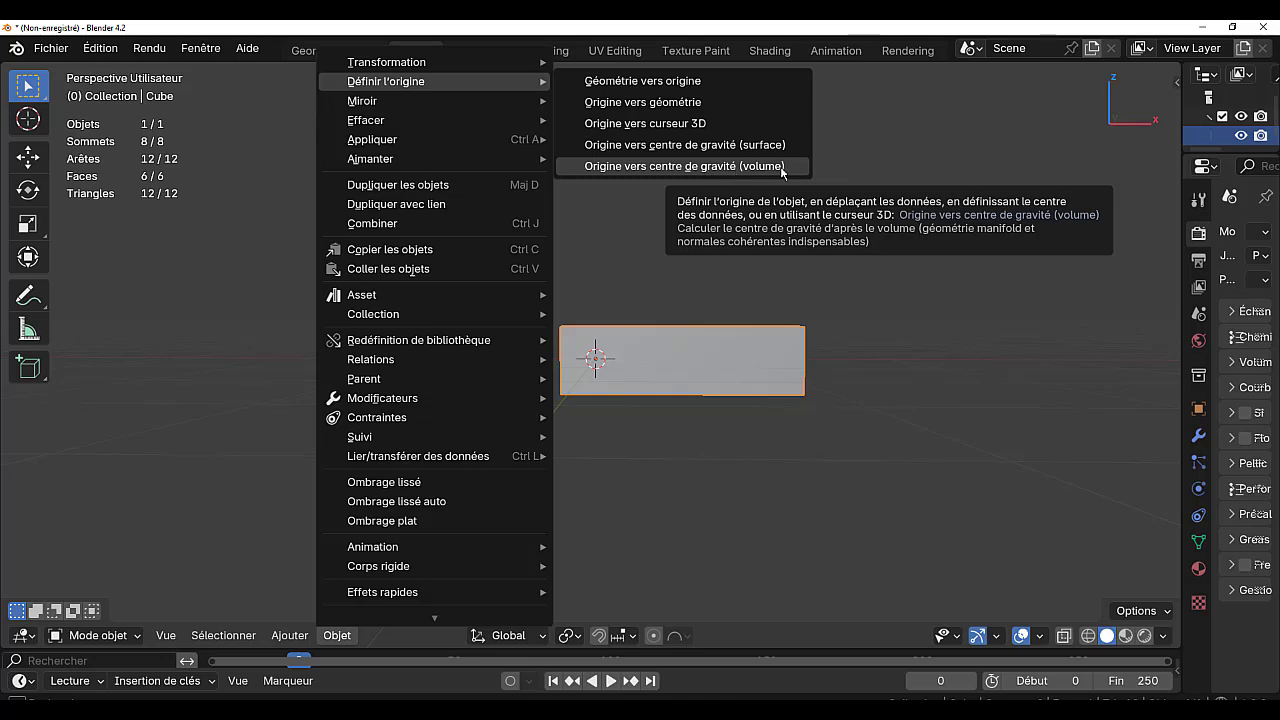
click(688, 166)
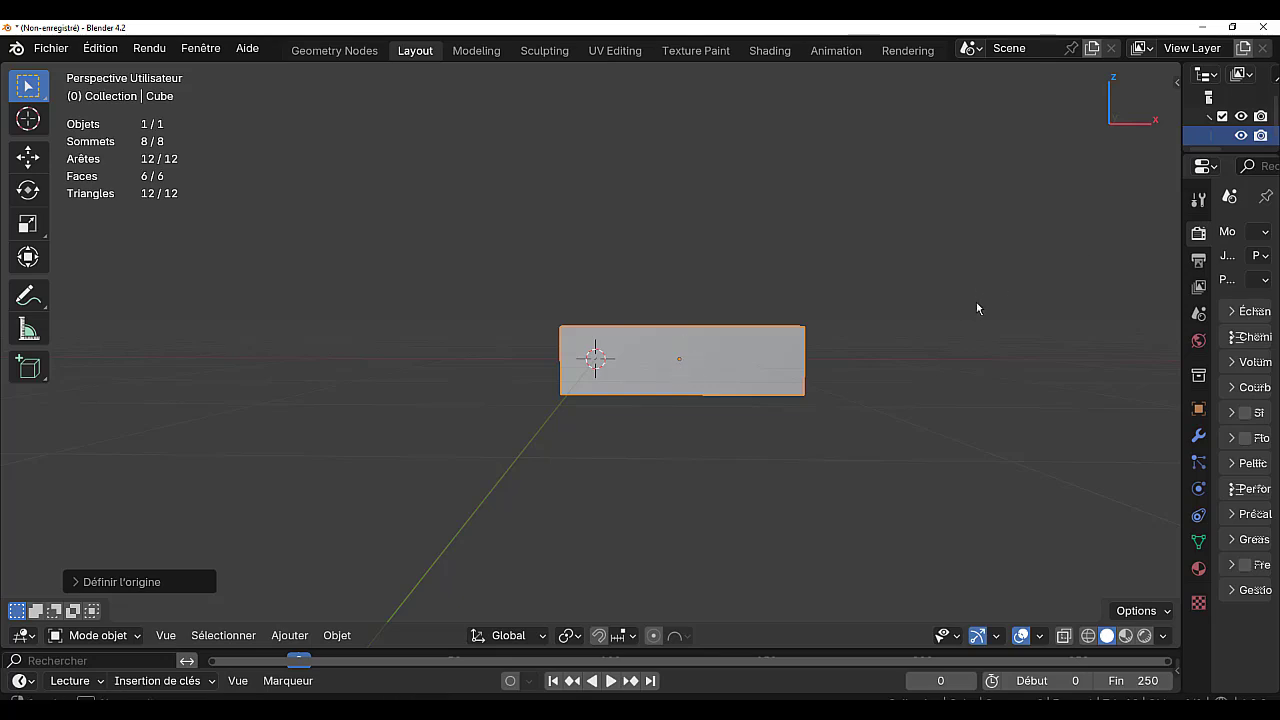
Snap the box to the 3D cursor so that it is centred on the world origin
middle_drag(977, 309, 966, 369)
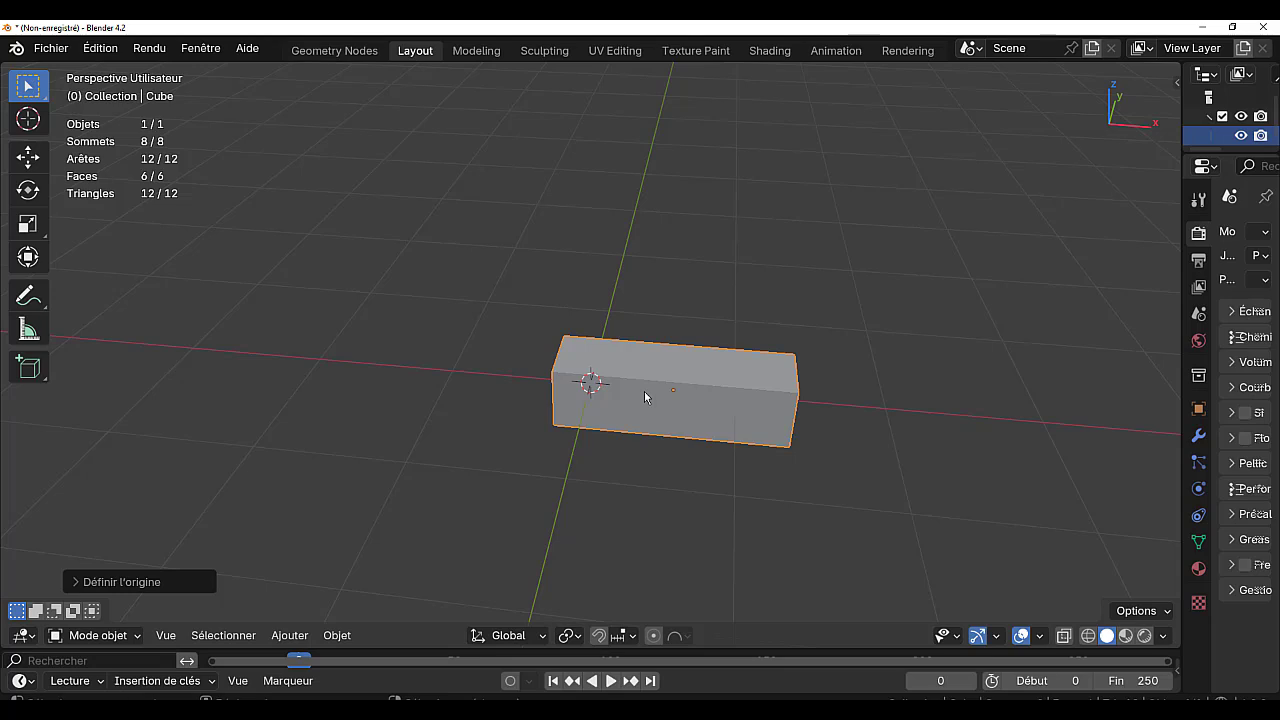
key(shift+s)
click(651, 227)
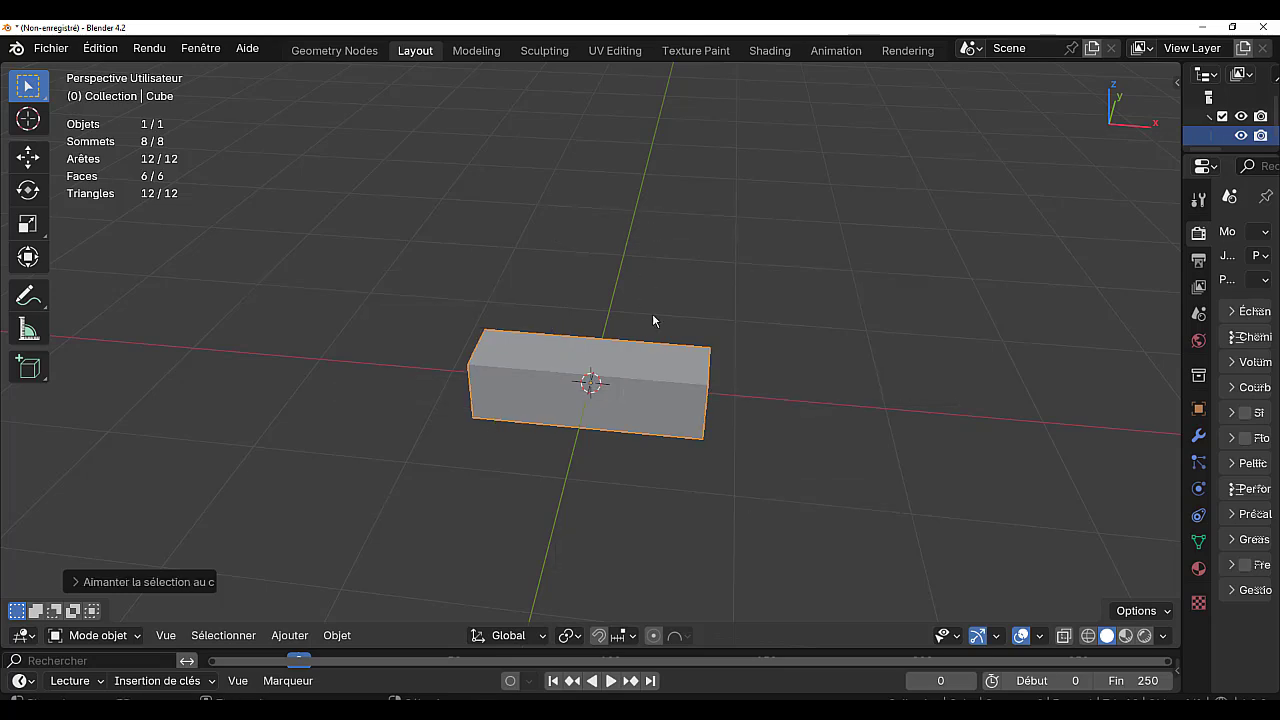
Add a crosswise loop cut to the box, slid to about a third of its length from the negative-X end
key(Tab)
middle_drag(648, 433, 499, 383)
scroll(499, 383, up, 2)
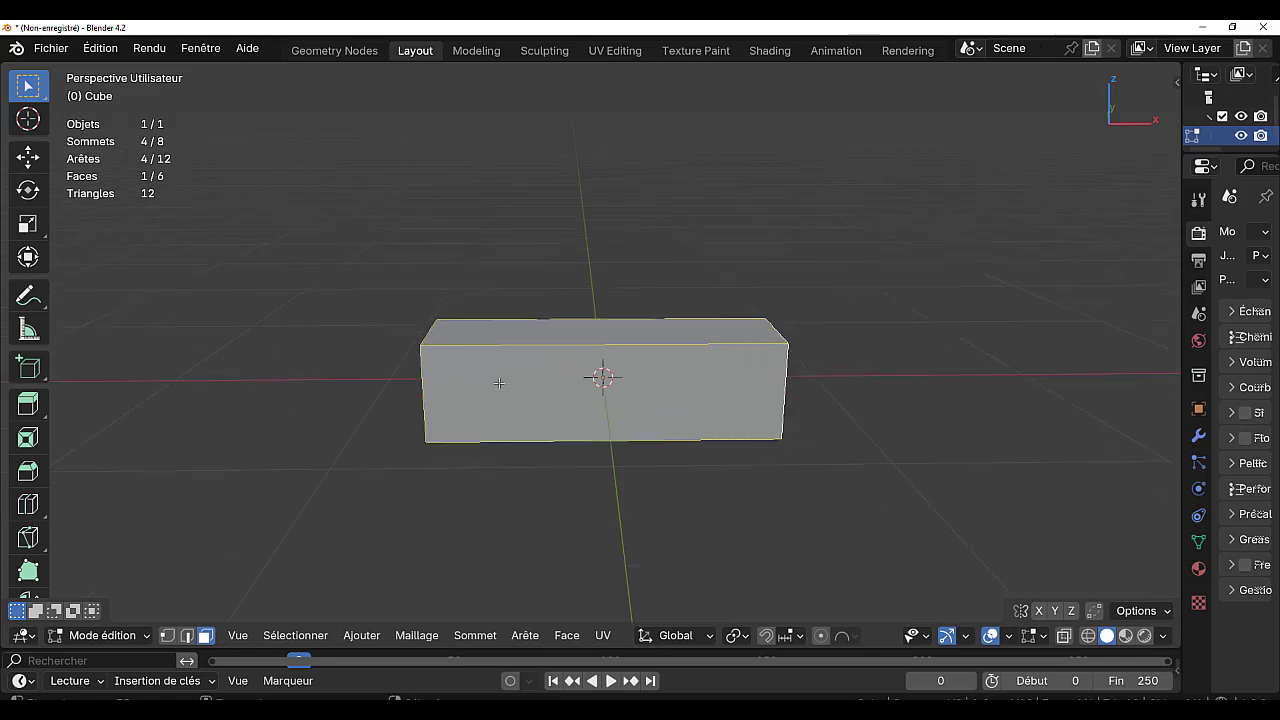
key(ctrl+r)
click(571, 346)
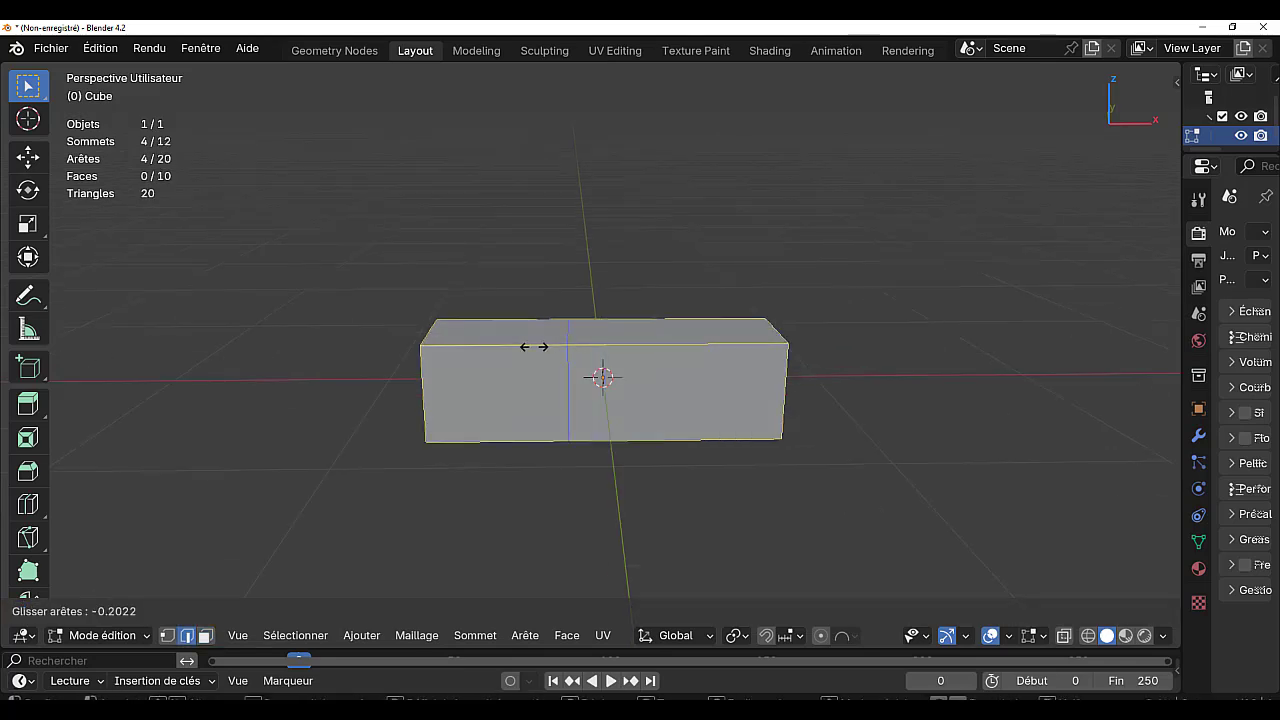
click(494, 368)
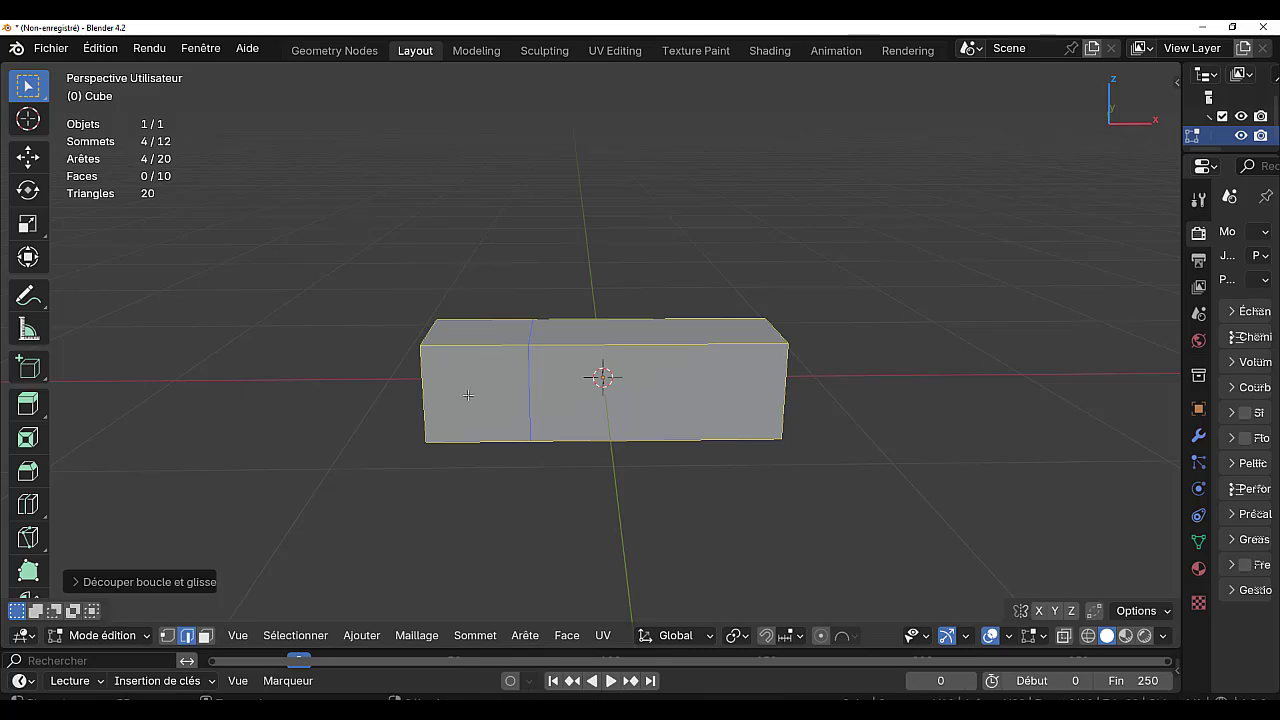
Extrude the short section's top face upward about 0.3 m and shift it about 0.17 m along negative X
key(3)
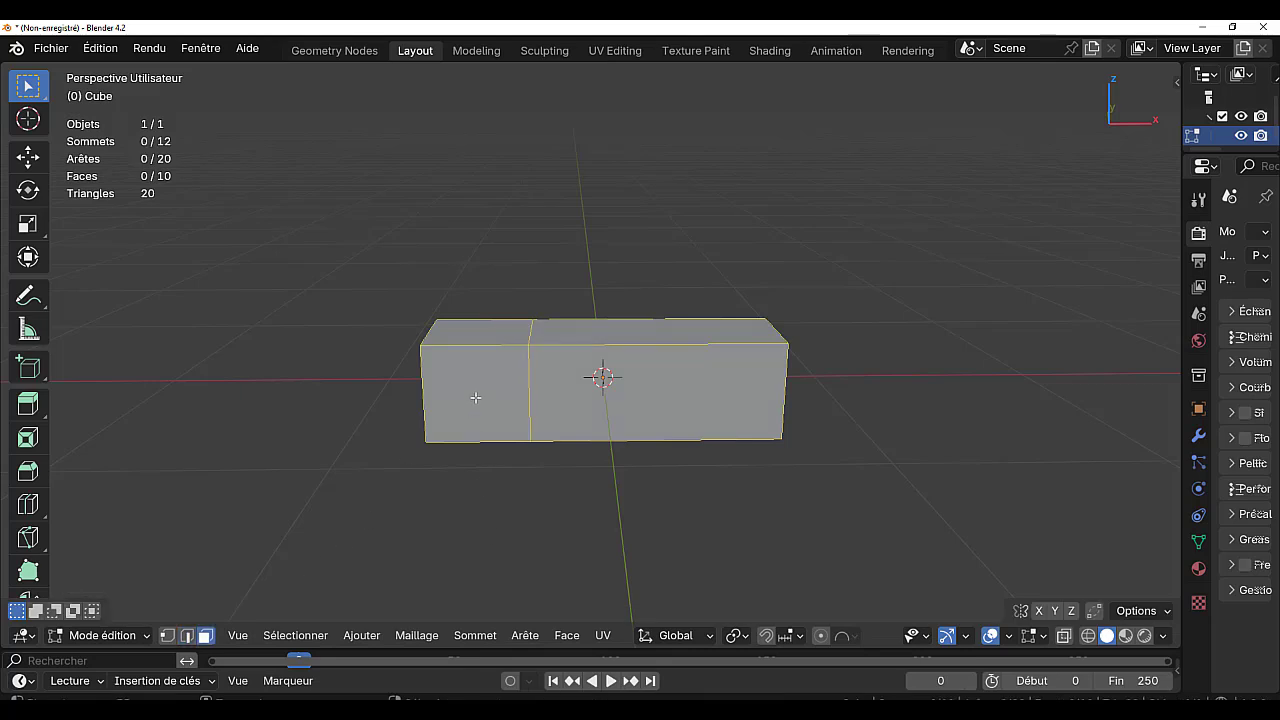
click(487, 320)
key(e)
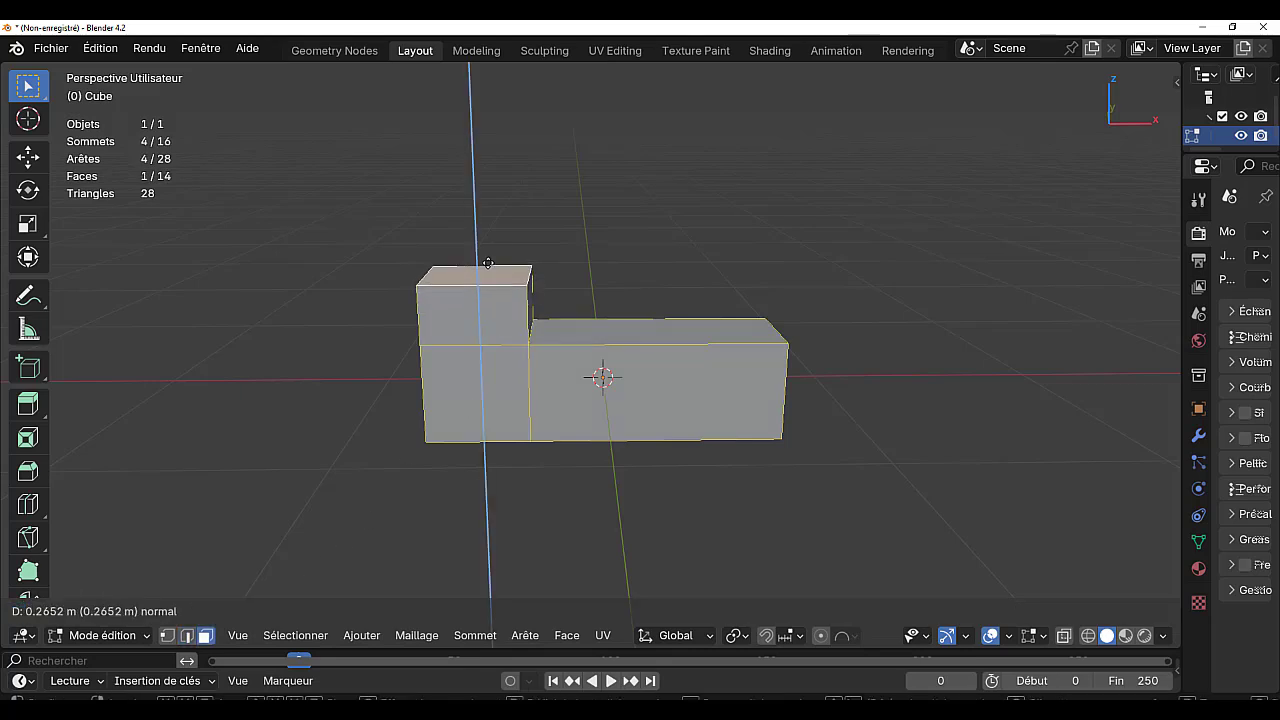
click(487, 262)
key(g)
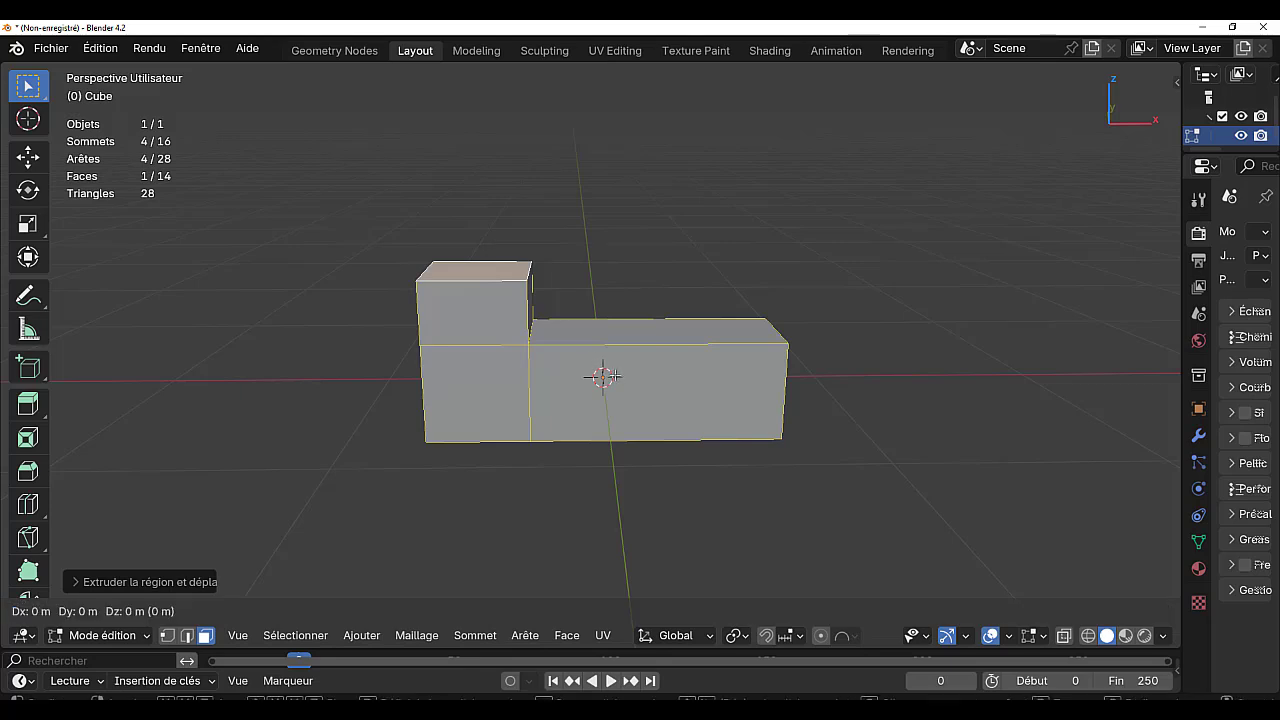
key(x)
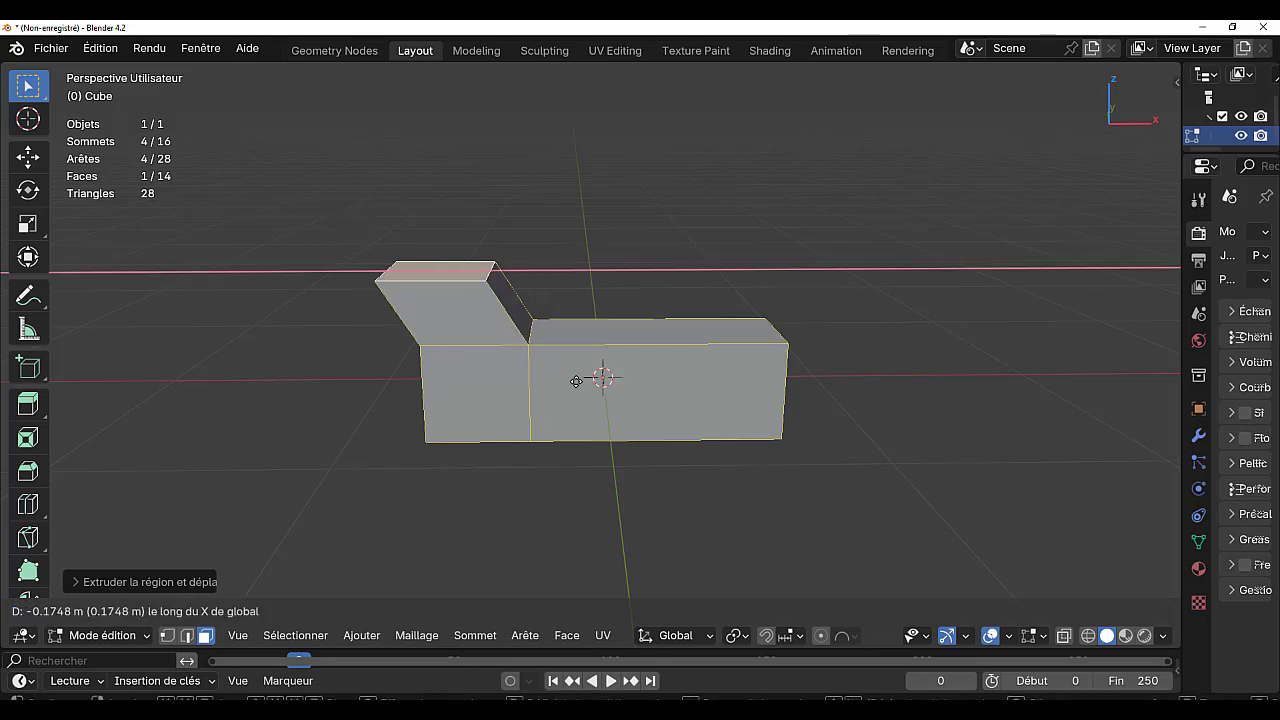
click(575, 382)
Bevel the two long top edges of the longer section with 3 segments to round its top
middle_drag(538, 458, 502, 469)
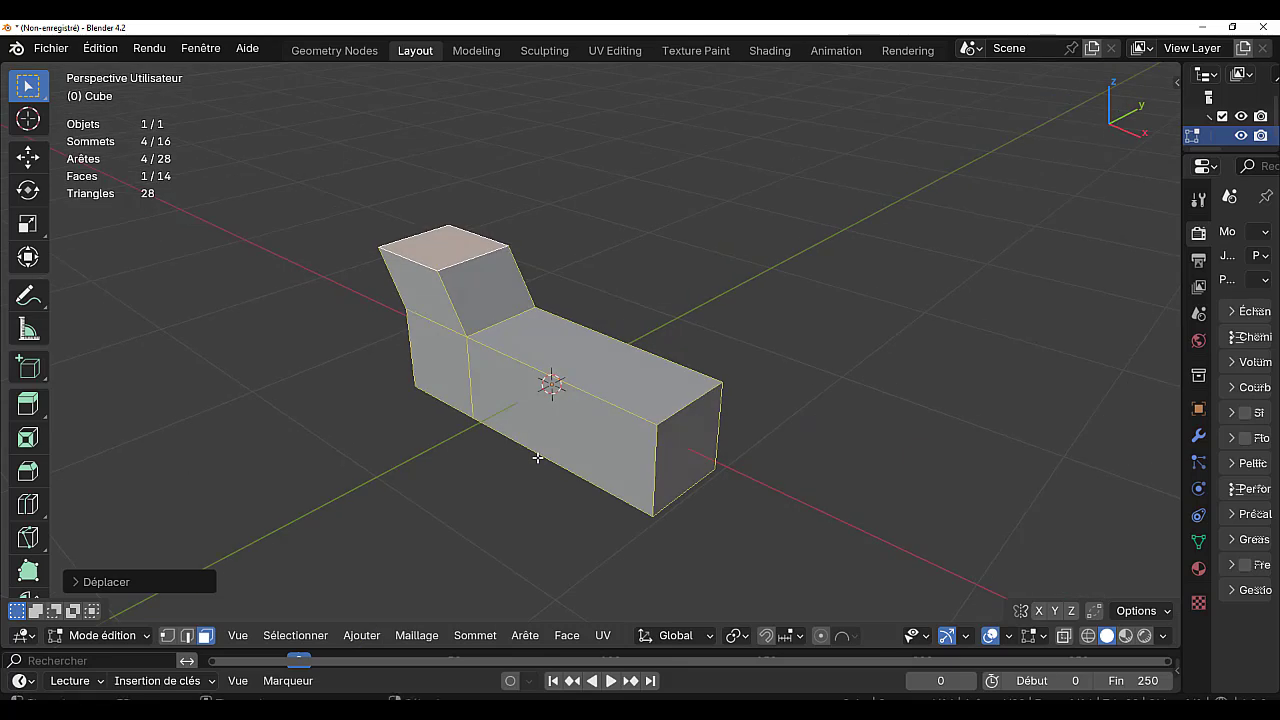
key(2)
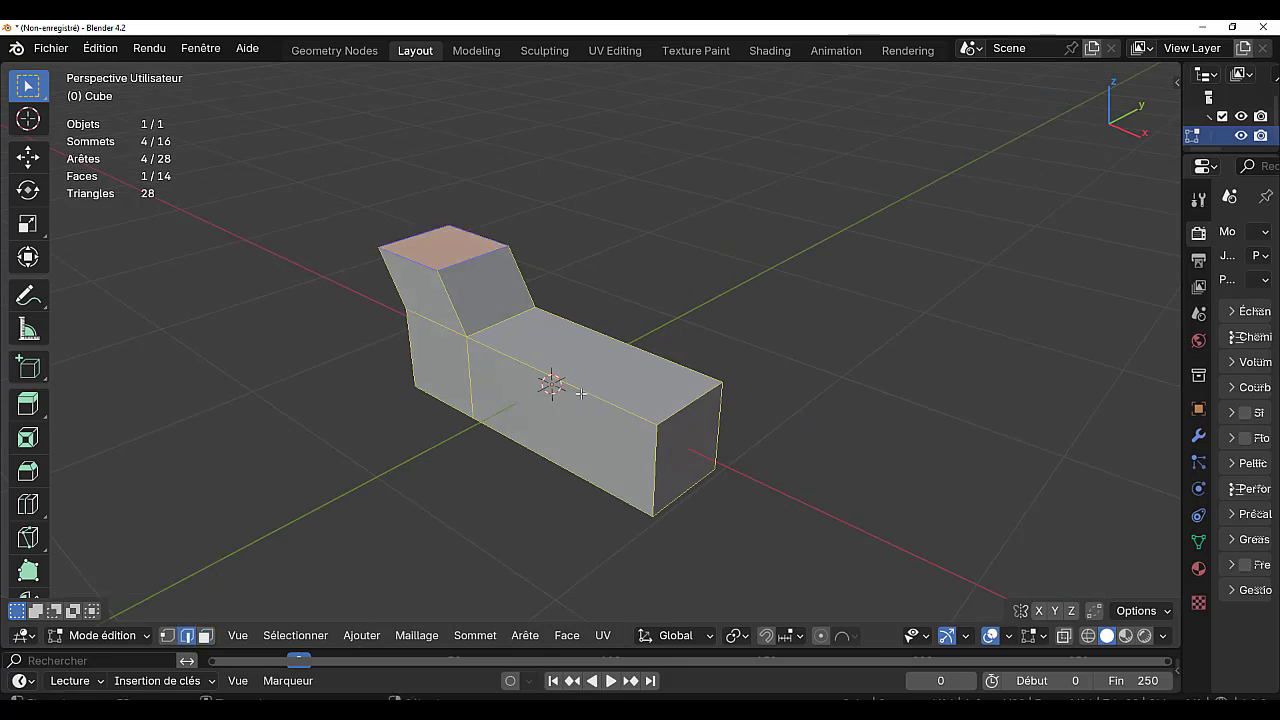
click(582, 393)
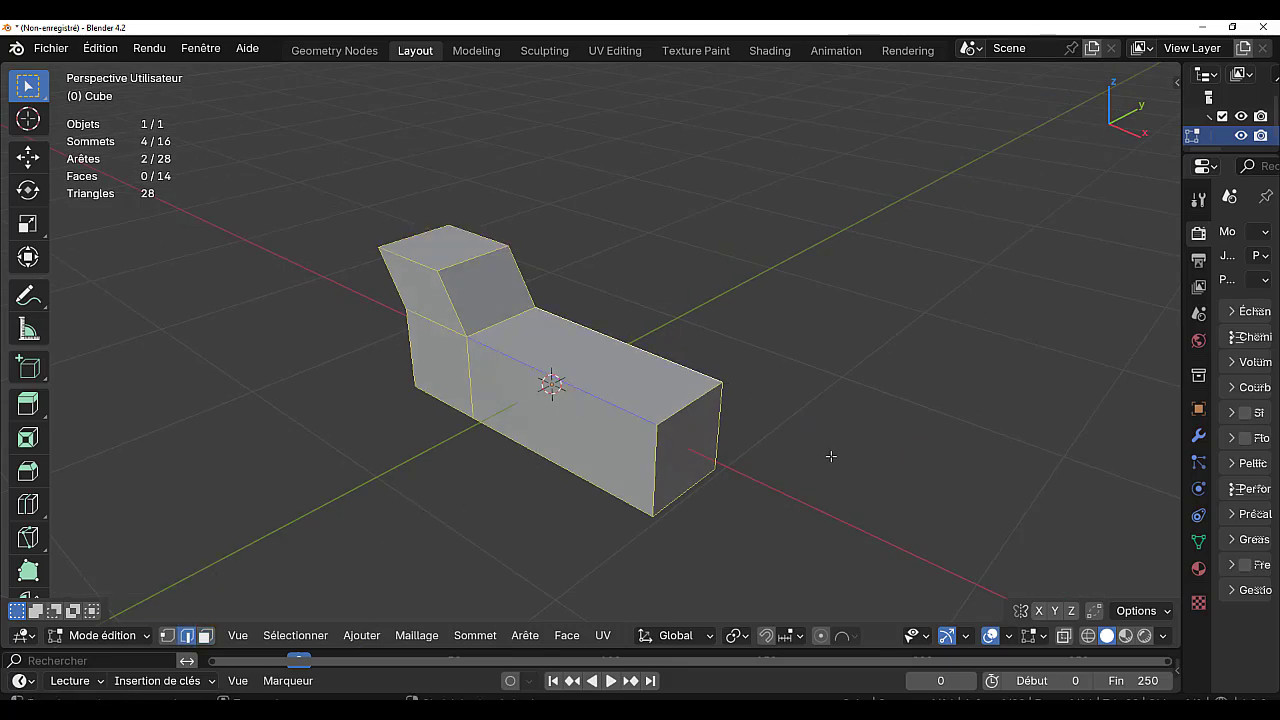
key(ctrl+b)
scroll(863, 471, up, 2)
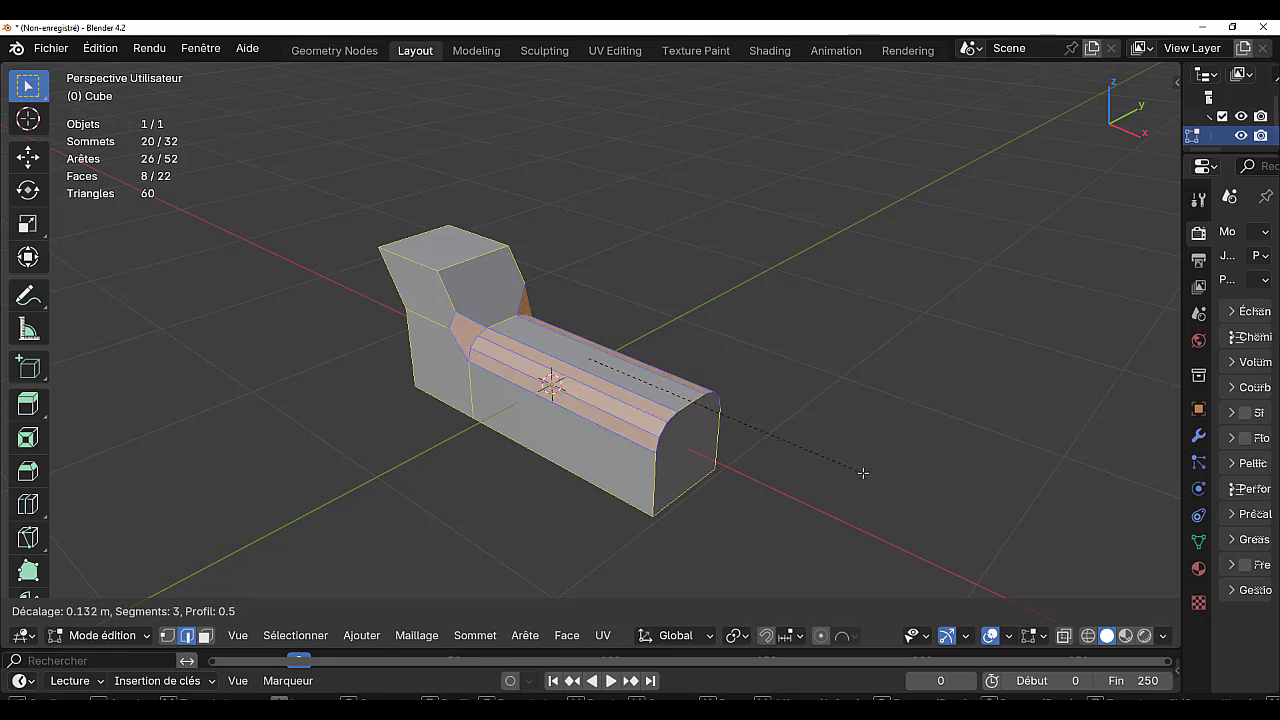
click(875, 481)
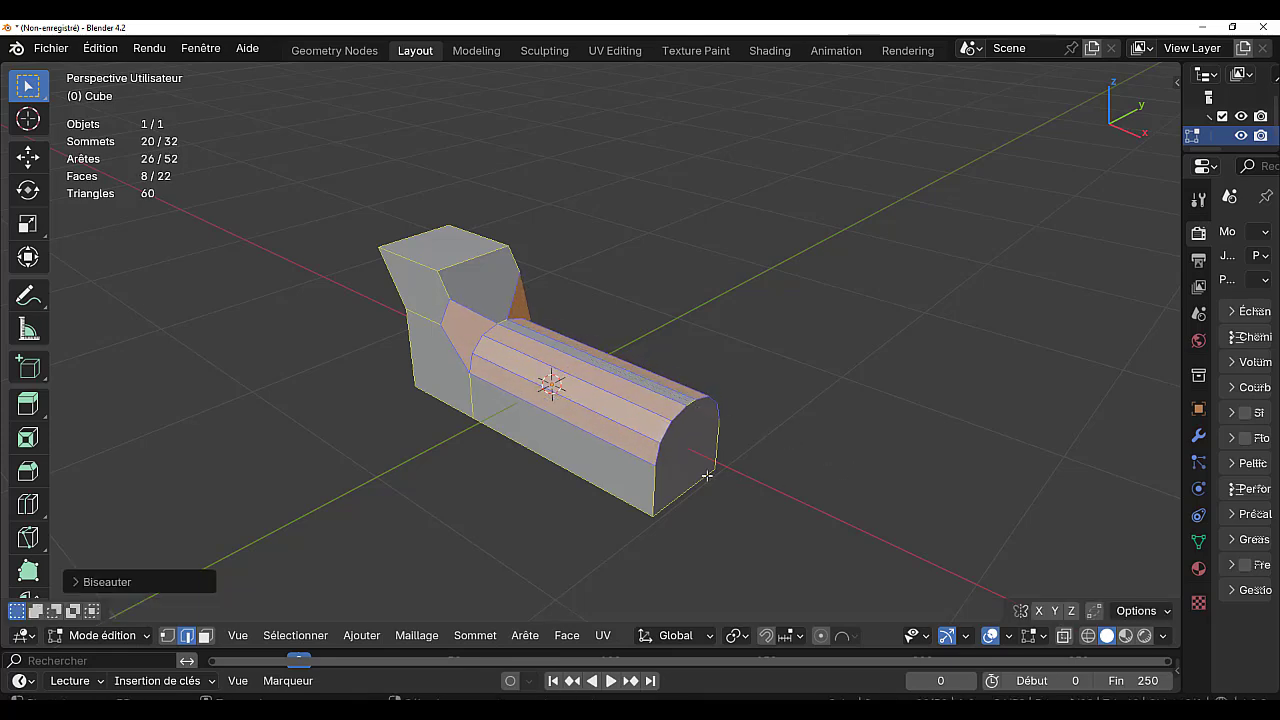
Inset the arched front face of the longer section and extrude the inner face slightly forward
key(3)
click(695, 465)
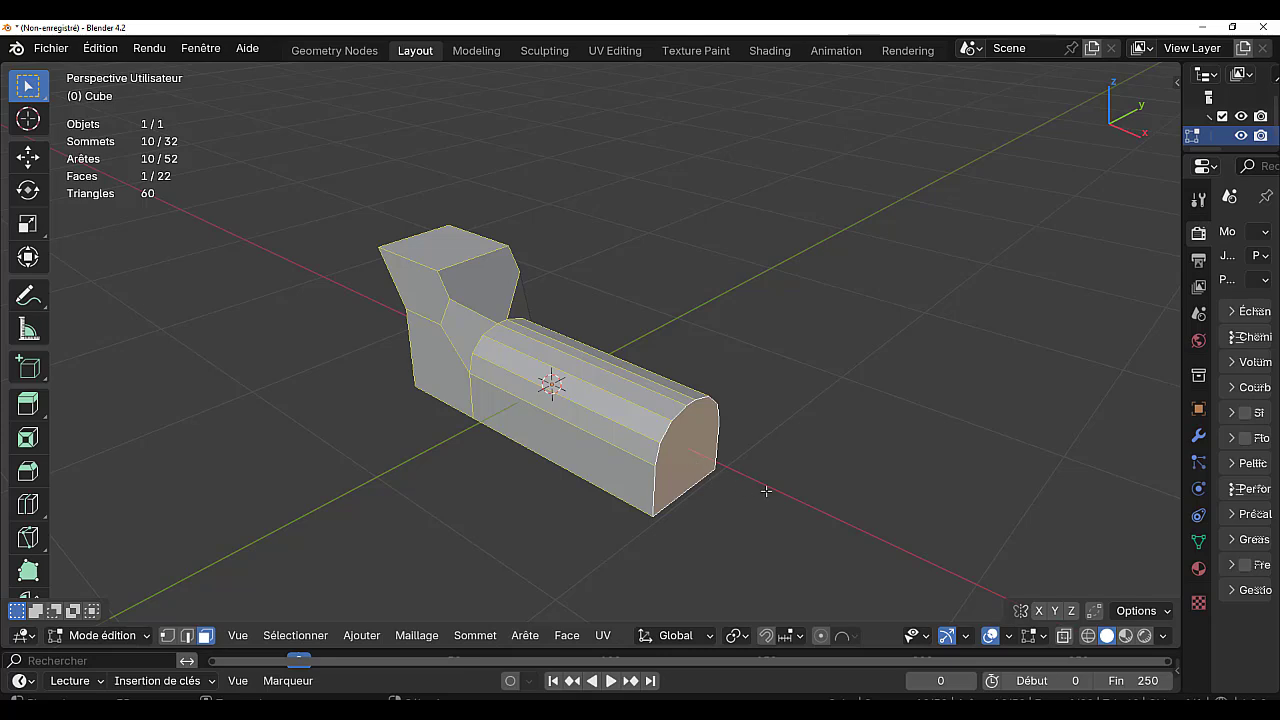
key(i)
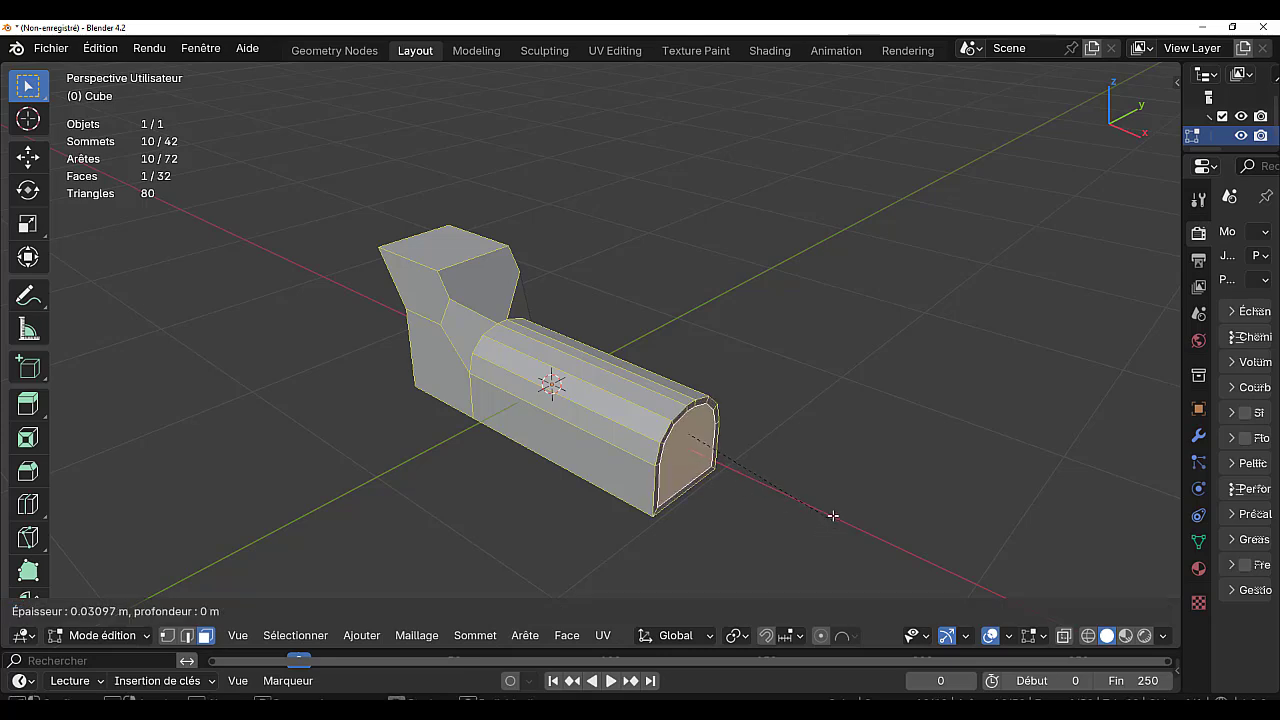
click(833, 512)
key(e)
click(831, 514)
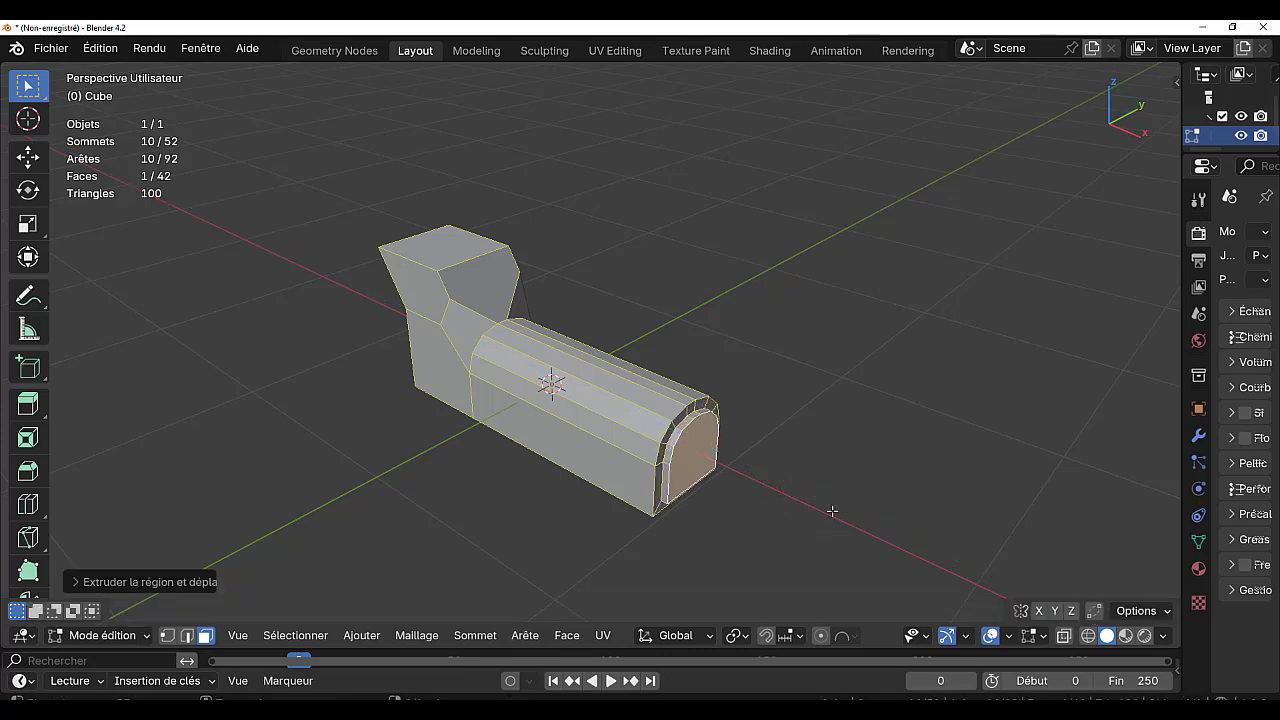
Add a horizontal loop cut near the top of the cab's sloped rear face and select the narrow strip above it
middle_drag(831, 512, 800, 426)
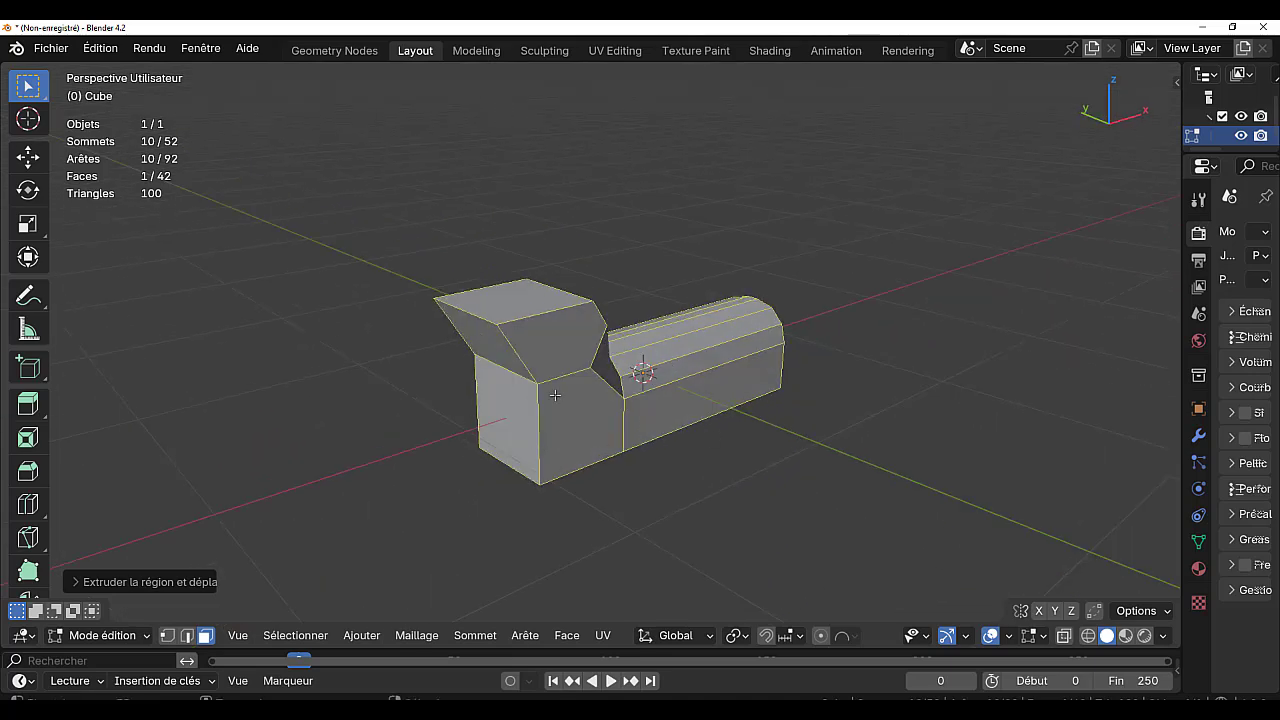
click(490, 344)
key(ctrl+r)
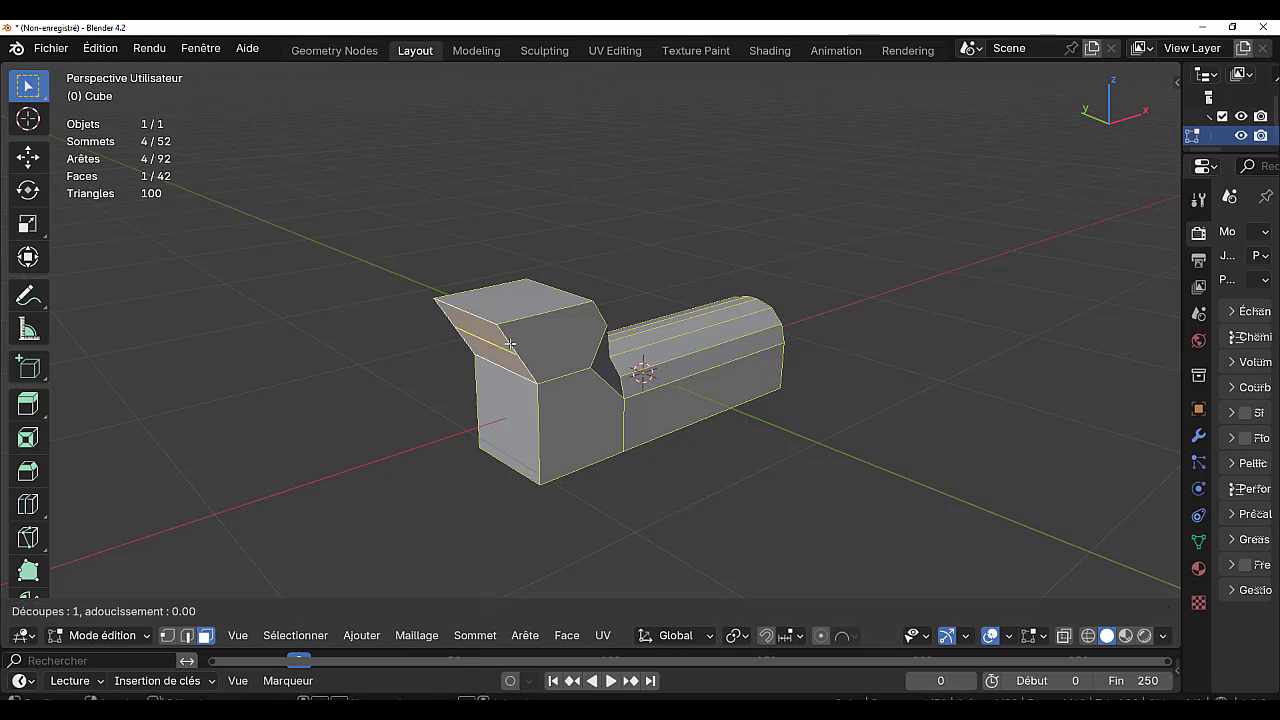
click(508, 338)
click(505, 320)
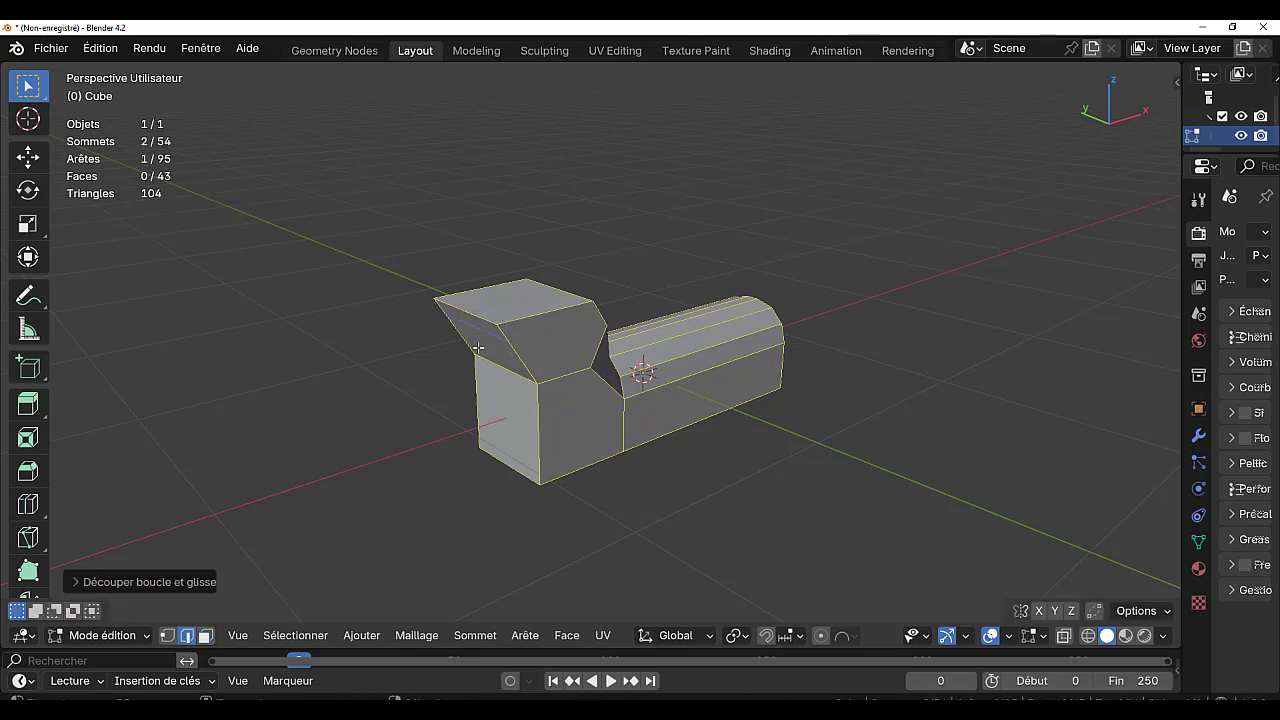
middle_drag(478, 347, 504, 388)
key(3)
click(514, 336)
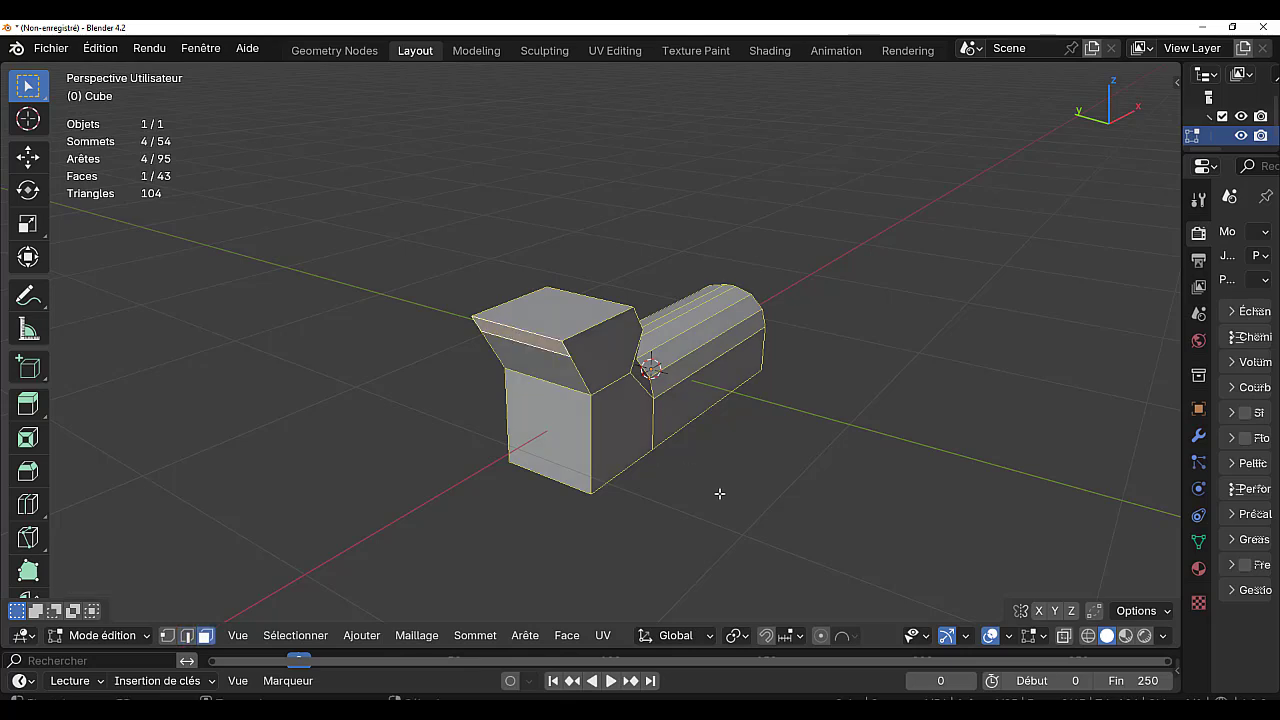
Try to extrude the cab's narrow upper rear strip outward and shift it along negative X
key(e)
click(662, 532)
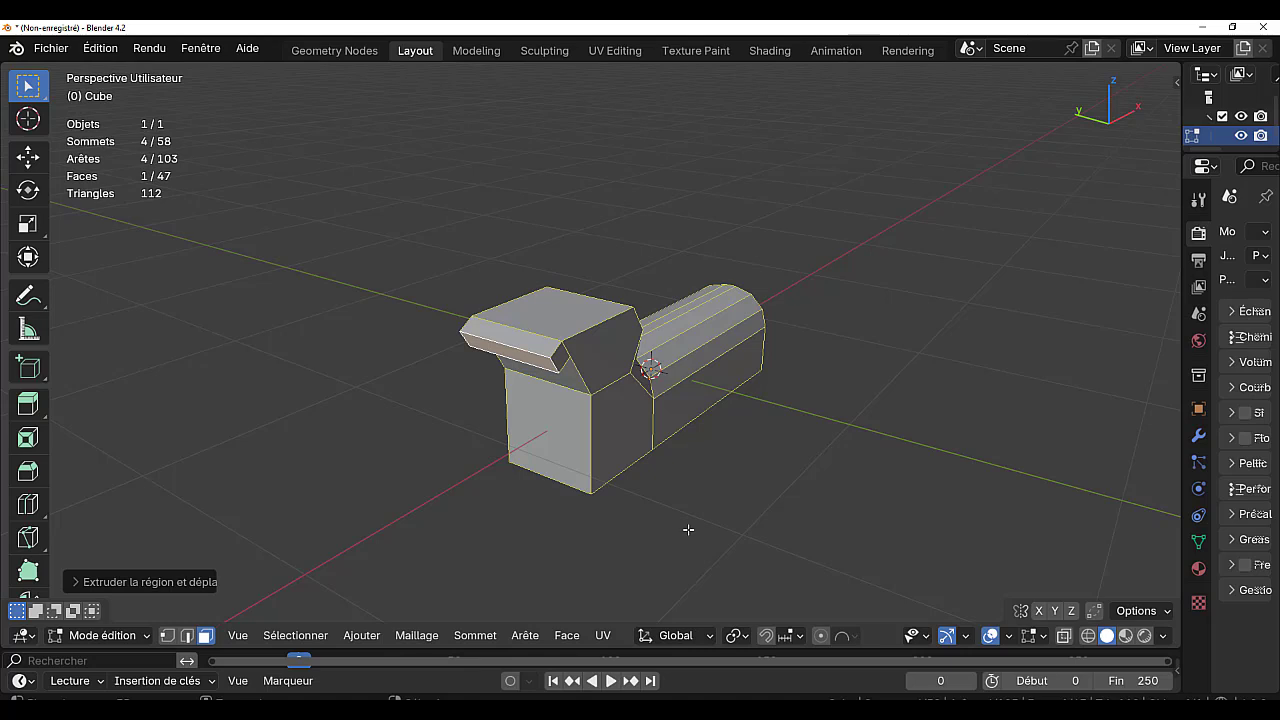
key(g)
key(x)
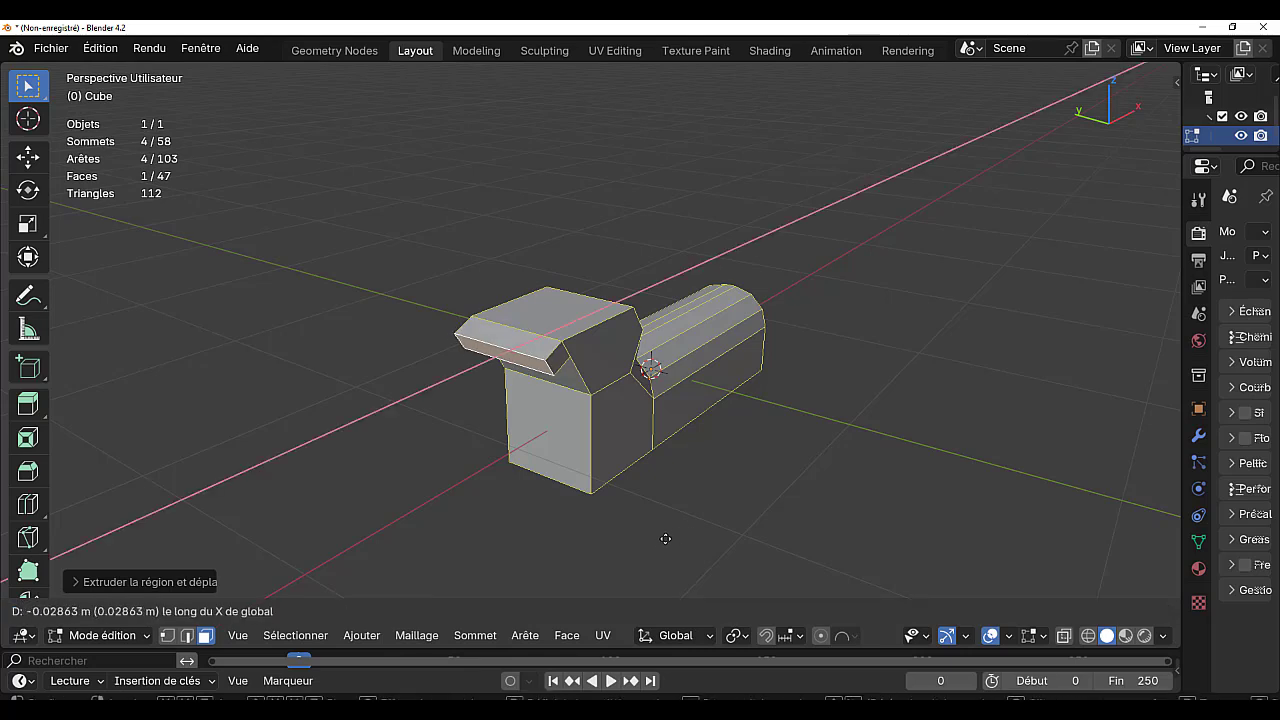
key(Escape)
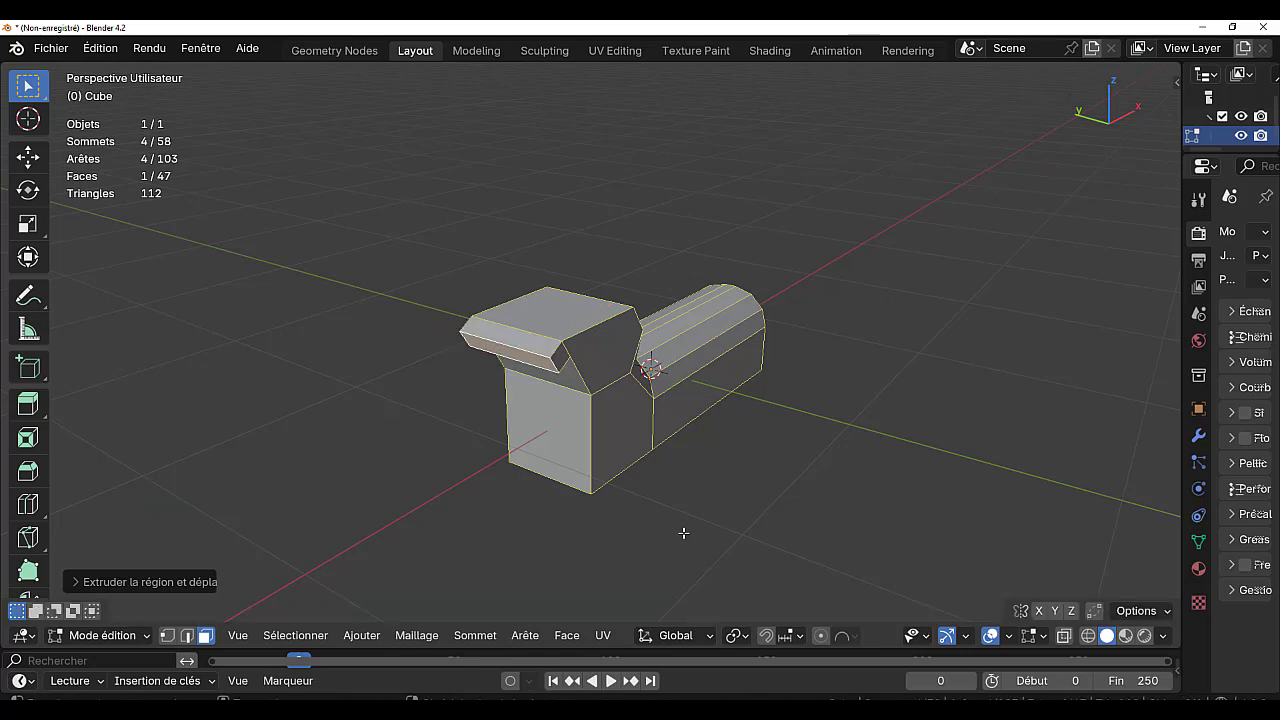
key(ctrl+z)
Shift the cab's upper rear strip slightly along negative X, and extrude it about 0.11 m further along that axis as a roof overhang
key(g)
key(x)
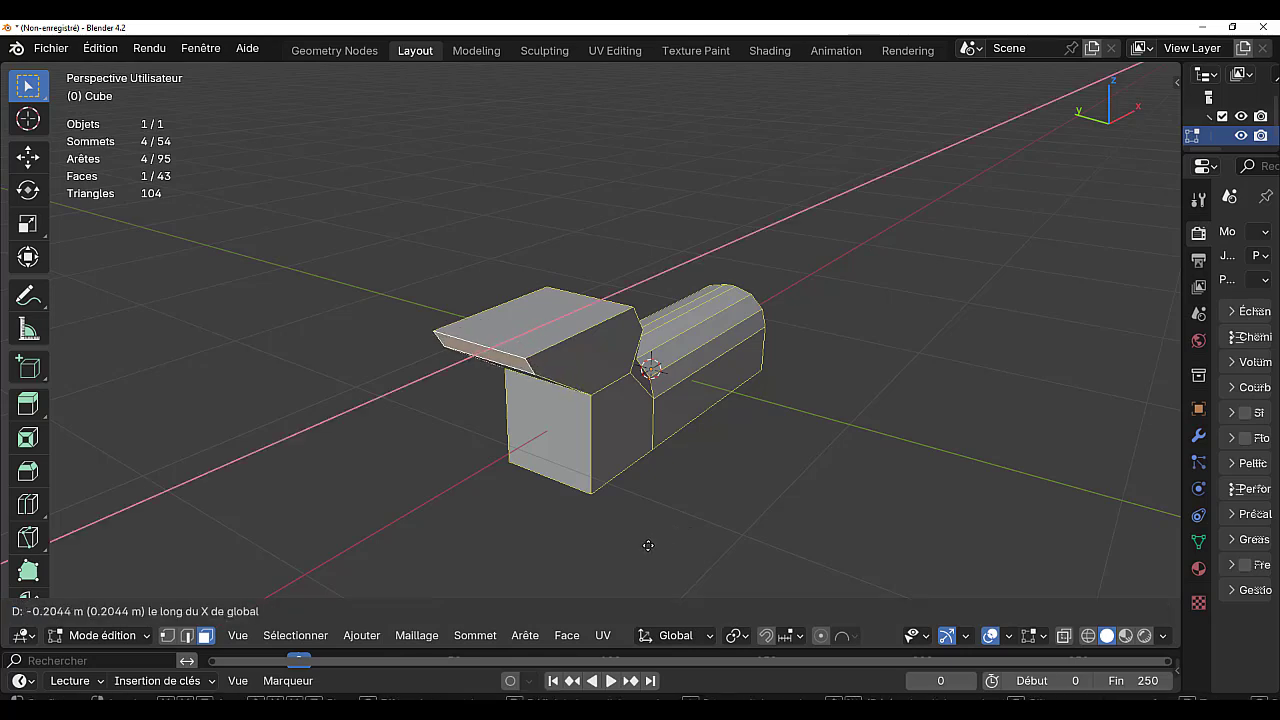
click(671, 532)
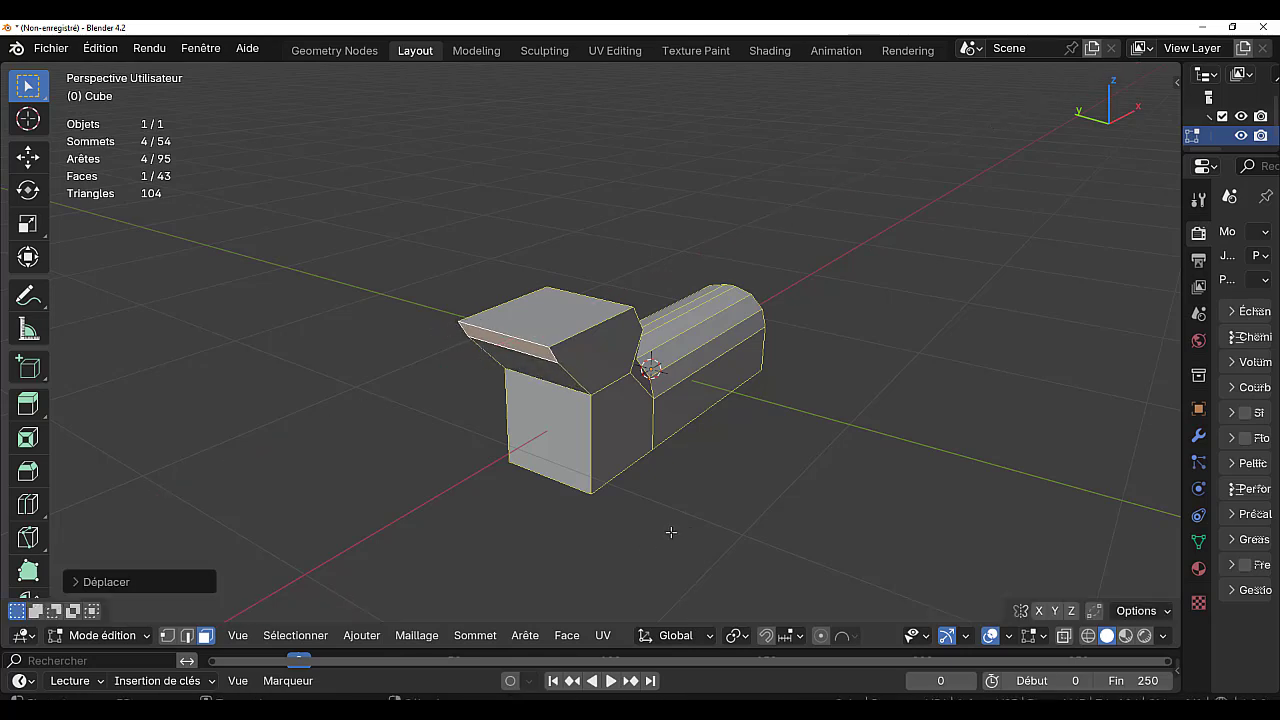
key(e)
key(Escape)
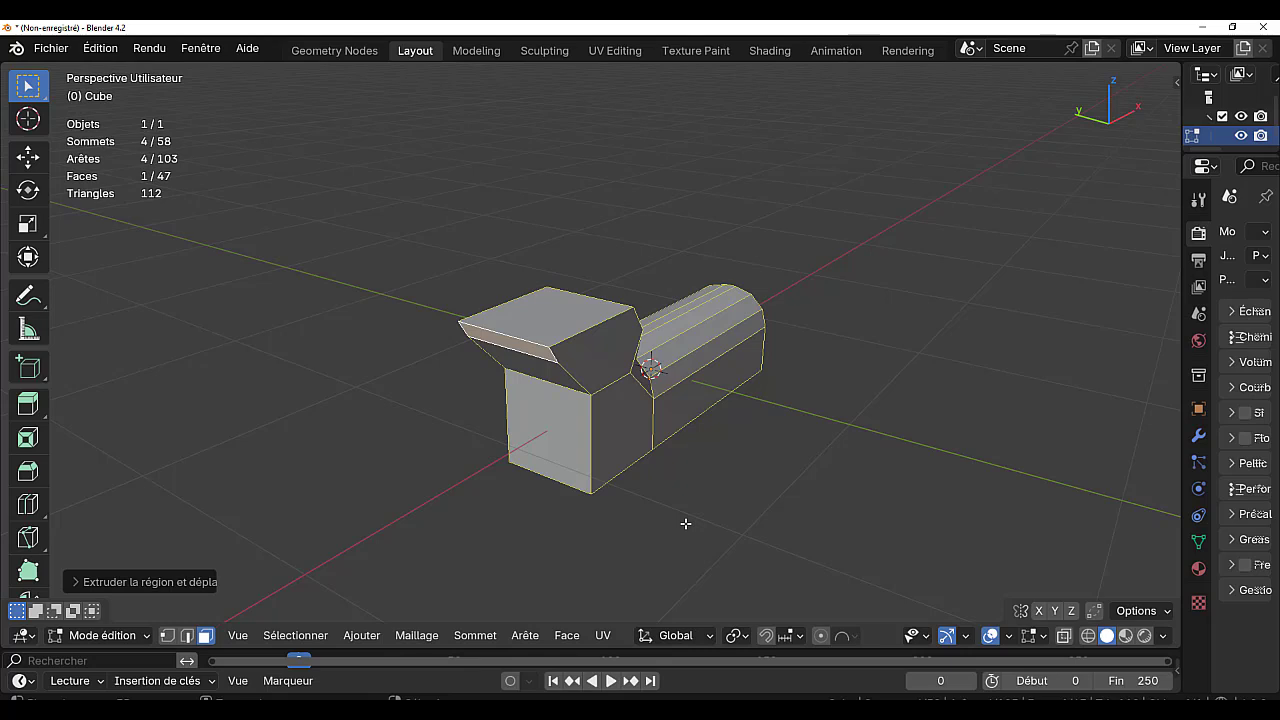
key(g)
key(x)
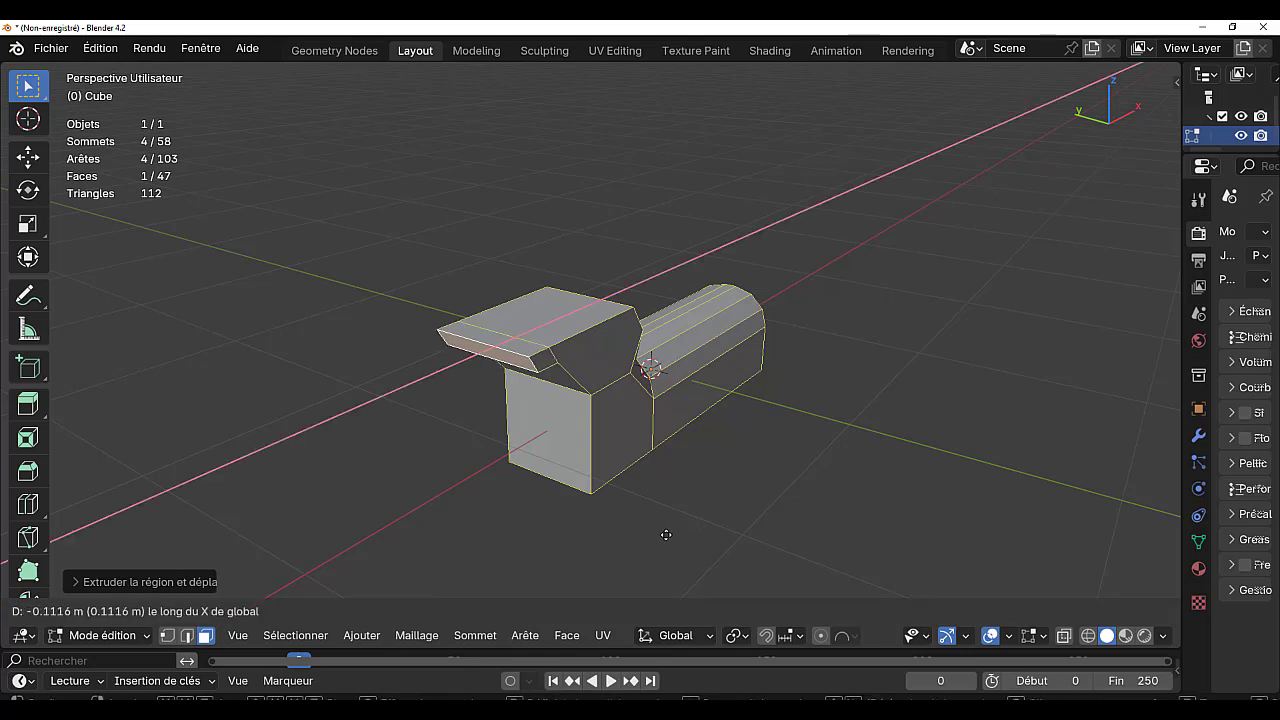
click(666, 535)
Add a horizontal loop cut to the cab's vertical rear face, slid down close to its bottom edge
middle_drag(666, 535, 626, 402)
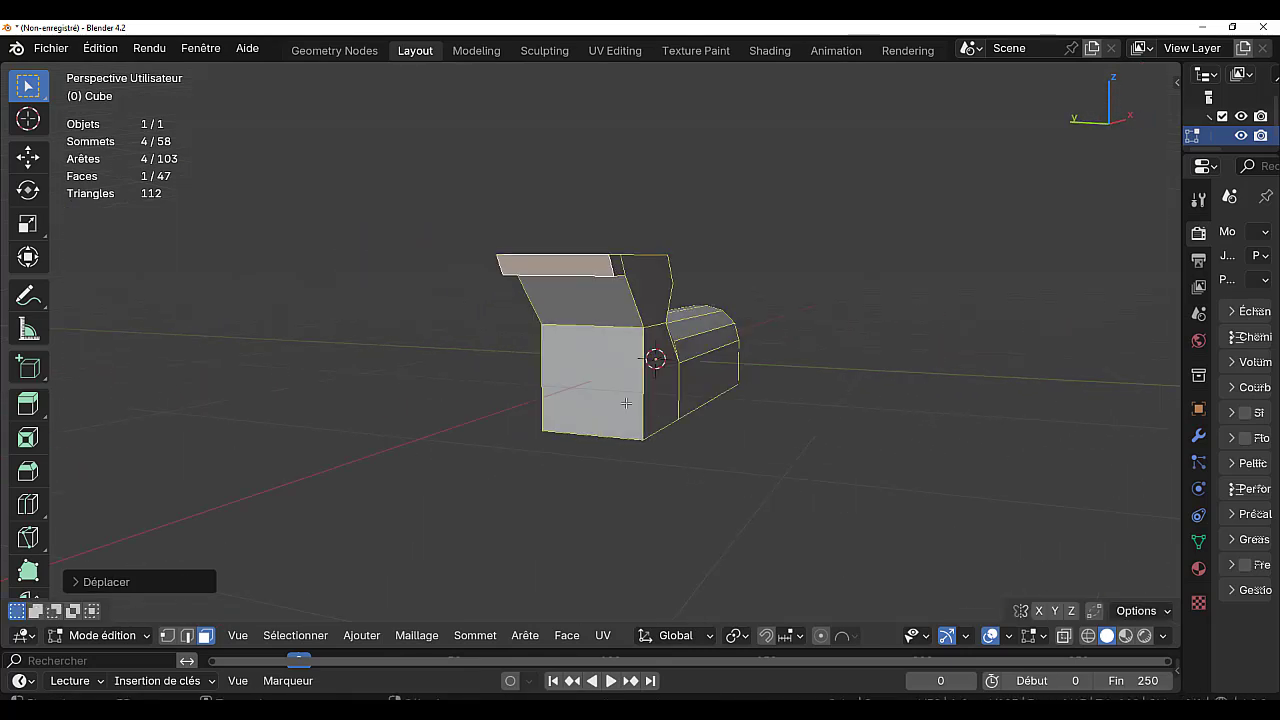
key(ctrl+r)
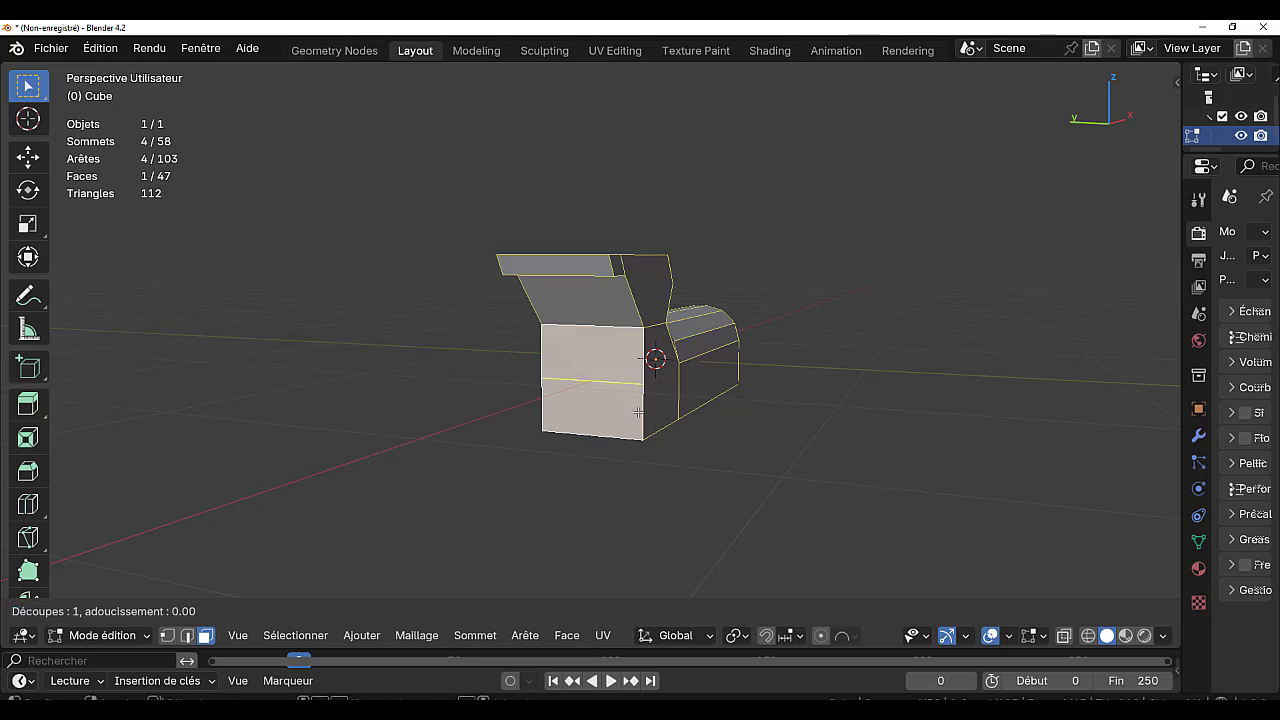
click(638, 411)
click(634, 451)
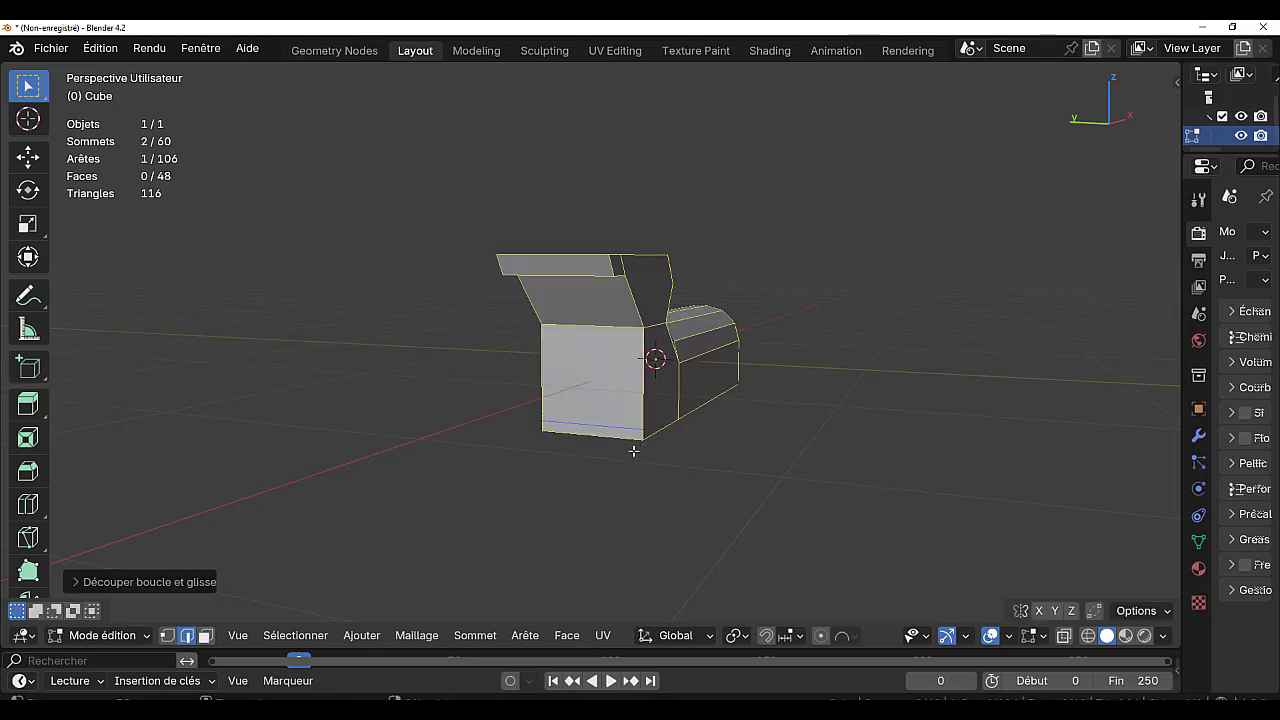
Extrude the narrow strip along the bottom of the cab's rear face backward about 0.2 m to form a platform
key(3)
click(607, 434)
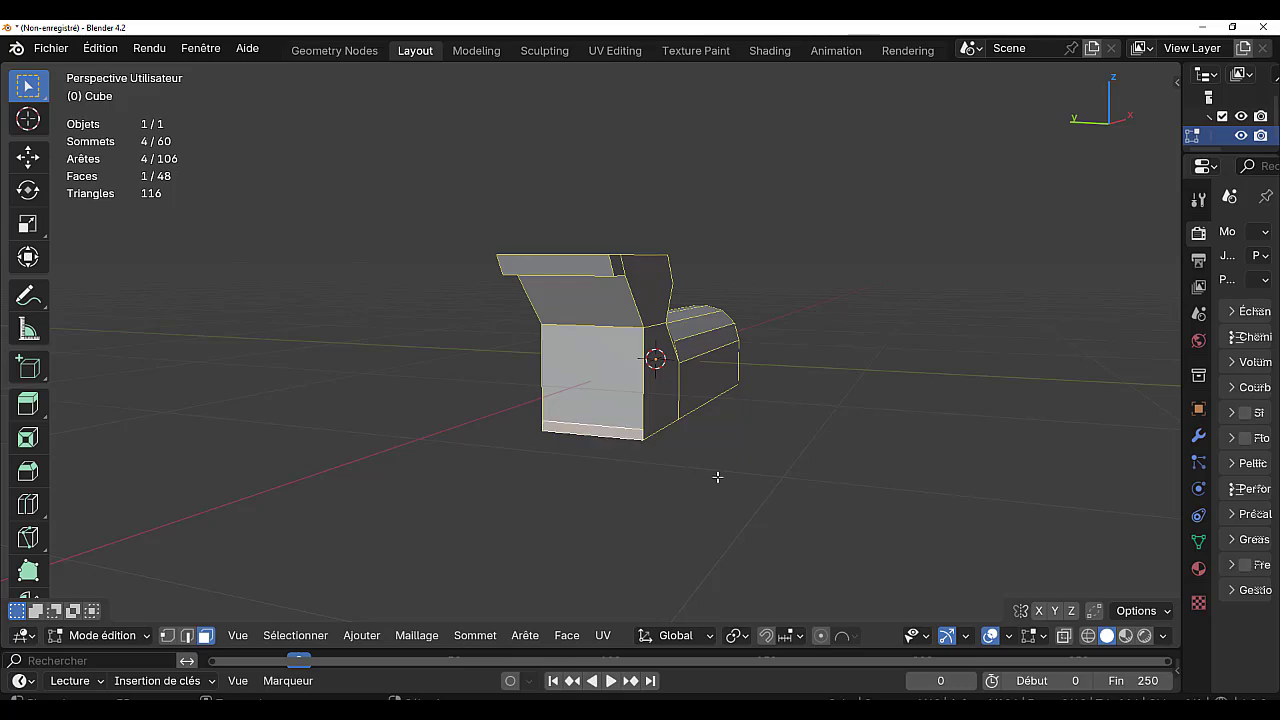
middle_drag(717, 474, 610, 510)
key(e)
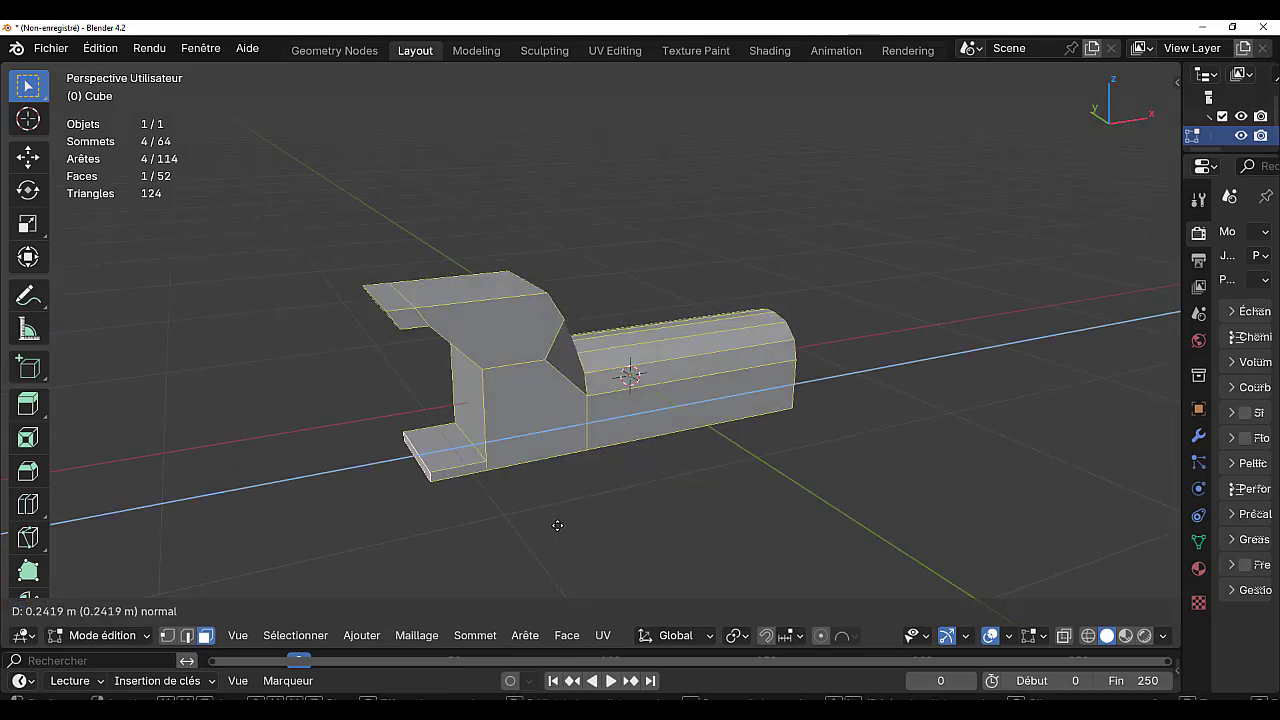
click(572, 521)
Switch to Object Mode in top view and place the 3D cursor on the body's centreline near the front end
middle_drag(572, 521, 632, 446)
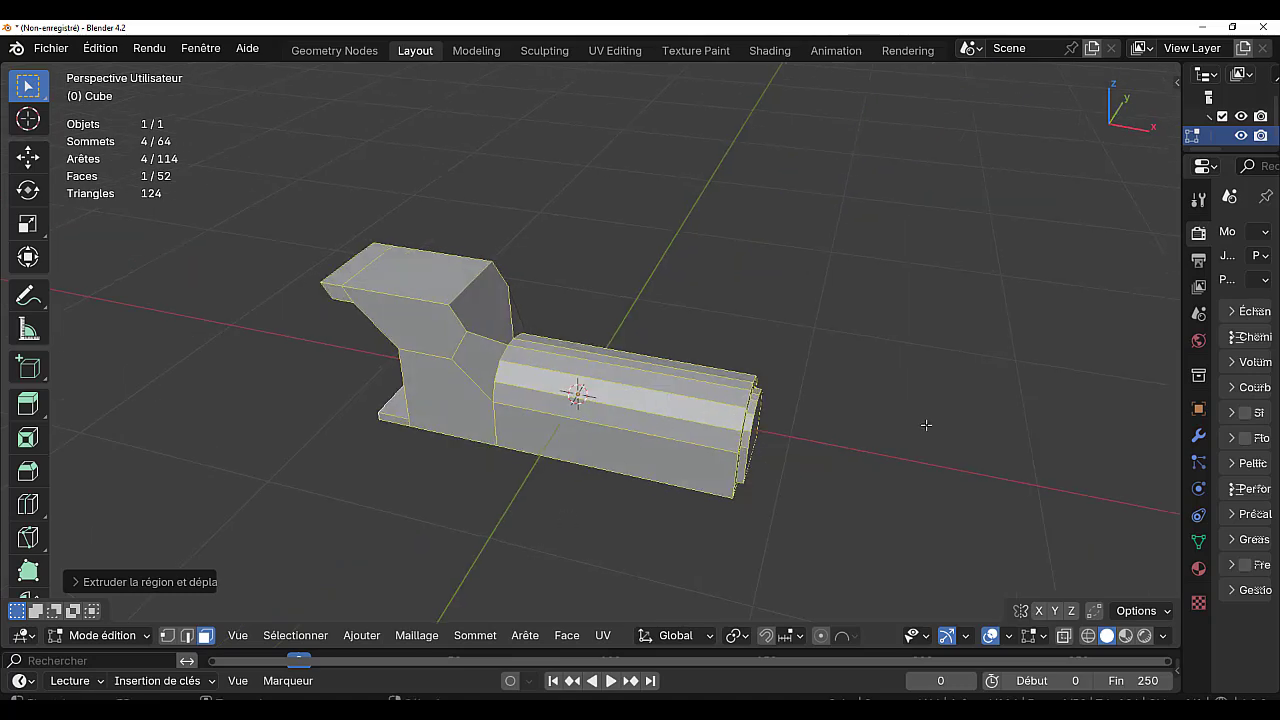
key(KP_7)
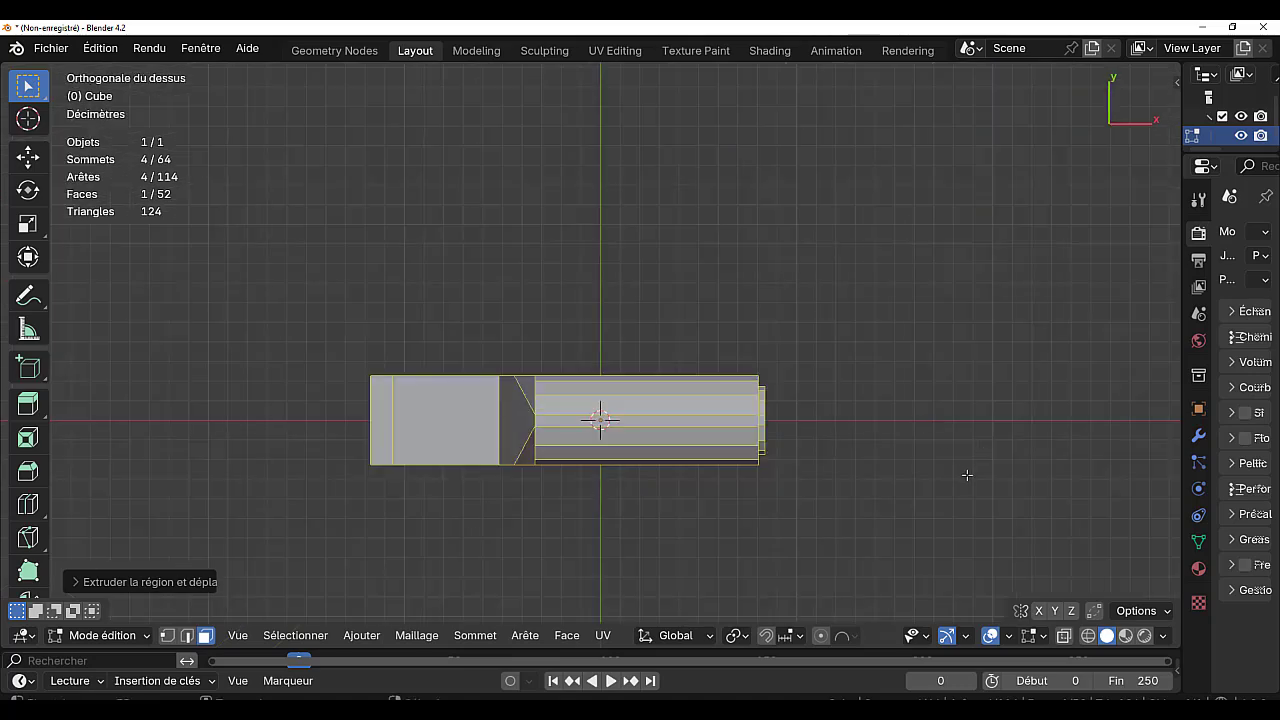
key(Caps_Lock)
shift+middle_drag(963, 515, 951, 451)
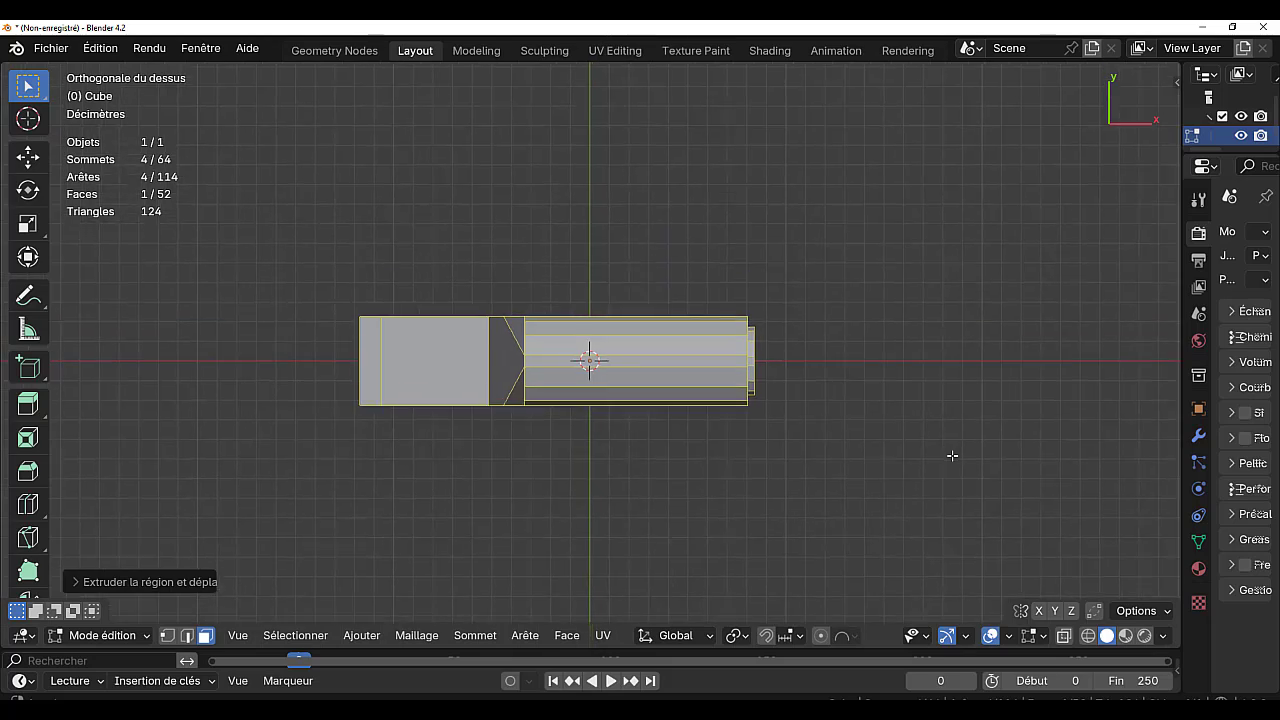
key(Tab)
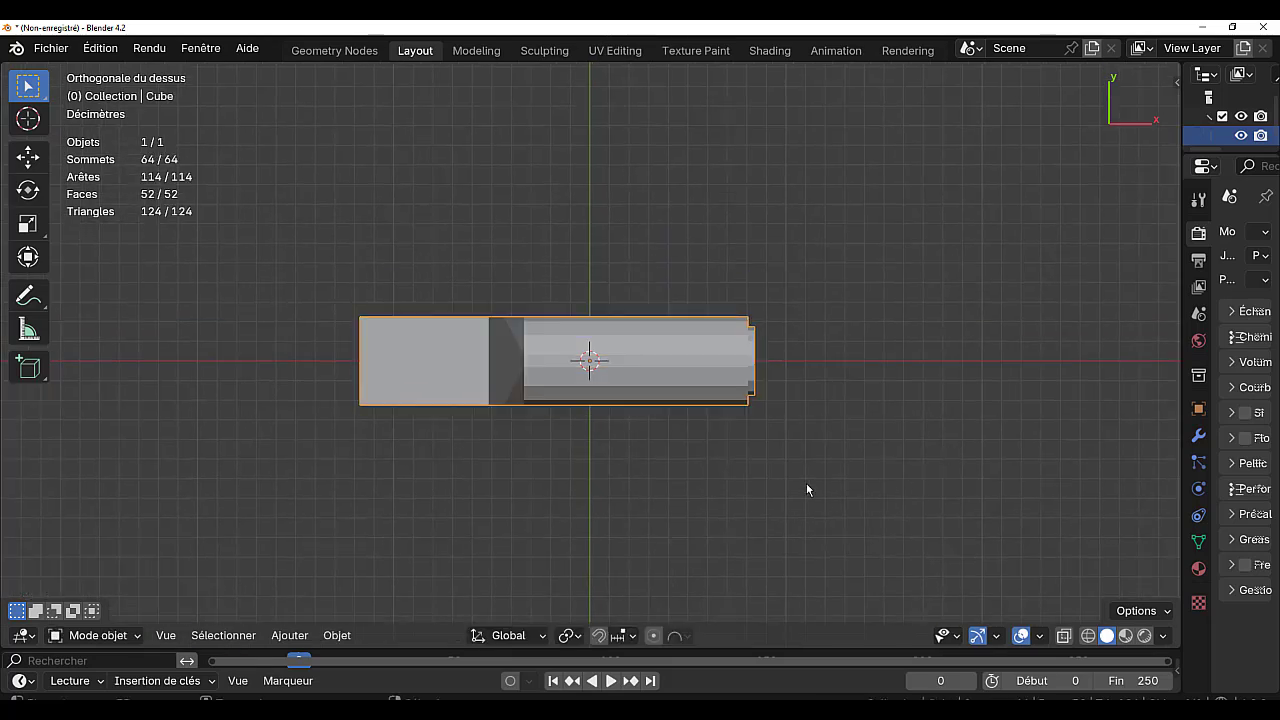
shift+right_click(713, 362)
scroll(818, 361, up, 4)
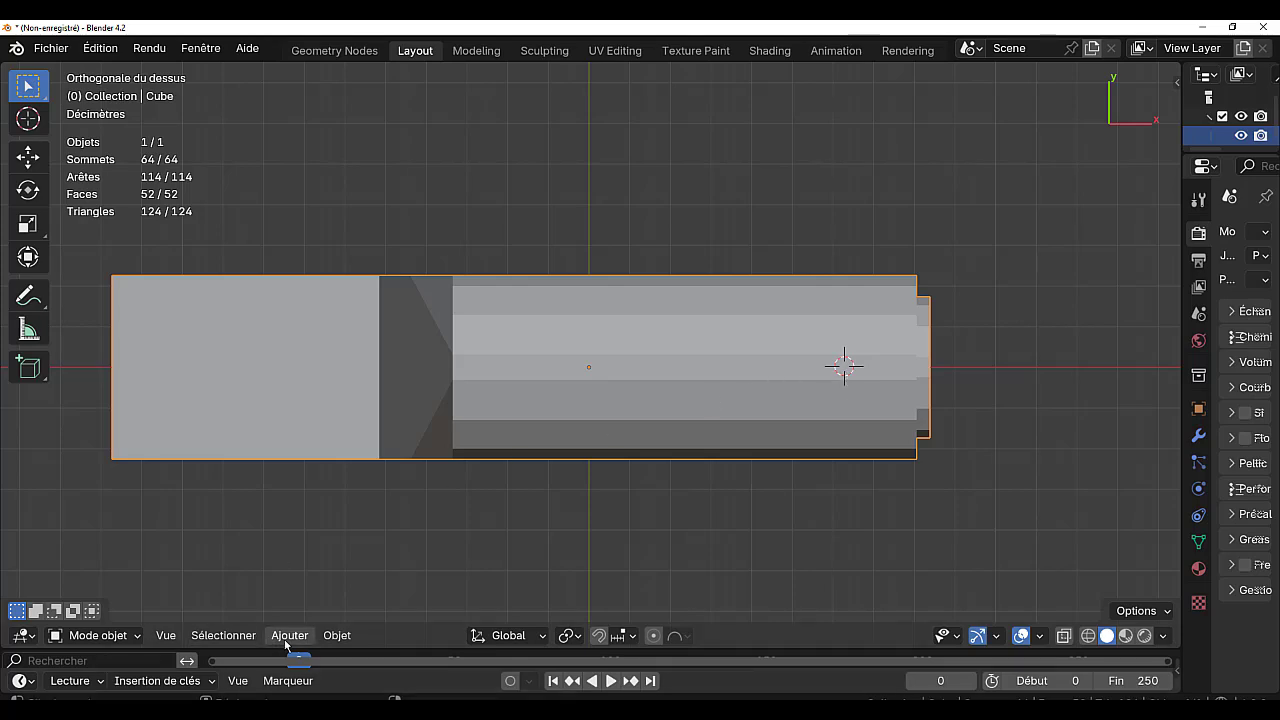
Add a mesh circle at the 3D cursor and scale it down to about 0.12 so it fits within the rounded section's width
click(288, 635)
mouse_move(326, 260)
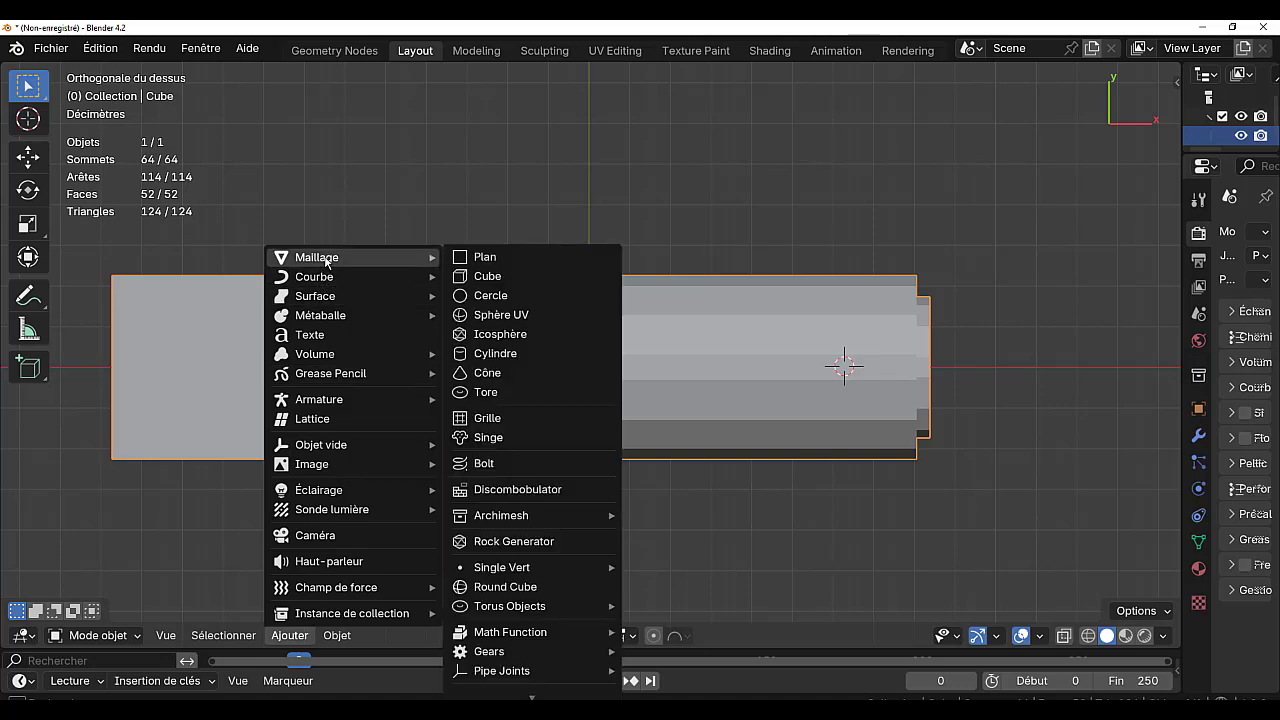
click(491, 300)
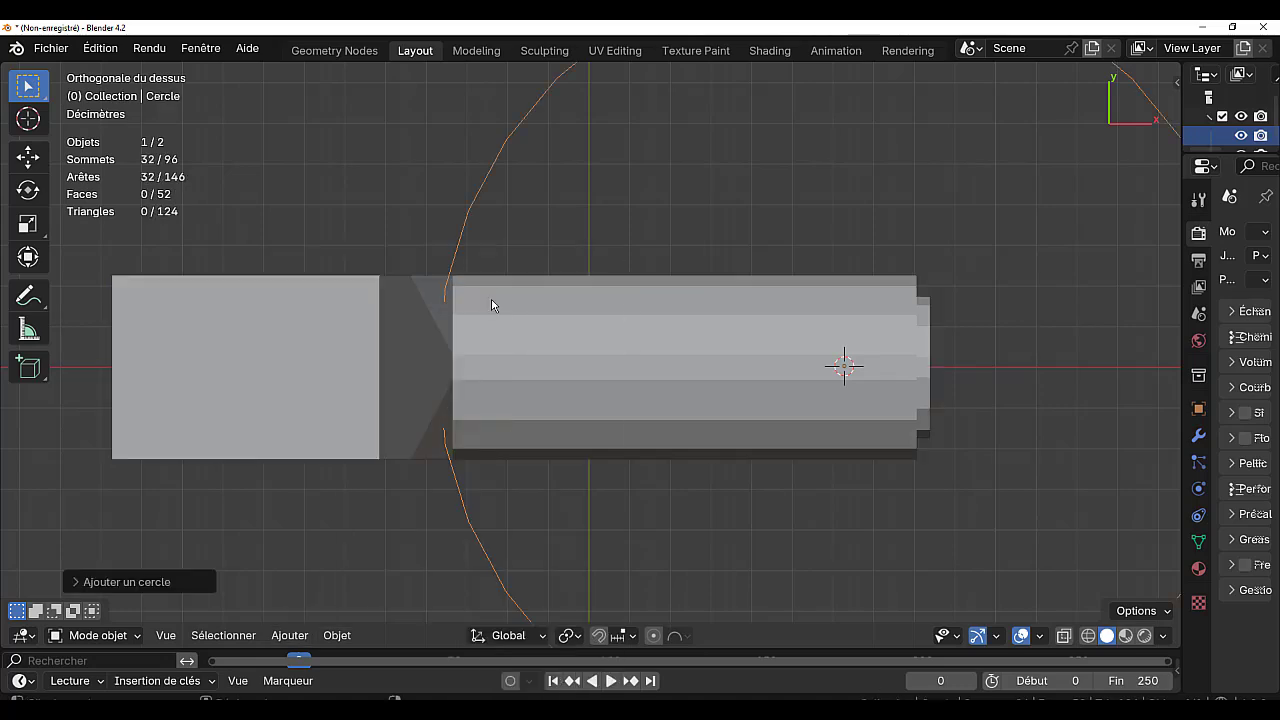
scroll(737, 386, down, 4)
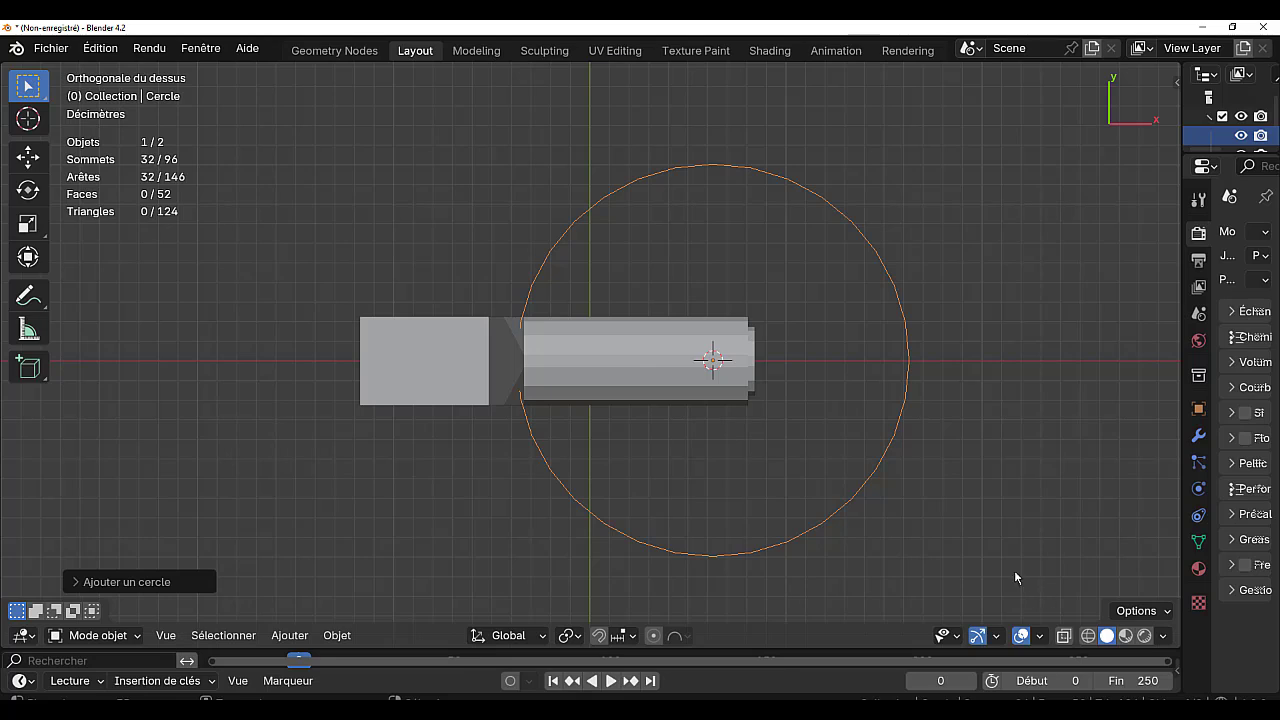
key(s)
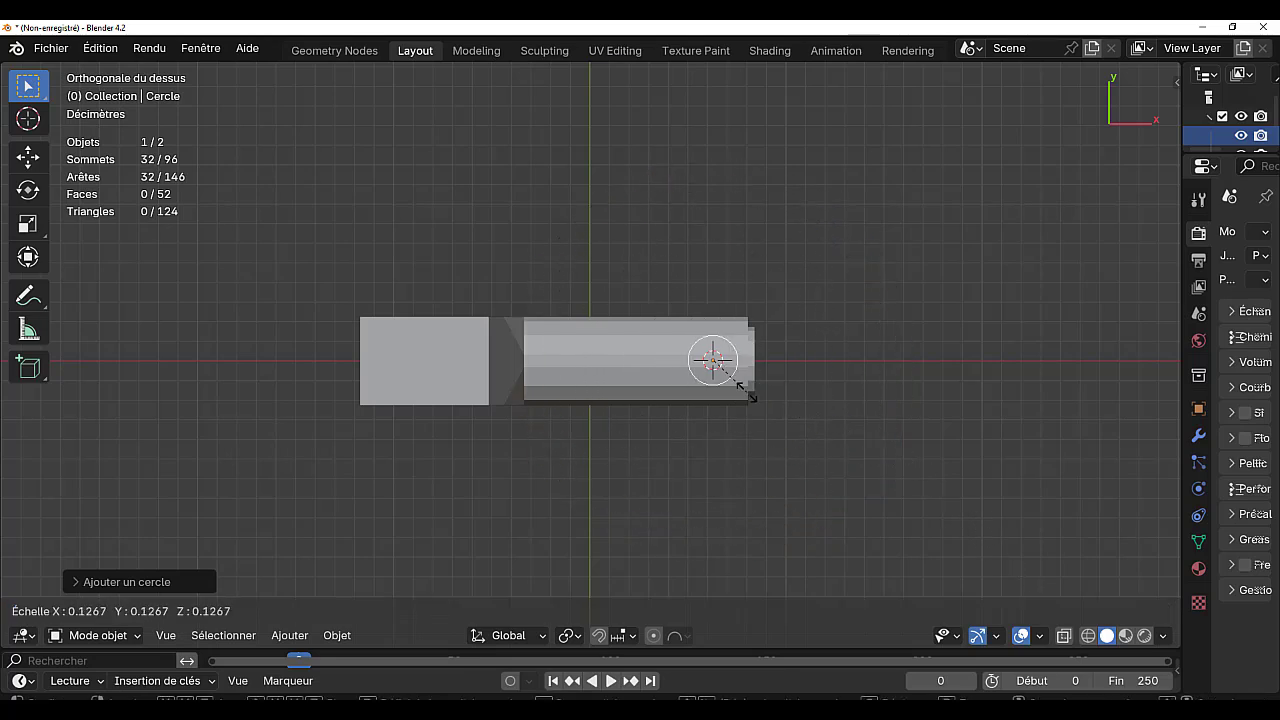
click(758, 390)
scroll(843, 426, up, 3)
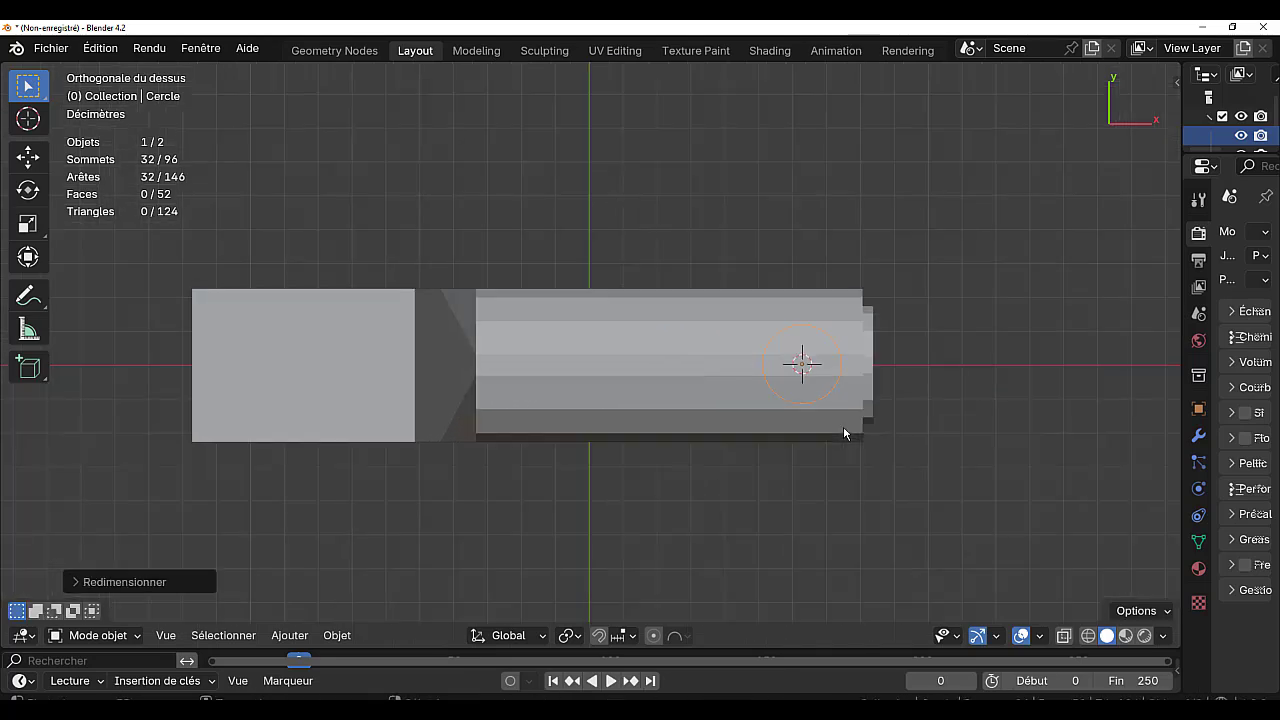
shift+middle_drag(881, 475, 778, 484)
scroll(720, 438, up, 2)
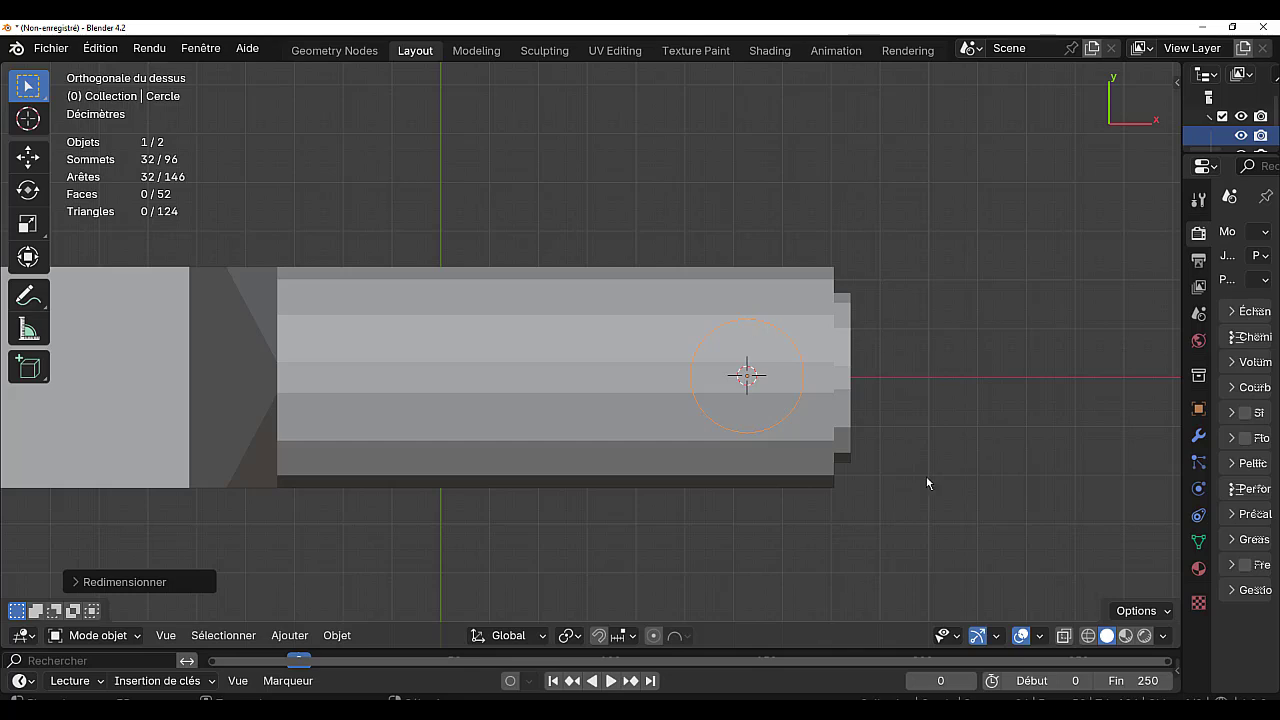
scroll(851, 521, down, 3)
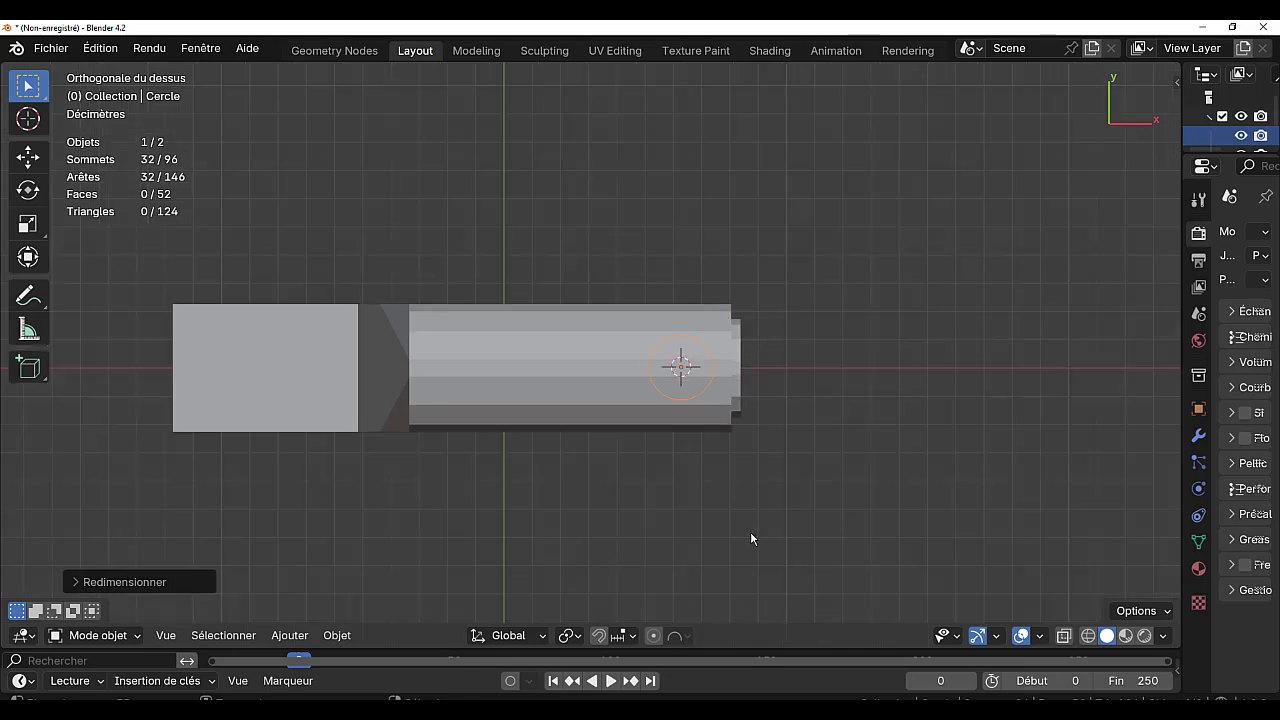
Put the vehicle body back in Edit Mode in top view and widen the Outliner and Properties area
middle_drag(745, 540, 611, 383)
click(611, 383)
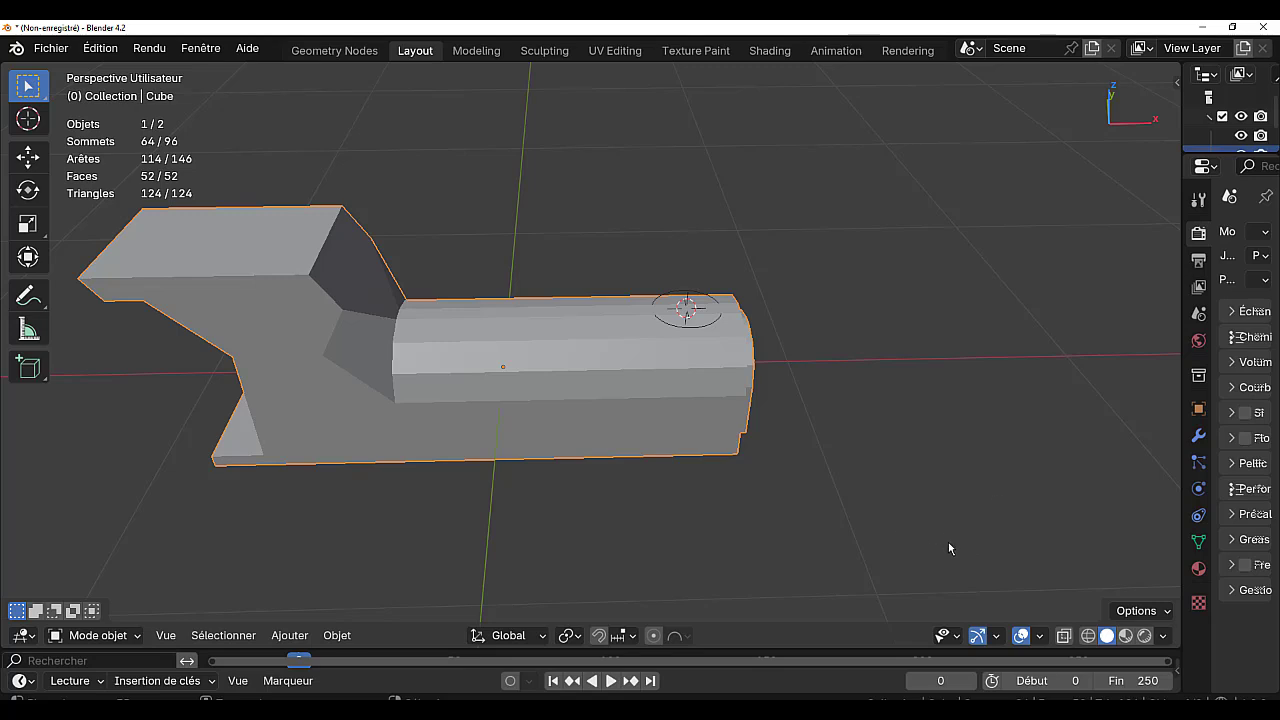
key(Tab)
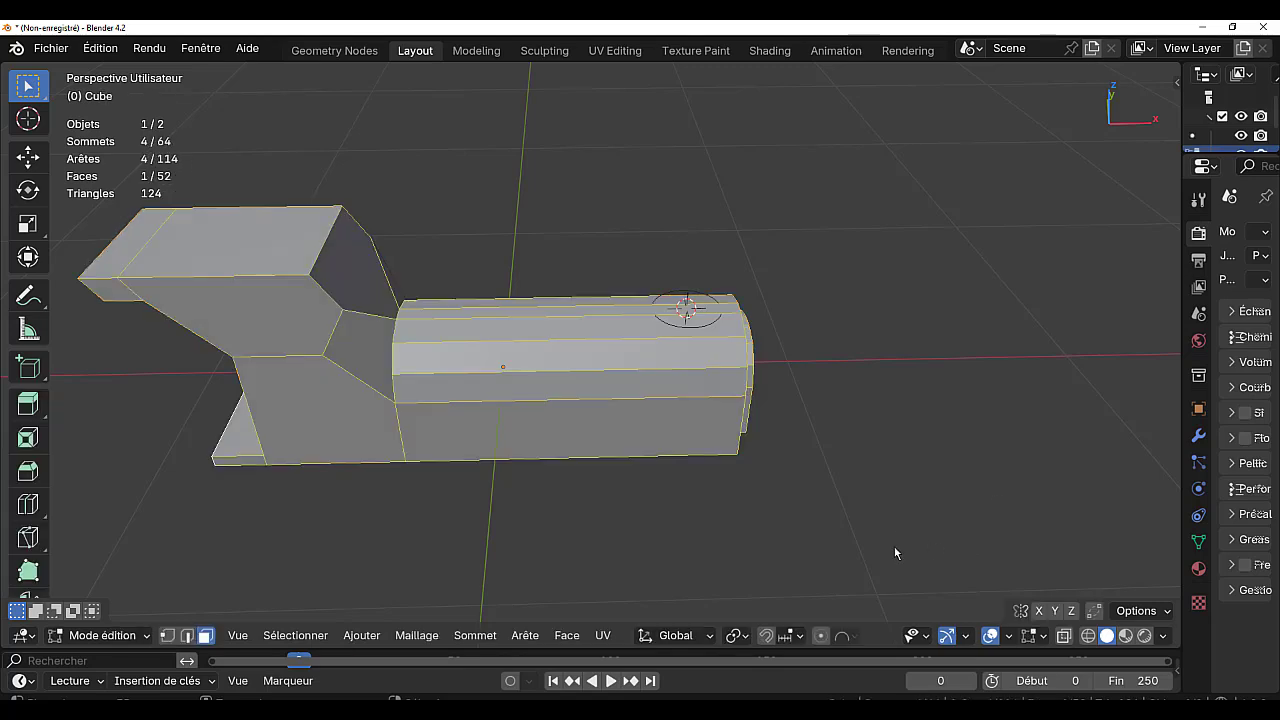
key(KP_7)
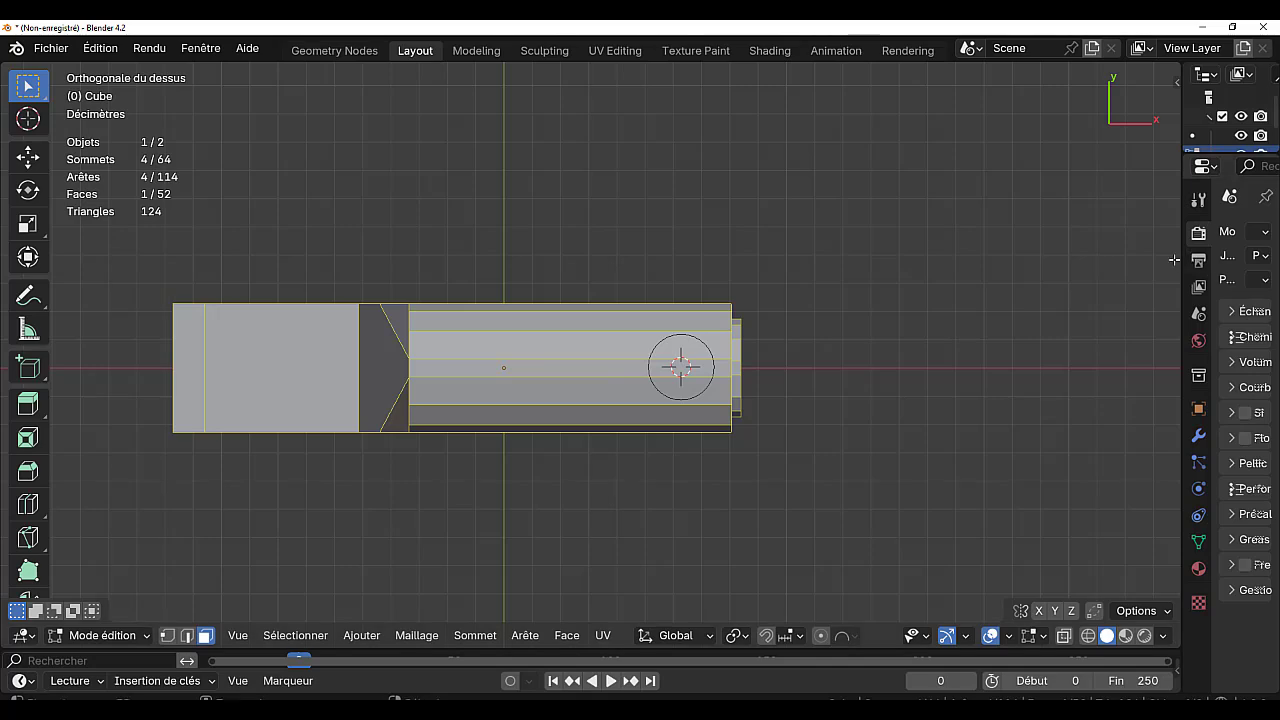
drag(1180, 258, 970, 326)
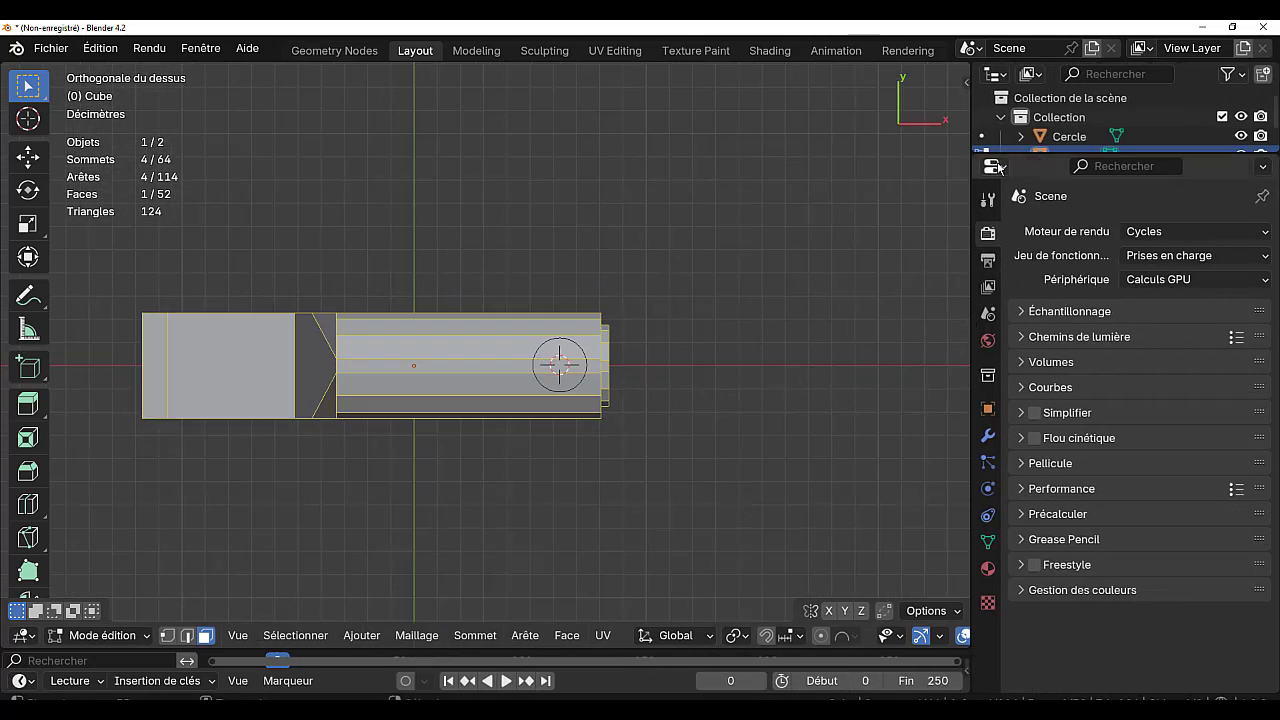
Select the circle object as cutter and Knife Project its outline from top view onto the vehicle body
drag(1085, 150, 1097, 259)
click(1080, 140)
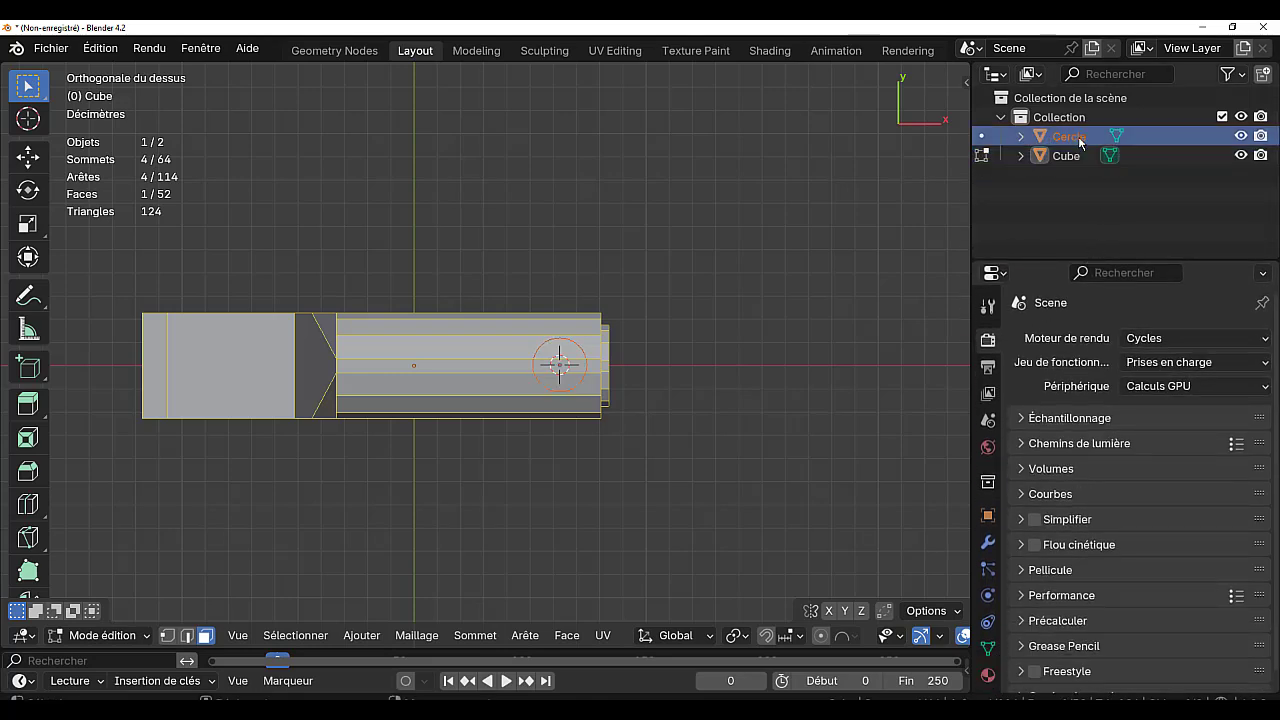
scroll(690, 350, up, 2)
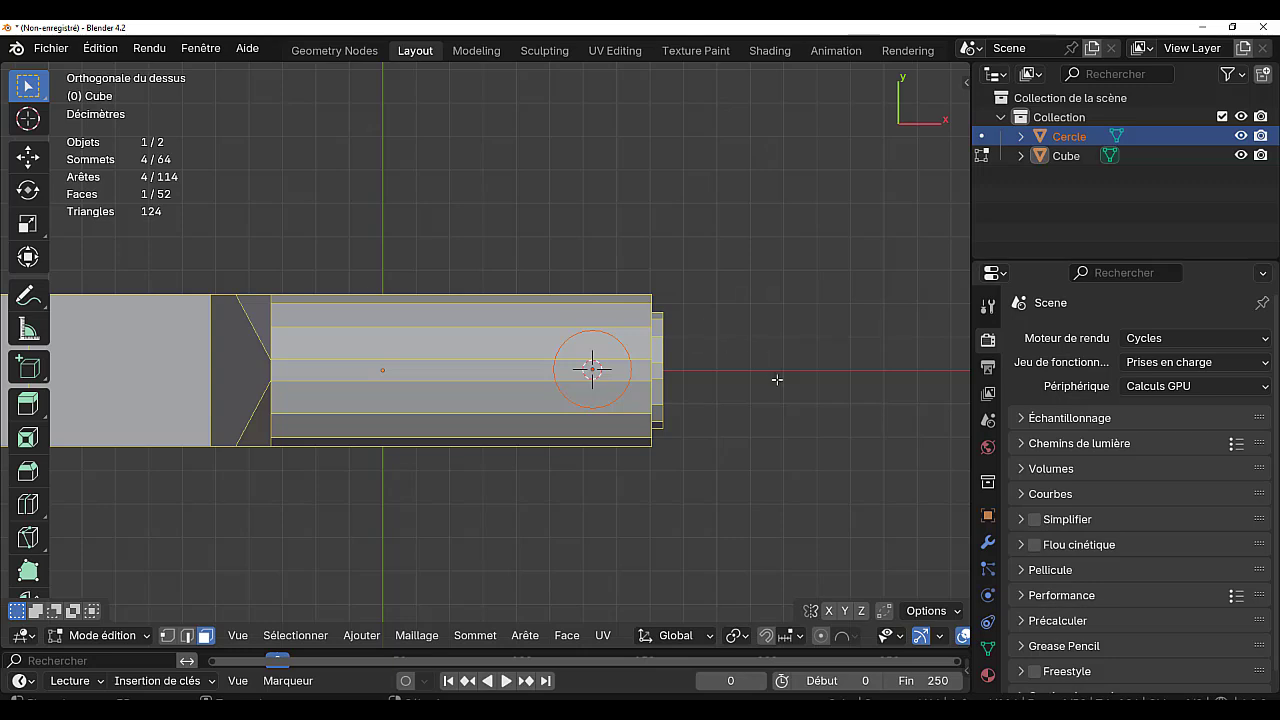
scroll(776, 392, down, 3)
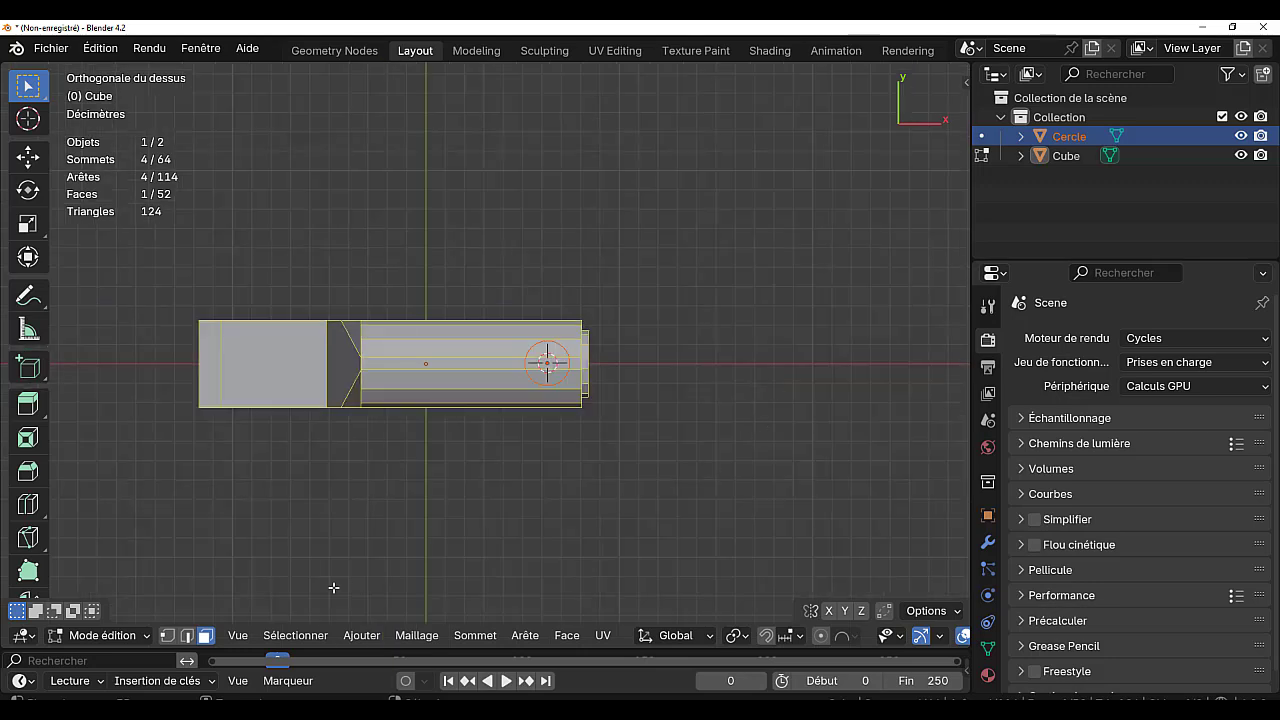
click(425, 637)
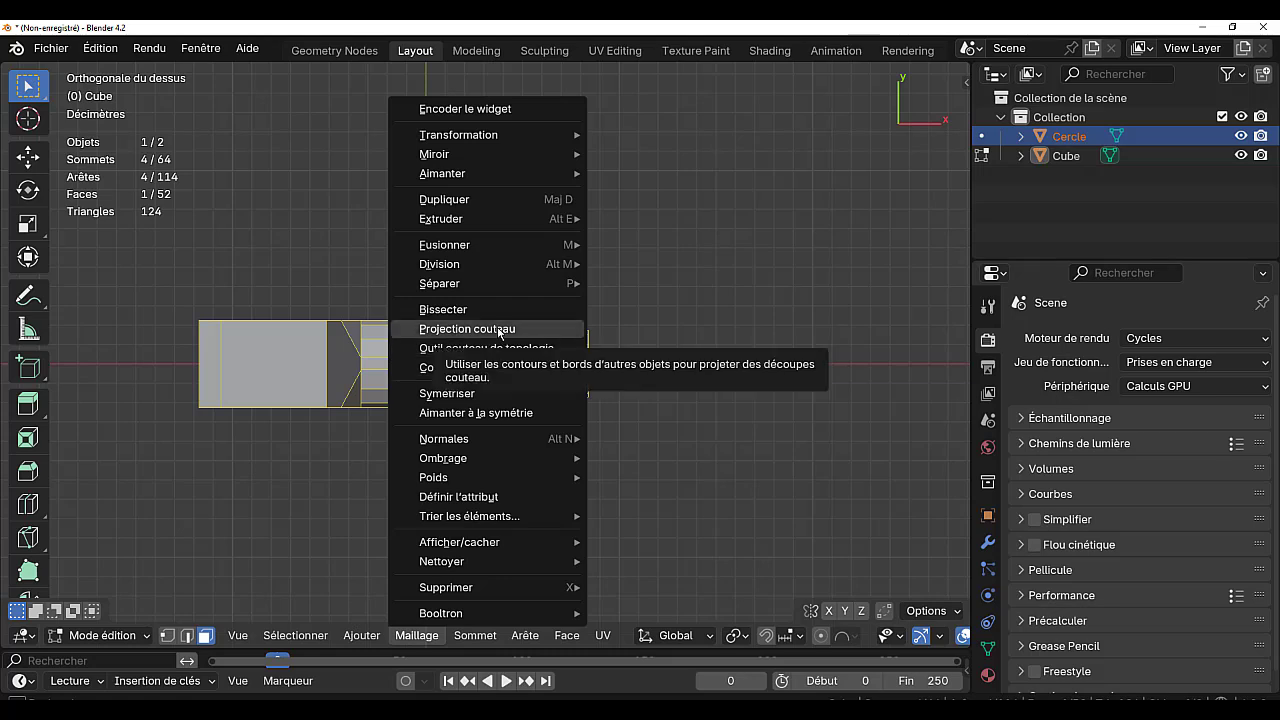
click(458, 331)
scroll(616, 386, up, 3)
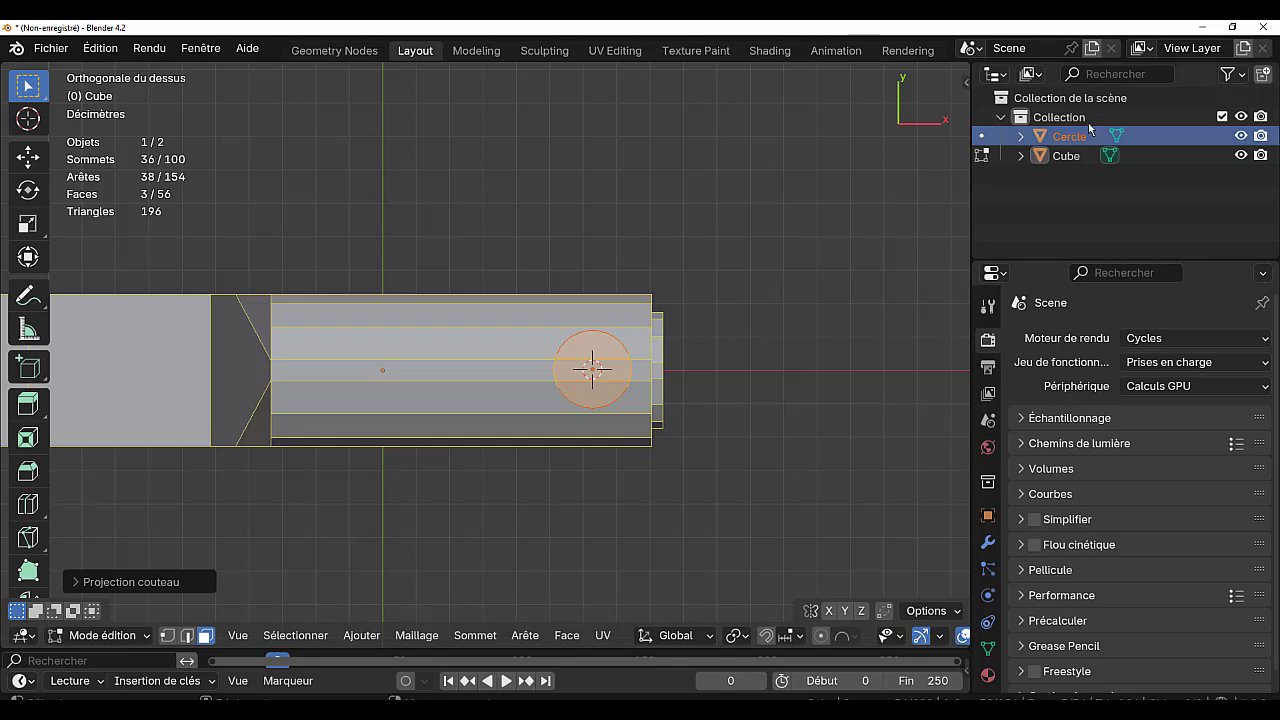
Hide the circle object and extrude the projected disc on top of the boiler slightly upward as a chimney base
click(1241, 137)
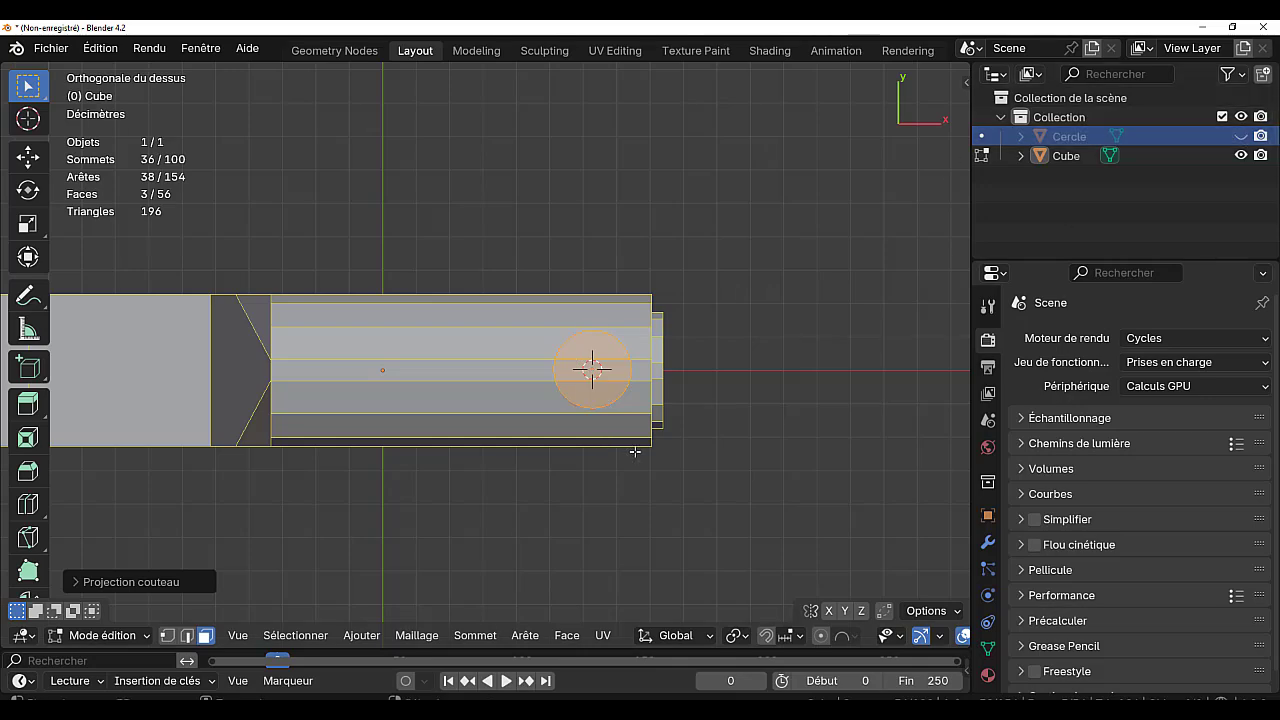
middle_drag(718, 574, 700, 472)
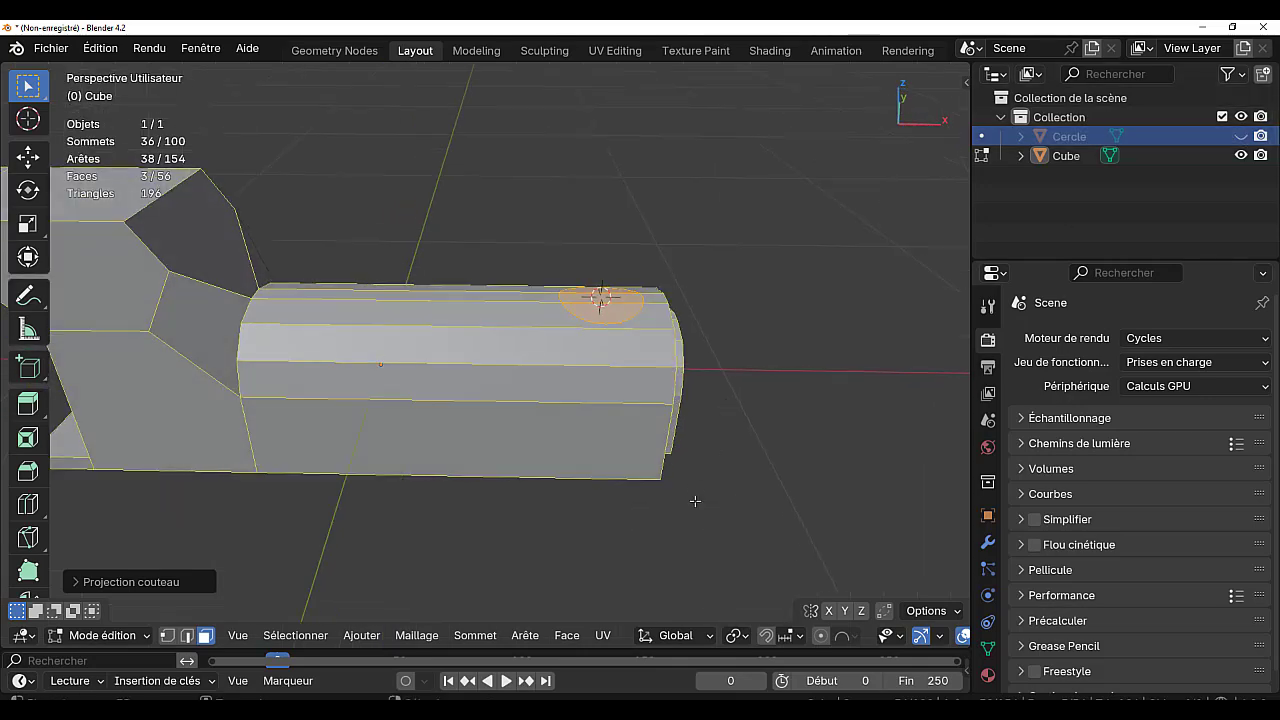
key(e)
click(733, 528)
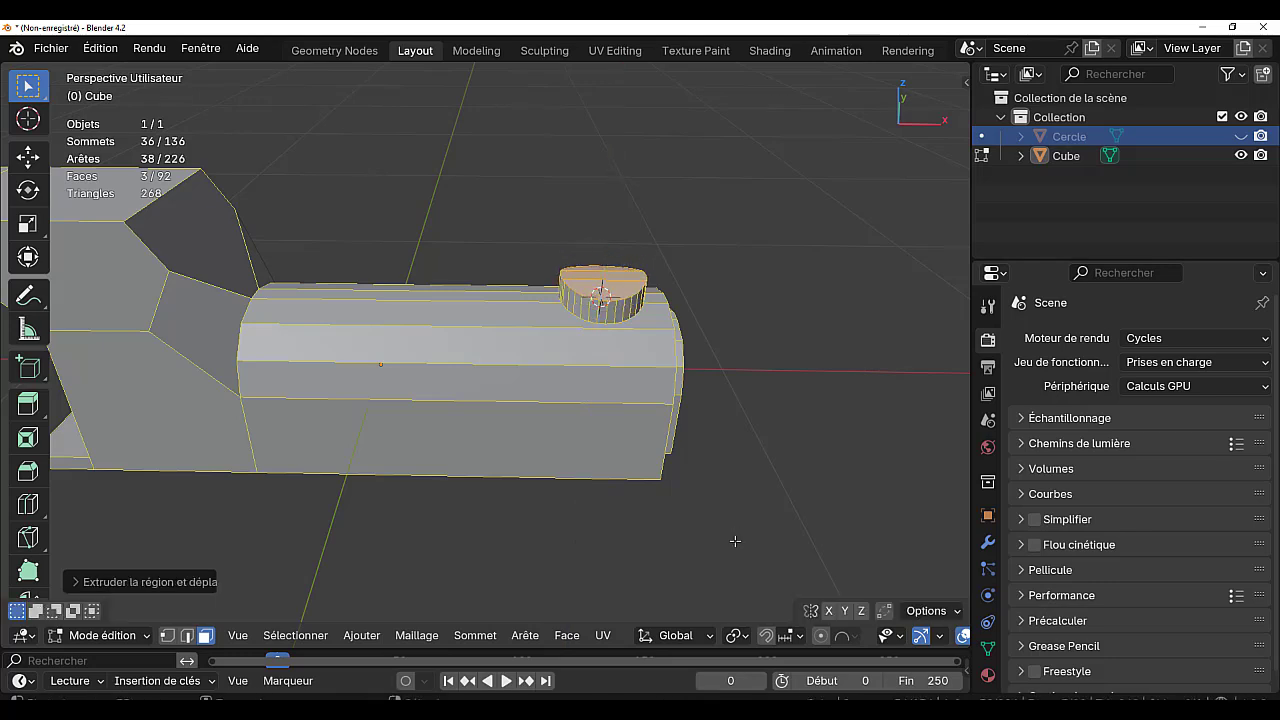
Flatten the chimney's top by scaling it to 0 along Z, and enlarge it about 1.4 times into a flare
key(s)
key(z)
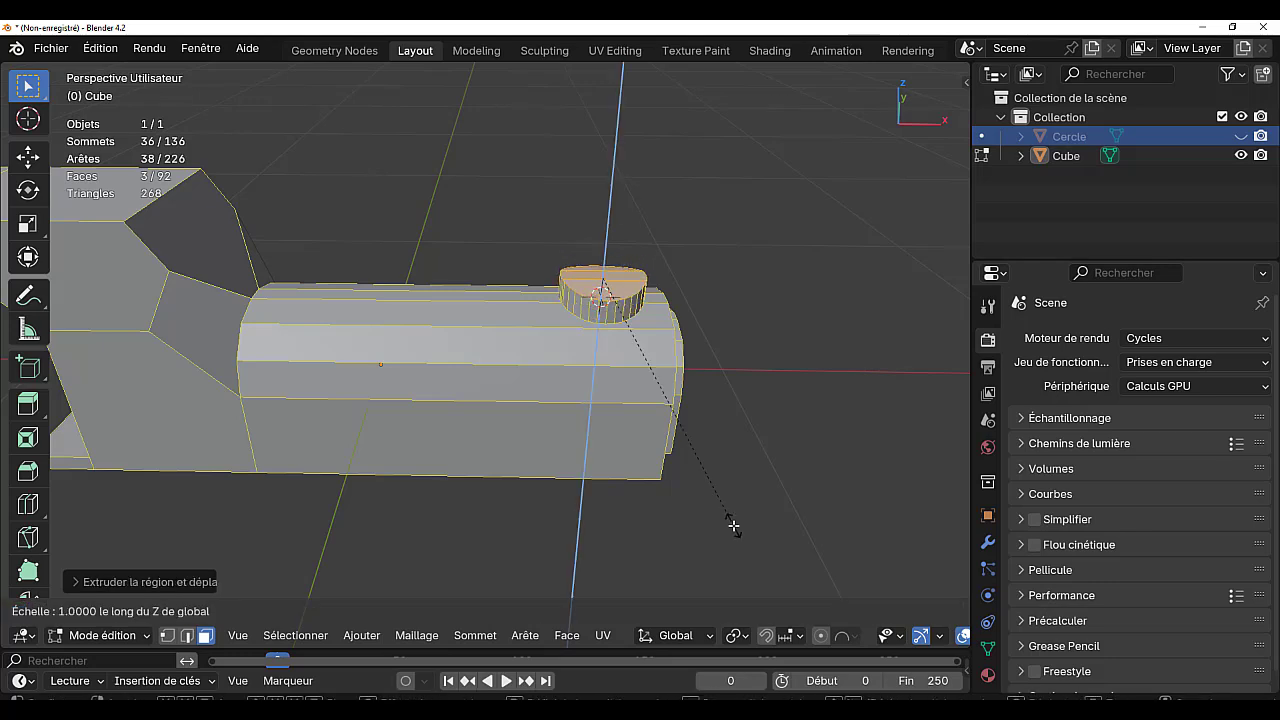
key(0)
key(Return)
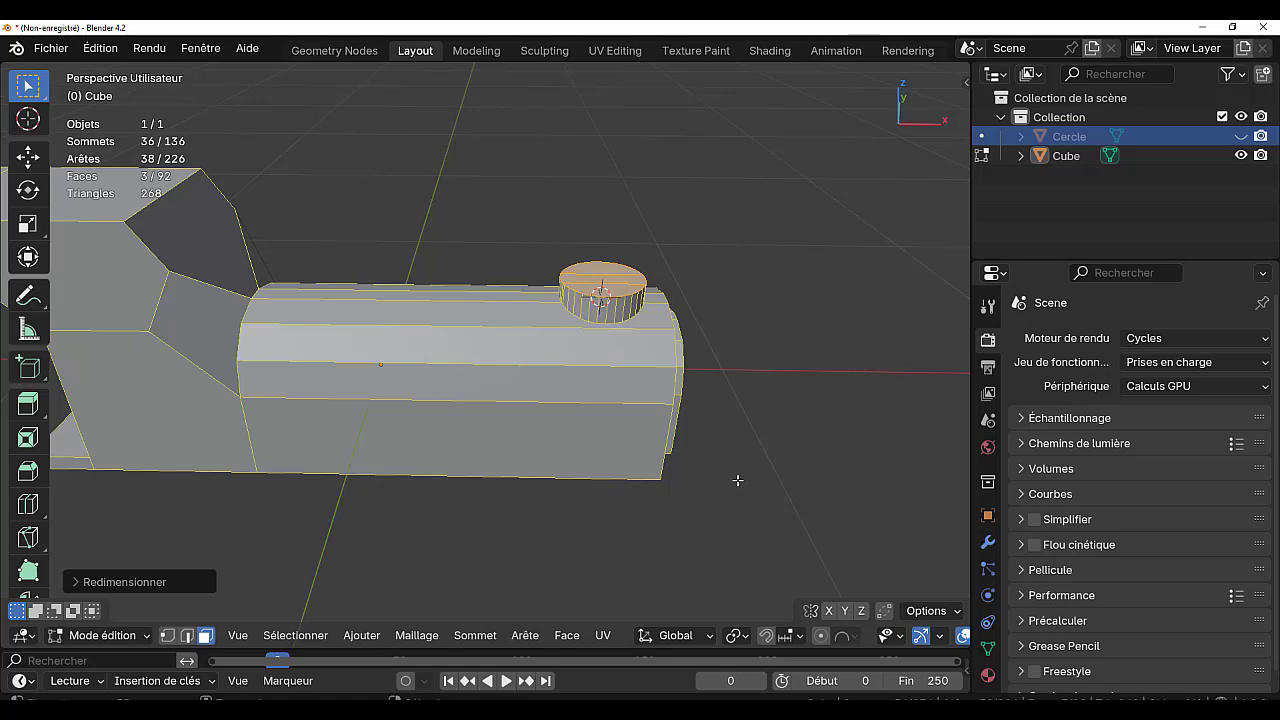
key(s)
click(805, 540)
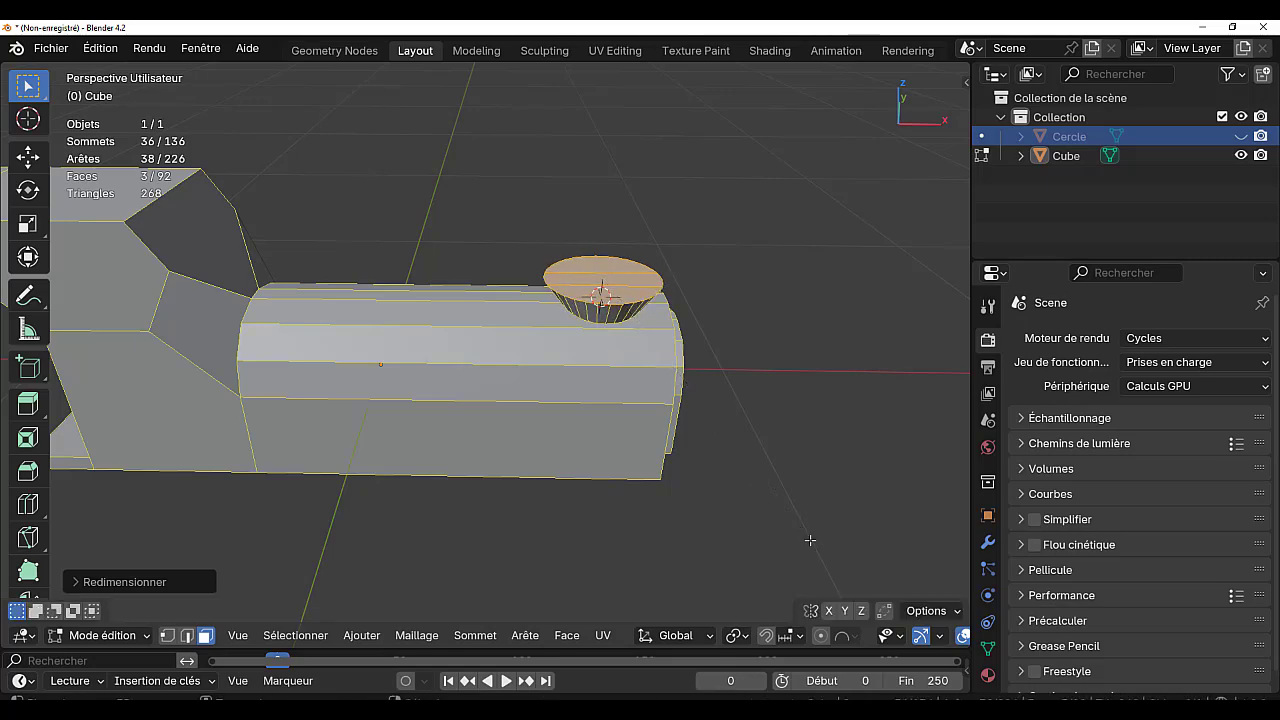
Inset the chimney's top by about 0.06 m, extrude the inner faces down about 0.05 m, and return to Object Mode
middle_drag(805, 540, 737, 537)
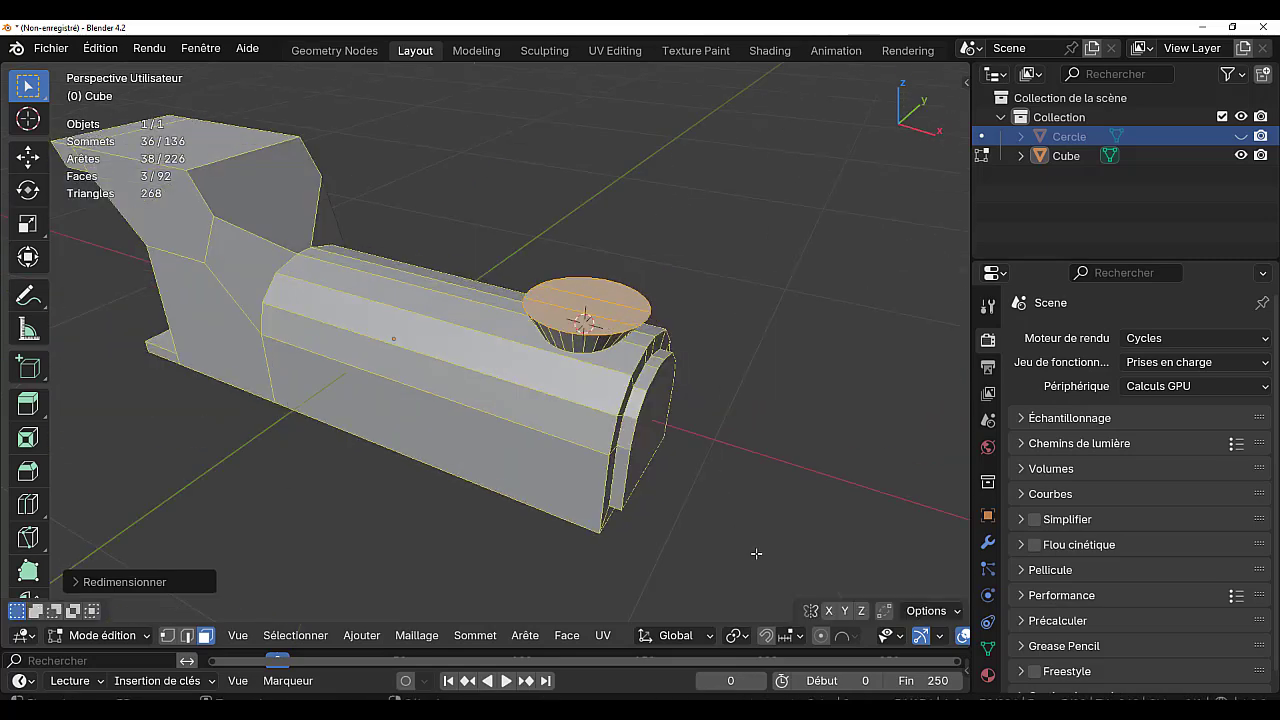
key(i)
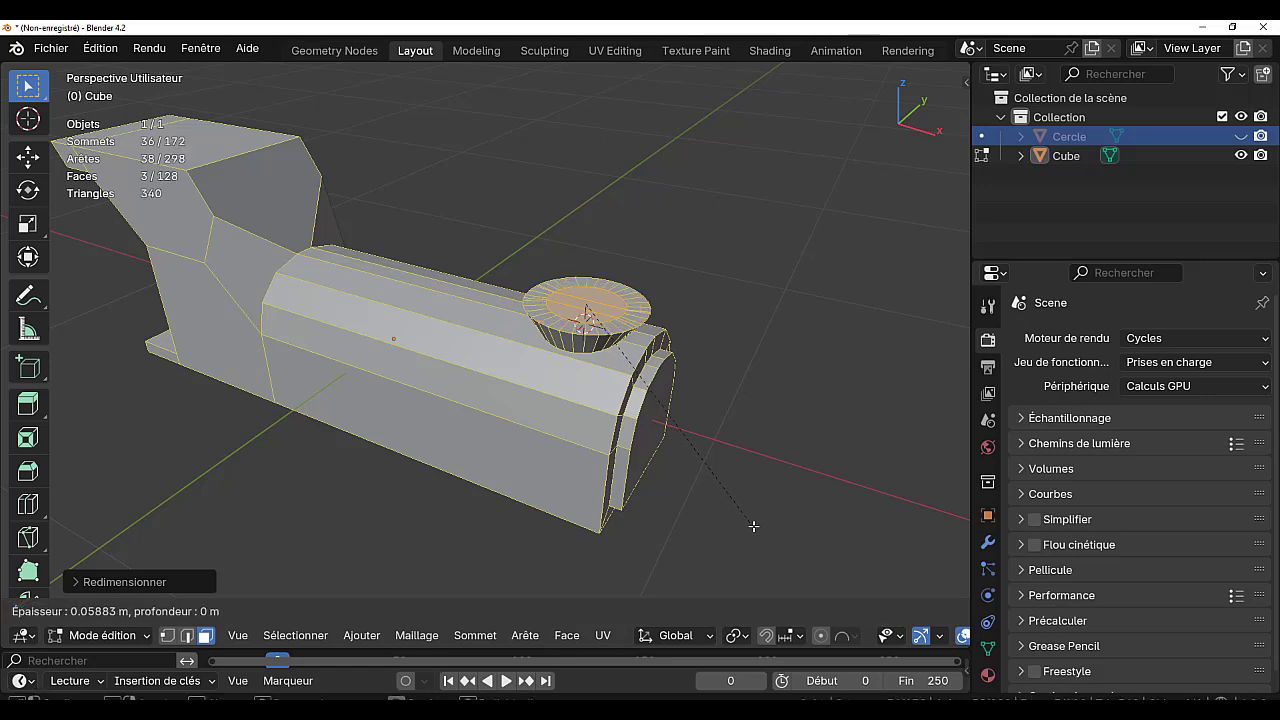
click(753, 525)
key(e)
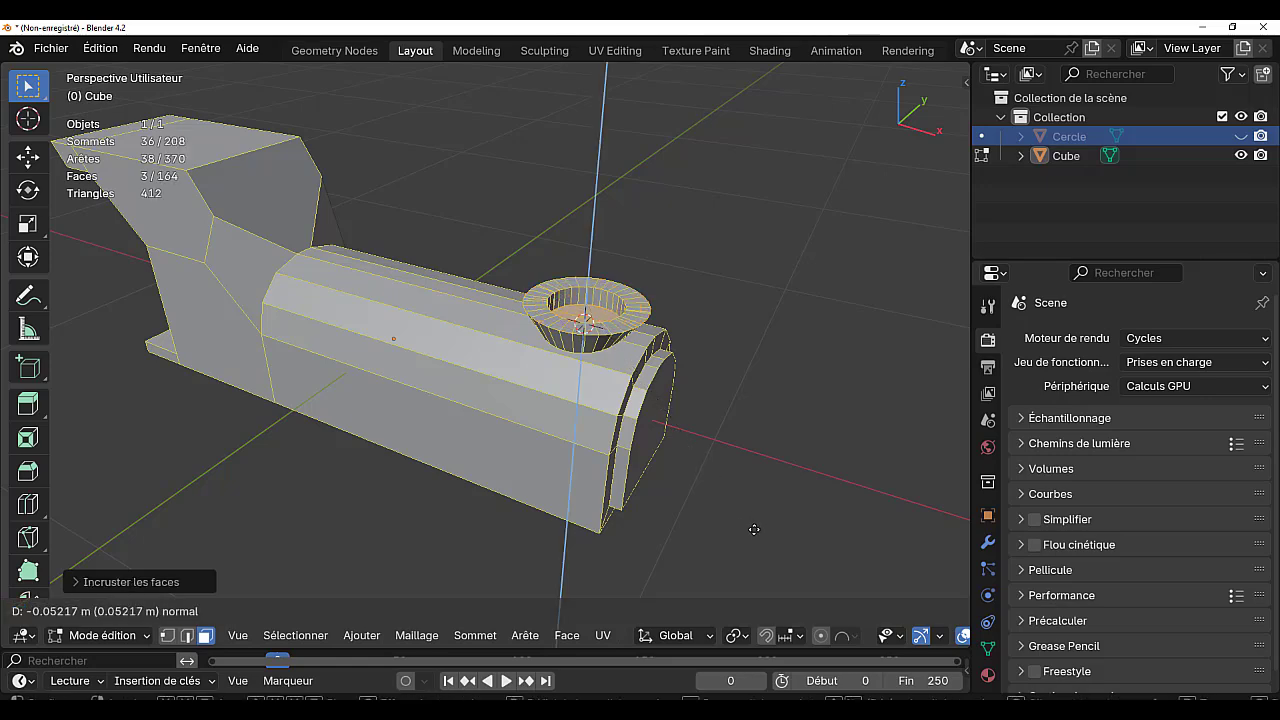
click(754, 530)
key(Tab)
click(471, 521)
middle_drag(471, 521, 508, 483)
scroll(553, 489, down, 3)
scroll(506, 468, up, 3)
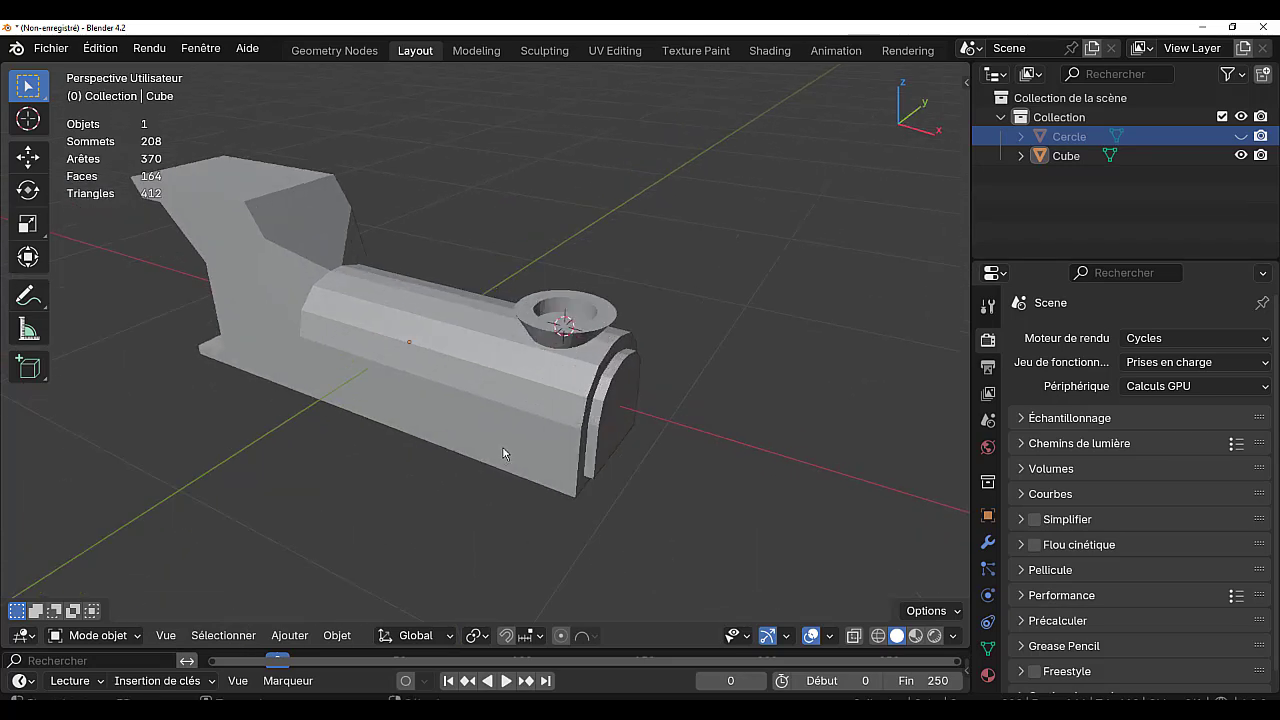
Select the locomotive body in Object Mode and apply Shade Smooth by Angle to it
key(Tab)
key(Tab)
key(q)
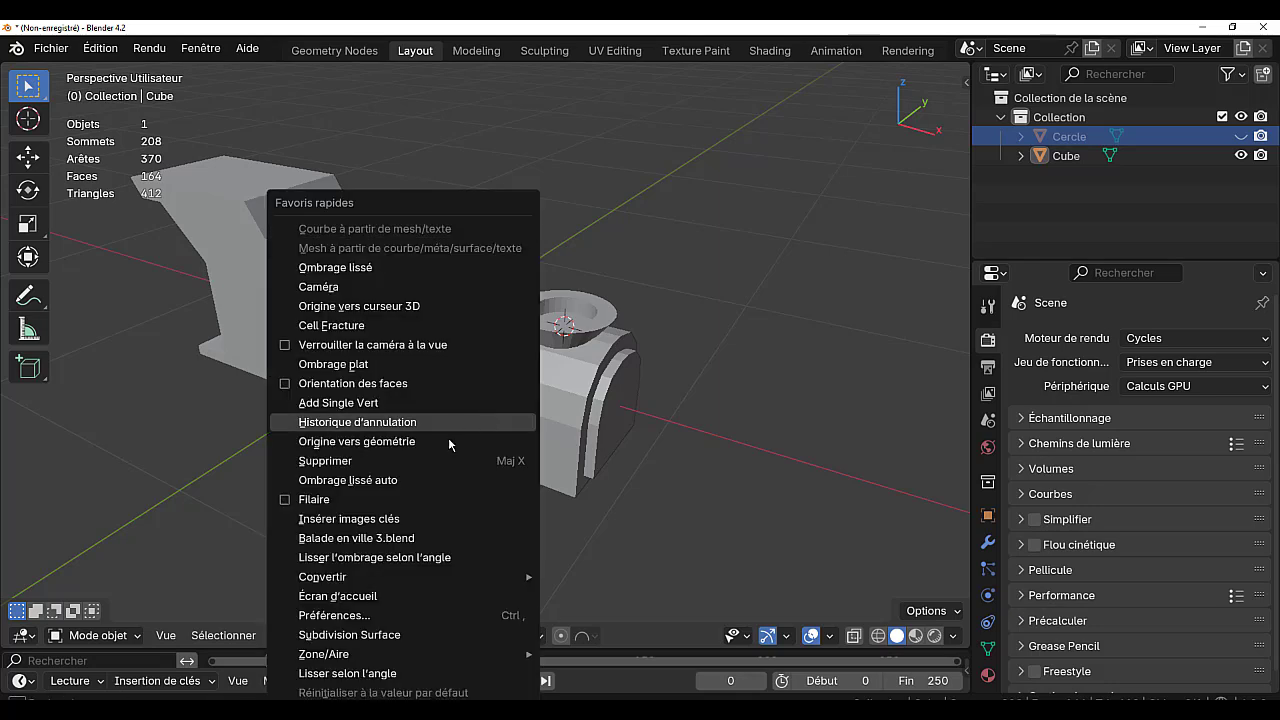
click(361, 559)
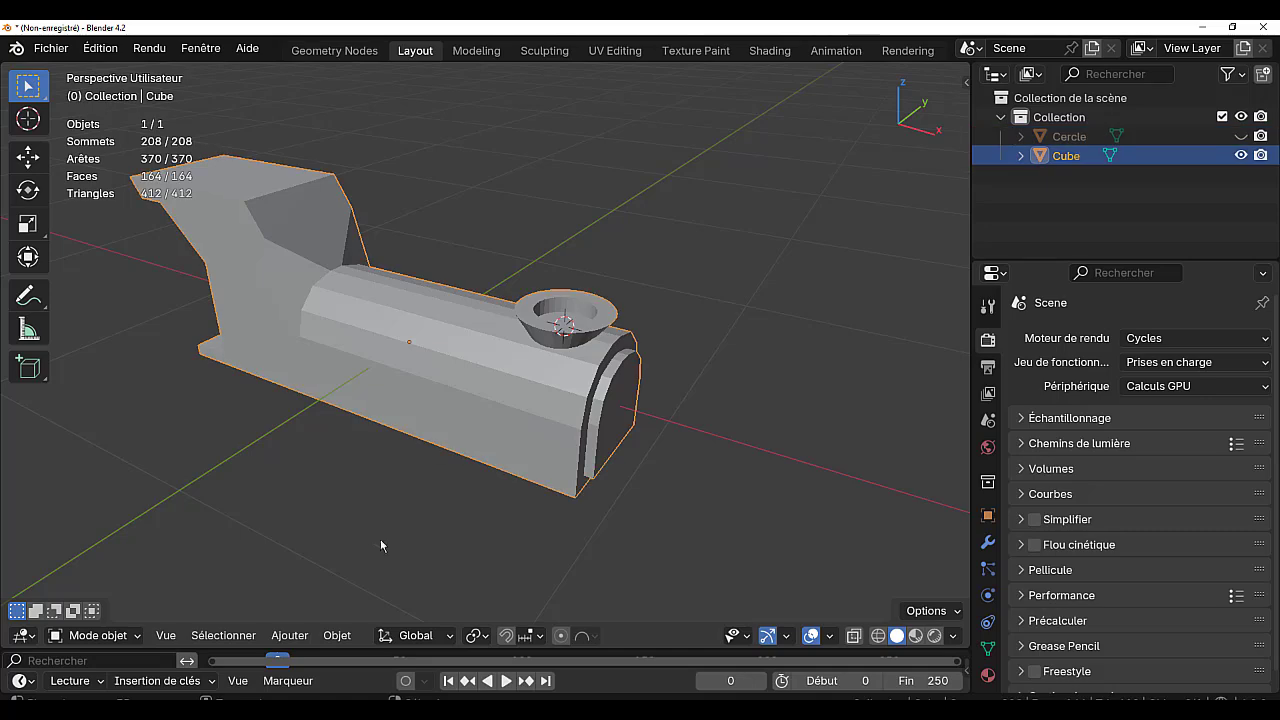
key(q)
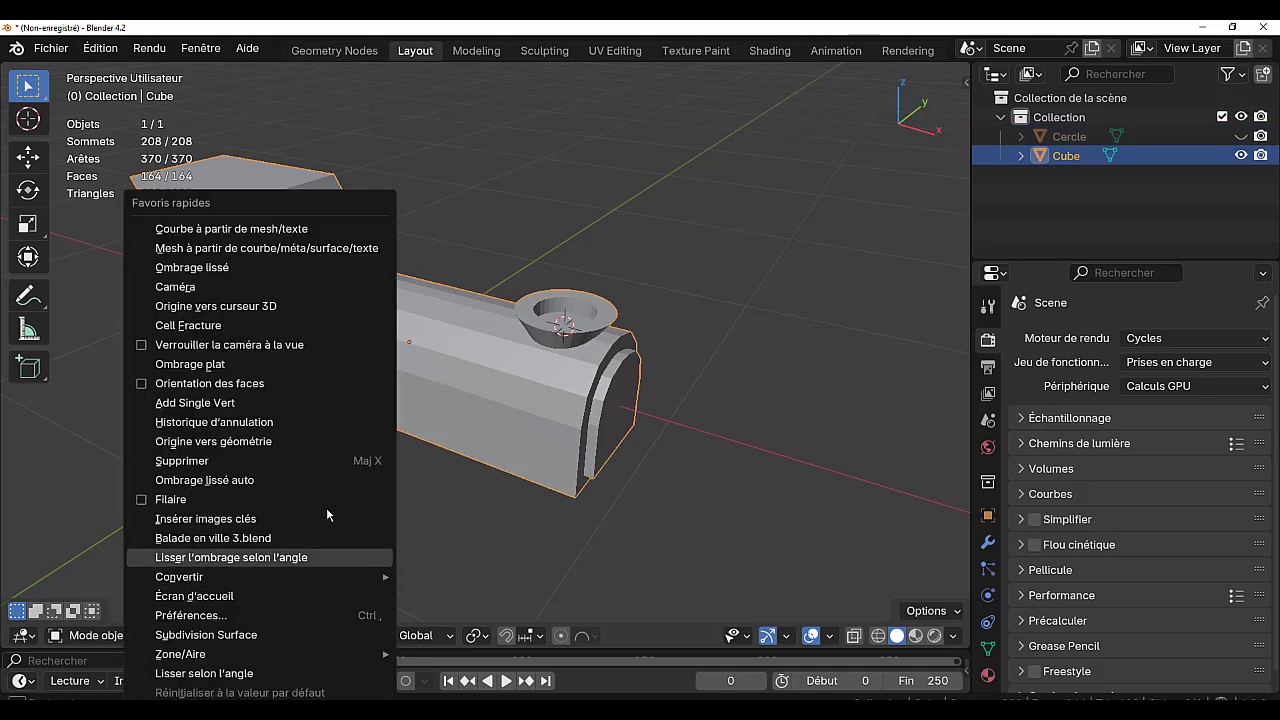
click(285, 560)
middle_drag(504, 548, 667, 520)
middle_drag(778, 517, 579, 558)
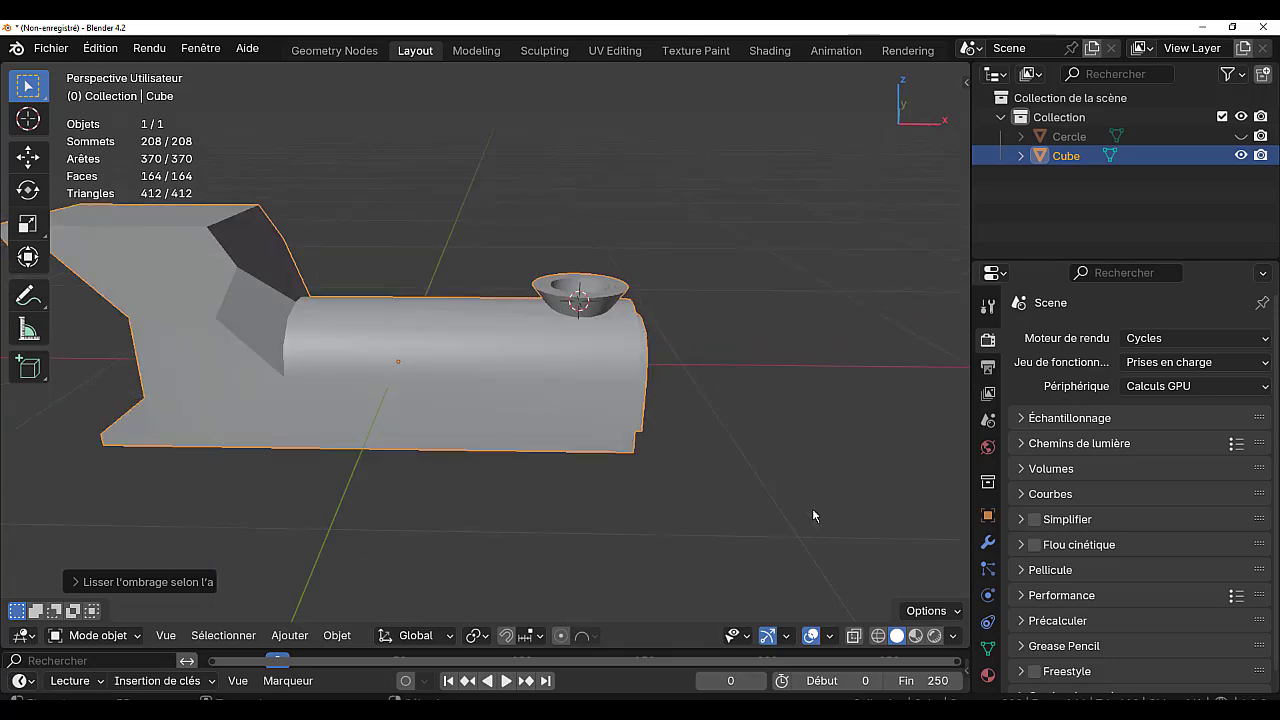
Enlarge the 3D viewport in top view and add a Bézier circle curve at the 3D cursor
key(KP_7)
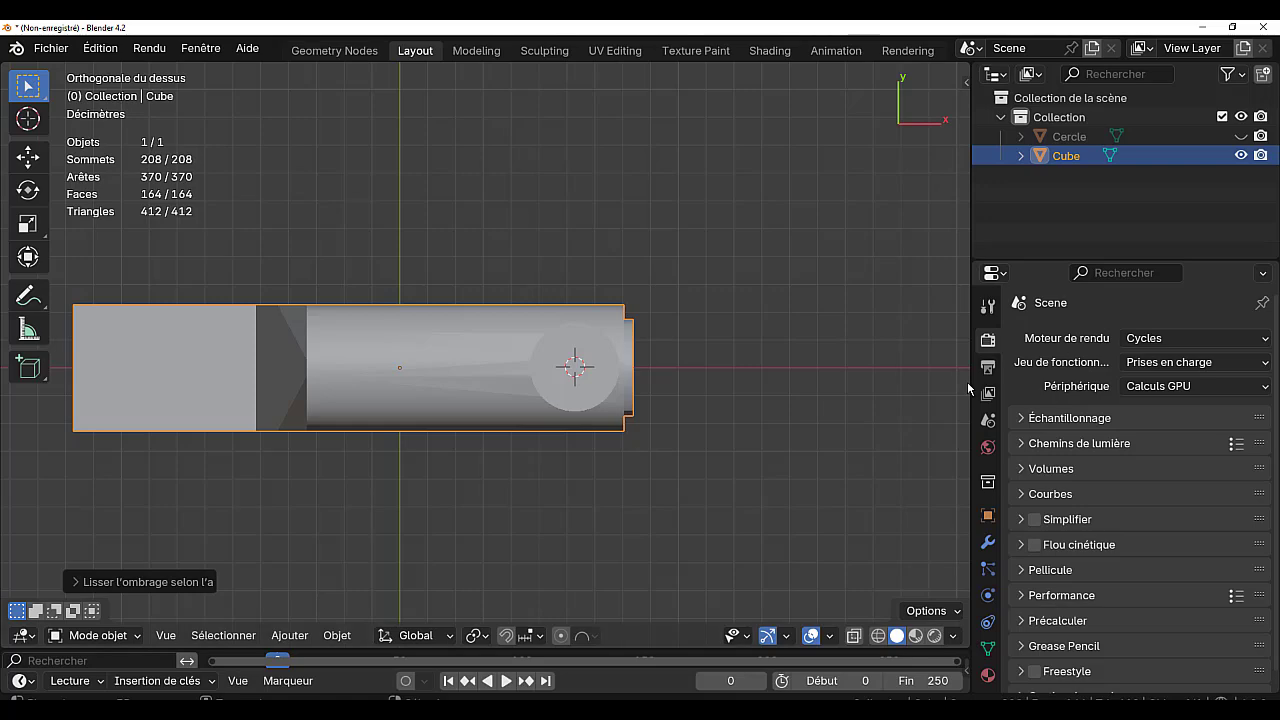
drag(967, 381, 1210, 385)
scroll(948, 441, down, 2)
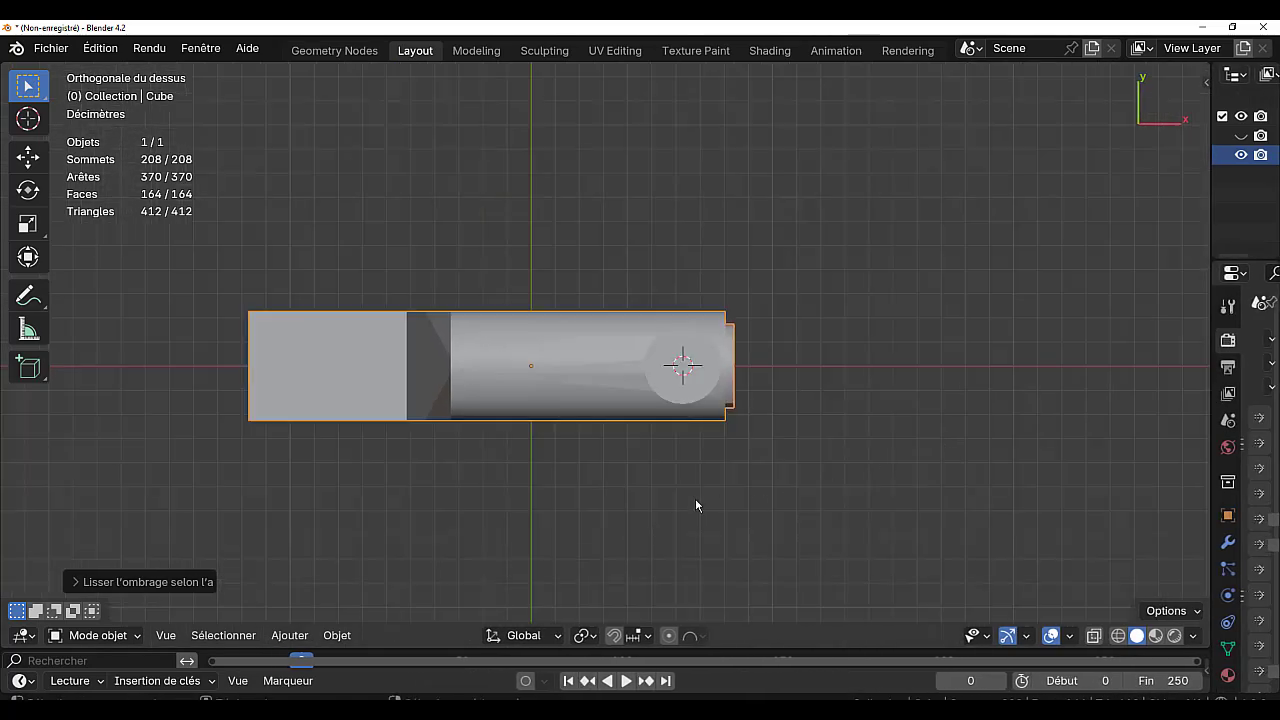
shift+middle_drag(695, 498, 824, 504)
click(289, 636)
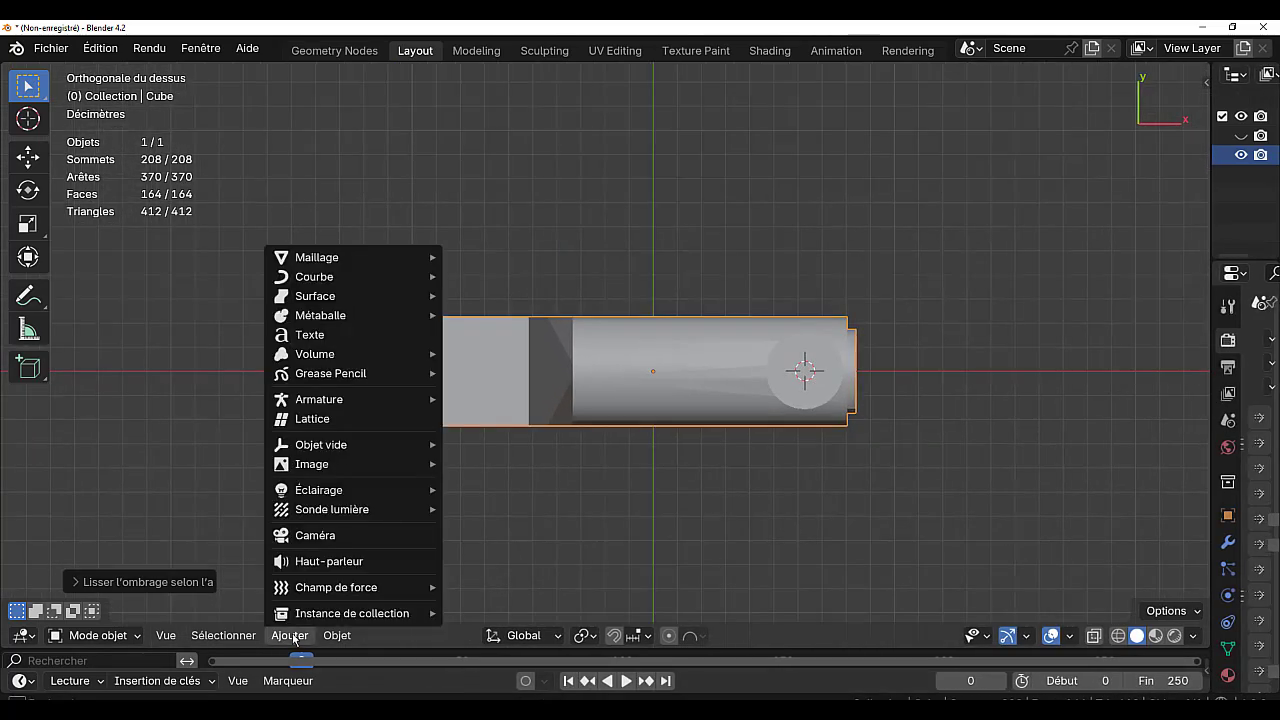
mouse_move(316, 258)
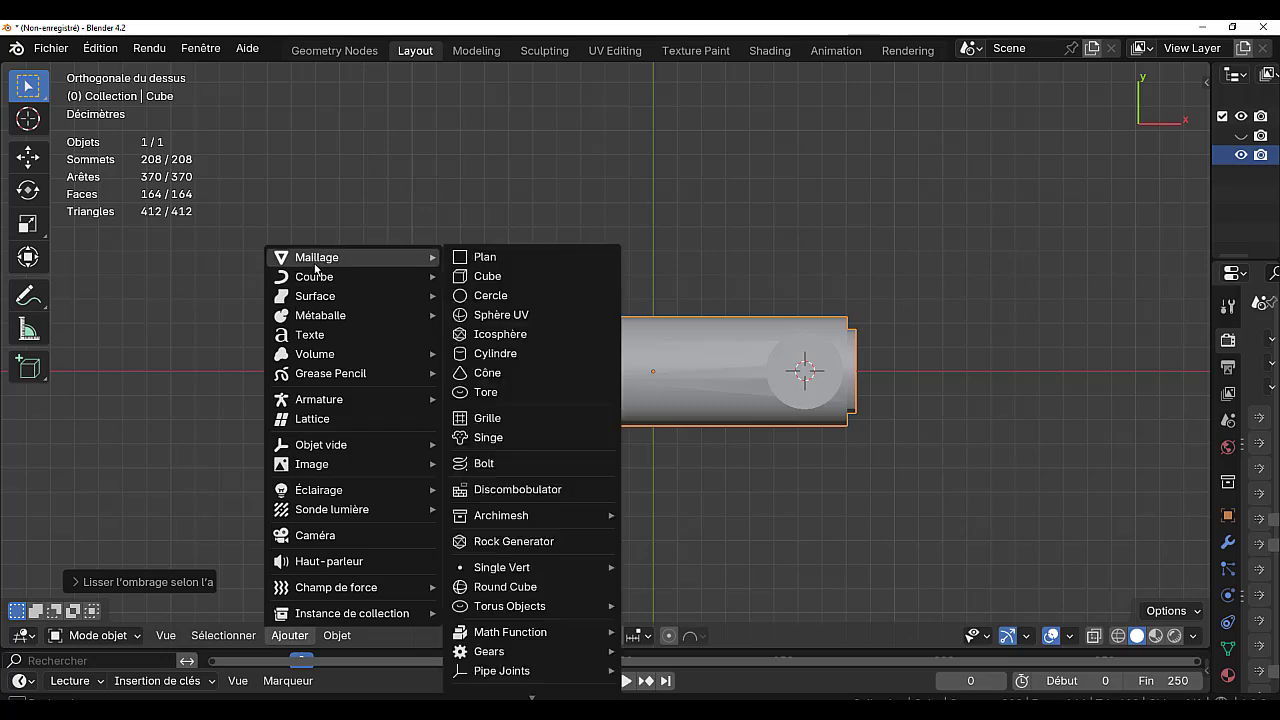
mouse_move(316, 282)
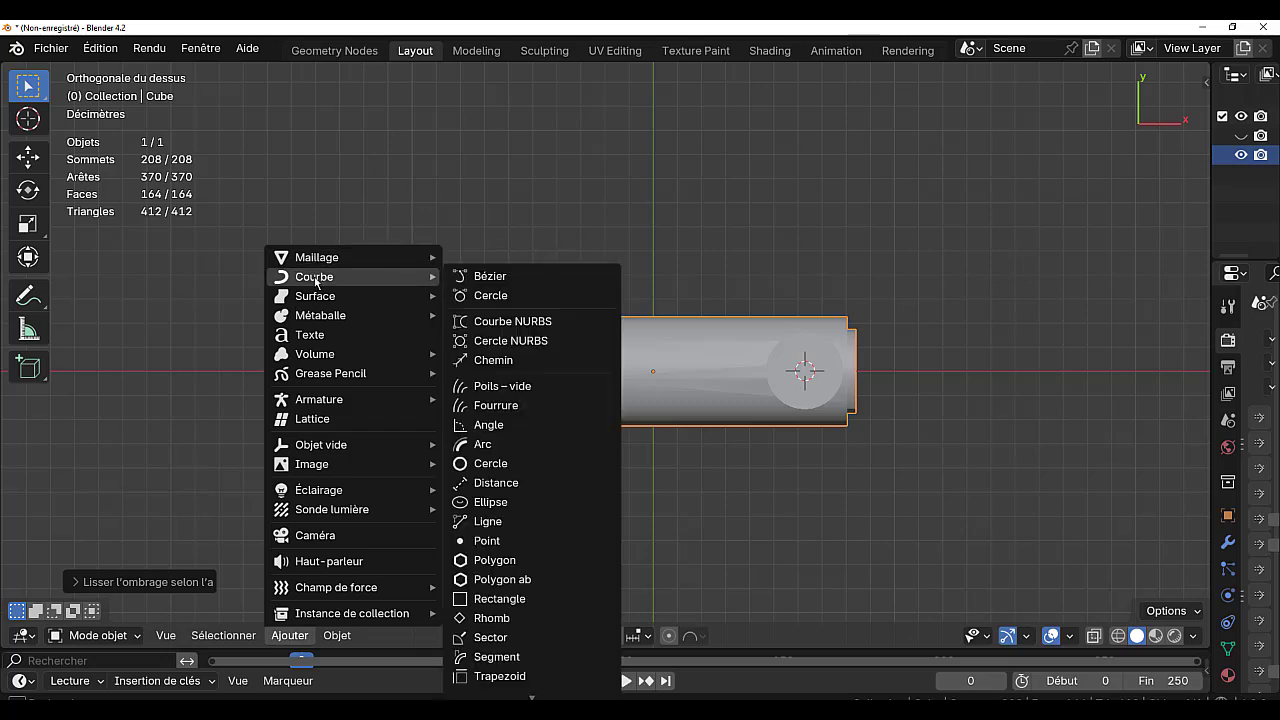
click(496, 297)
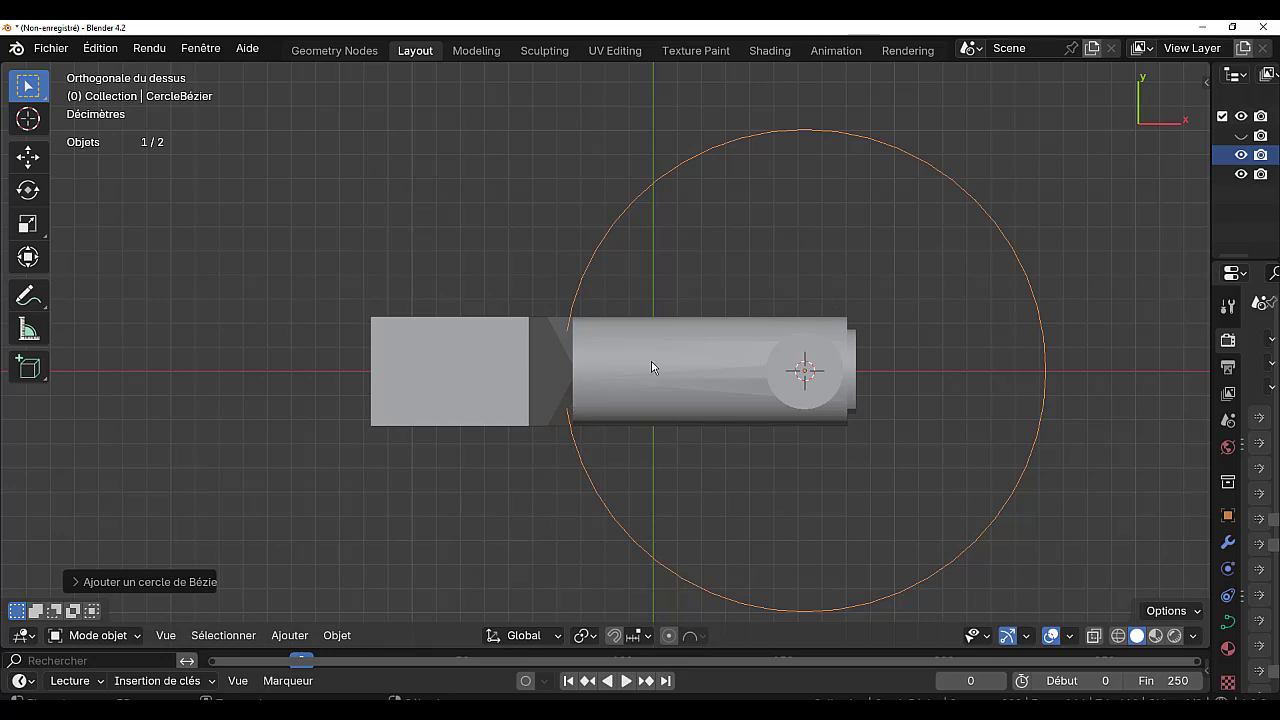
Reset the 3D cursor to the world origin and snap the Bézier circle to the cursor
key(shift+s)
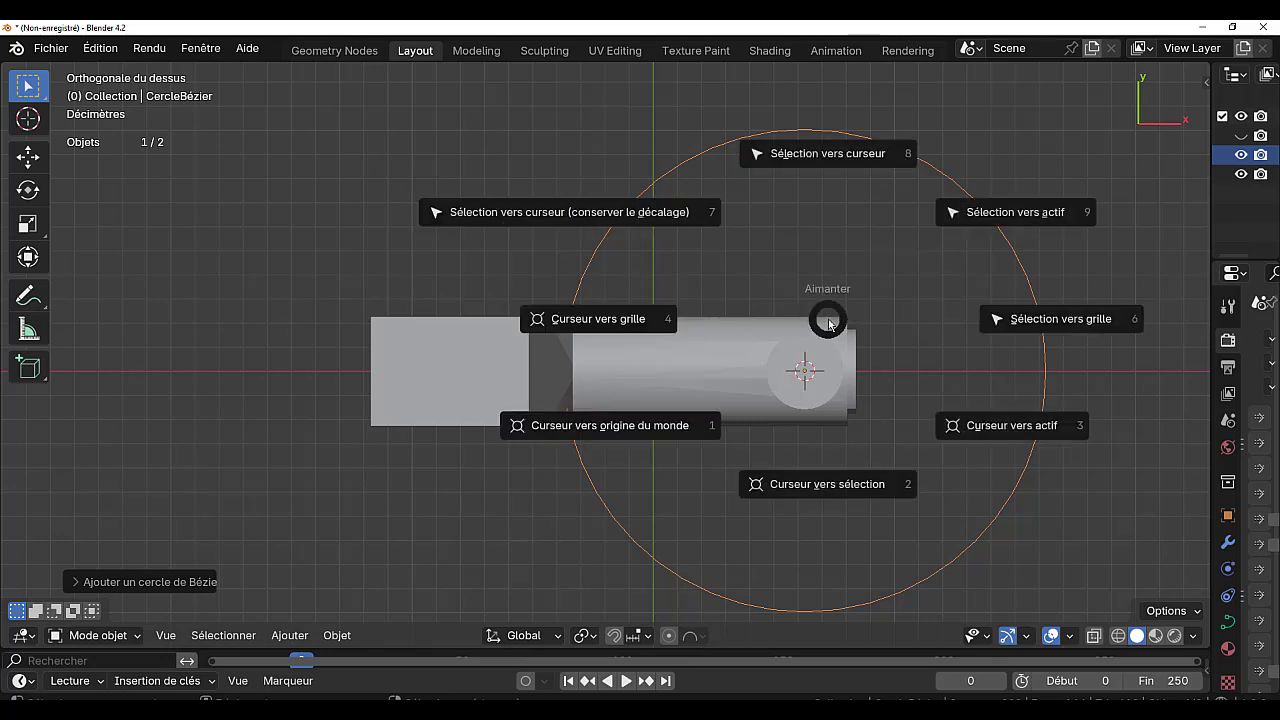
click(620, 426)
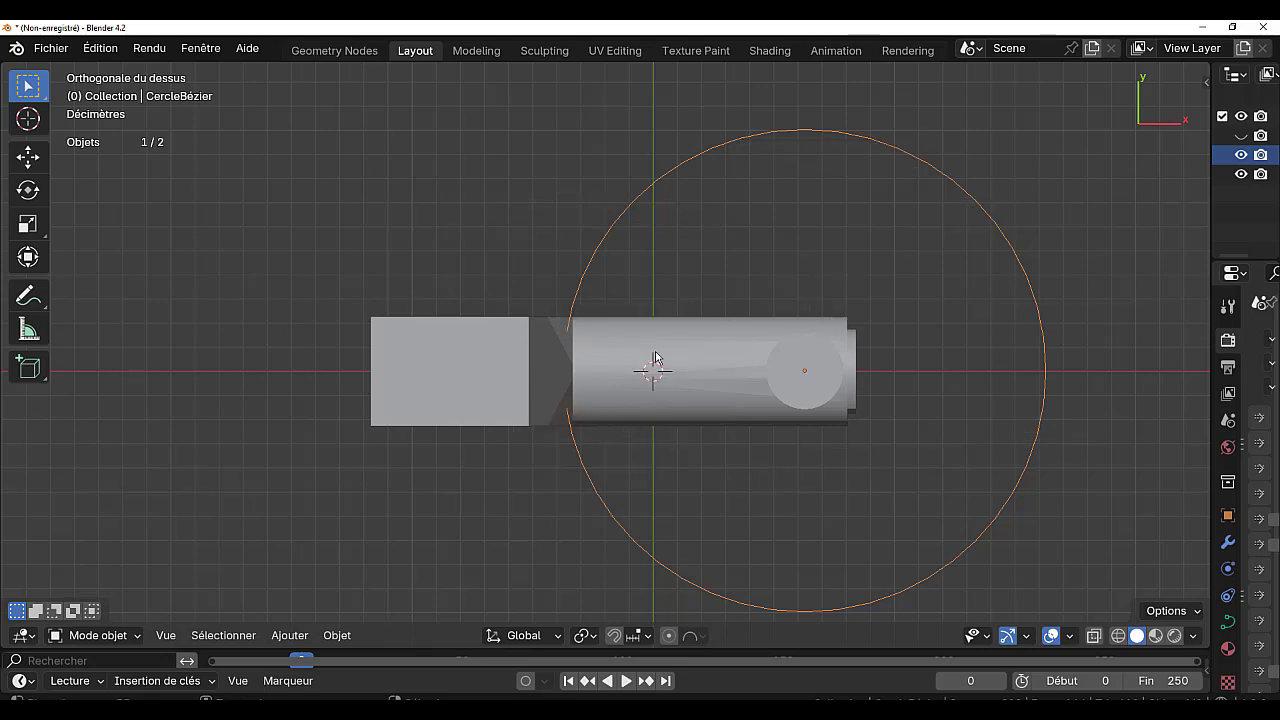
key(shift+s)
click(835, 89)
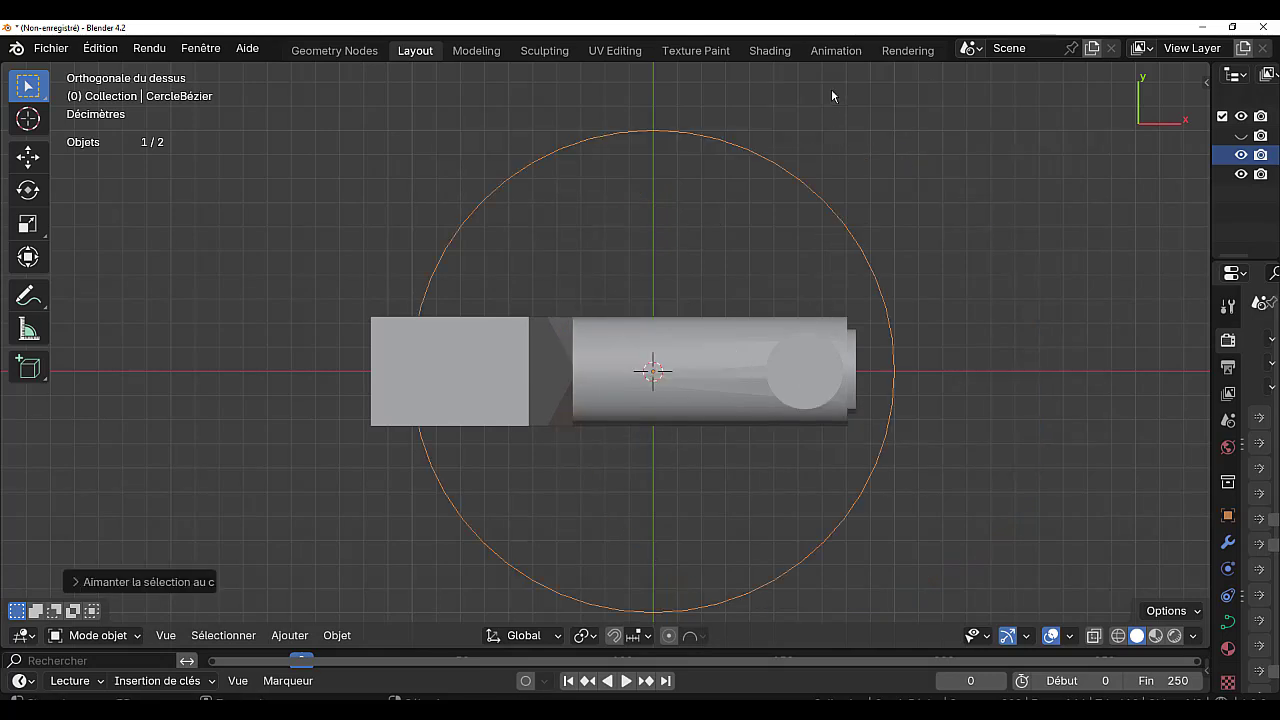
Scale the Bézier circle up to a radius of about 7.5 m so it widely surrounds the locomotive
scroll(860, 445, down, 3)
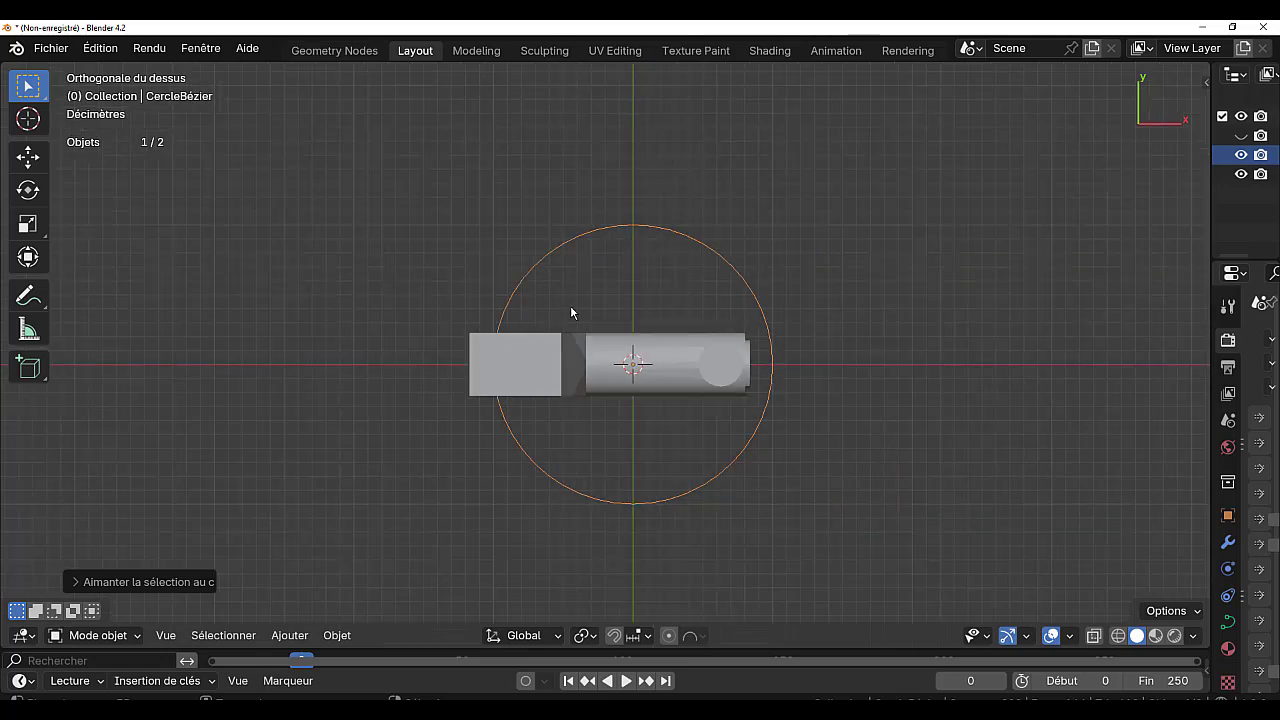
key(s)
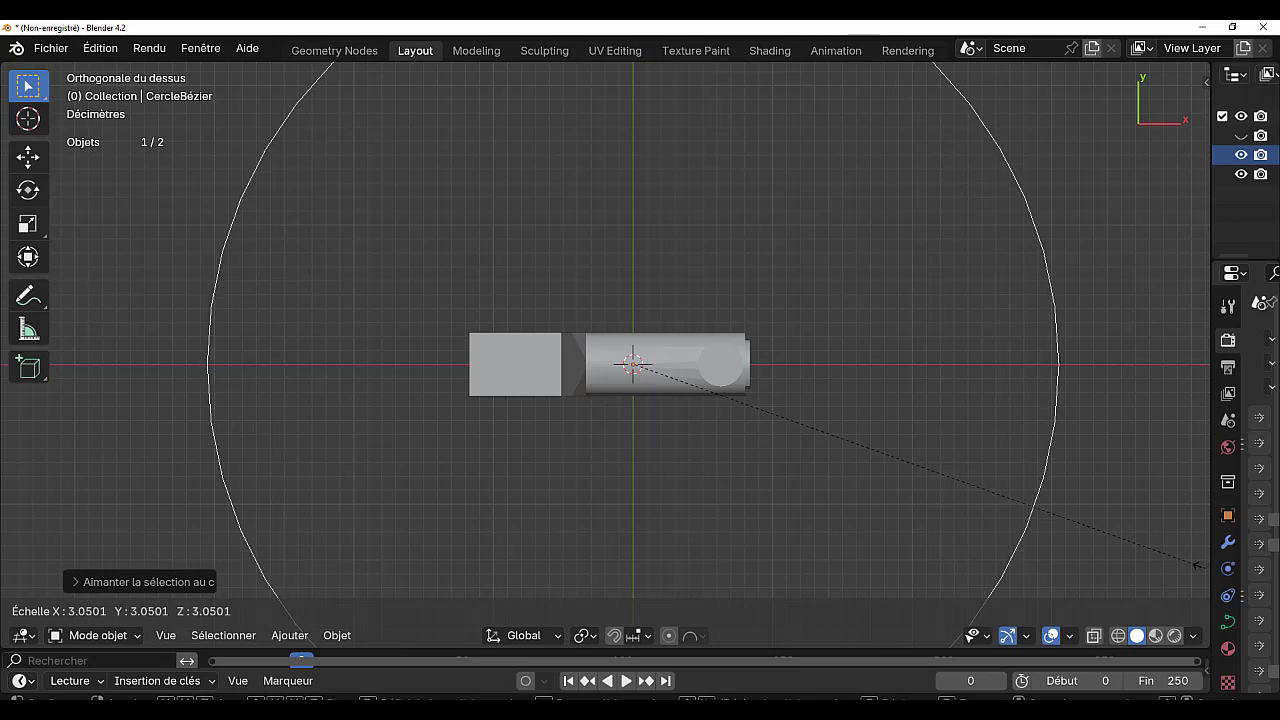
click(662, 128)
scroll(728, 181, down, 5)
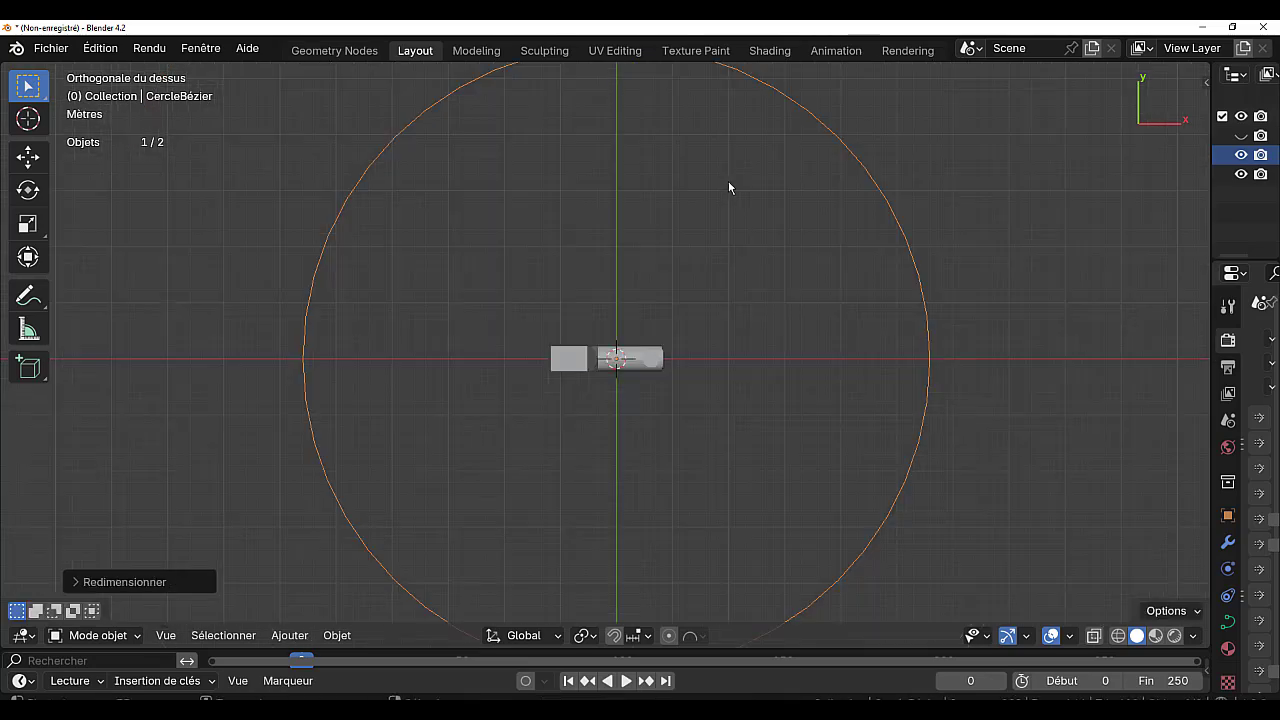
key(s)
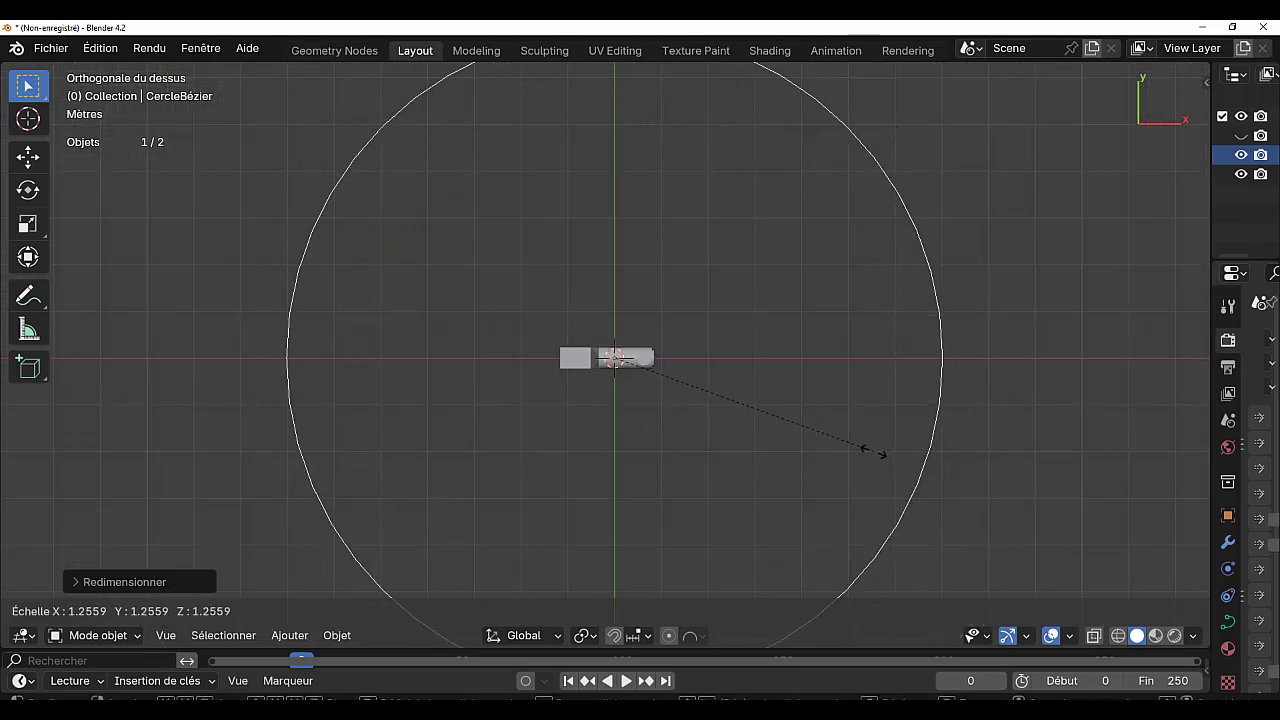
click(908, 449)
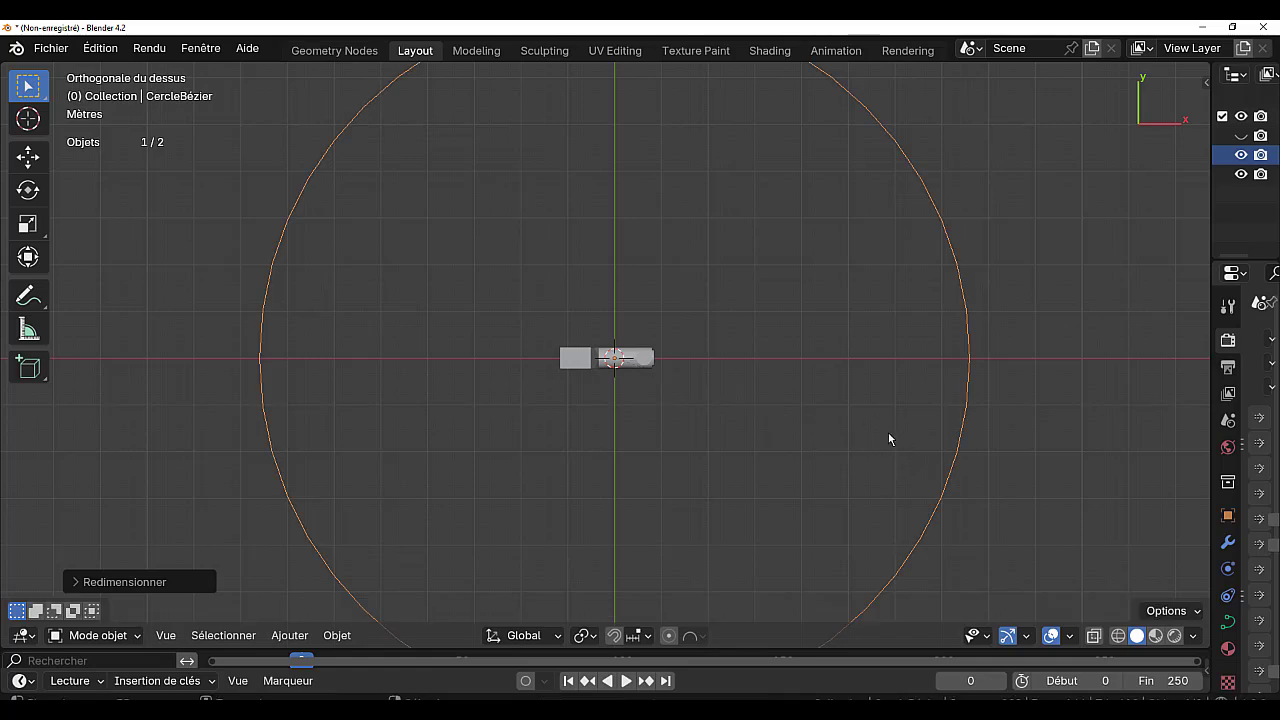
In Edit Mode, rotate the Bézier circle's control point on the positive X side by about 50° around Z
key(Tab)
click(973, 371)
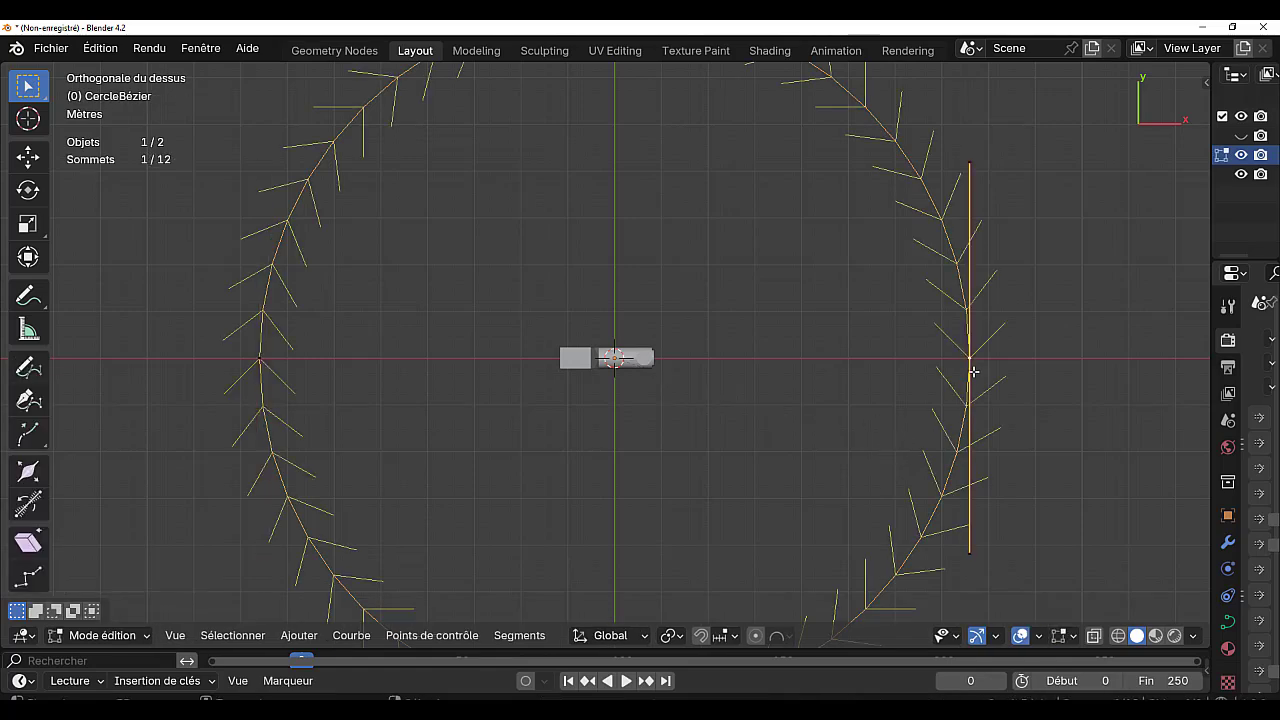
scroll(1033, 393, down, 2)
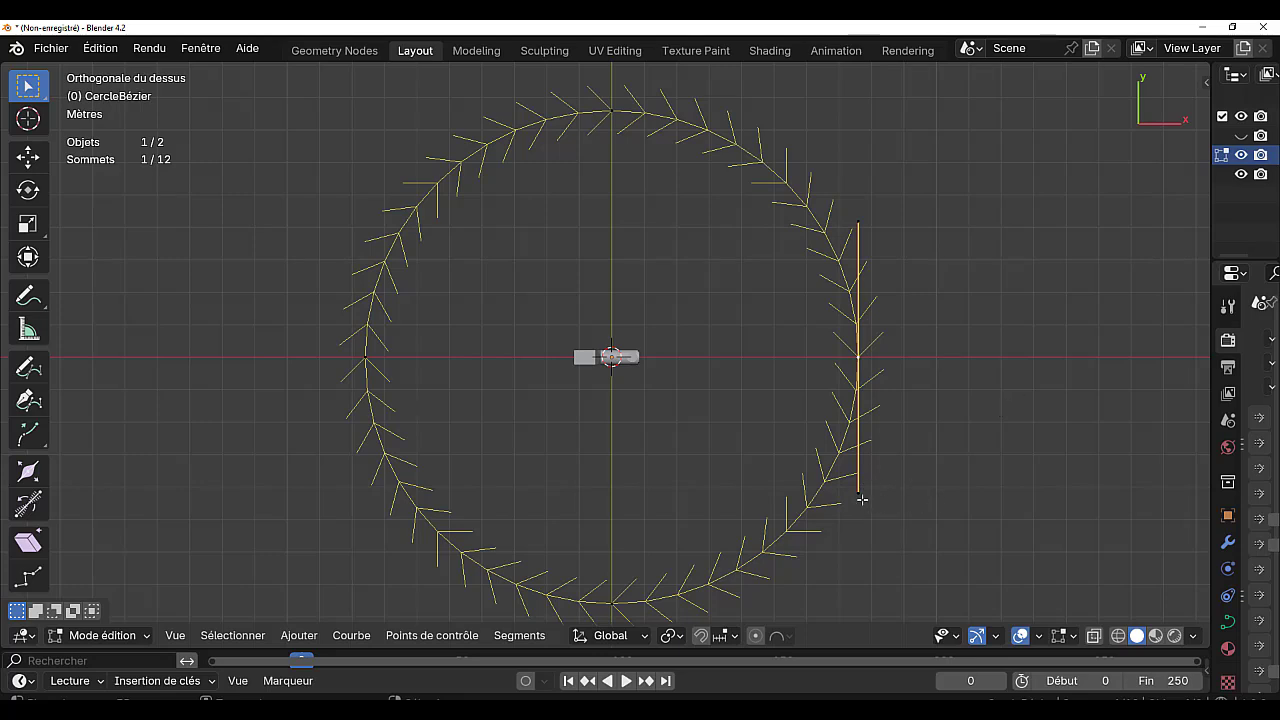
key(r)
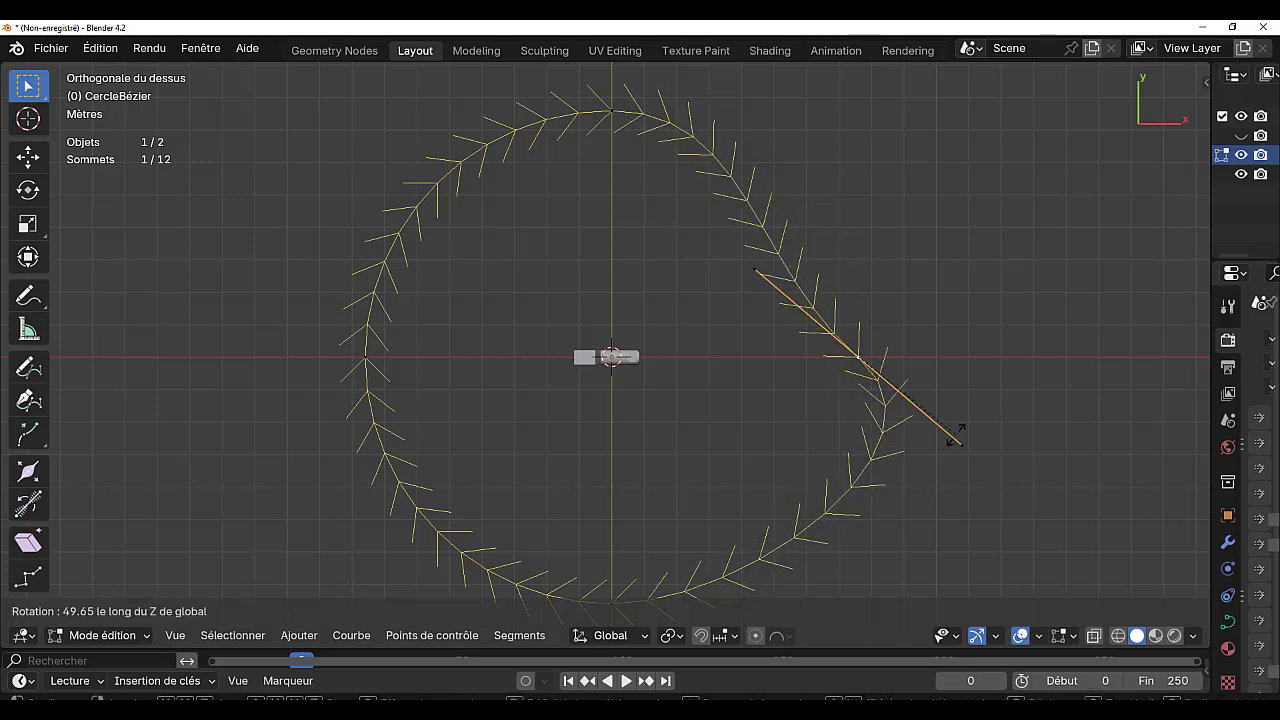
click(956, 436)
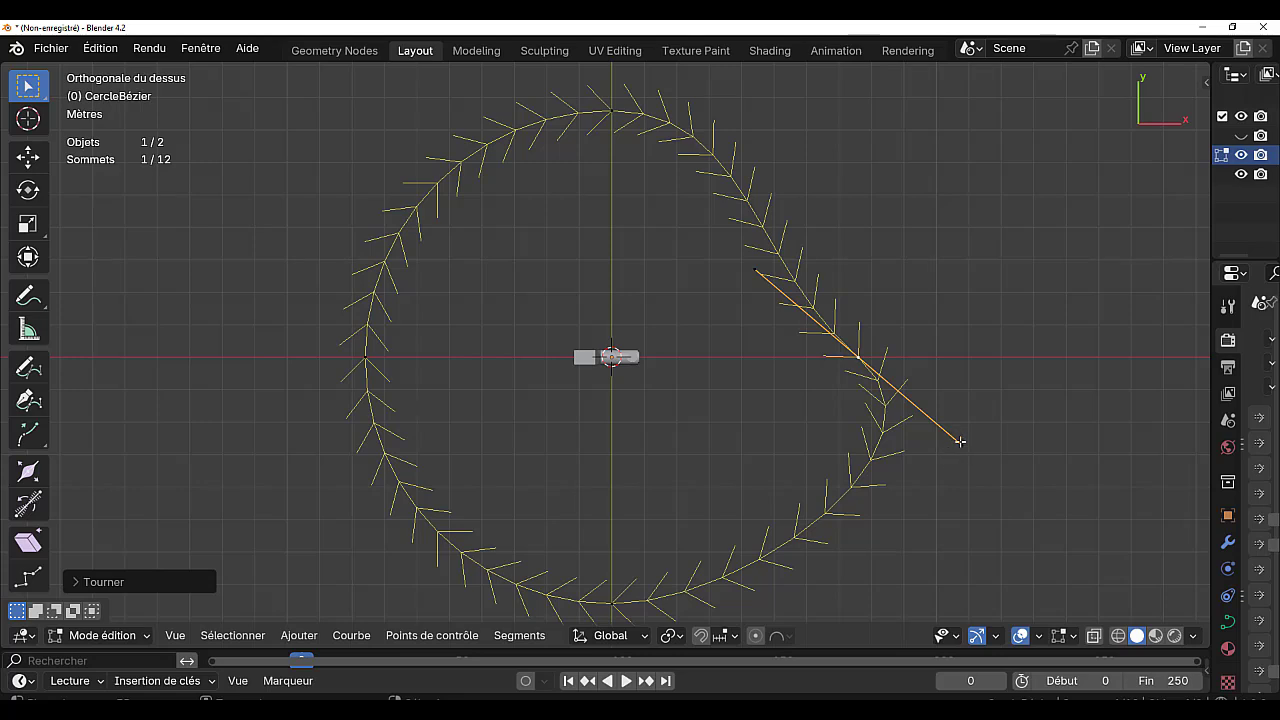
Lengthen the rotated point's outer handle diagonally away from the circle so the curve bulges outward there
drag(959, 441, 1003, 487)
key(g)
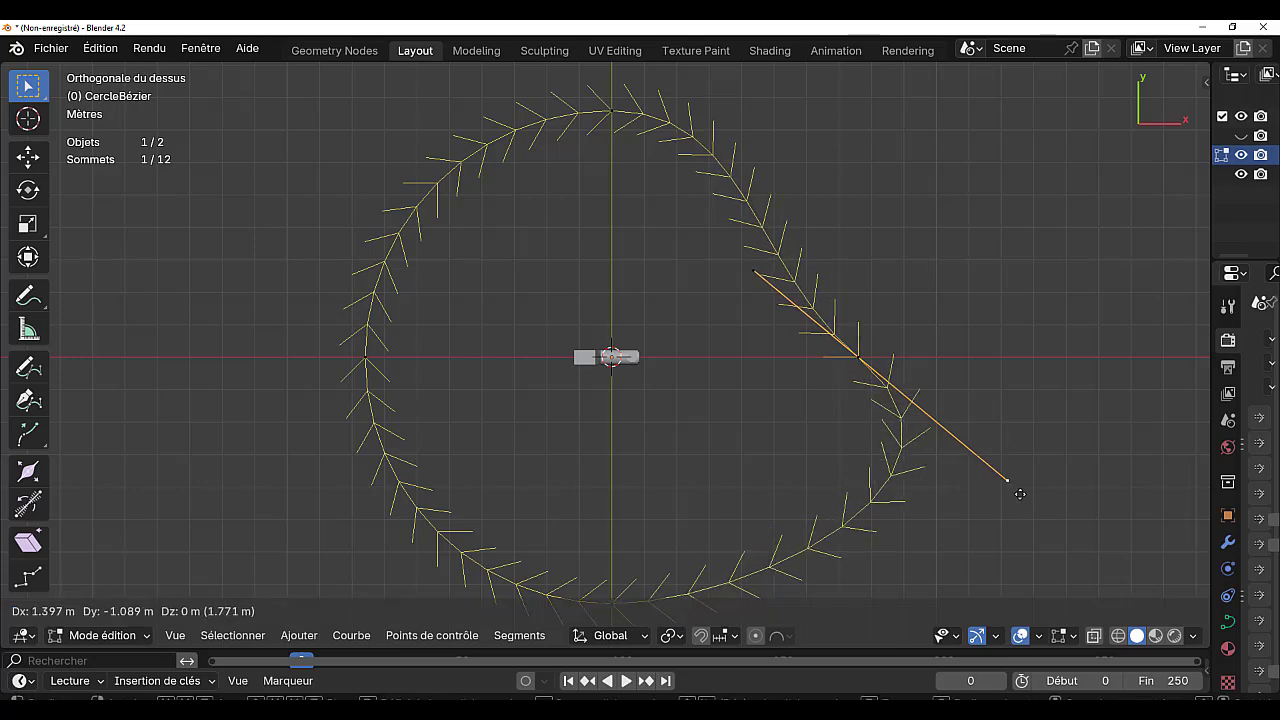
click(1140, 573)
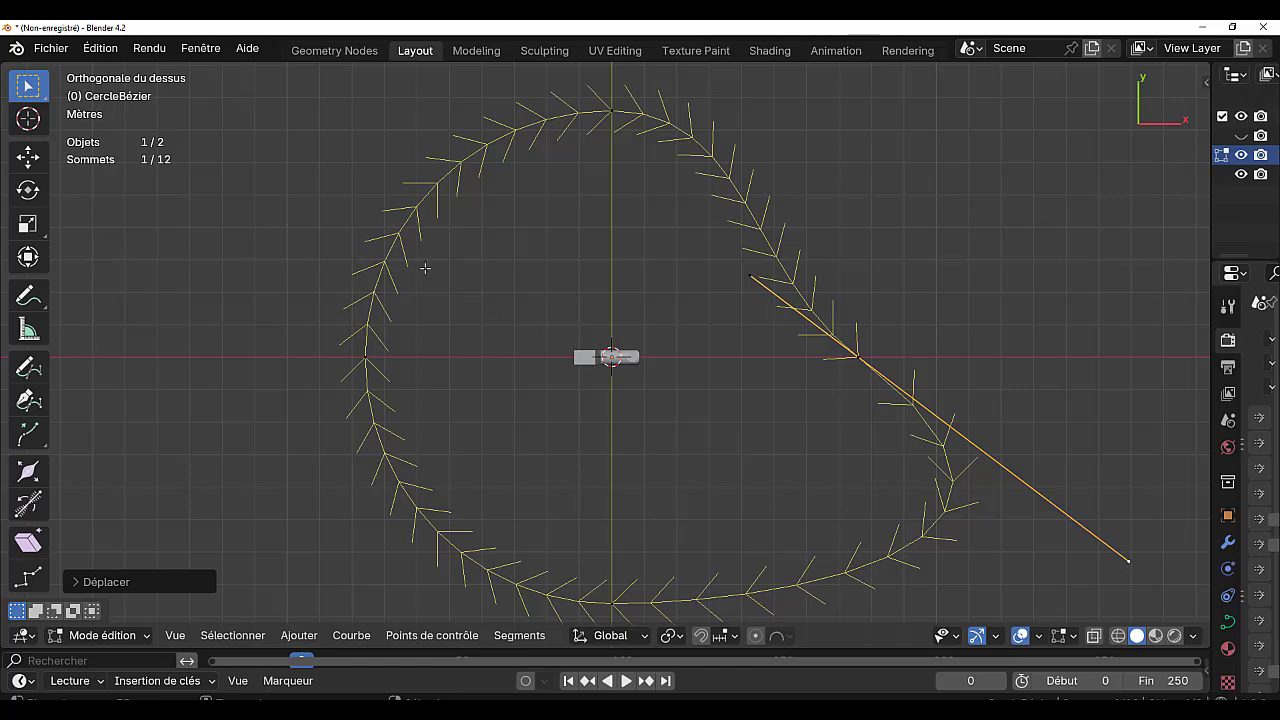
Raise the curve's control point on the negative X side along Z above the ground plane
click(366, 296)
middle_drag(500, 383, 494, 280)
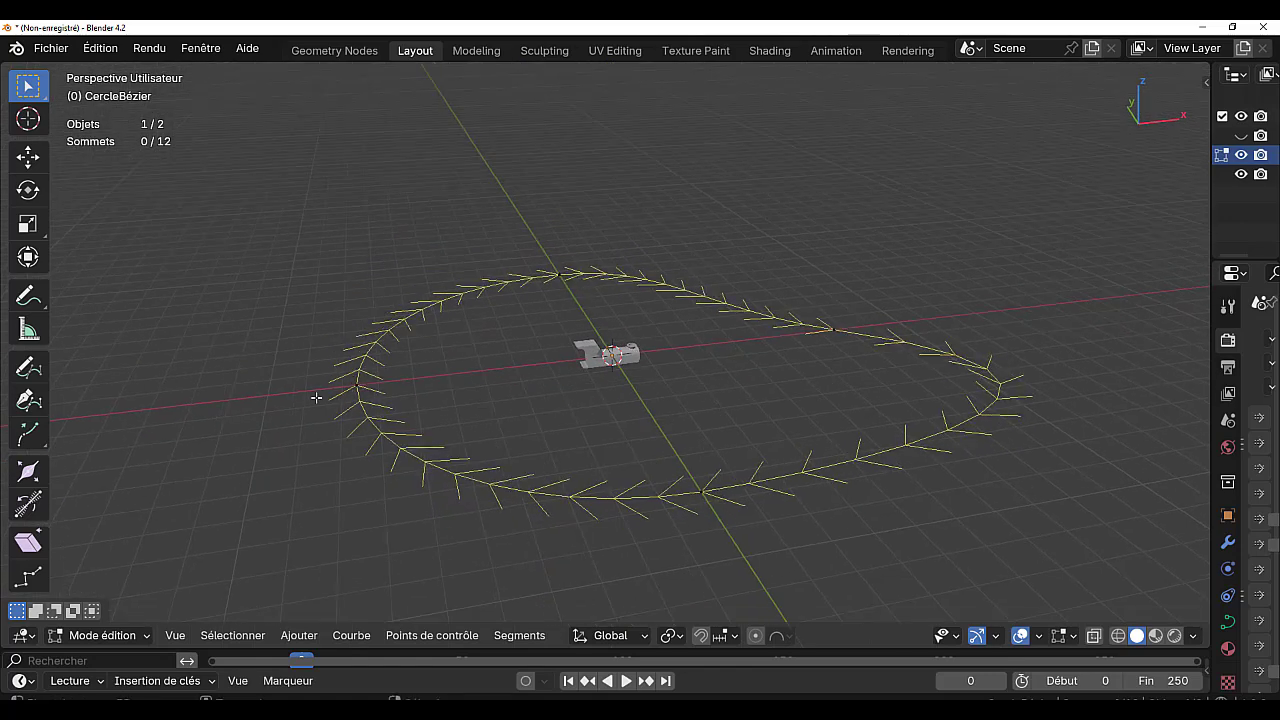
click(355, 384)
key(g)
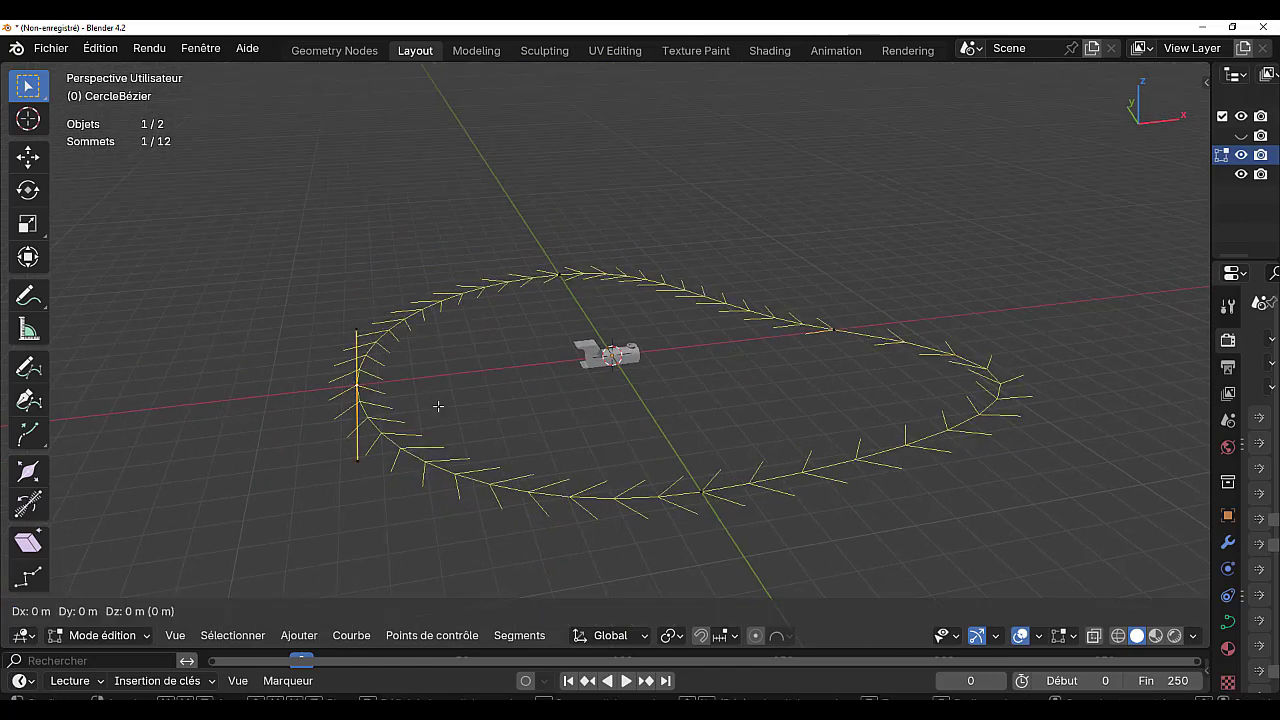
key(z)
click(443, 341)
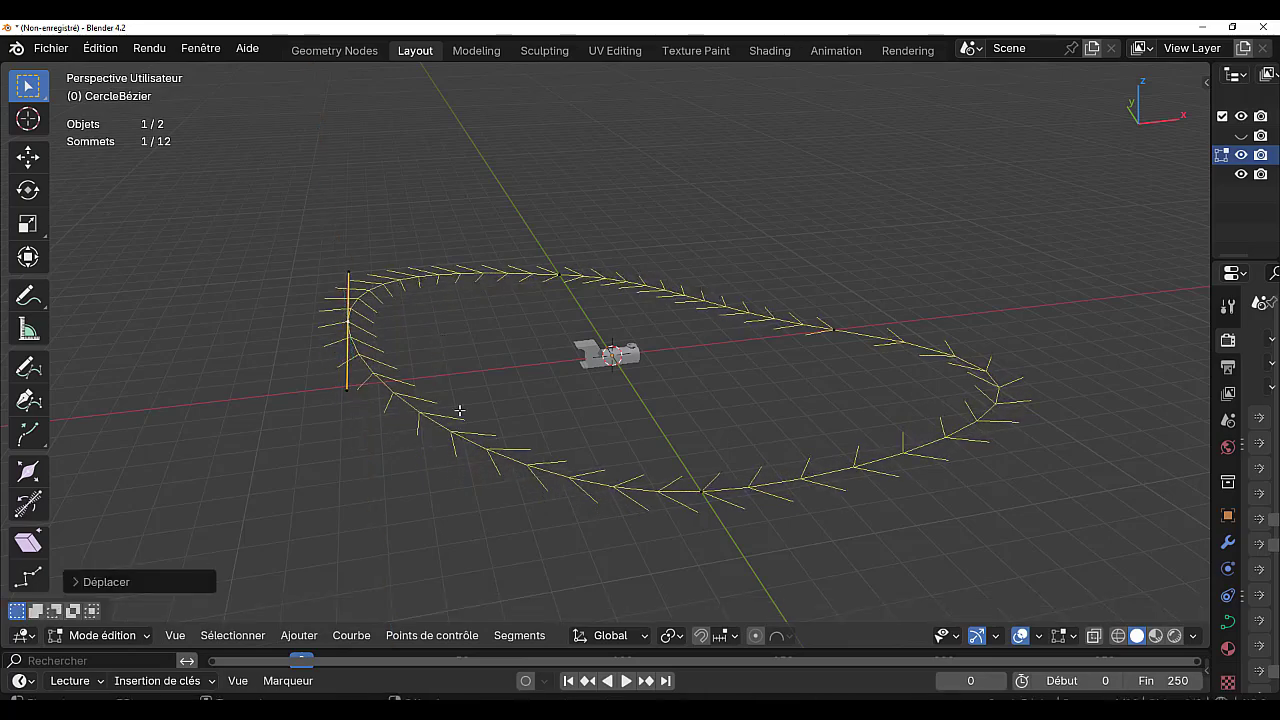
Tilt the raised control point around the global X axis and return the curve to Object Mode
middle_drag(460, 410, 608, 420)
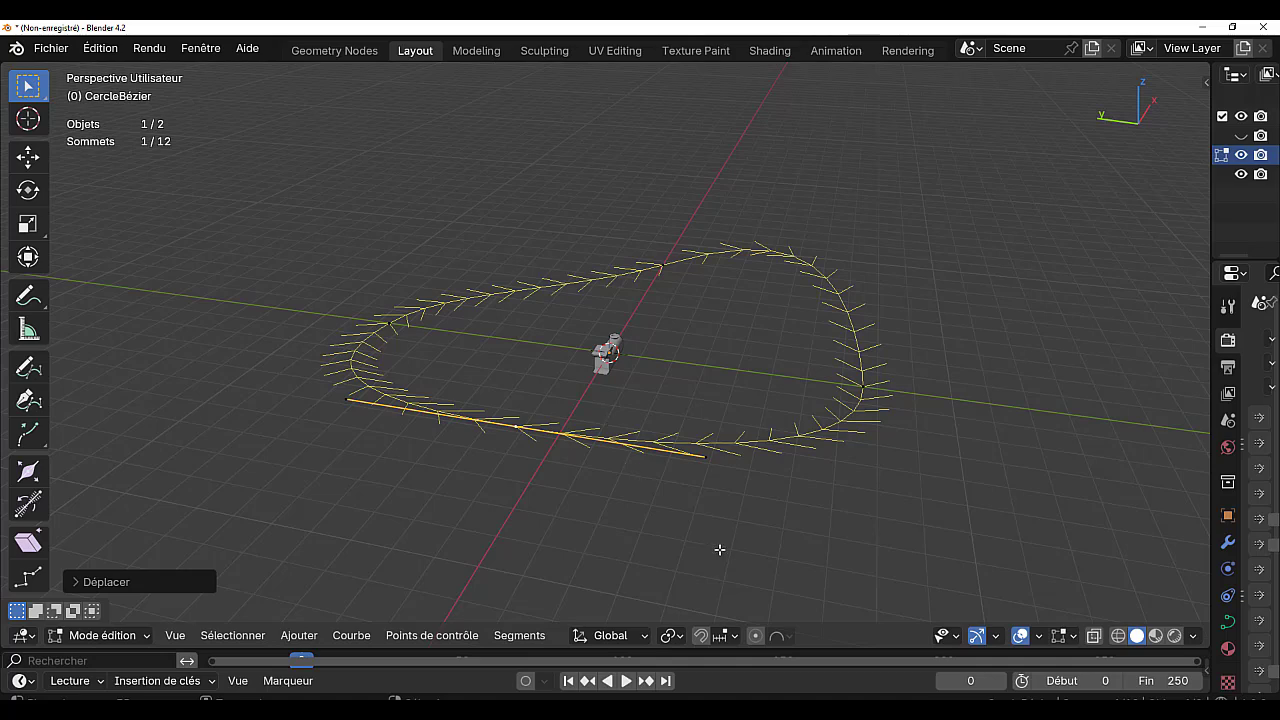
key(r)
key(x)
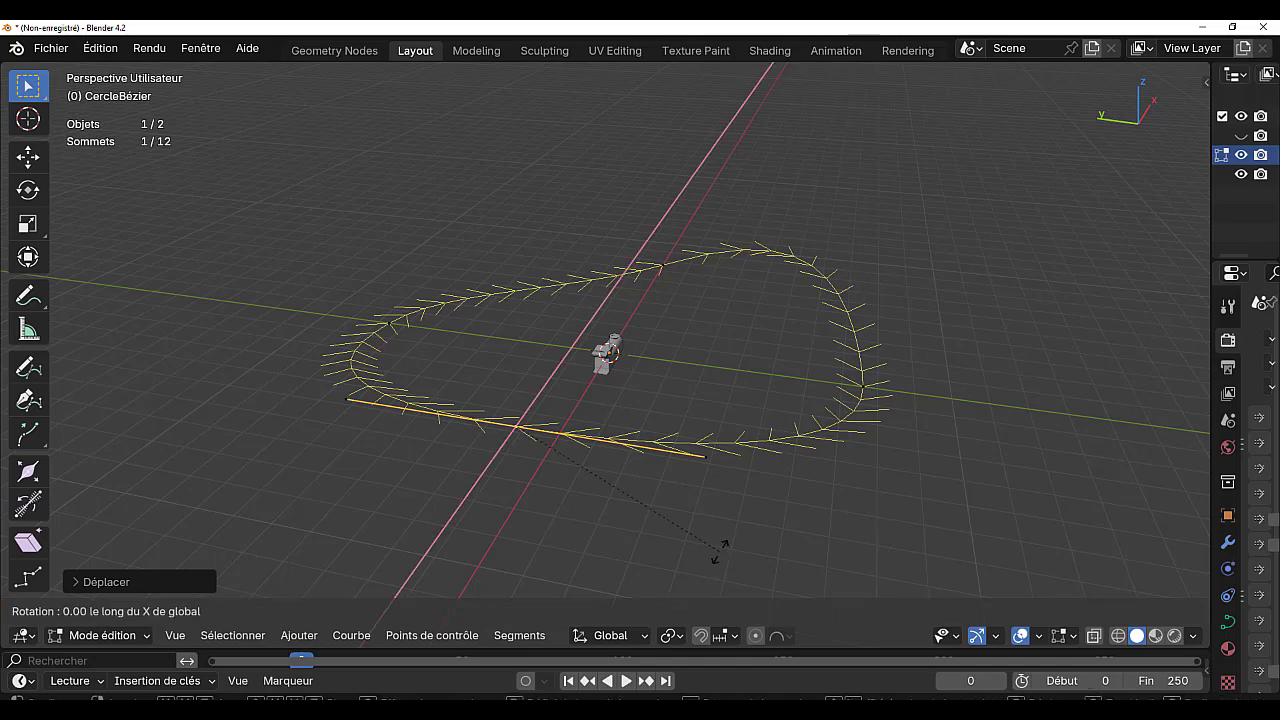
click(752, 495)
key(Tab)
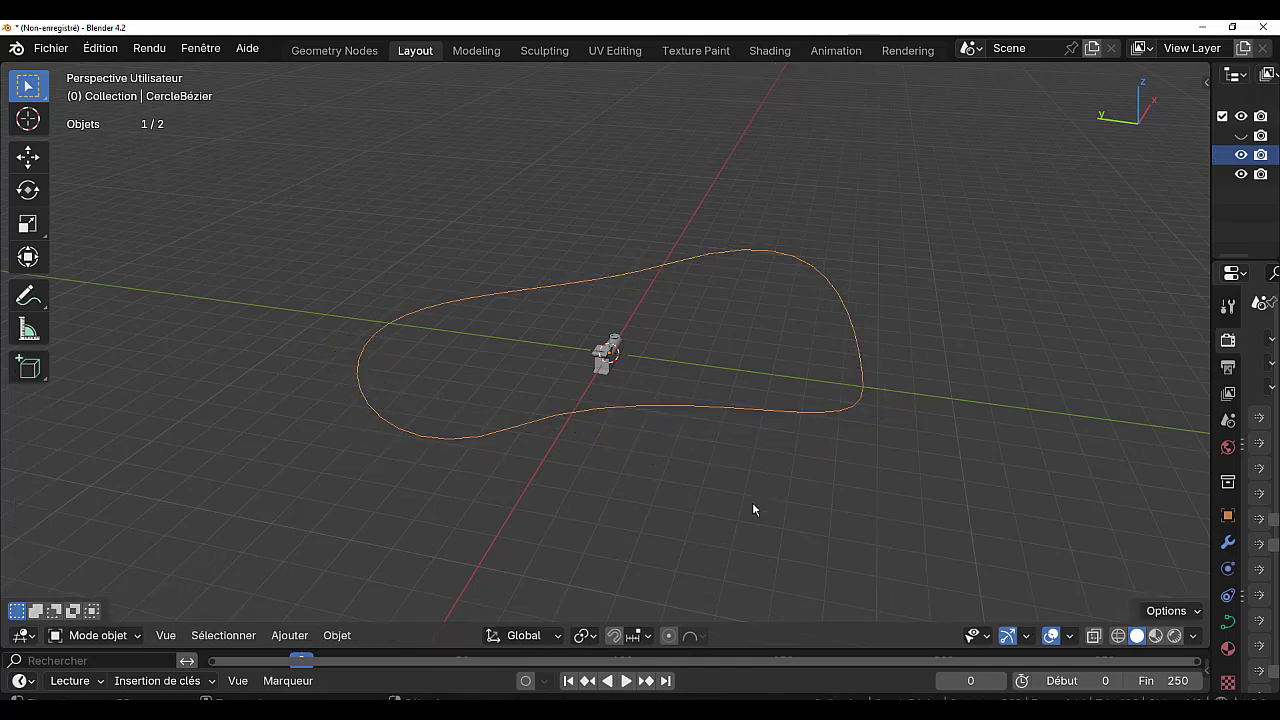
middle_drag(752, 502, 486, 506)
key(Tab)
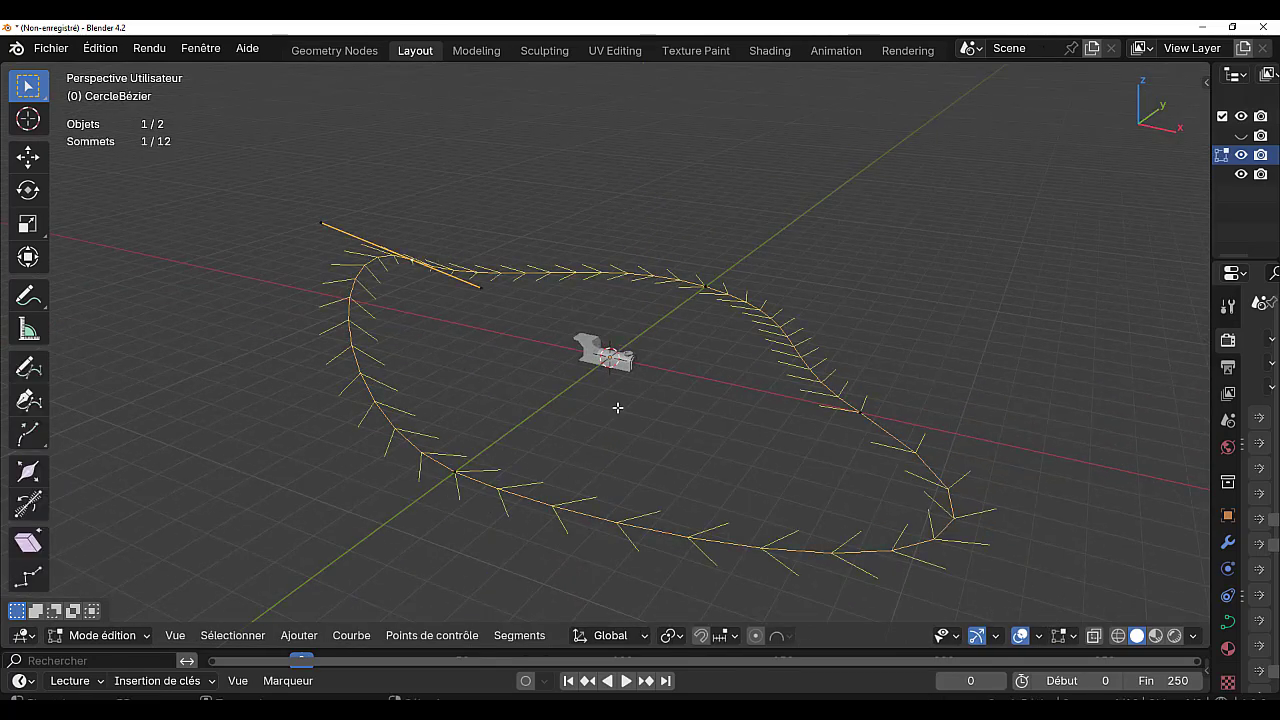
key(Tab)
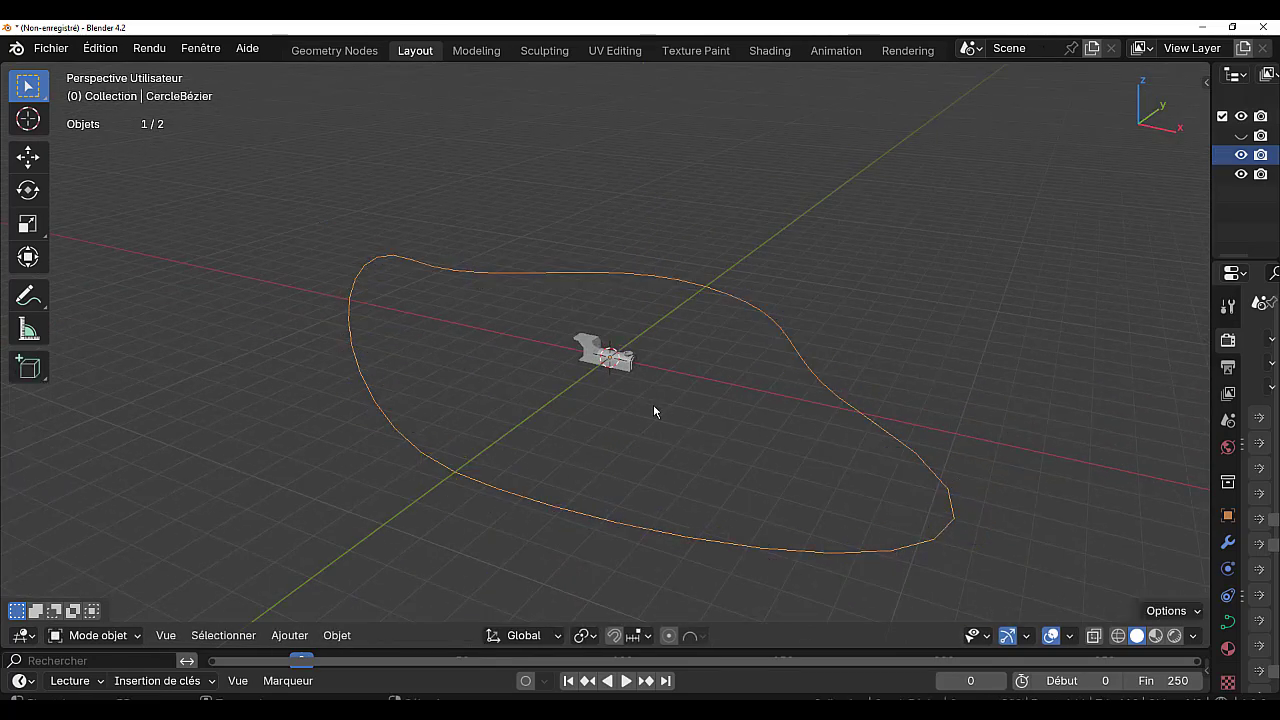
Select the locomotive and add a Follow Path (Suivre le chemin) object constraint to it
middle_drag(657, 409, 768, 449)
click(624, 358)
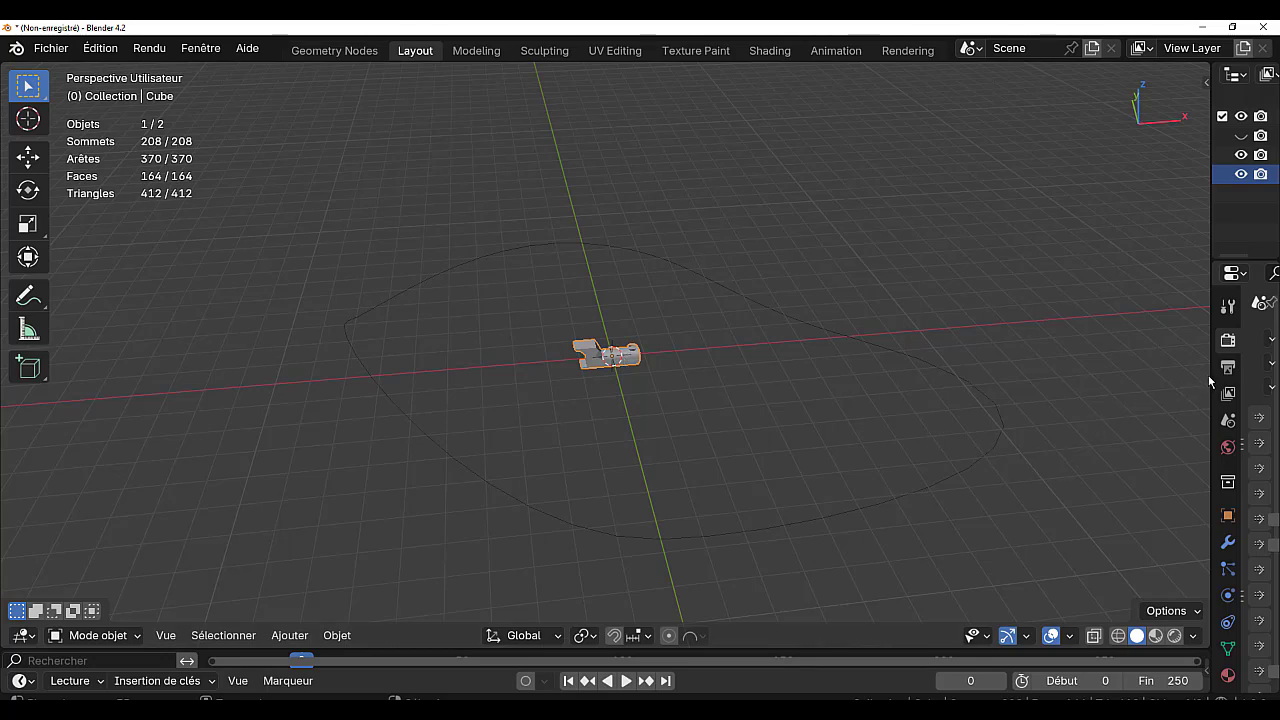
drag(1208, 377, 945, 410)
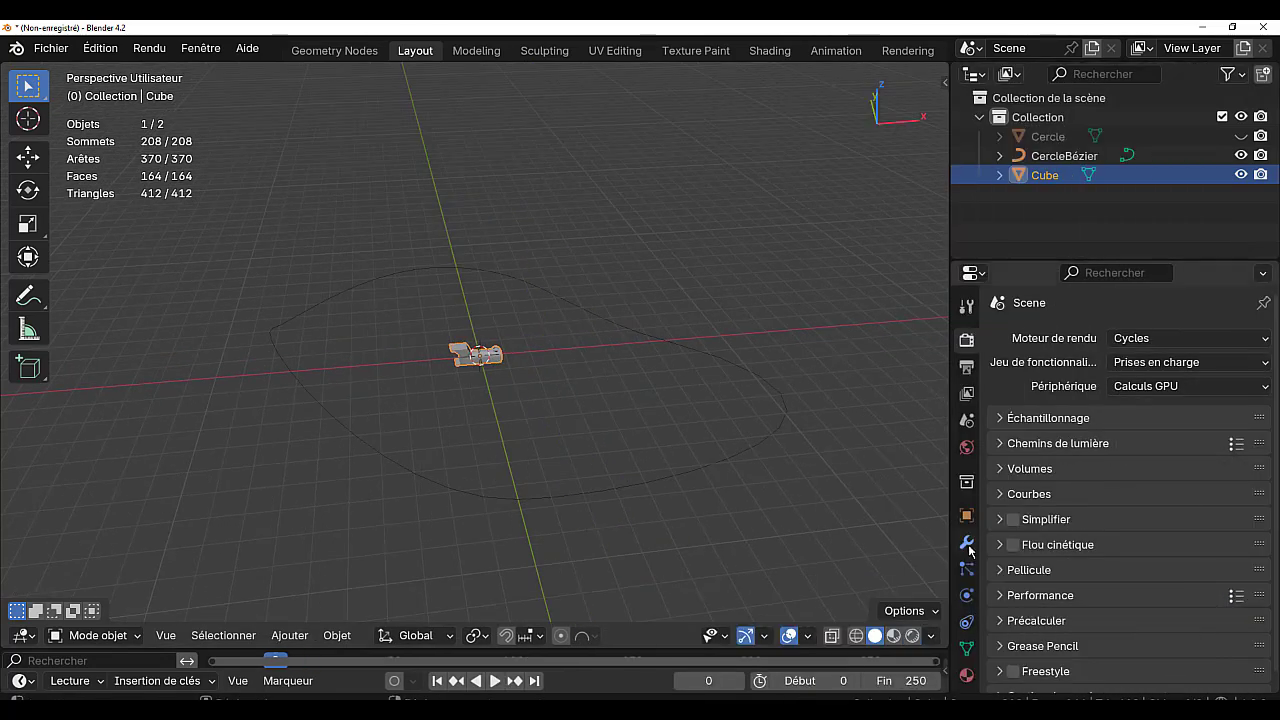
click(967, 622)
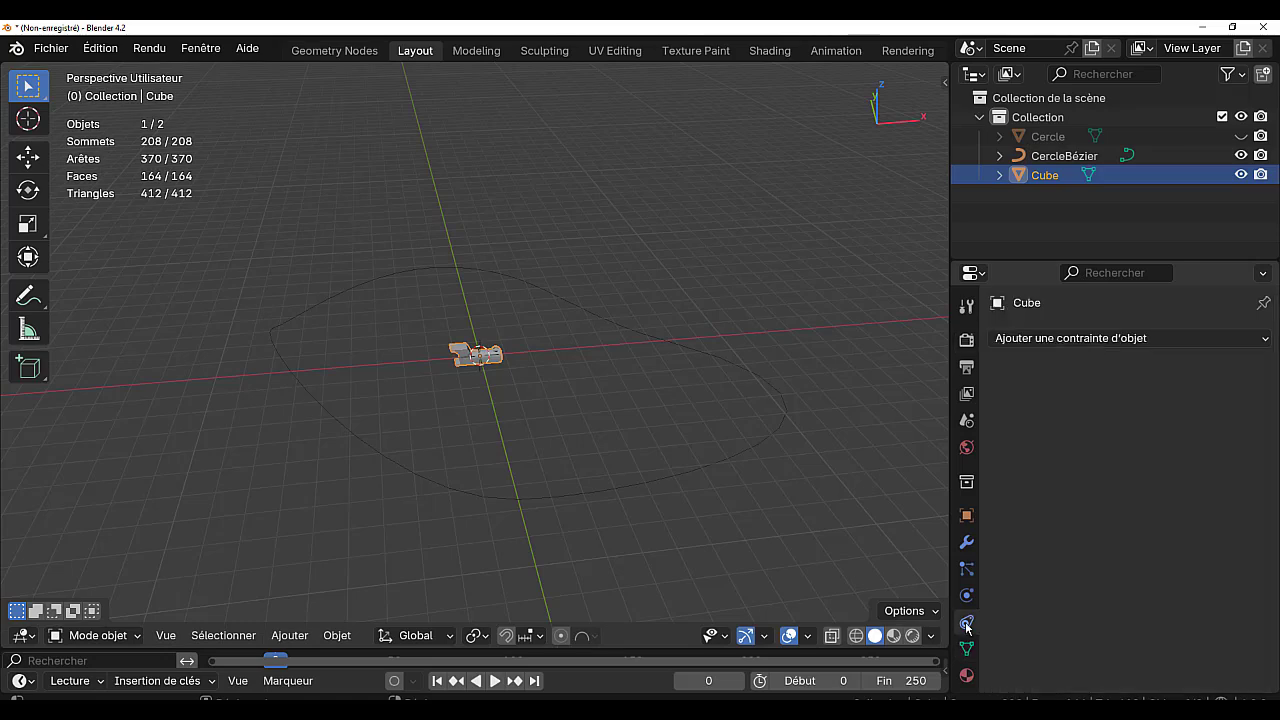
click(1134, 340)
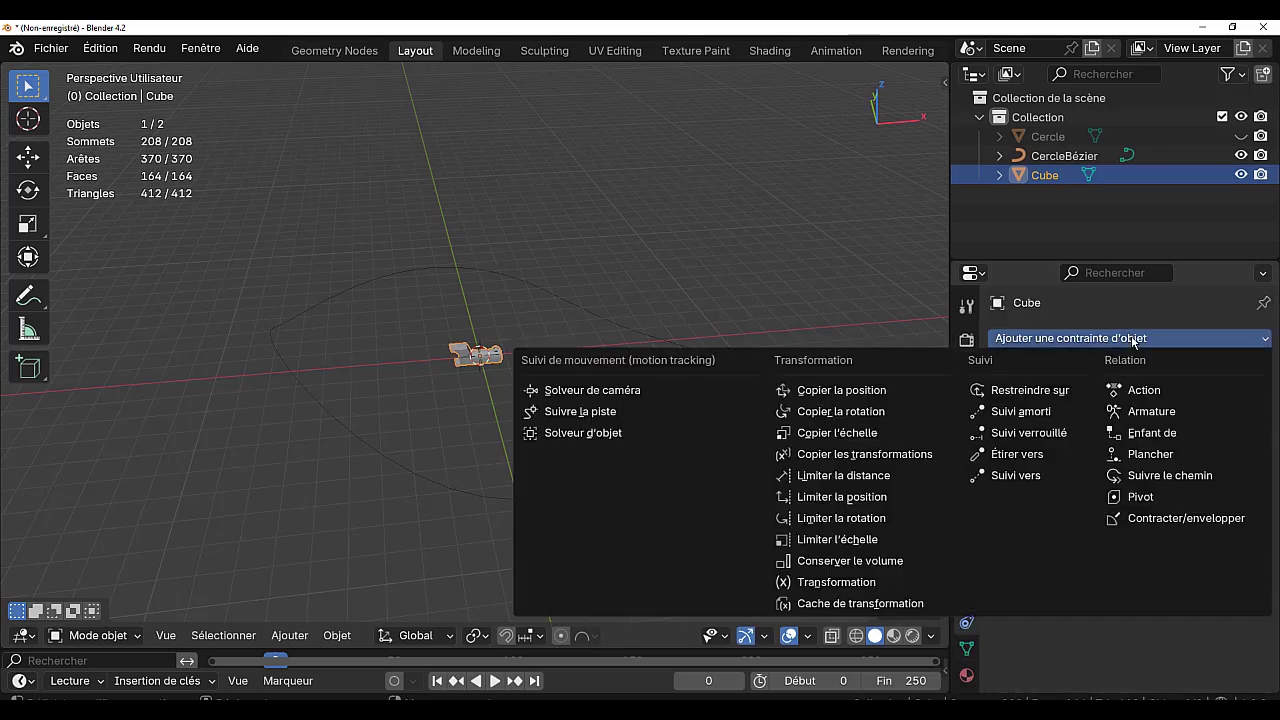
click(1160, 475)
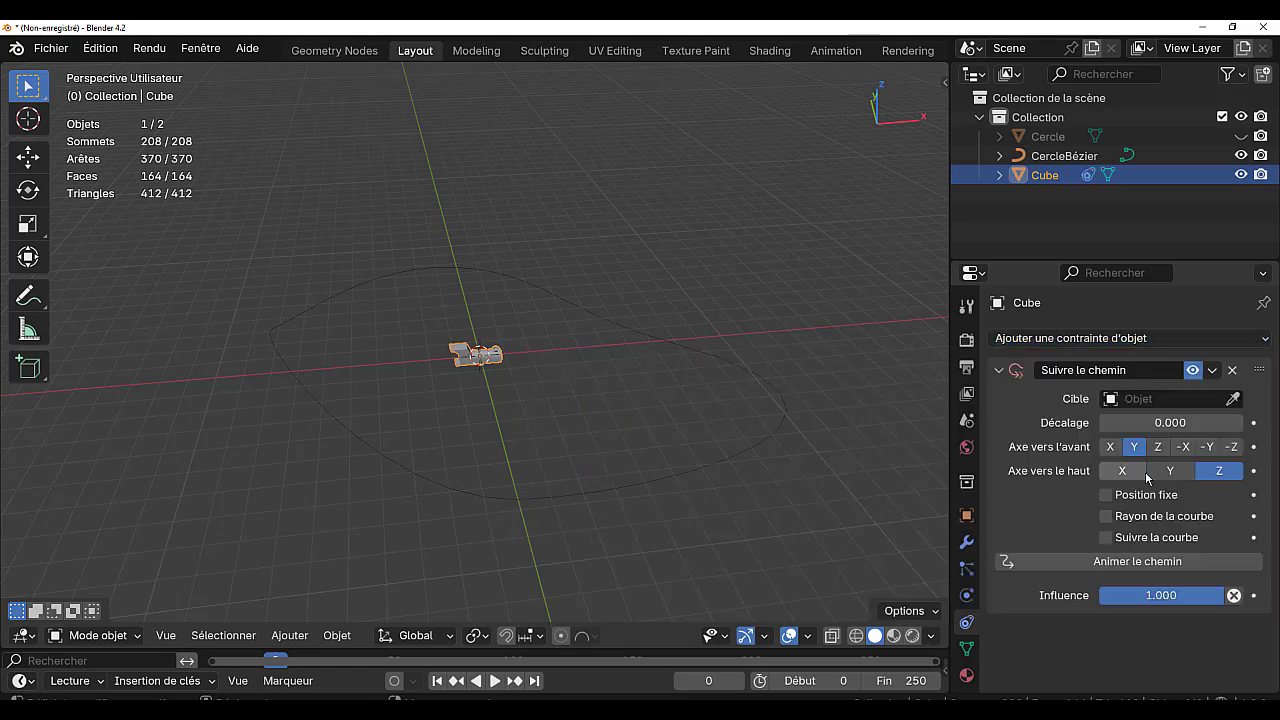
Target the constraint at CercleBézier, set its forward axis to X and enable Follow Curve (Suivre la courbe)
click(1152, 401)
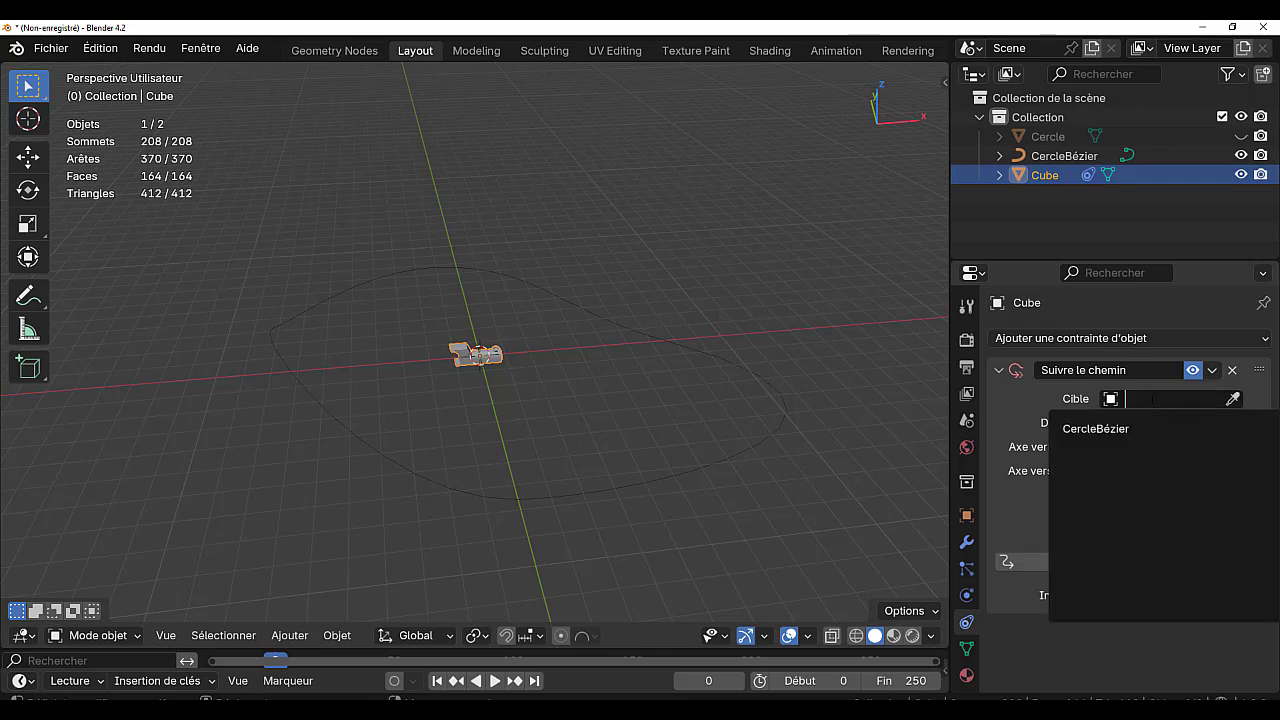
click(1095, 428)
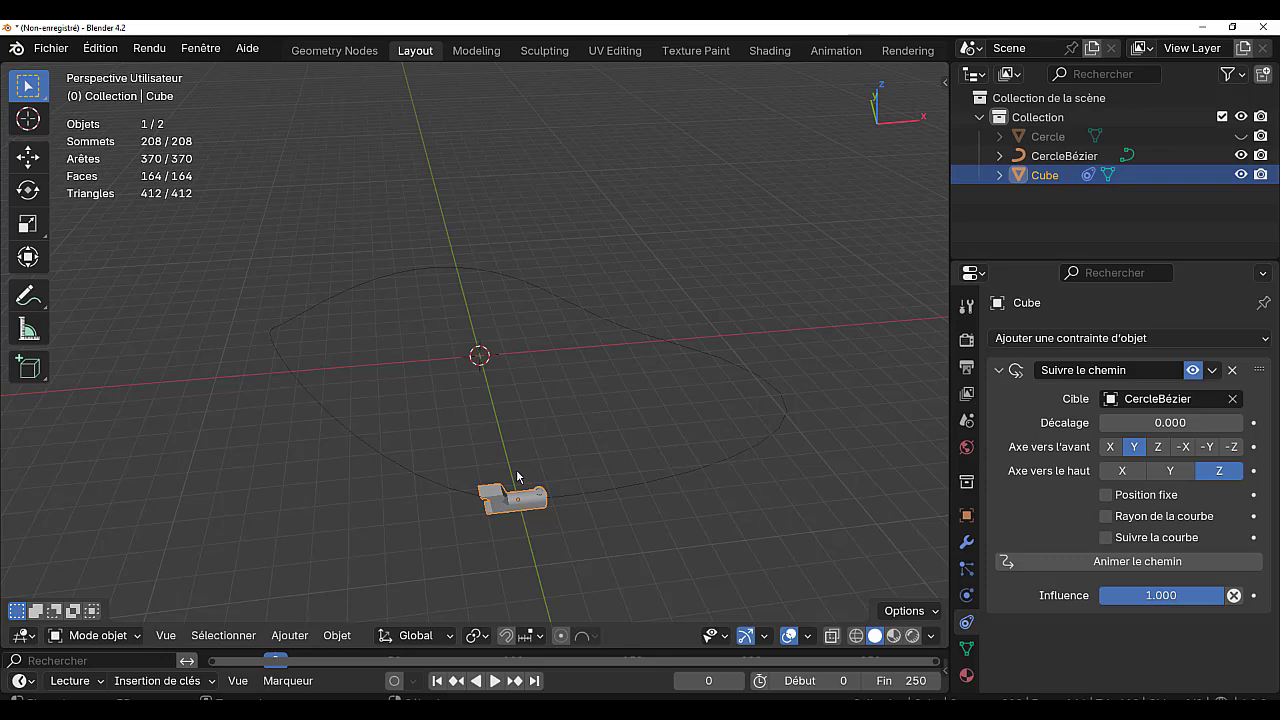
click(1109, 448)
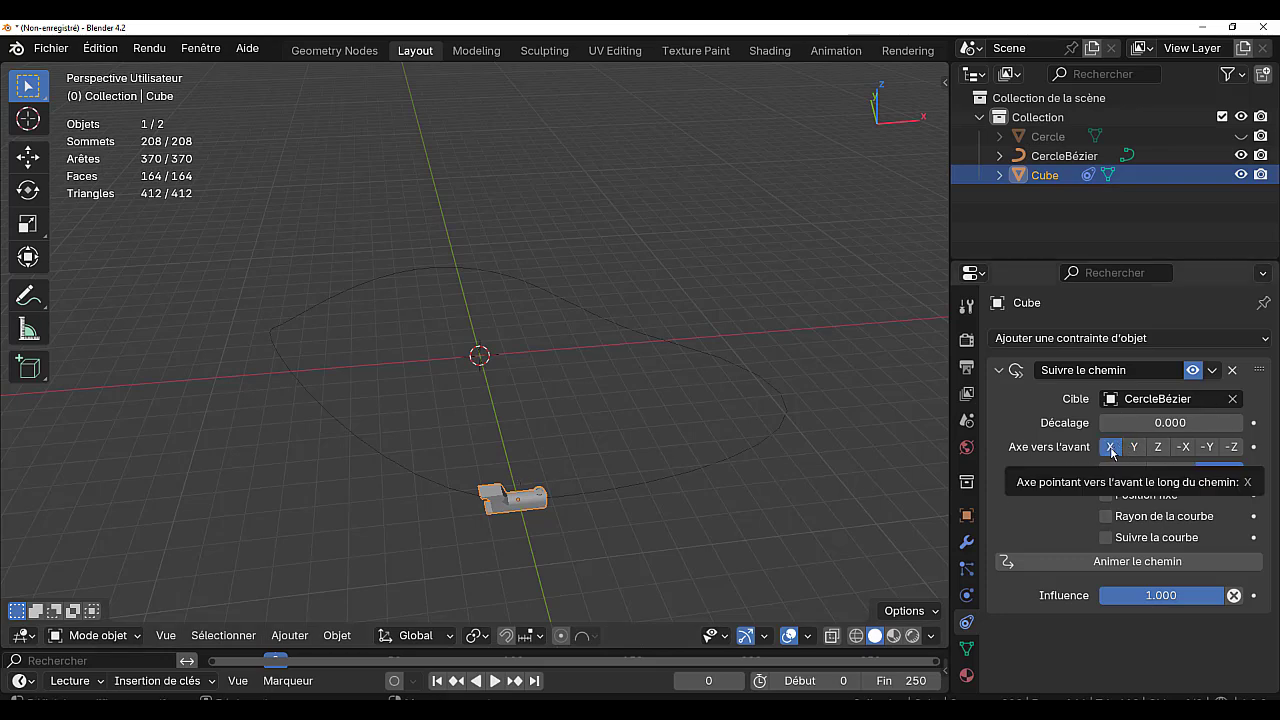
click(1106, 538)
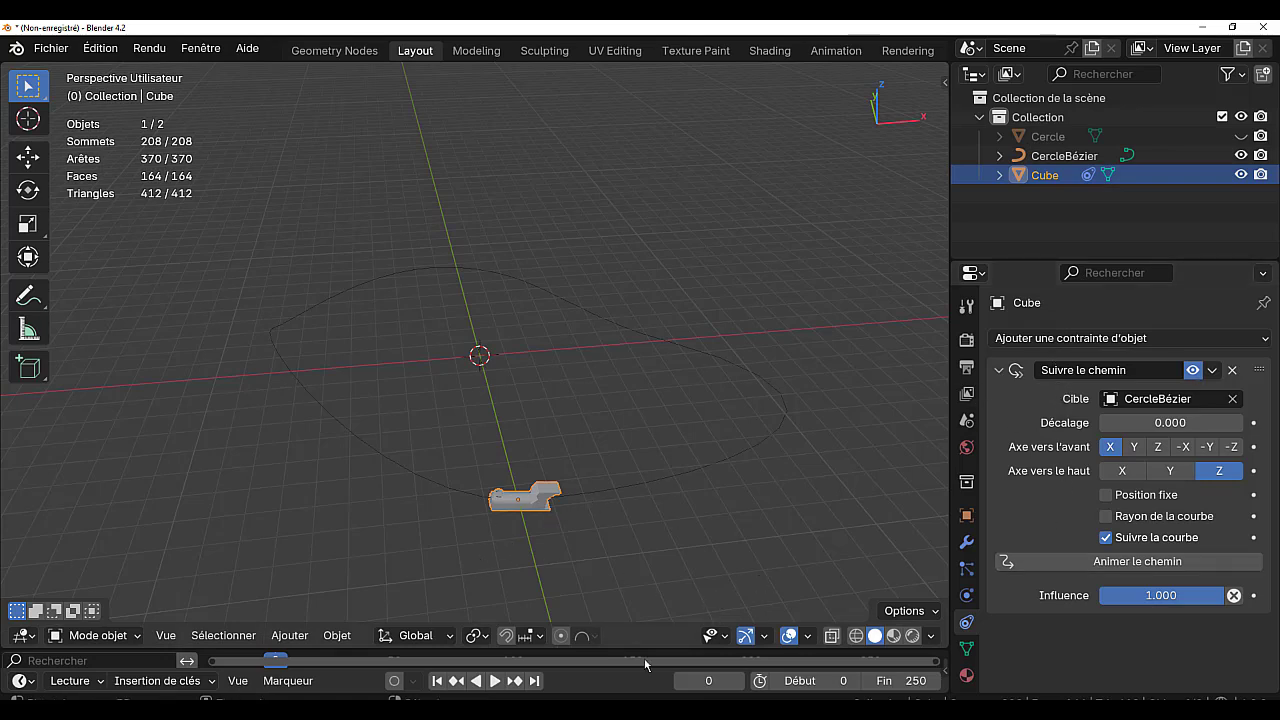
Enlarge the timeline area, play the animation as a test and return to frame 0
click(529, 636)
drag(659, 648, 659, 560)
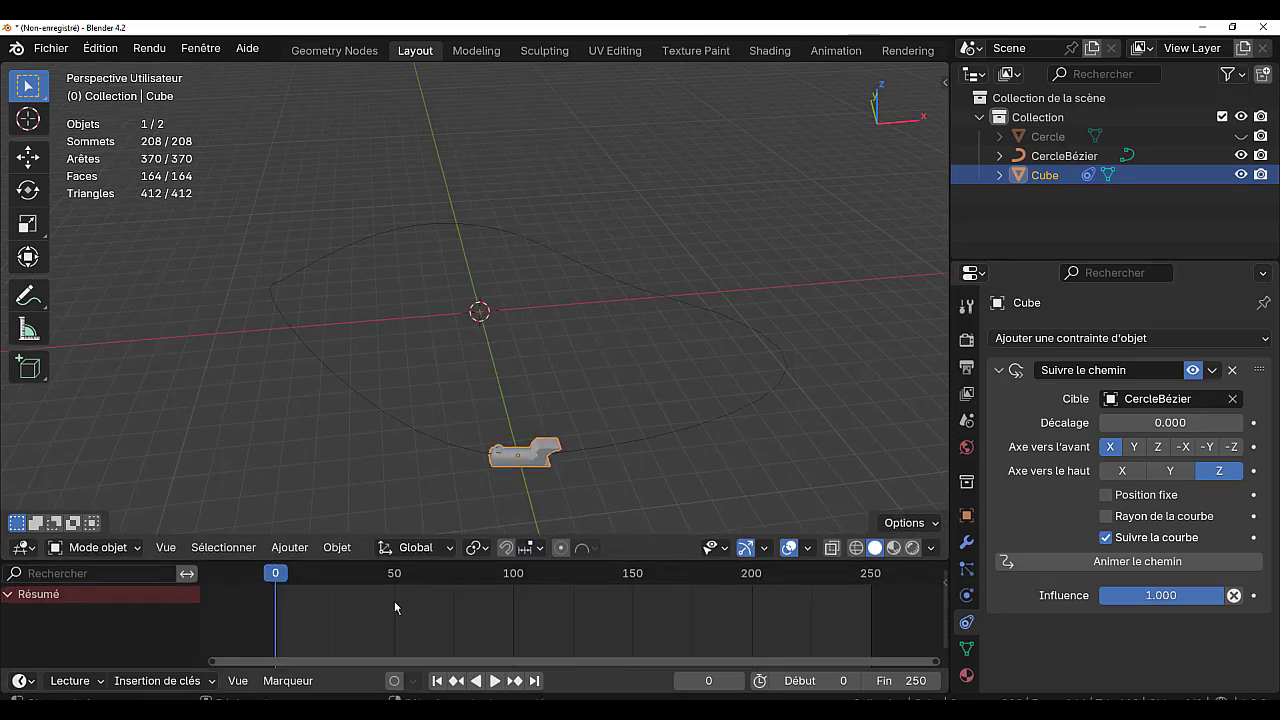
key(space)
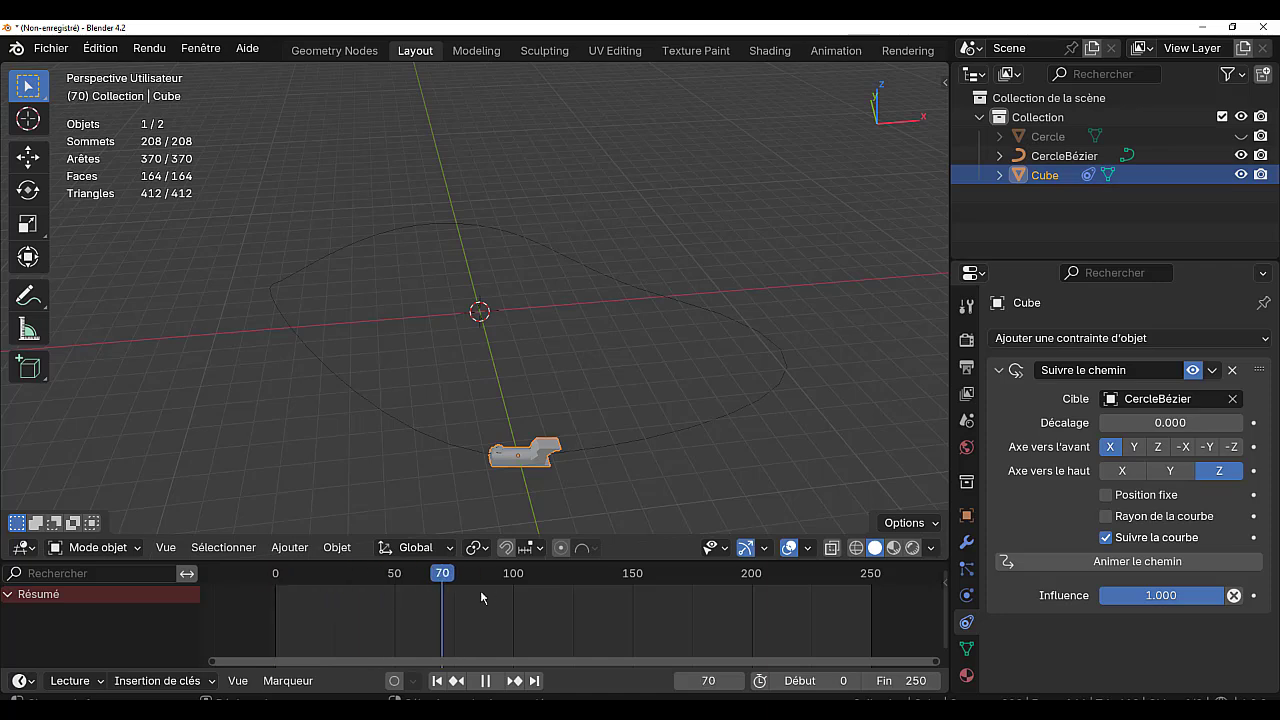
key(shift+Left)
key(space)
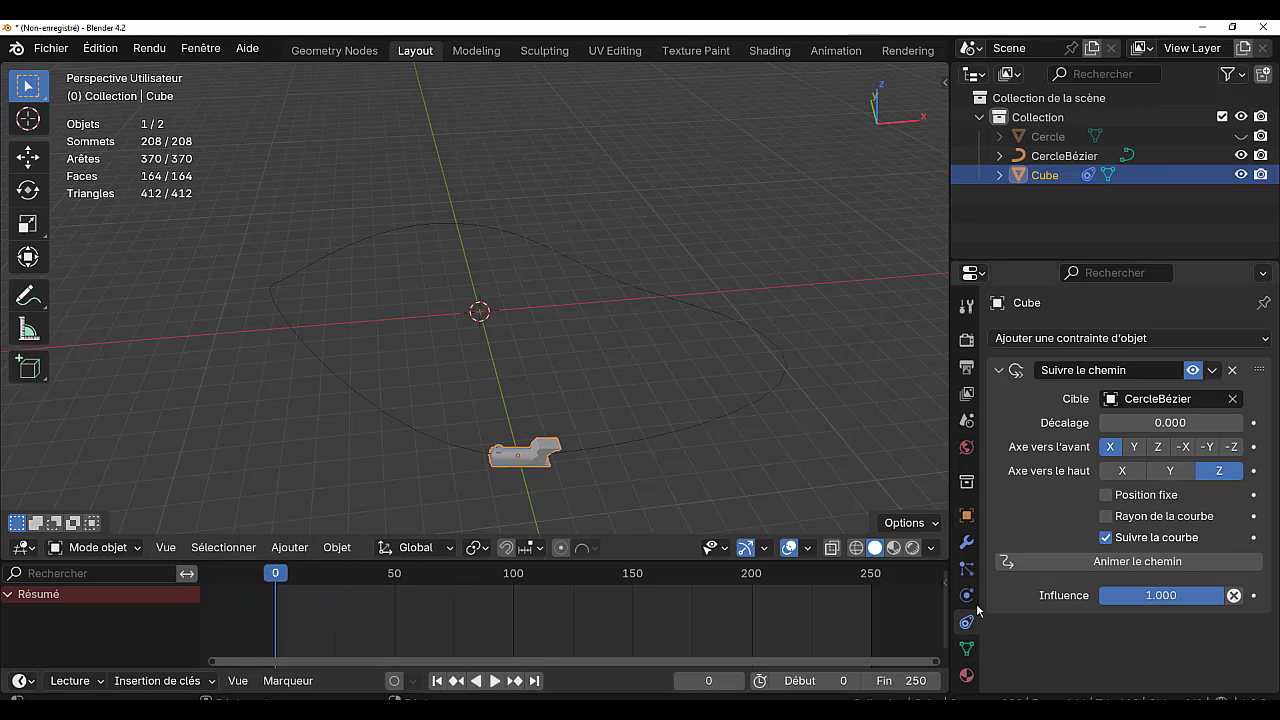
Select the CercleBézier curve and expand the Path Animation (Chemin d'animation) settings in its curve data
click(1064, 156)
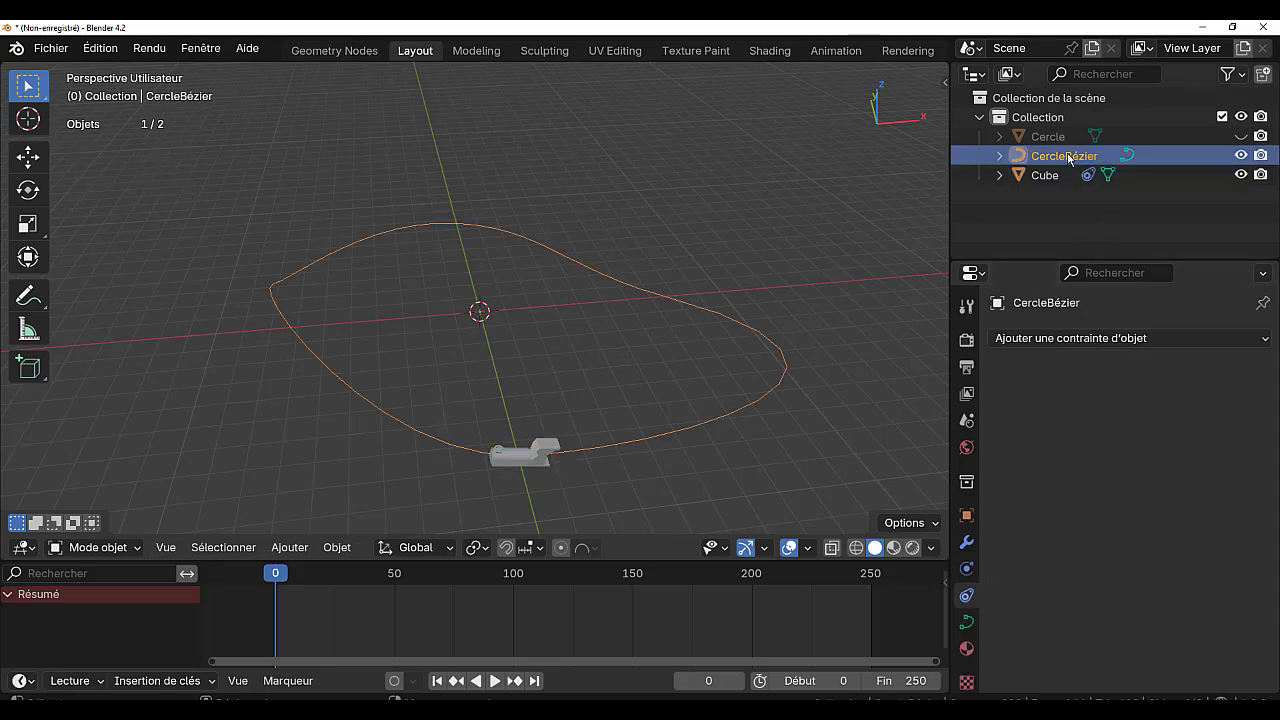
click(966, 624)
scroll(1062, 585, down, 4)
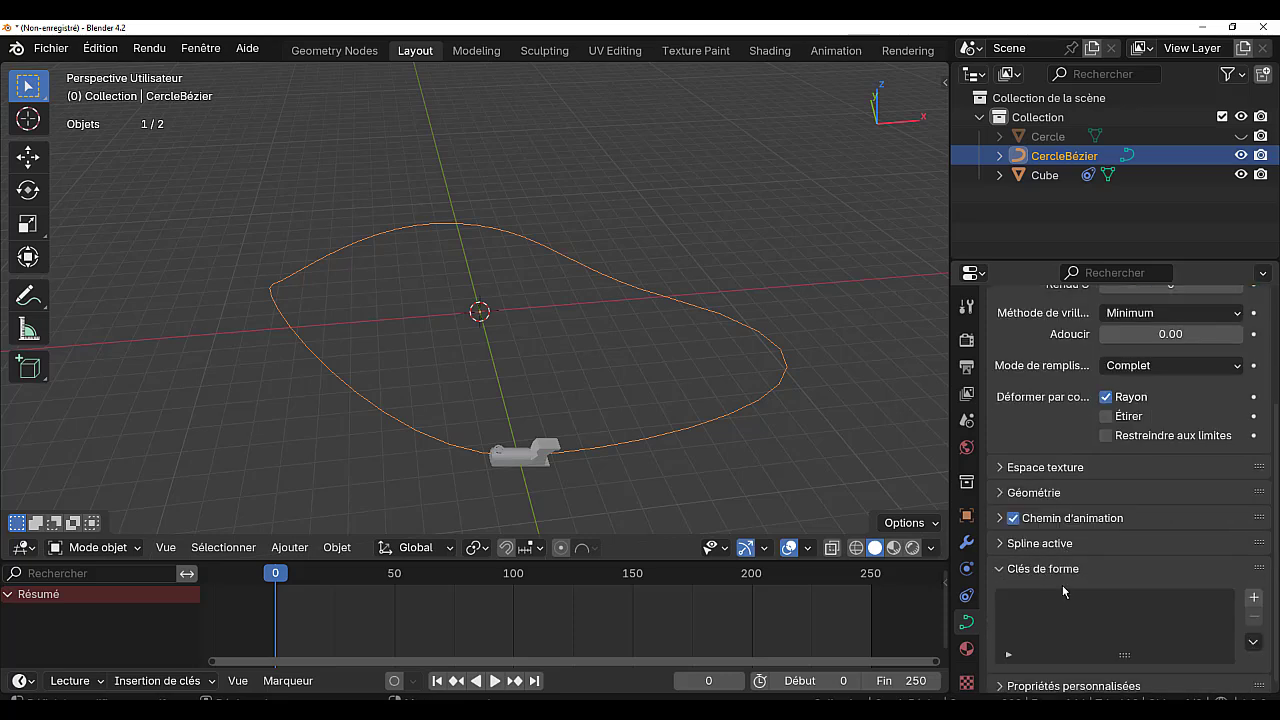
click(1000, 518)
Set the scene's end frame to 300 and fit the longer frame range in the timeline
click(905, 681)
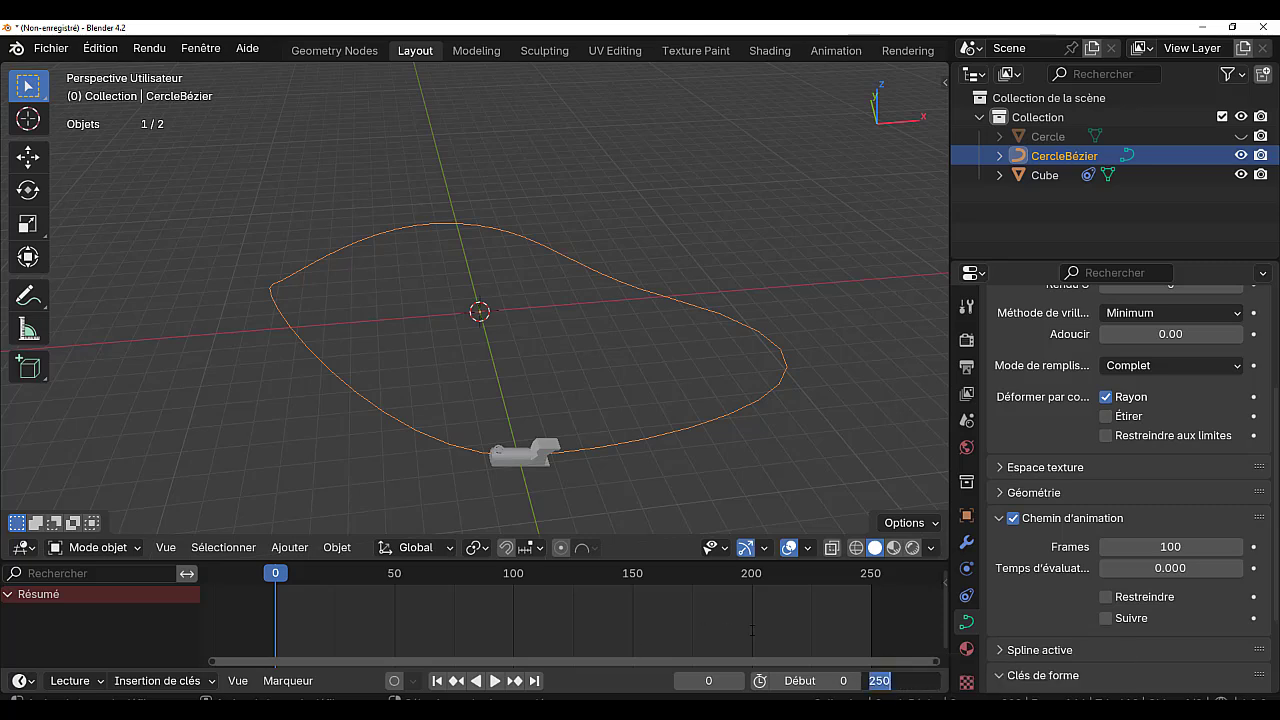
text(300)
key(Return)
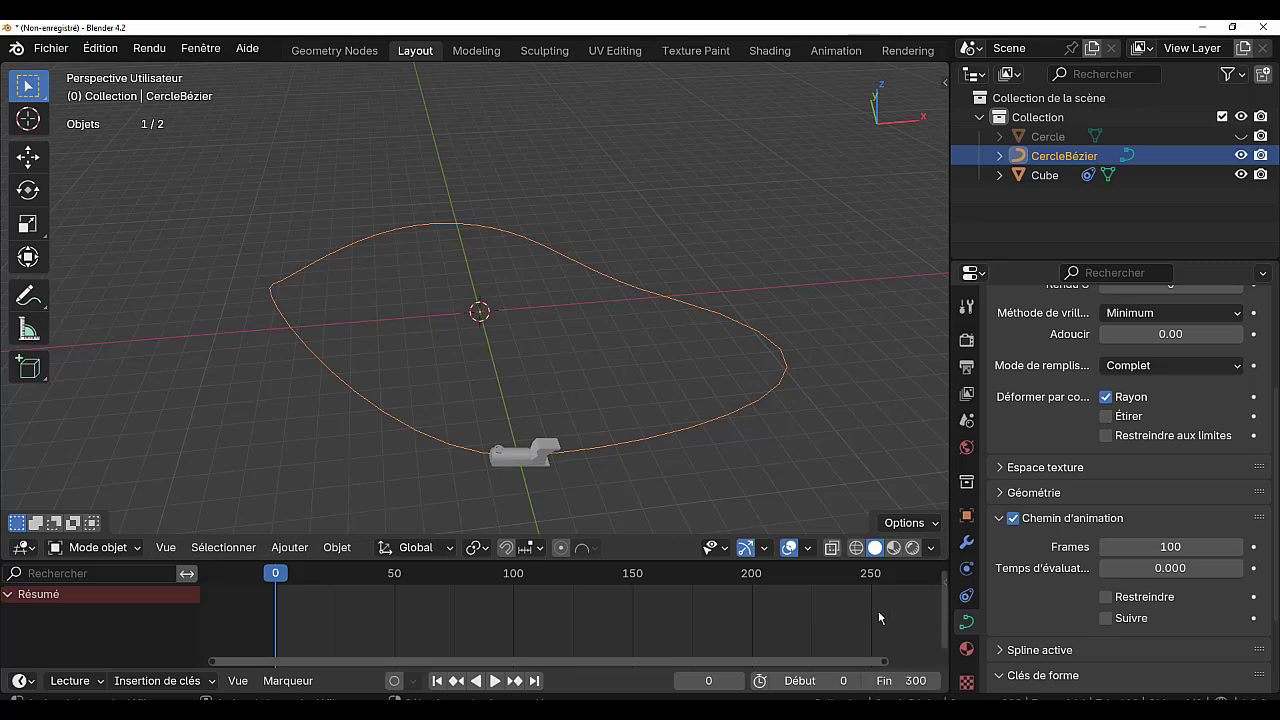
scroll(878, 611, down, 2)
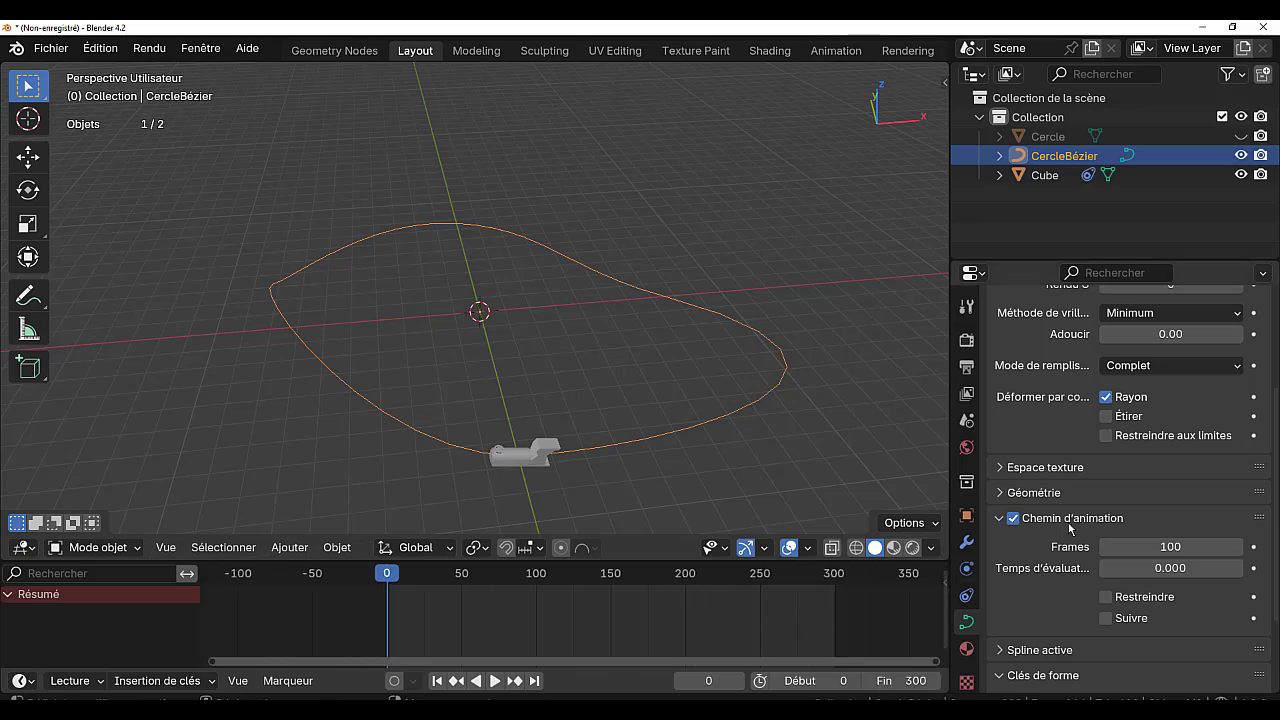
Set the curve's path animation length to 300 frames and keyframe its evaluation time of 0.000 at frame 0
click(1162, 548)
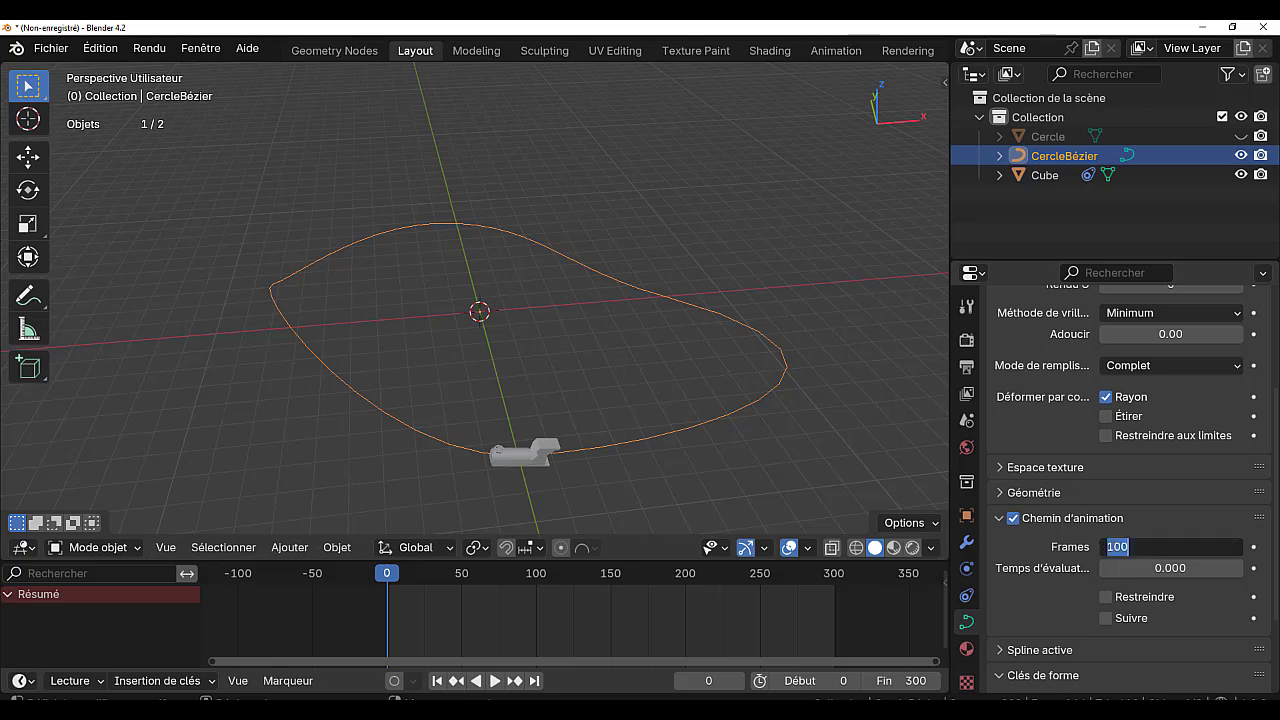
text(300)
key(Return)
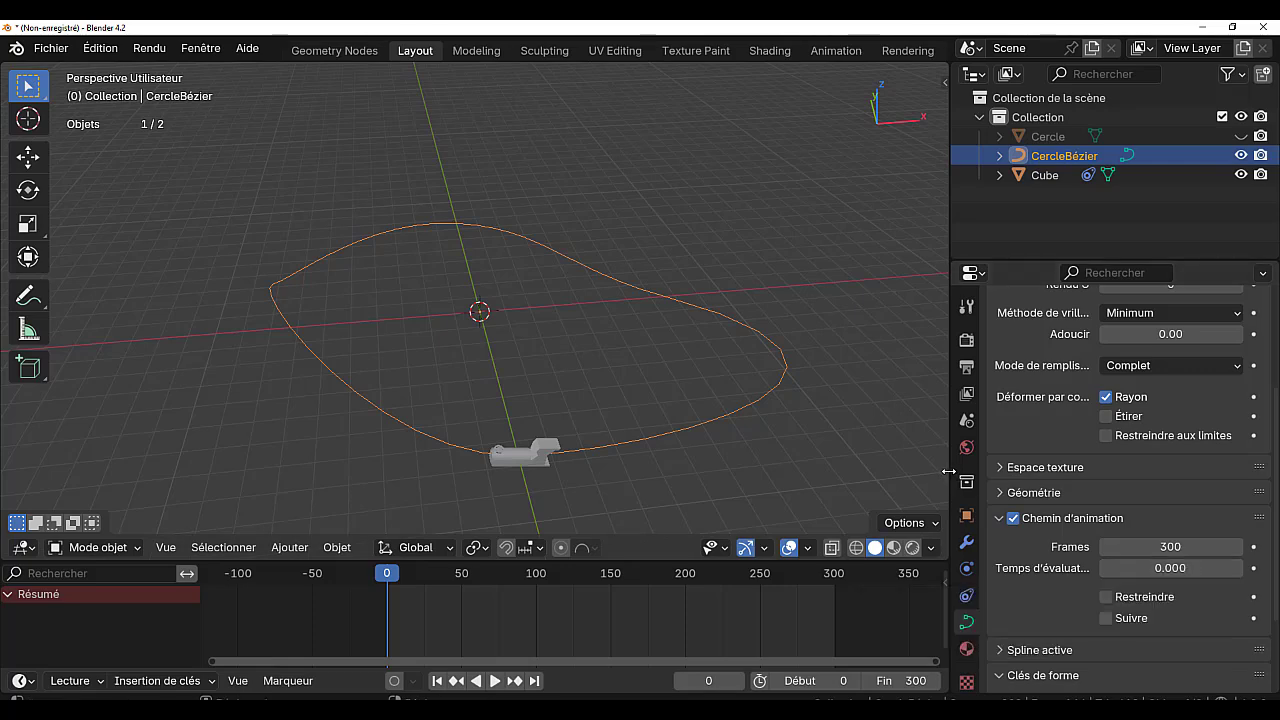
drag(948, 471, 871, 471)
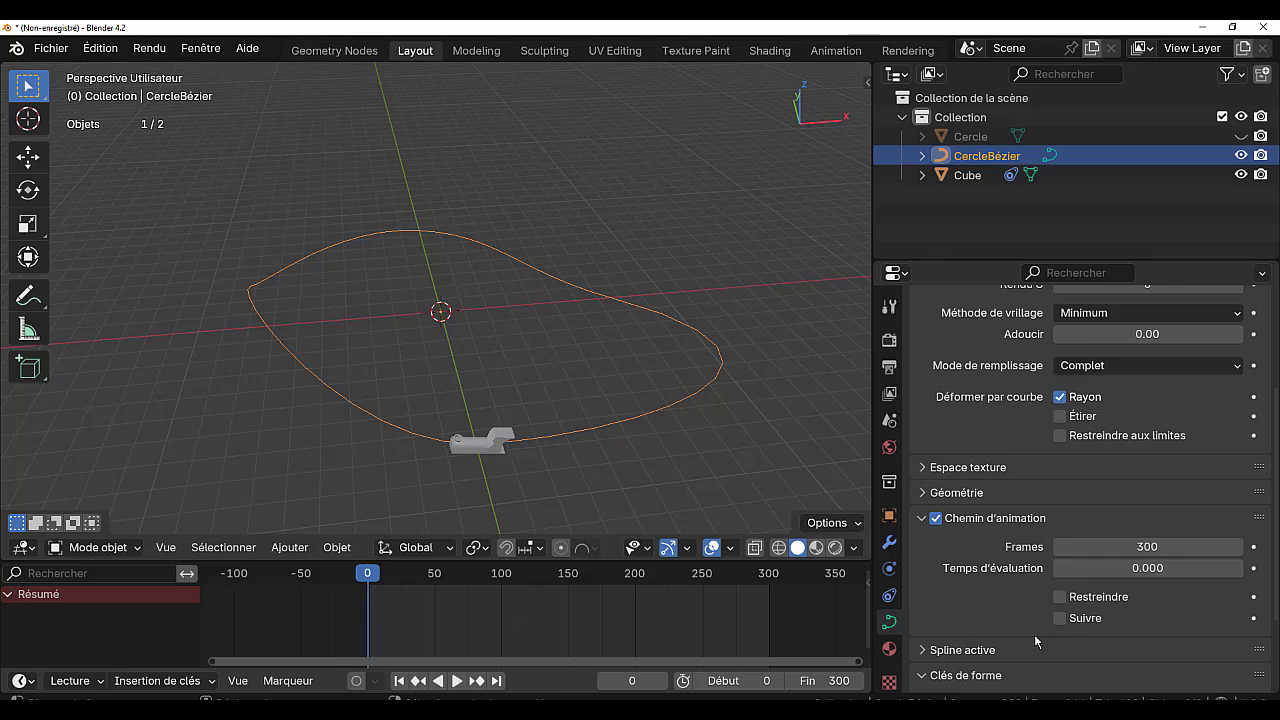
click(1254, 568)
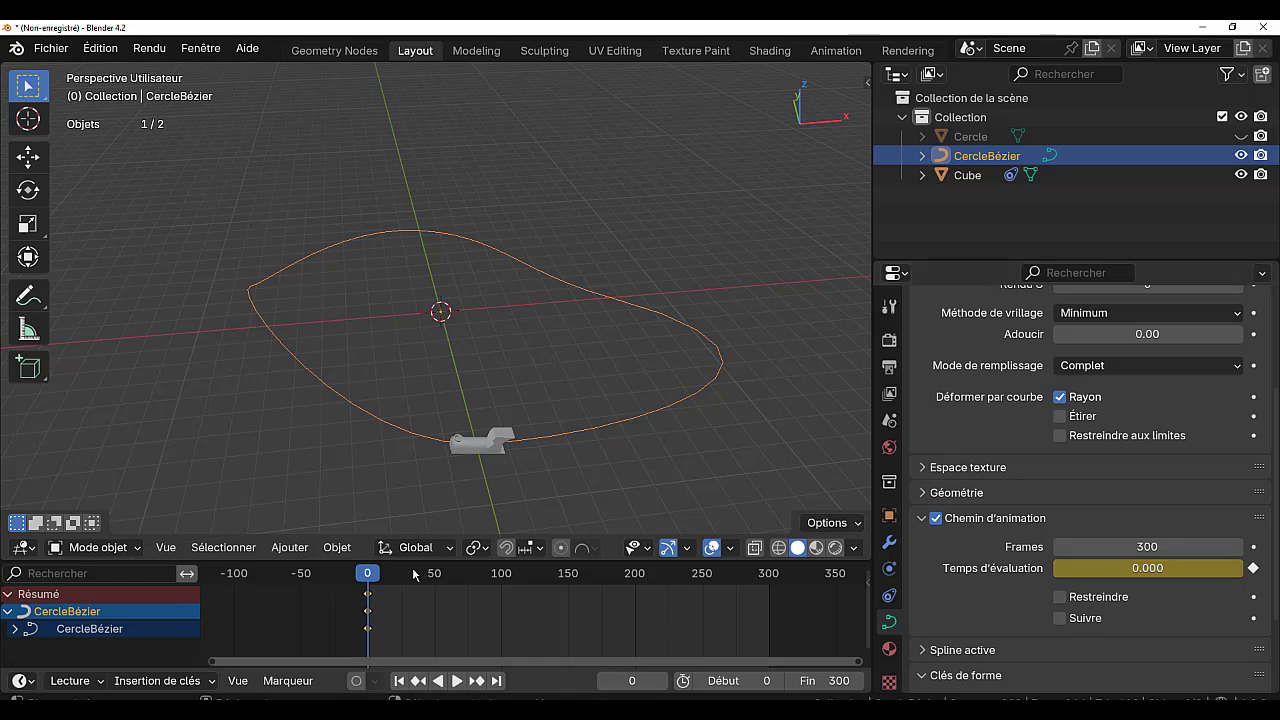
Go to frame 300 and keyframe the curve's evaluation time at 600, keeping the scene's start frame at 0
drag(375, 576, 771, 584)
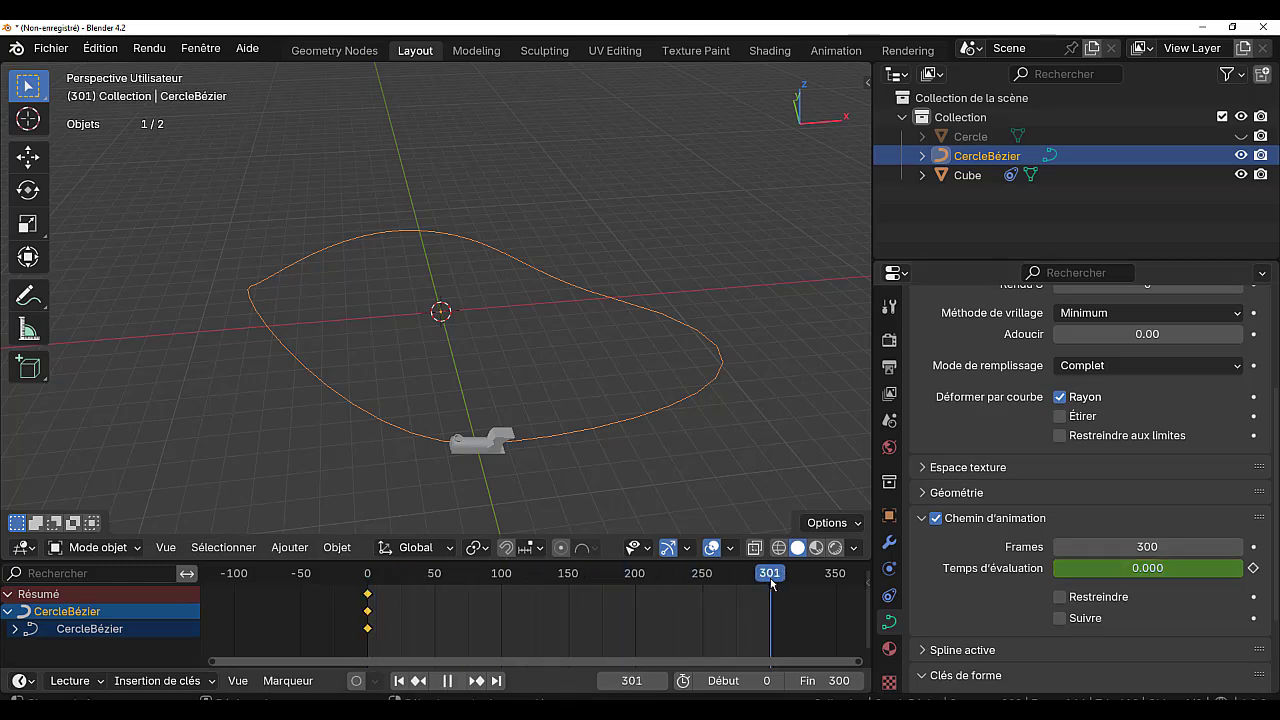
click(778, 680)
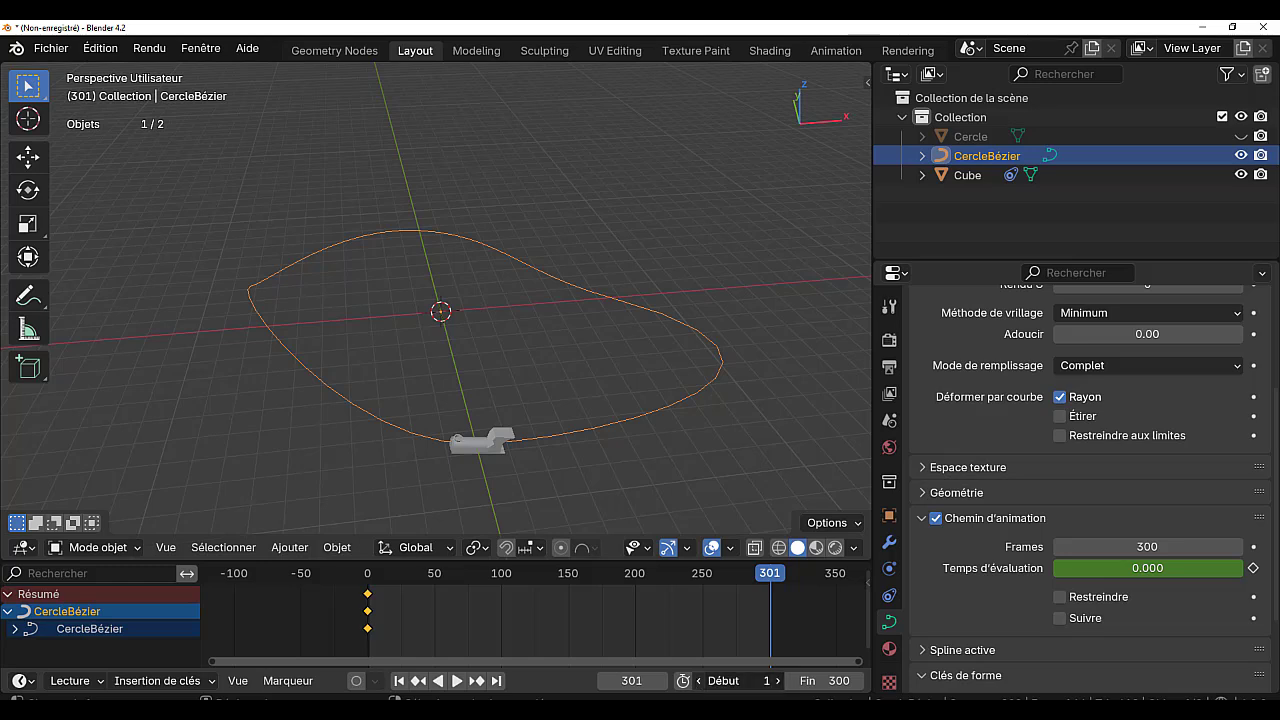
click(699, 680)
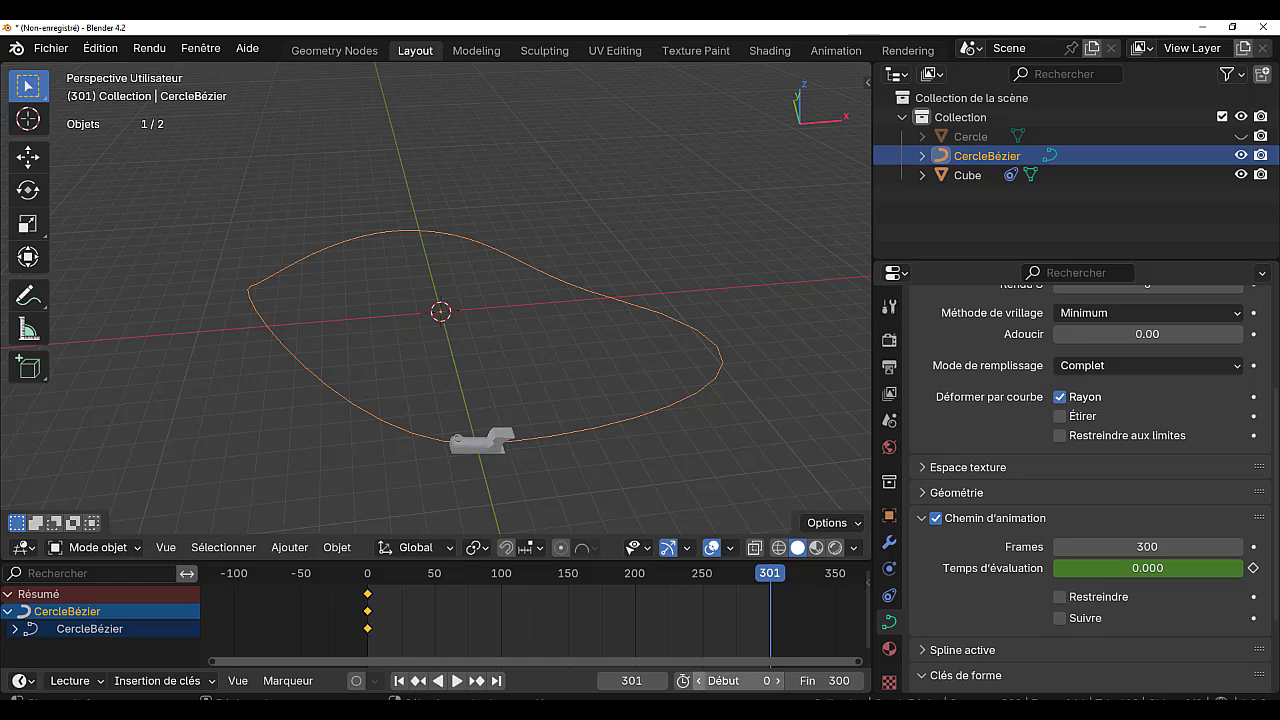
click(604, 680)
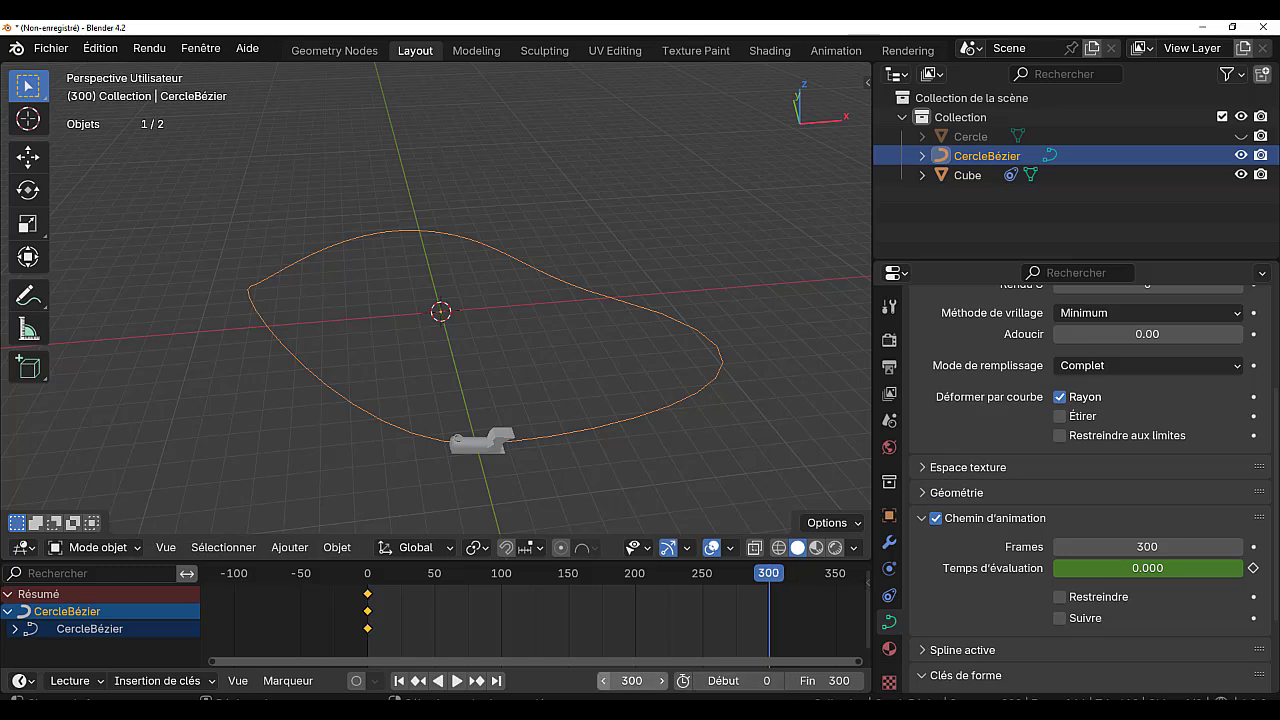
click(1147, 568)
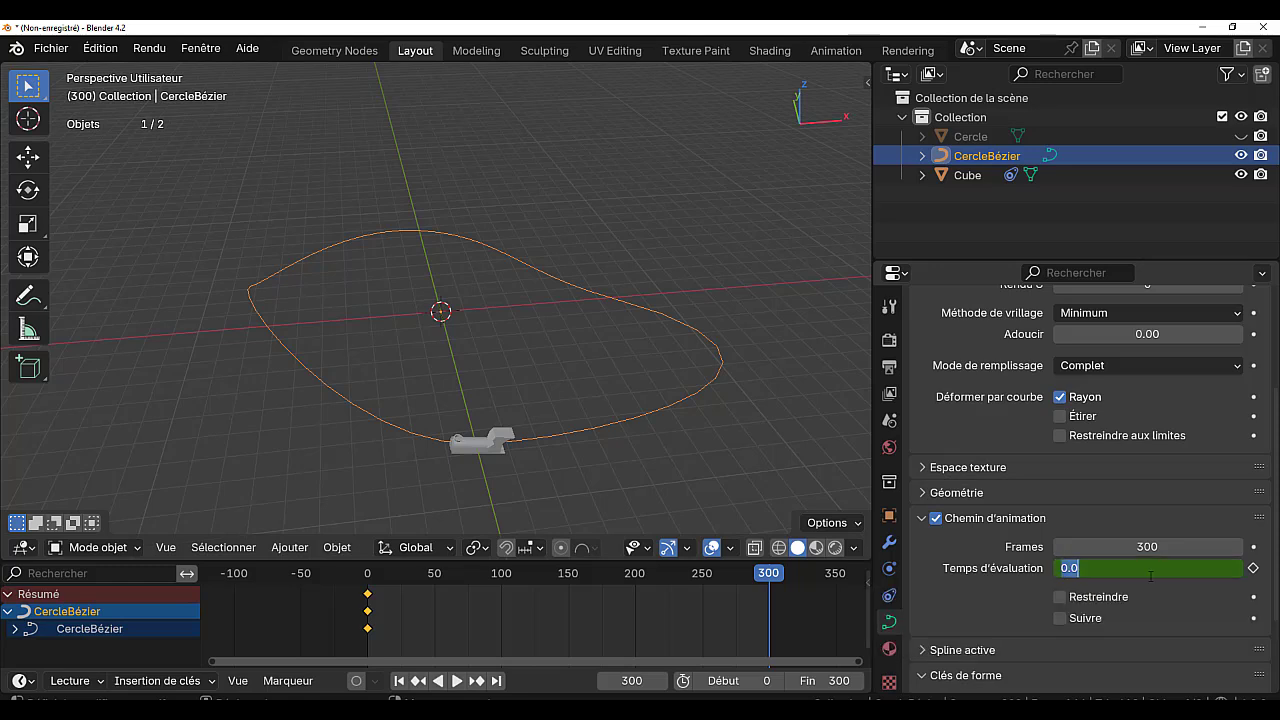
text(6)
key(Return)
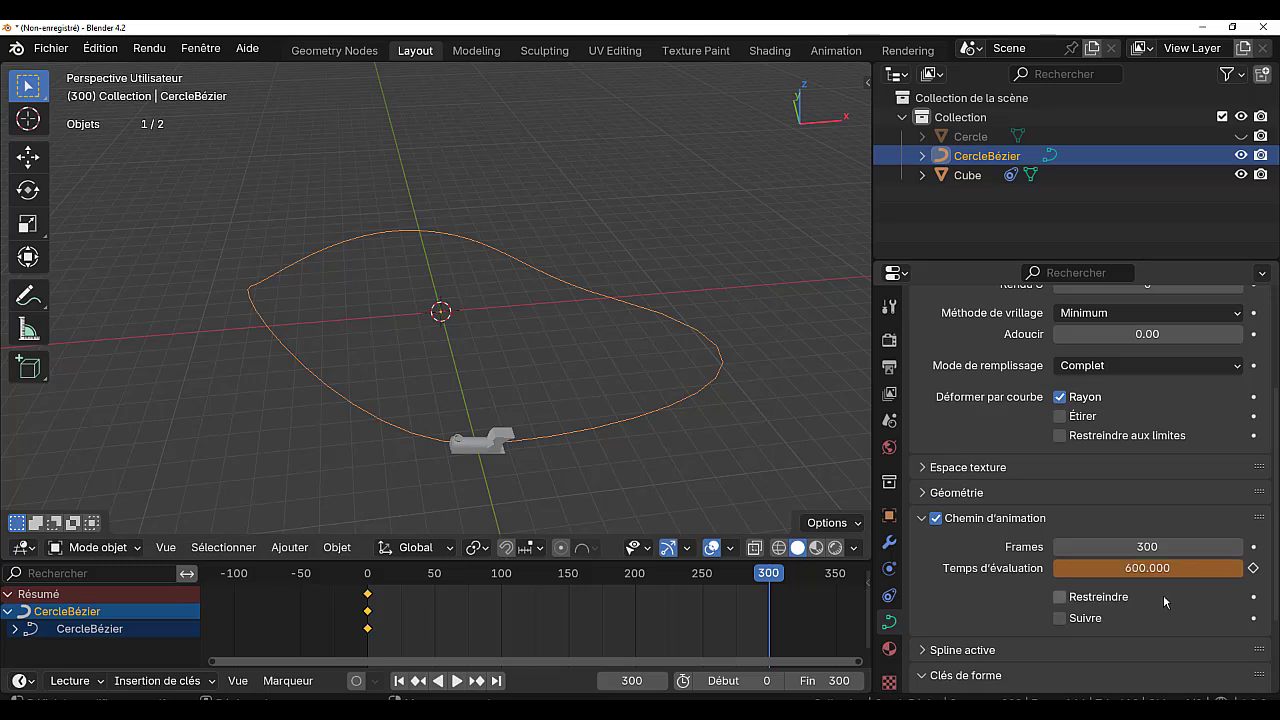
click(1253, 568)
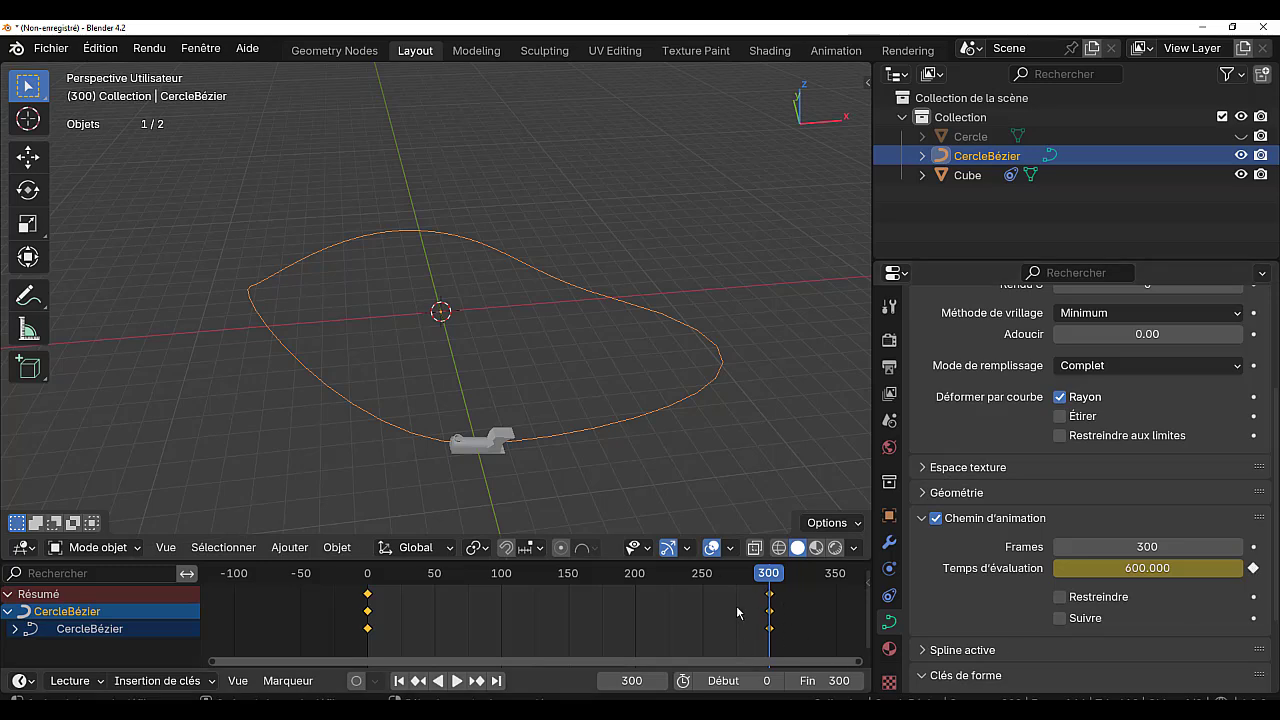
Play the animation from frame 0 and watch the locomotive travel along the curve from a lower viewing angle
drag(766, 585, 347, 620)
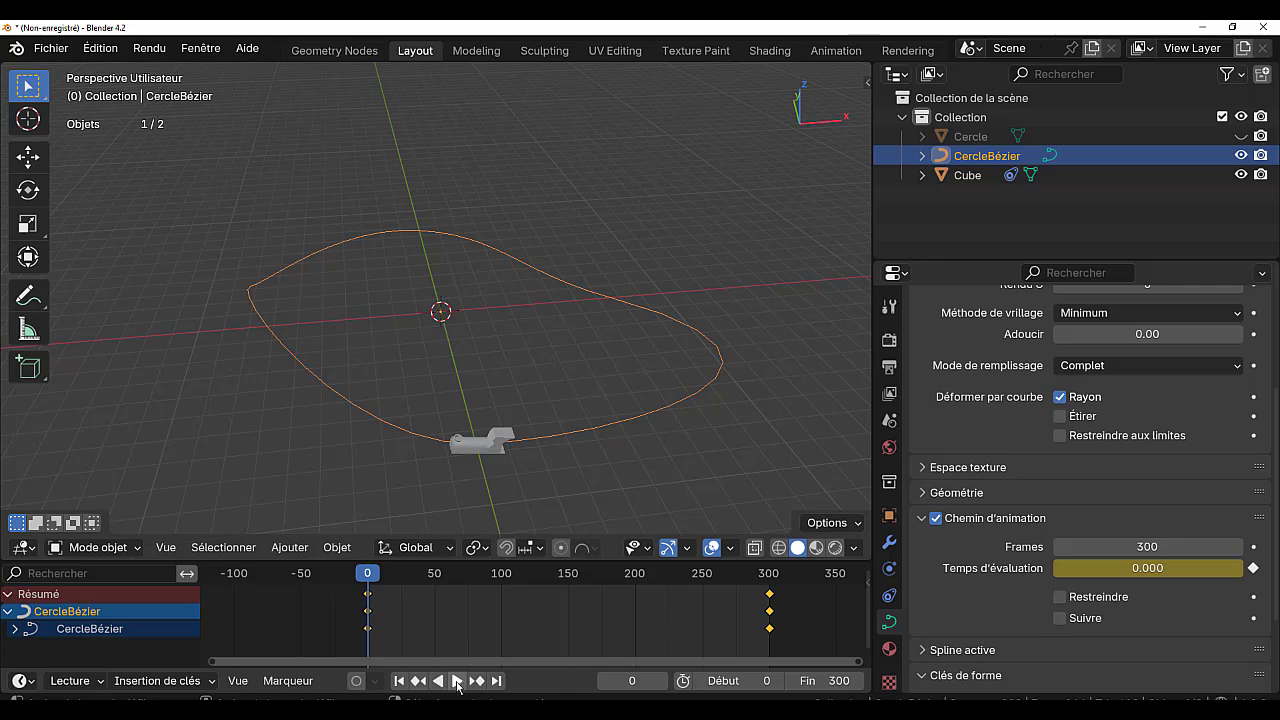
click(457, 685)
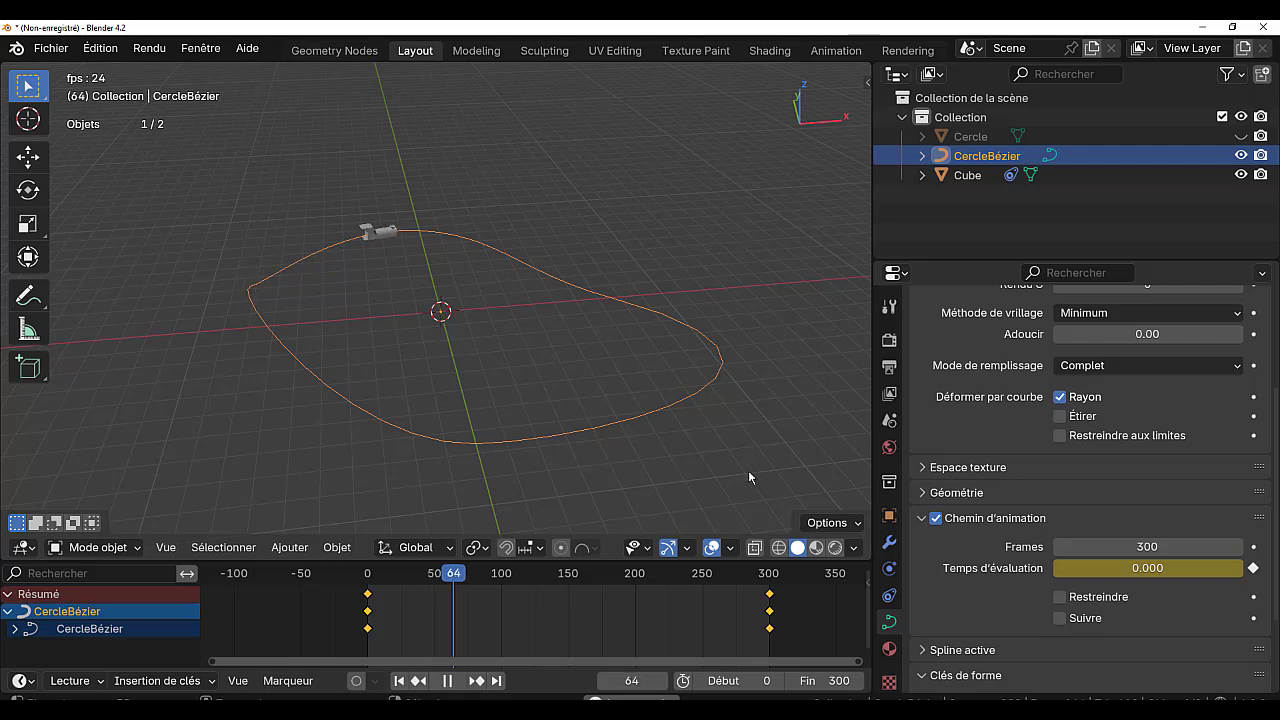
middle_drag(748, 470, 752, 424)
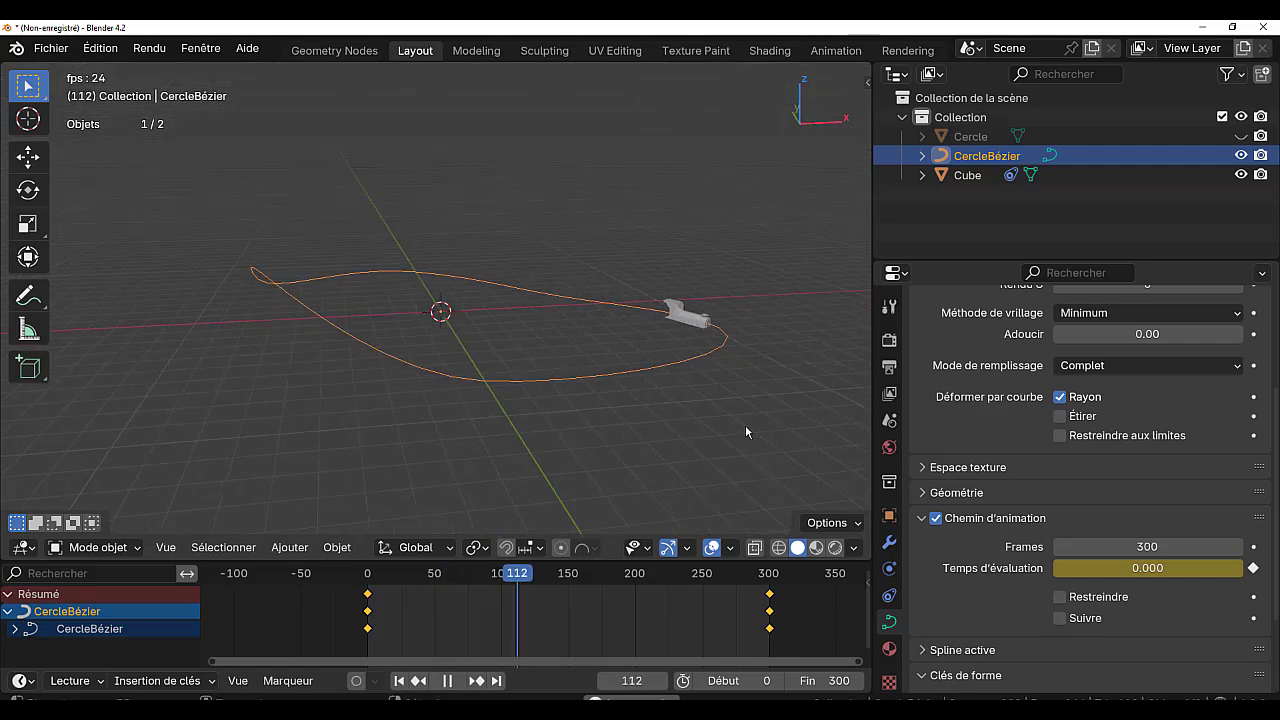
click(447, 681)
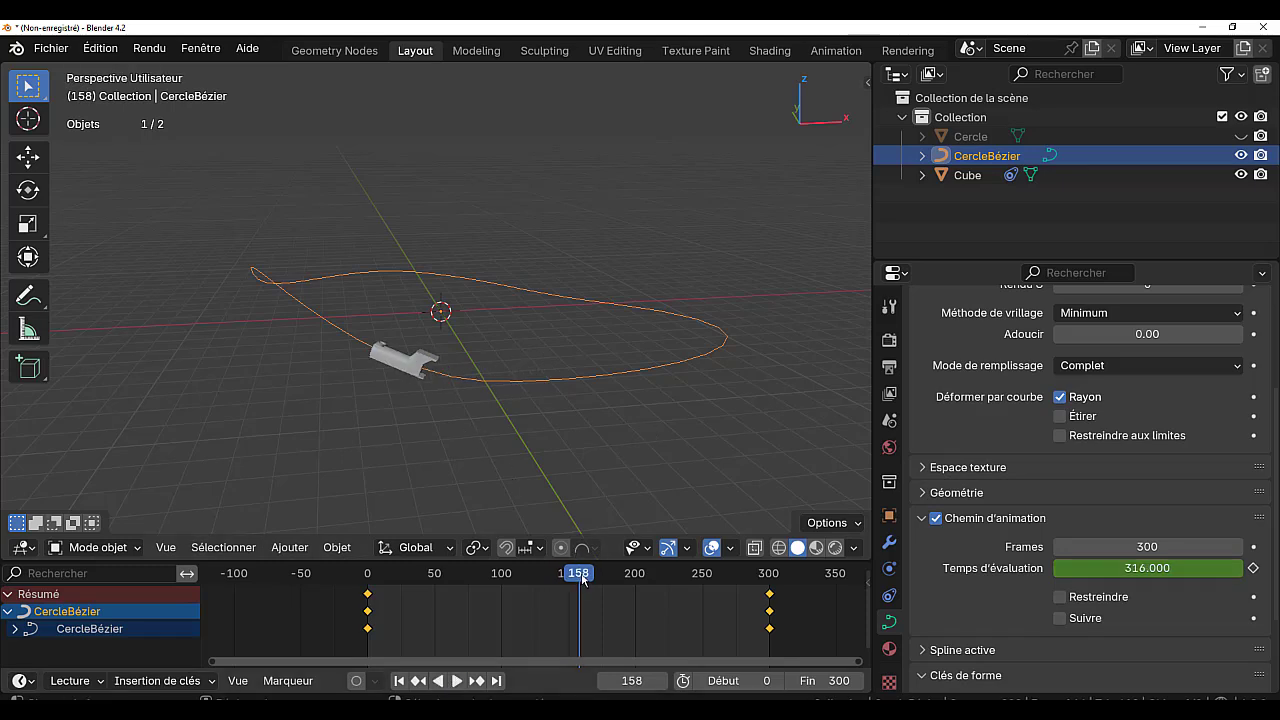
Set the interpolation of the curve's evaluation time keyframes to Bézier
drag(582, 580, 487, 596)
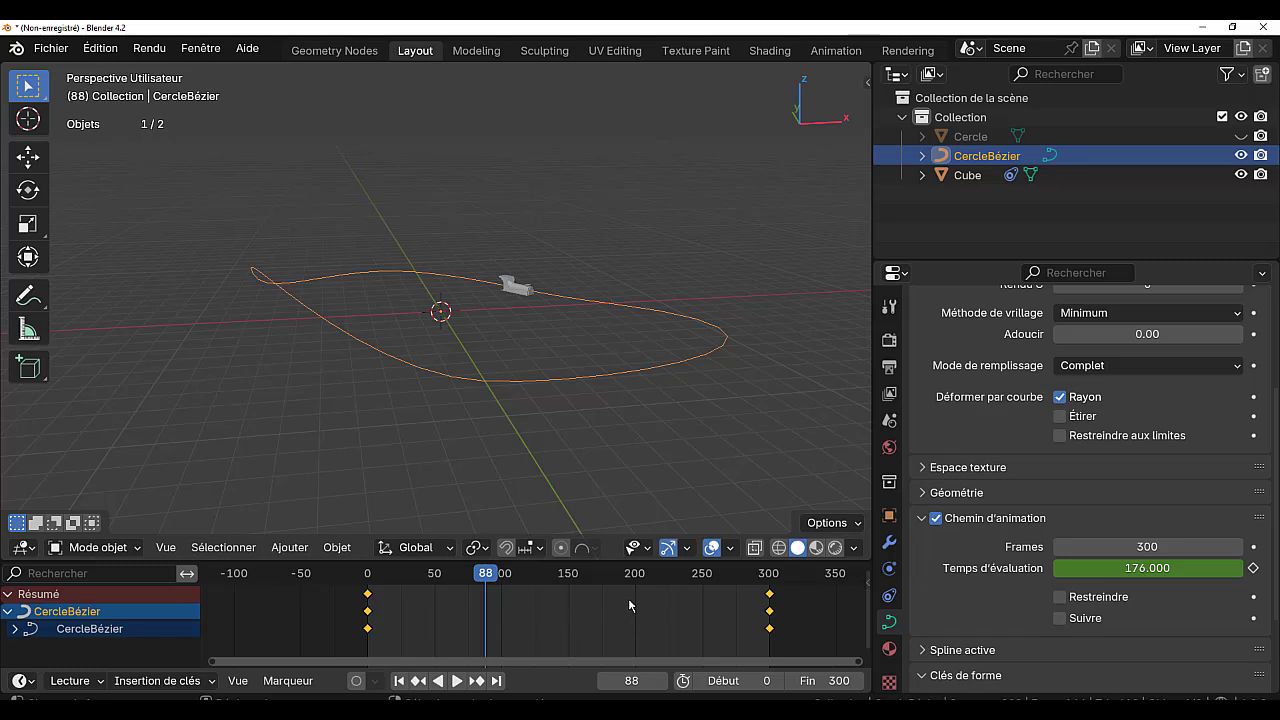
key(t)
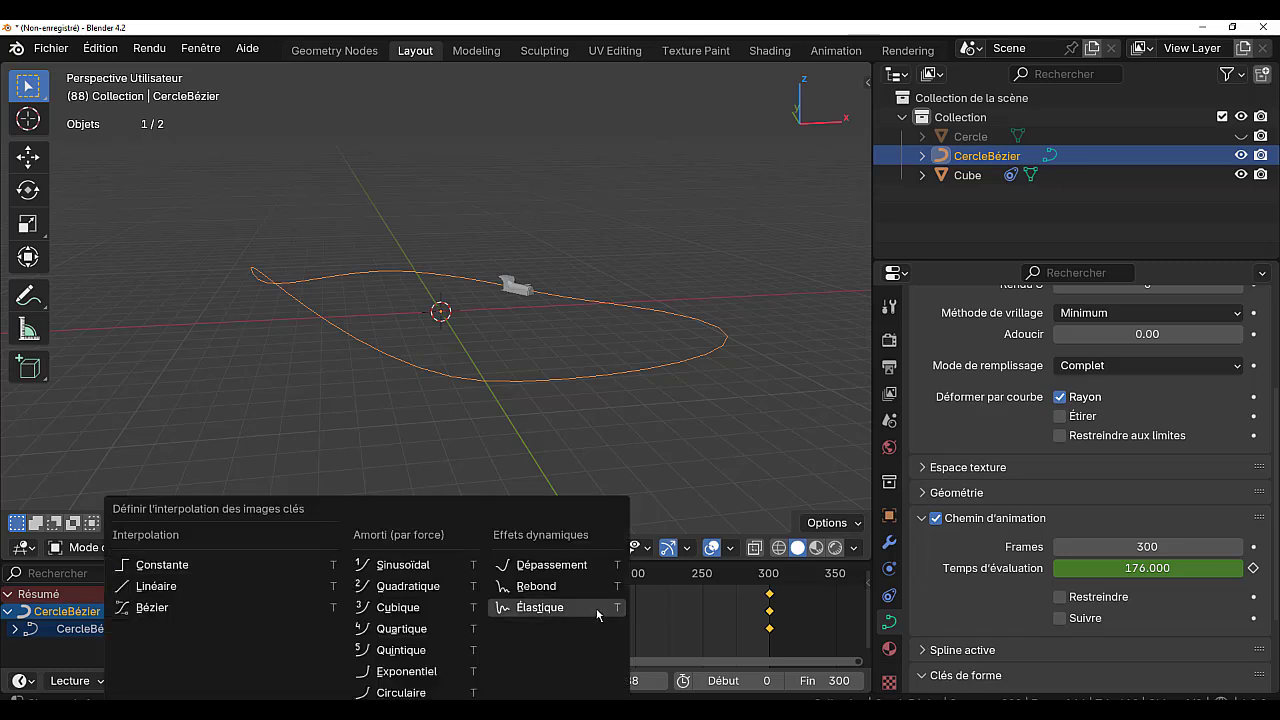
click(145, 608)
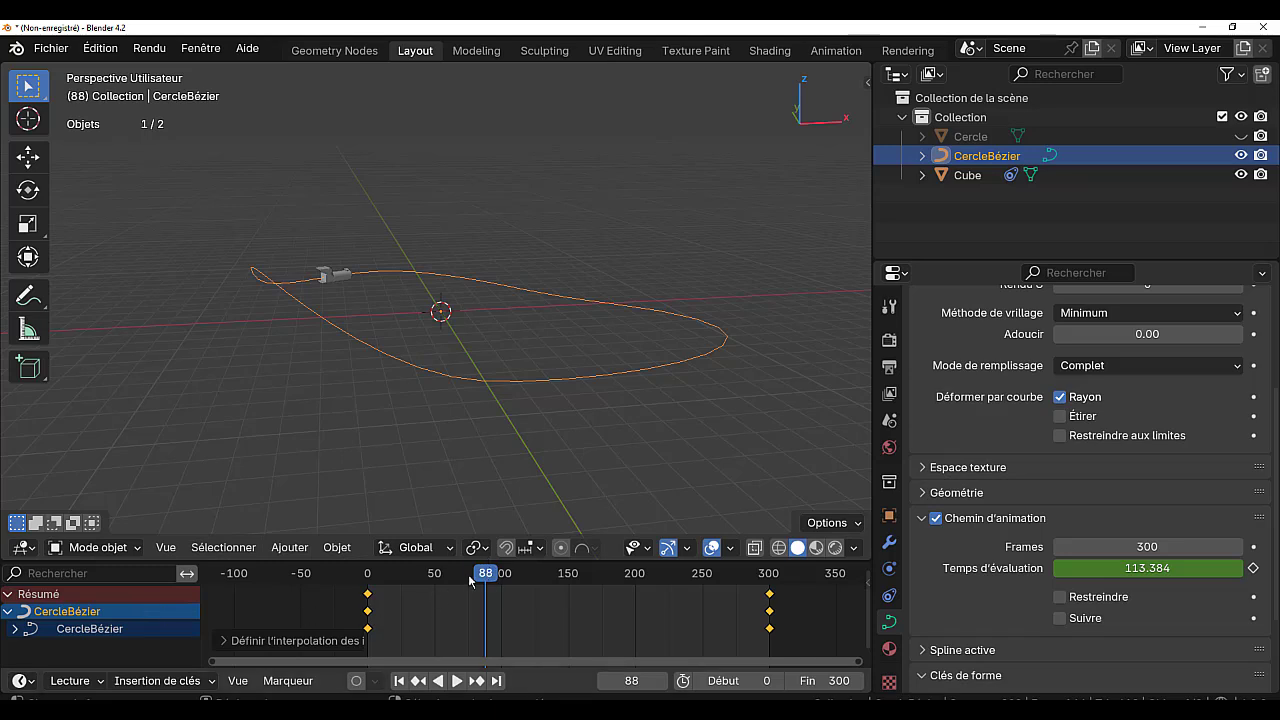
Play the animation from frame 0 to check the locomotive's acceleration and deceleration, and return to frame 0
drag(469, 578, 367, 578)
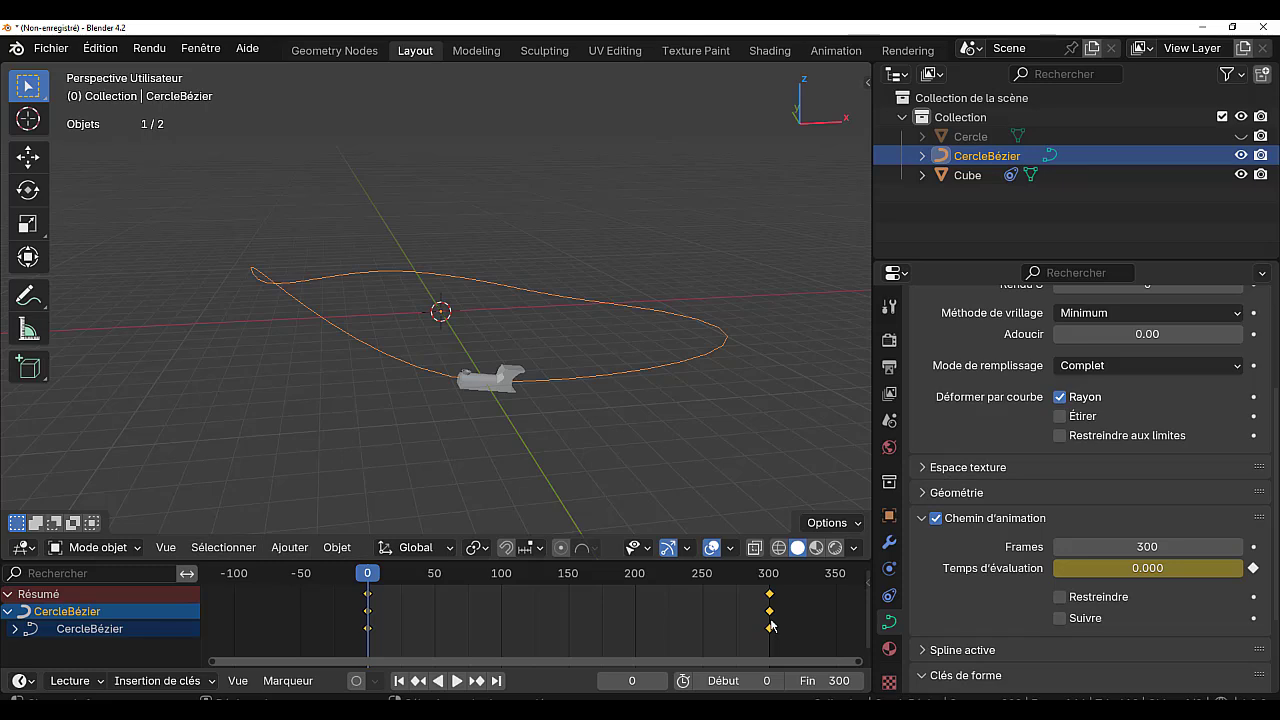
click(457, 681)
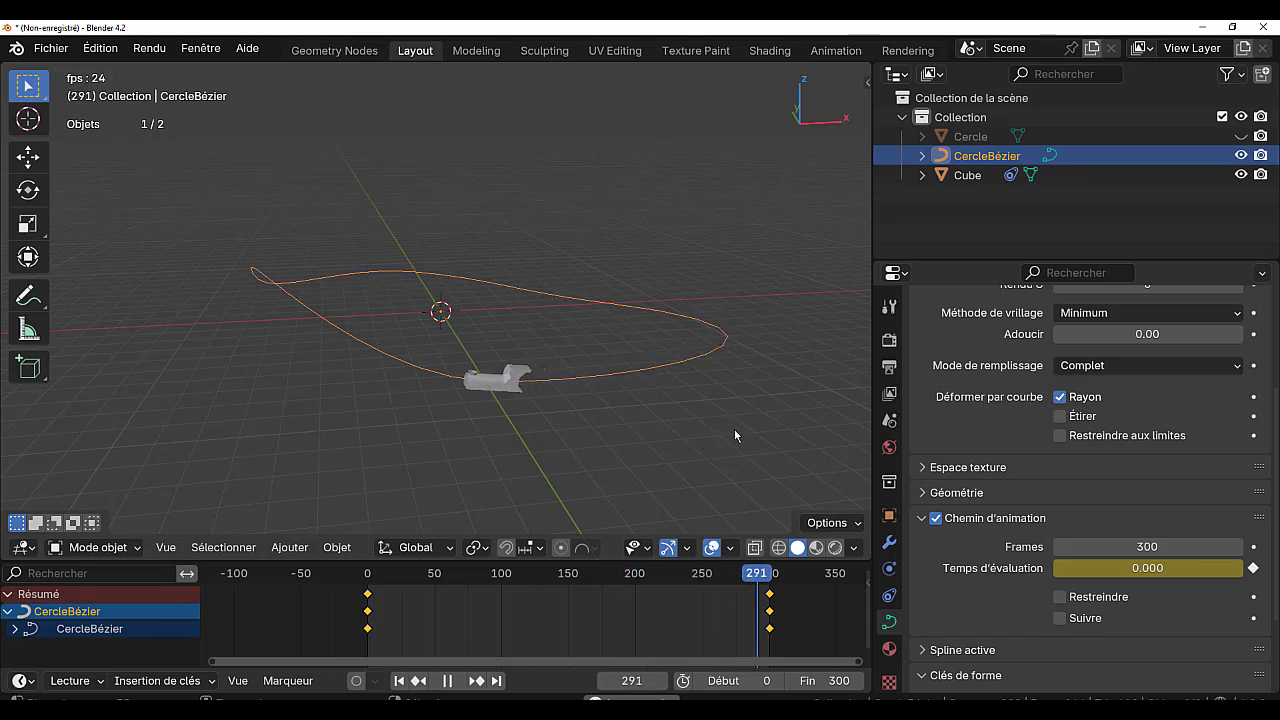
click(453, 688)
drag(422, 580, 295, 588)
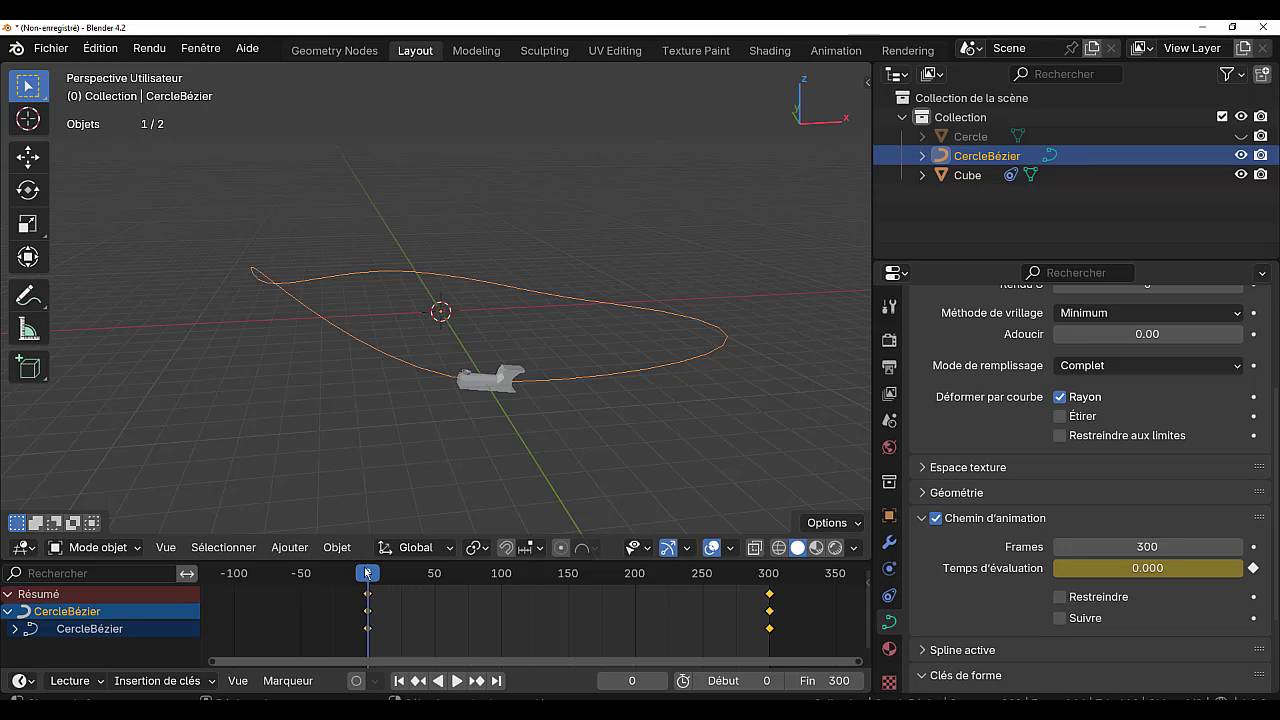
Try to change the curve's evaluation time to 900 at frame 300
key(space)
drag(641, 587, 771, 590)
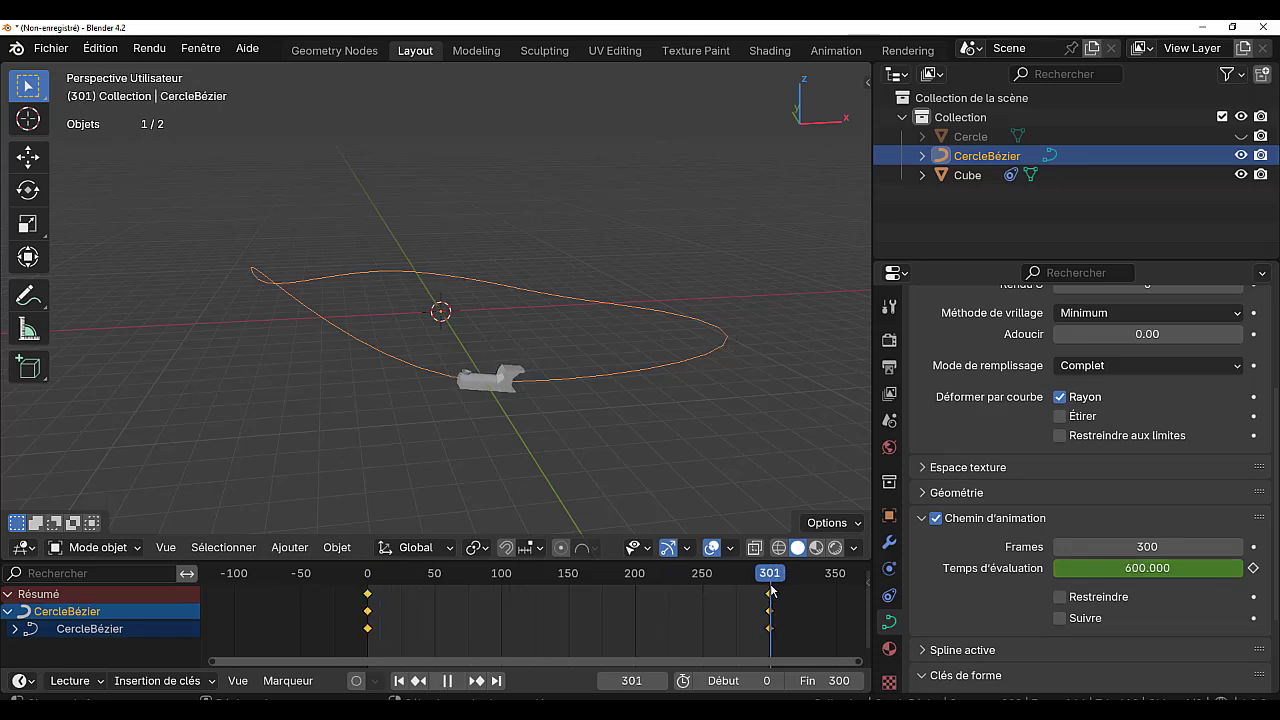
click(605, 683)
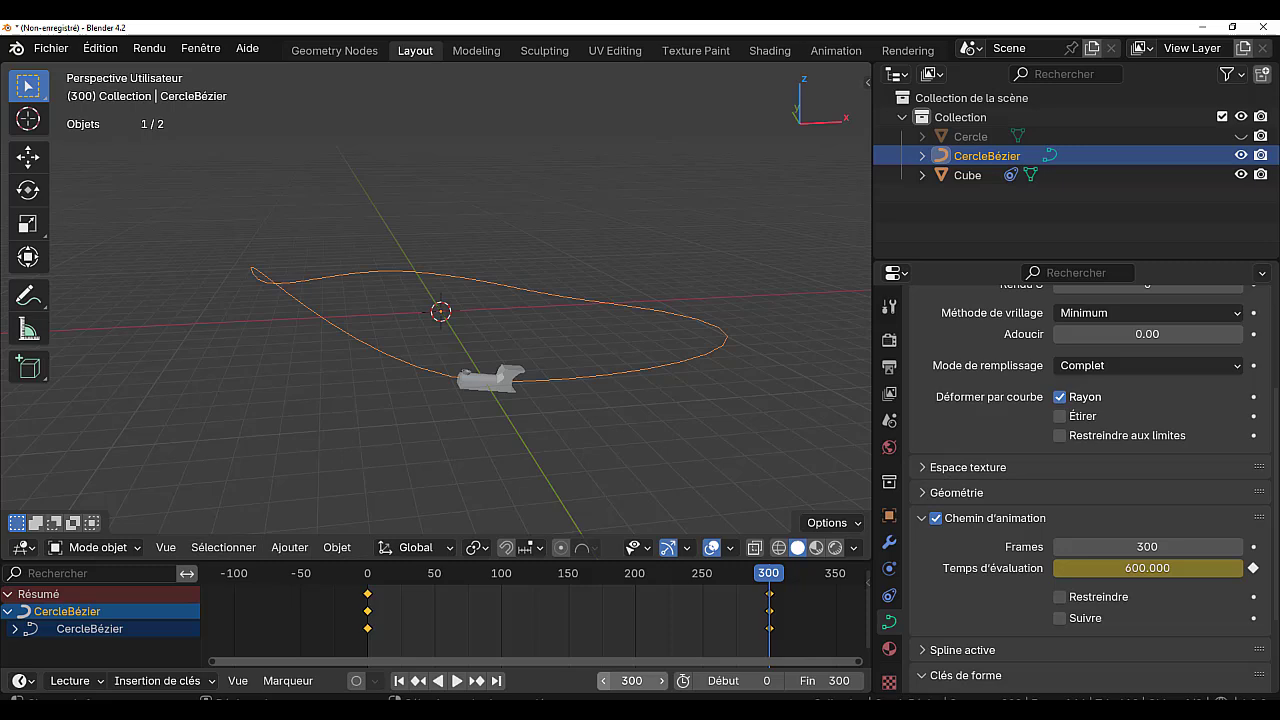
click(1166, 567)
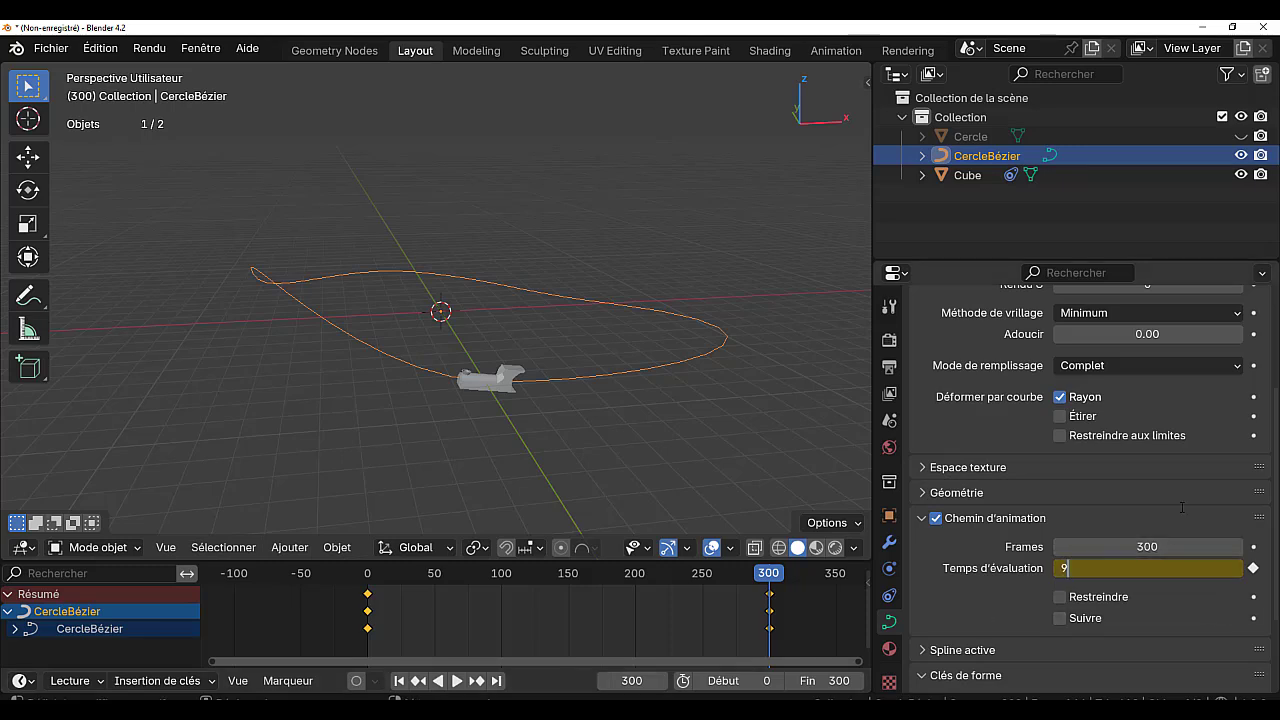
key(Return)
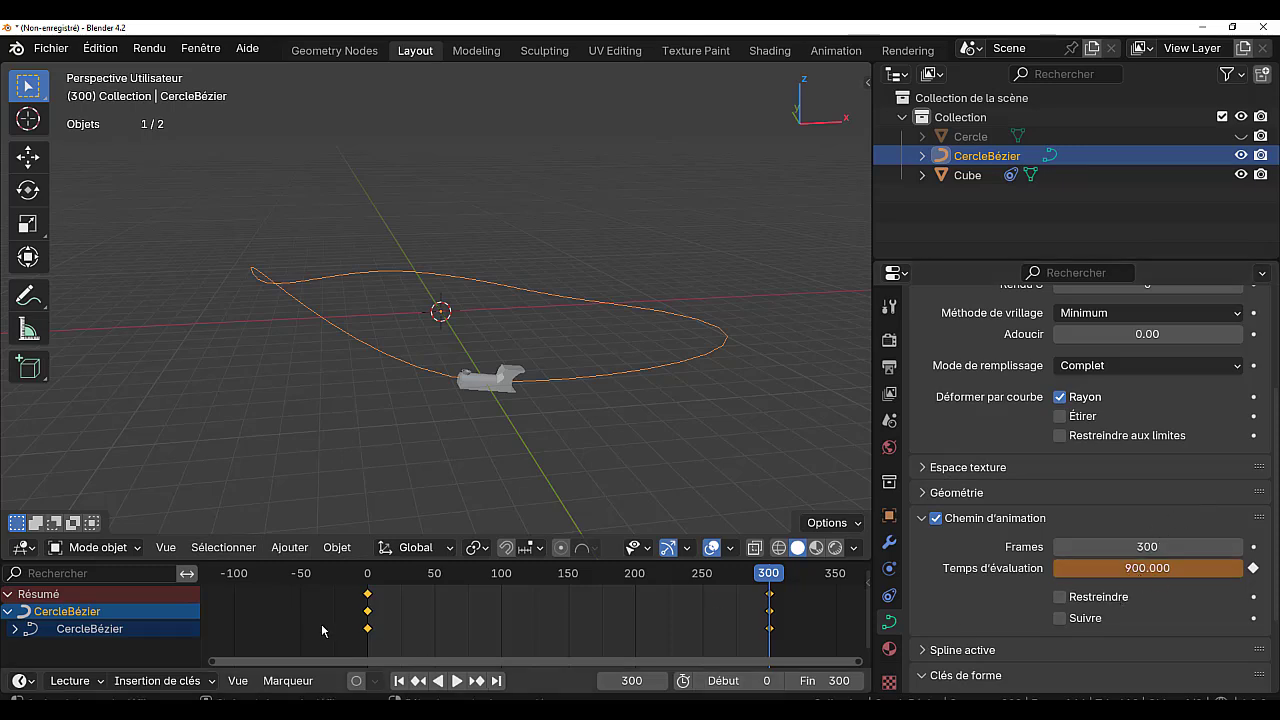
Return to frame 0 and play the animation to check the locomotive's speed
key(shift+Left)
click(456, 680)
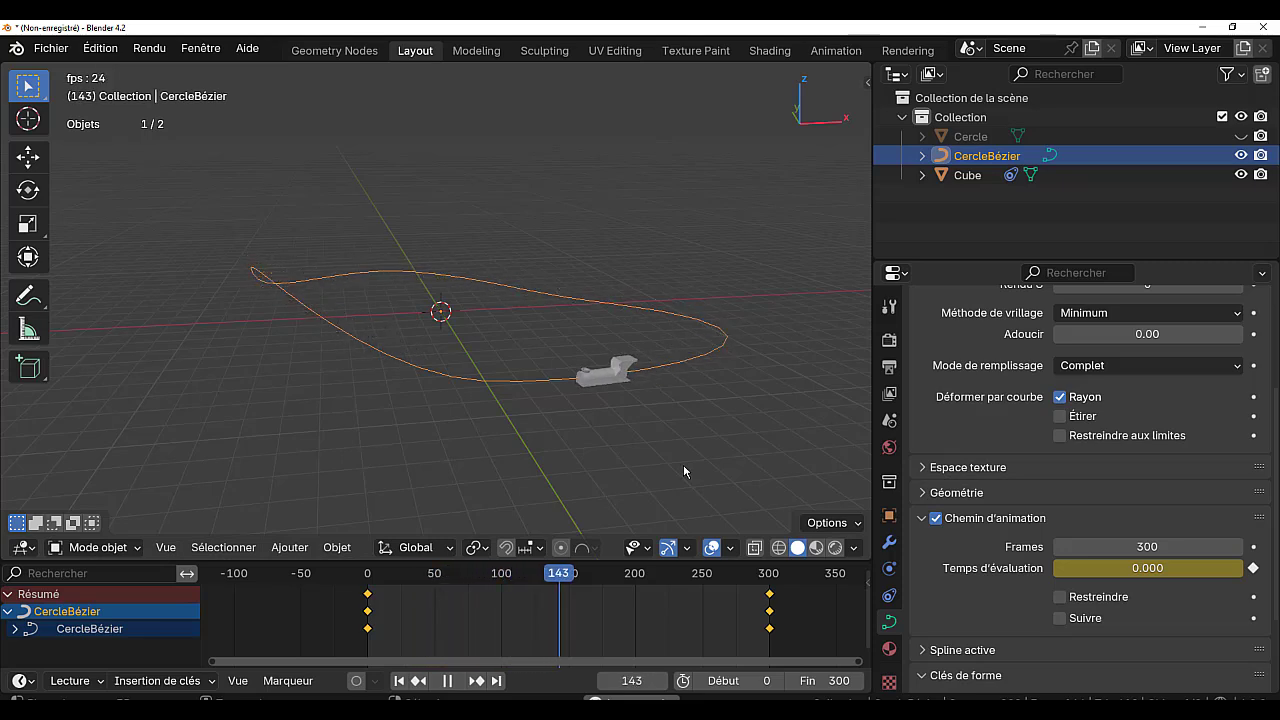
click(447, 682)
Delete the end keyframe at frame 300 and keyframe the curve's evaluation time at 900 on frame 301
drag(651, 578, 772, 591)
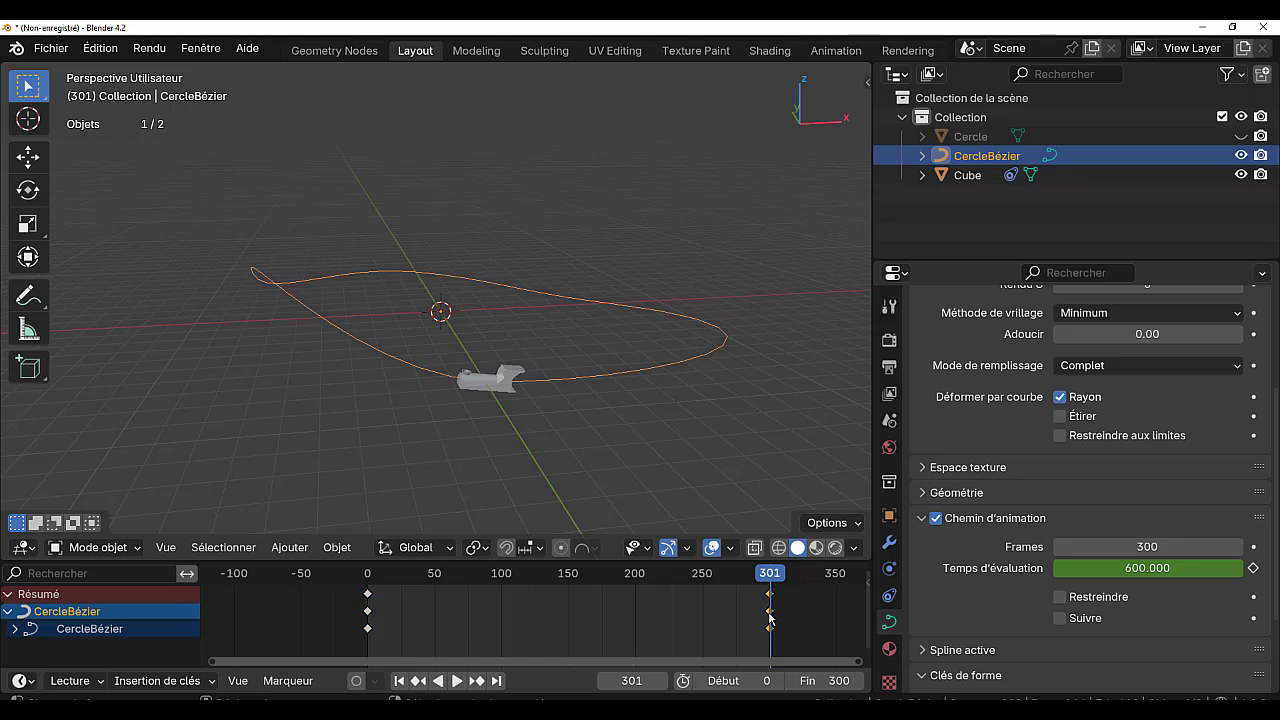
key(x)
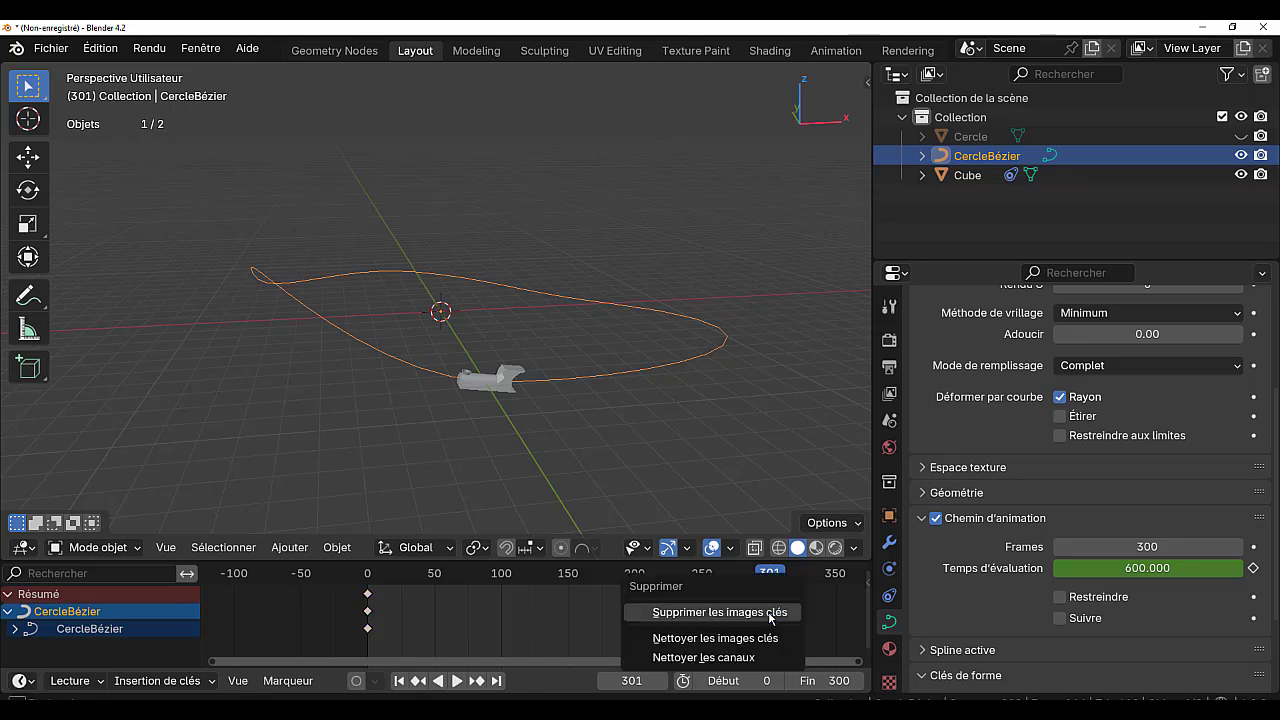
click(771, 614)
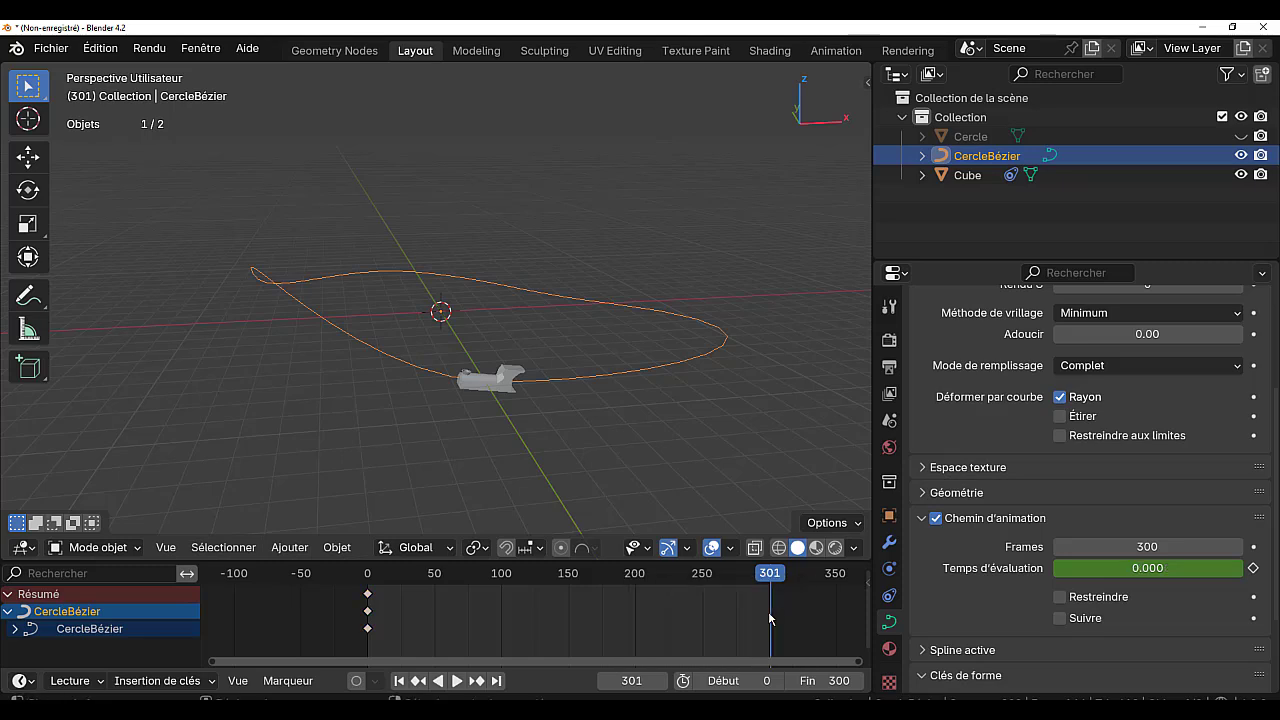
click(1147, 568)
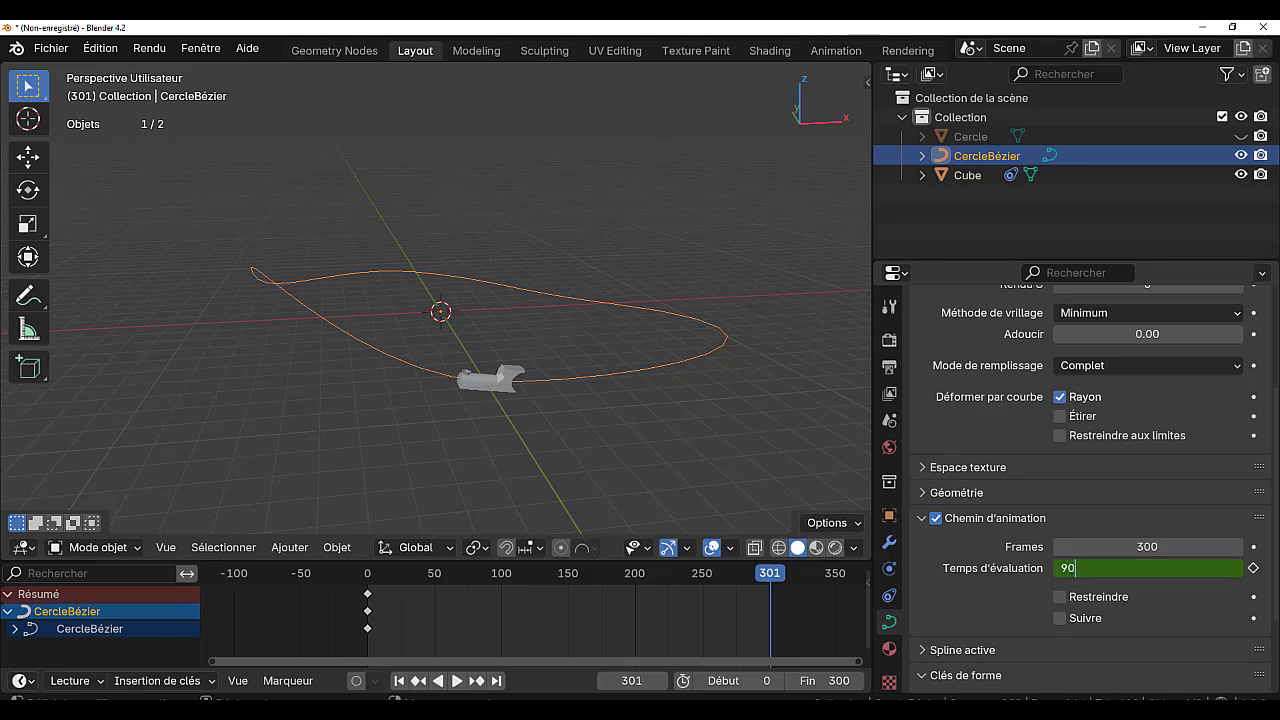
key(Return)
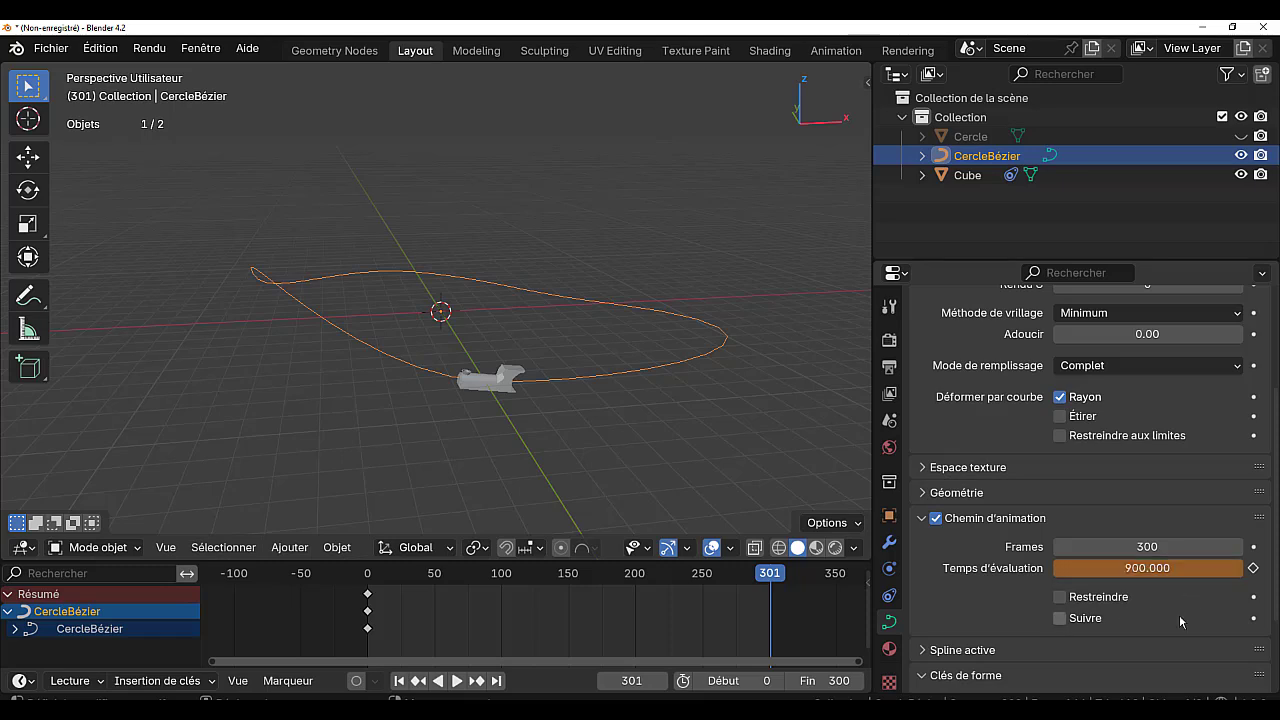
click(1252, 569)
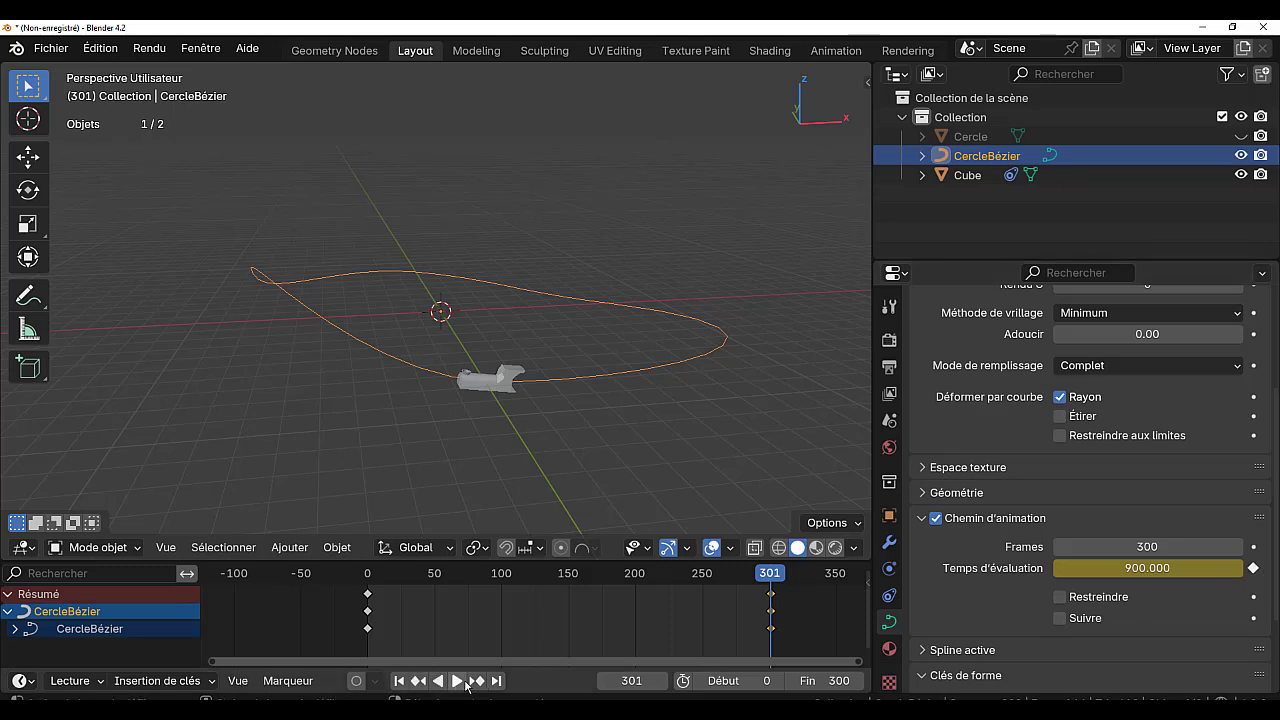
Replay the animation from the first keyframe and scrub to frame 115 to examine the locomotive on the curve
click(418, 680)
click(456, 681)
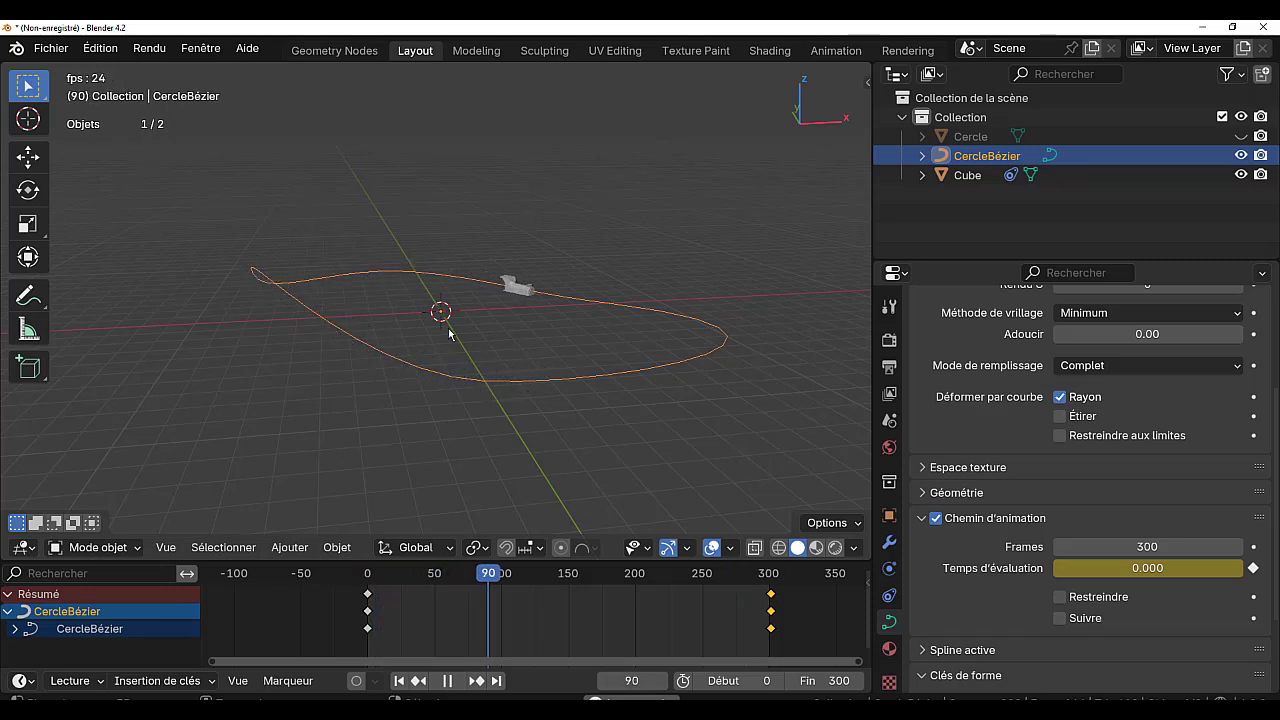
click(447, 681)
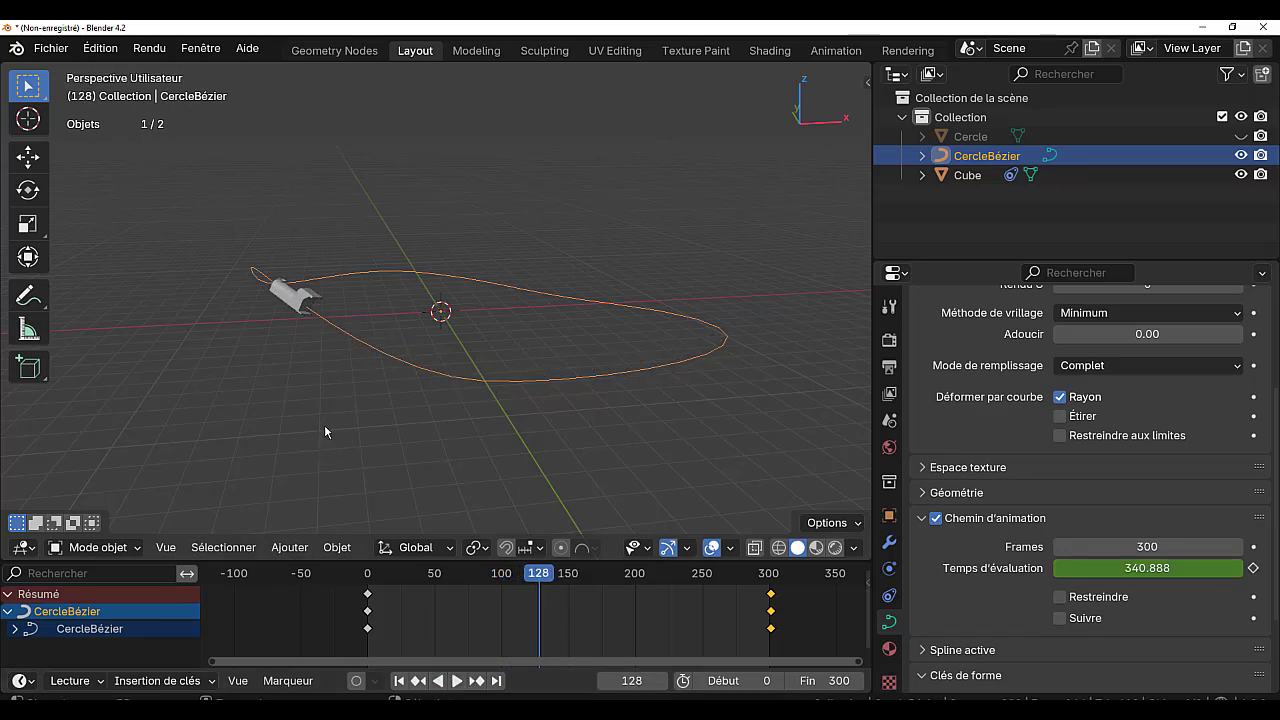
mouse_move(530, 573)
mouse_down()
mouse_move(486, 573)
mouse_move(522, 573)
mouse_up()
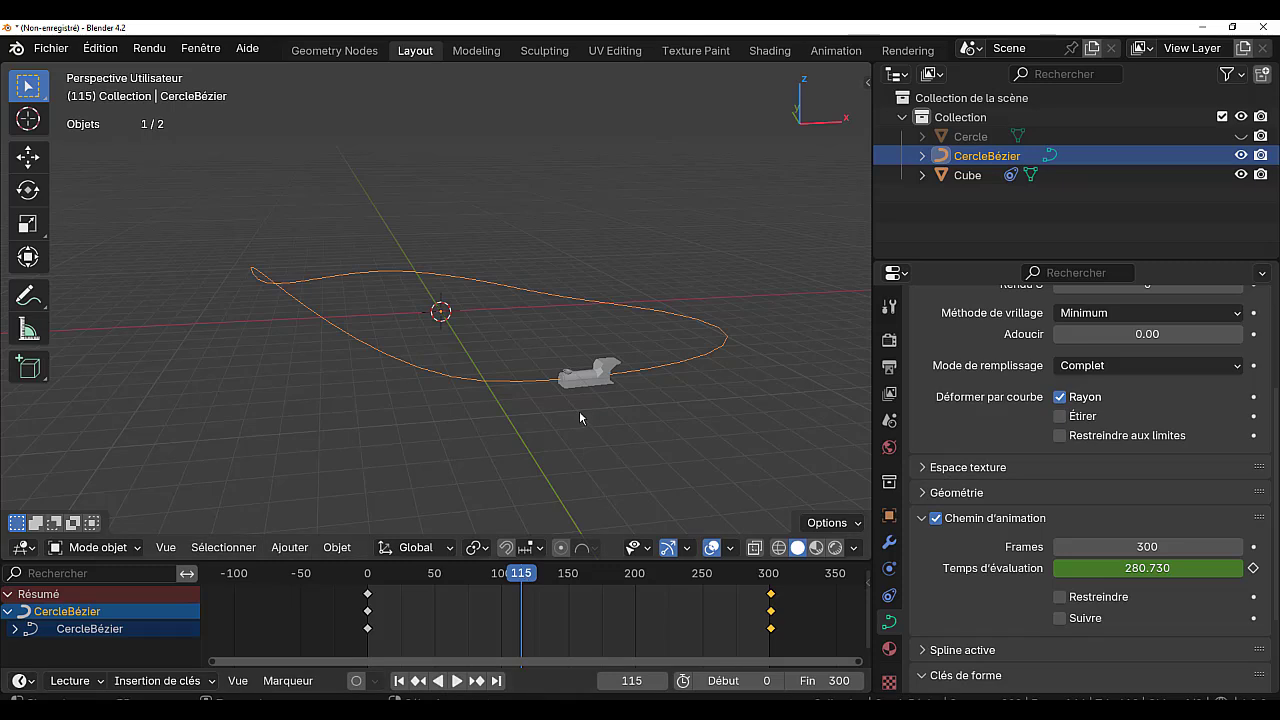
Raise the locomotive (Cube) about 0.06 m along the global Z axis so it sits above the curve
scroll(611, 432, up, 2)
click(686, 436)
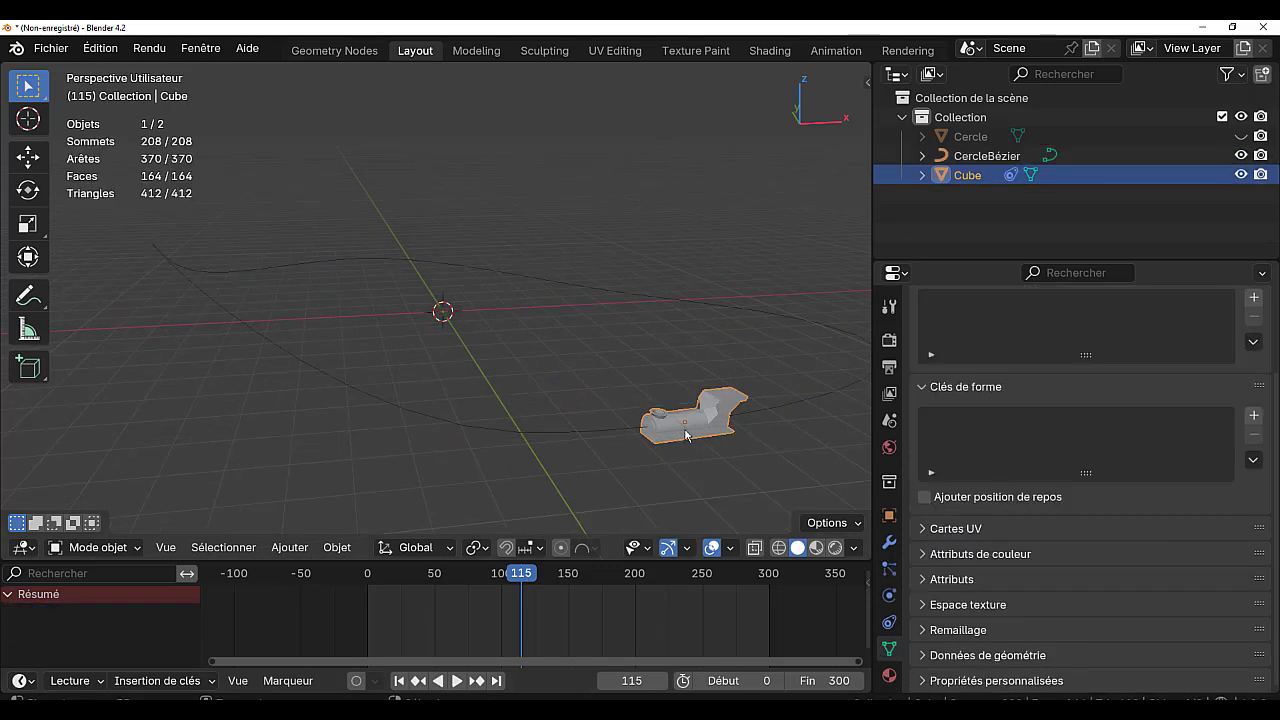
key(g)
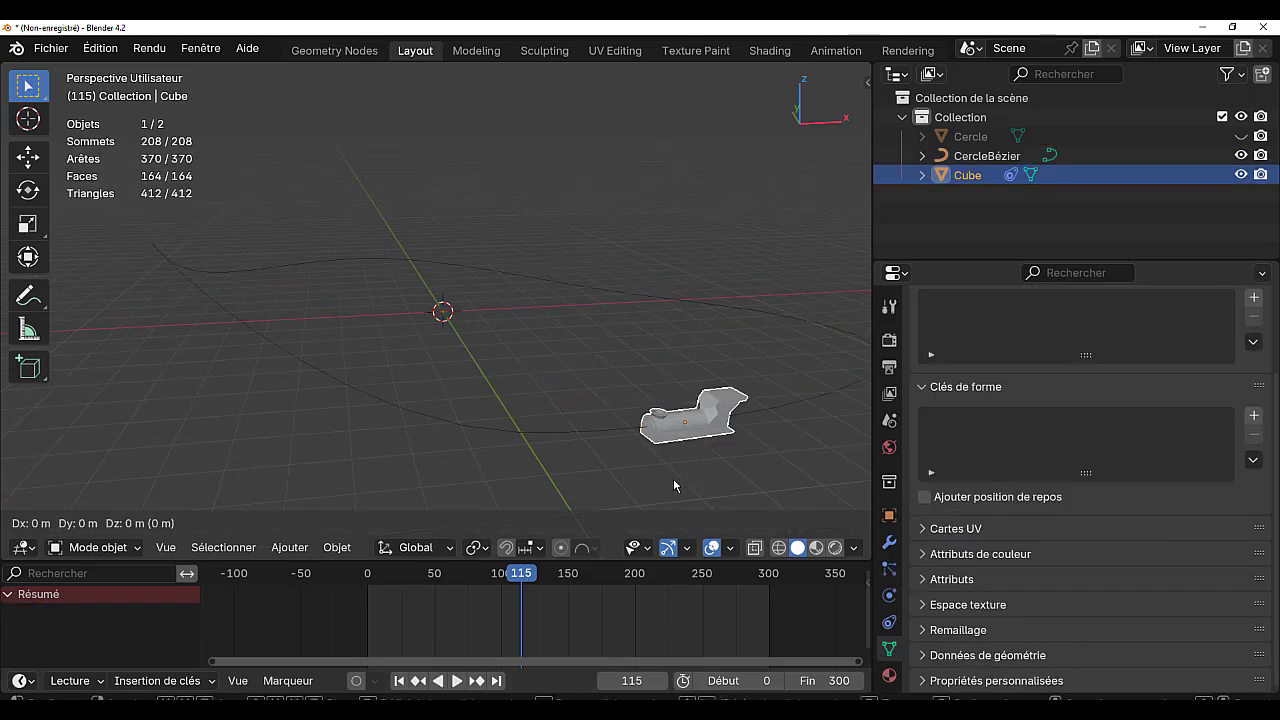
key(z)
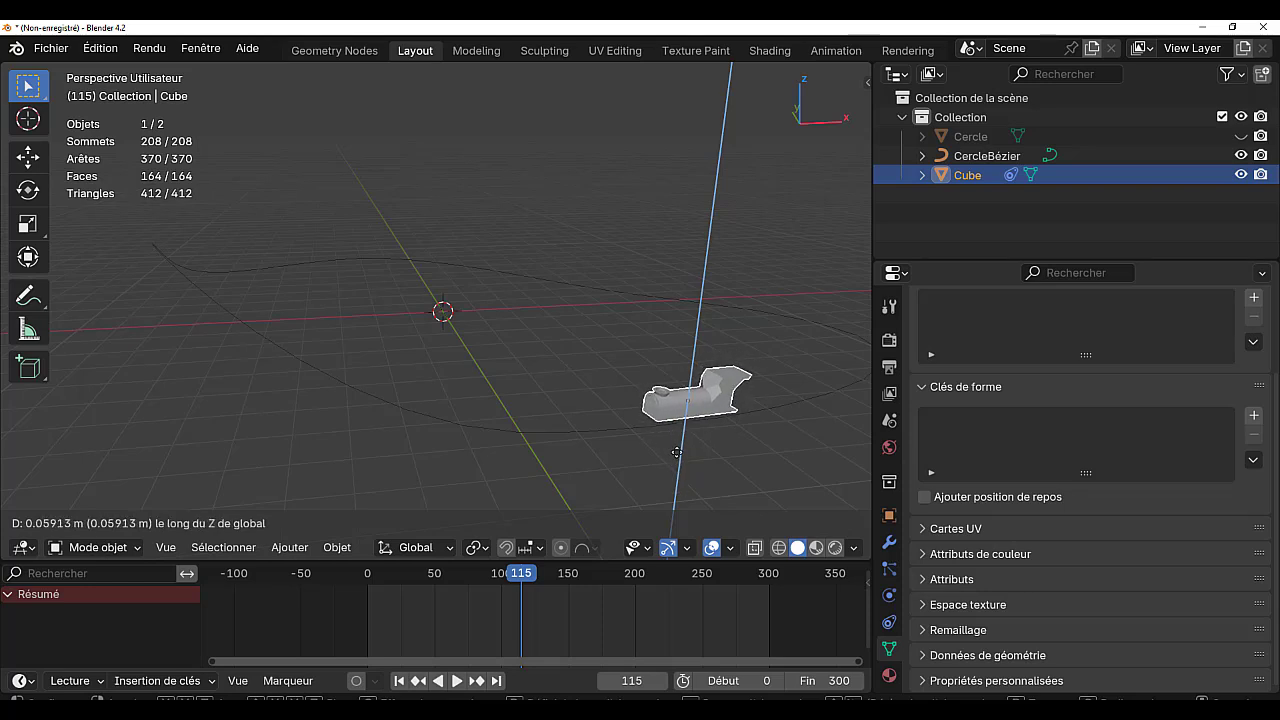
click(677, 453)
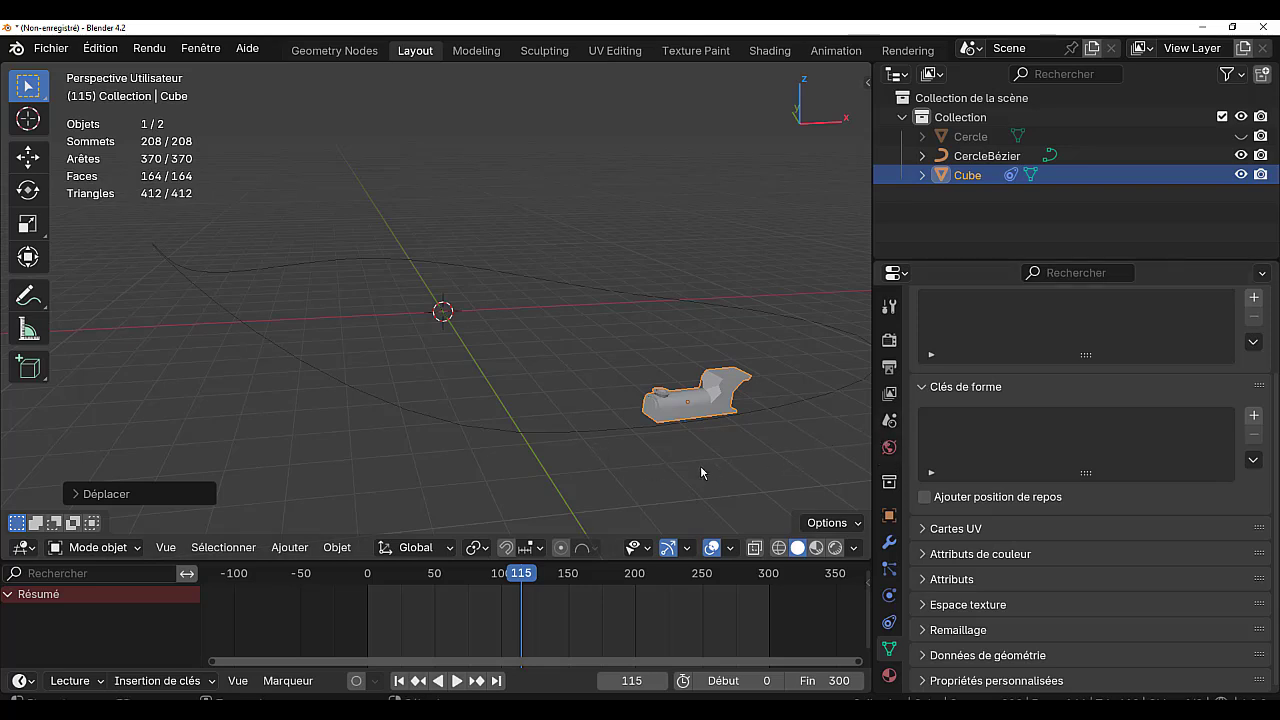
Return to frame 0 and add a cube mesh at the world origin for the first wagon
drag(525, 582, 367, 576)
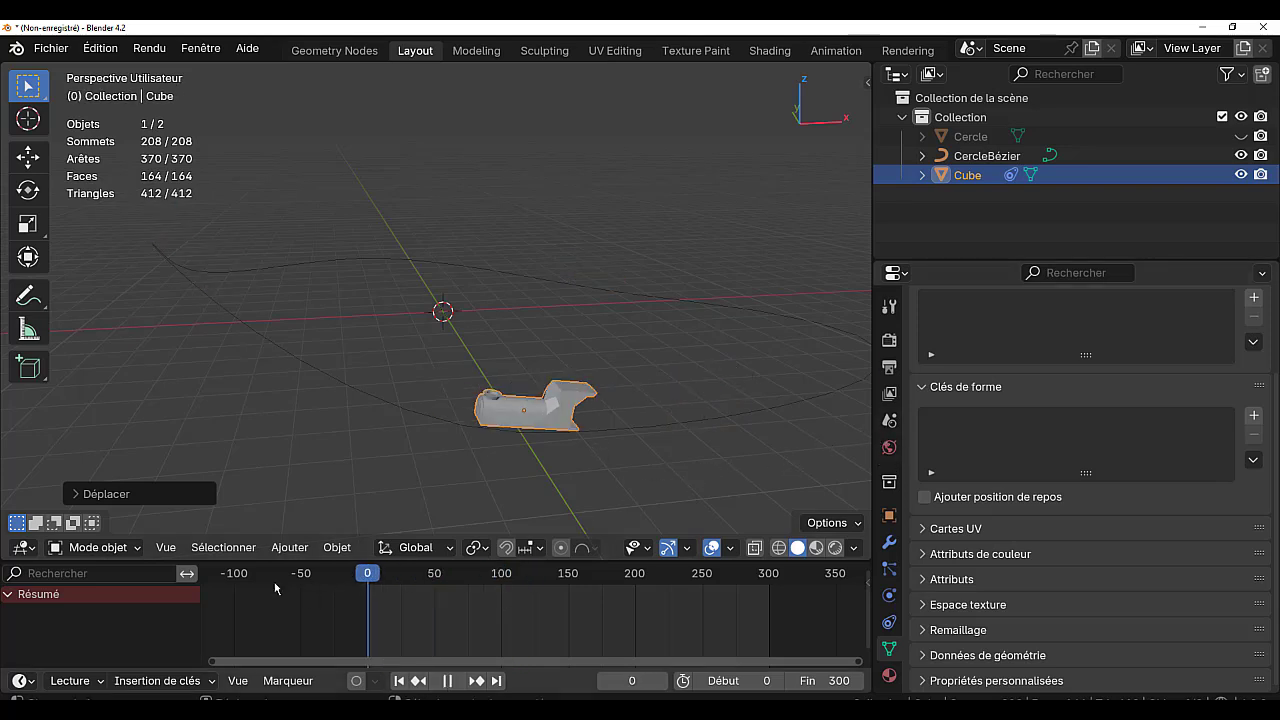
key(KP_7)
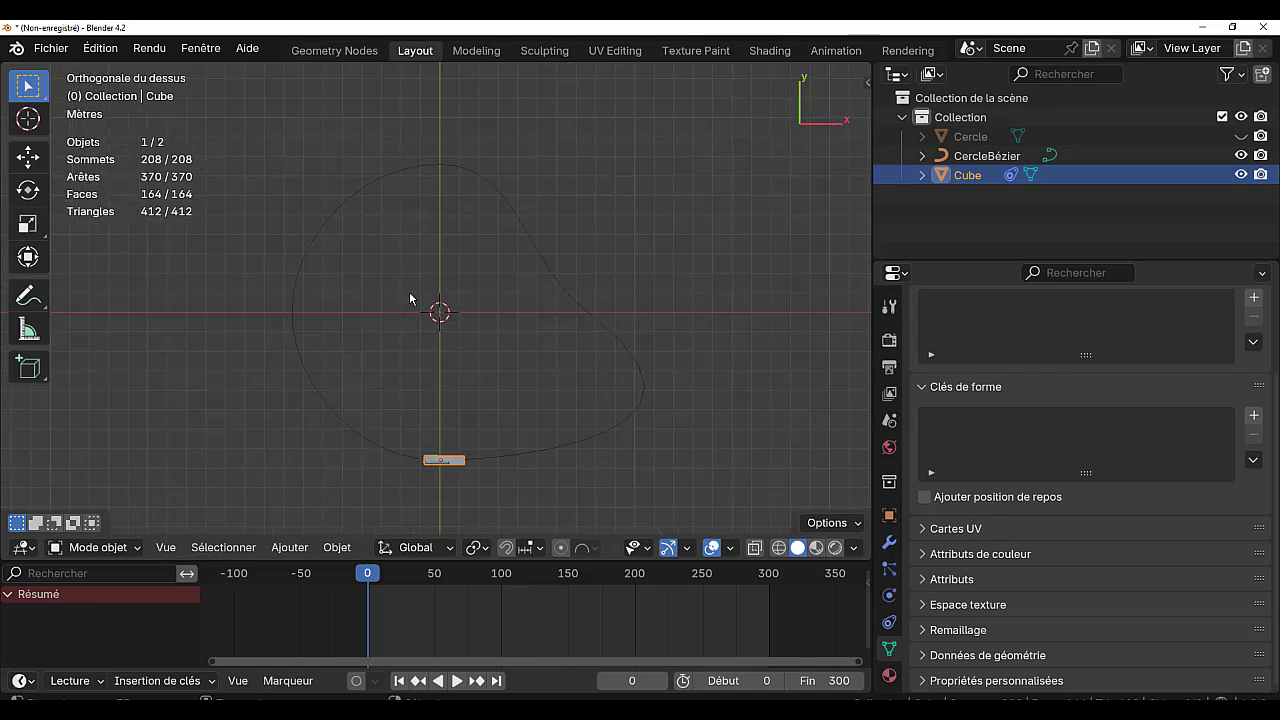
click(284, 549)
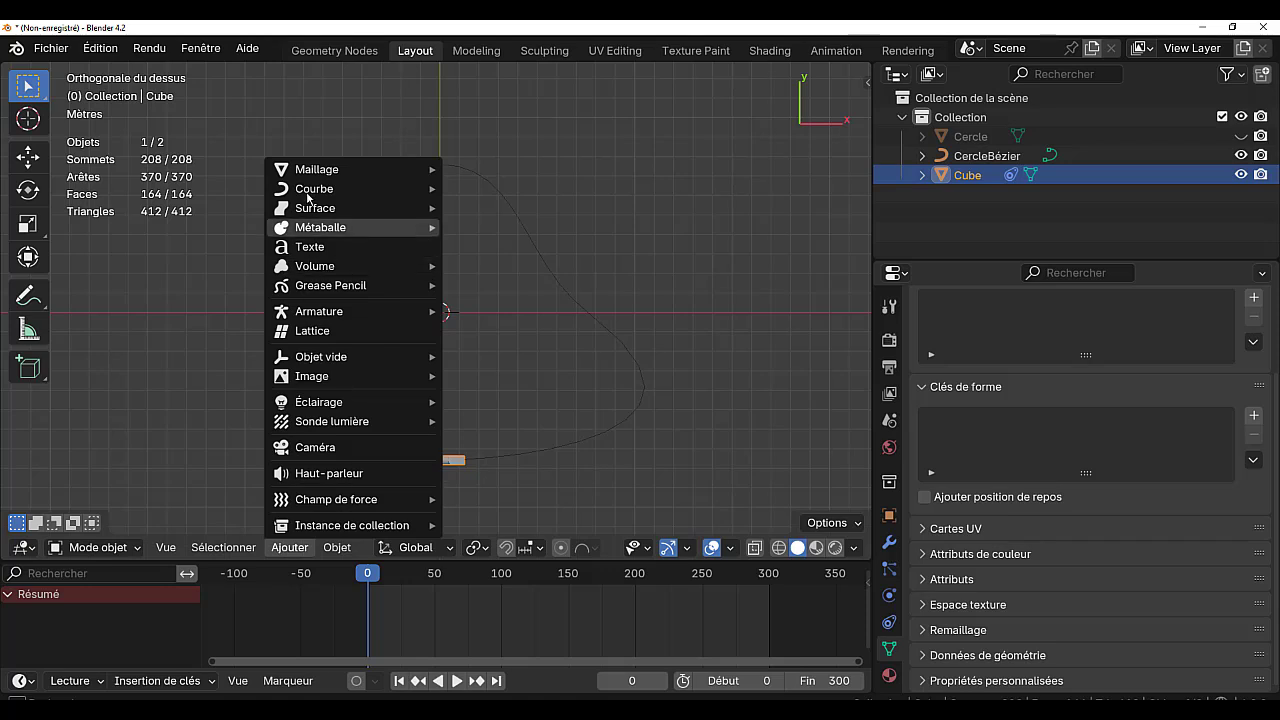
mouse_move(310, 169)
click(488, 188)
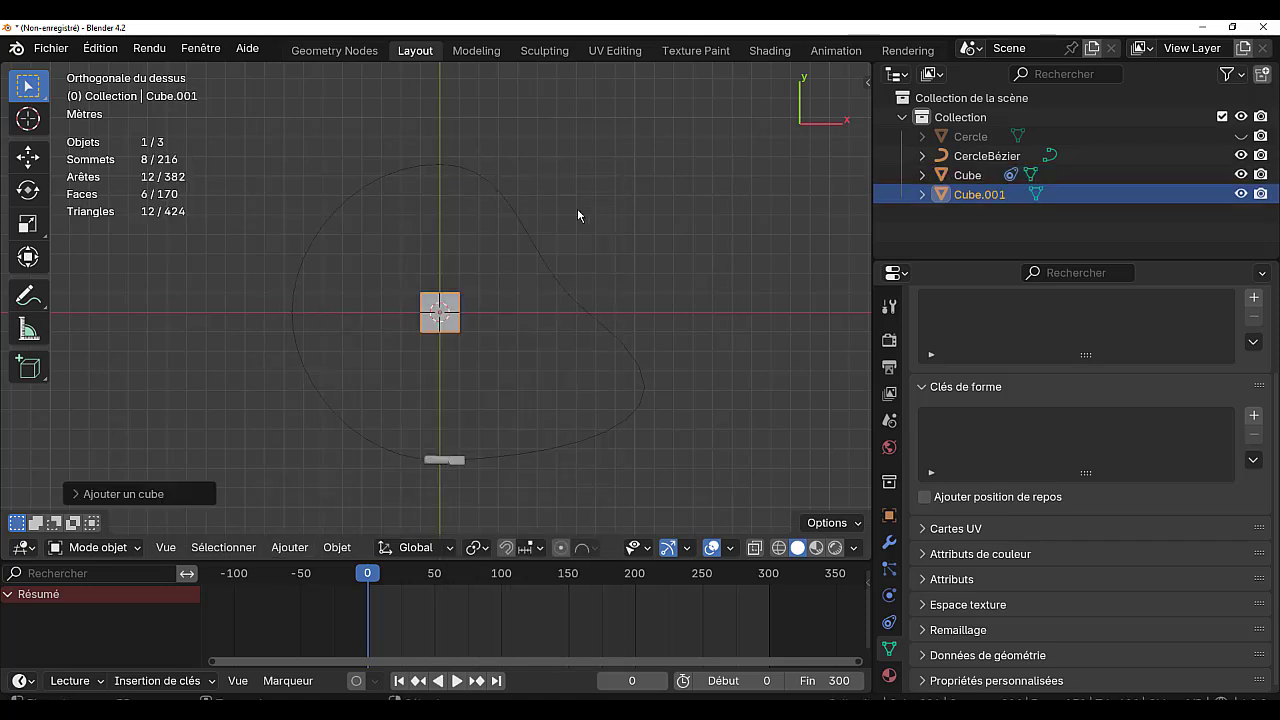
scroll(571, 377, up, 2)
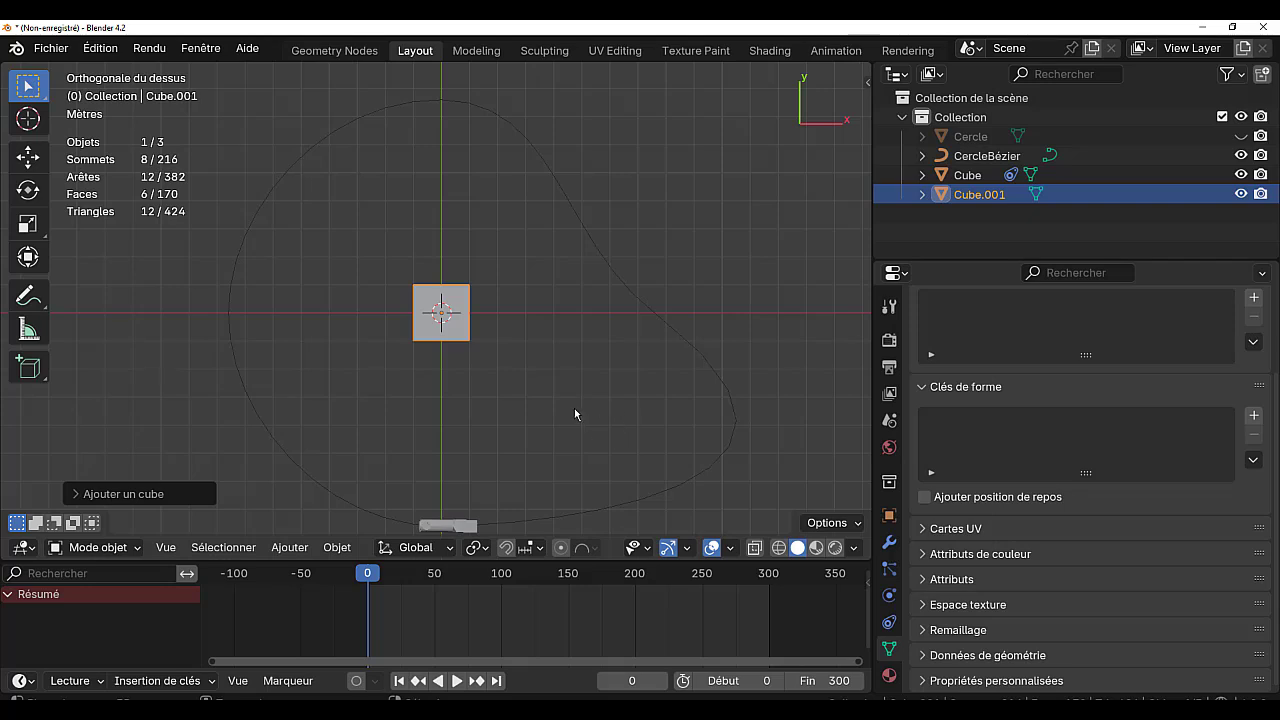
In Edit Mode, scale the new cube to about 0.24, stretch it along global X into a long wagon block, and shrink it by about 0.8
key(Tab)
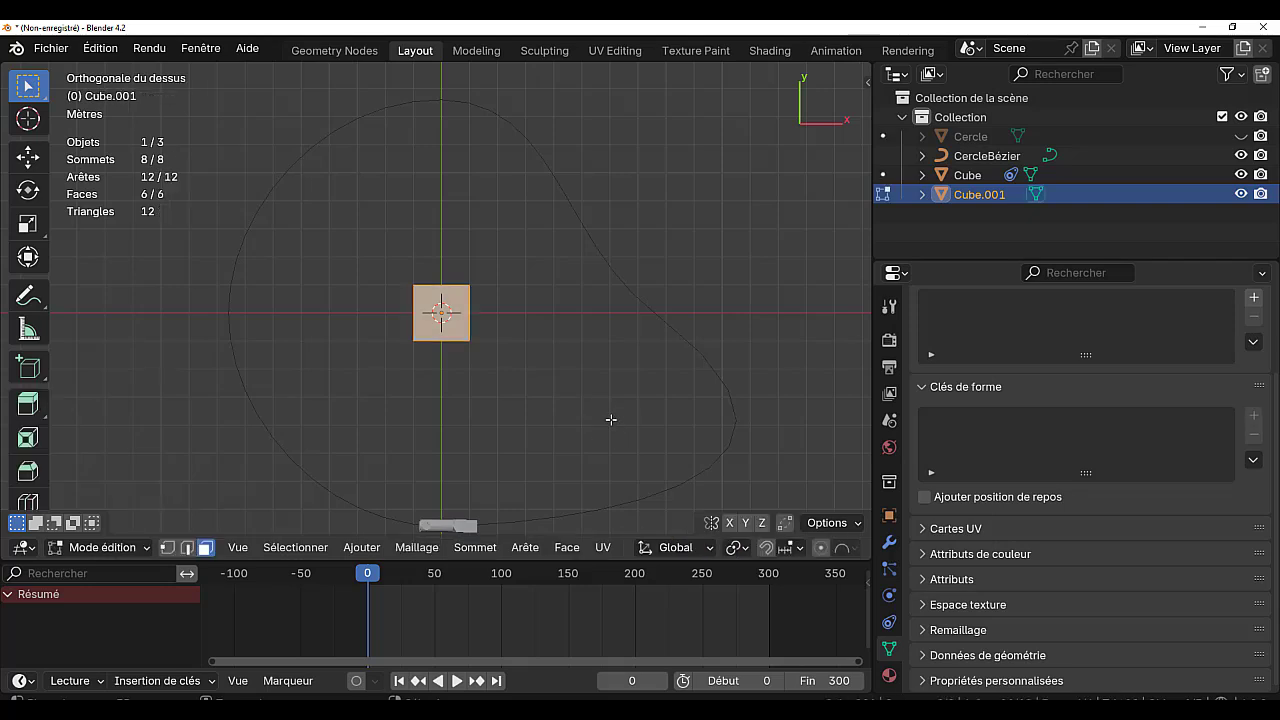
key(s)
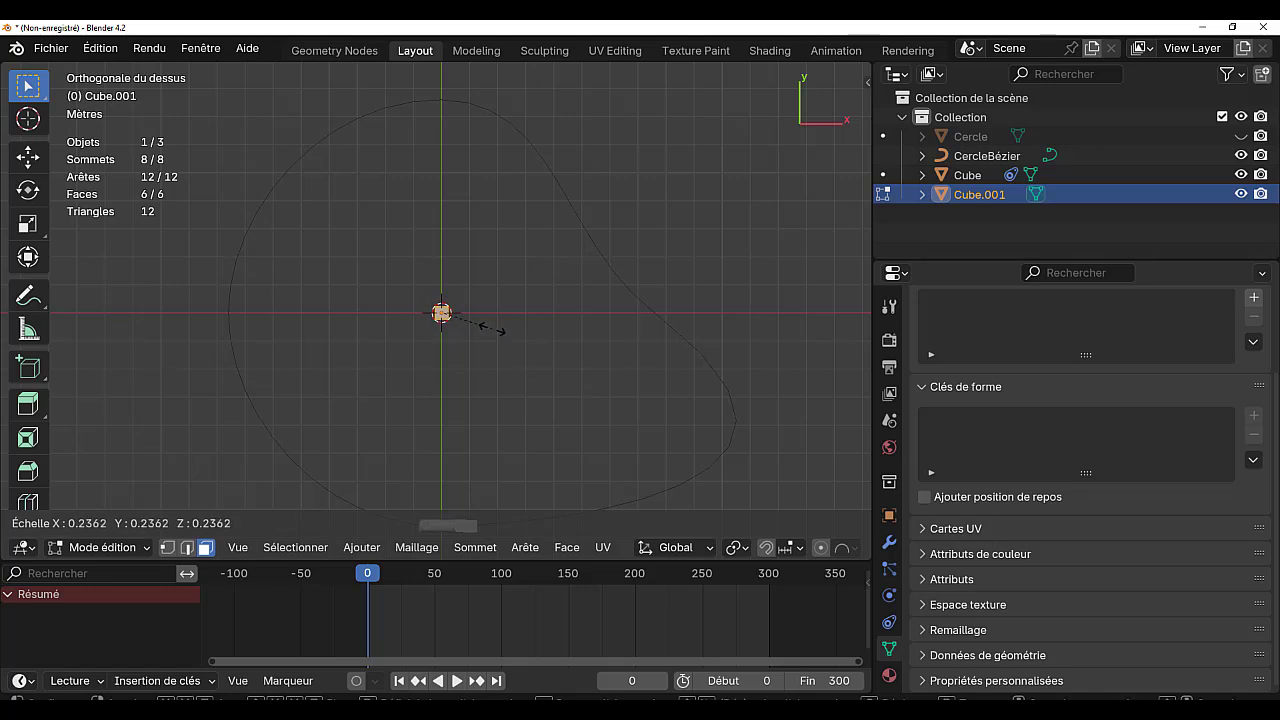
click(493, 328)
key(s)
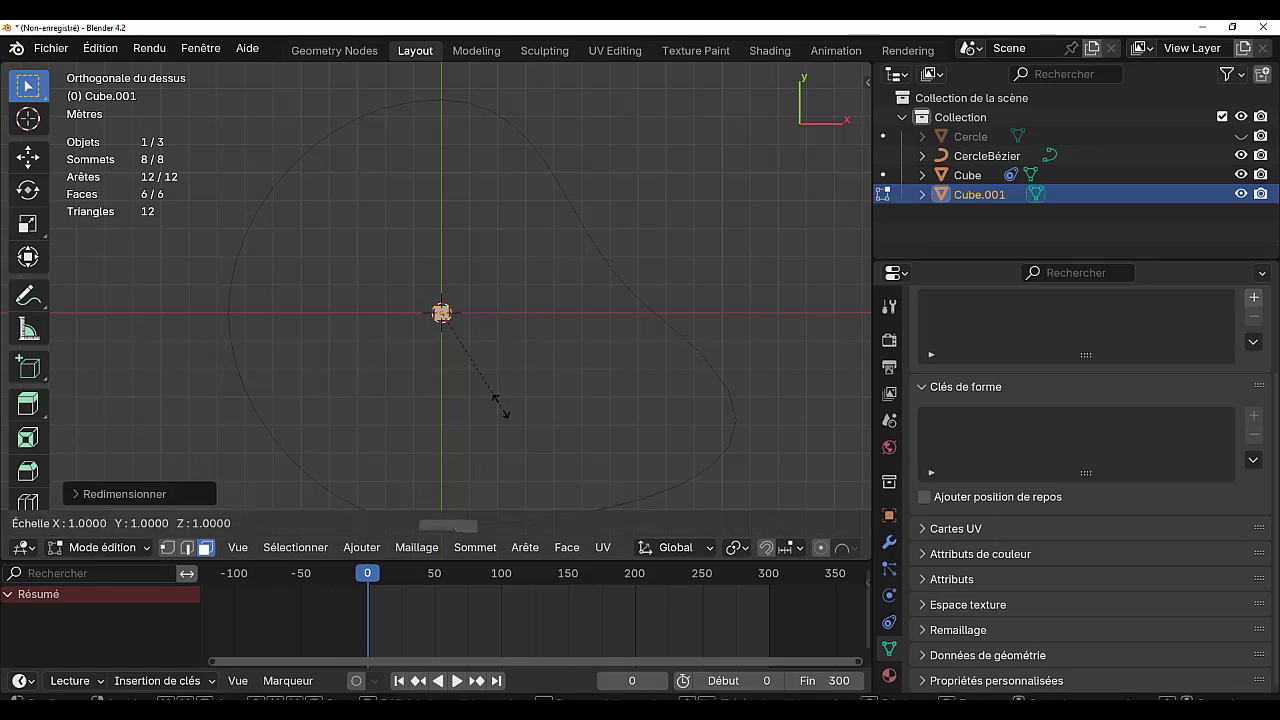
key(x)
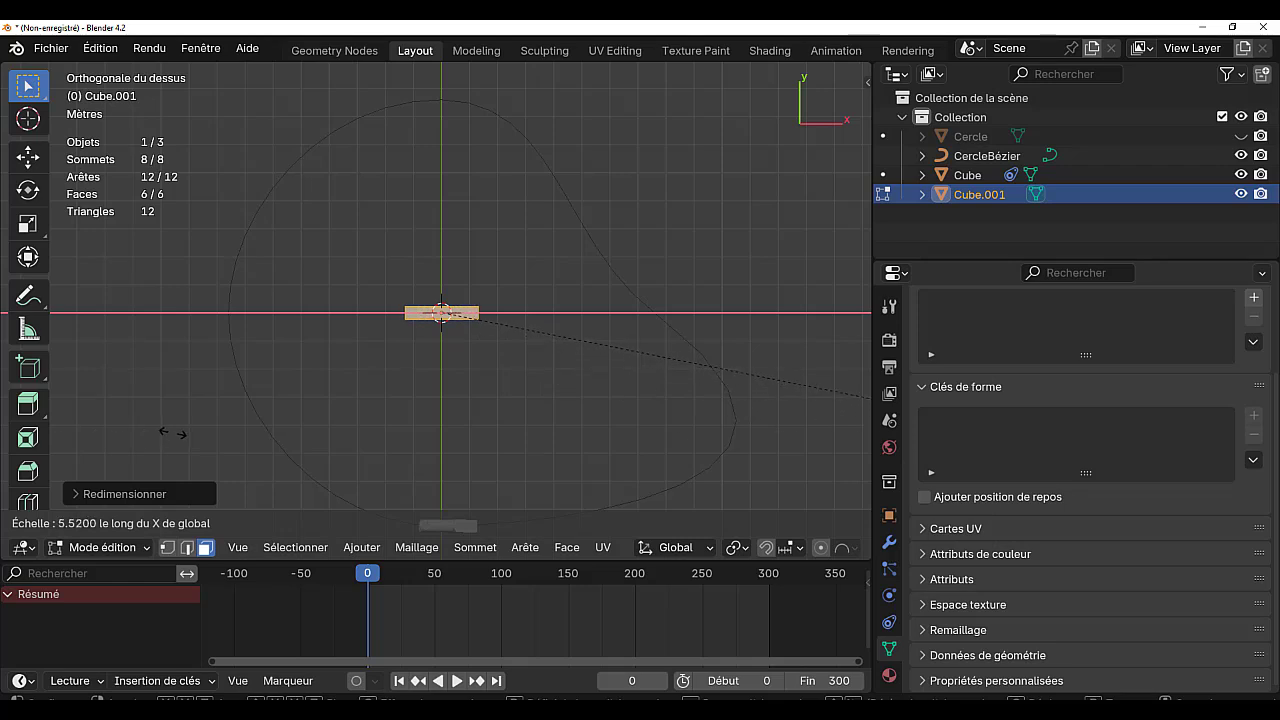
click(92, 440)
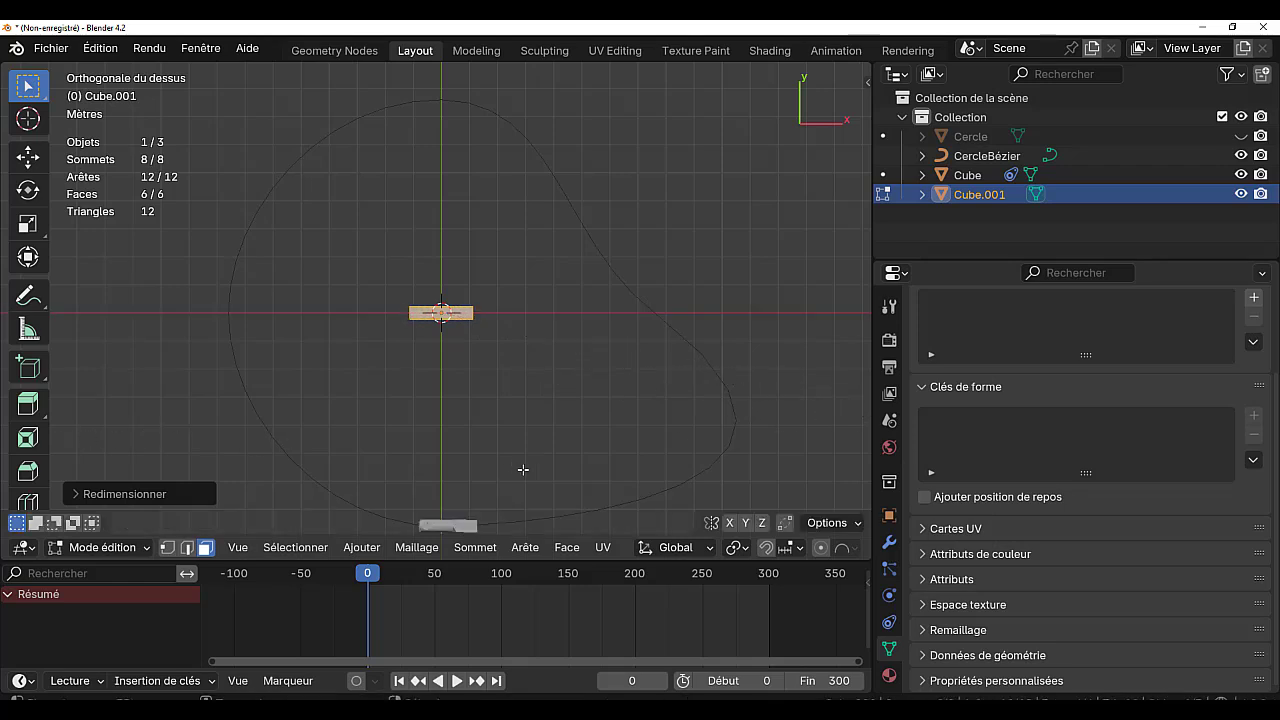
key(s)
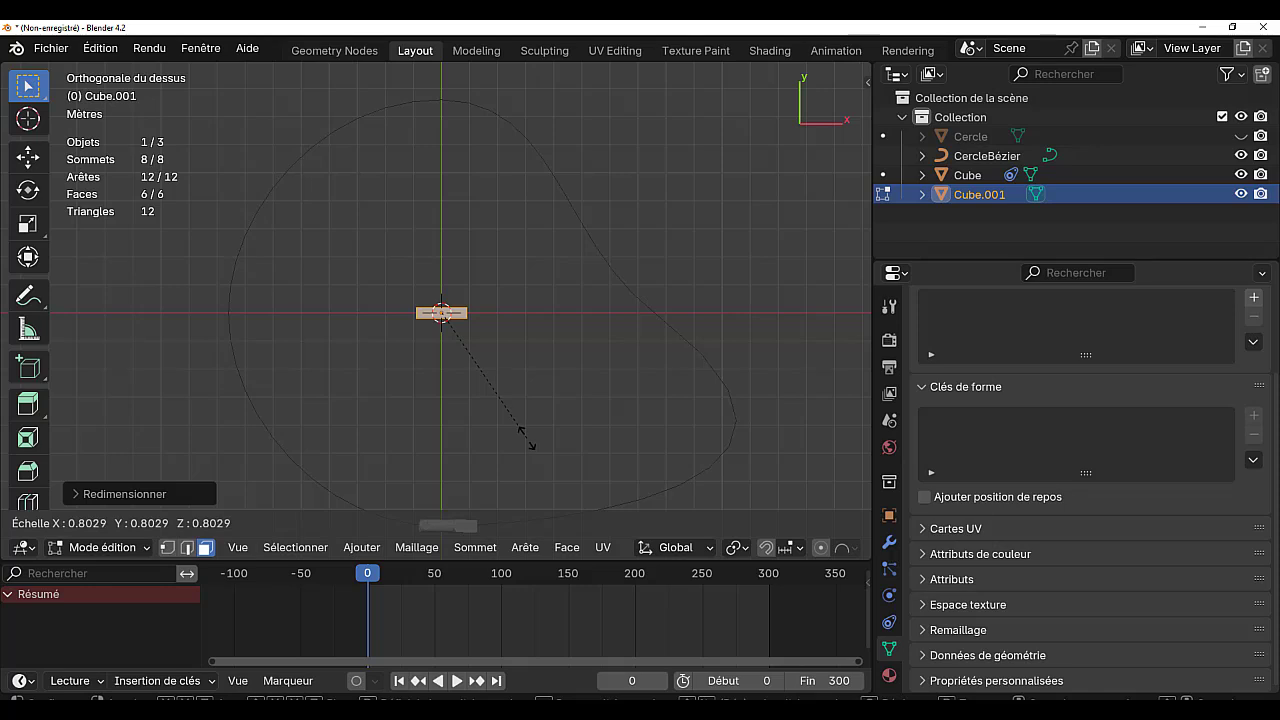
click(517, 450)
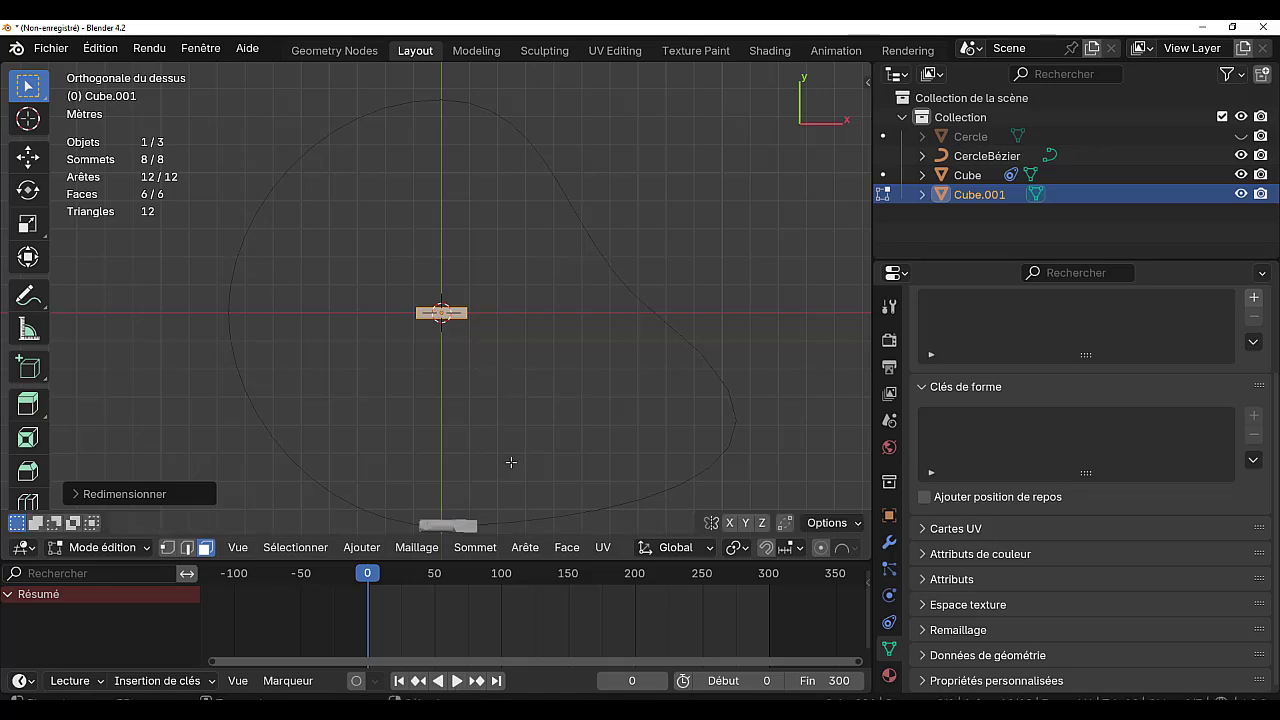
key(Tab)
Give the wagon a Follow Path constraint with forward axis X, Follow Curve enabled and CercleBézier as target
shift+middle_drag(498, 465, 536, 412)
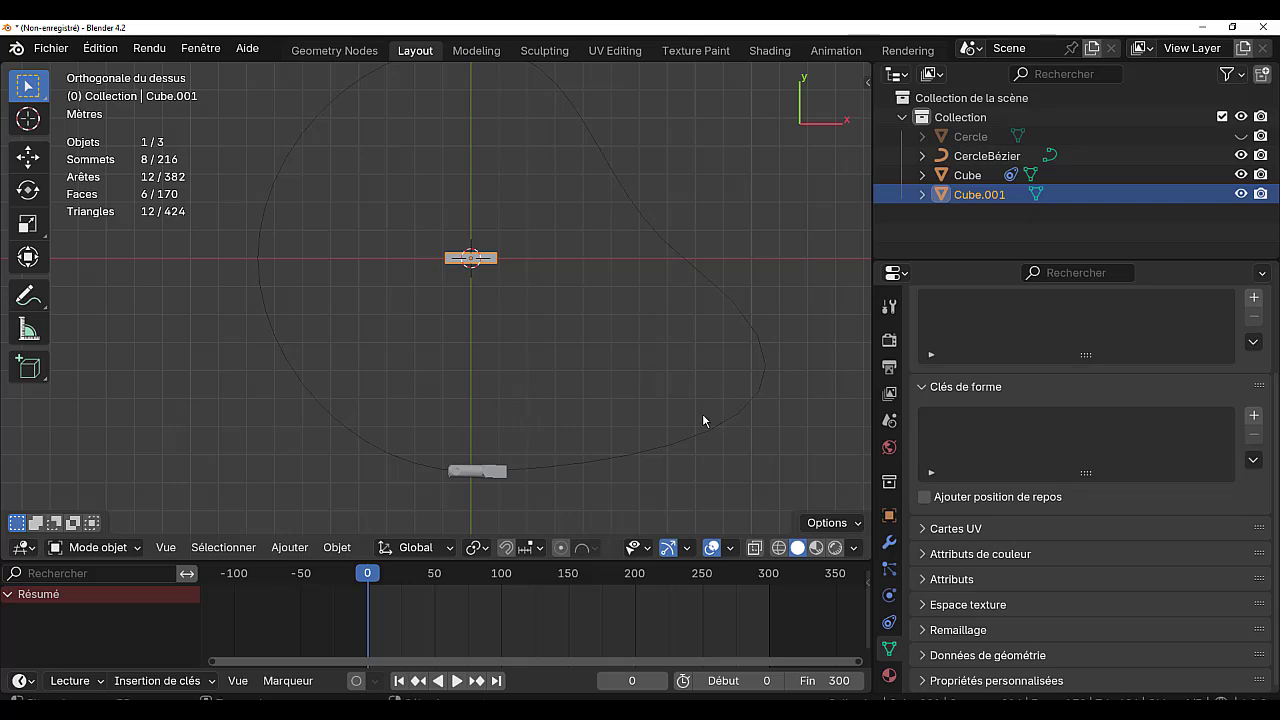
scroll(893, 605, down, 2)
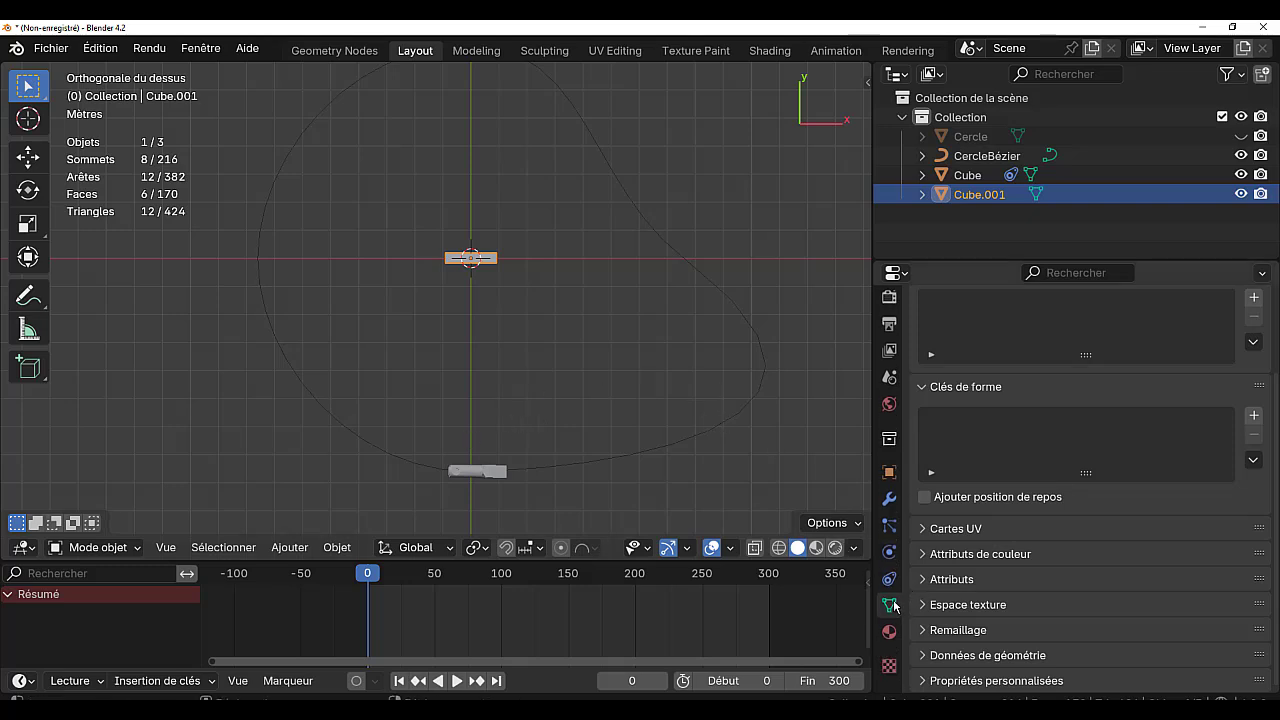
click(891, 581)
click(1078, 340)
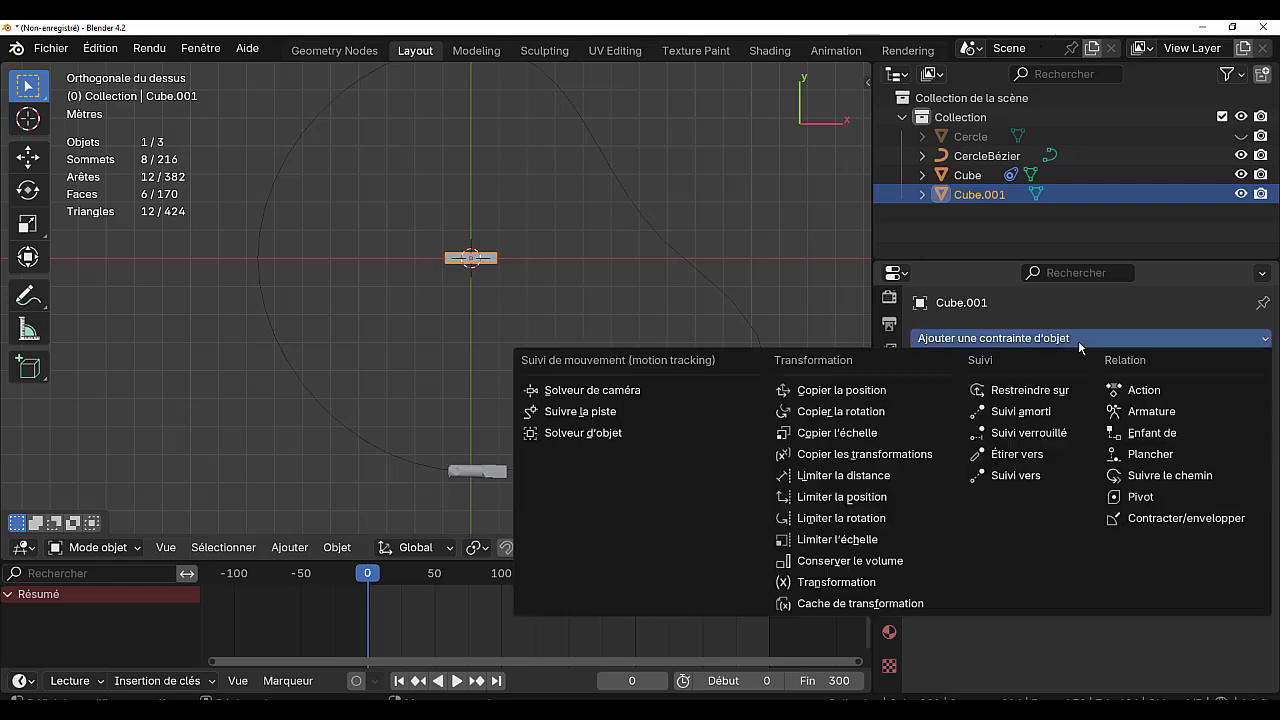
click(1160, 480)
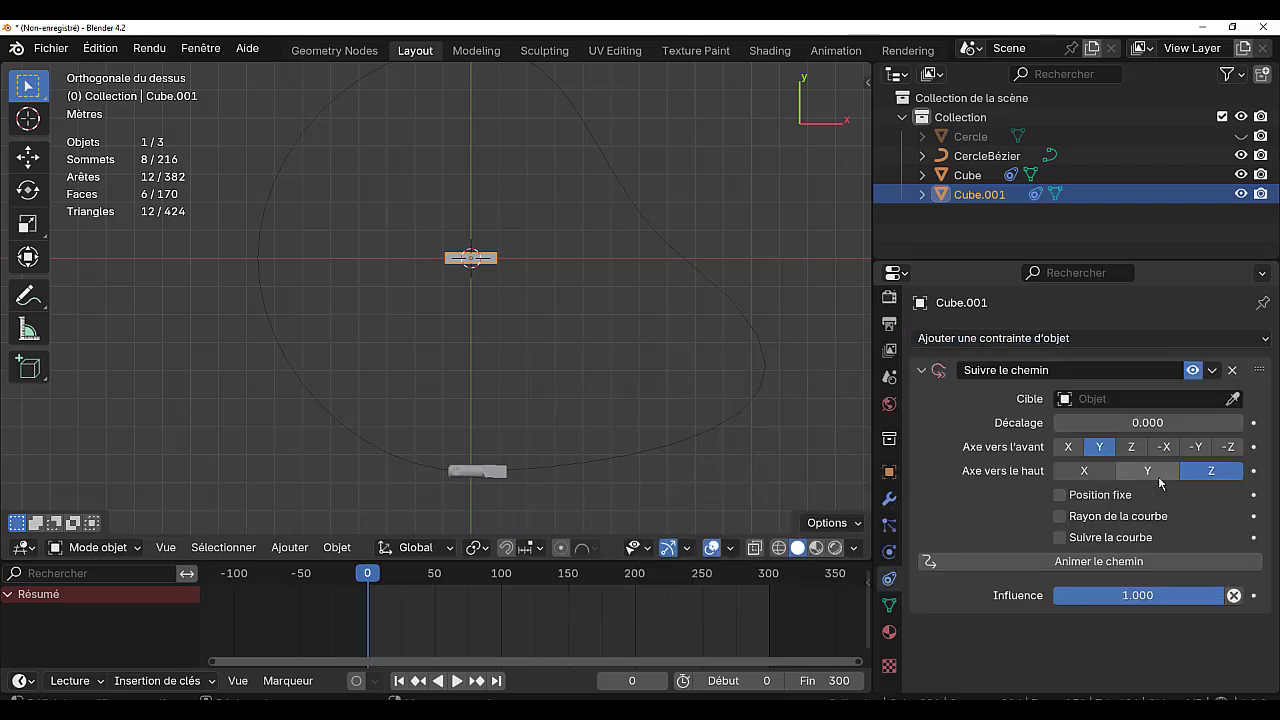
click(1070, 448)
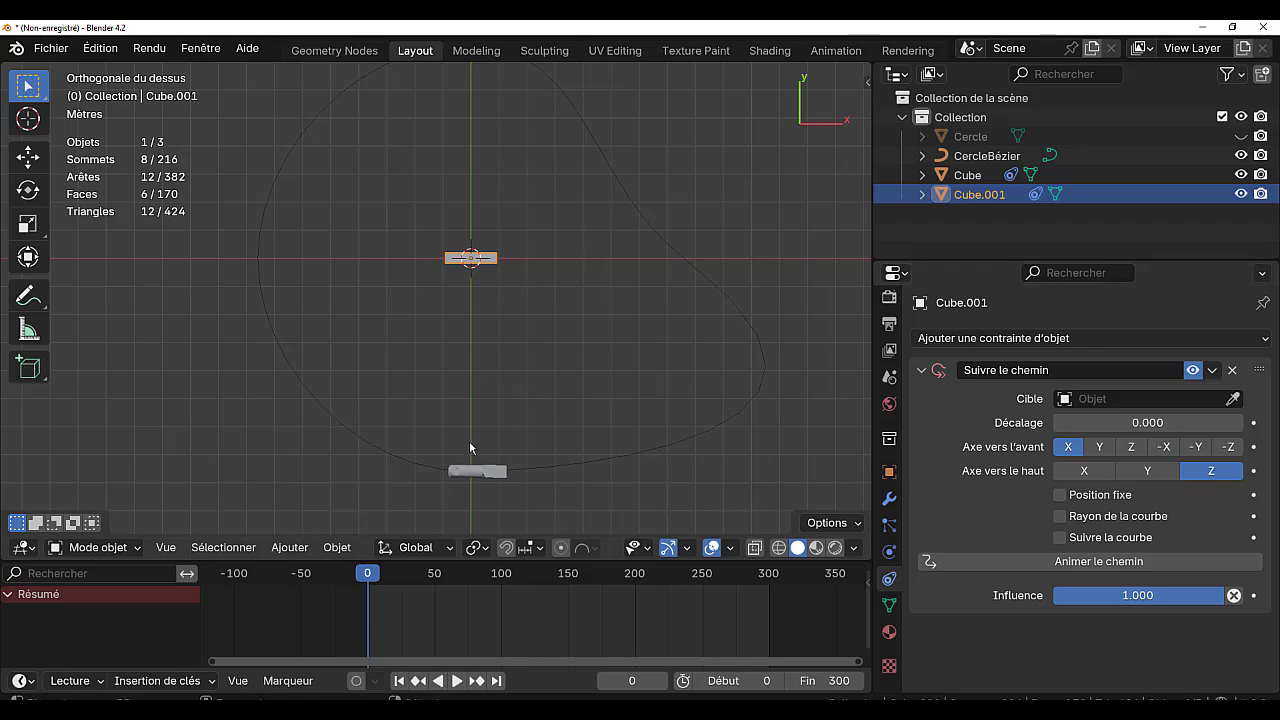
click(1059, 538)
click(1140, 398)
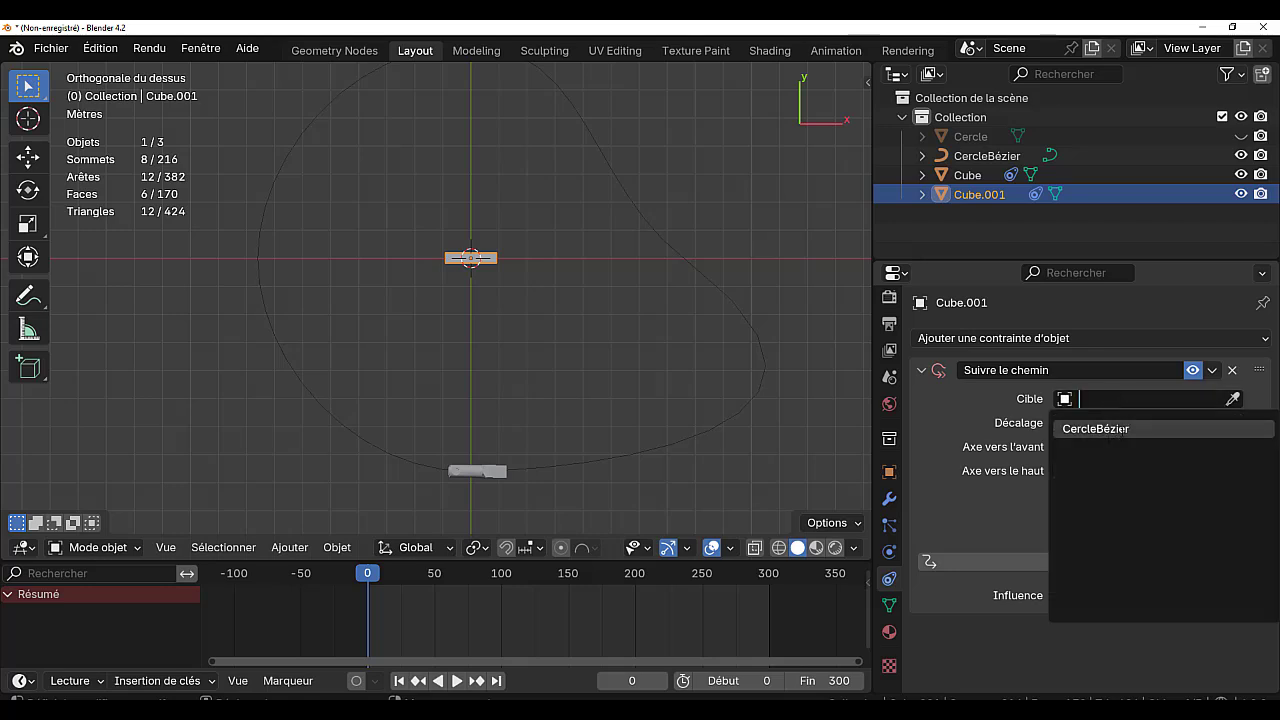
click(1113, 430)
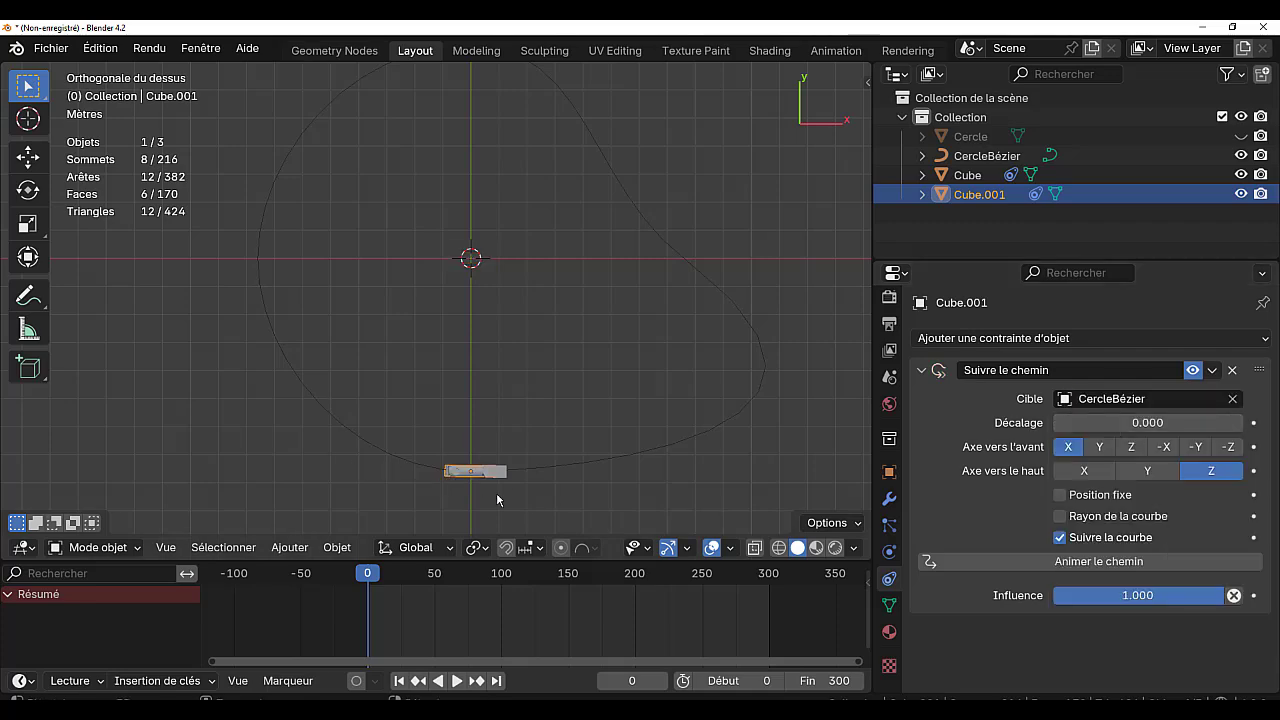
Set the wagon's Follow Path offset to 11.4 so it sits directly behind the locomotive
scroll(529, 500, up, 2)
middle_drag(541, 476, 534, 311)
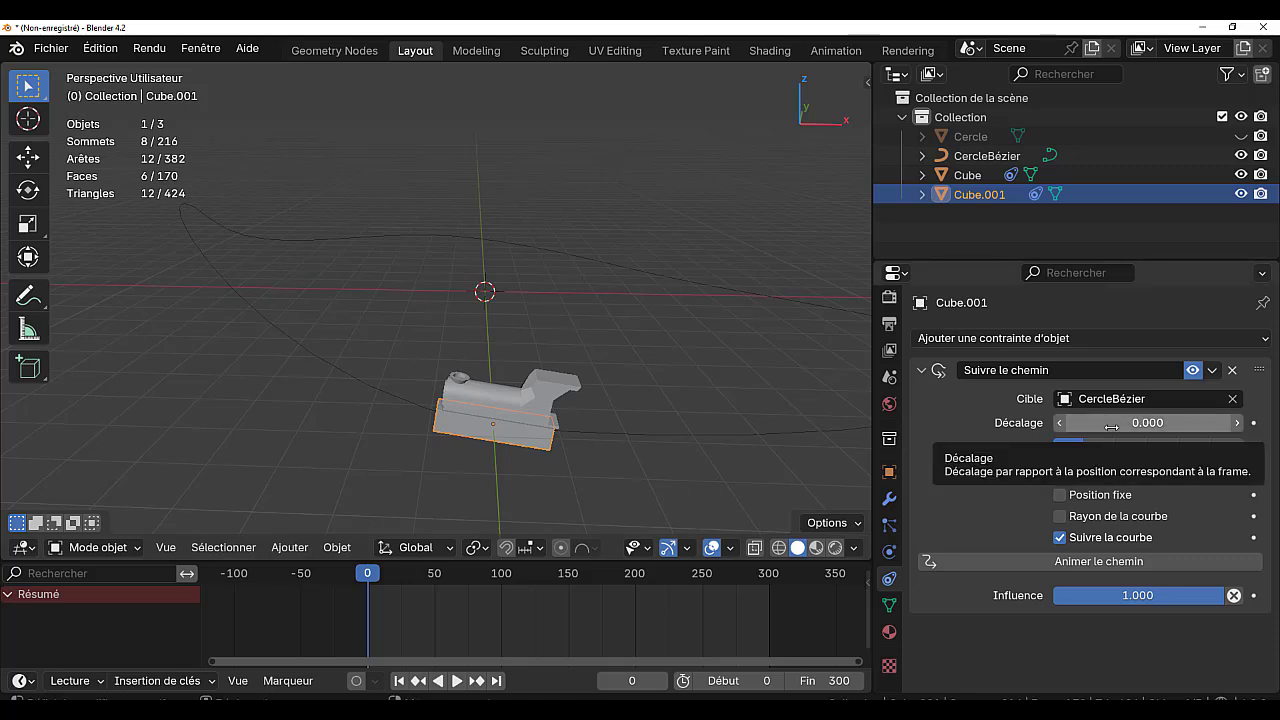
drag(1125, 423, 1175, 423)
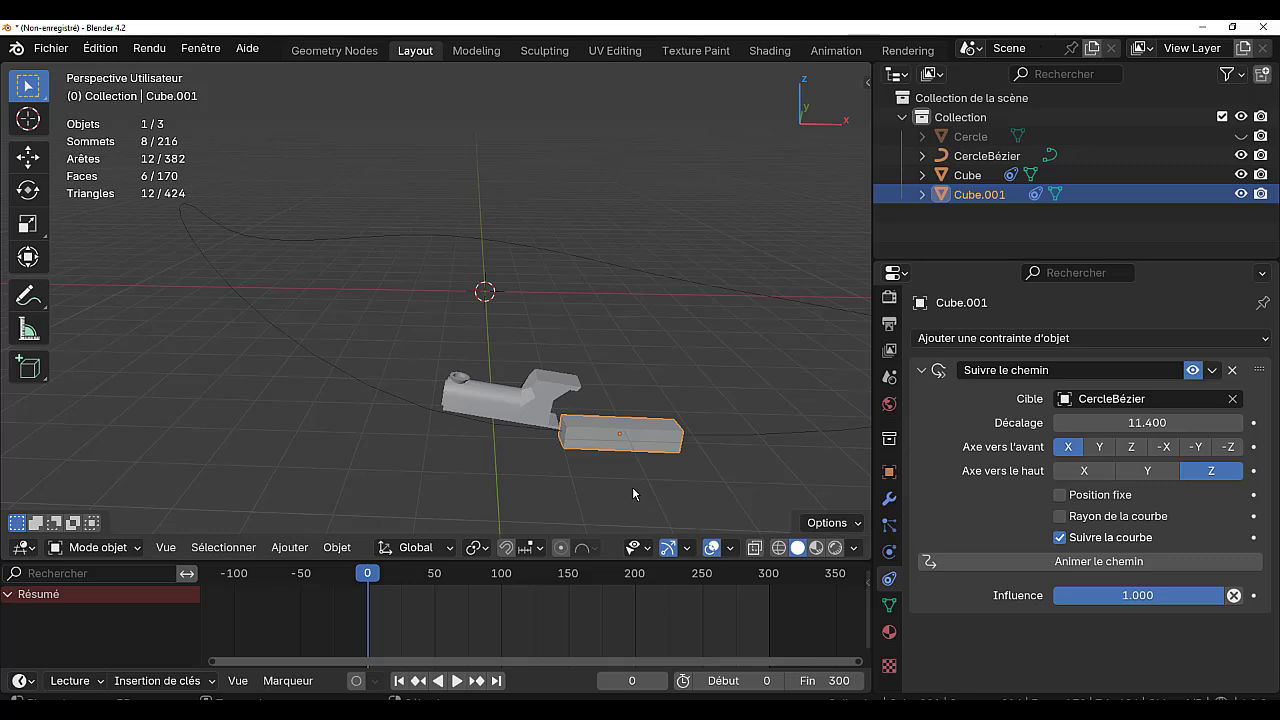
Raise the wagon about 0.05 m in total along global Z so it sits above the curve behind the locomotive
key(g)
key(z)
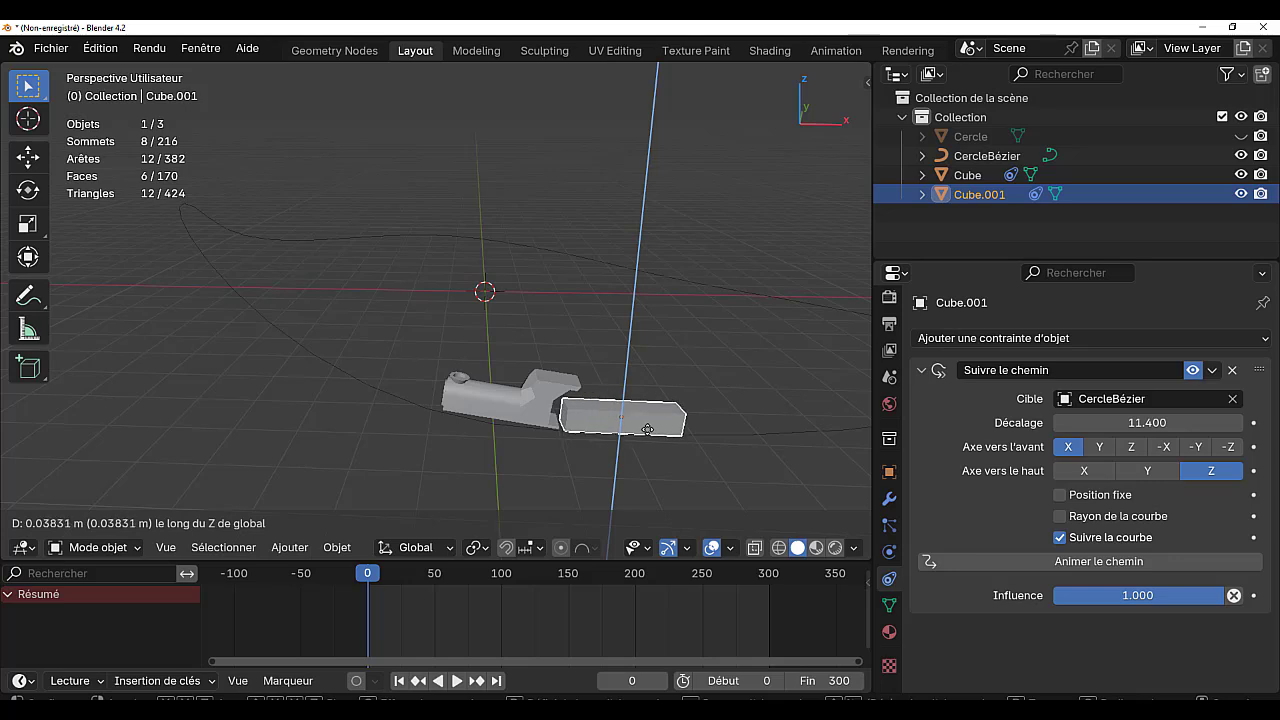
click(648, 429)
key(KP_1)
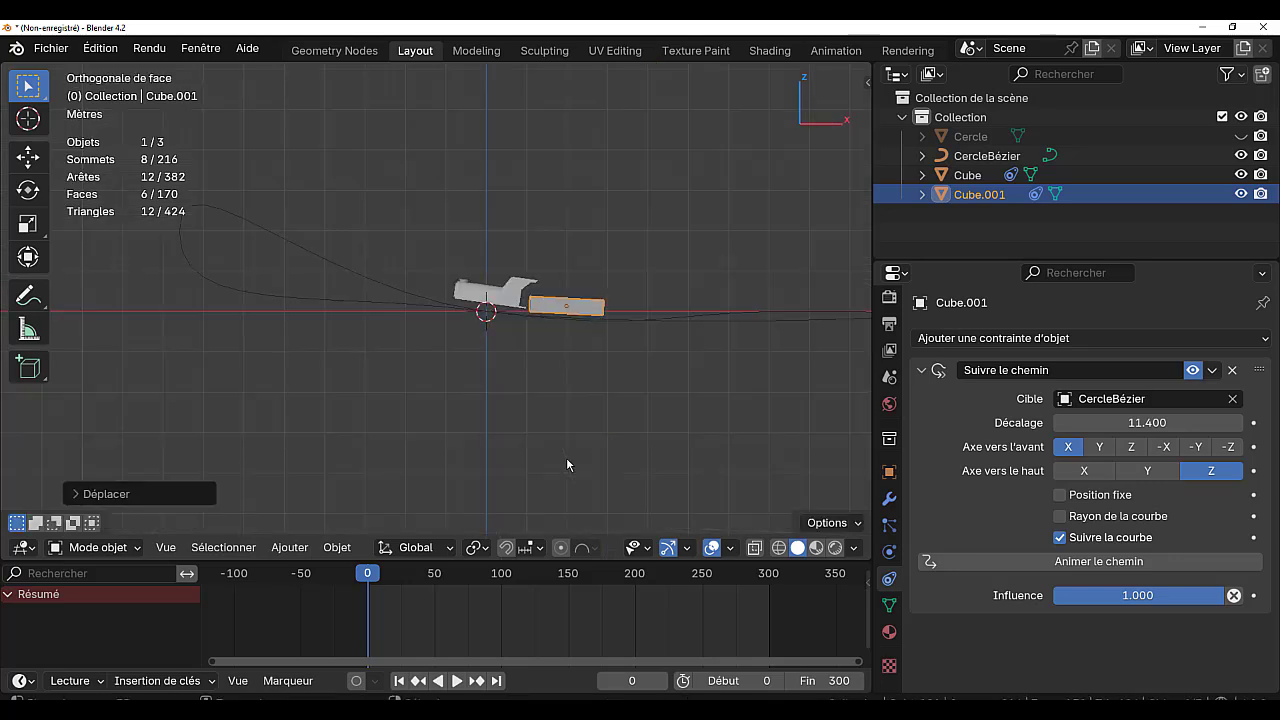
scroll(646, 371, up, 3)
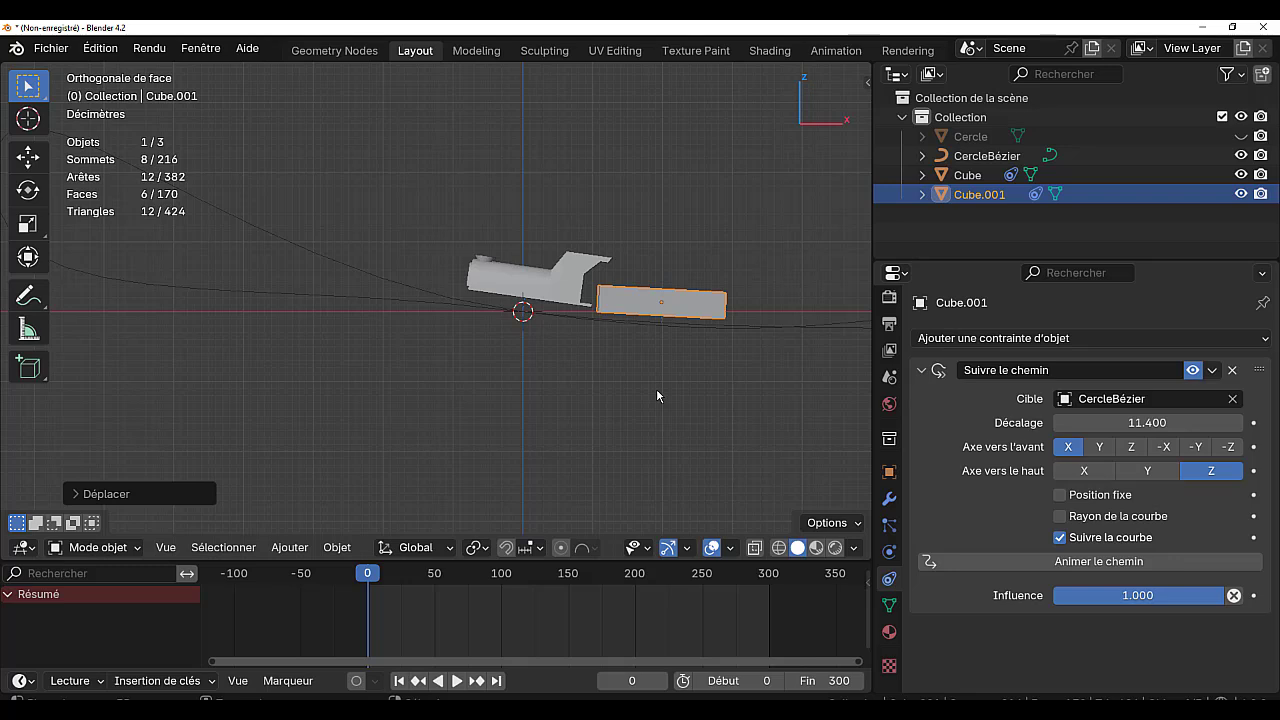
key(g)
key(z)
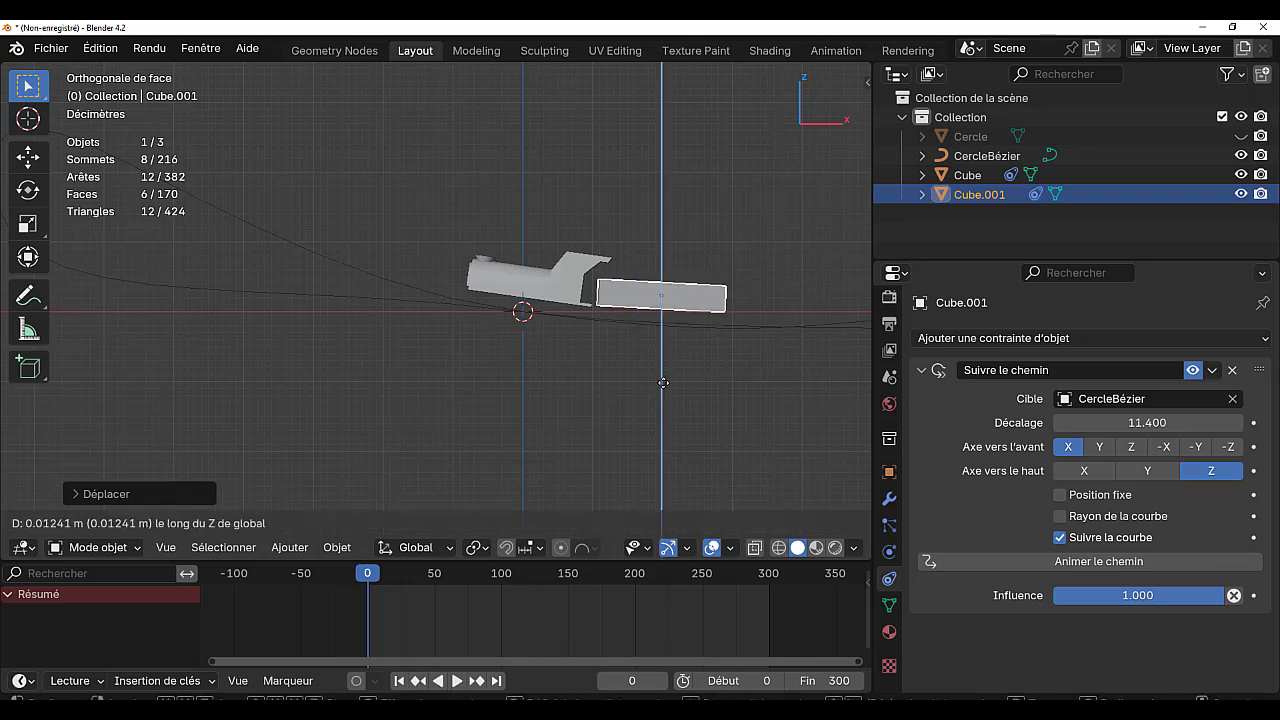
click(664, 385)
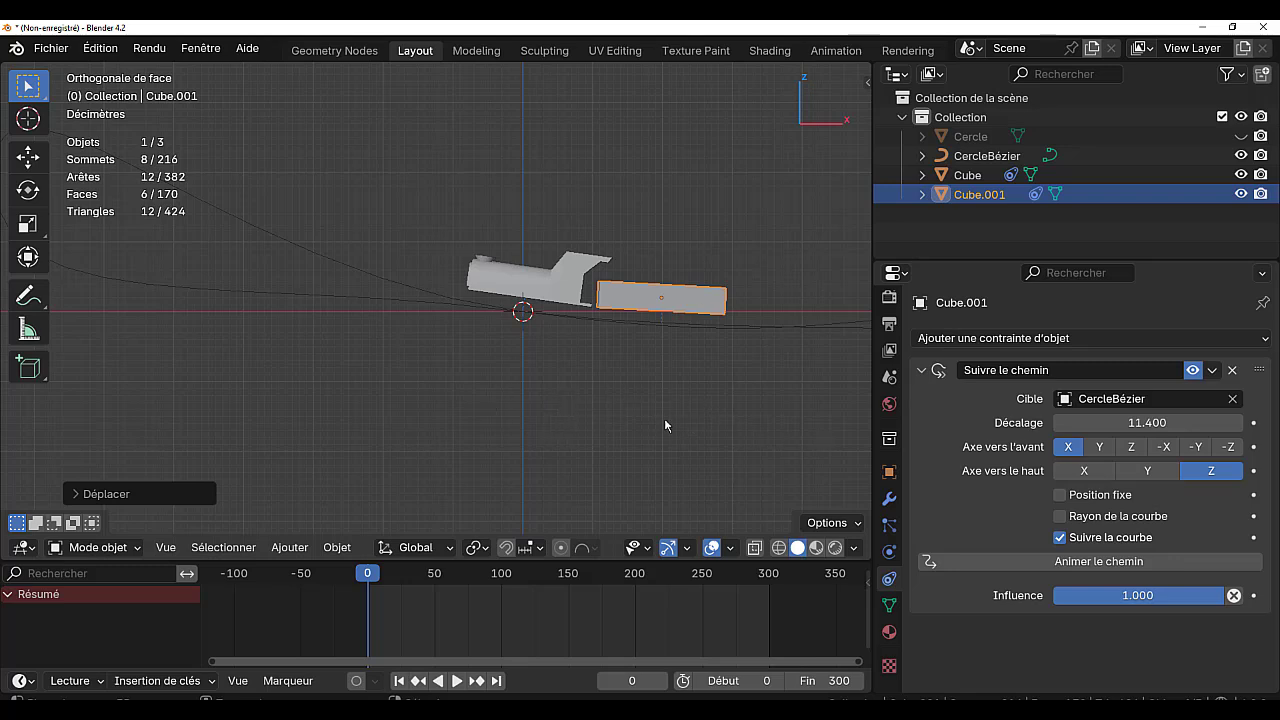
Duplicate the wagon in place and set the copy's Follow Path offset to about 22 to put it behind the first wagon
middle_drag(586, 400, 694, 319)
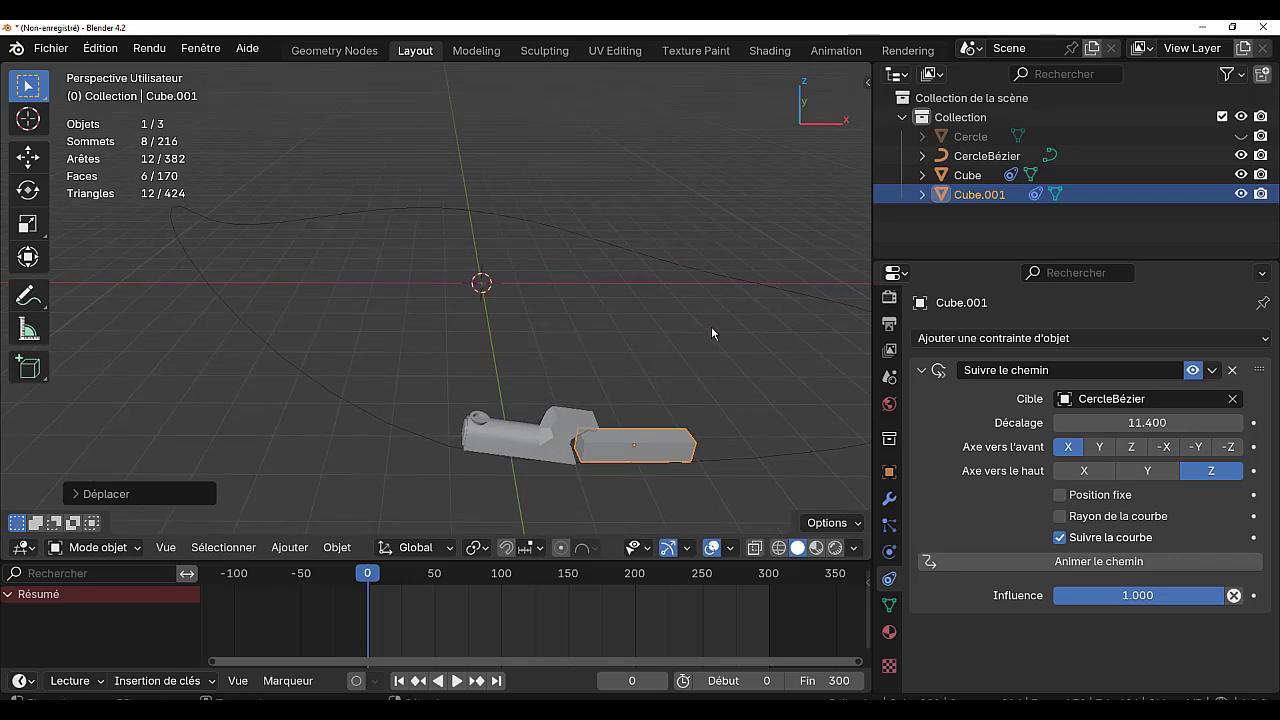
key(KP_7)
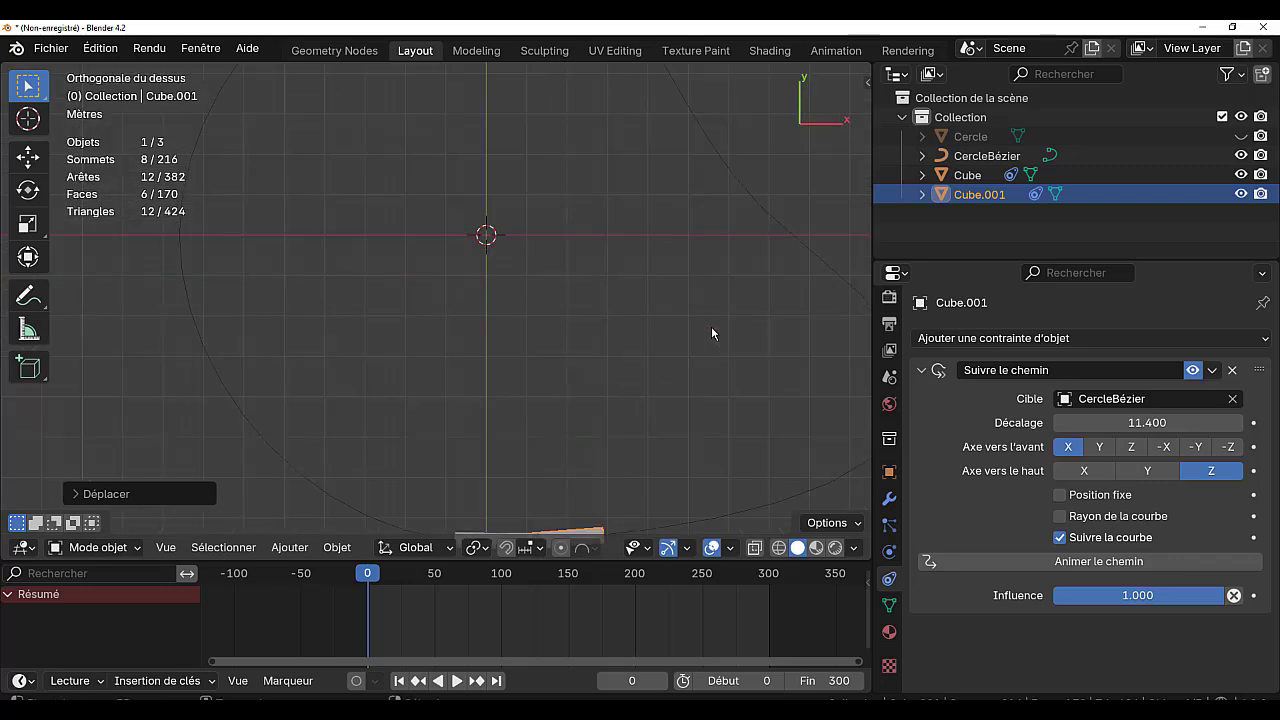
shift+middle_drag(649, 403, 623, 215)
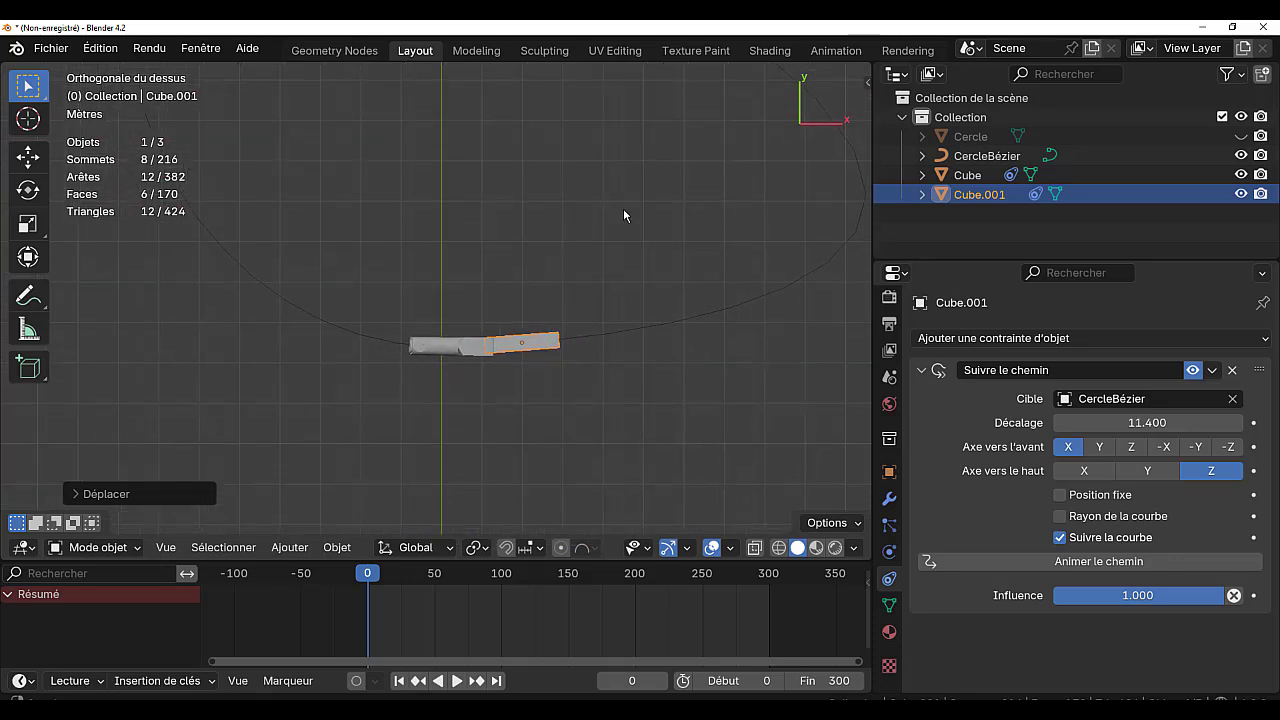
scroll(600, 438, up, 2)
shift+middle_drag(664, 438, 633, 444)
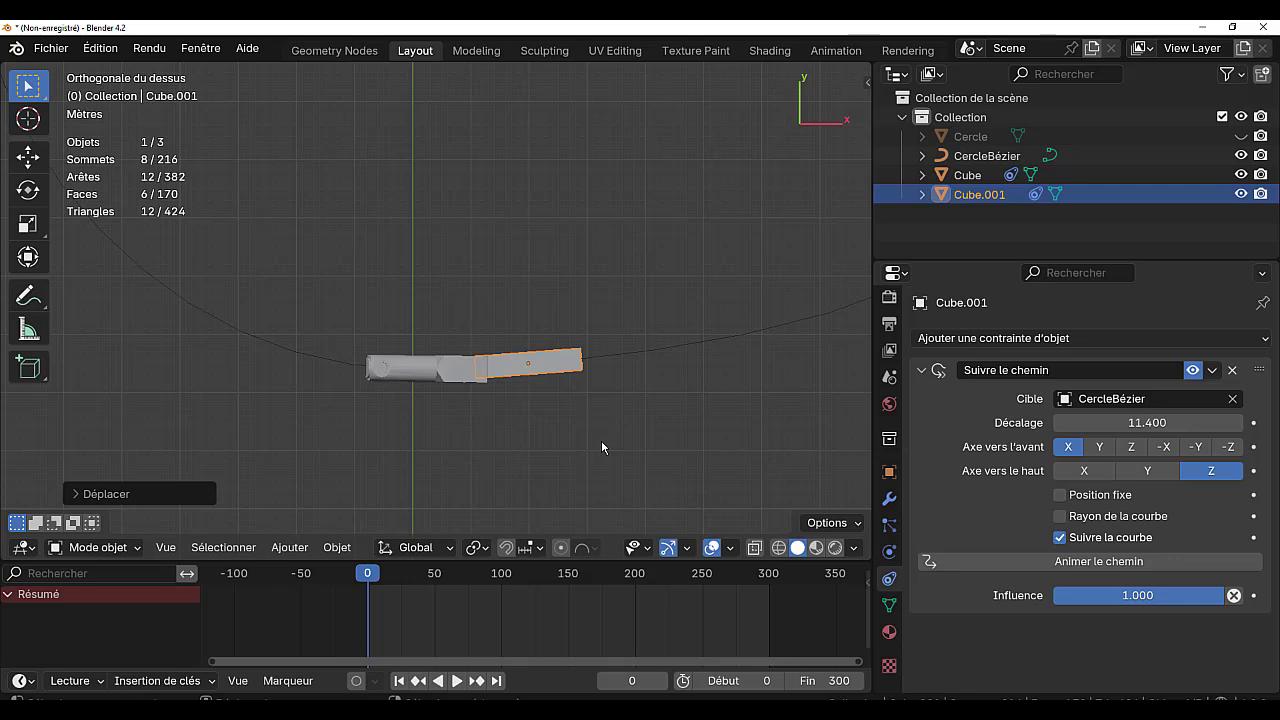
key(shift+d)
right_click(601, 441)
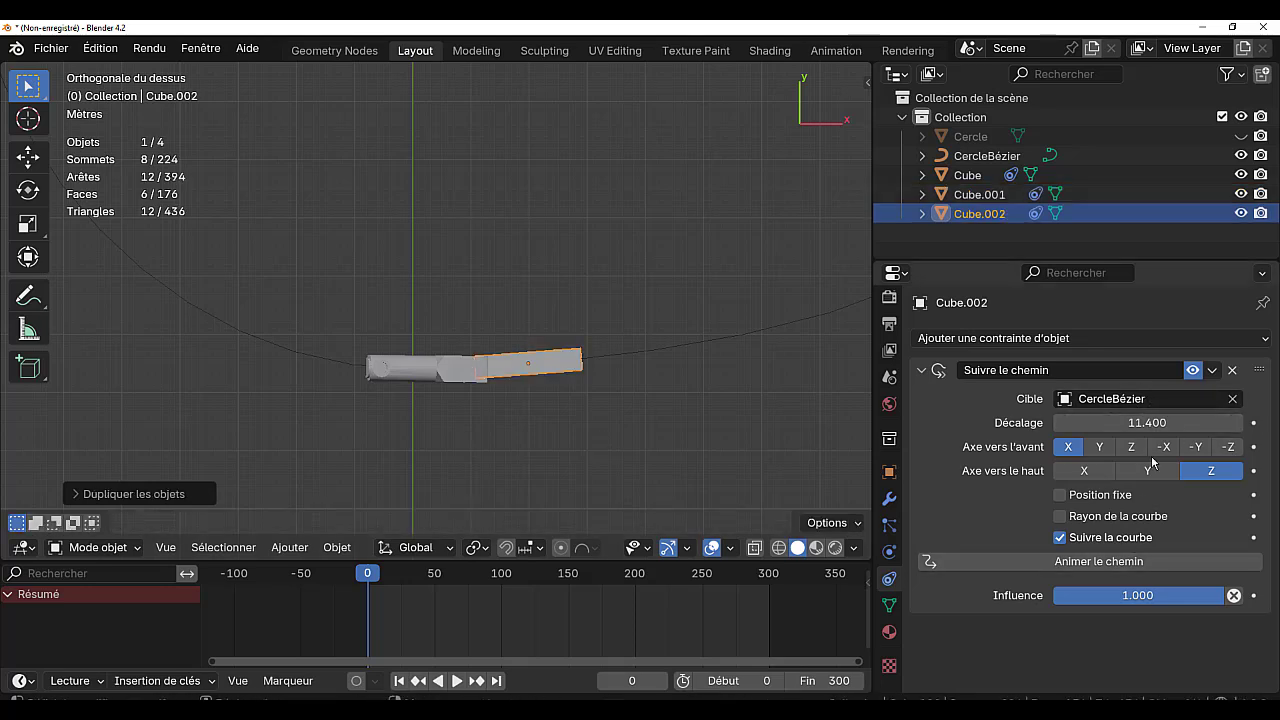
drag(1131, 422, 1205, 422)
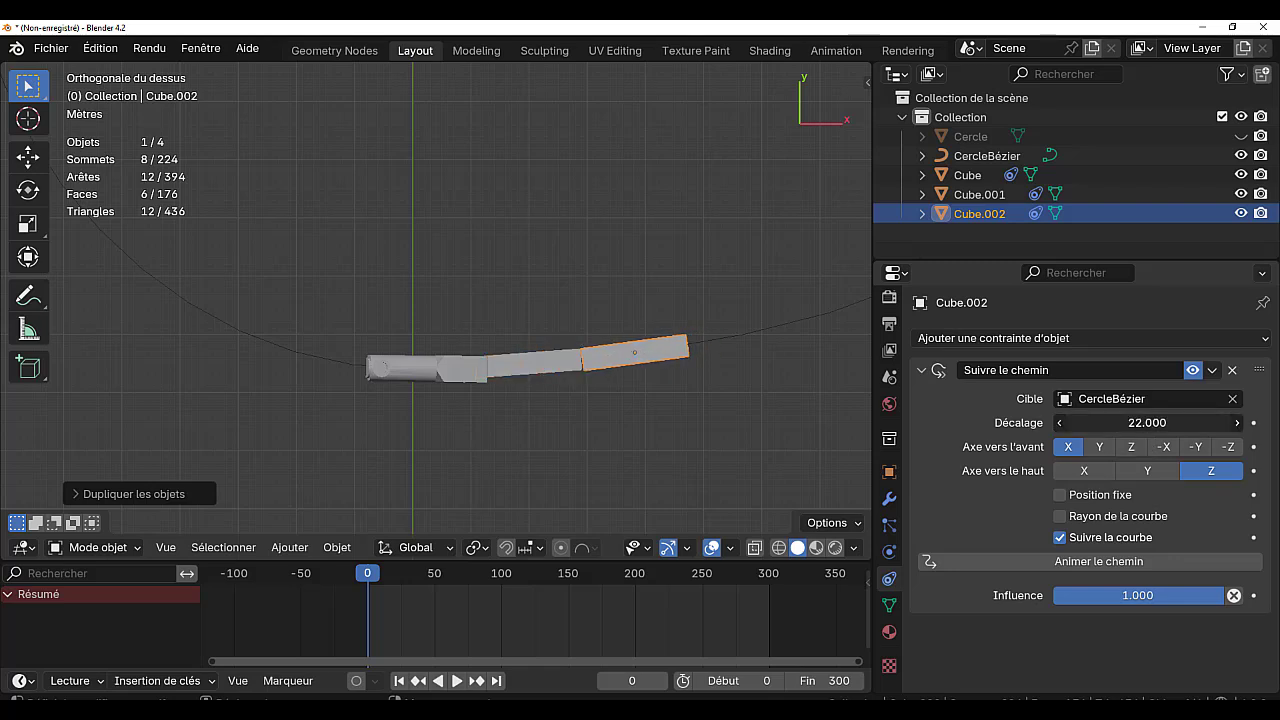
drag(1190, 422, 1230, 422)
Duplicate the second wagon in place and set the third wagon's Follow Path offset to 33.1
key(shift+d)
right_click(698, 493)
shift+middle_drag(794, 438, 633, 472)
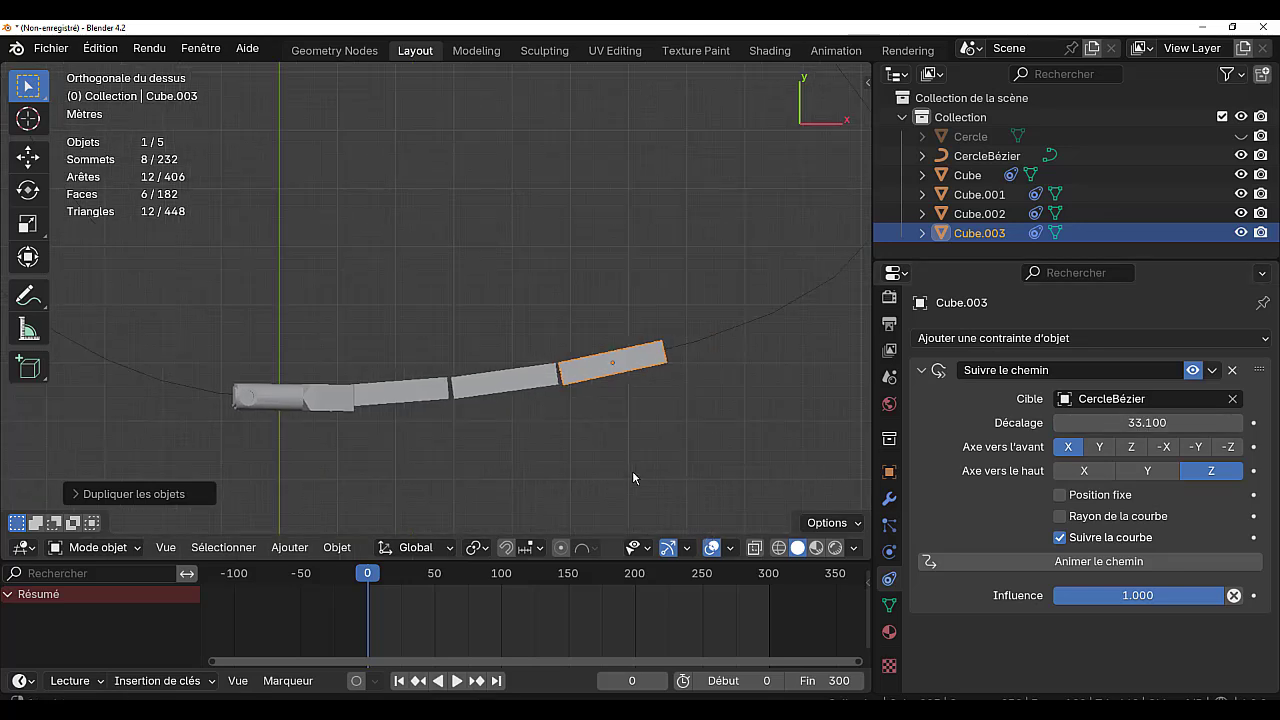
Duplicate the third wagon in place and set the fourth wagon's Follow Path offset to 43.8
key(shift+d)
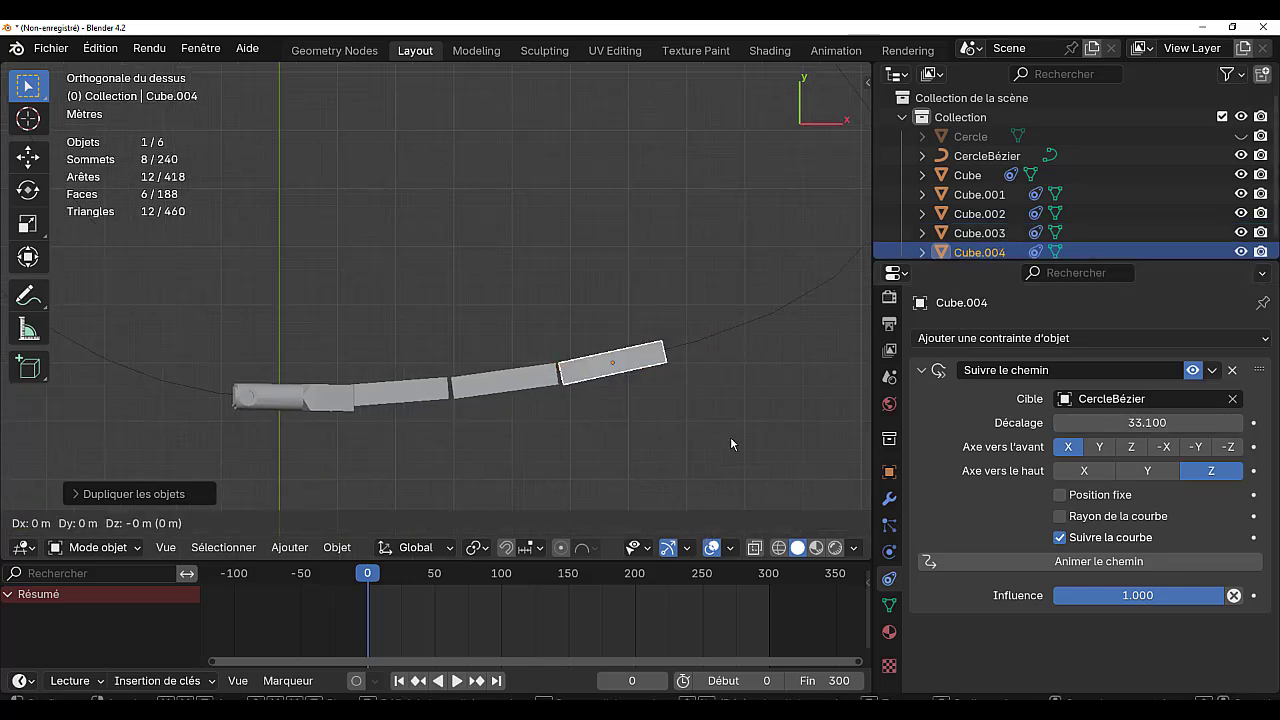
right_click(730, 436)
drag(1136, 422, 1256, 422)
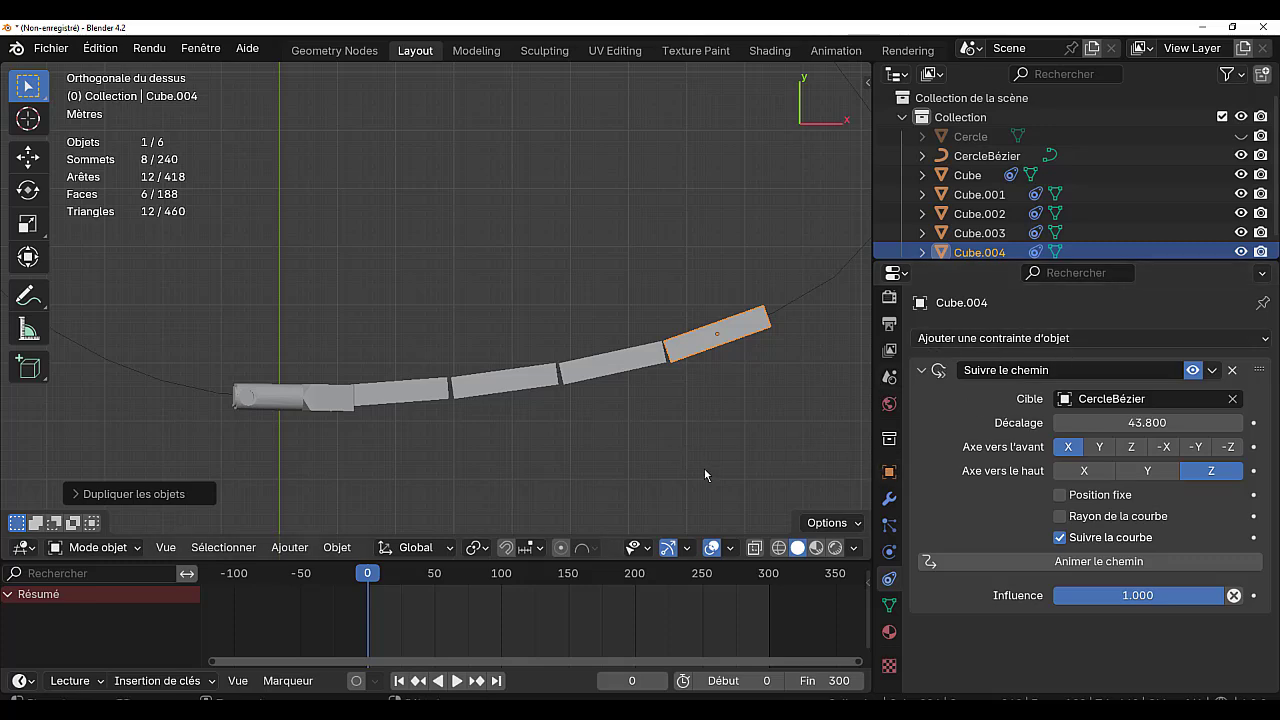
Play the animation and view the train in perspective to check how the locomotive and four wagons follow the curve
middle_drag(704, 475, 616, 403)
scroll(618, 371, up, 3)
click(616, 403)
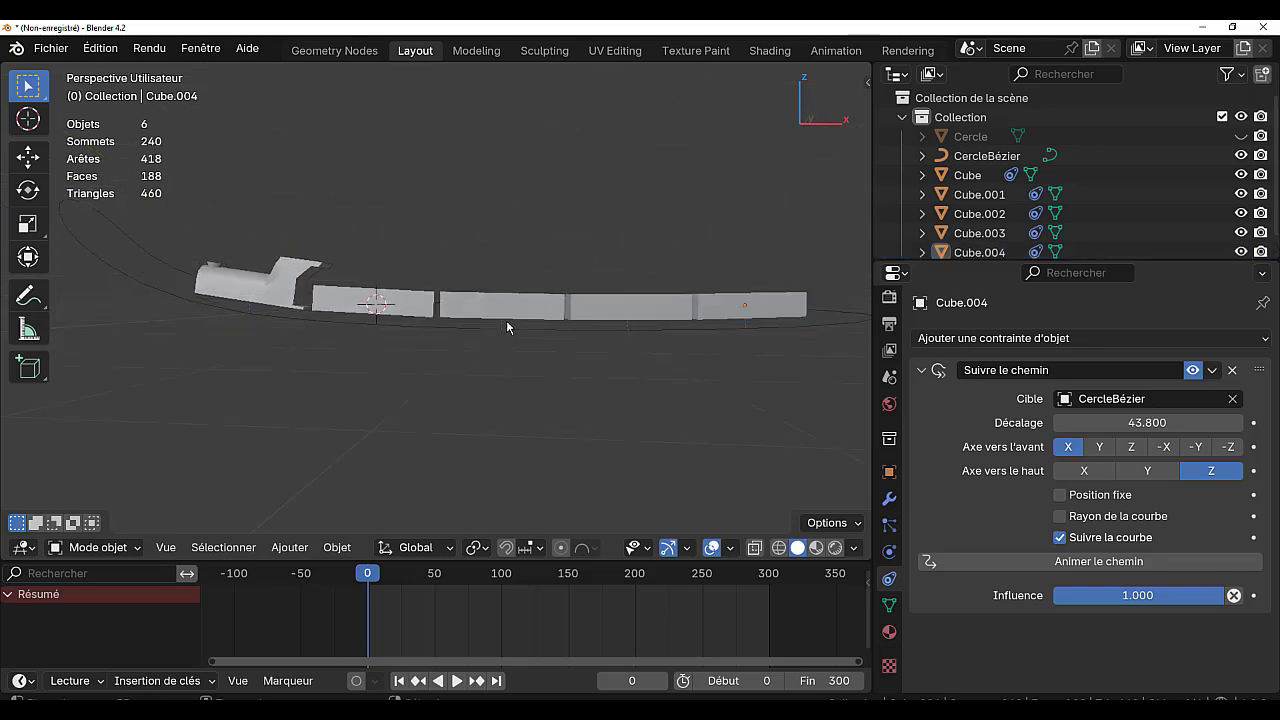
click(461, 681)
middle_drag(524, 476, 565, 470)
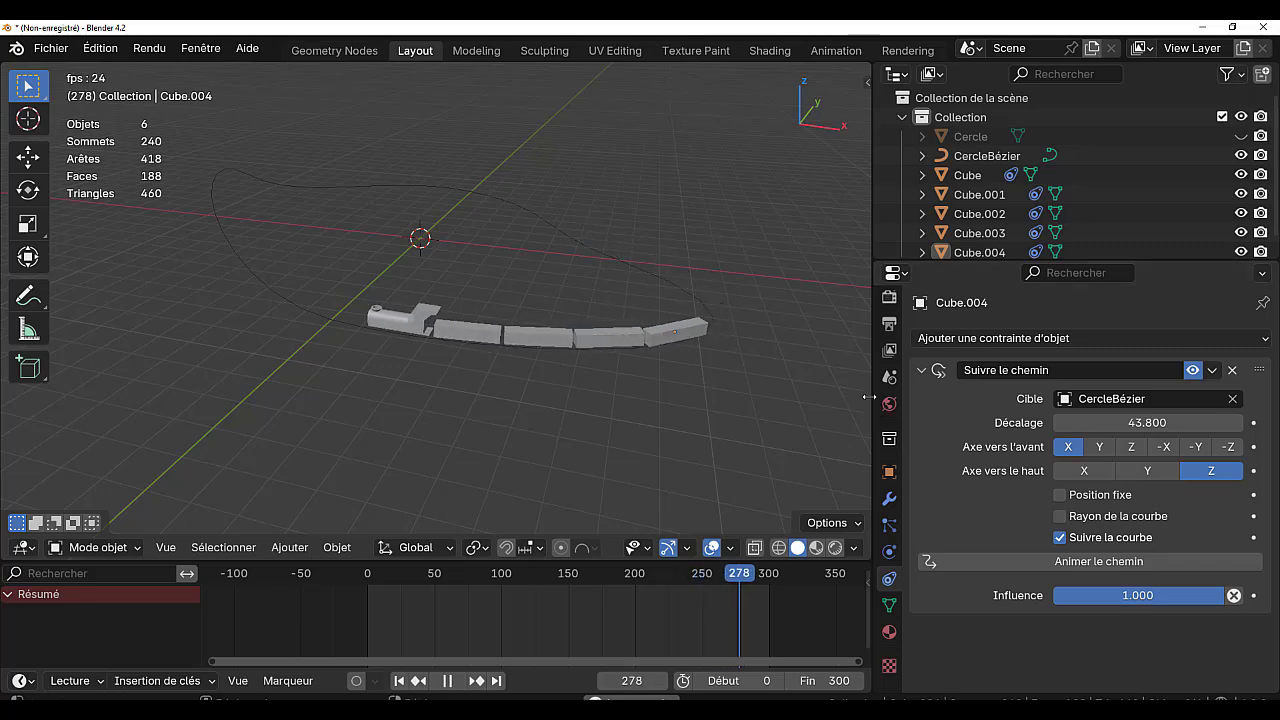
drag(868, 397, 940, 400)
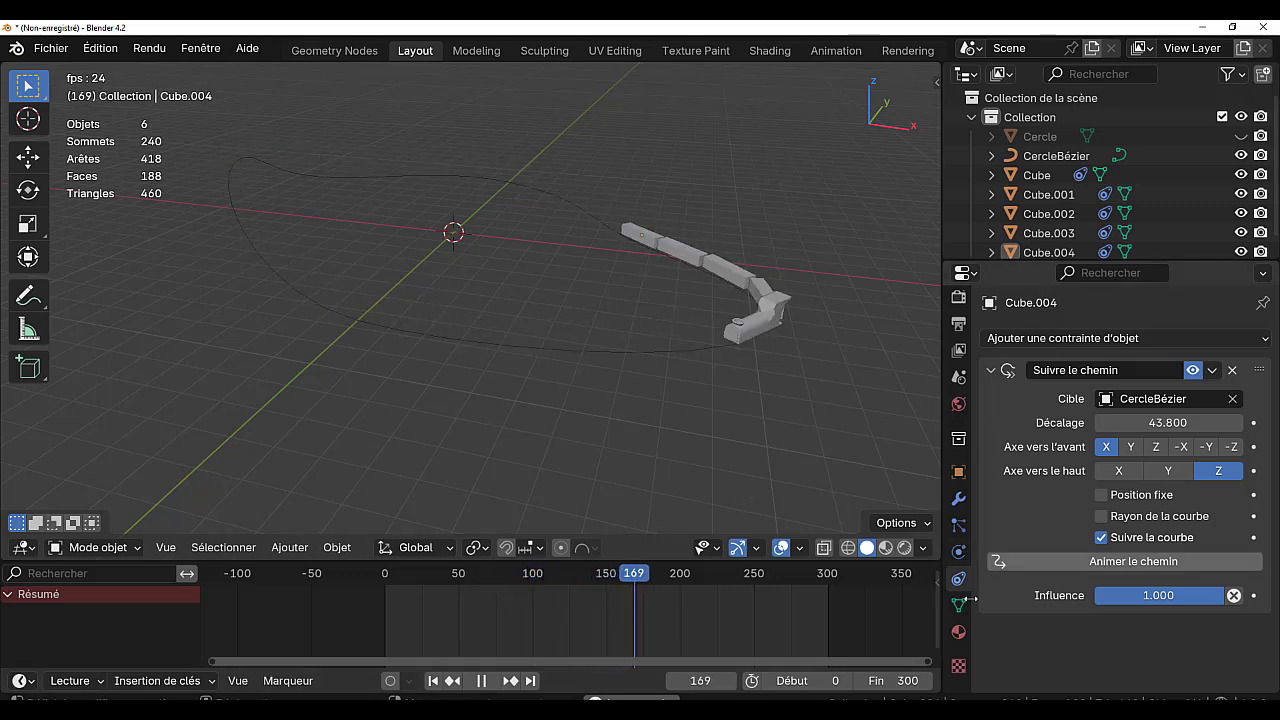
Select the Bézier curve, stop playback, move to frame 150 and show the curve's path animation settings
click(1054, 157)
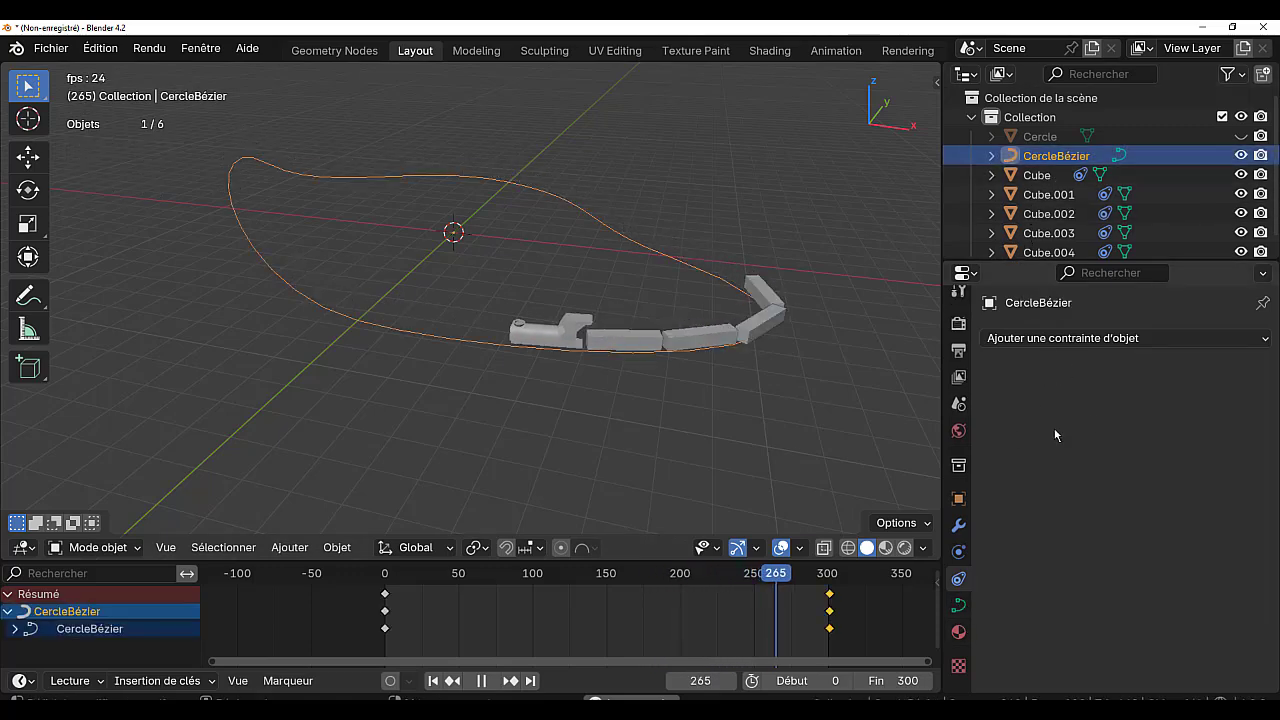
drag(941, 440, 901, 450)
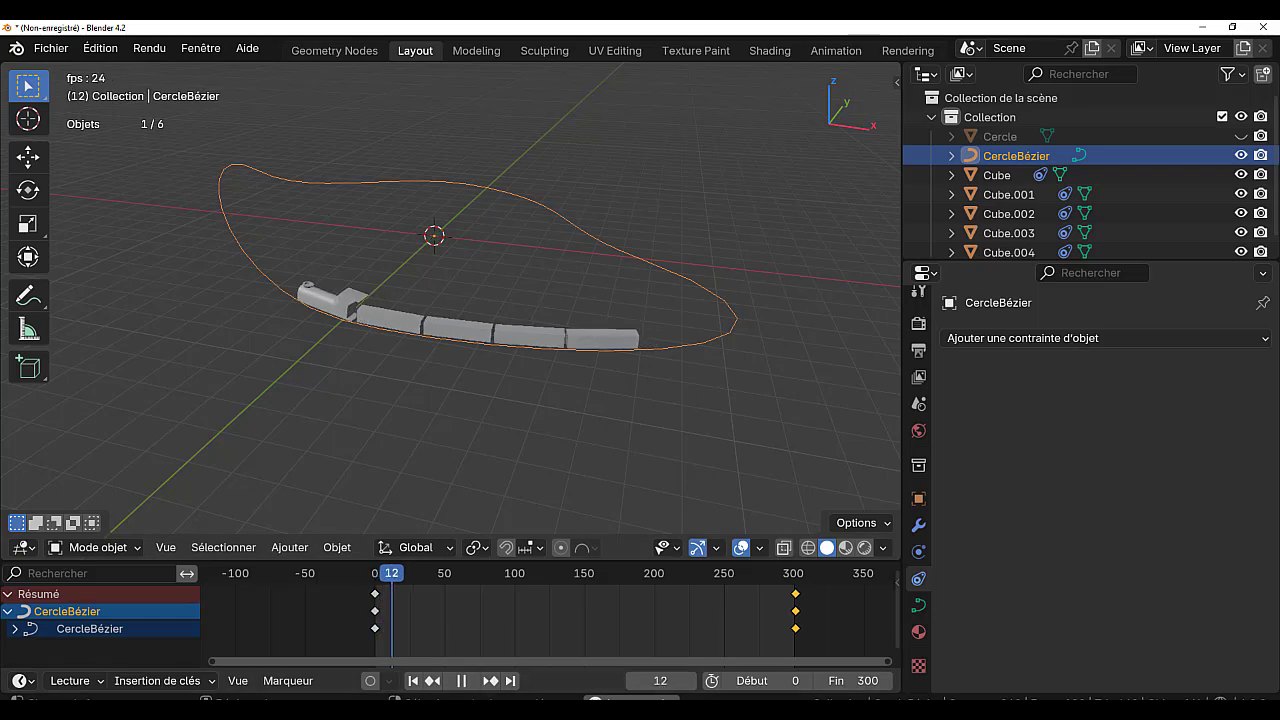
click(461, 680)
drag(421, 573, 585, 597)
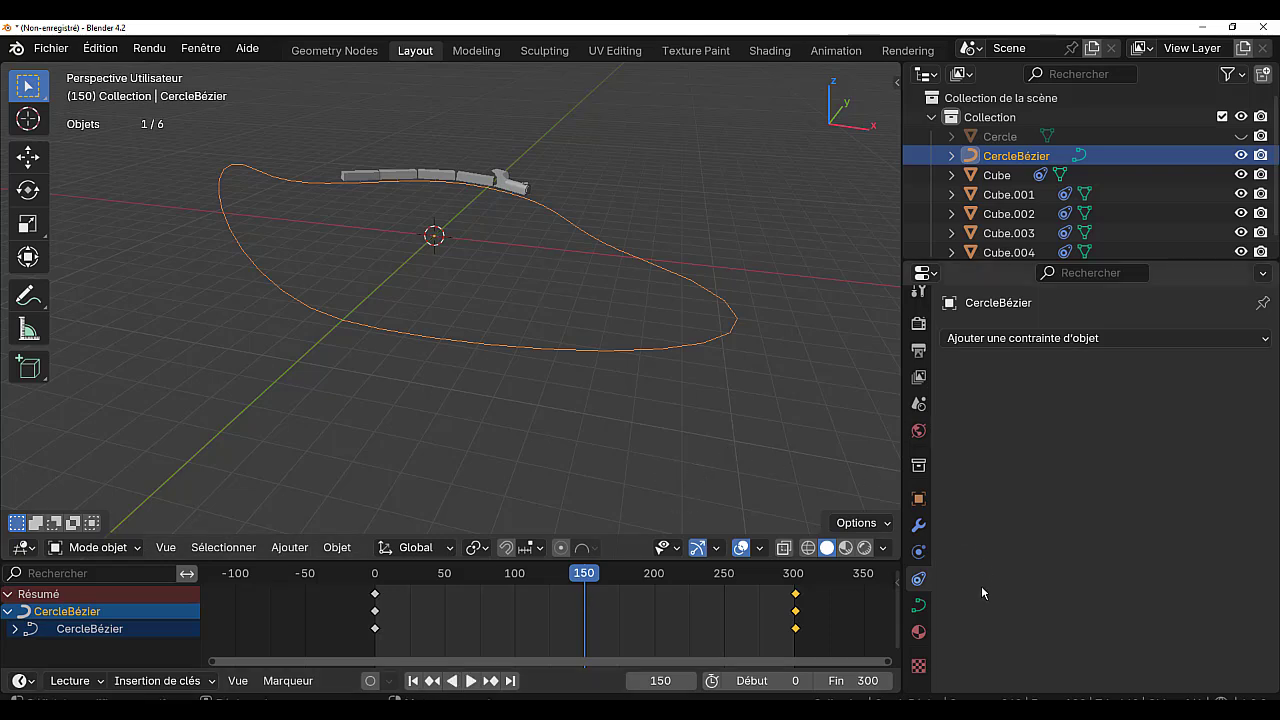
click(918, 607)
scroll(1104, 608, down, 4)
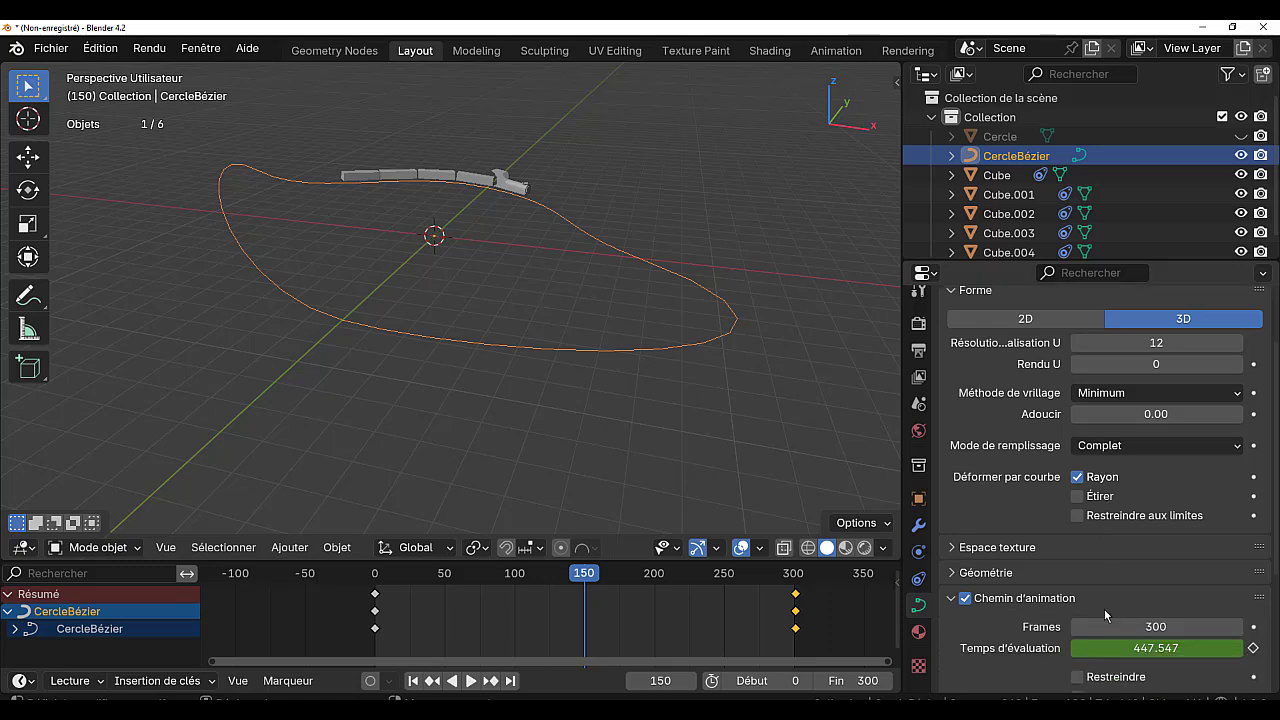
scroll(1080, 560, down, 3)
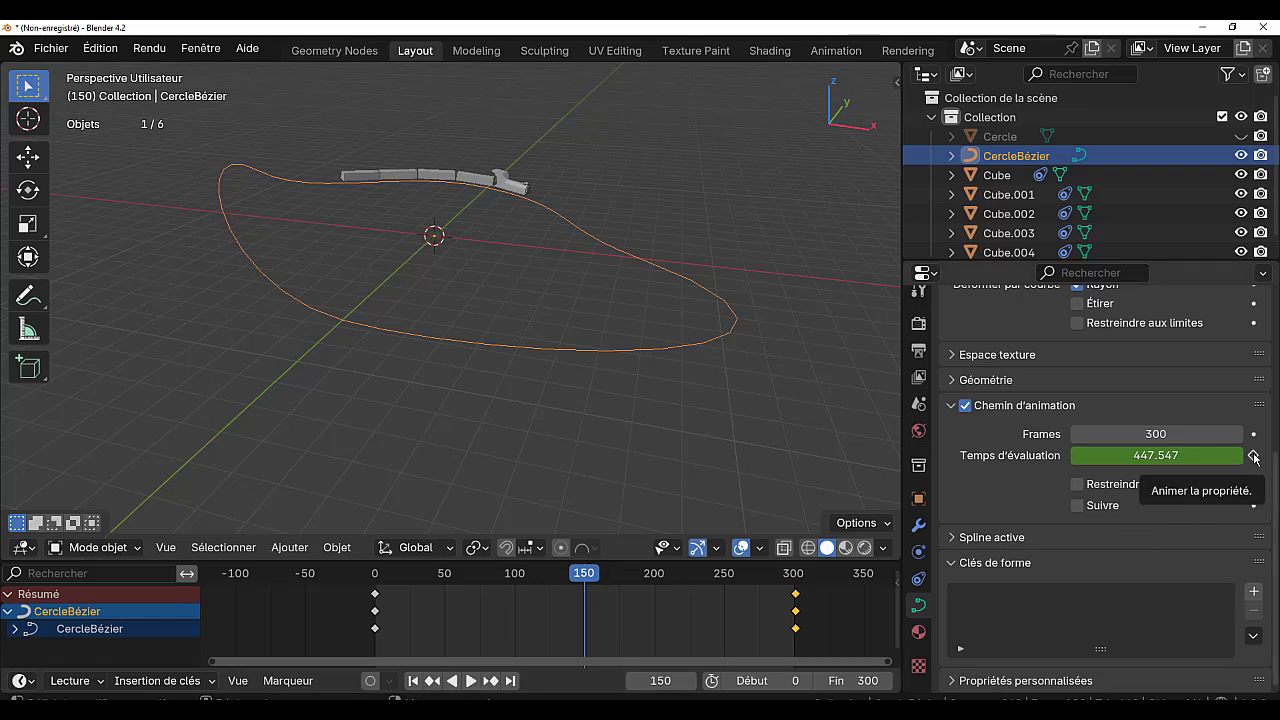
click(1253, 455)
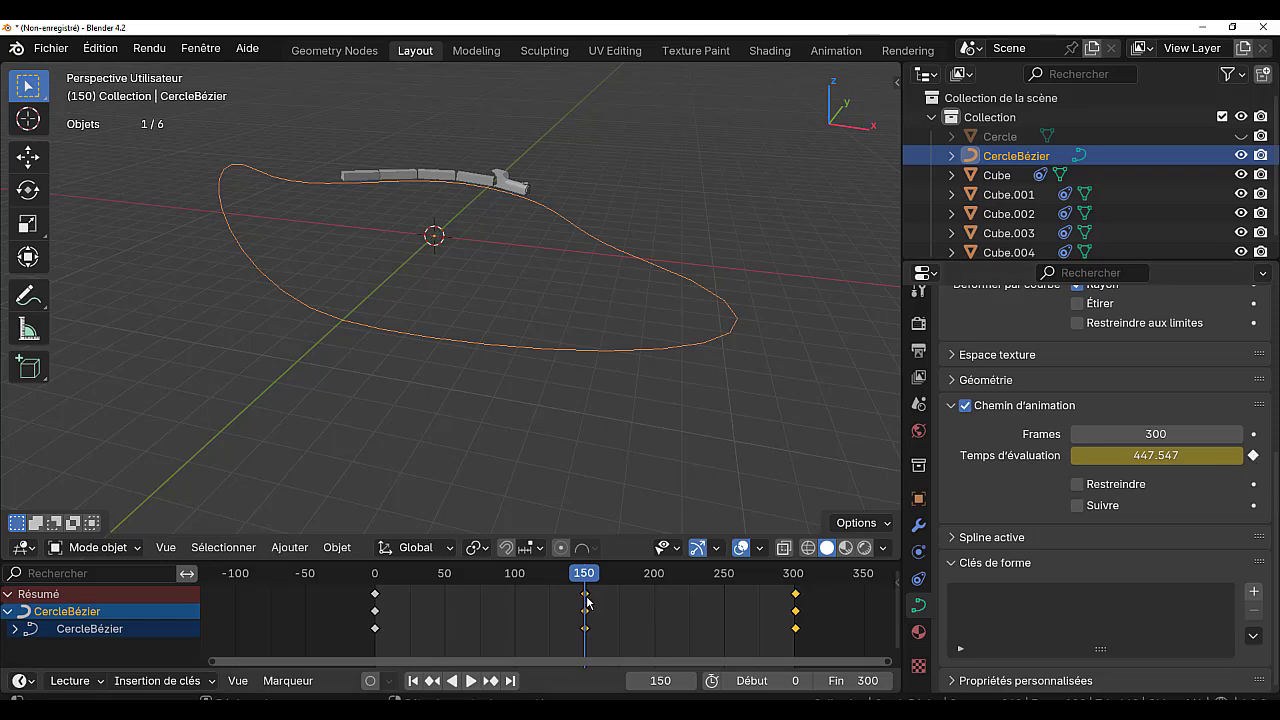
drag(587, 600, 615, 595)
click(797, 603)
key(ctrl+z)
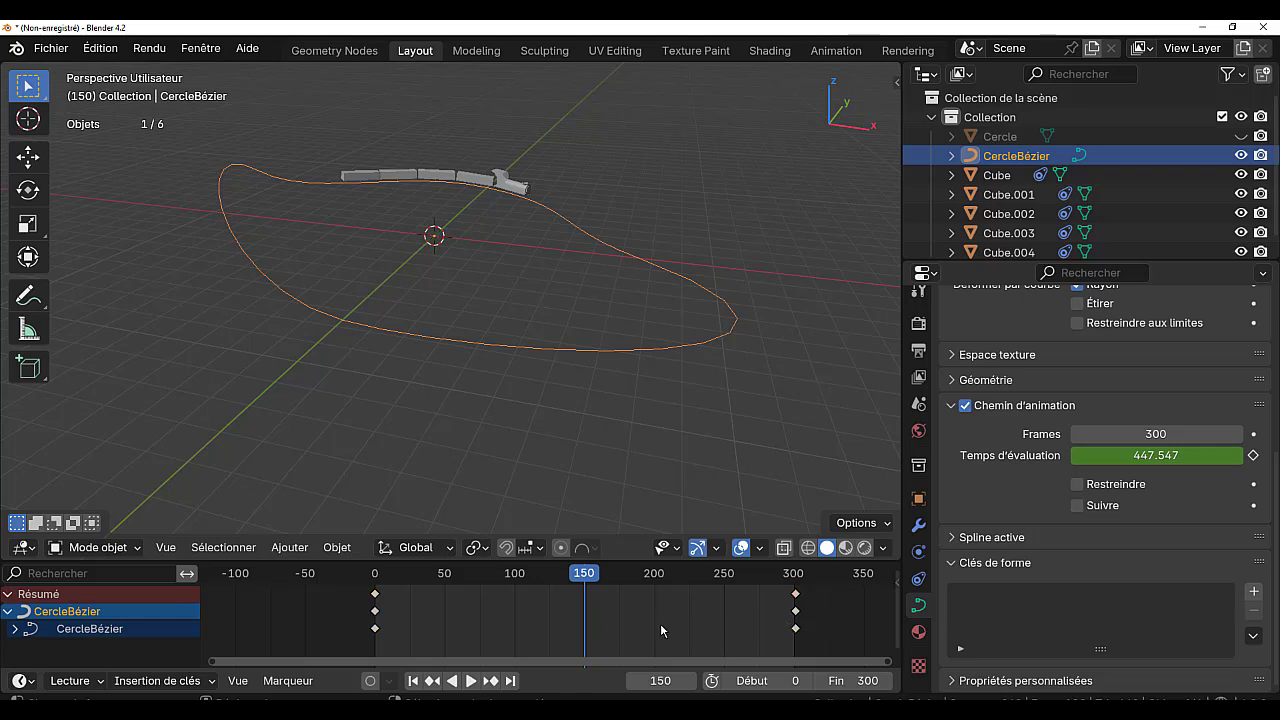
Keyframe the curve's evaluation time at frame 150 and duplicate that key to frame 190 as a hold
click(1253, 456)
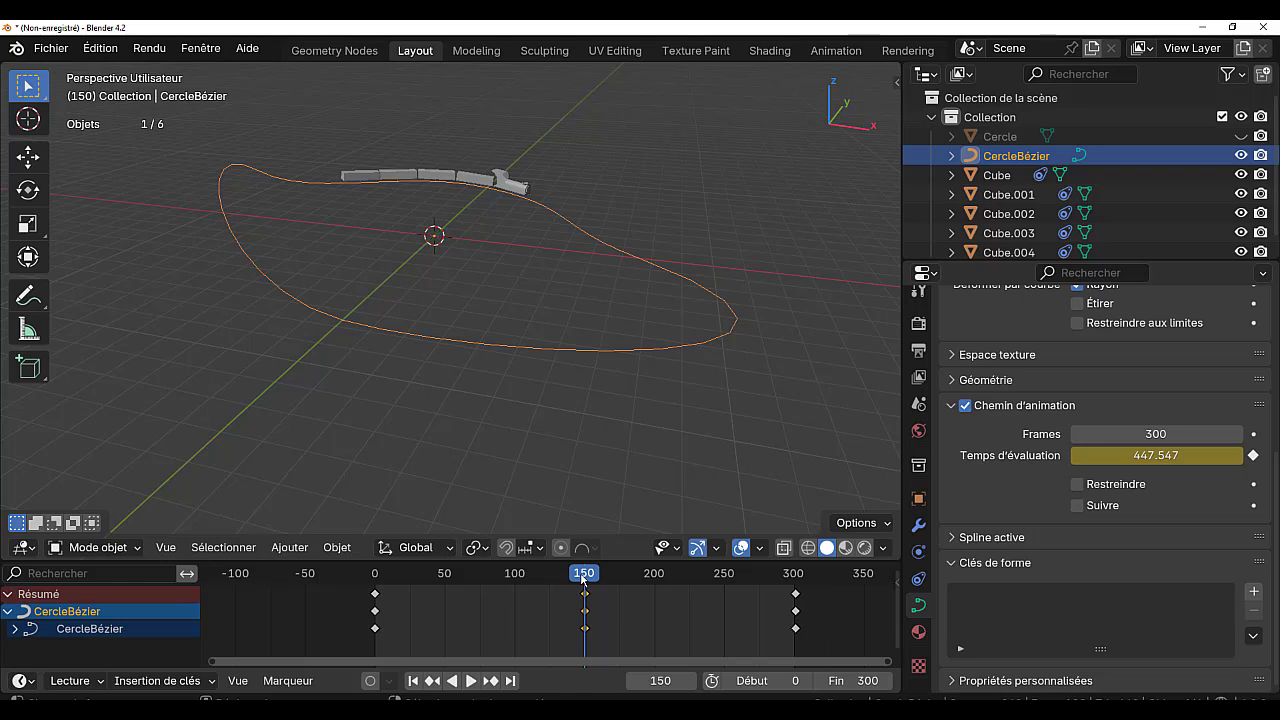
key(shift+d)
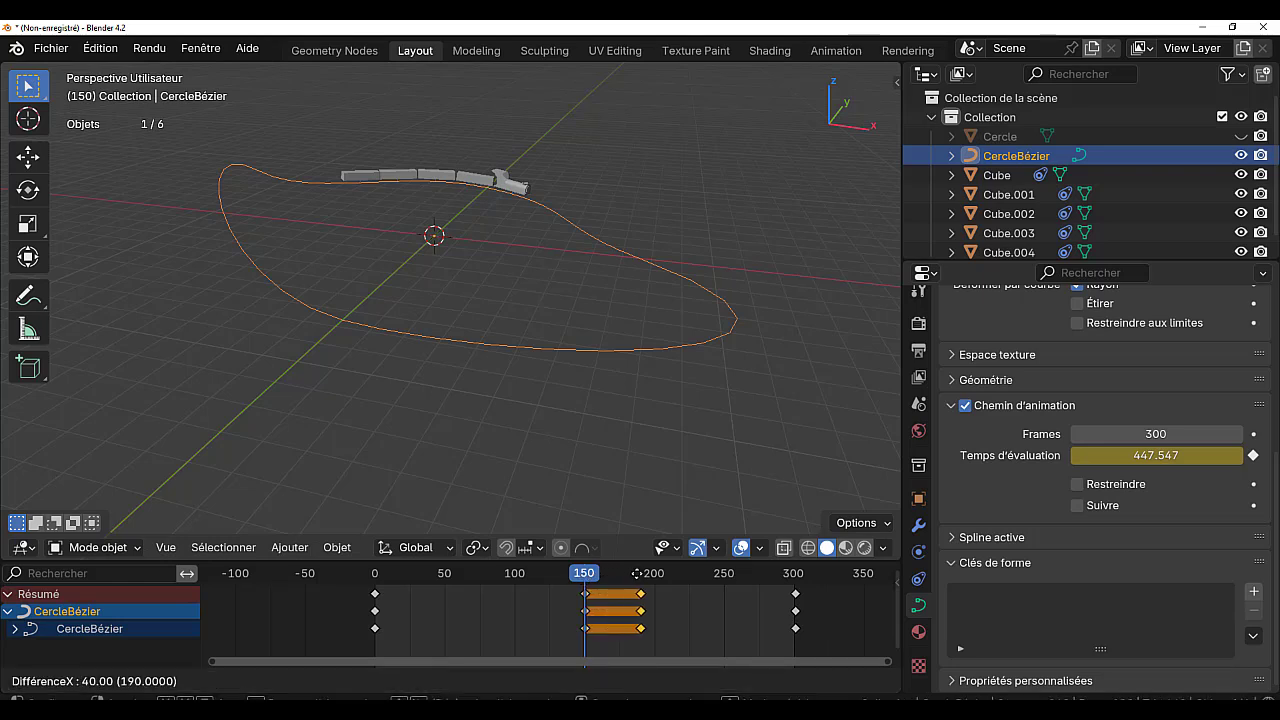
click(631, 580)
Scrub and play the animation to check the train's stop between frames 150 and 190
key(space)
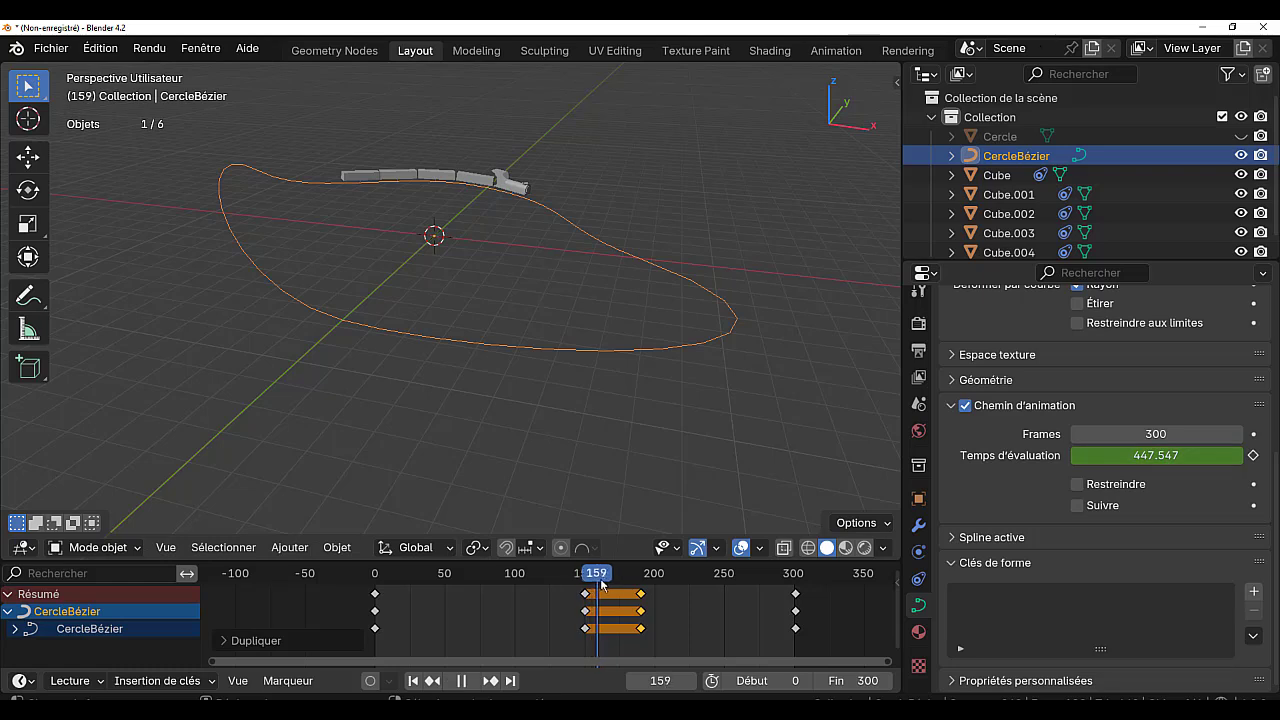
drag(626, 587, 428, 605)
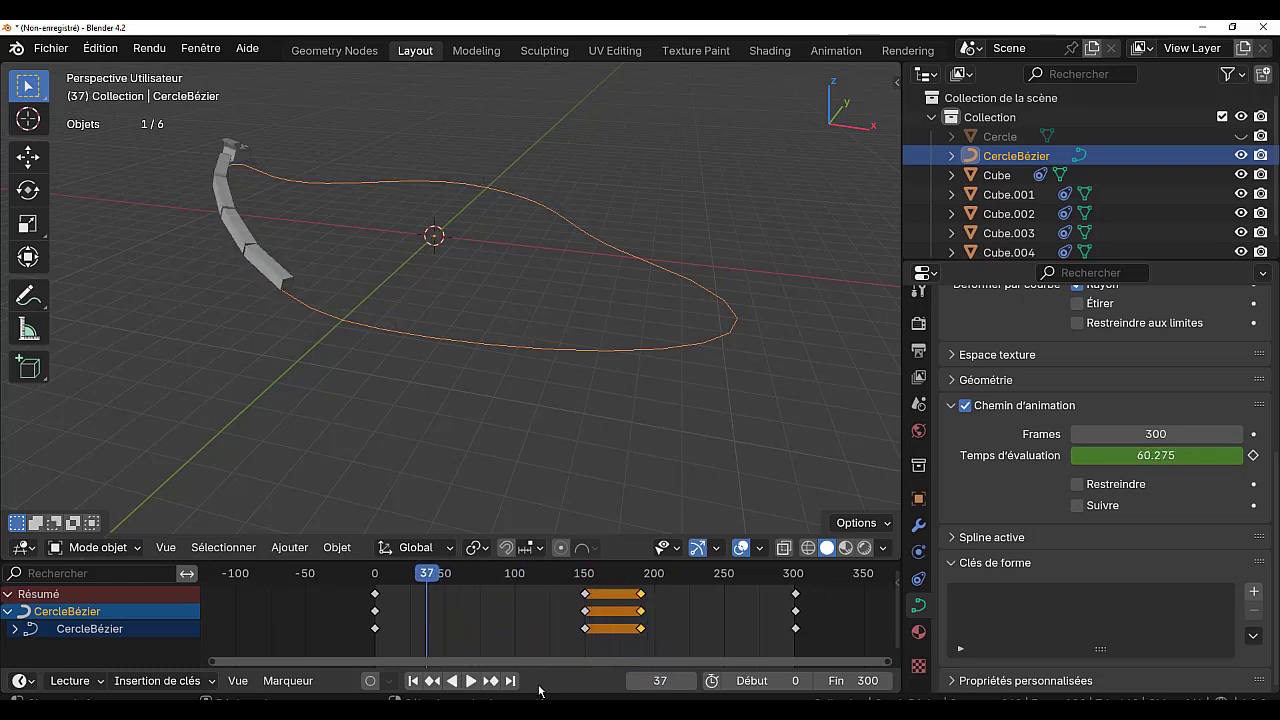
click(461, 680)
click(470, 681)
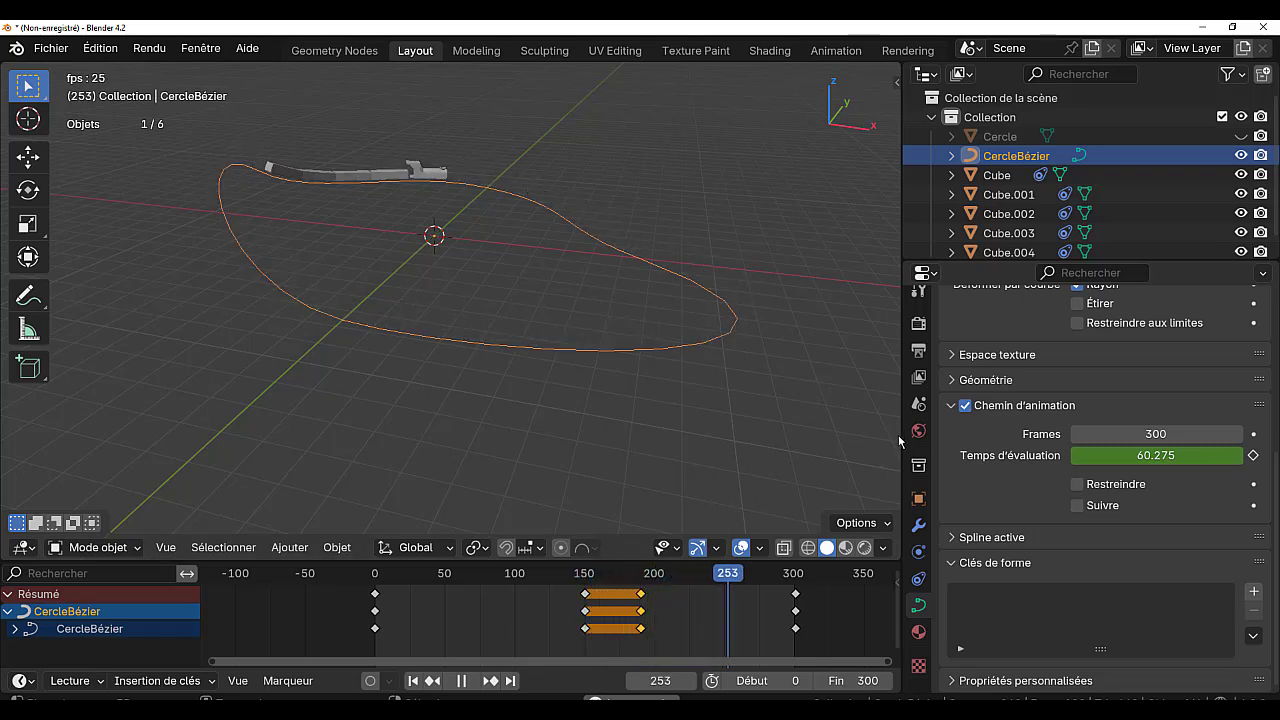
drag(902, 440, 1048, 425)
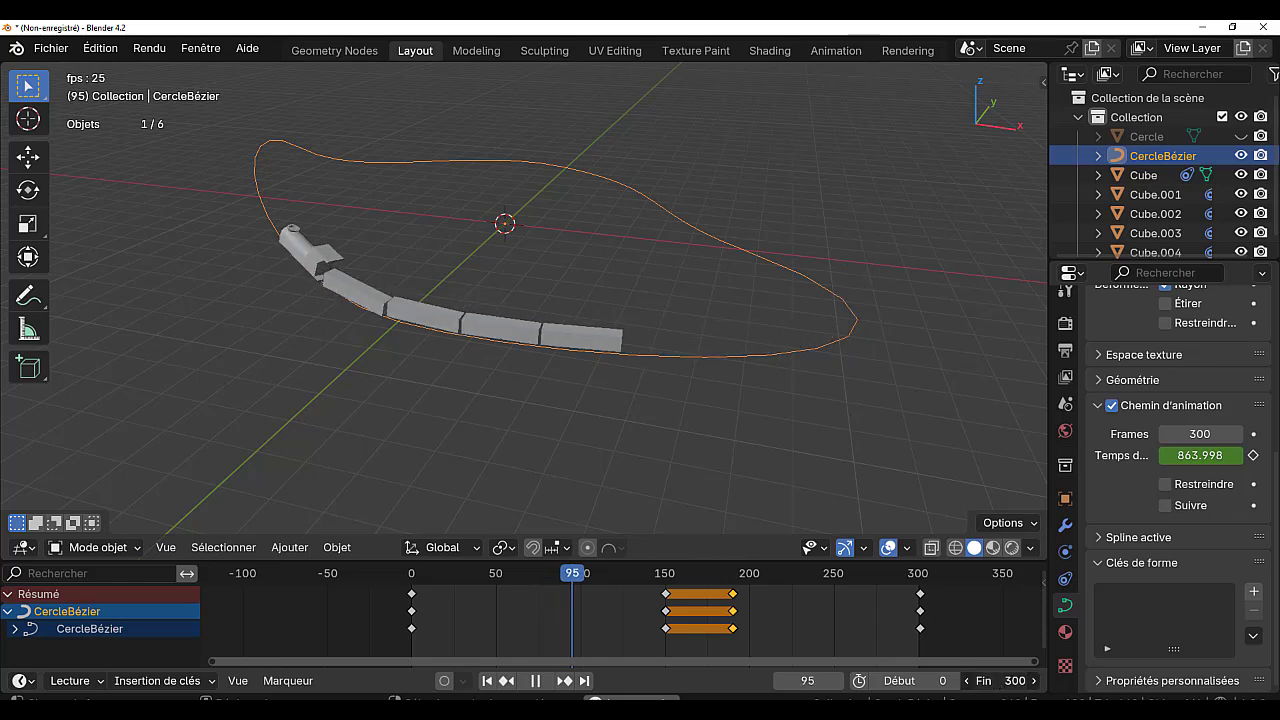
Extend the scene's end frame to 325 and enlarge the viewport and timeline areas
drag(1000, 684, 1050, 684)
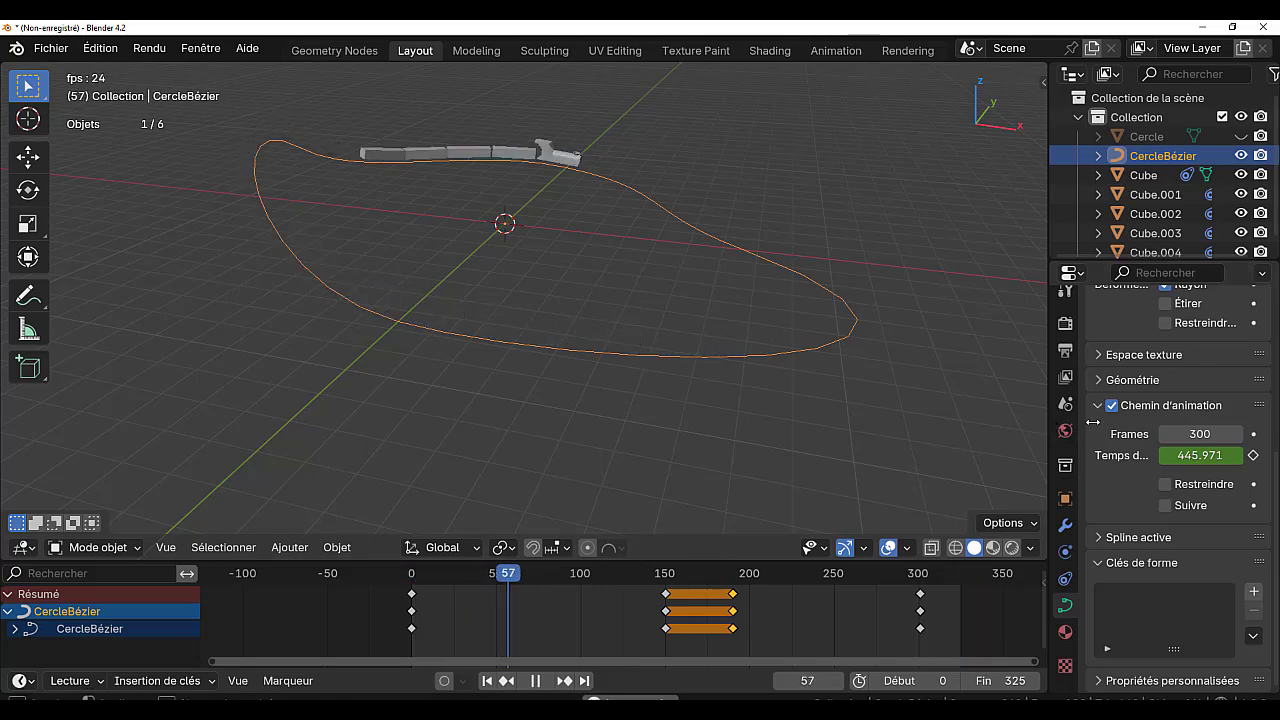
drag(1045, 425, 1092, 425)
drag(770, 560, 772, 539)
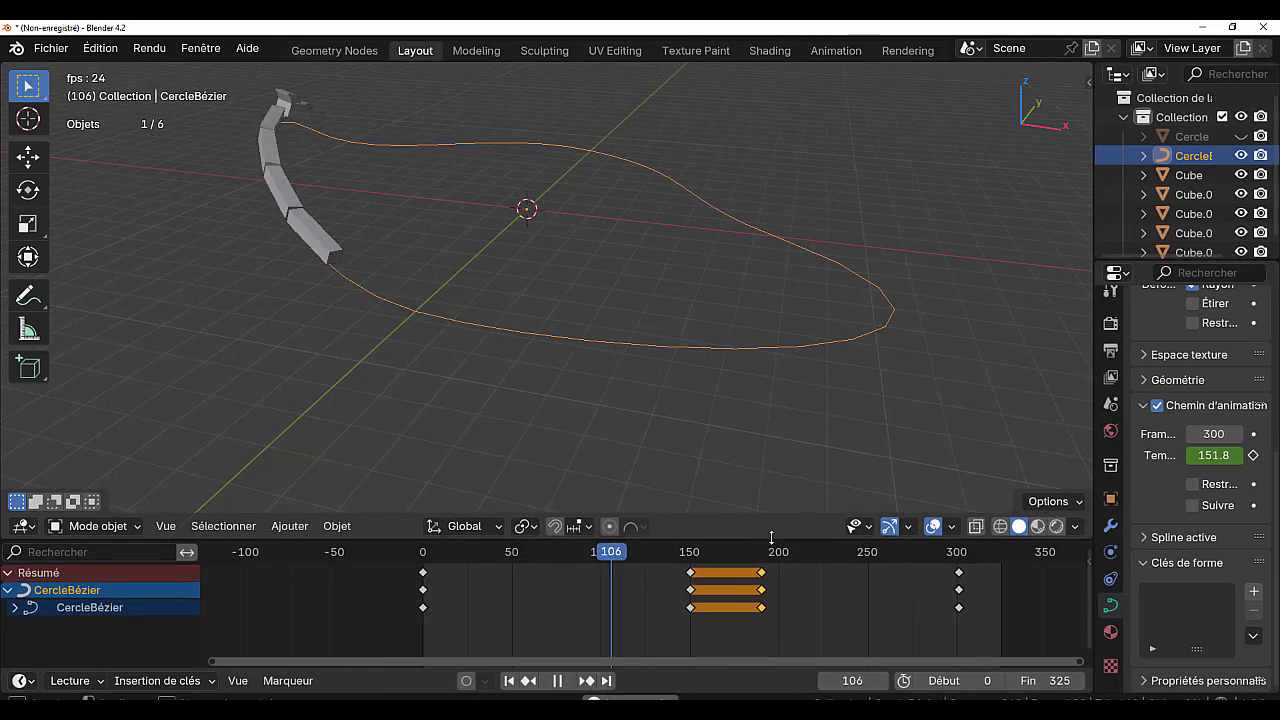
Scale all the curve's keyframes in time from frame 0 so the last key lands near frame 555
scroll(843, 594, down, 2)
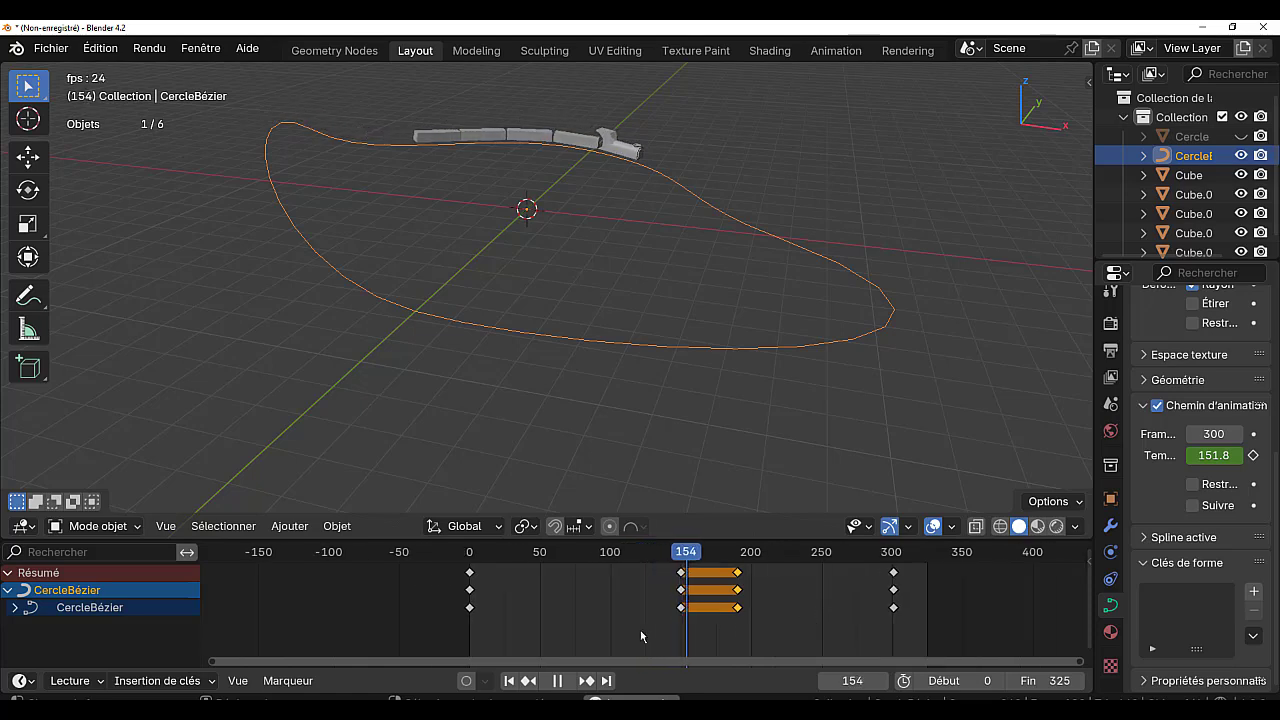
key(a)
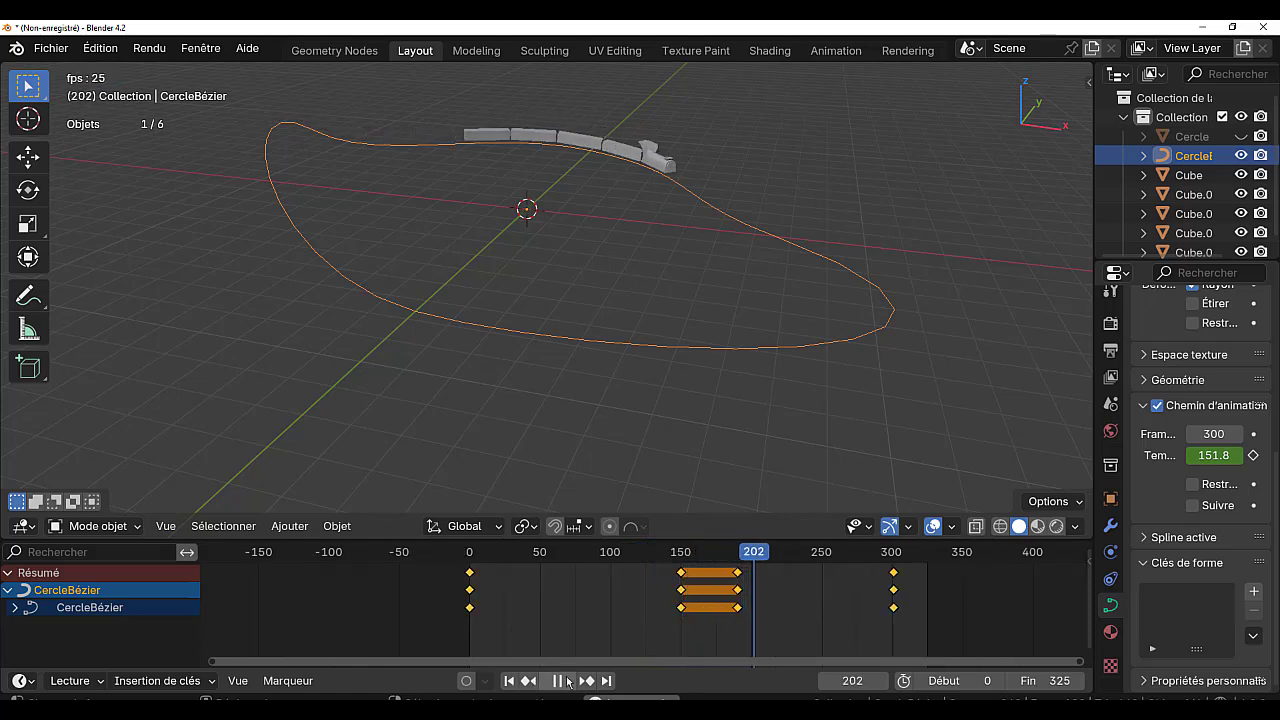
key(space)
key(shift+Left)
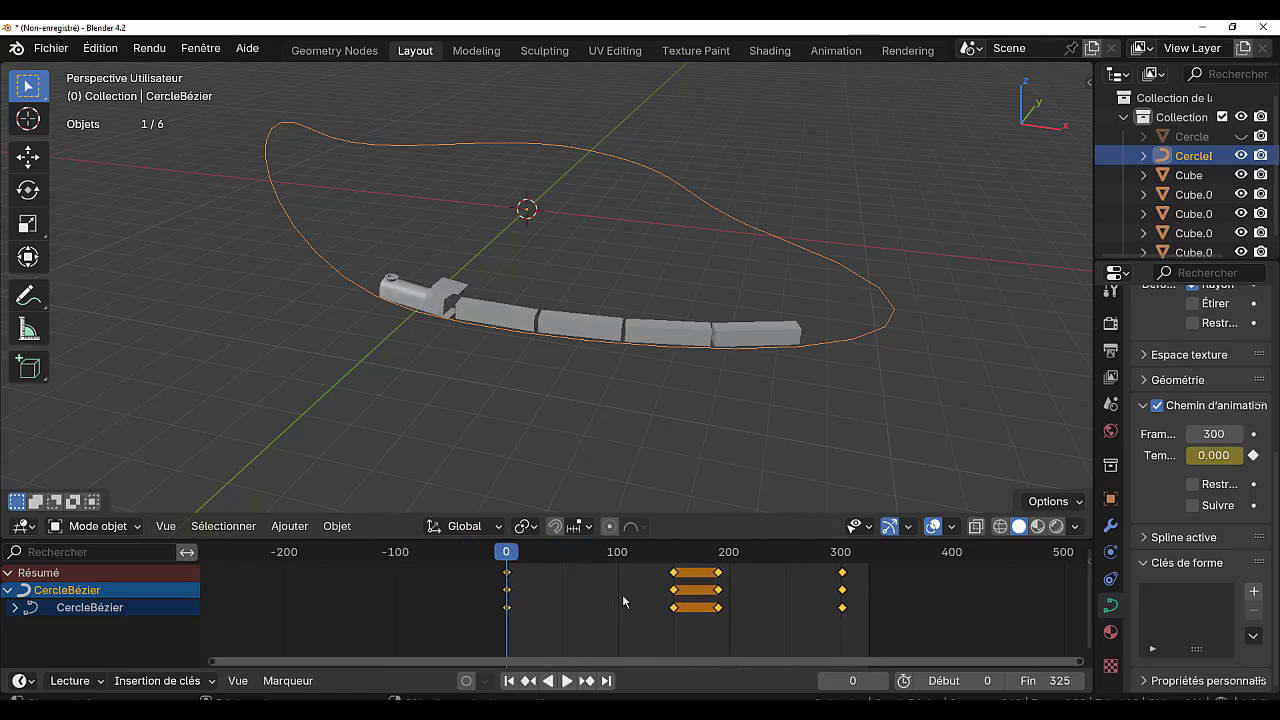
ctrl+middle_drag(622, 608, 547, 607)
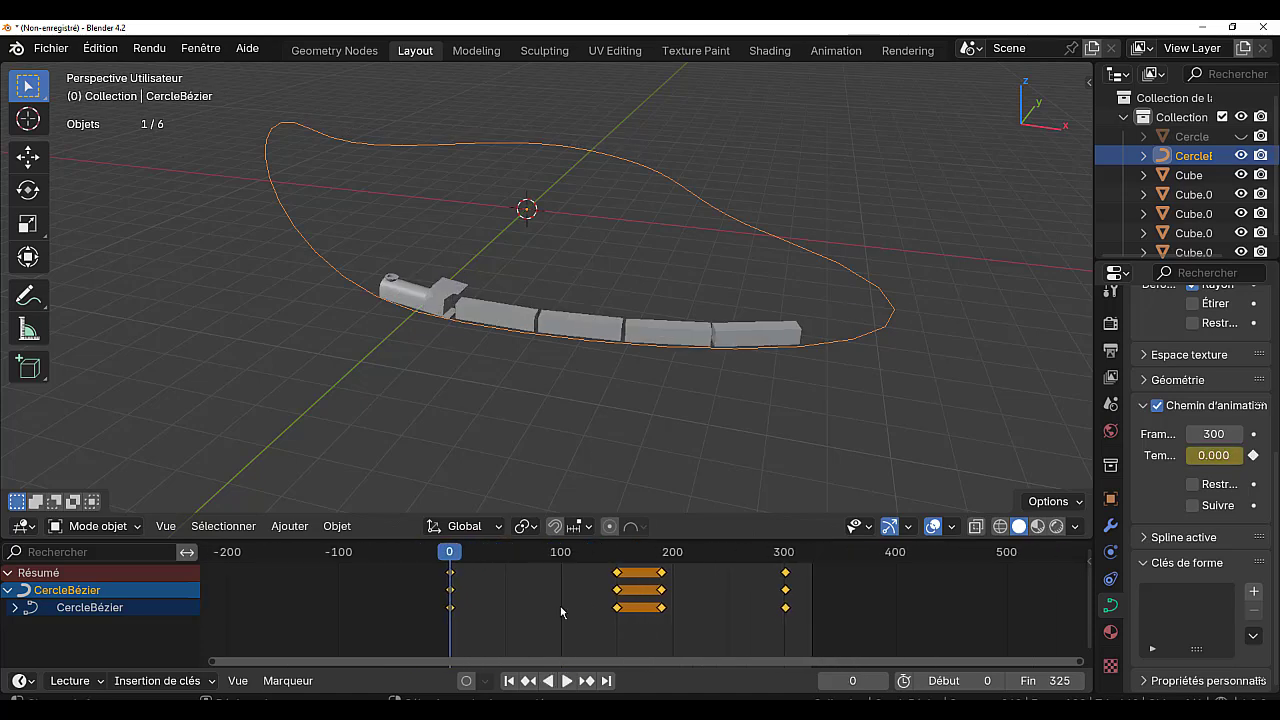
key(s)
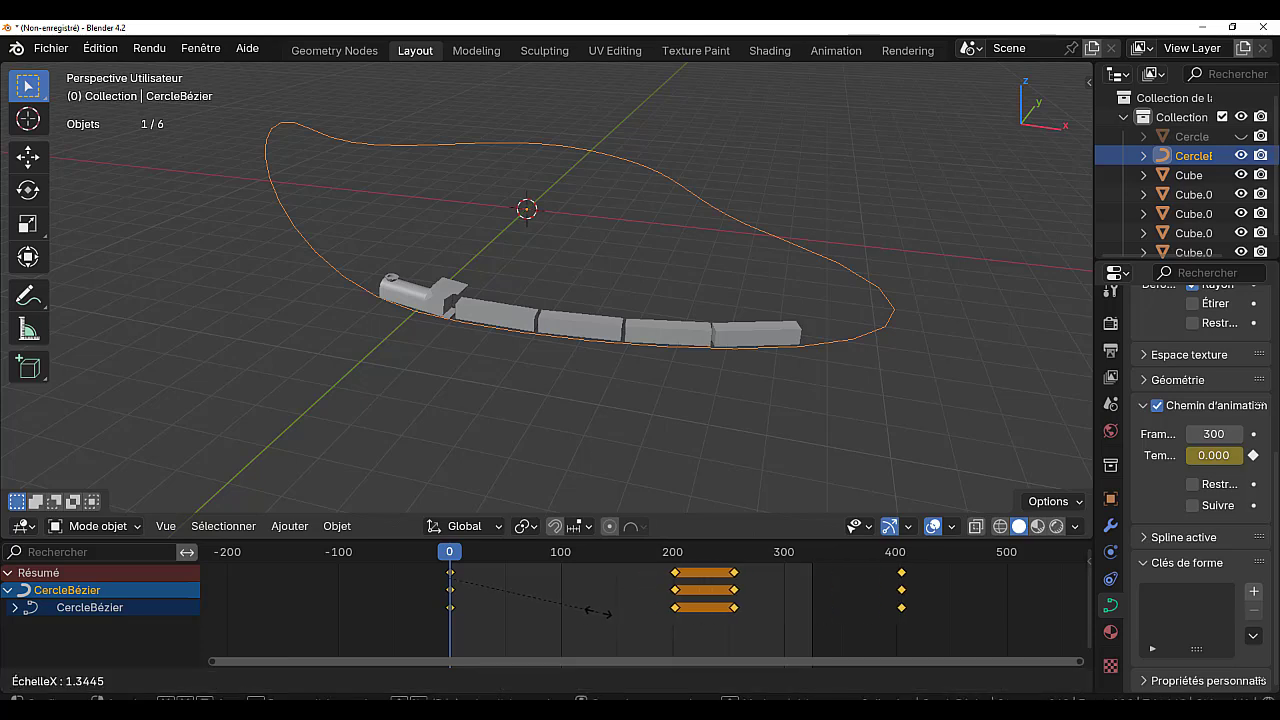
click(658, 618)
Extend the scene's end frame to 619, playing the slowed animation as a check before returning to frame 0
scroll(920, 610, down, 3)
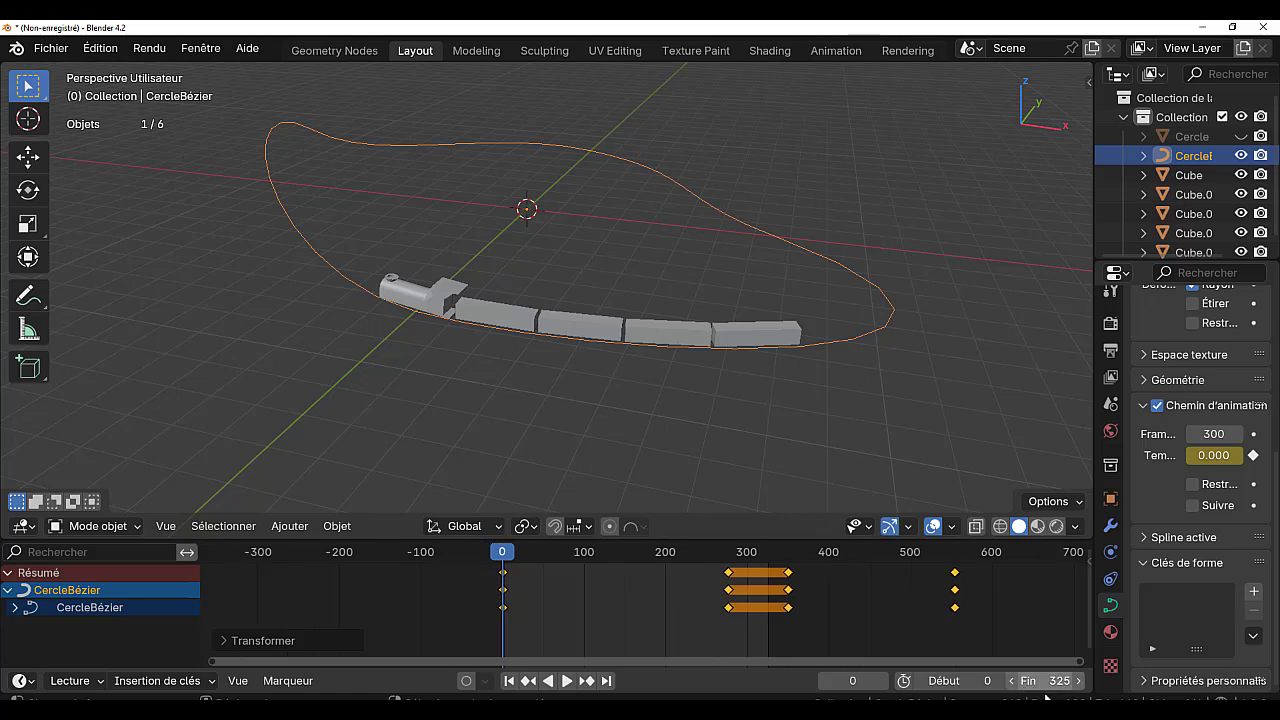
mouse_move(1046, 688)
mouse_down()
mouse_move(1200, 688)
mouse_move(1188, 688)
mouse_up()
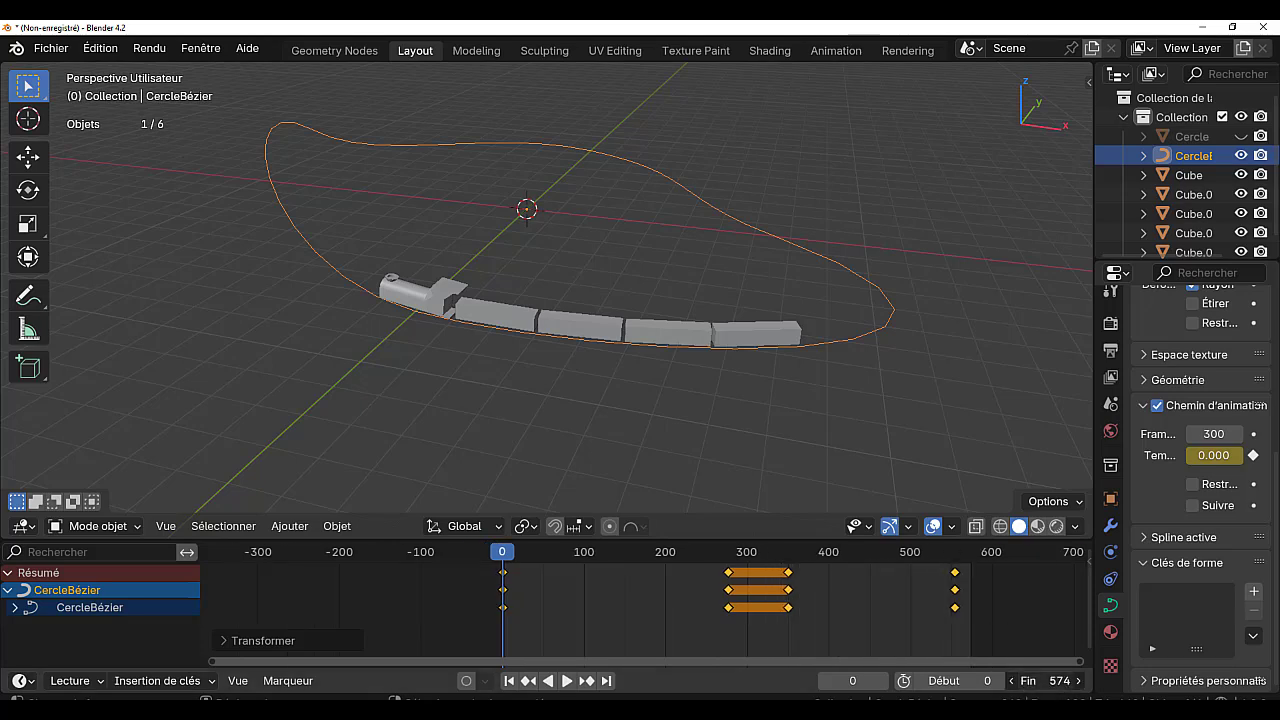
click(568, 682)
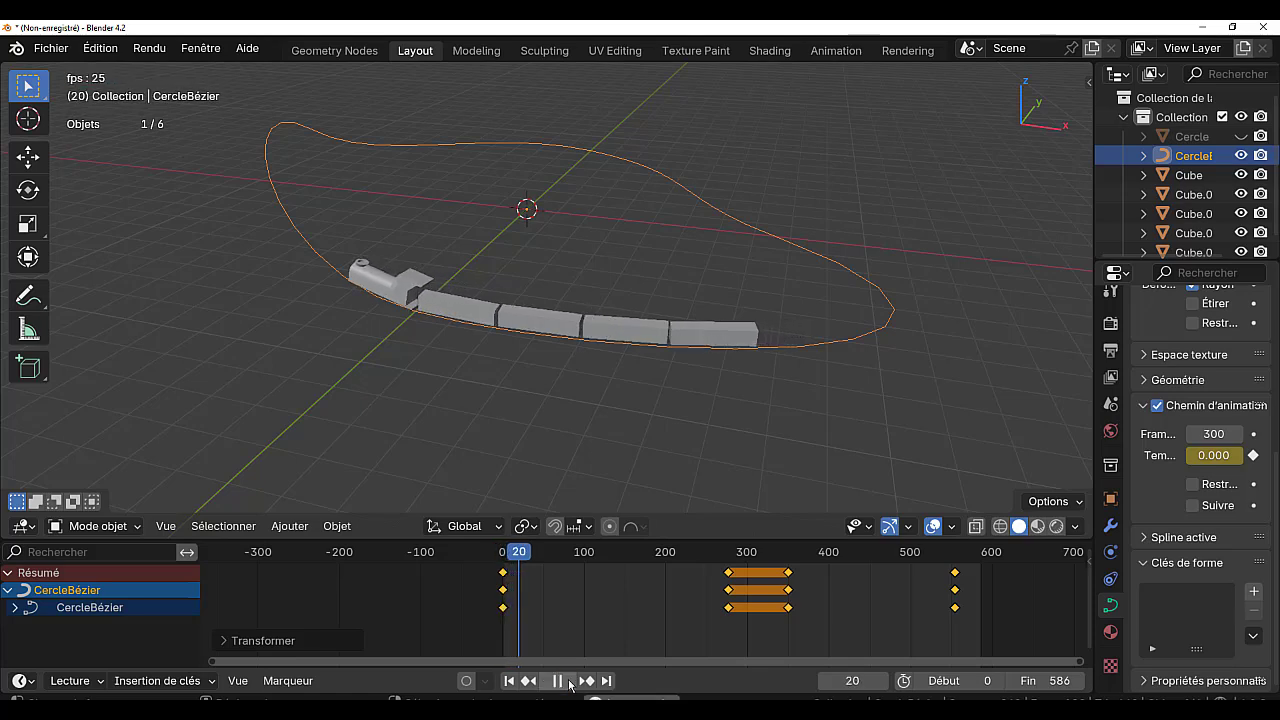
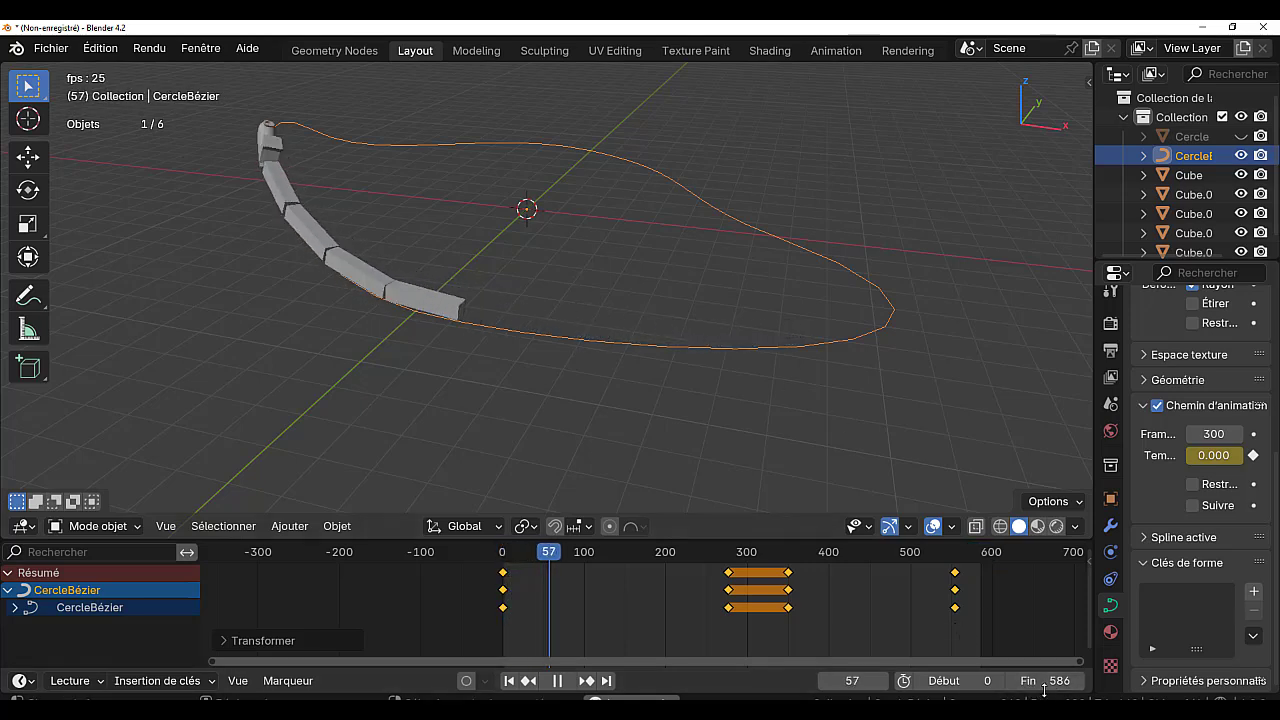
drag(1044, 690, 1081, 690)
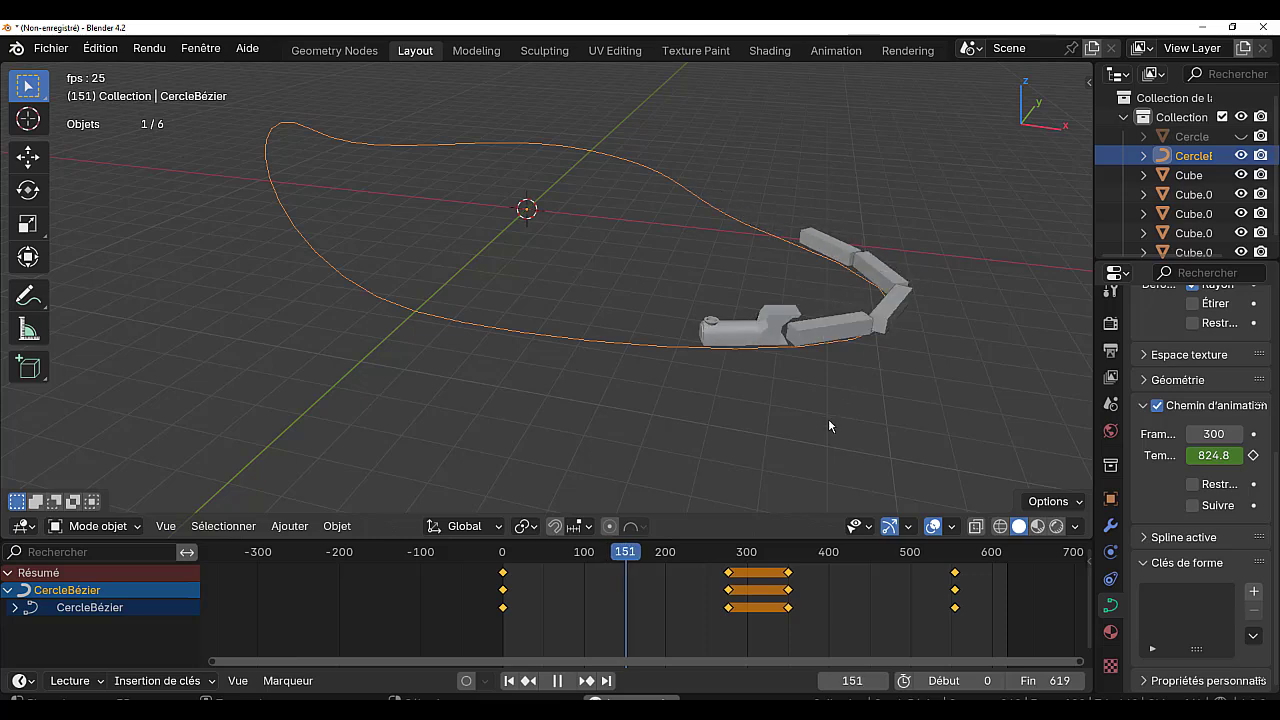
click(562, 680)
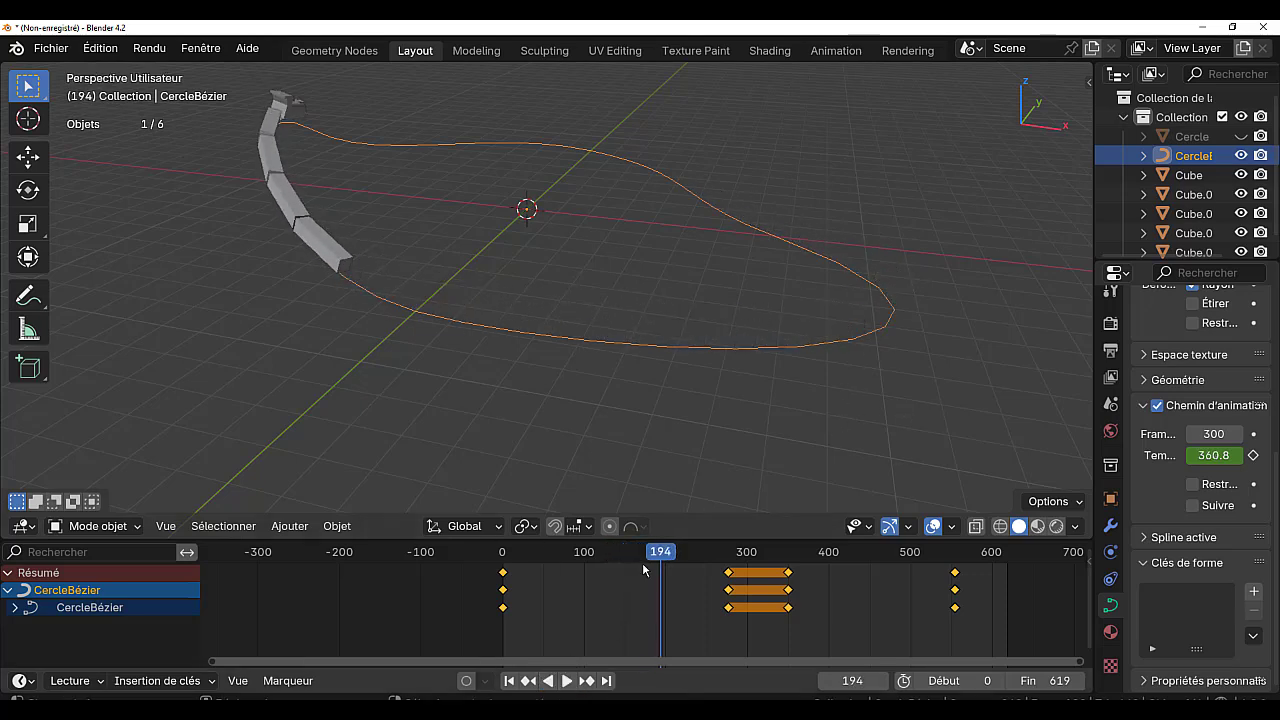
drag(656, 556, 446, 562)
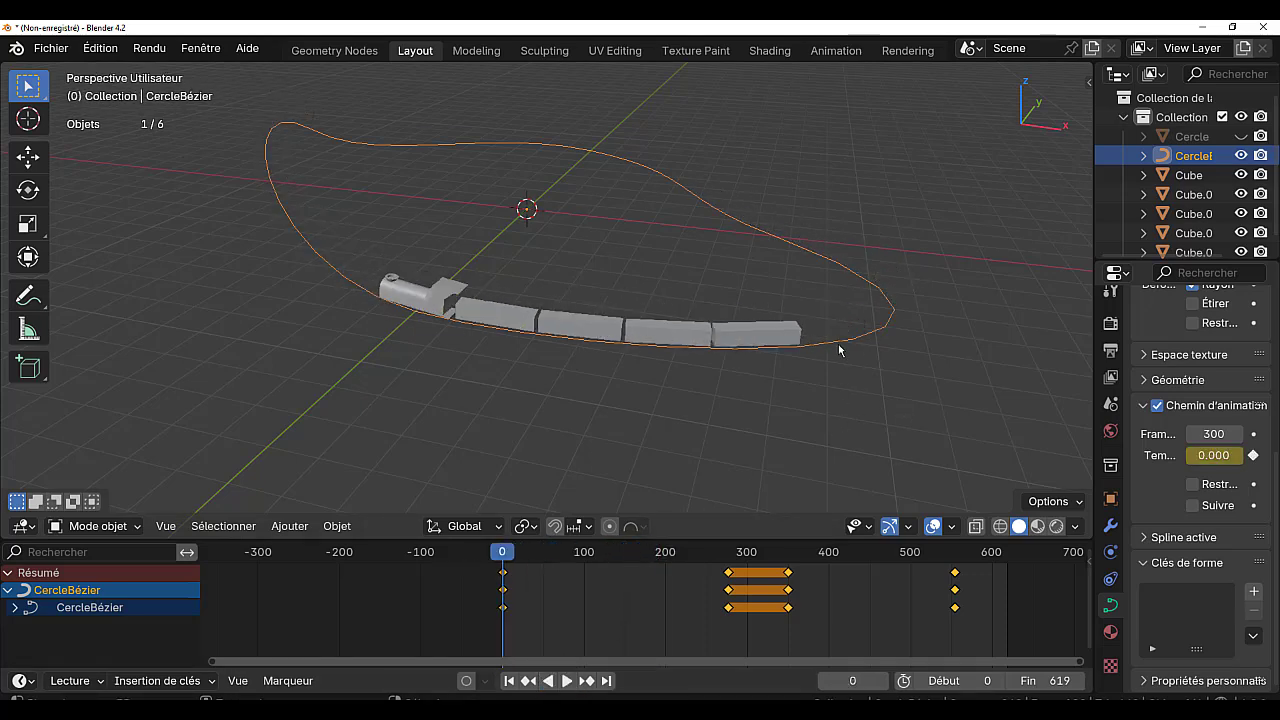
Duplicate the Bézier curve in place and widen the properties area to show the copy's settings
middle_drag(826, 412, 850, 385)
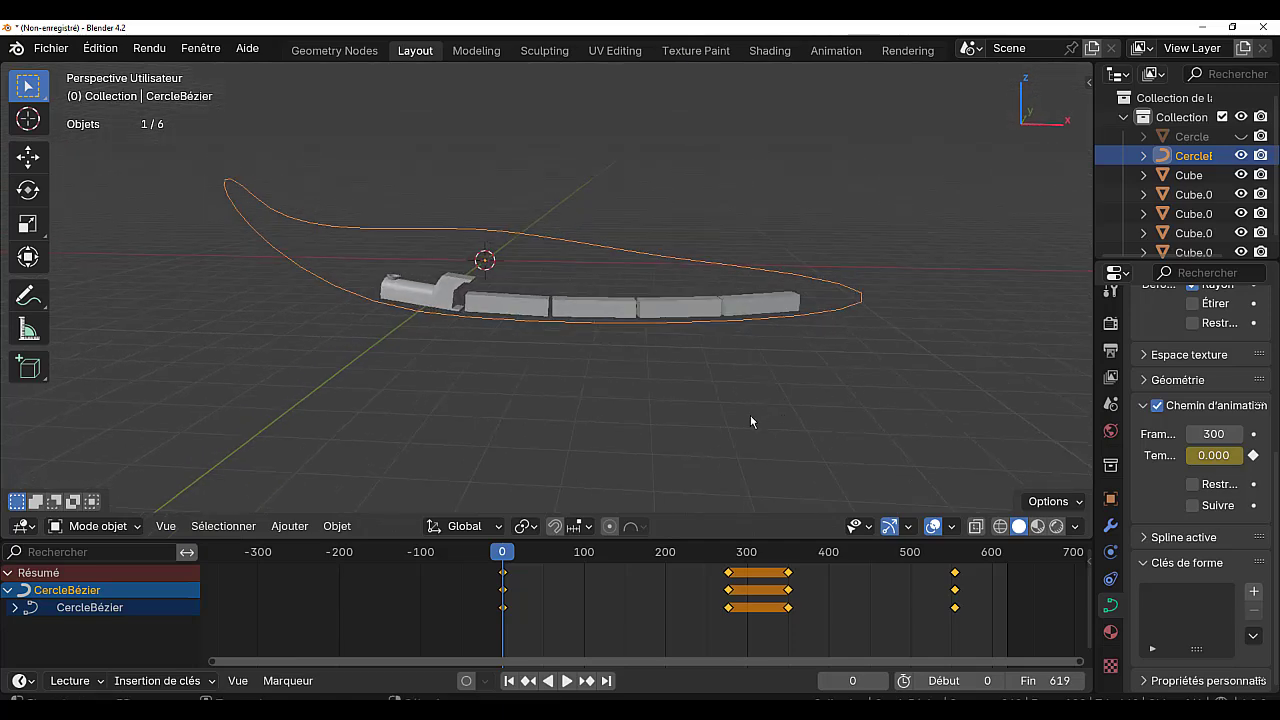
middle_drag(760, 391, 766, 408)
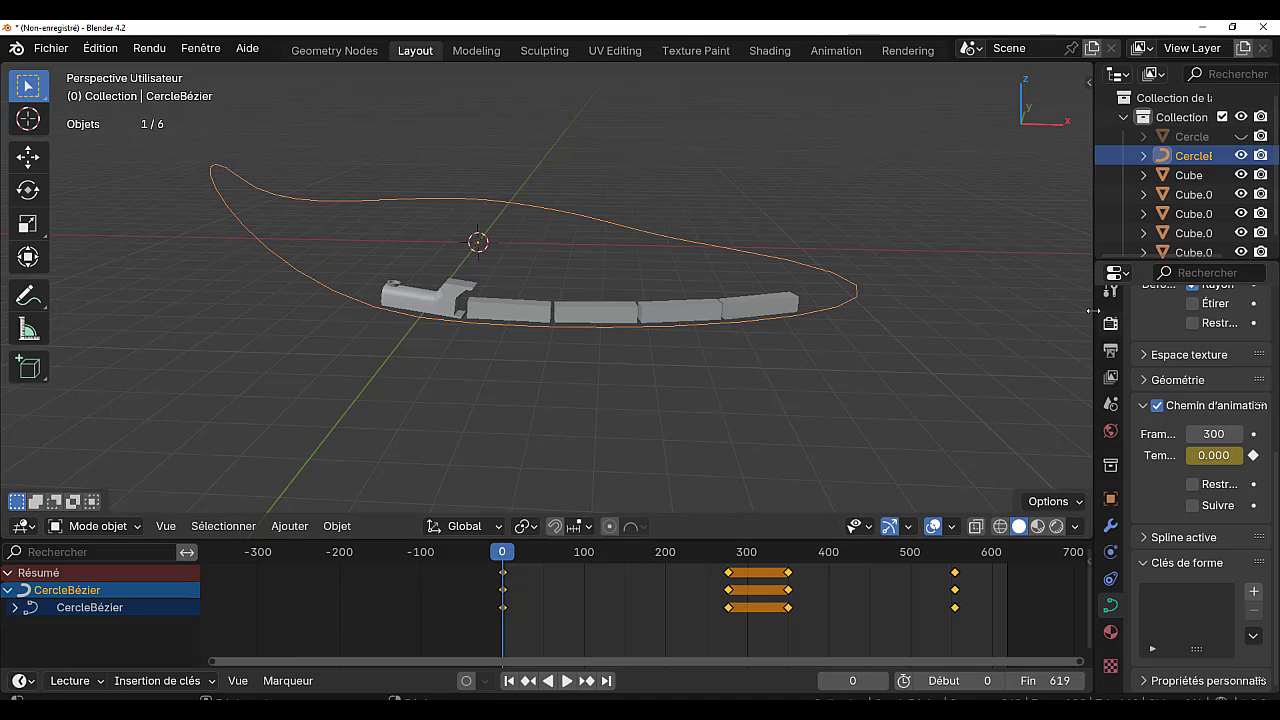
drag(1120, 315, 1162, 318)
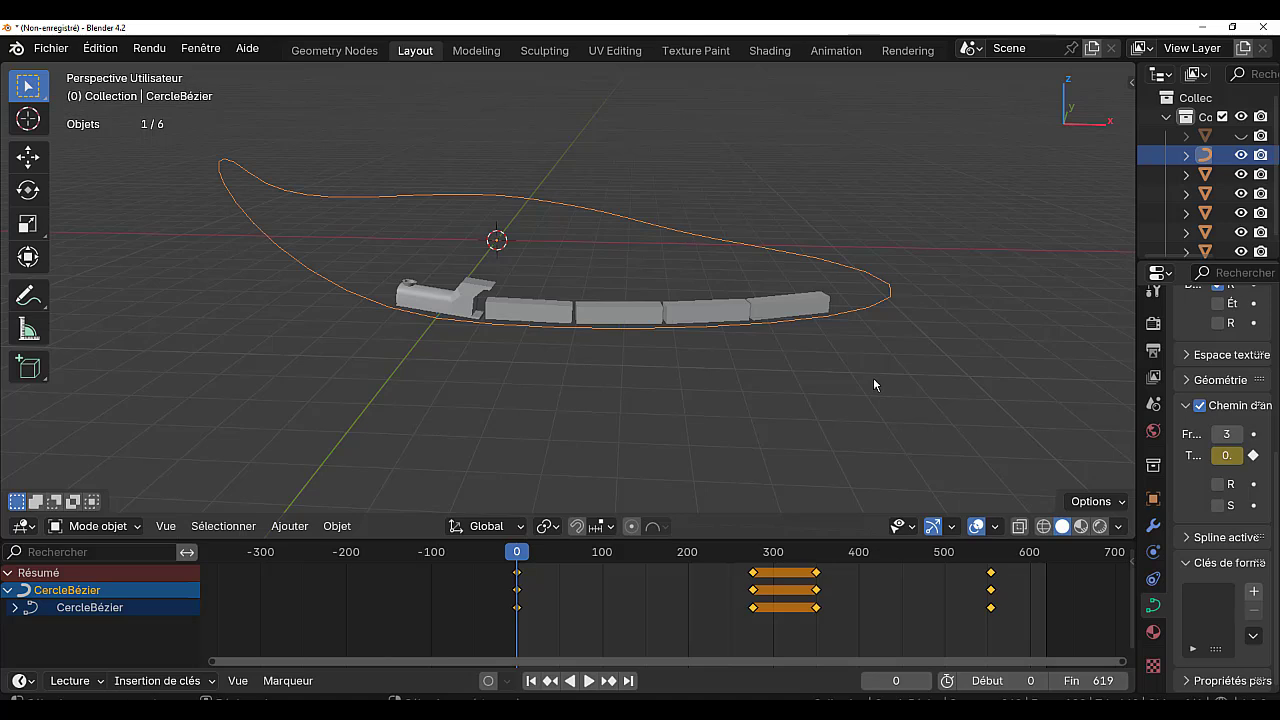
key(shift+d)
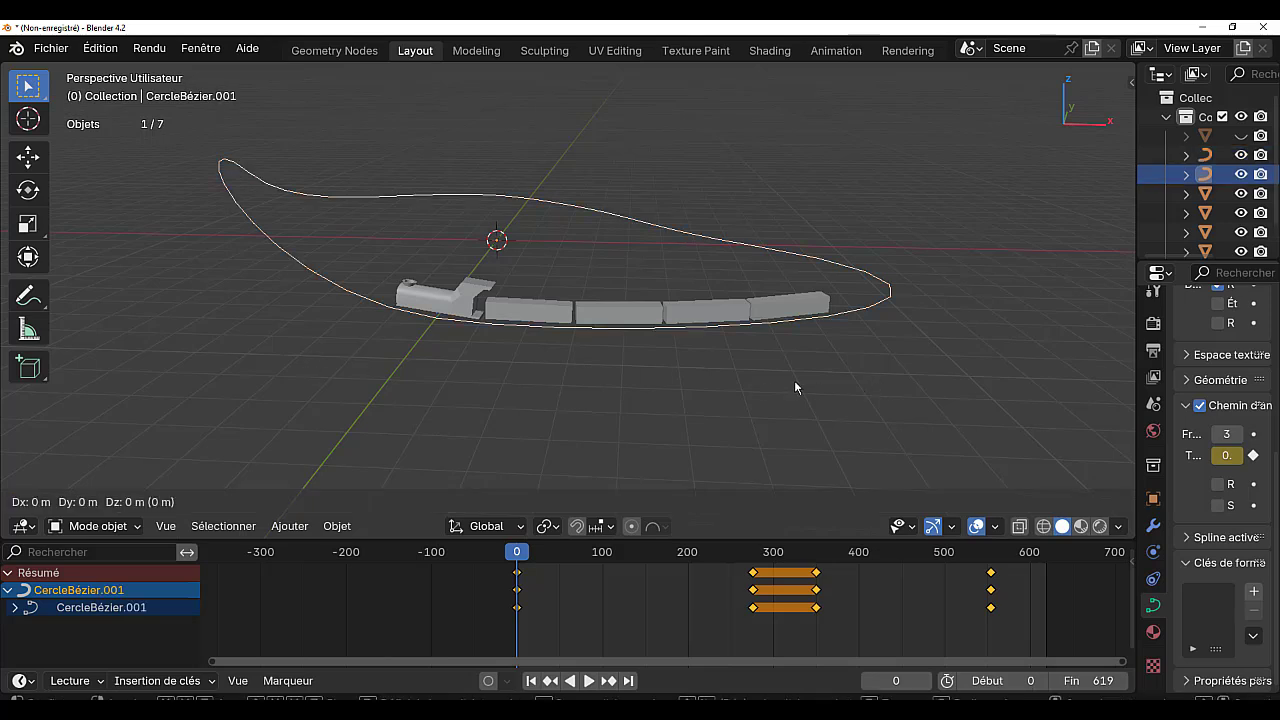
right_click(794, 380)
drag(1135, 322, 913, 353)
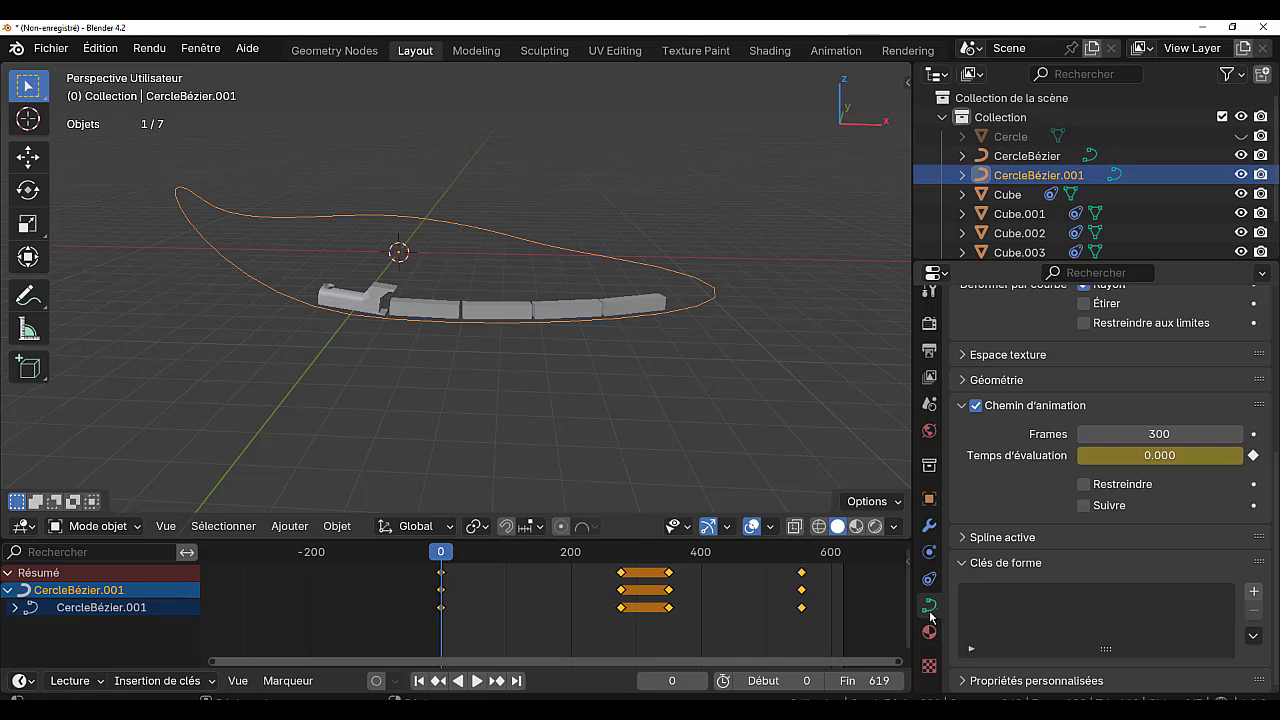
Extrude the duplicated Bézier curve 0.08 m in its geometry settings and enter Edit Mode on it
scroll(1067, 540, up, 2)
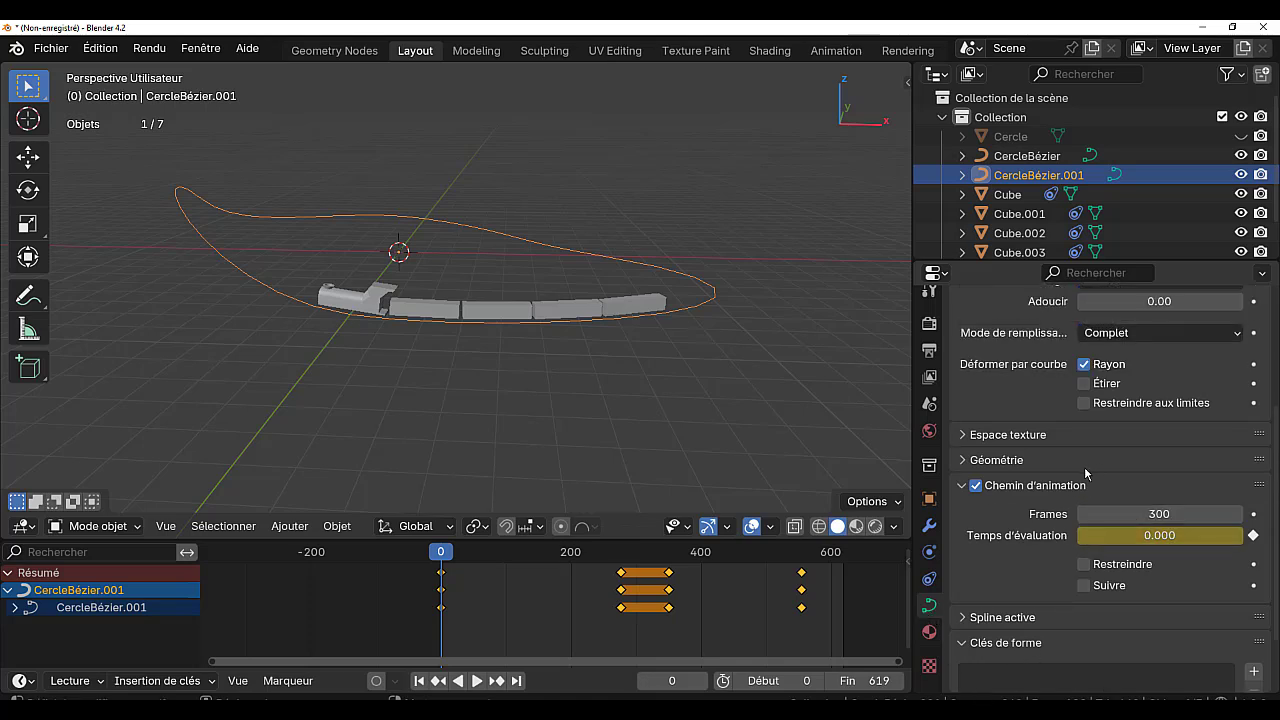
click(965, 460)
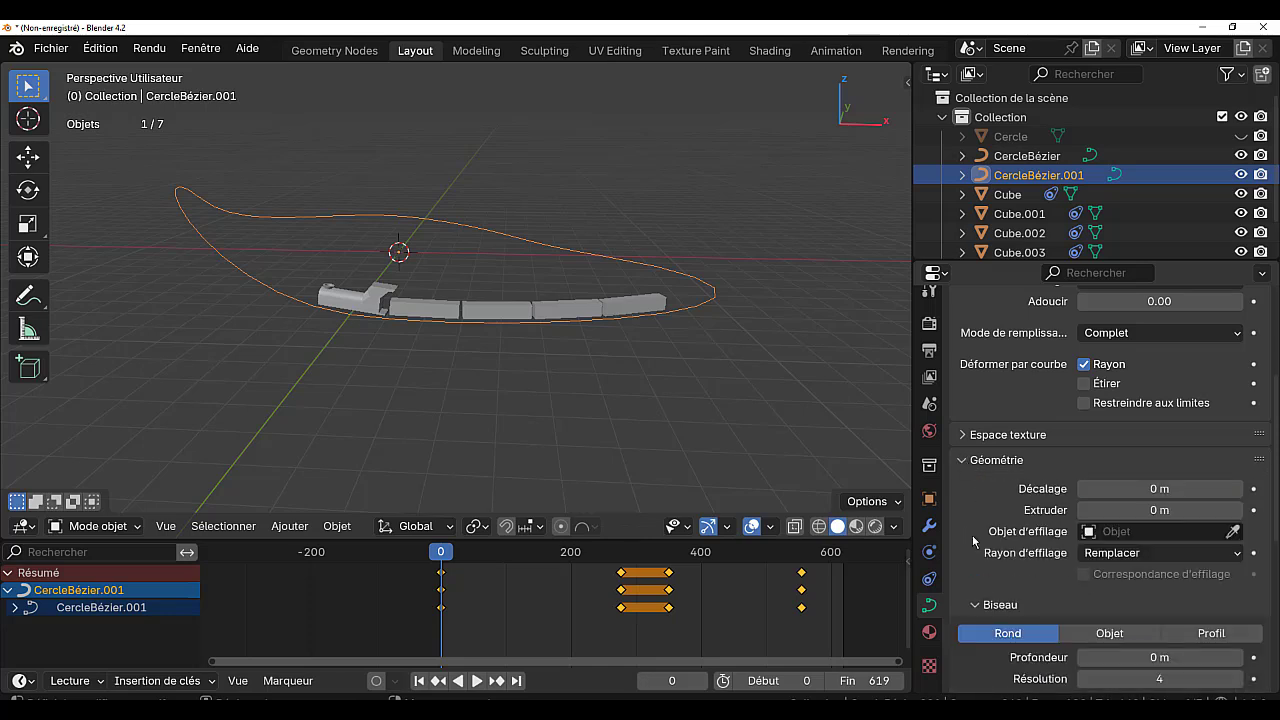
scroll(986, 545, down, 2)
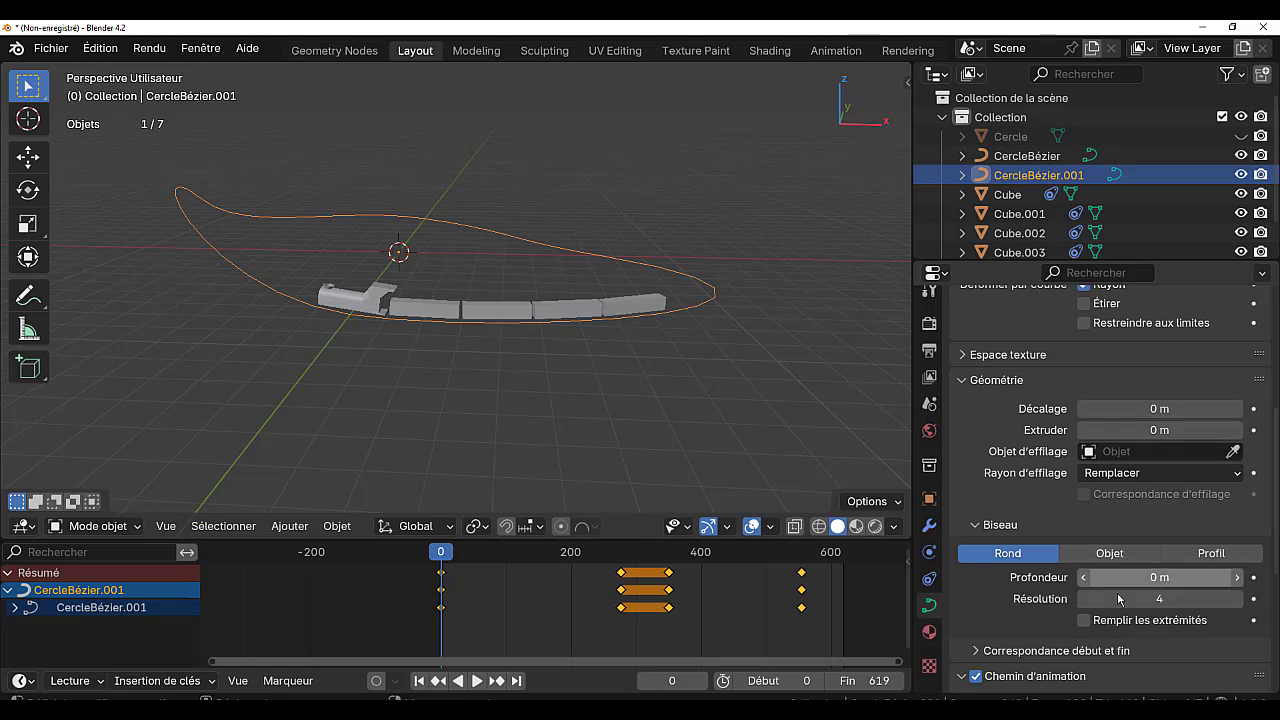
drag(1118, 432, 1165, 432)
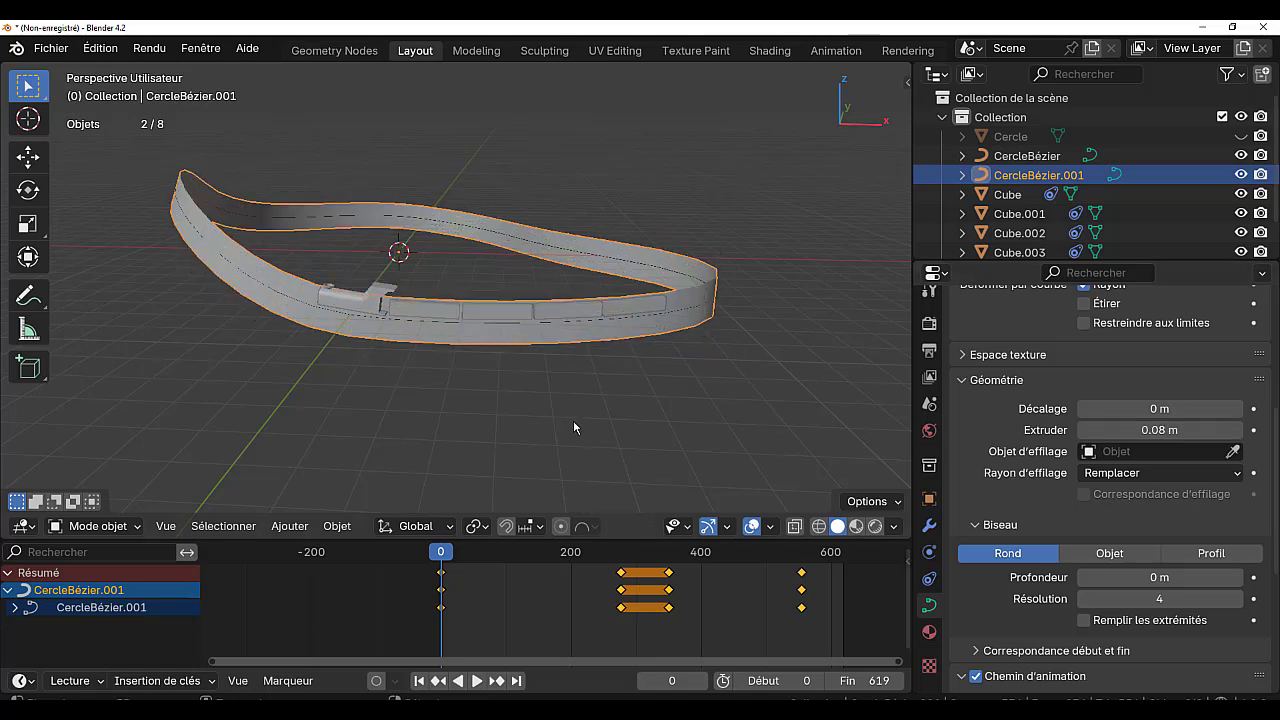
middle_drag(573, 420, 668, 429)
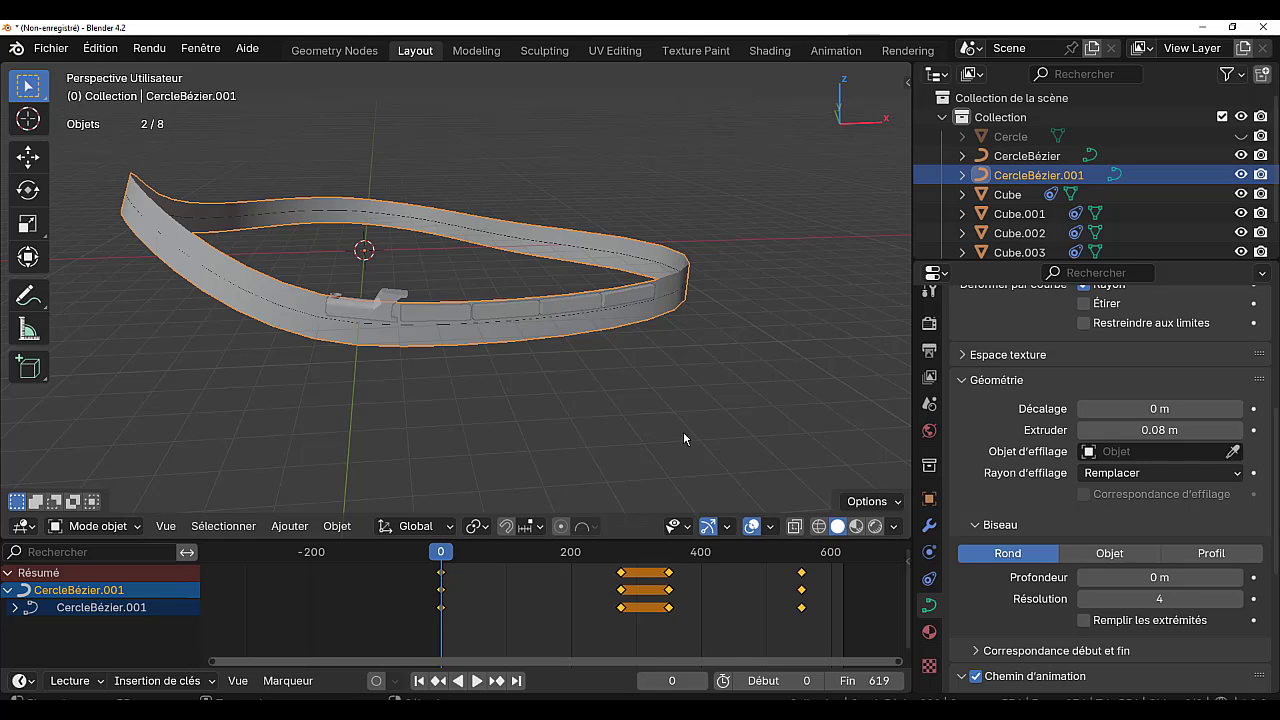
key(Tab)
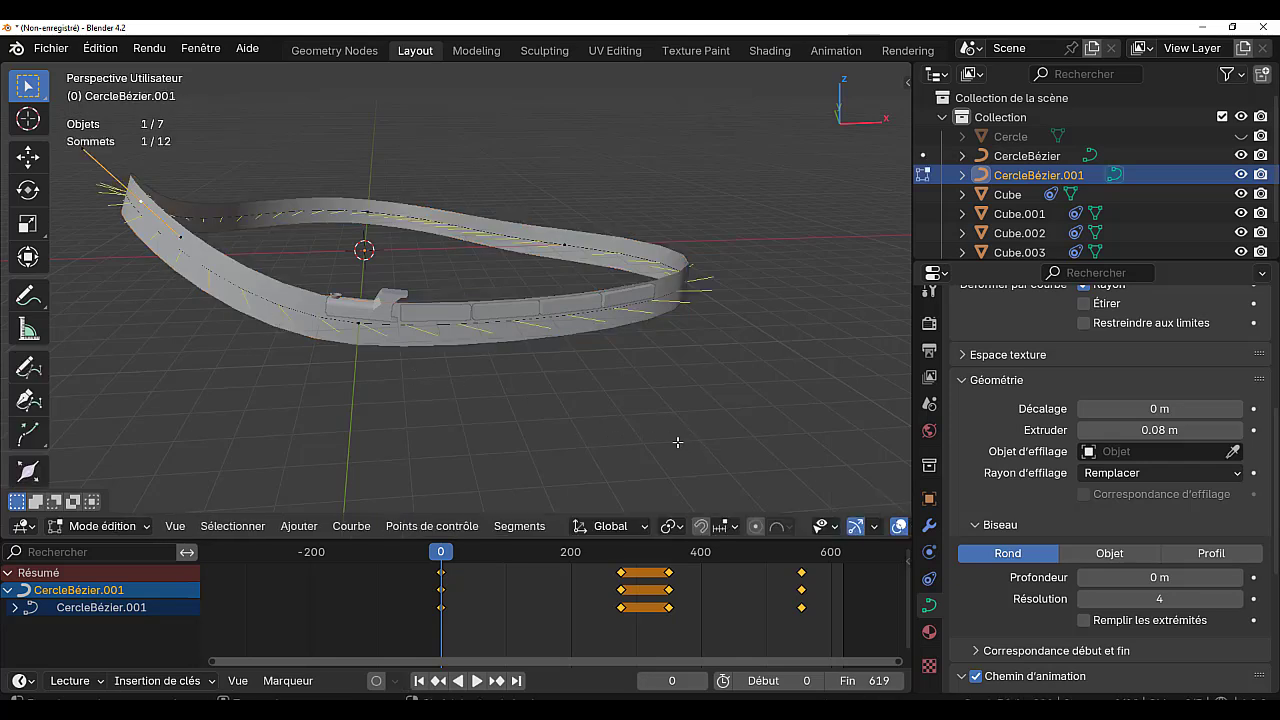
key(ctrl+t)
text(90)
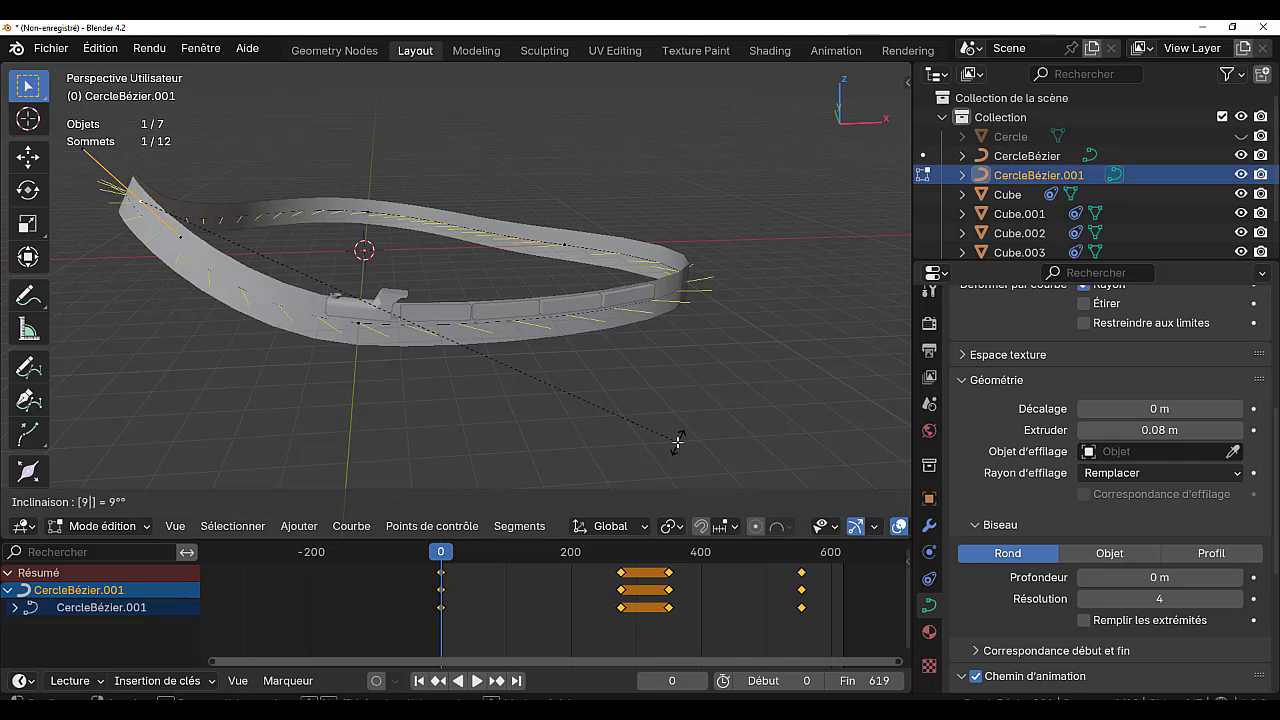
key(Return)
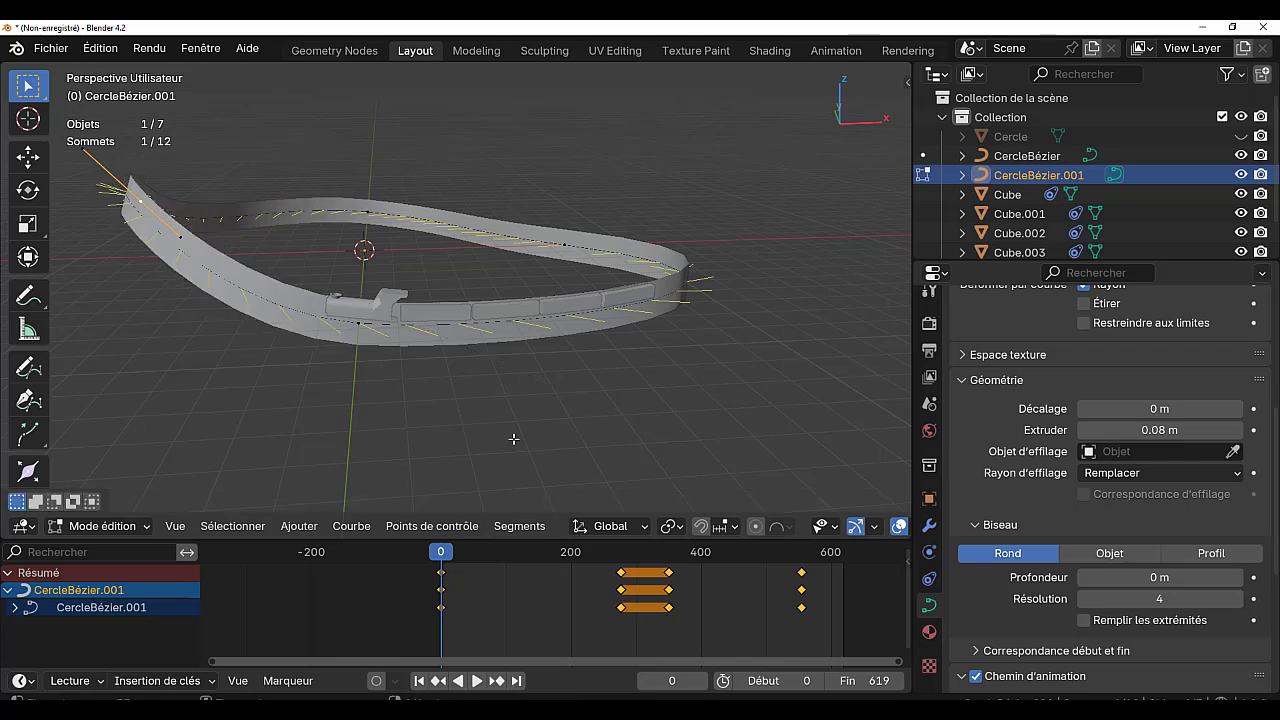
Tilt all points of the extruded curve by 90° and play the animation to check the train on the flat ribbon
key(a)
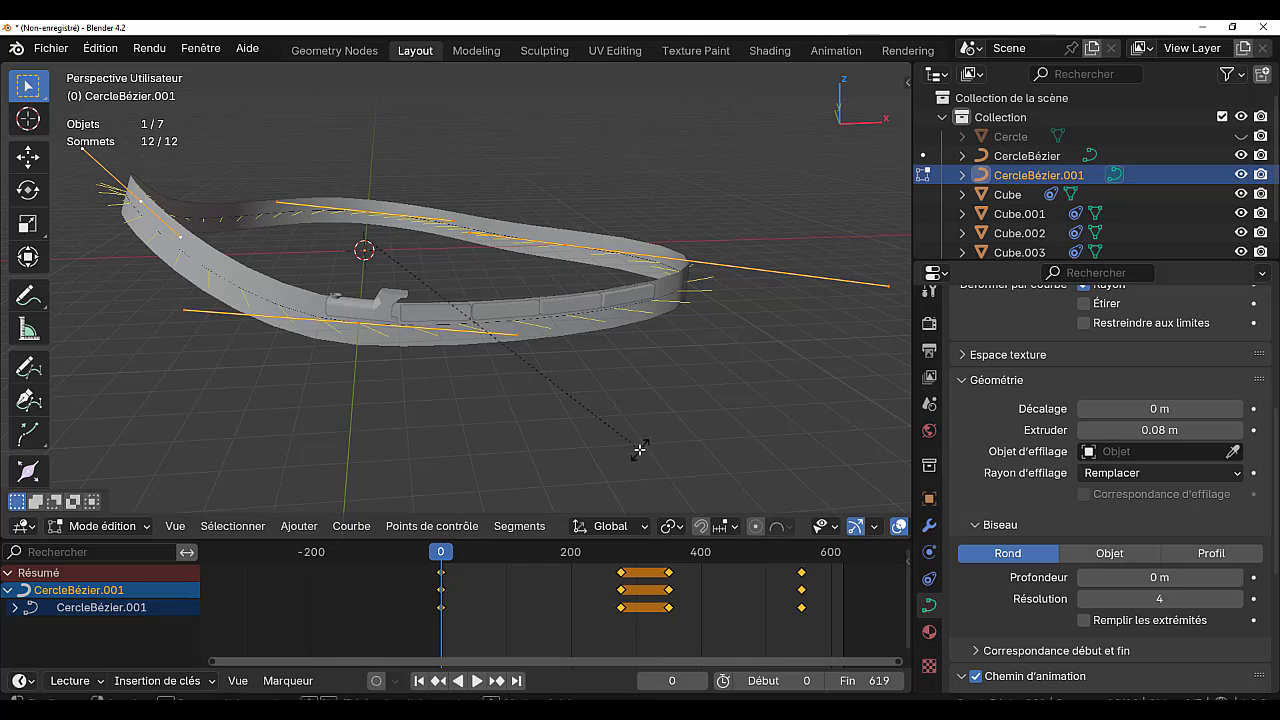
text(90)
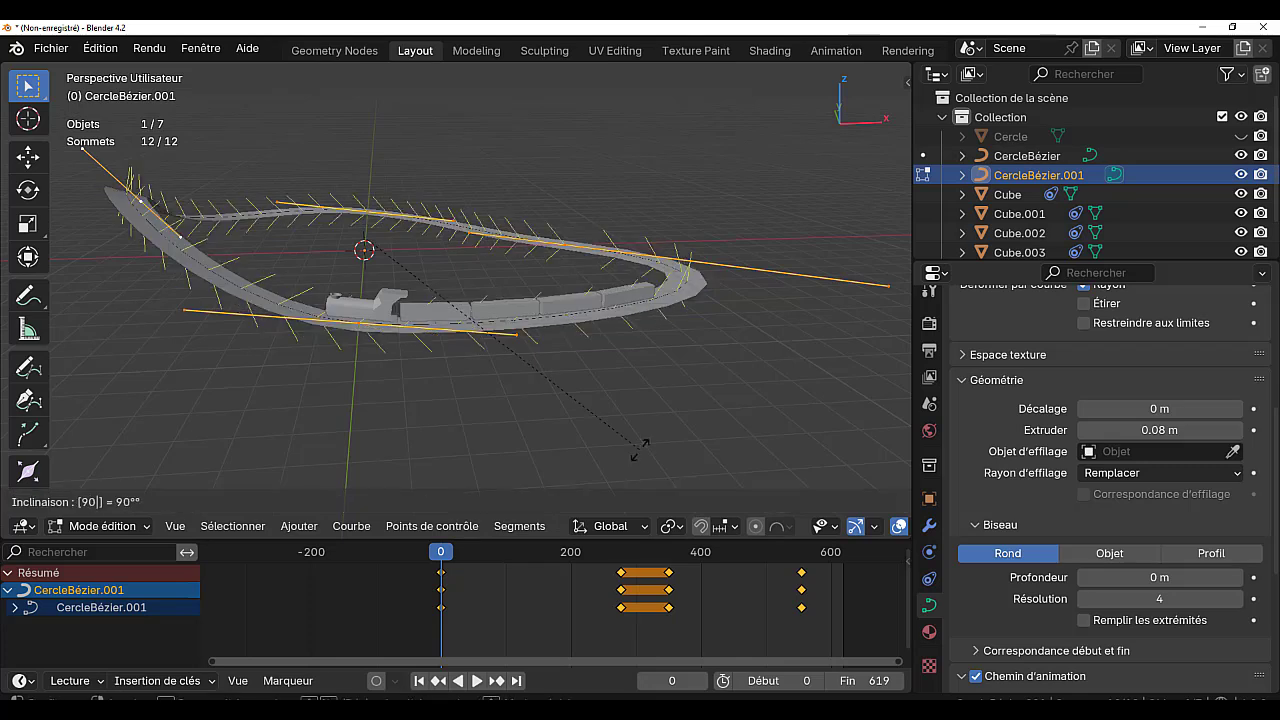
key(Return)
mouse_move(700, 391)
middle_down()
mouse_move(617, 423)
mouse_move(609, 446)
mouse_move(622, 464)
mouse_move(646, 414)
mouse_move(705, 405)
middle_up()
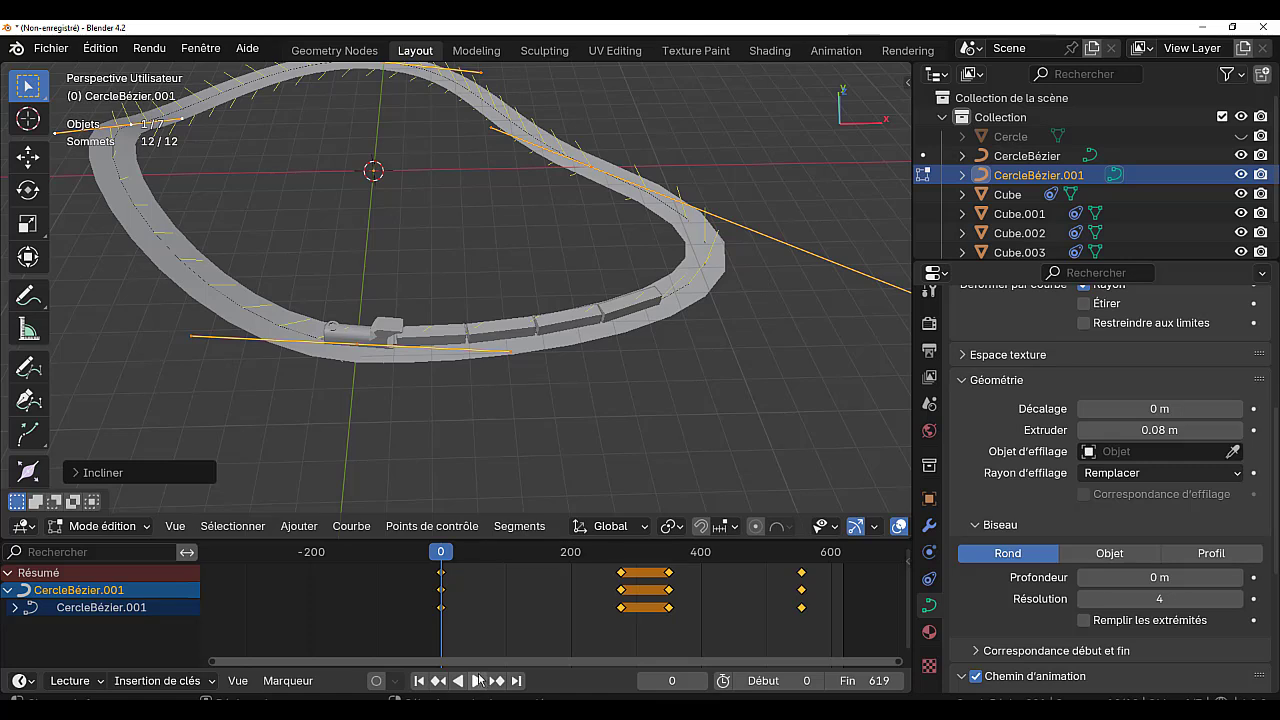
click(477, 680)
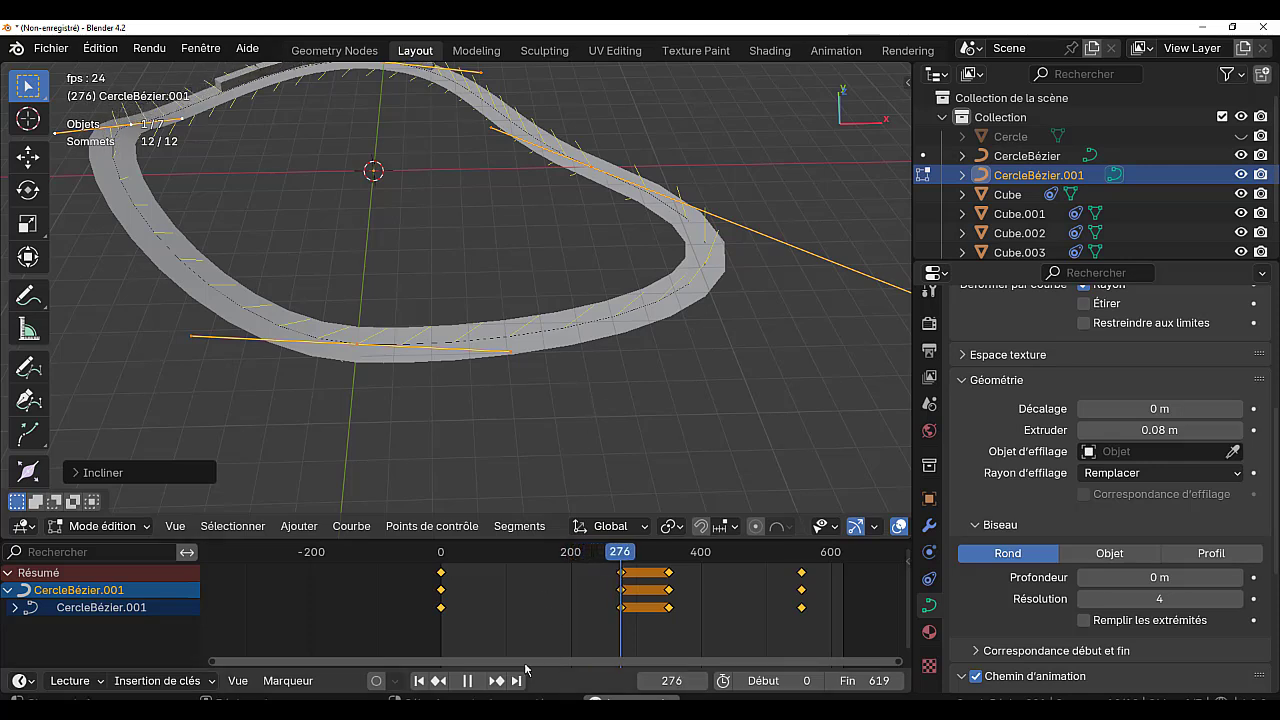
click(477, 684)
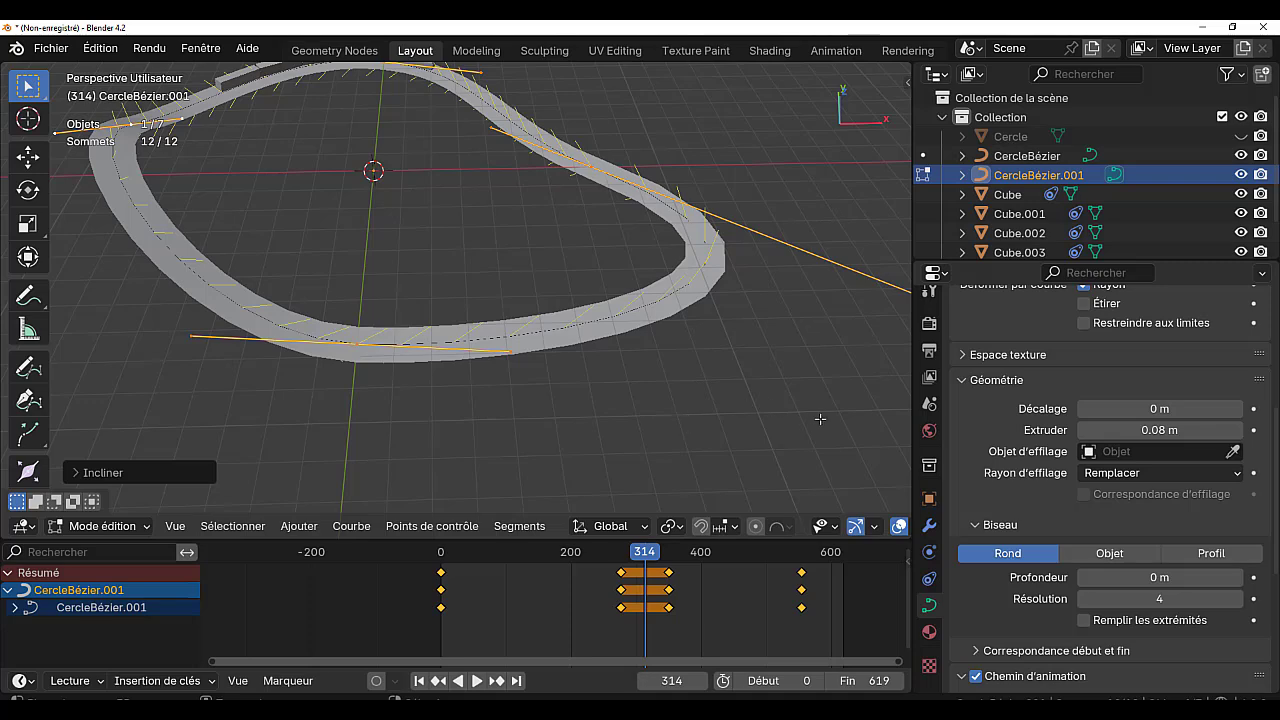
Return to Object Mode and duplicate the flat ribbon curve in place
mouse_move(912, 357)
mouse_down()
mouse_move(997, 358)
mouse_move(930, 358)
mouse_up()
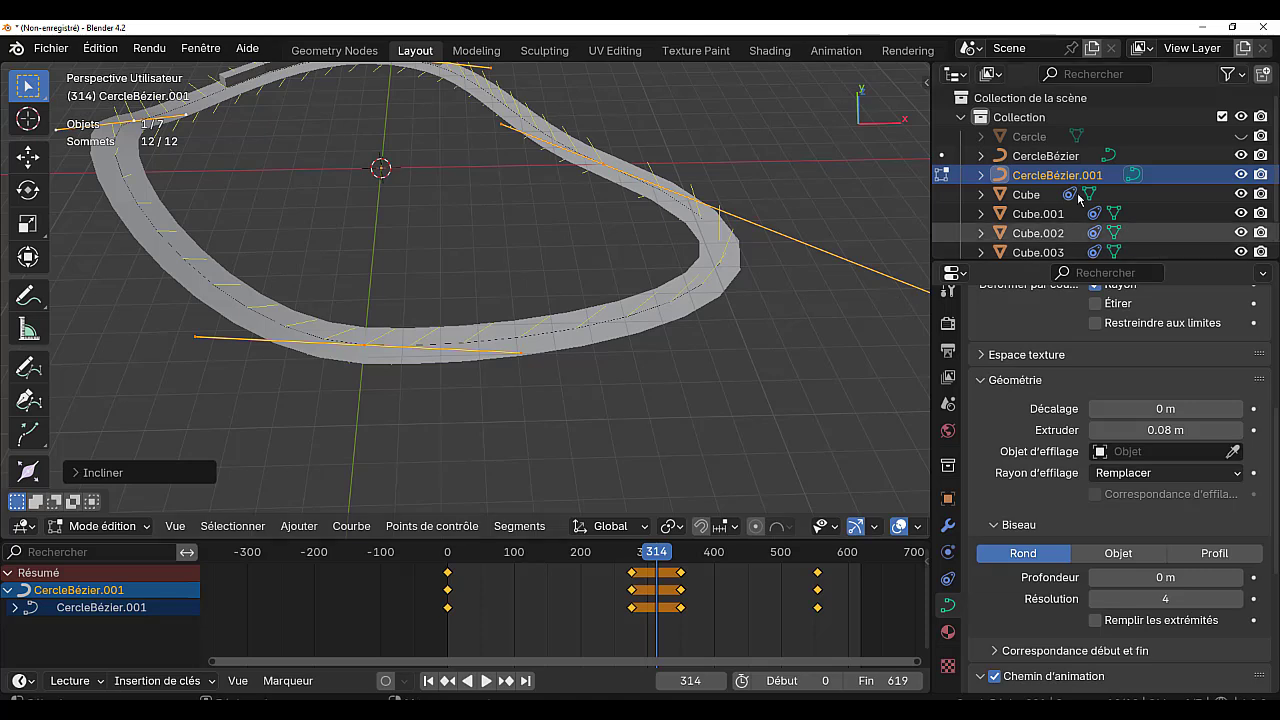
key(Tab)
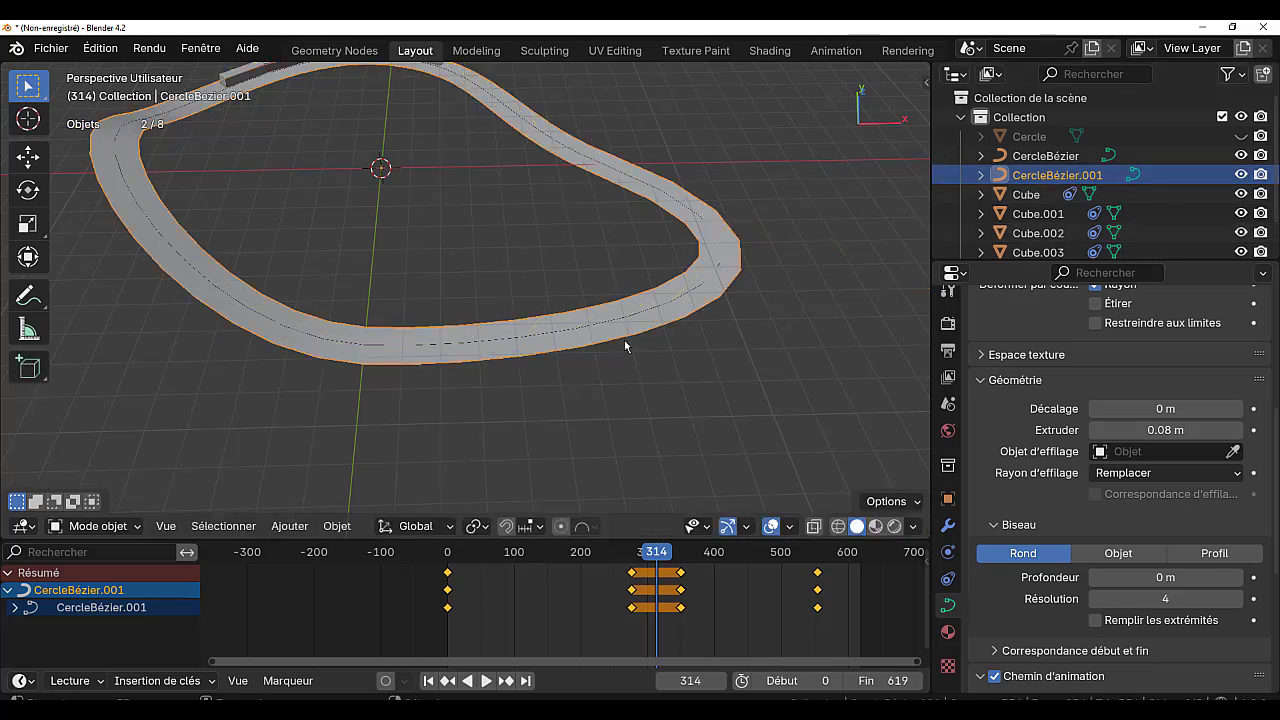
key(shift+d)
right_click(662, 406)
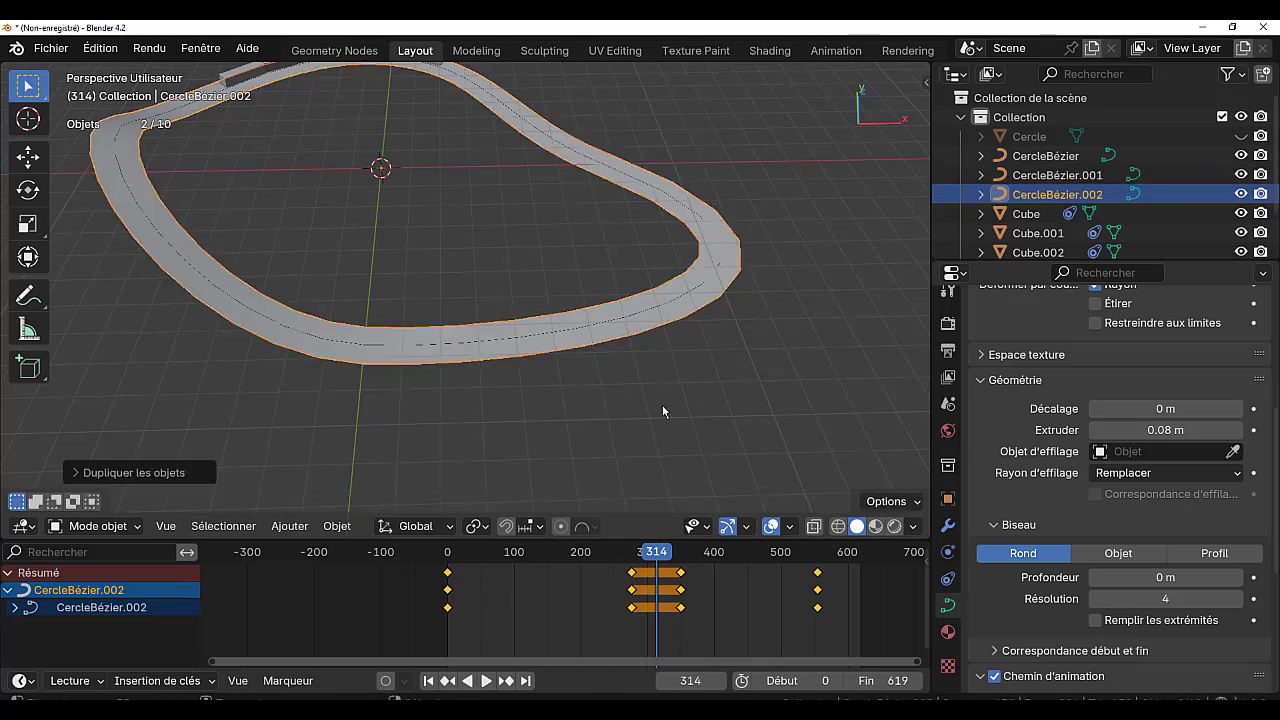
Convert the ribbon curve CercleBézier.001 to a mesh
click(1087, 180)
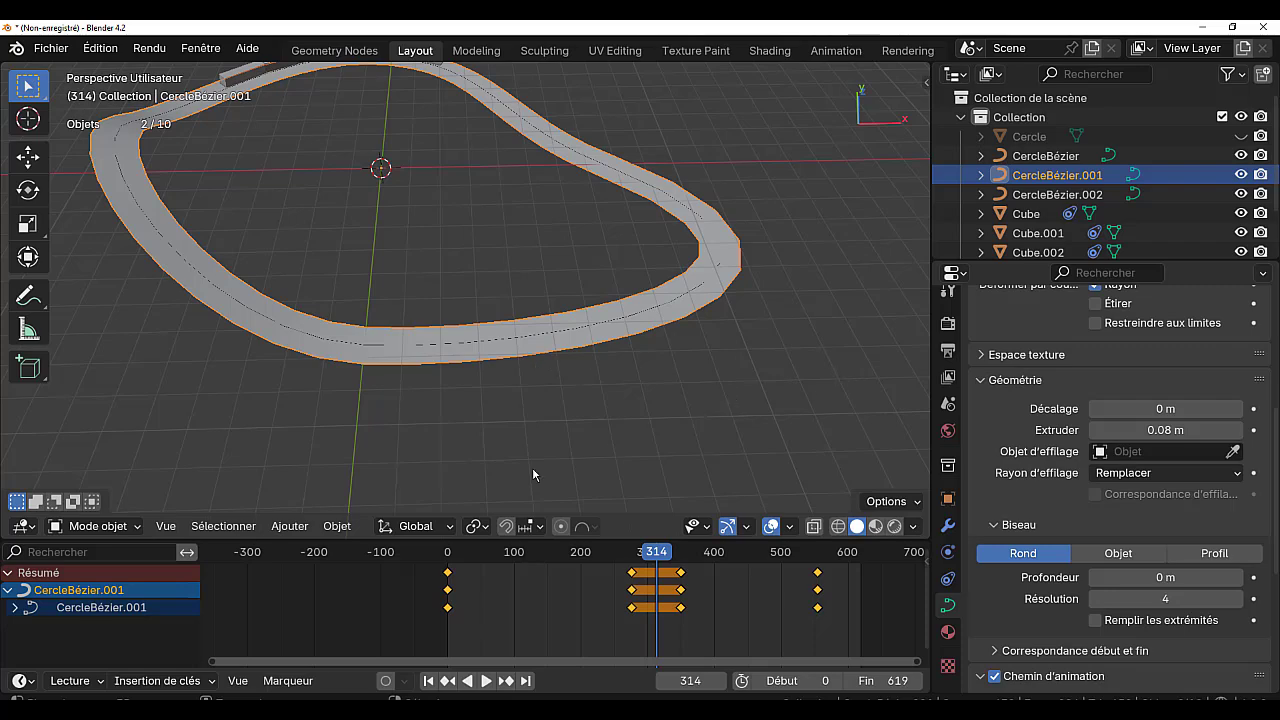
click(330, 528)
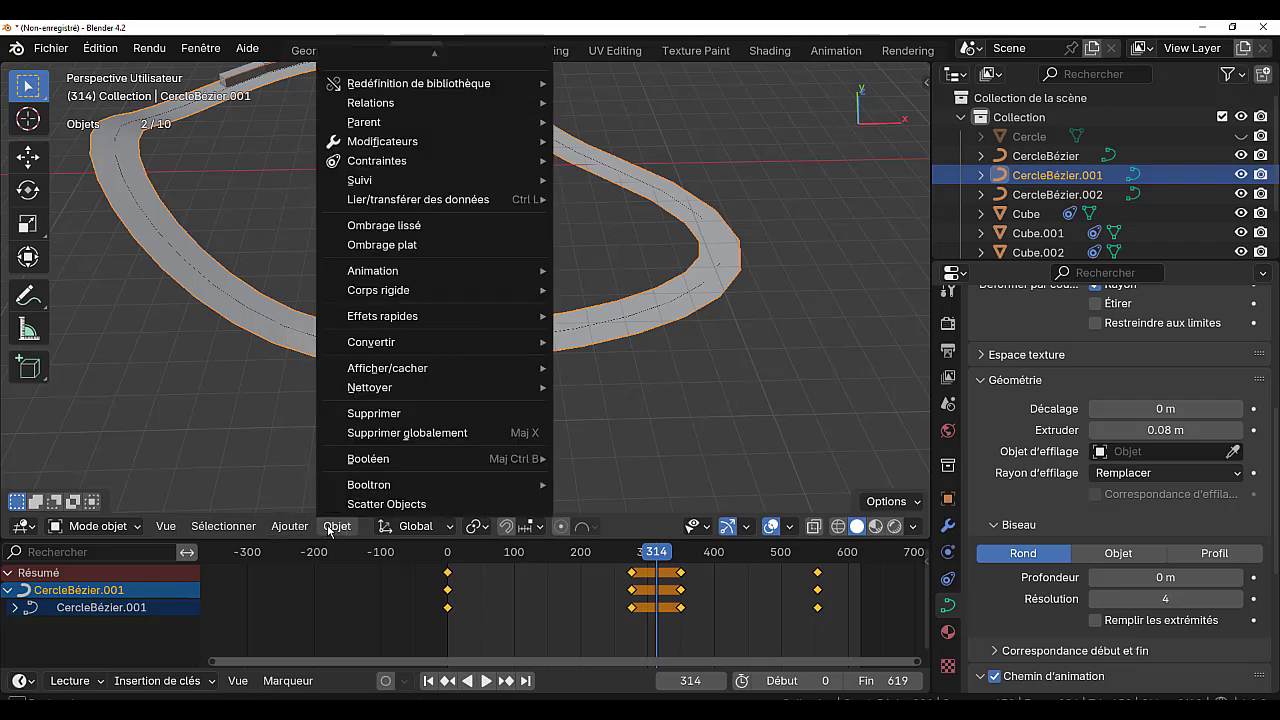
mouse_move(376, 314)
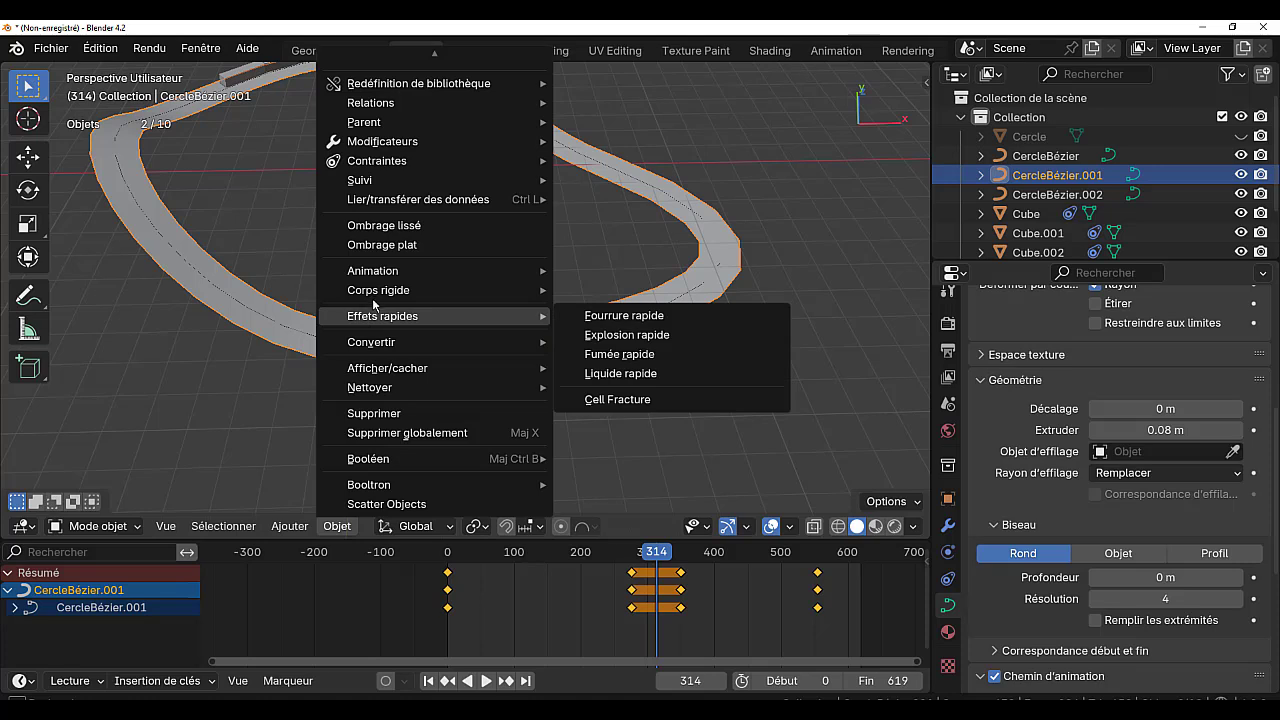
scroll(373, 303, up, 12)
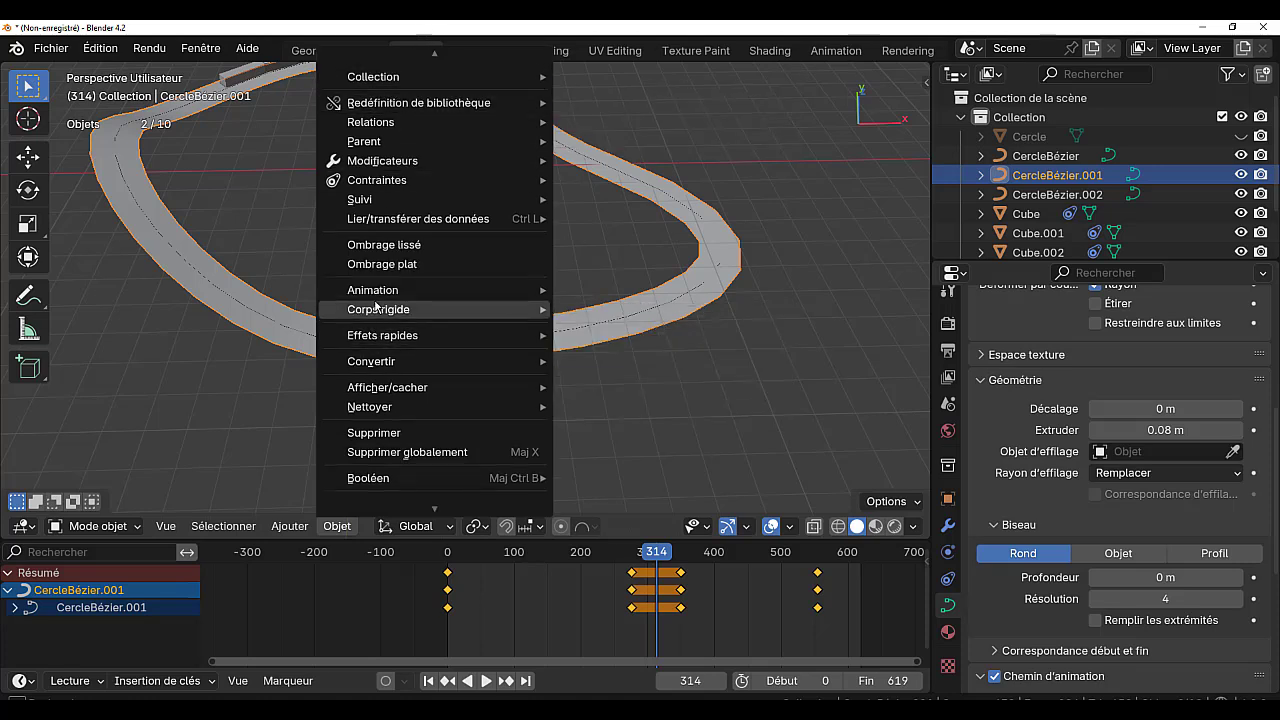
mouse_move(364, 362)
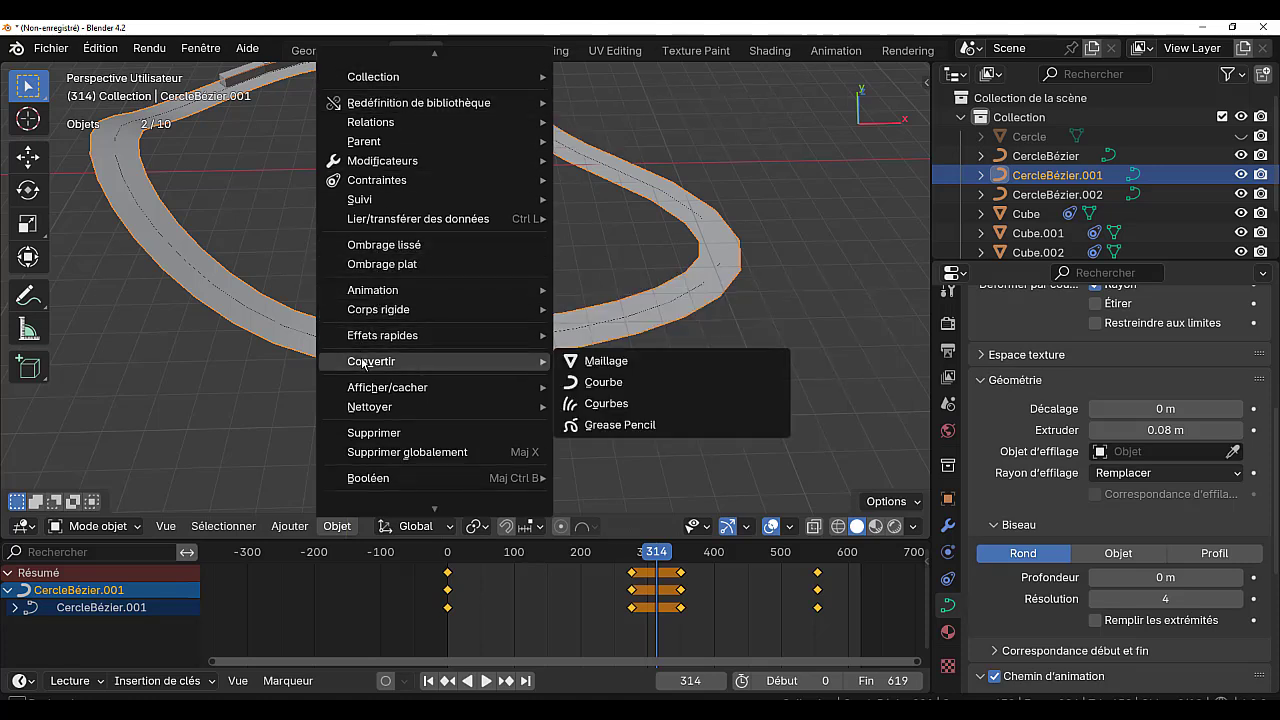
click(607, 362)
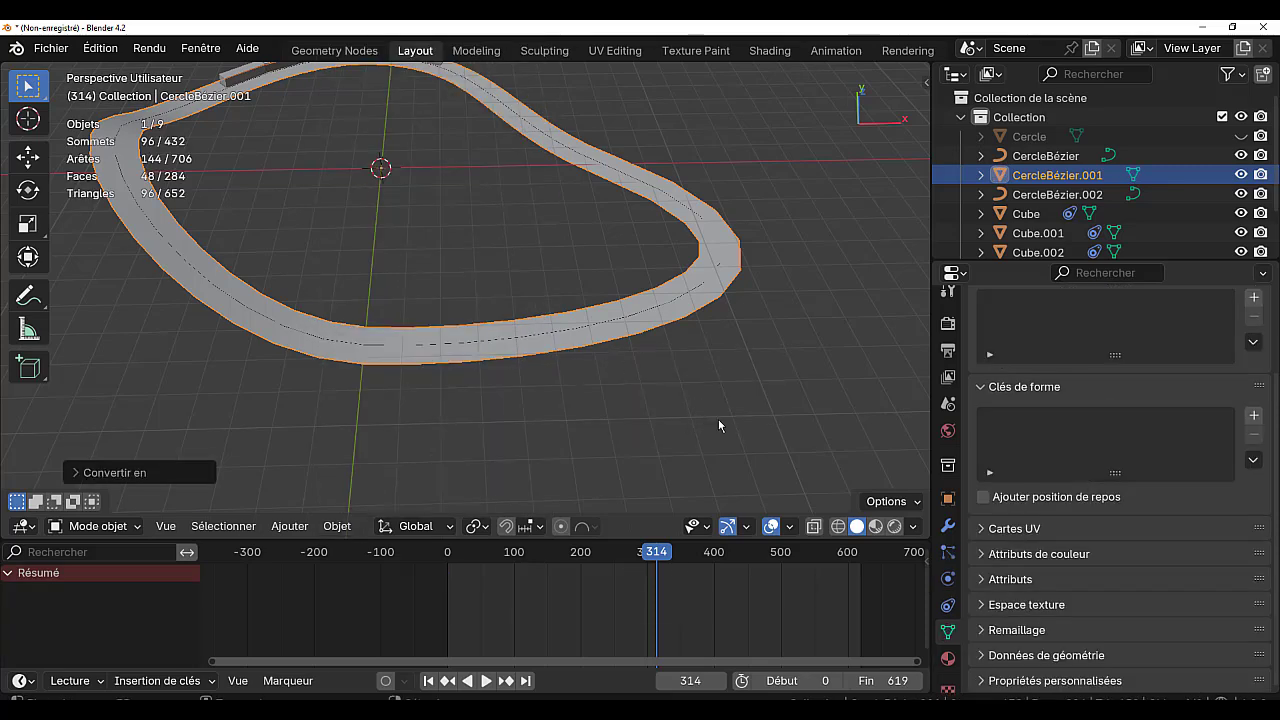
Enlarge the viewport and select the ring of crosswise edges around the converted ribbon mesh in Edit Mode
key(Tab)
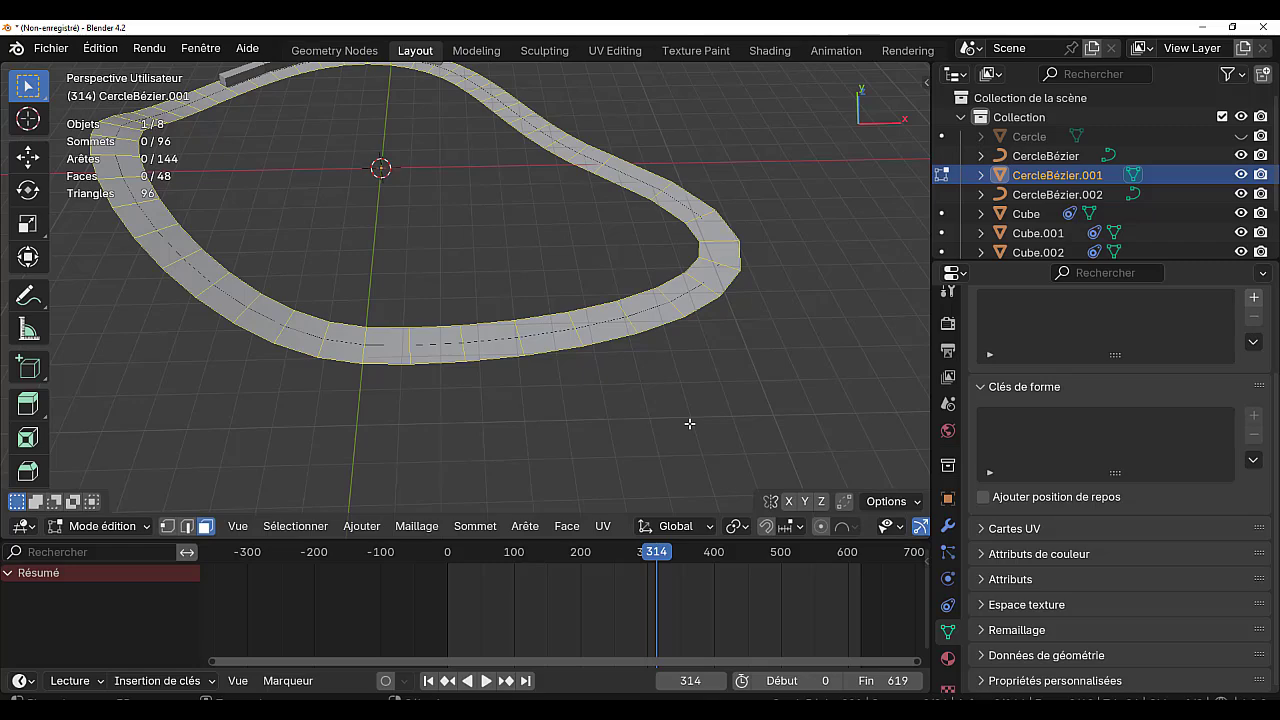
scroll(689, 424, up, 2)
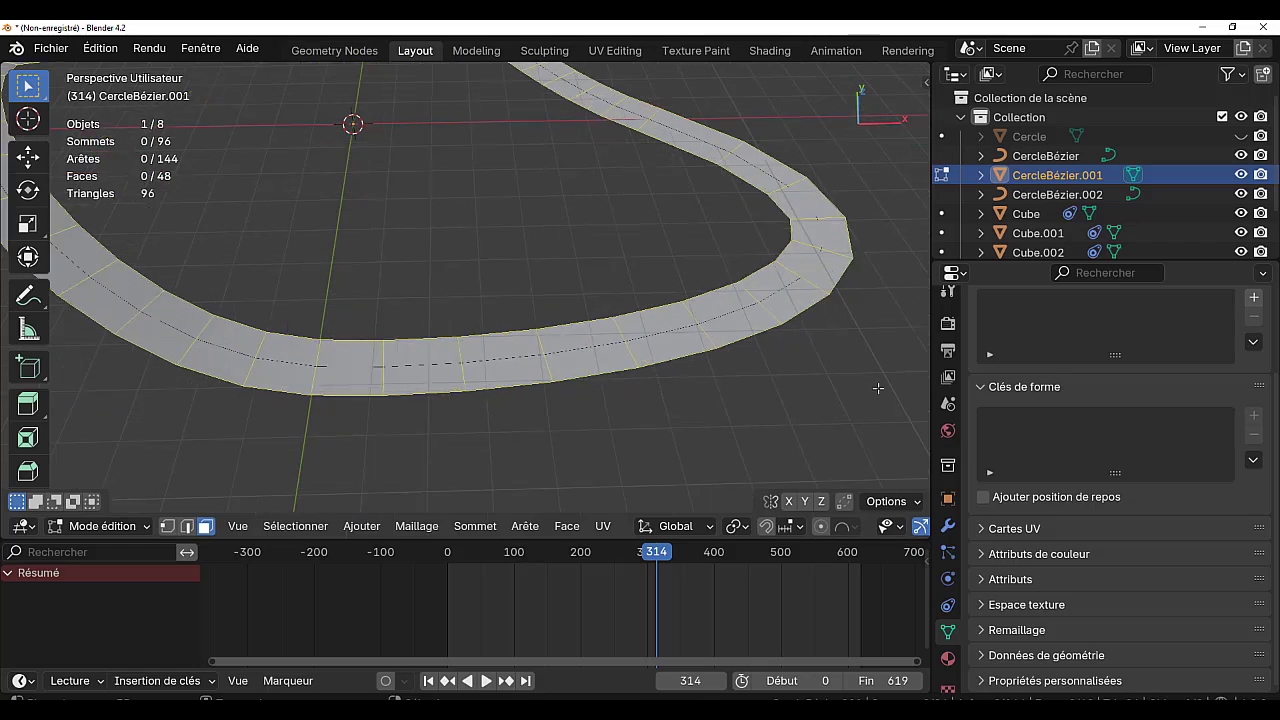
drag(930, 371, 1155, 360)
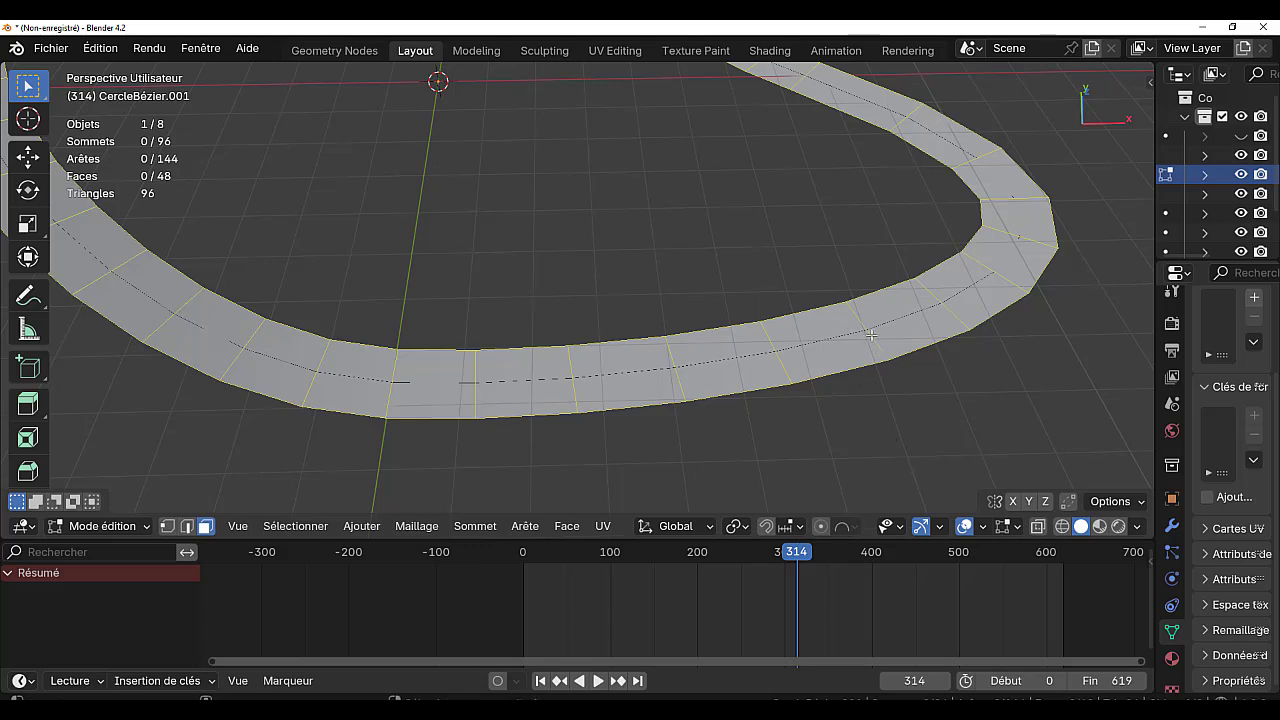
key(a)
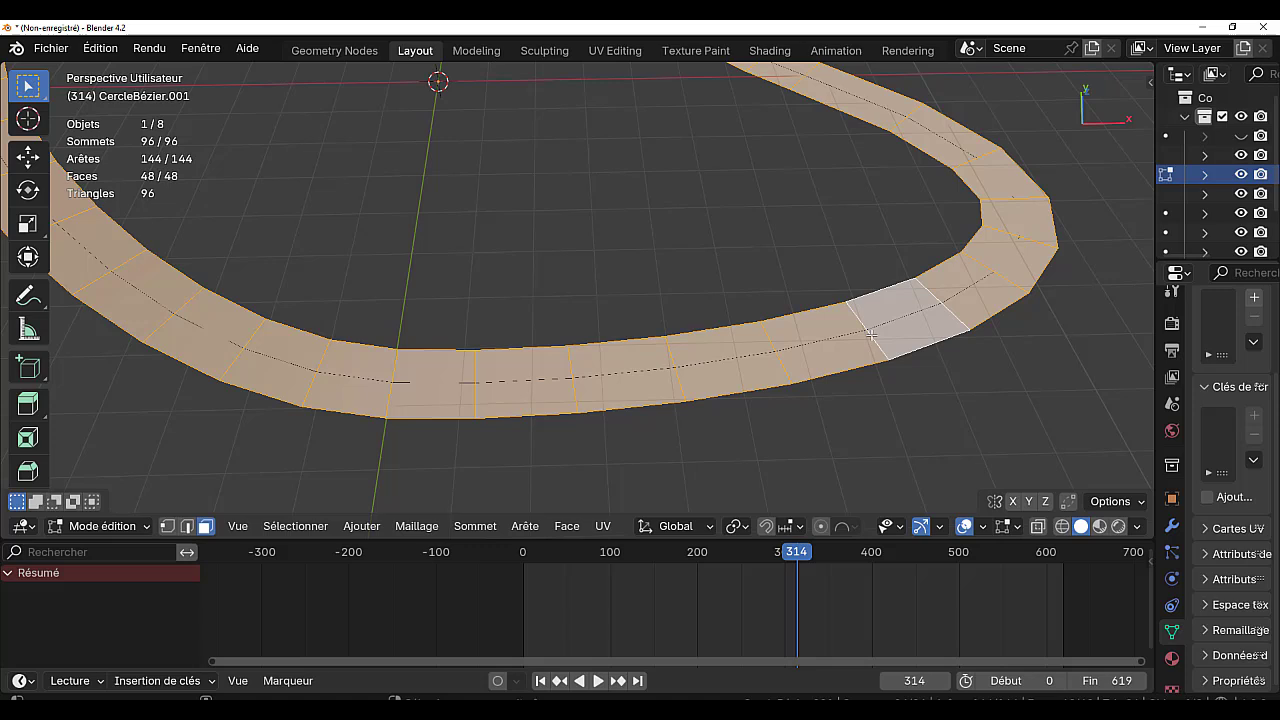
click(186, 527)
click(560, 442)
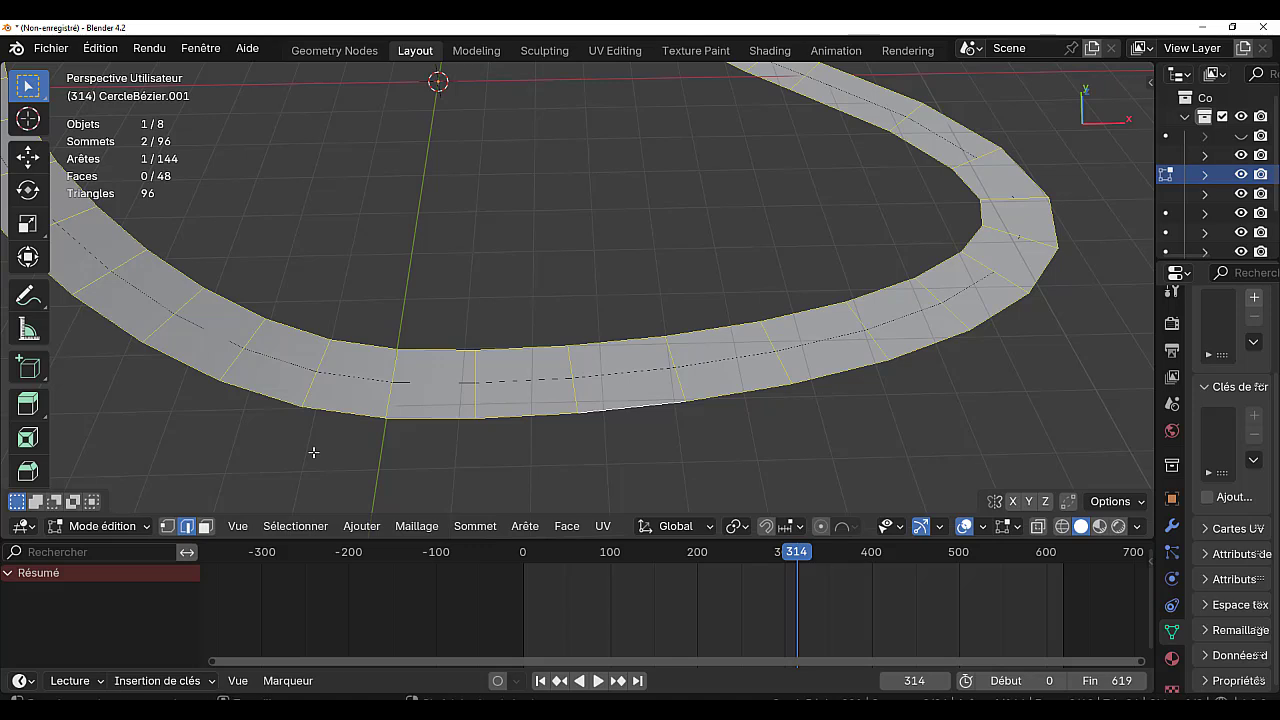
ctrl+alt+click(777, 361)
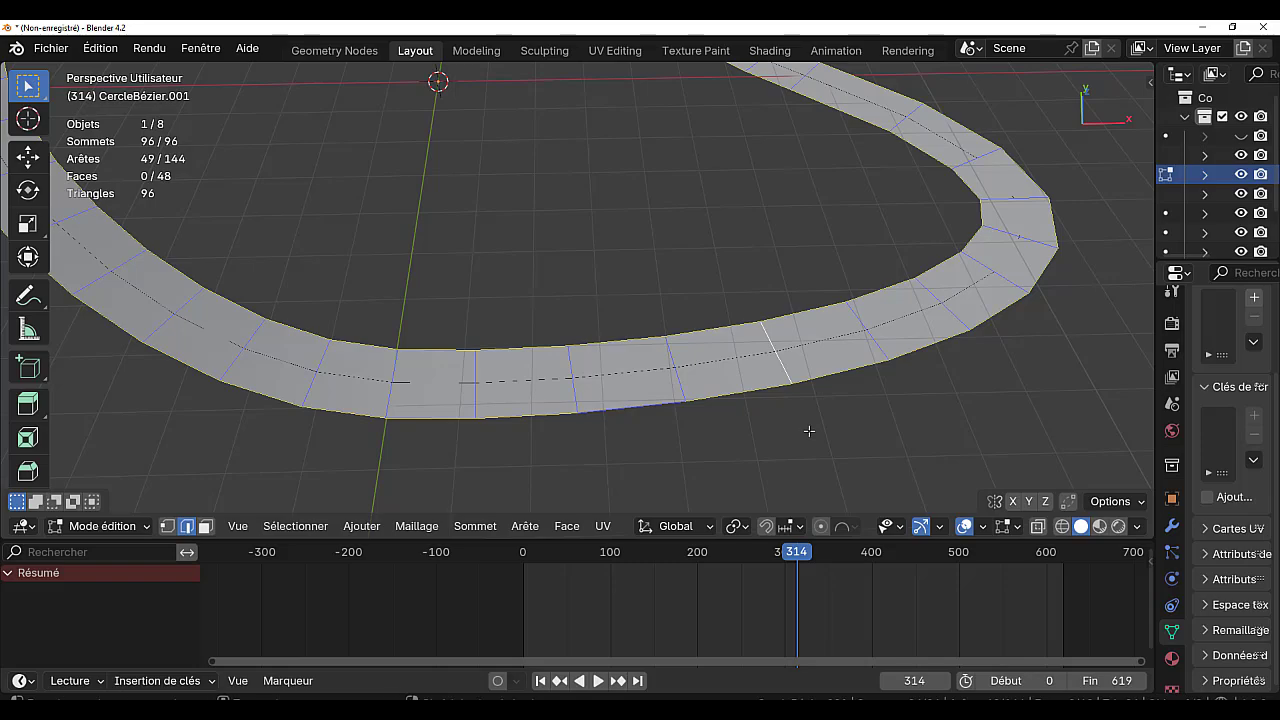
Bevel the selected cross edges of the CercleBézier.001 ribbon with one segment and an offset of about 0.011 m
key(ctrl+b)
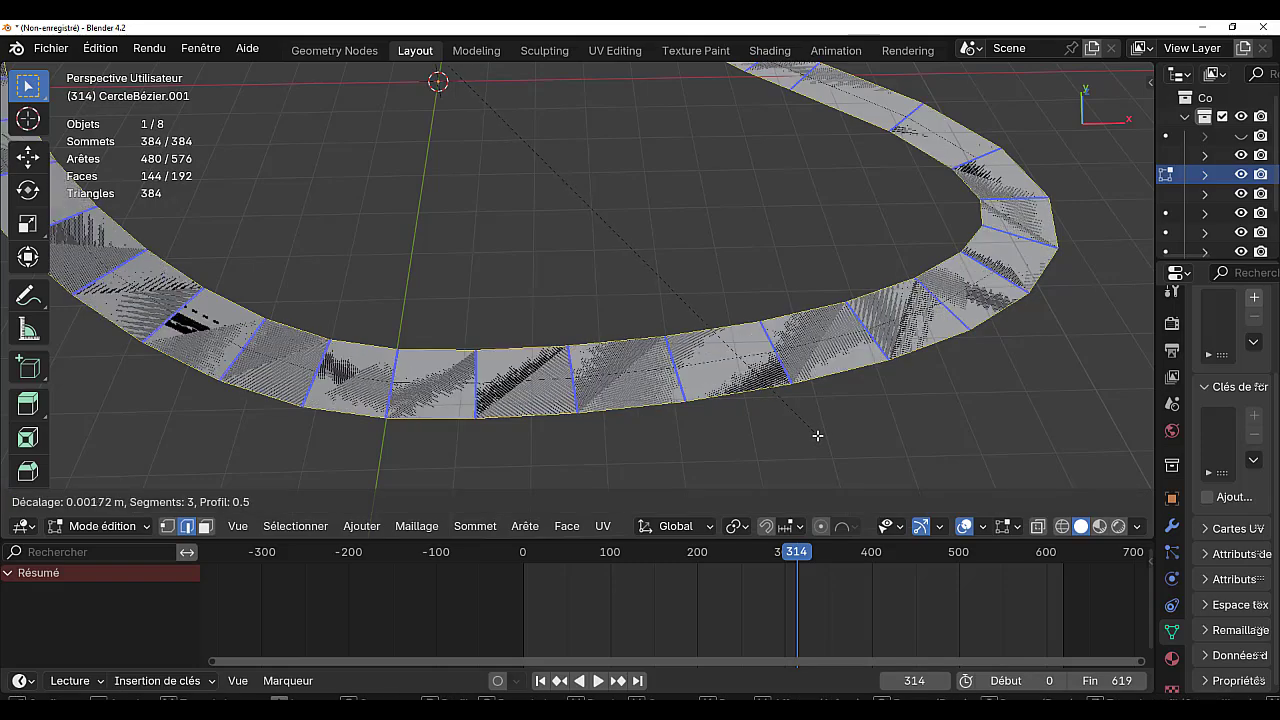
scroll(860, 447, down, 2)
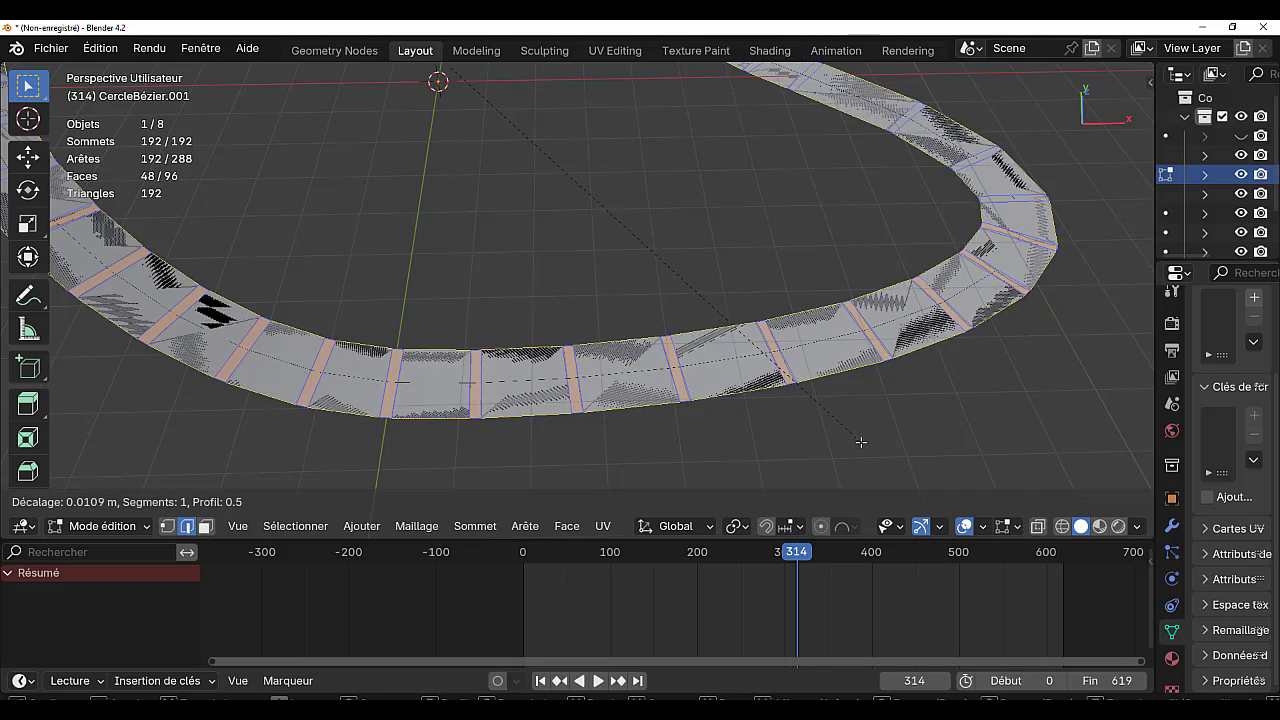
click(860, 445)
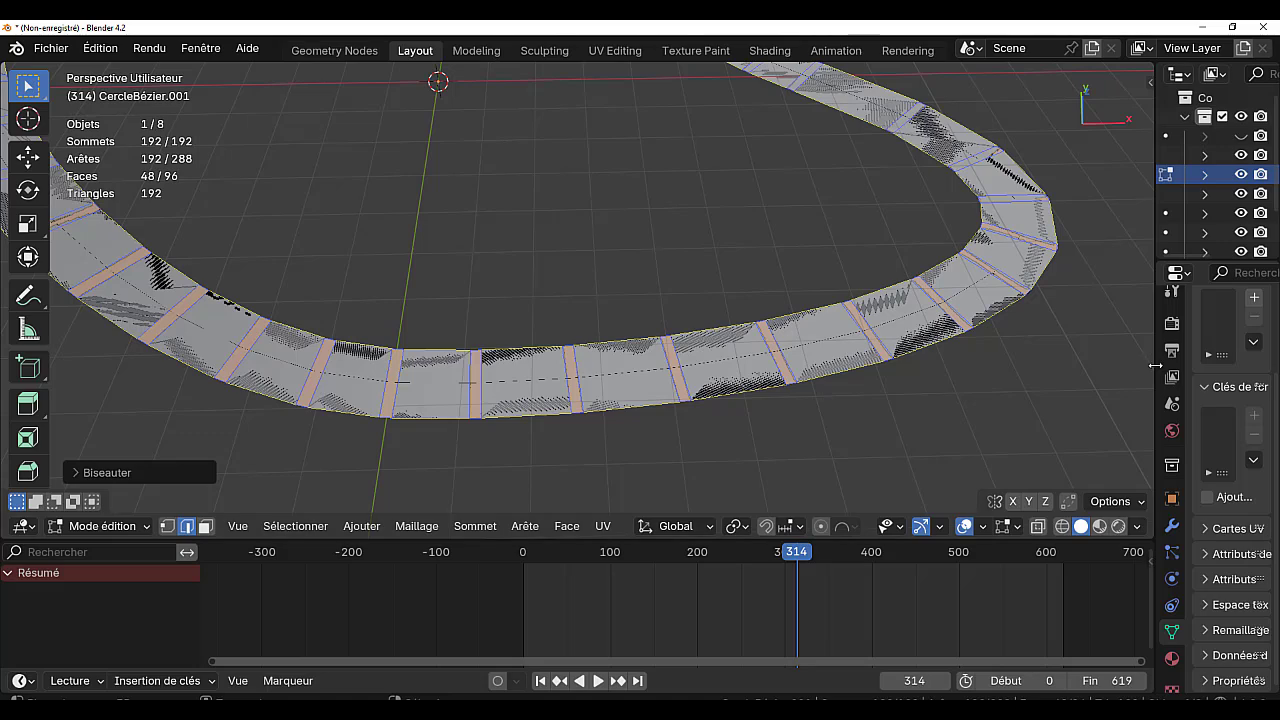
Leave edit mode and examine the data properties of the circle objects to find which one overlaps the ribbon mesh
drag(1144, 365, 918, 365)
click(1052, 196)
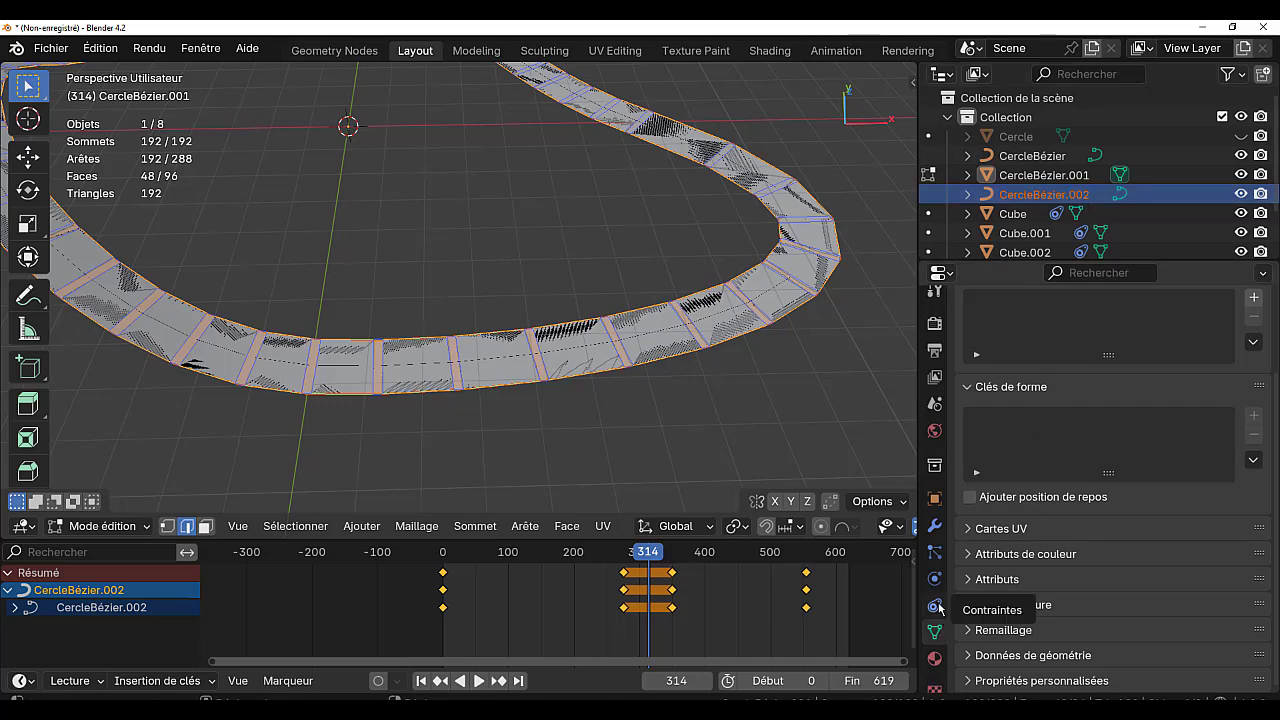
scroll(932, 642, down, 1)
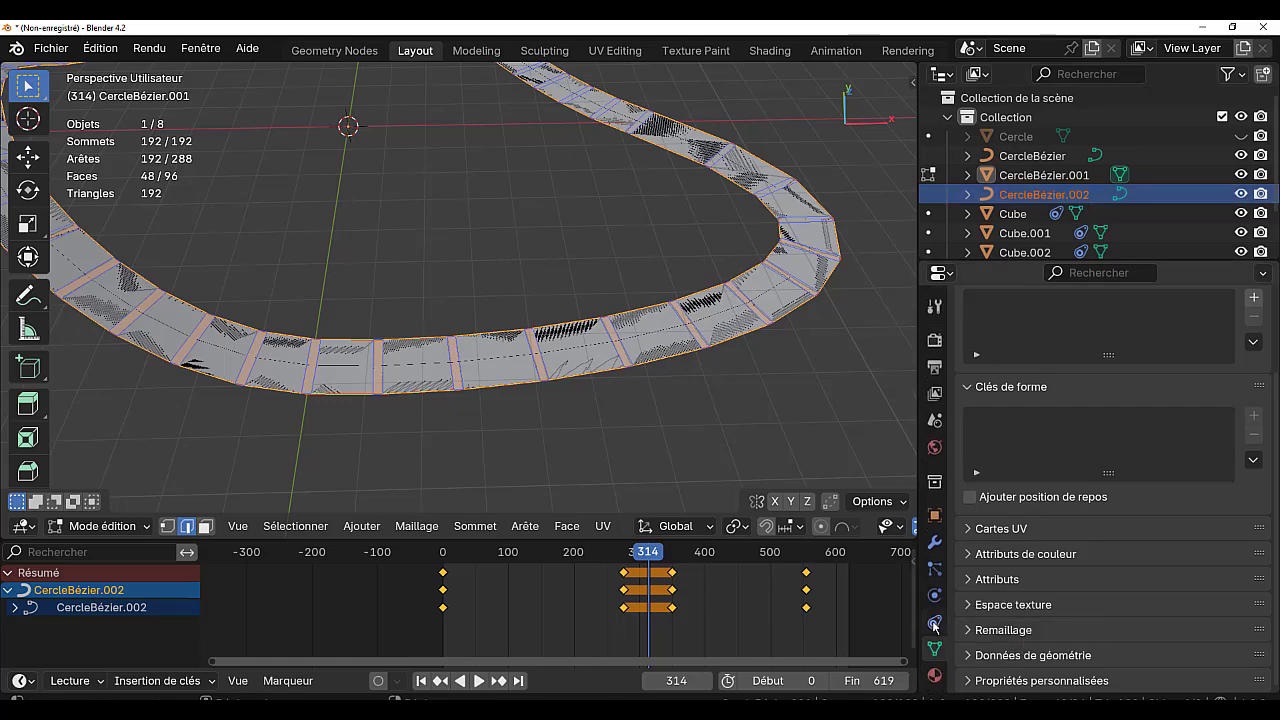
scroll(934, 628, up, 1)
click(1036, 161)
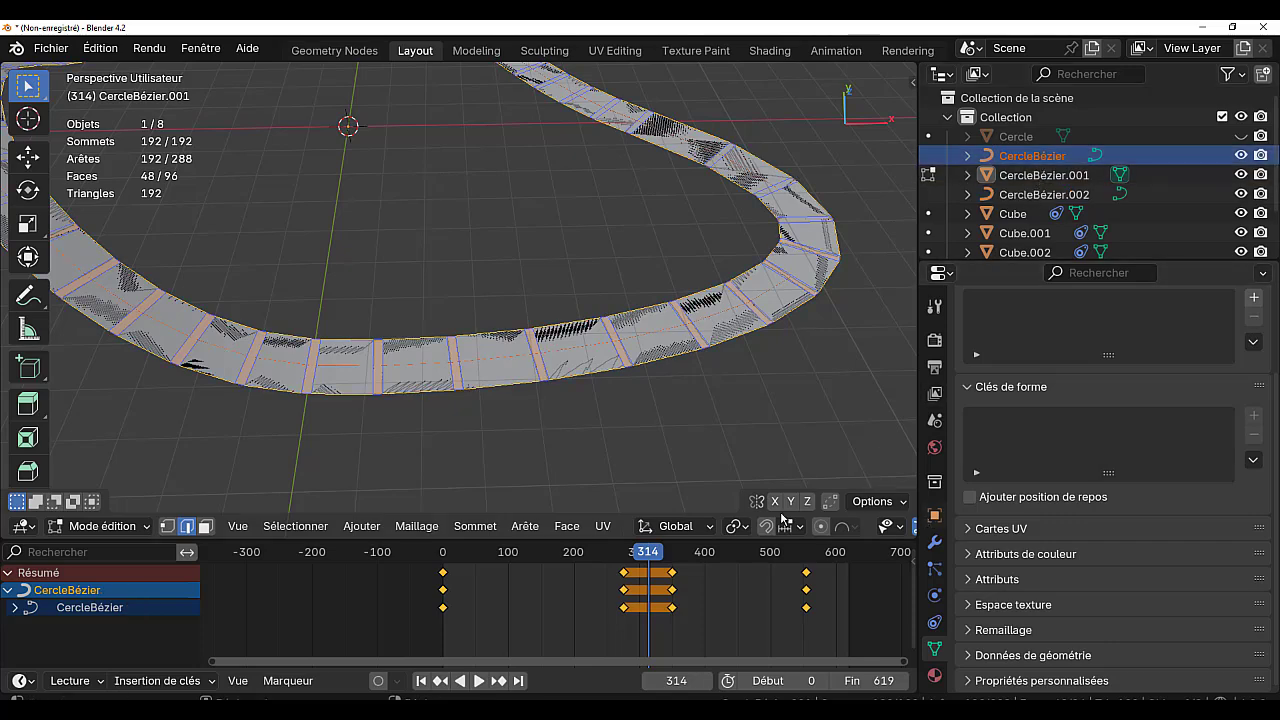
key(Tab)
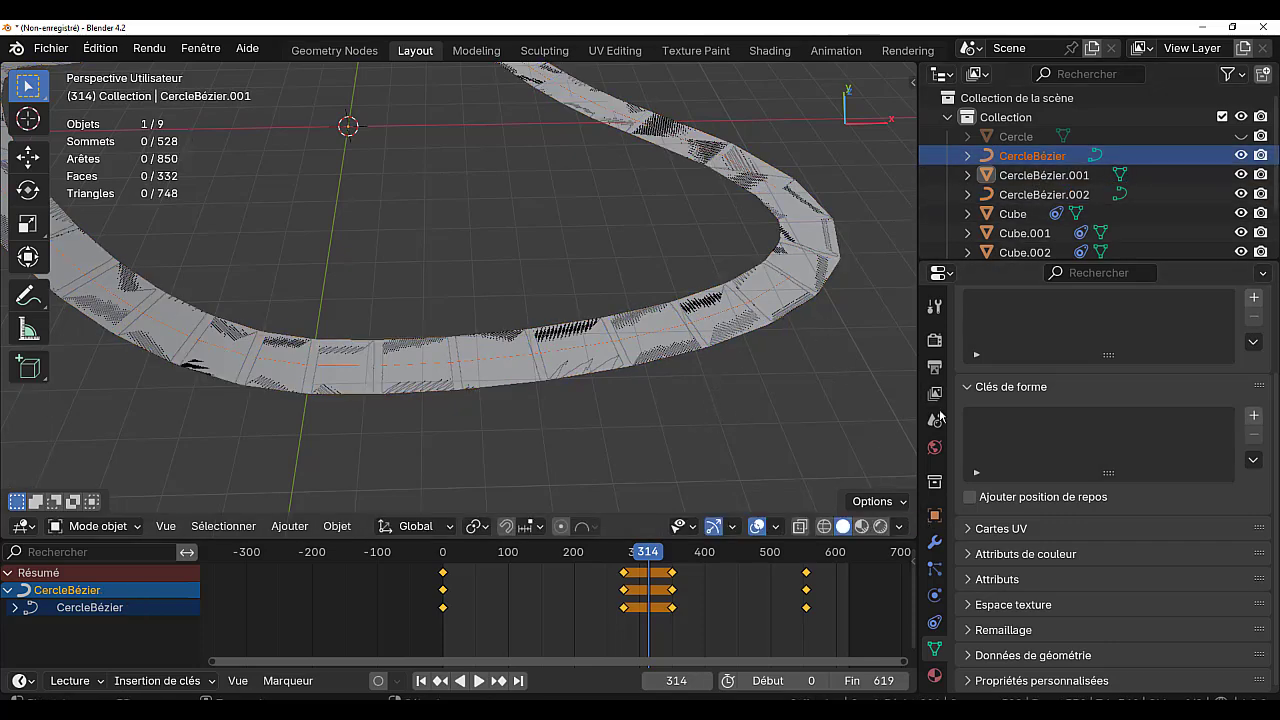
click(1029, 177)
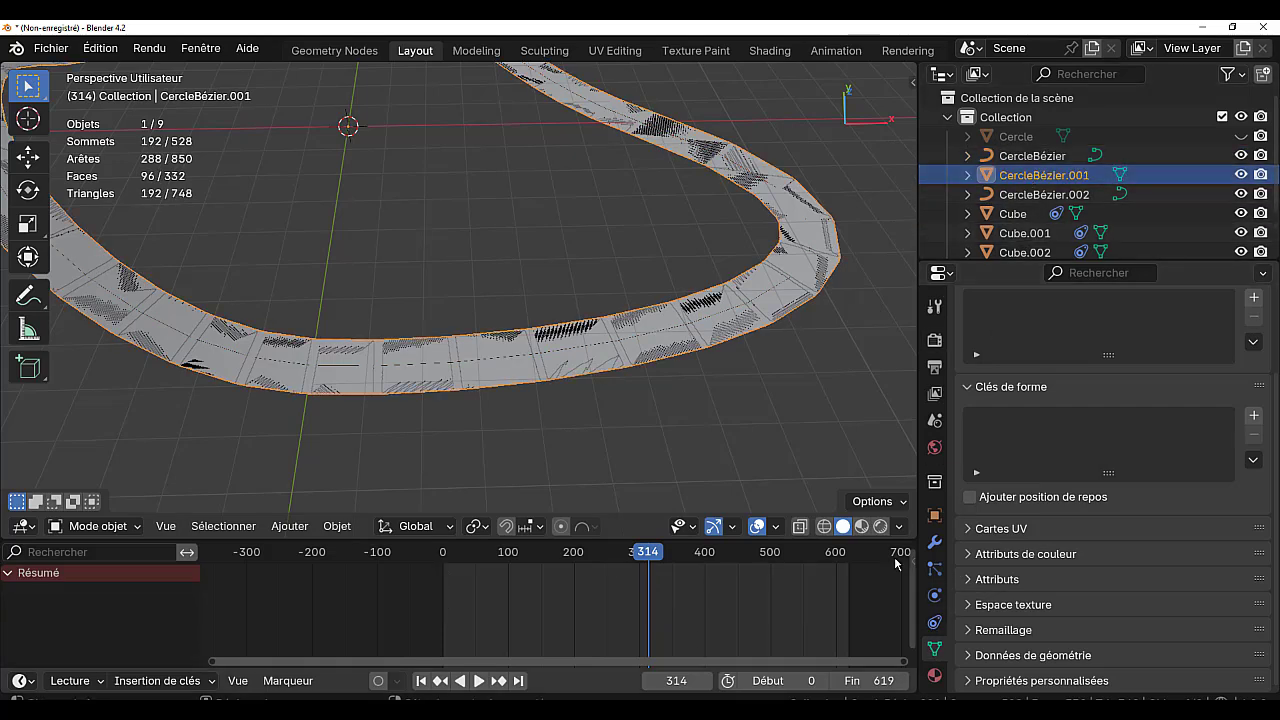
scroll(934, 570, down, 2)
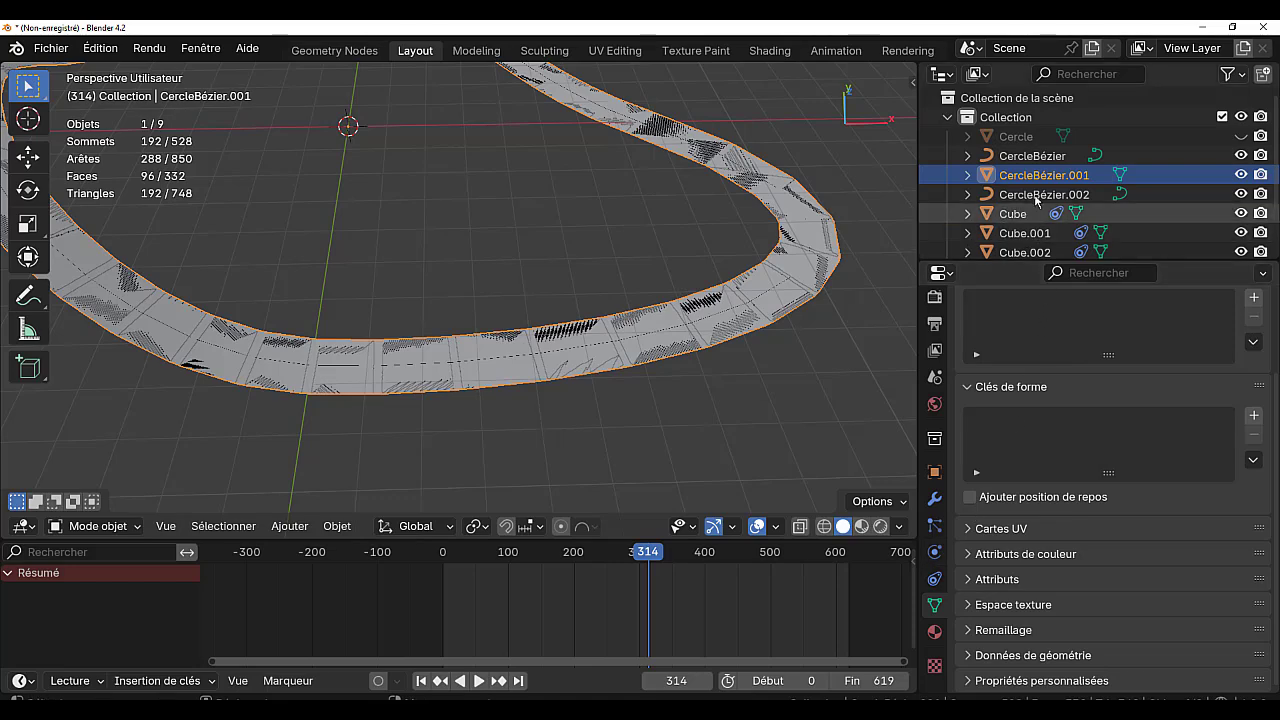
click(1029, 157)
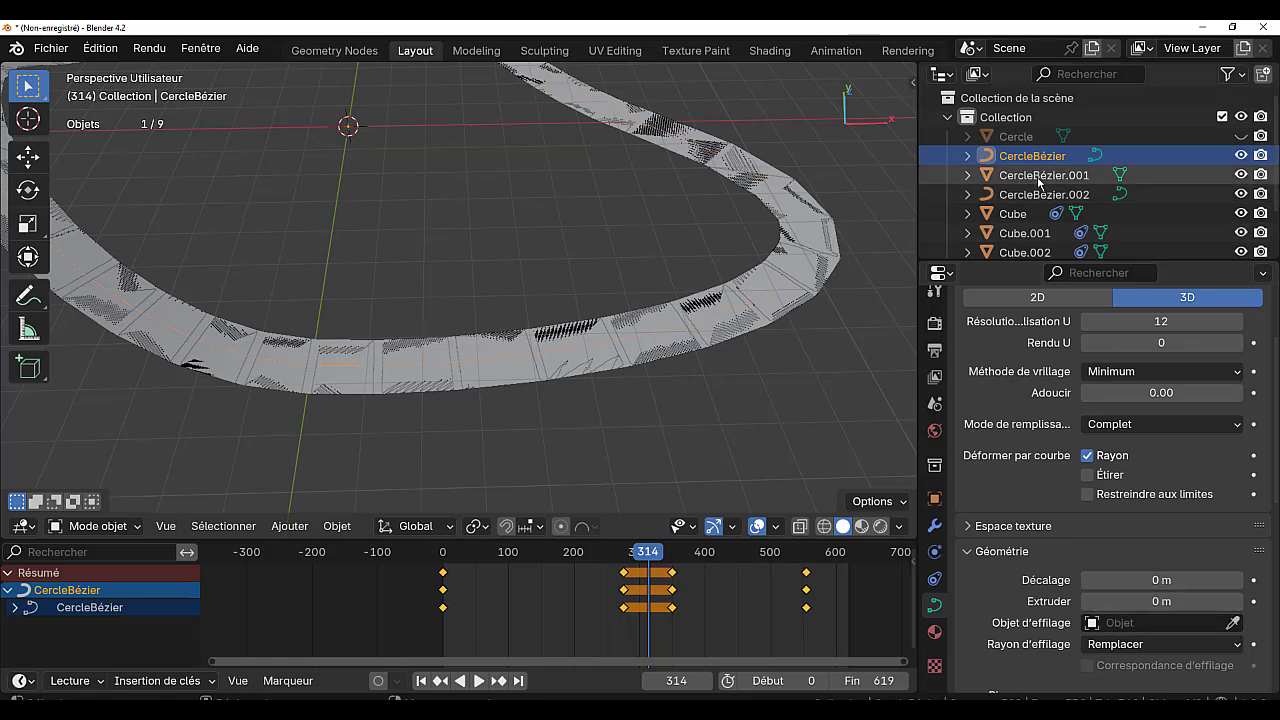
click(1031, 135)
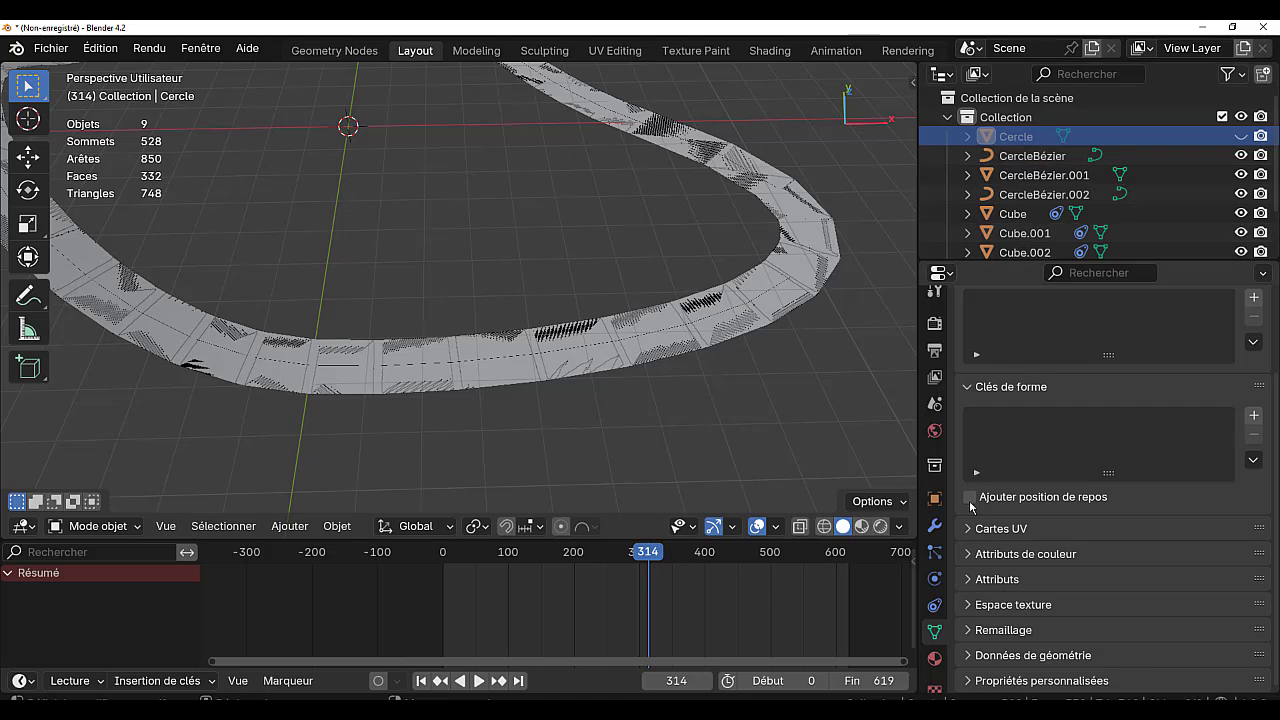
scroll(935, 630, down, 1)
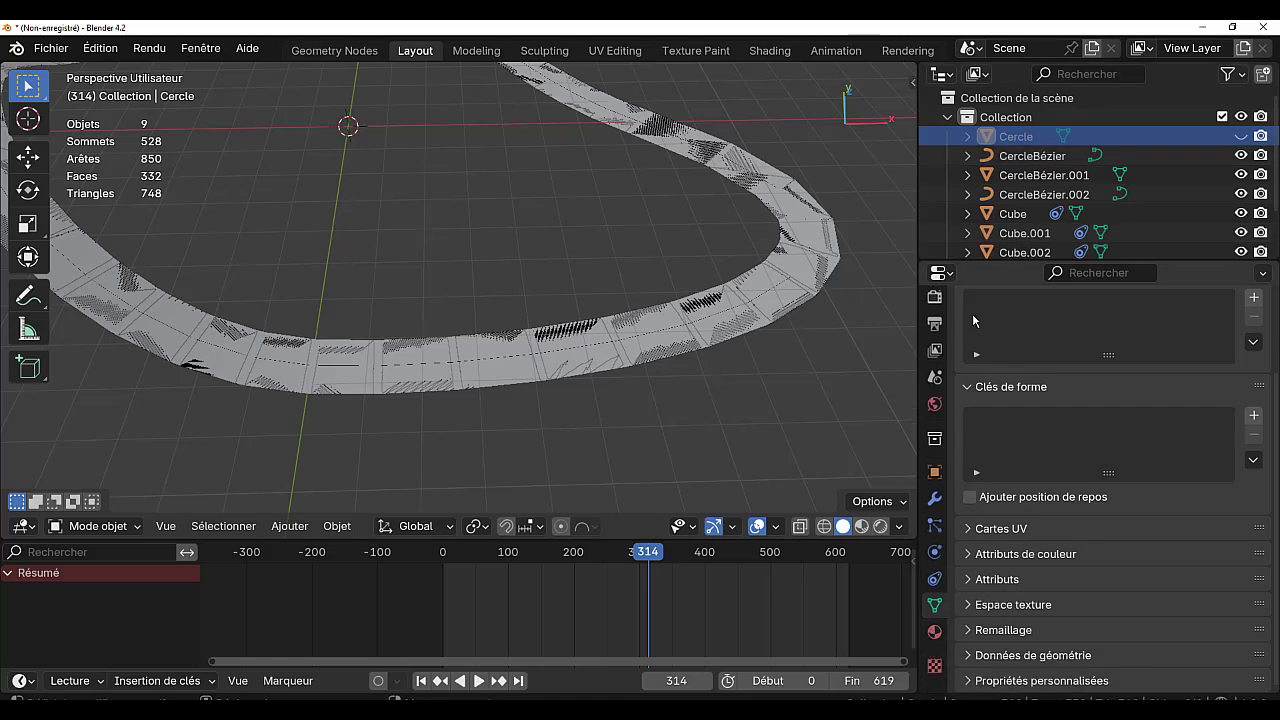
click(1045, 175)
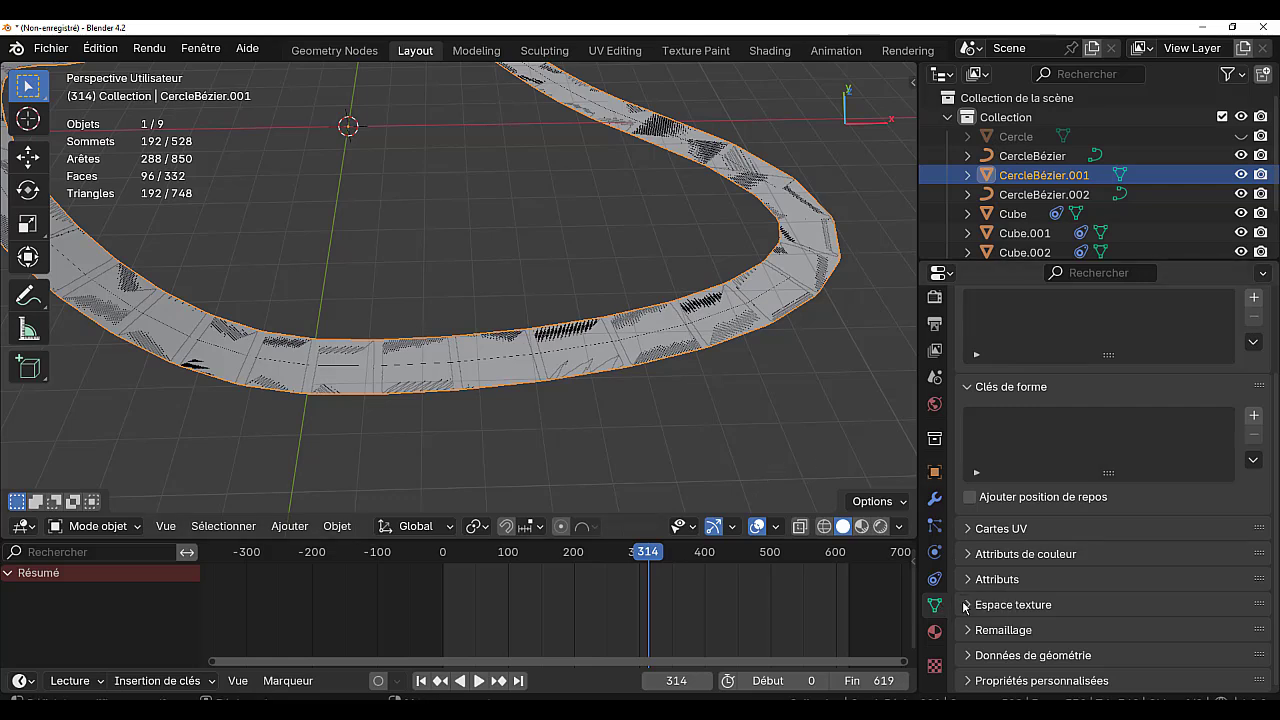
scroll(937, 640, up, 1)
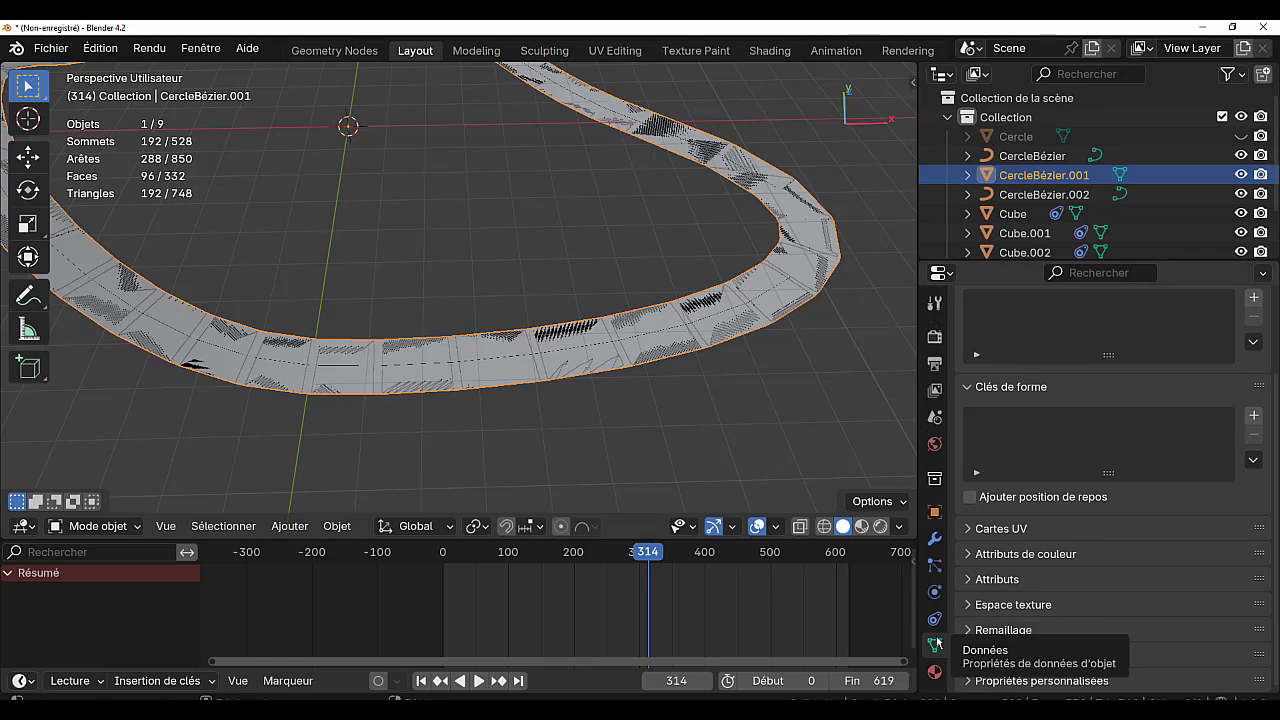
Set the geometry extrusion of the CercleBézier.002 curve to 0 m
click(1024, 194)
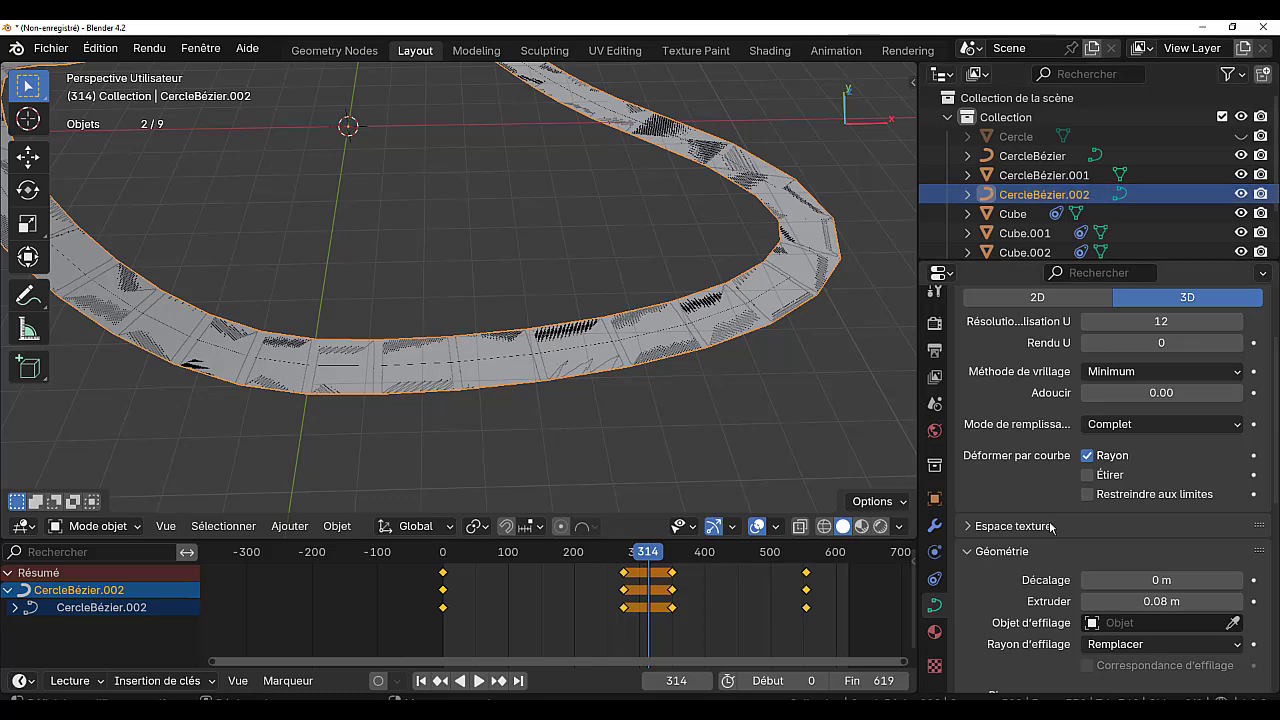
scroll(1050, 527, down, 4)
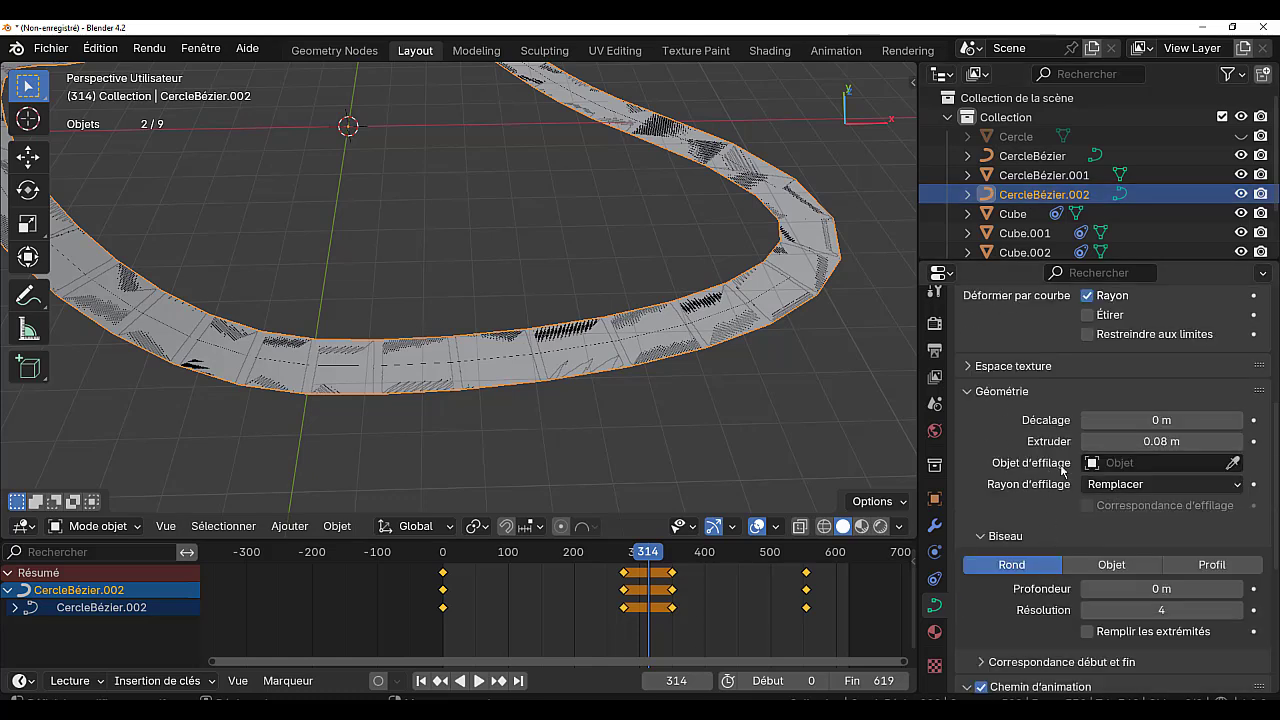
drag(1160, 441, 1120, 441)
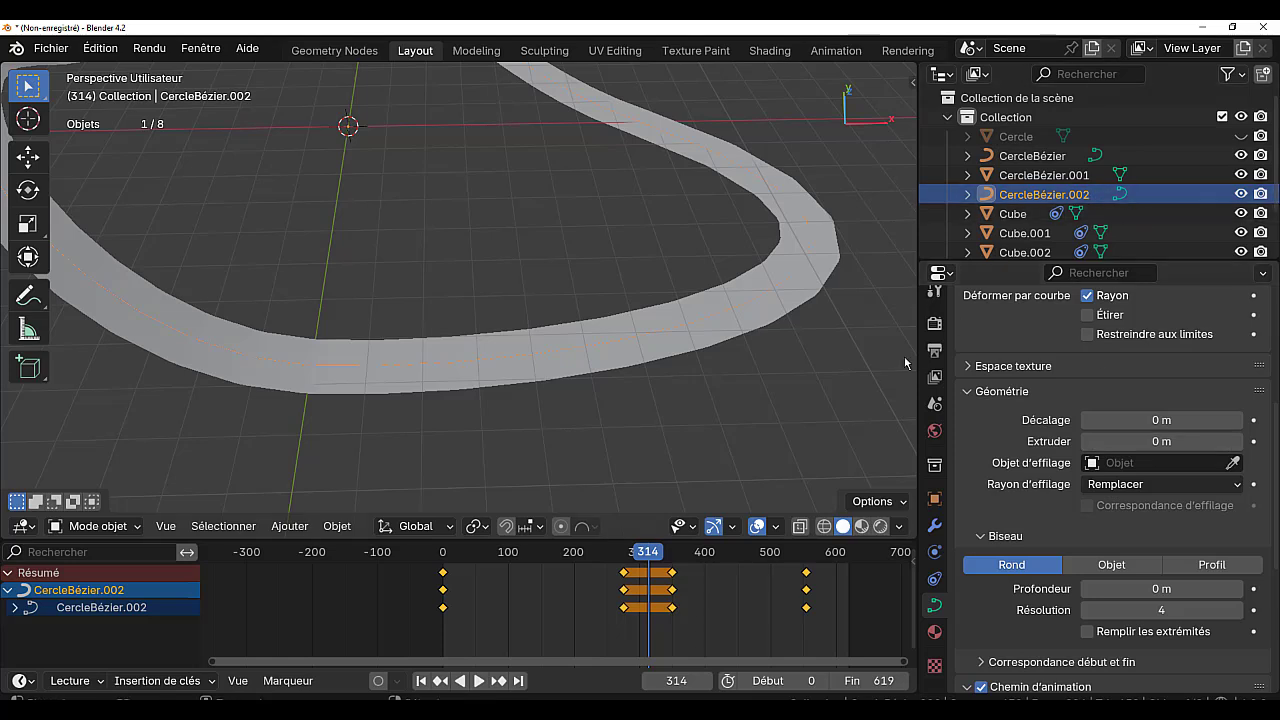
drag(916, 343, 956, 344)
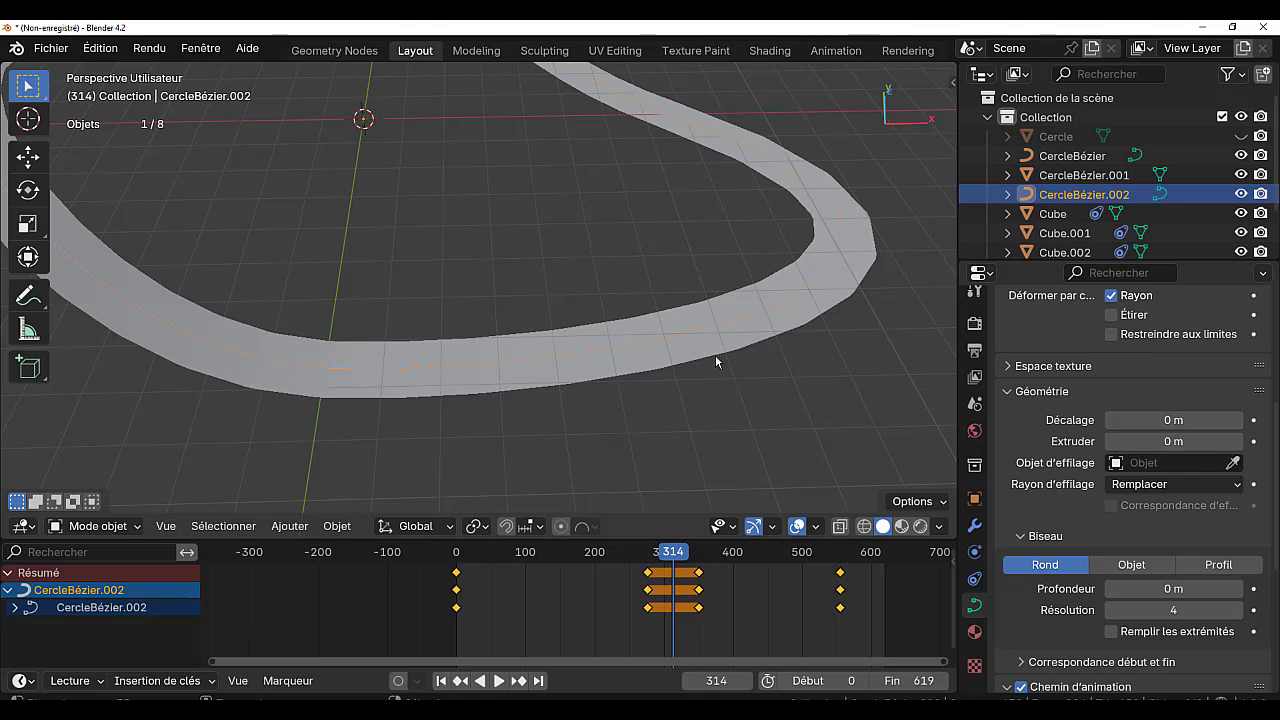
click(760, 322)
click(733, 330)
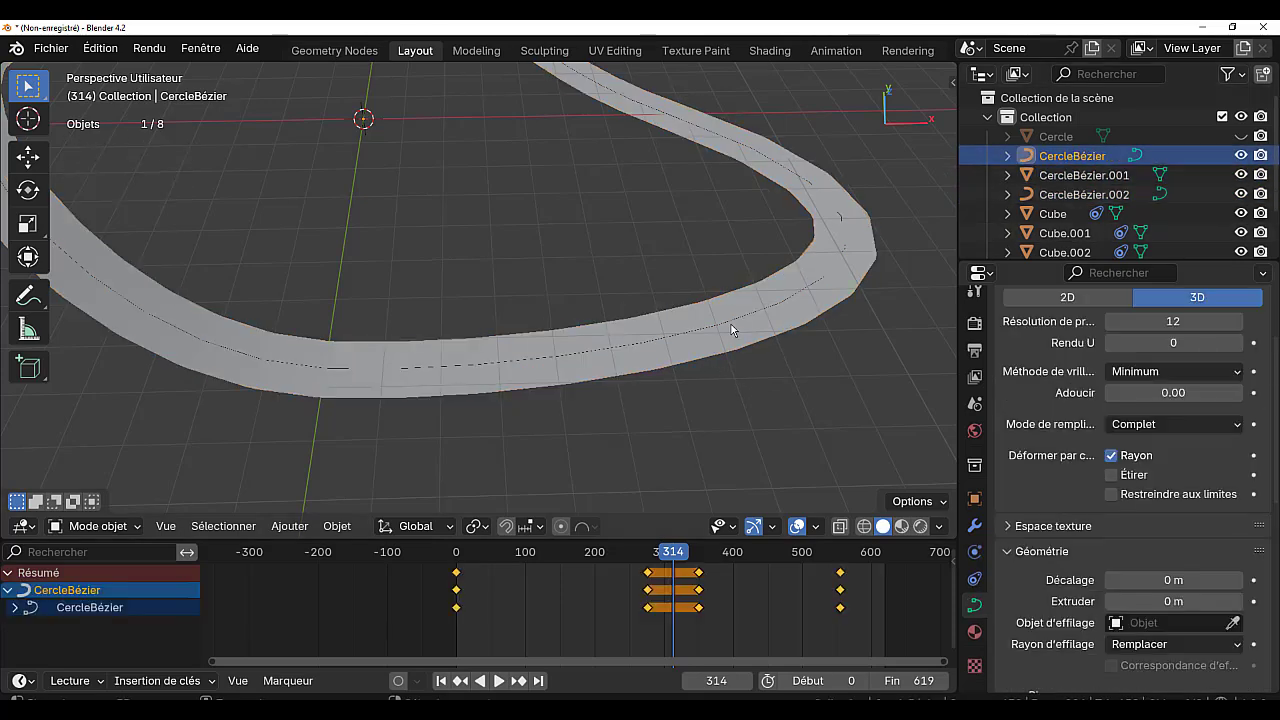
key(Tab)
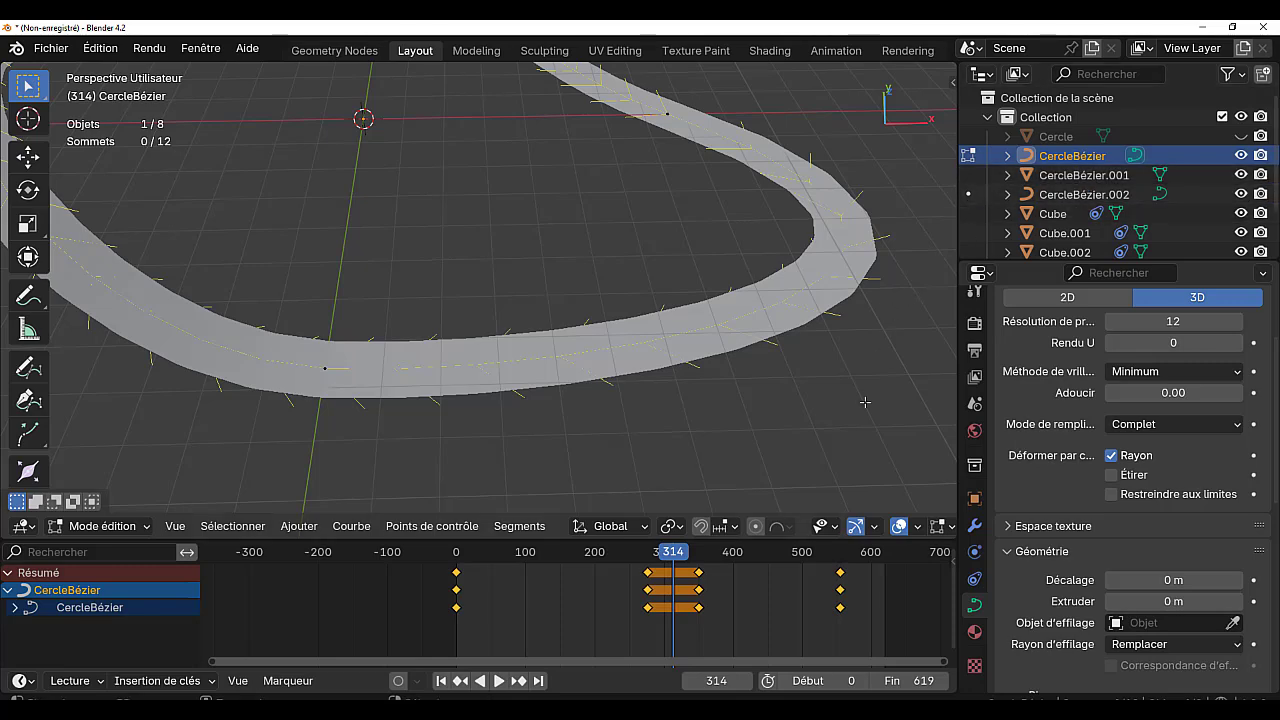
key(Tab)
Extrude the narrow bevelled strips of CercleBézier.001 by about 0.08 m along their normals to form raised sleepers
click(1078, 176)
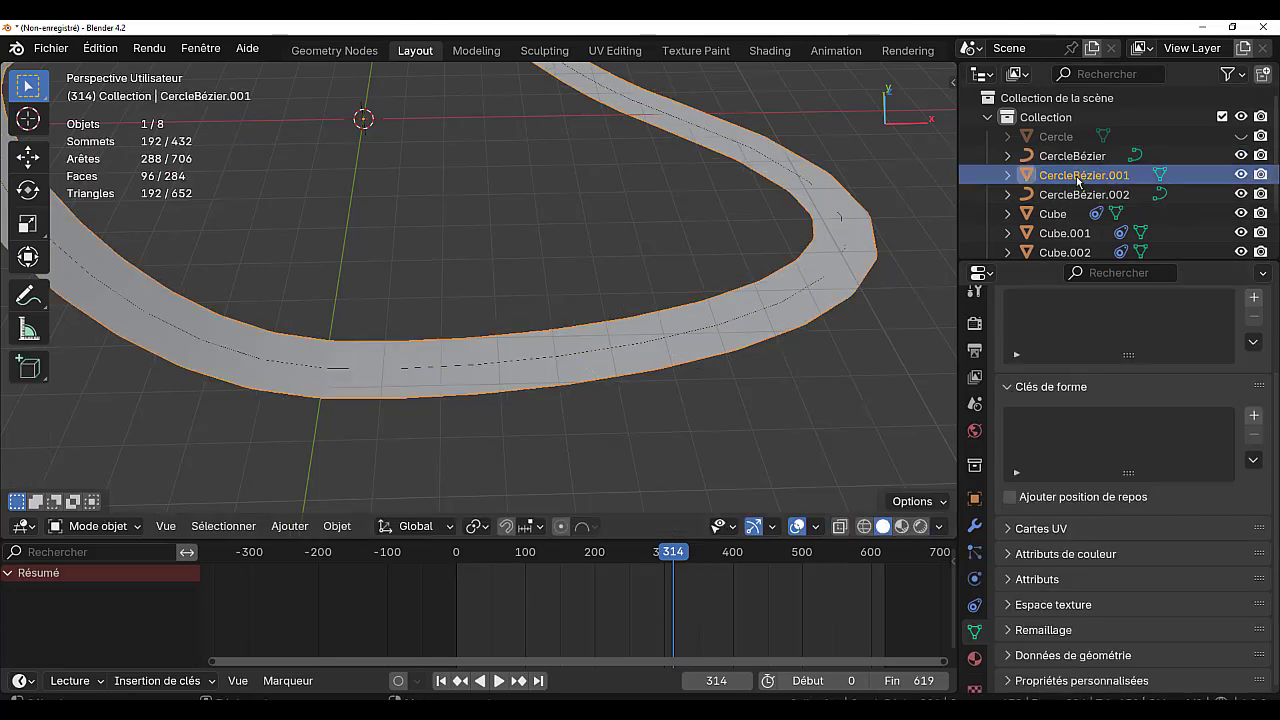
key(Tab)
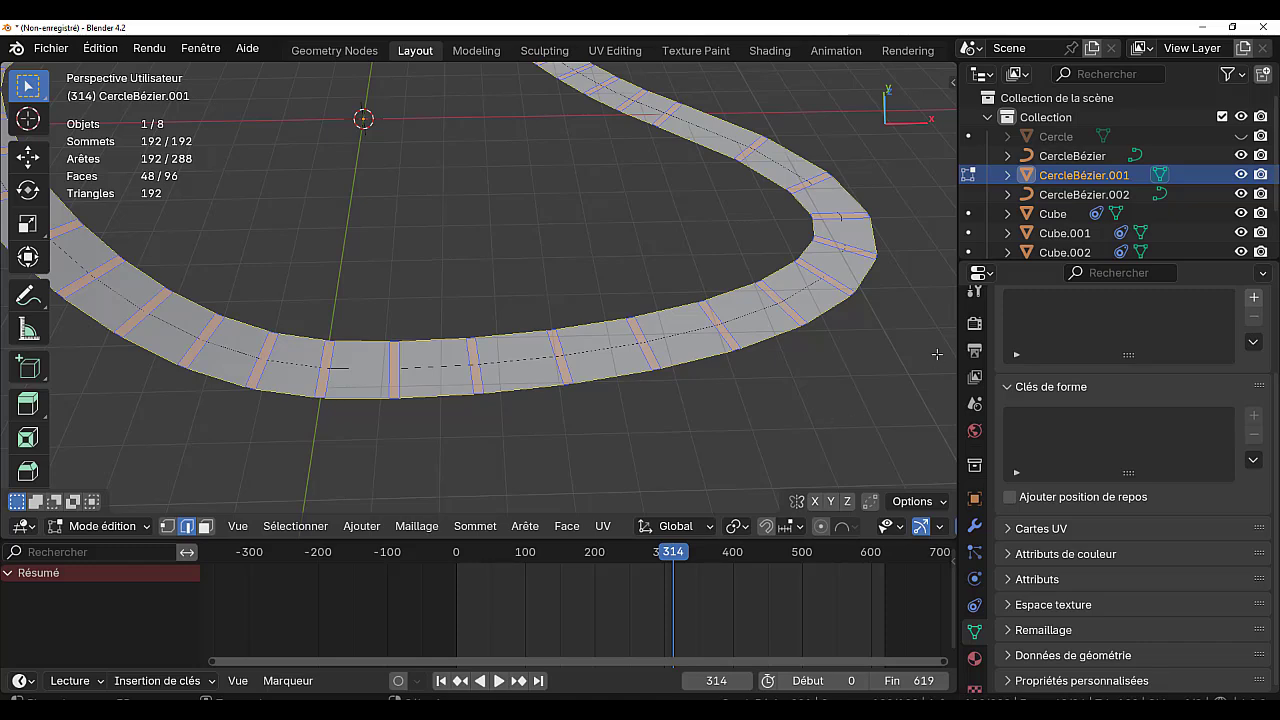
drag(963, 347, 1111, 328)
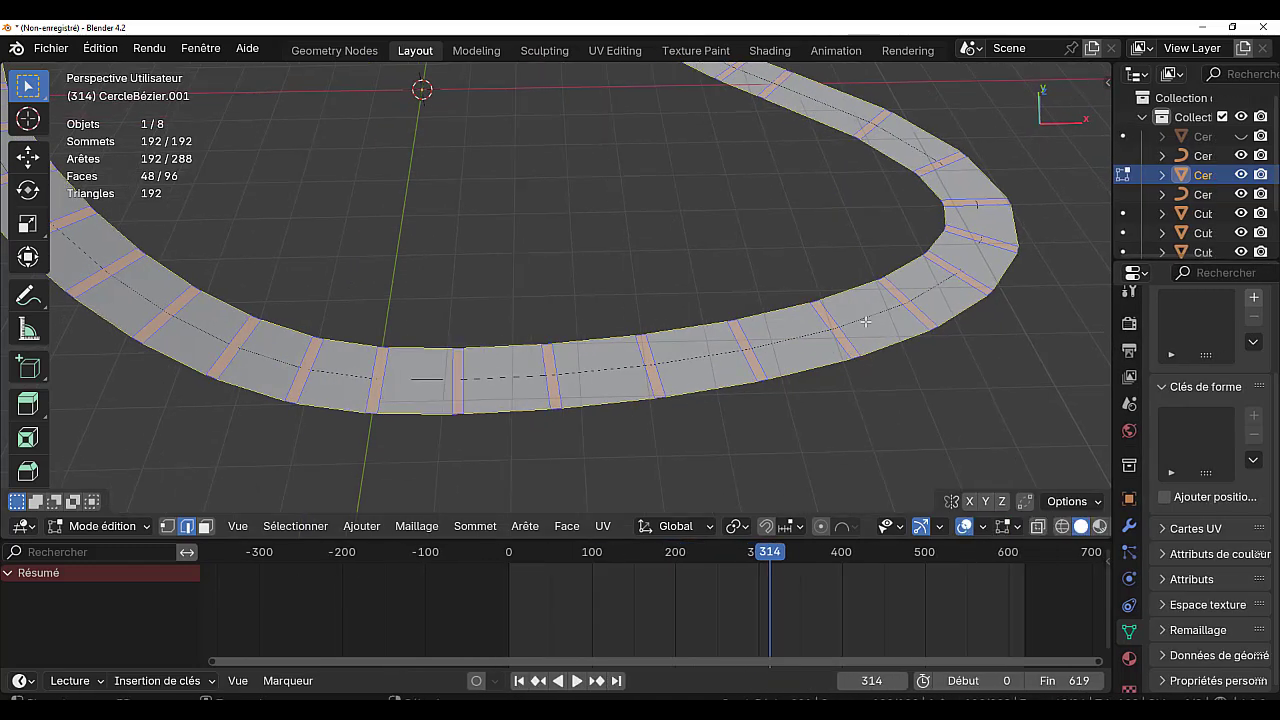
middle_drag(857, 469, 860, 440)
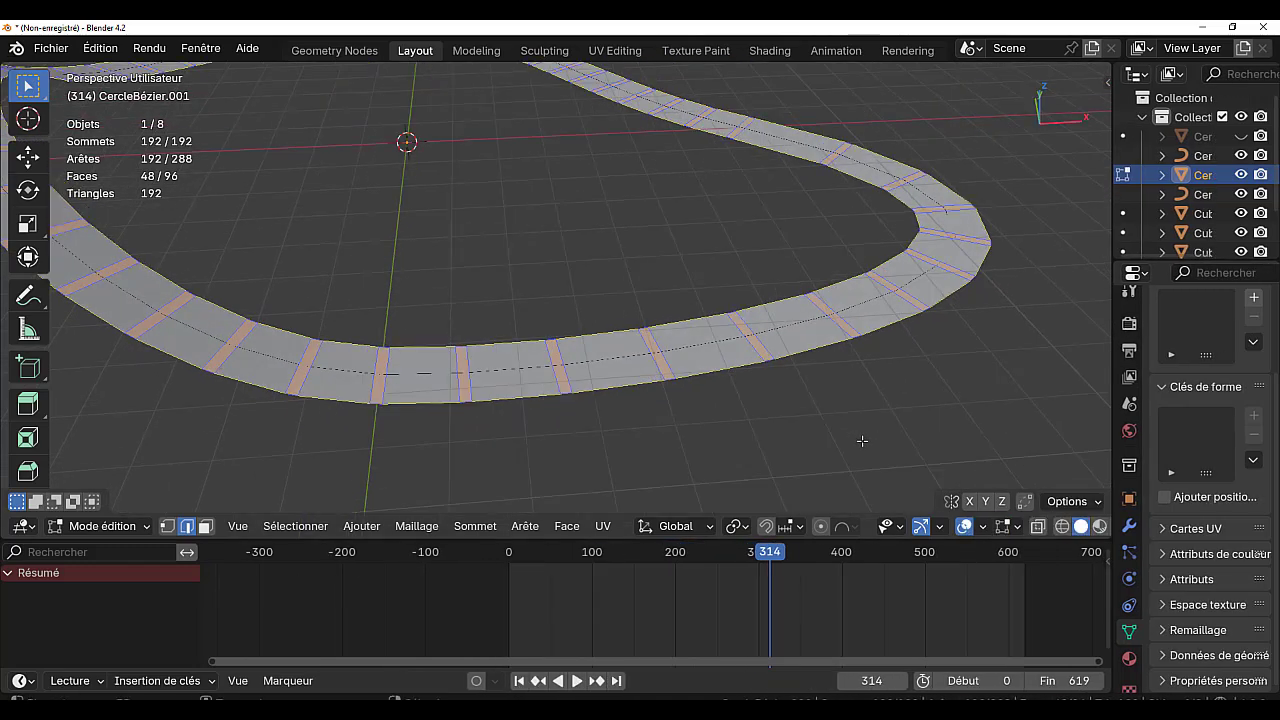
key(e)
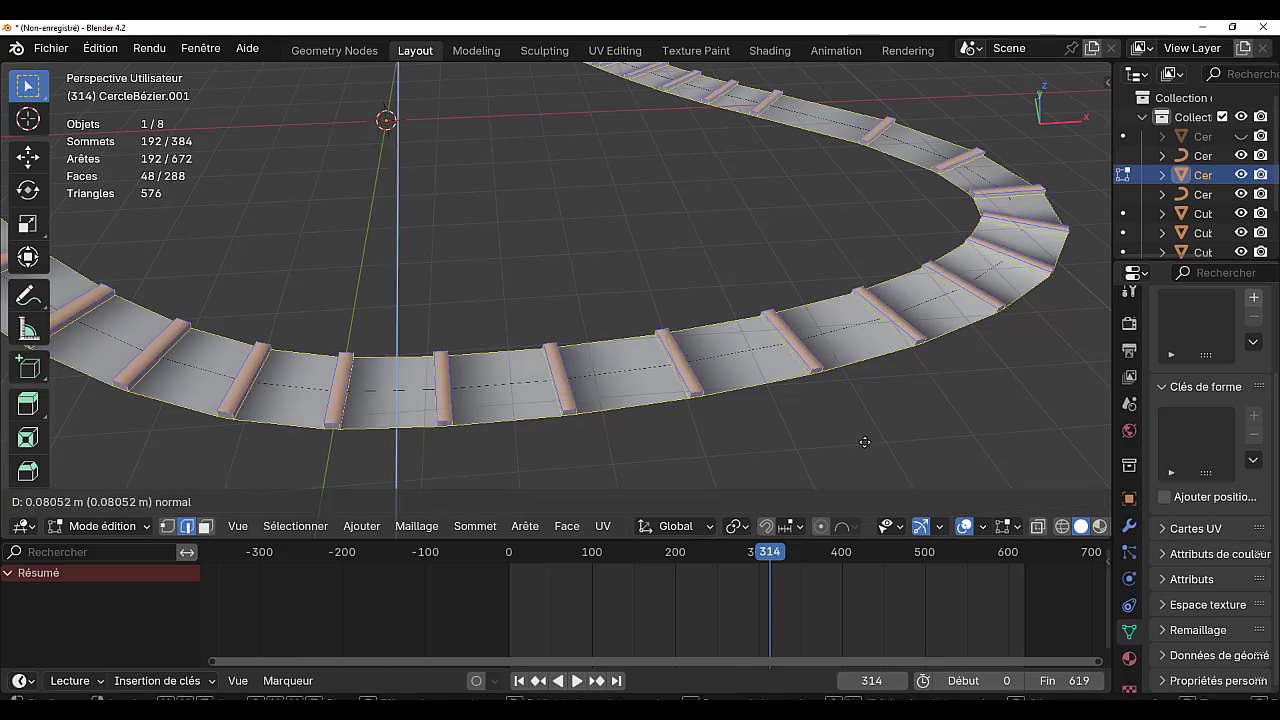
click(865, 442)
Grow the selection to whole sleepers, invert it in face mode and delete the ribbon faces between them, then return to object mode
scroll(786, 466, up, 2)
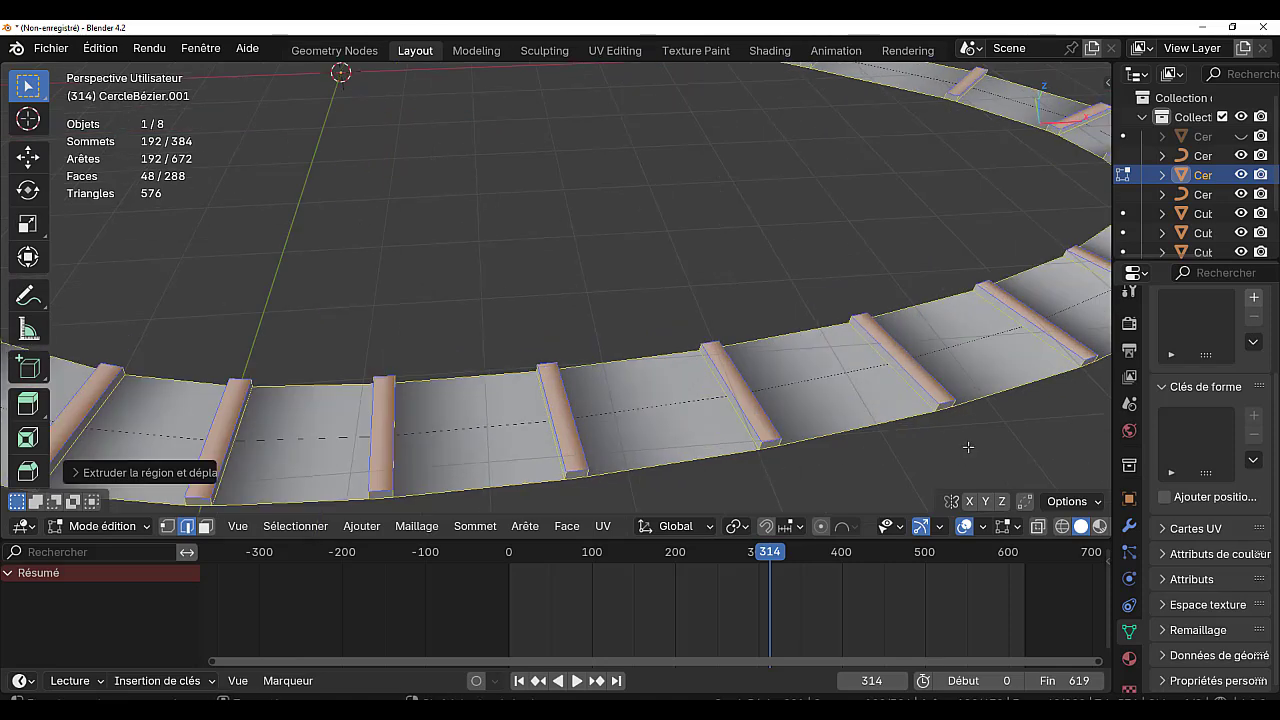
key(ctrl+KP_Add)
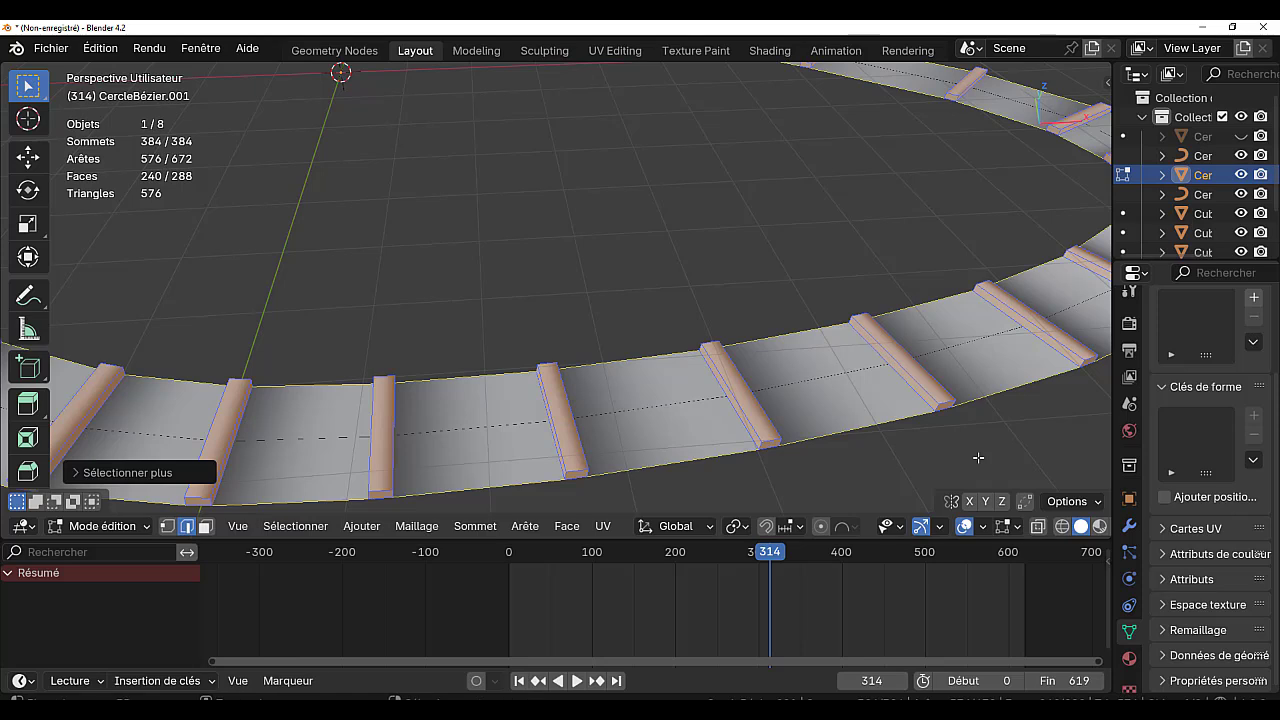
key(3)
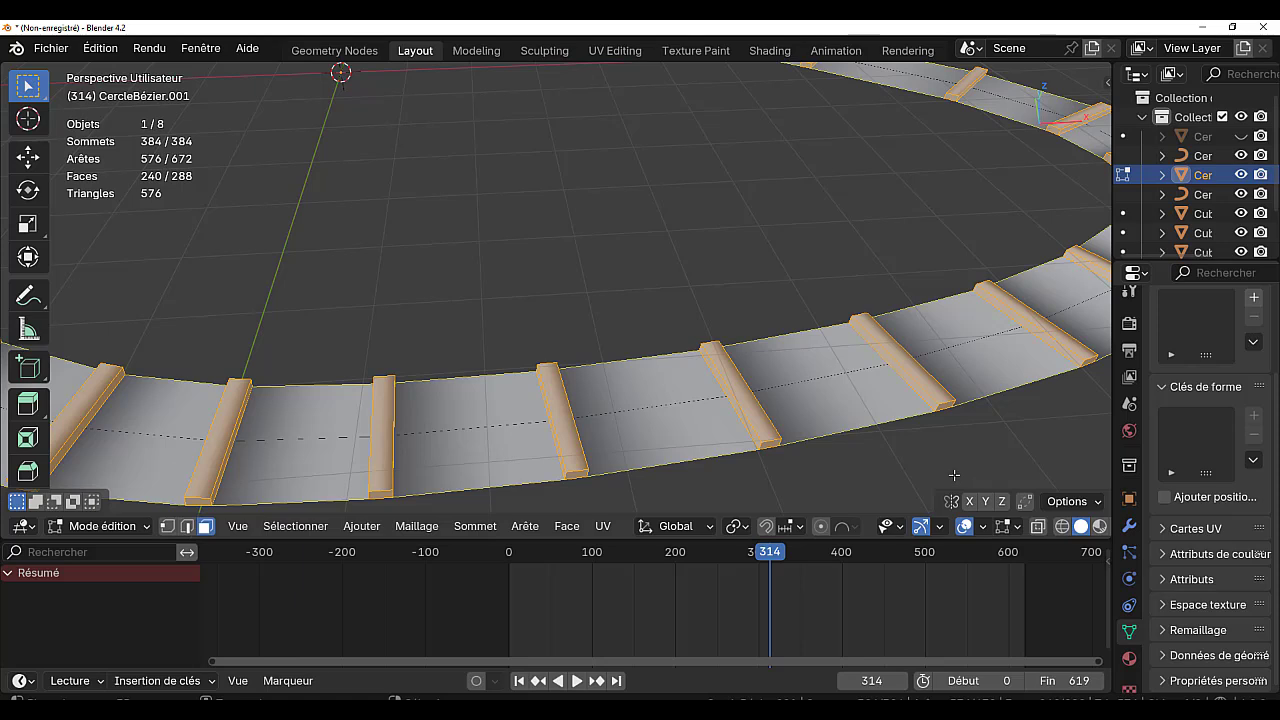
key(ctrl+i)
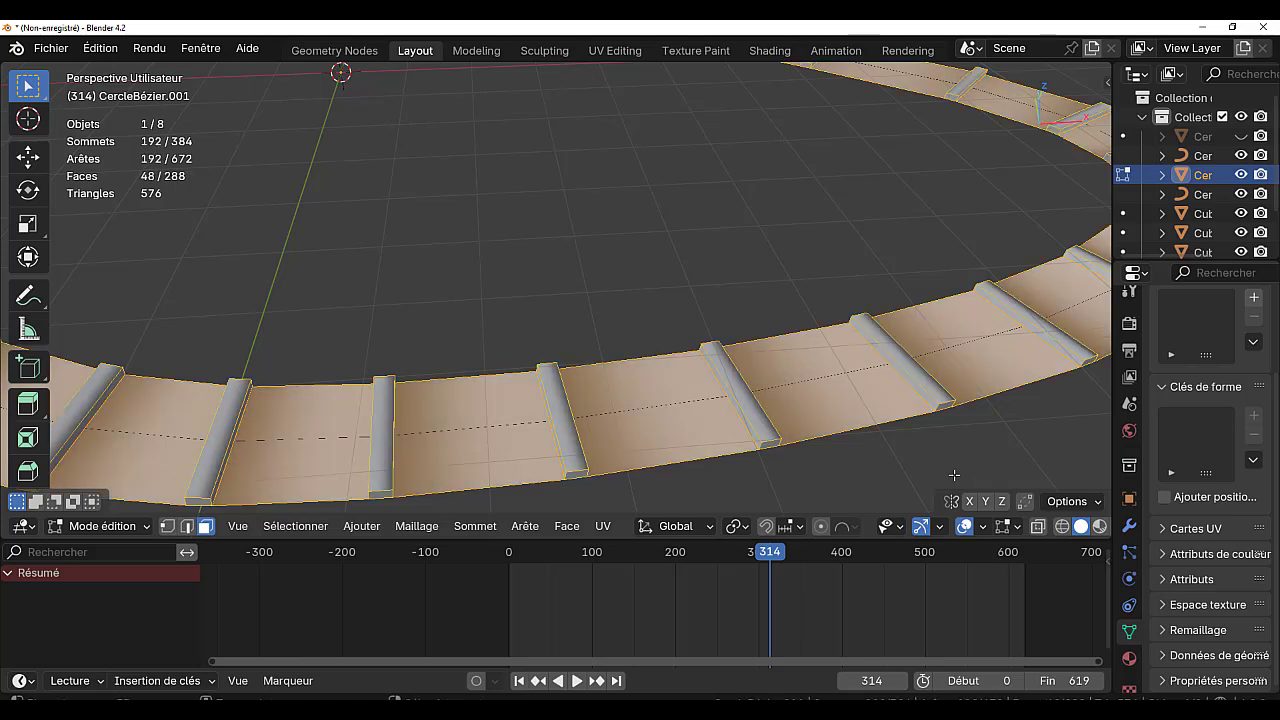
key(x)
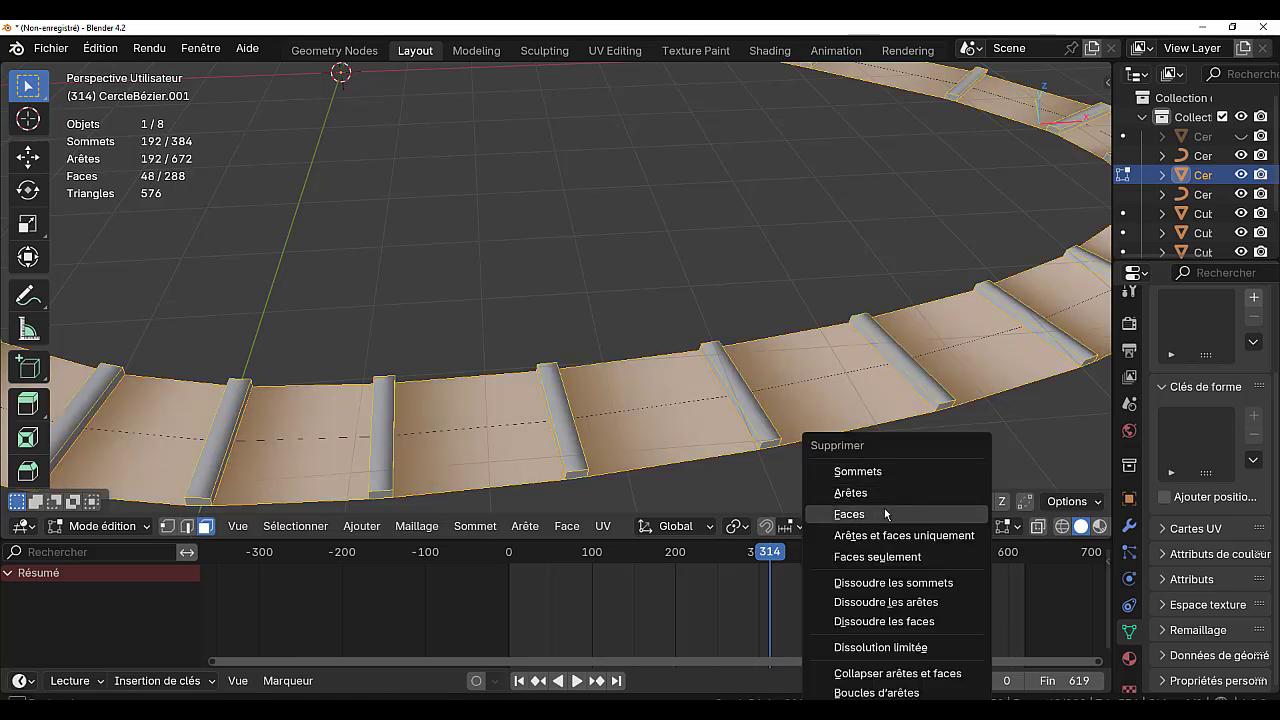
click(884, 509)
scroll(910, 390, down, 5)
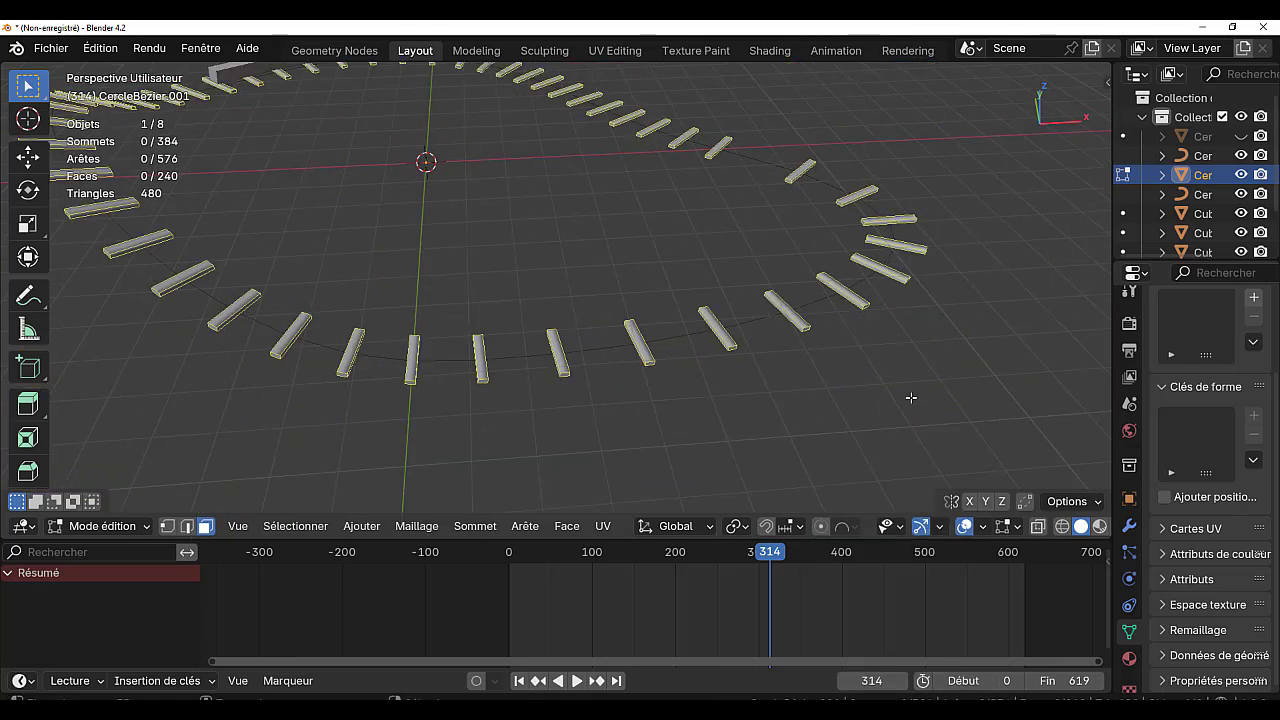
key(Tab)
scroll(646, 353, down, 1)
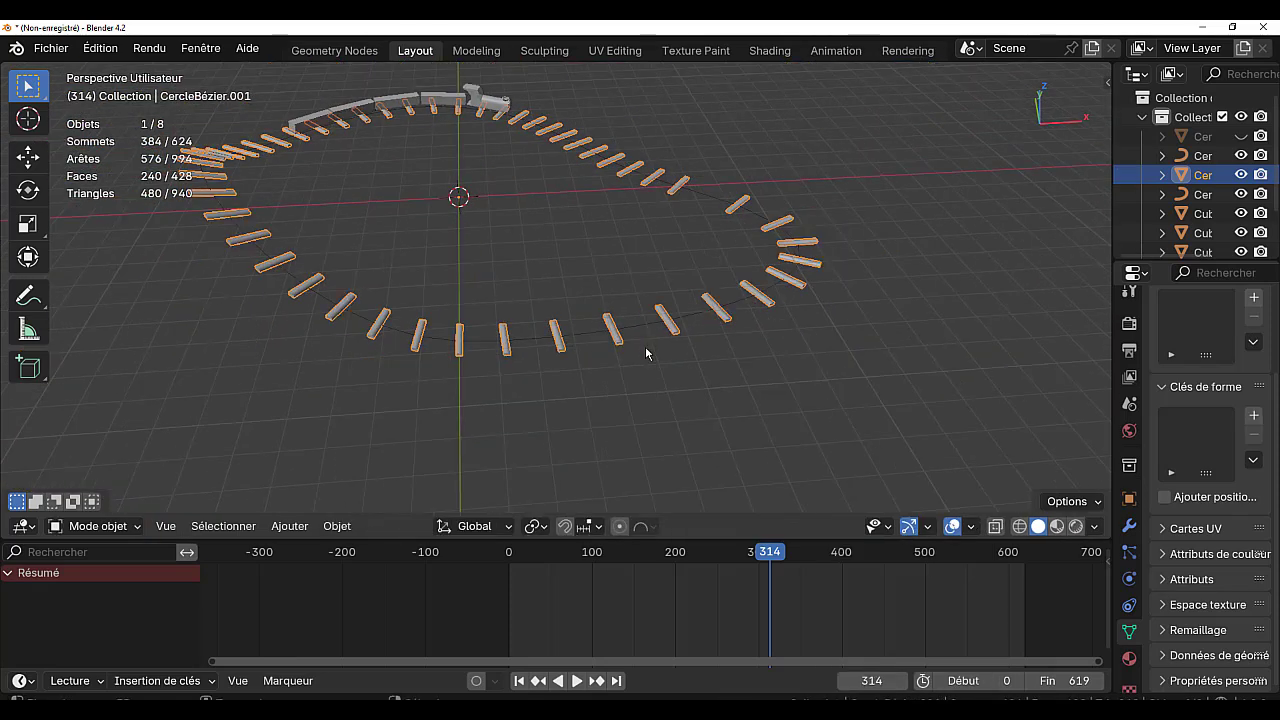
Play the animation from frame 0 to check the train running along the sleepers
click(577, 681)
click(577, 681)
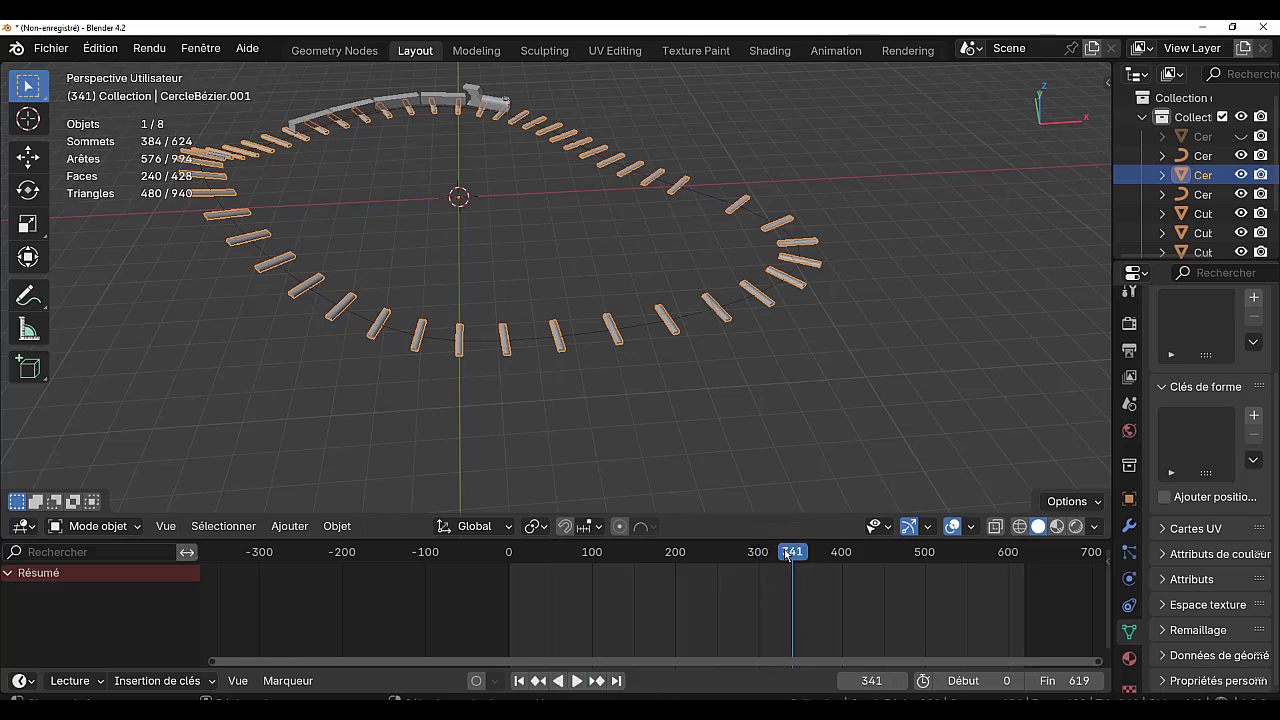
drag(785, 552, 481, 557)
click(575, 681)
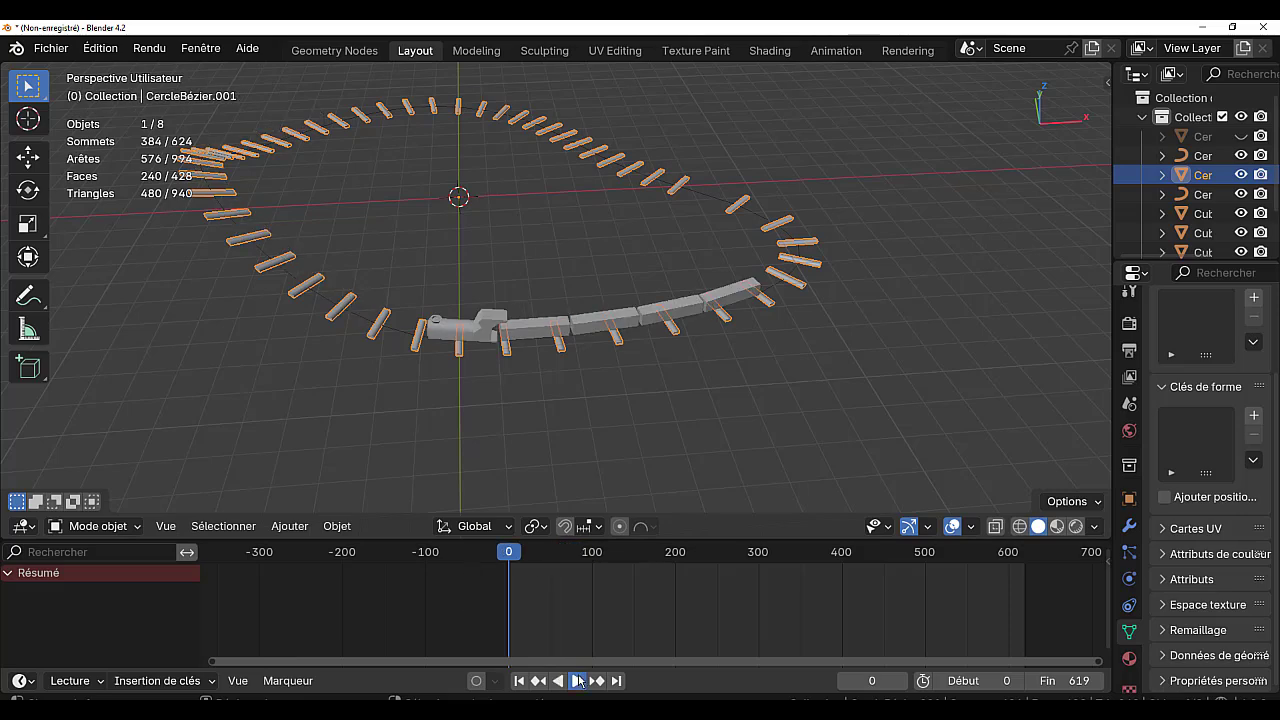
click(578, 681)
middle_drag(638, 447, 504, 422)
click(618, 412)
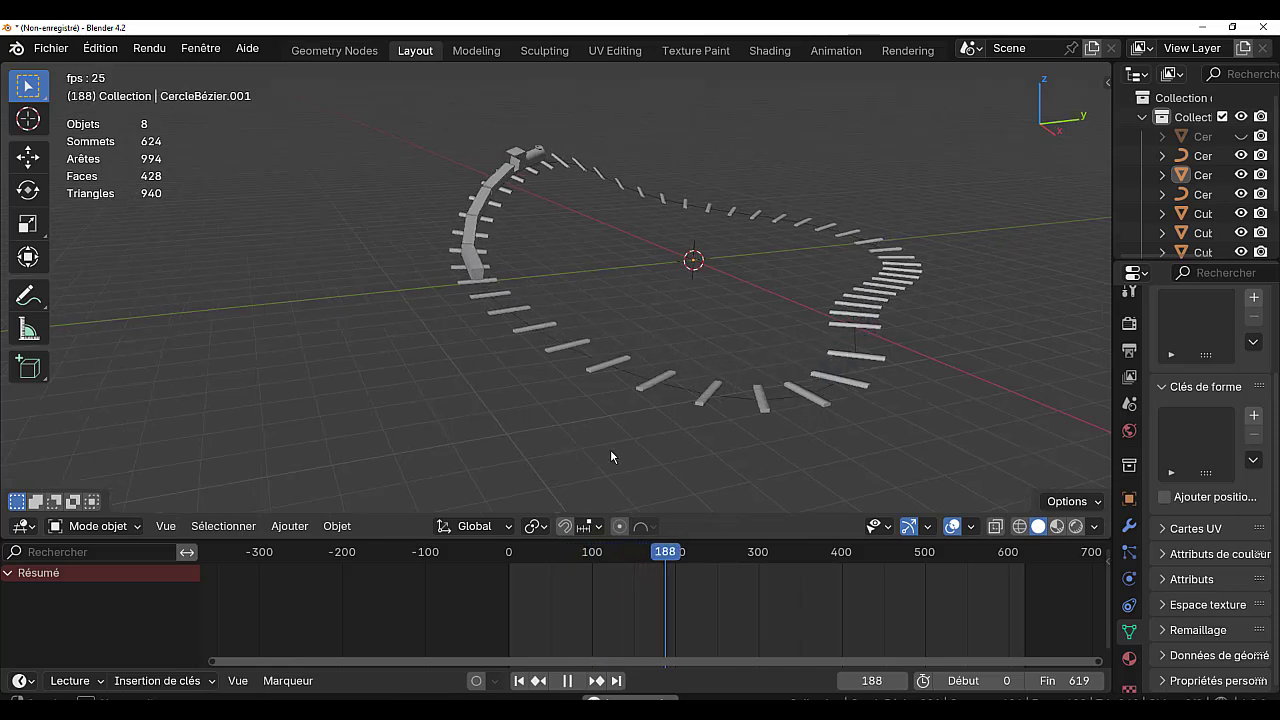
Reset the timeline to frame 0 and stop the animation playback
middle_drag(610, 456, 1000, 452)
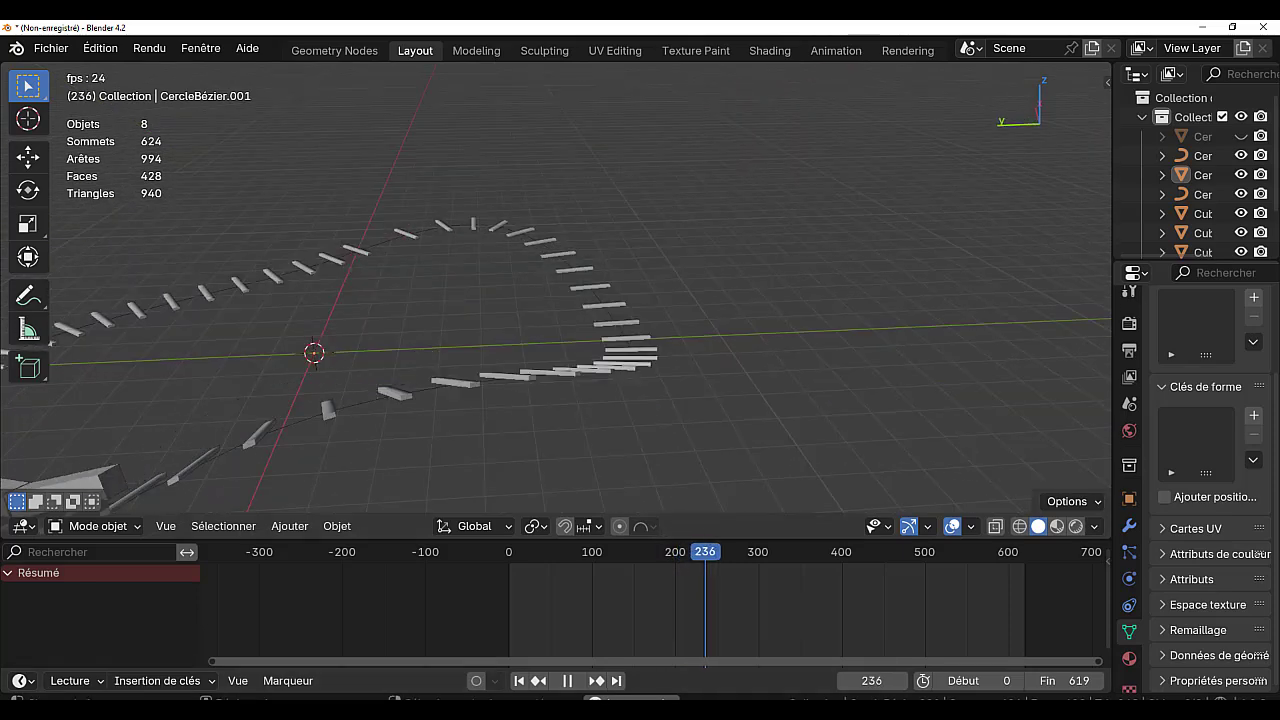
drag(712, 558, 338, 569)
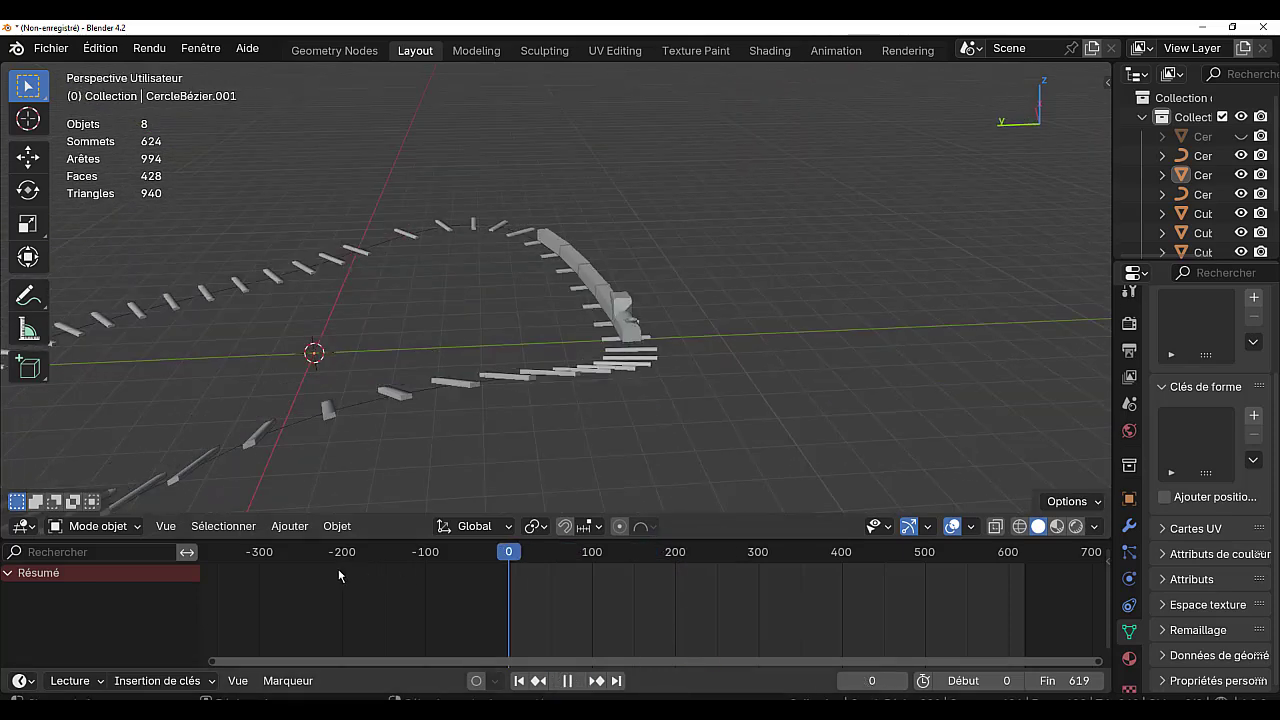
key(space)
middle_drag(702, 418, 855, 385)
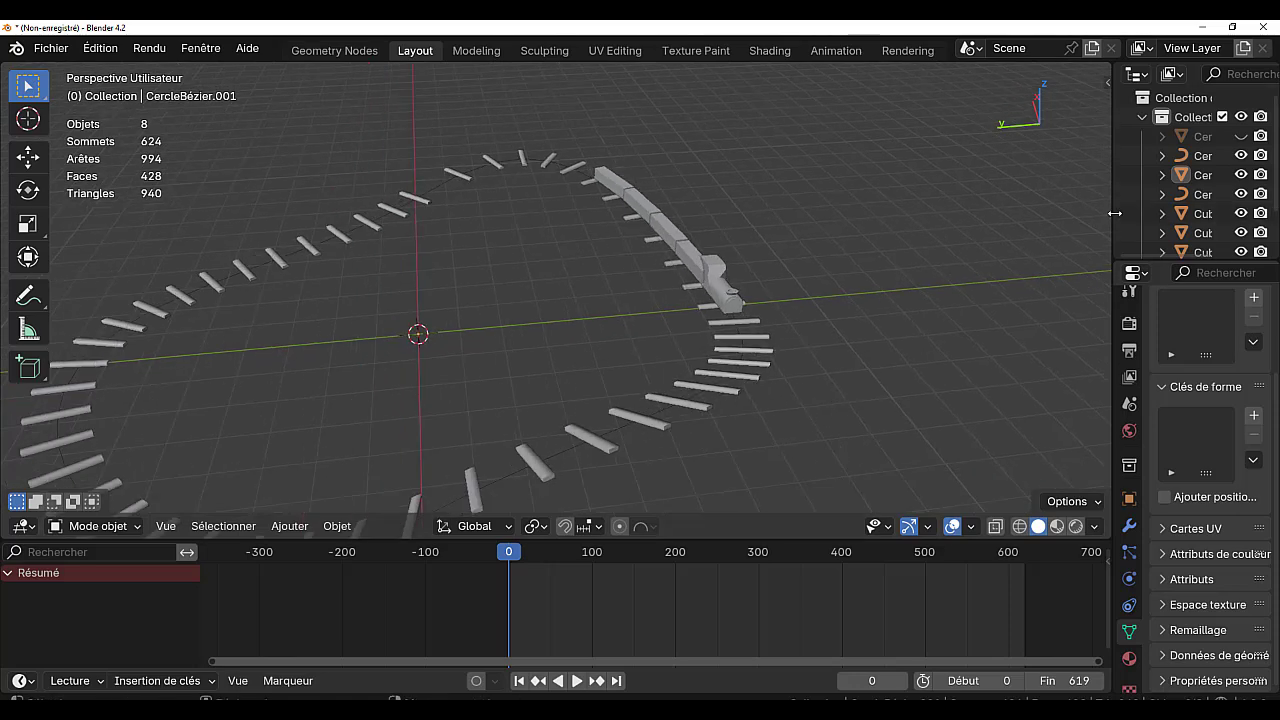
Widen the outliner and properties area and unhide the Cercle object
drag(1114, 212, 932, 259)
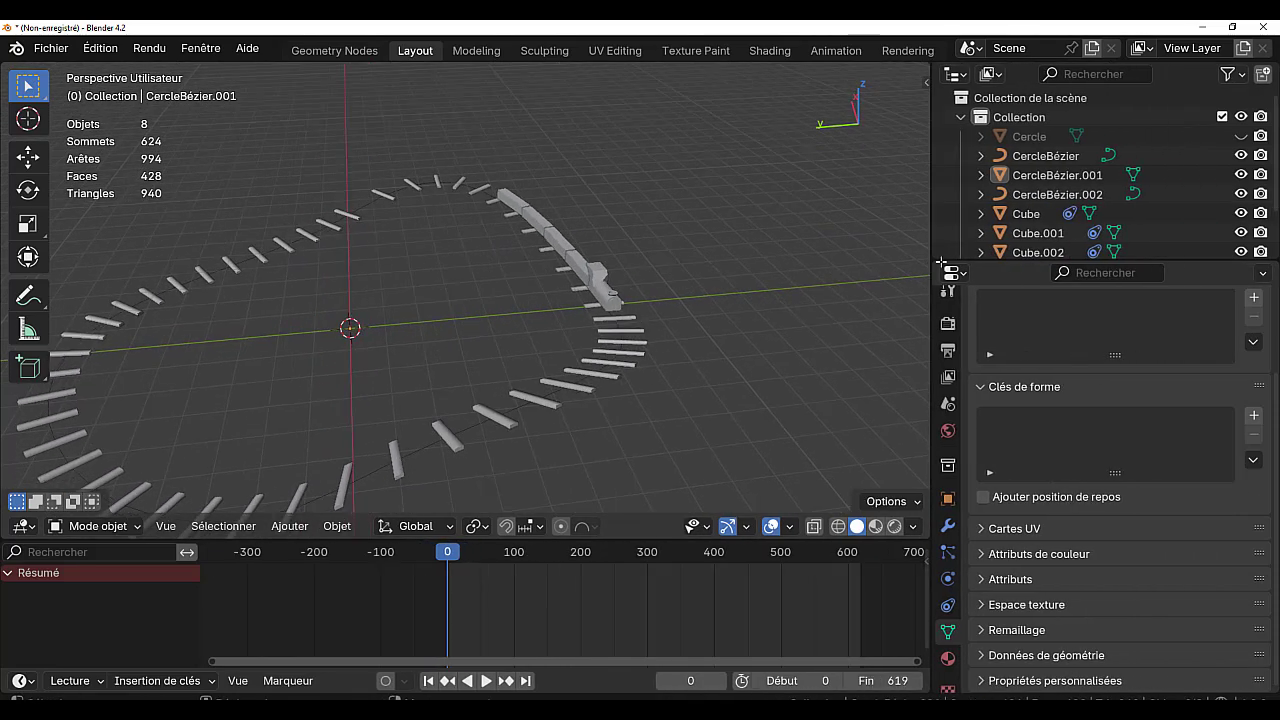
click(1241, 137)
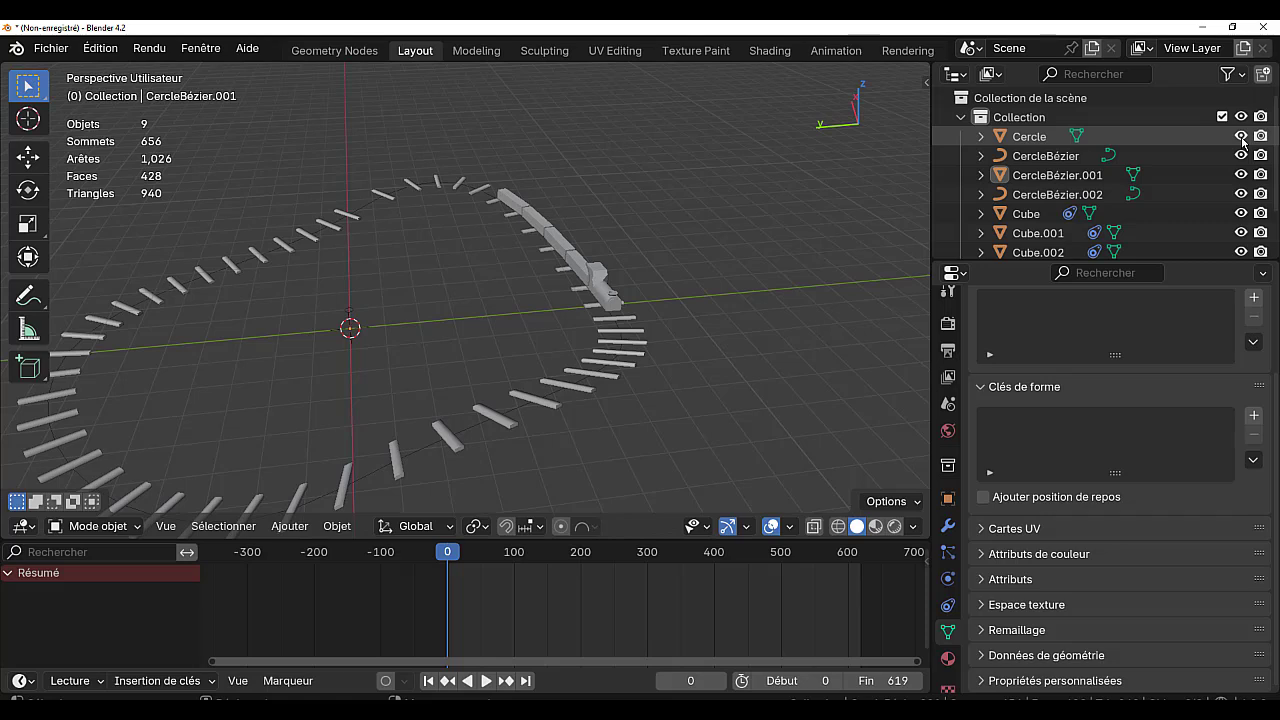
Set the geometry extrusion of the CercleBézier.002 curve to 0.056 m so it forms a flat ribbon under the sleepers
click(1080, 196)
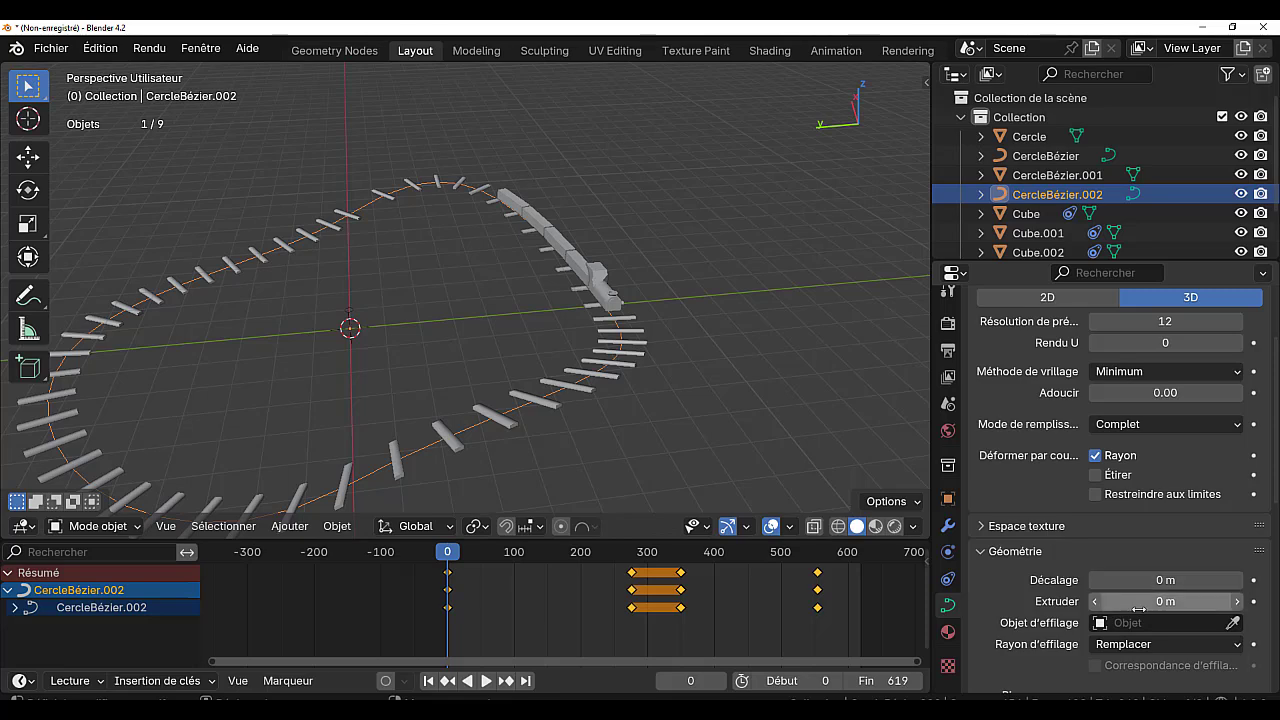
drag(1164, 601, 1190, 601)
shift+middle_drag(676, 394, 751, 294)
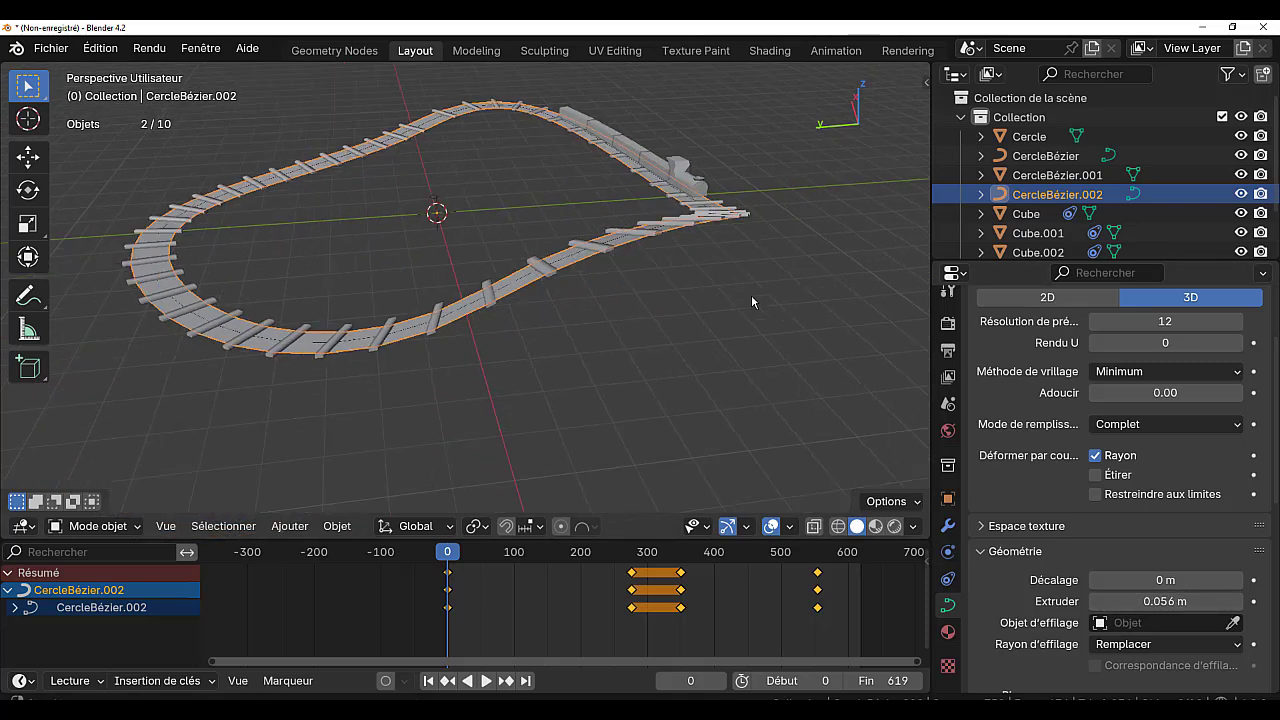
scroll(690, 304, up, 2)
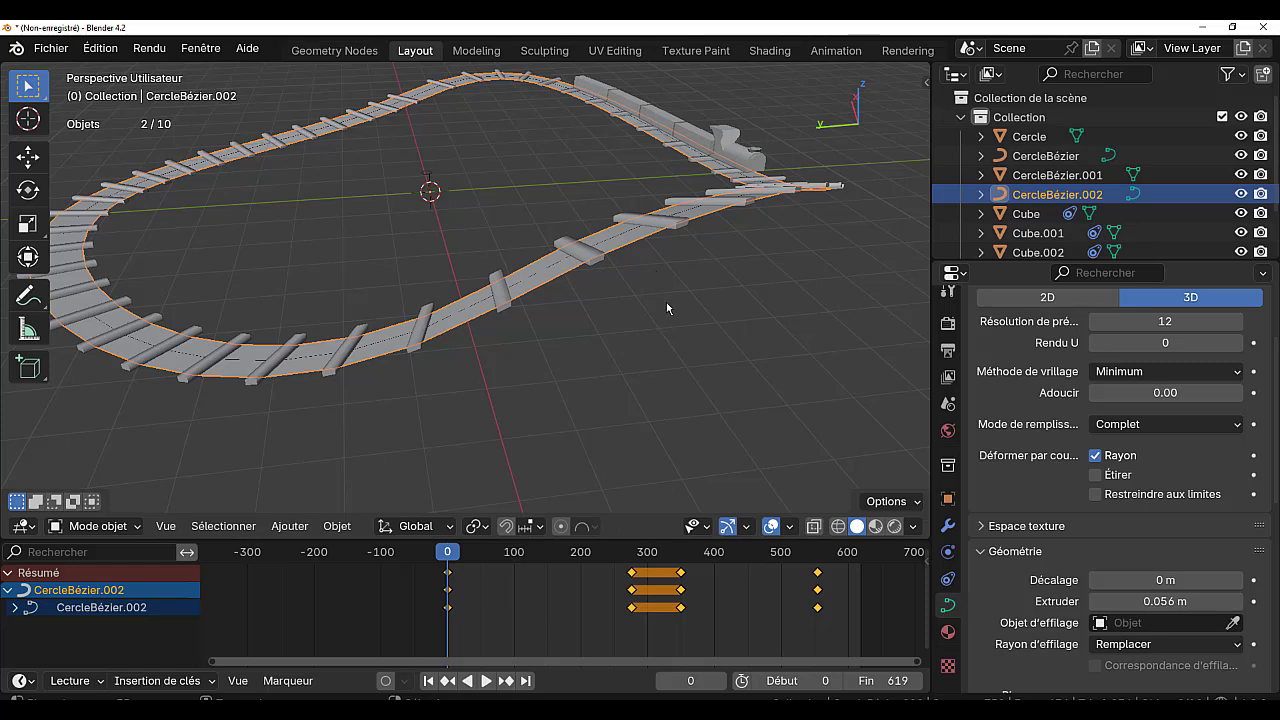
middle_drag(666, 302, 722, 360)
Convert the extruded CercleBézier.002 curve to a mesh and check its faces in edit mode
key(q)
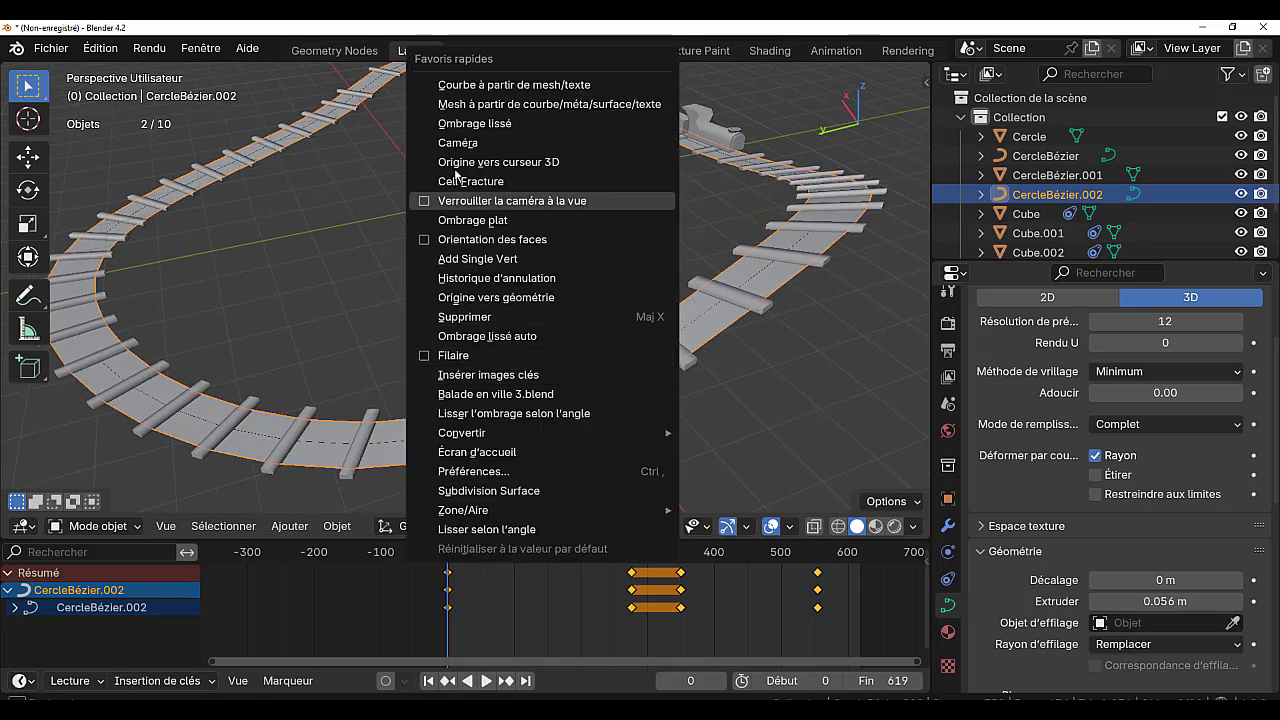
click(458, 104)
key(Tab)
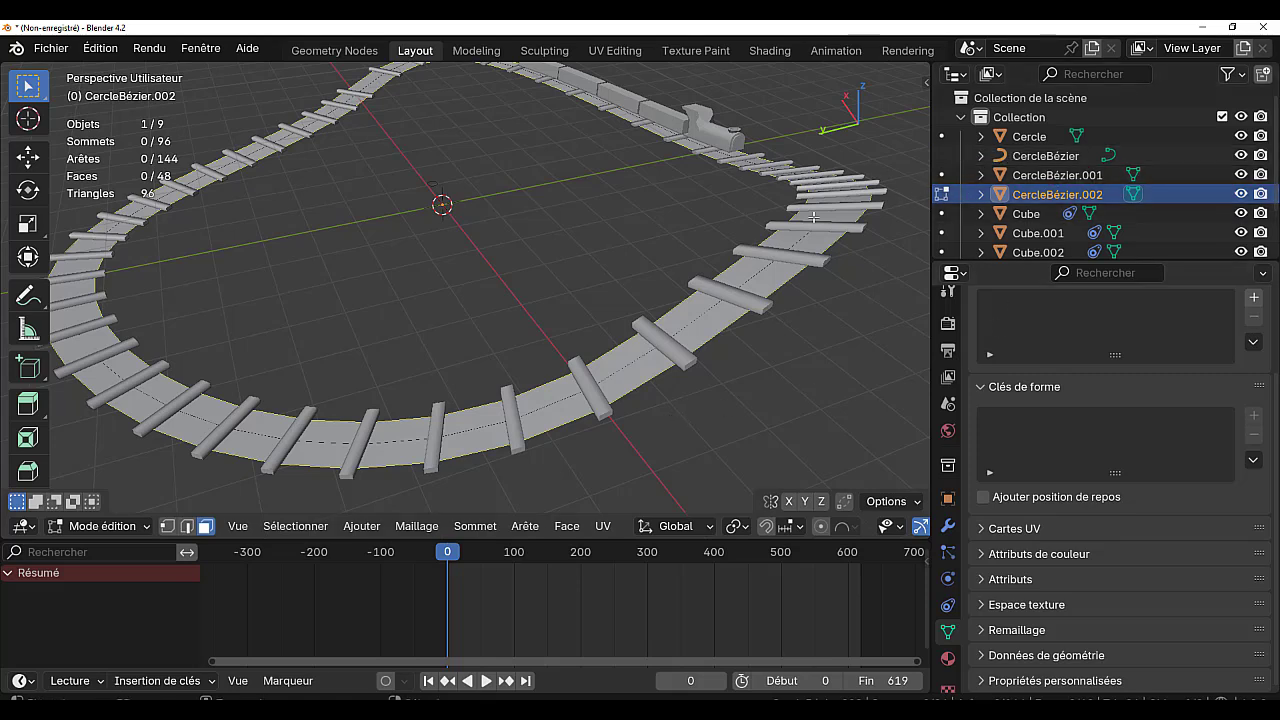
Hide the CercleBézier.001 sleepers and select the CercleBézier.002 ribbon in object mode
key(Tab)
click(786, 263)
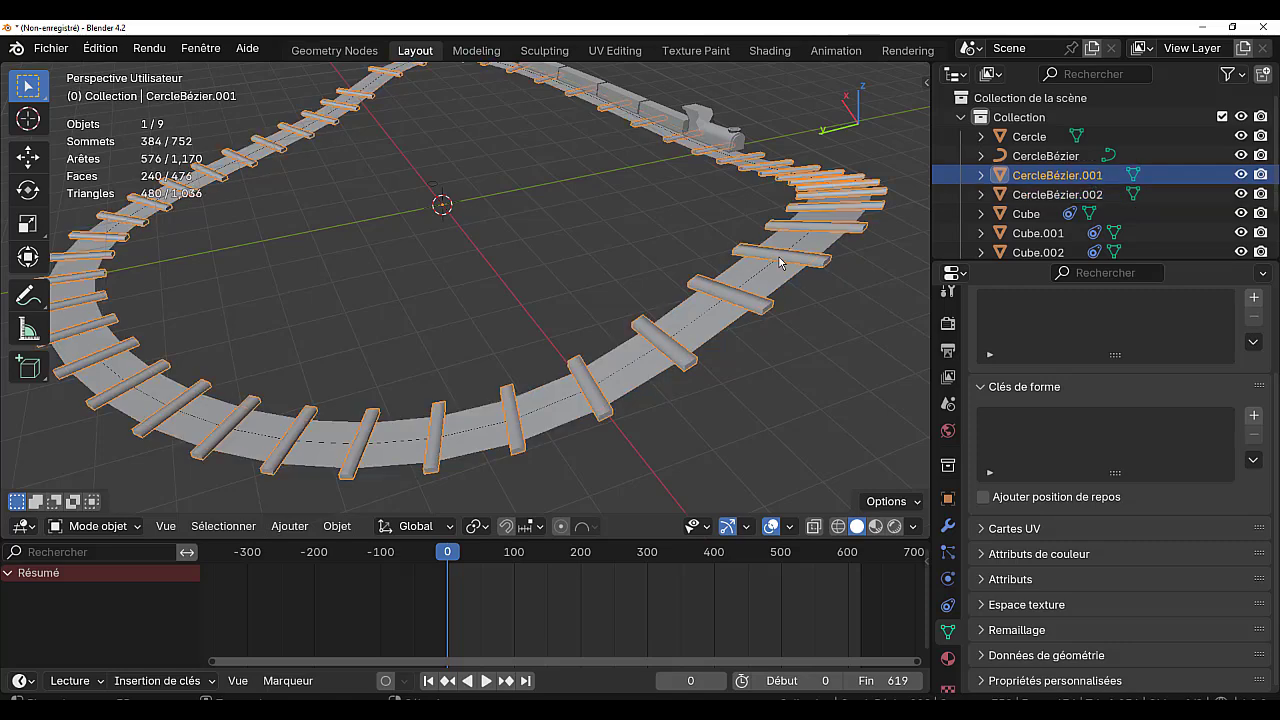
click(1241, 175)
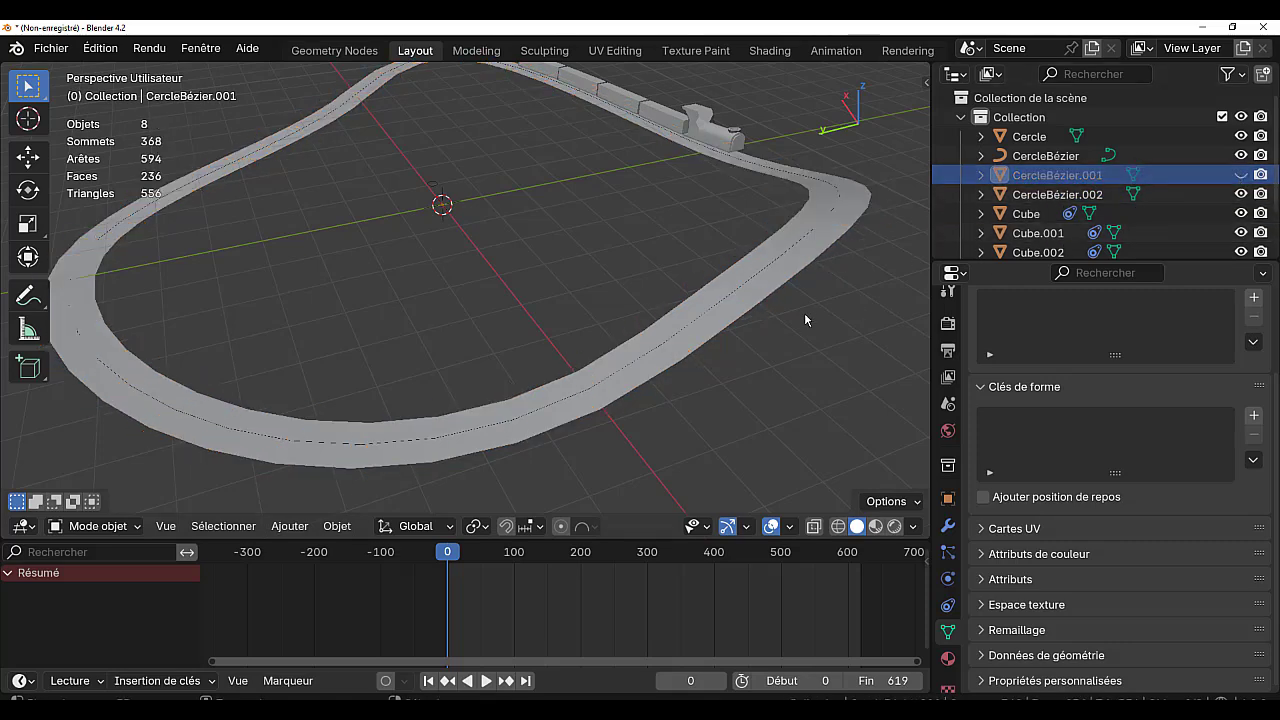
click(761, 285)
Add a centred lengthwise loop cut to the ribbon and bevel it until only thin strips remain along both borders
key(Tab)
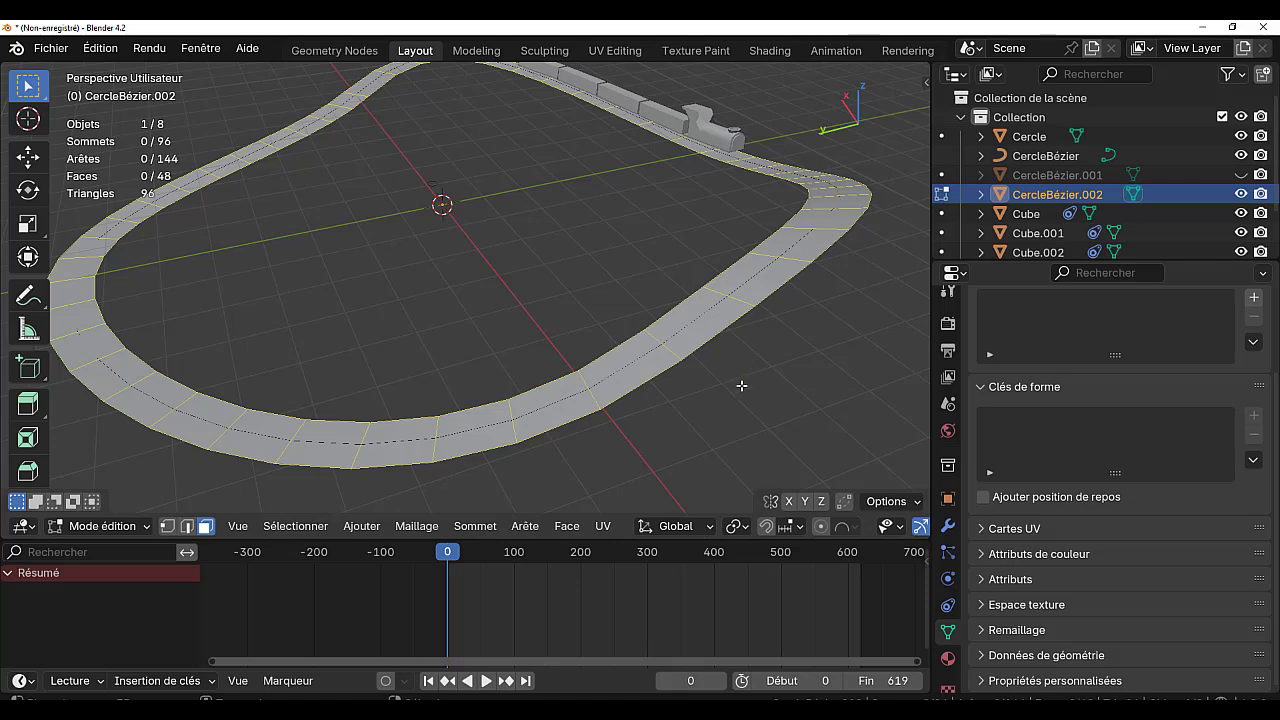
click(663, 343)
click(663, 343)
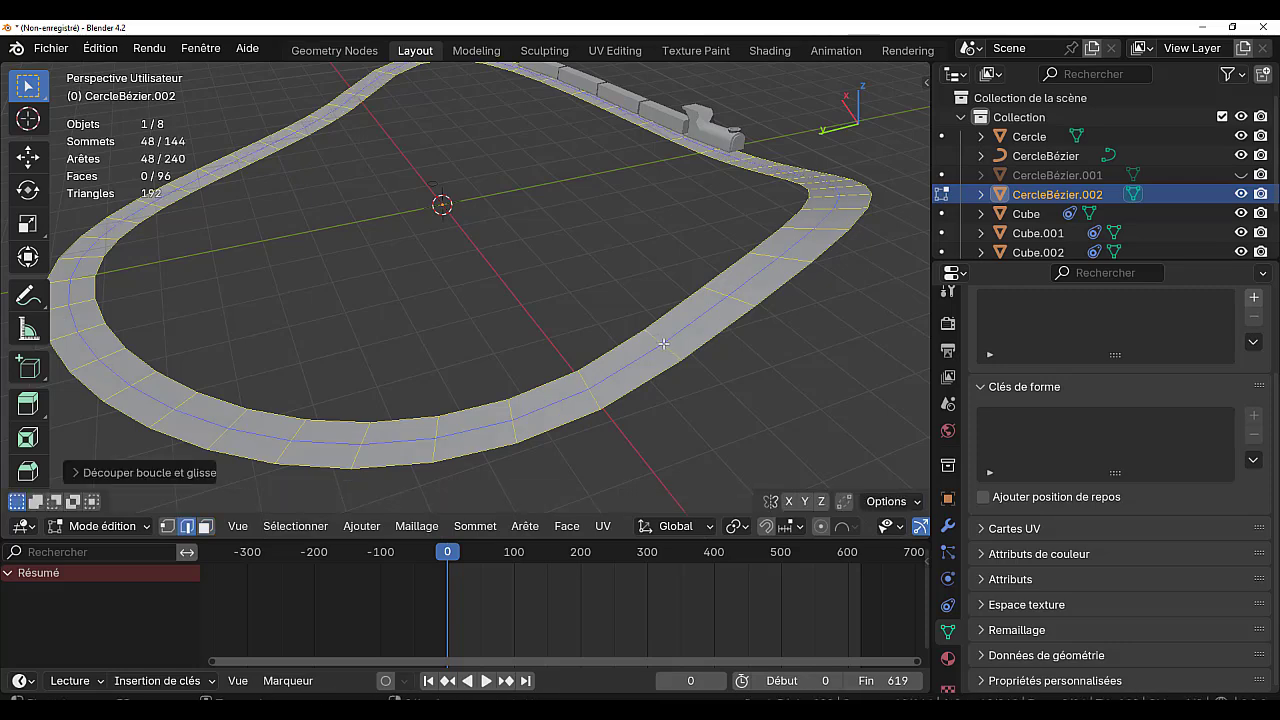
key(ctrl+b)
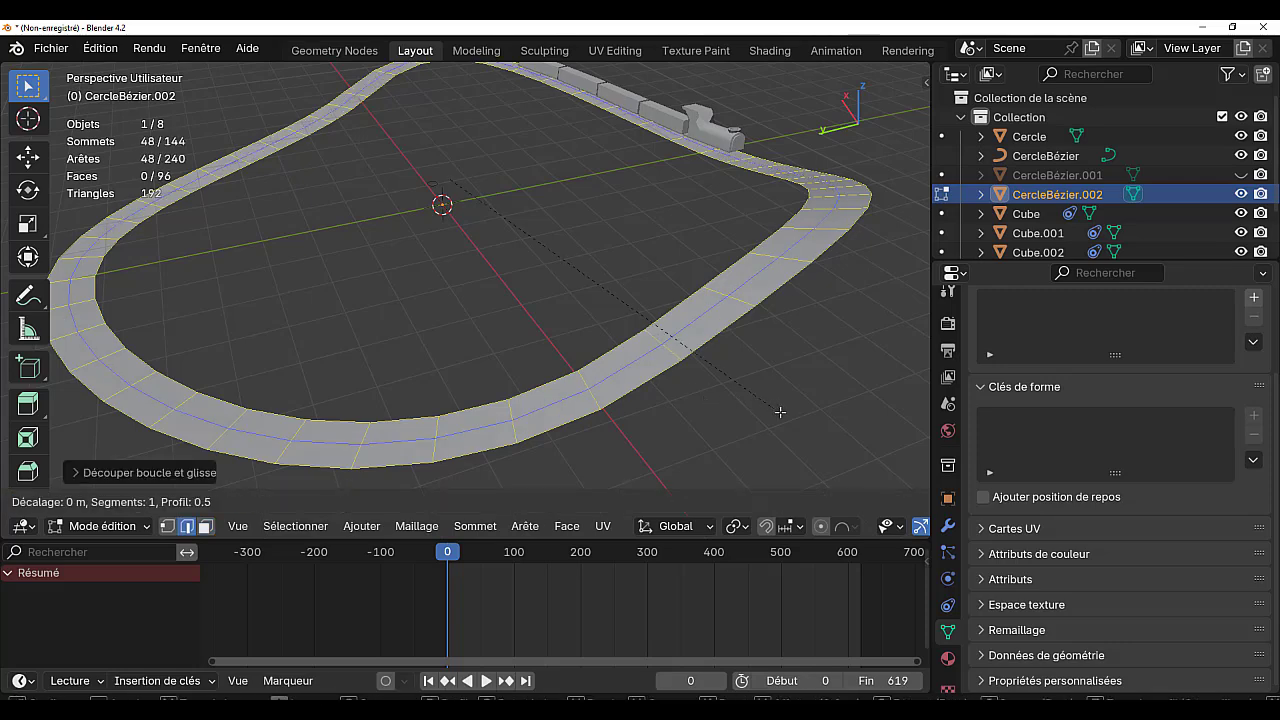
click(884, 516)
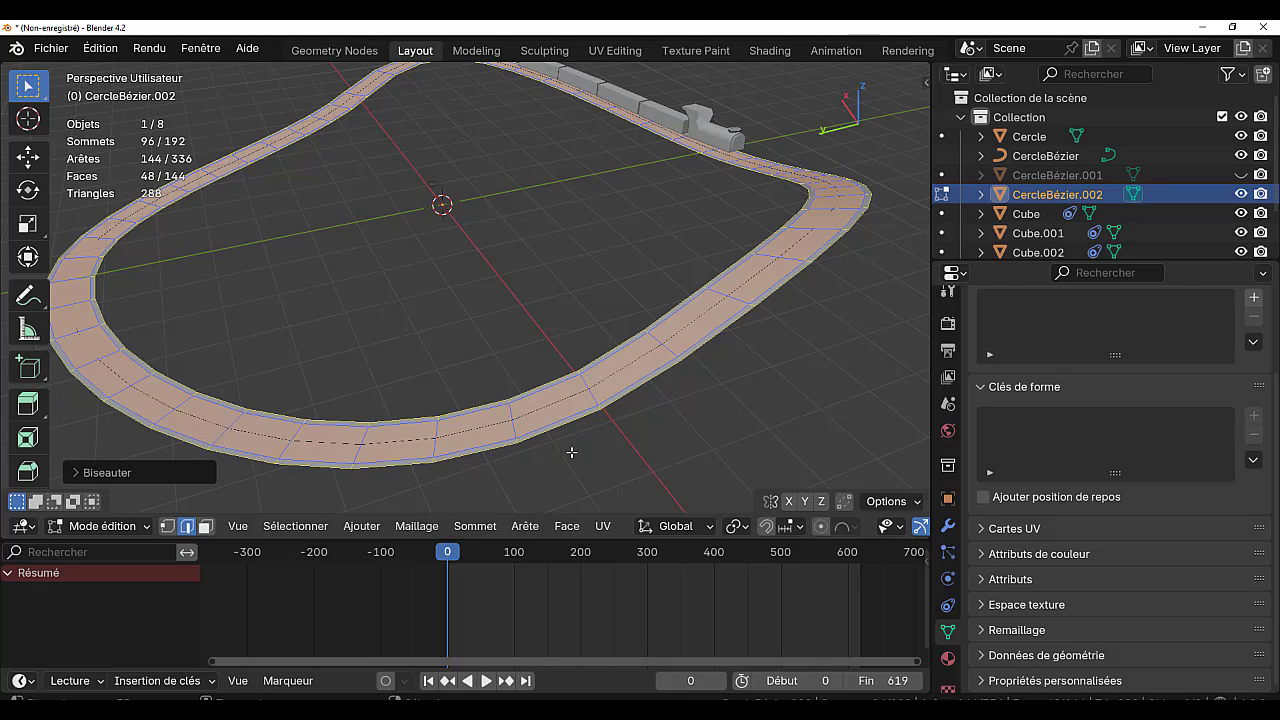
Delete the wide middle band of ribbon faces in face mode, keeping the two thin border strips, and return to object mode
key(3)
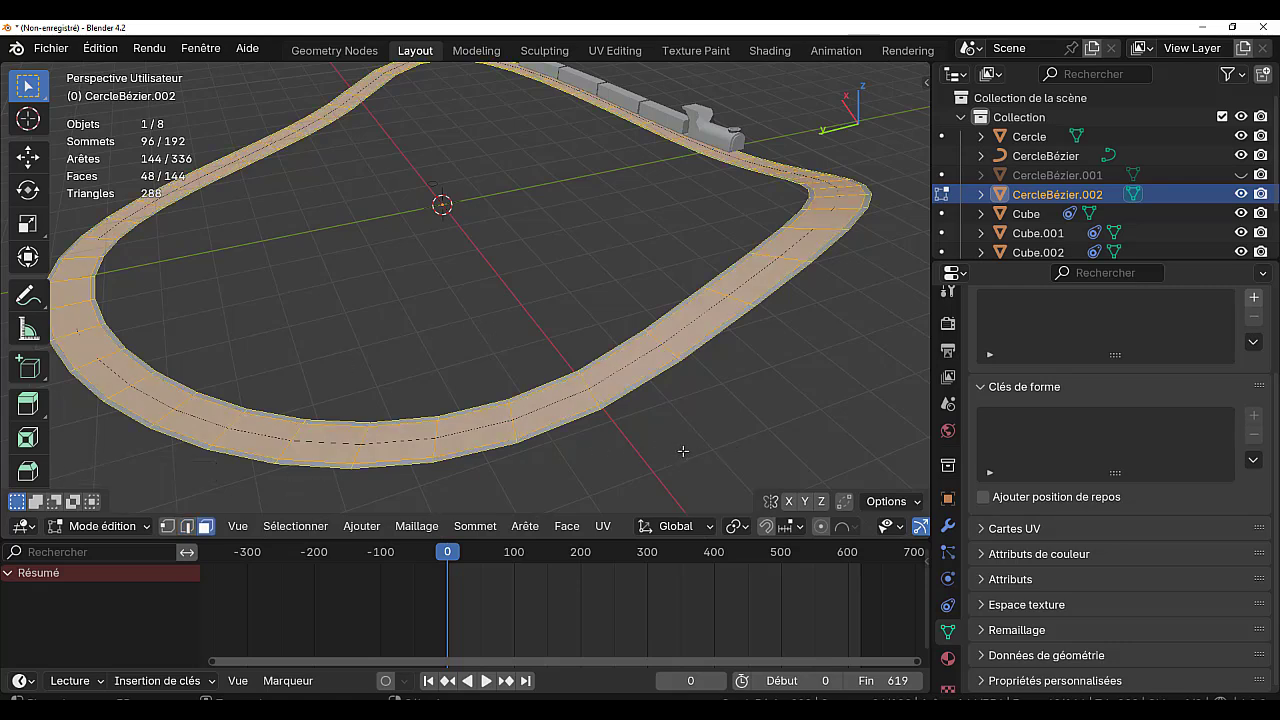
key(ctrl+i)
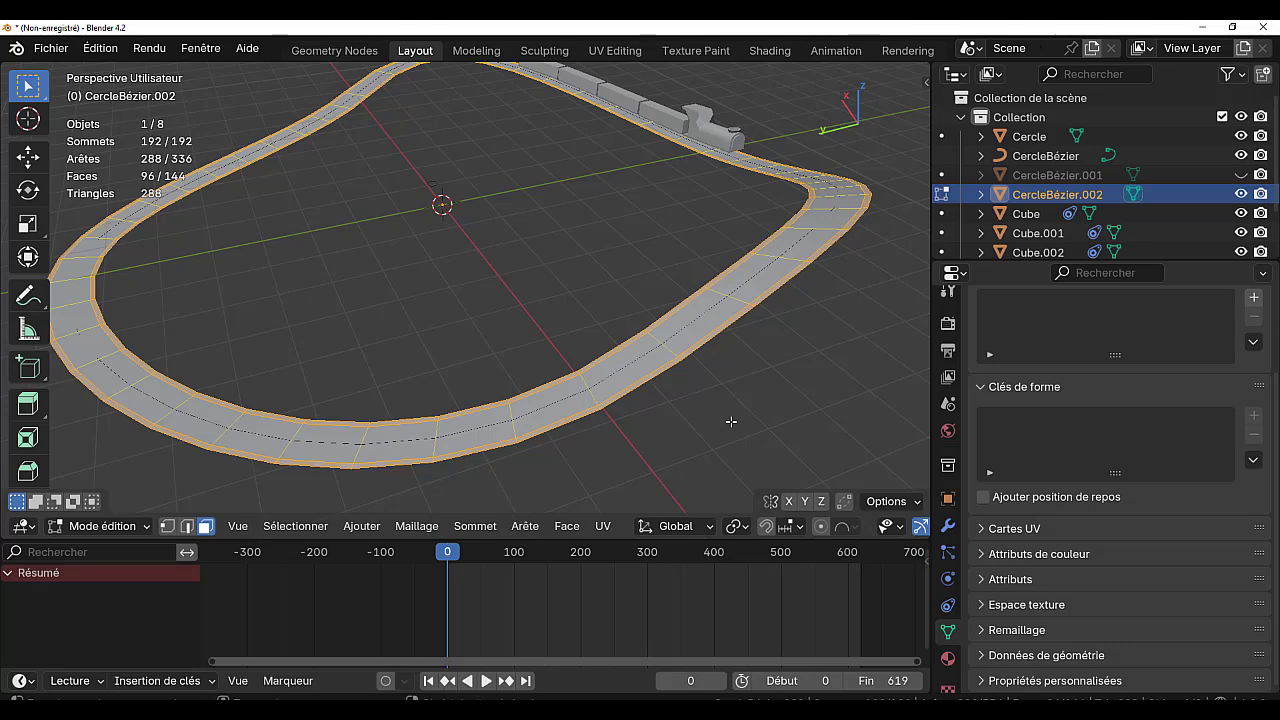
key(ctrl+i)
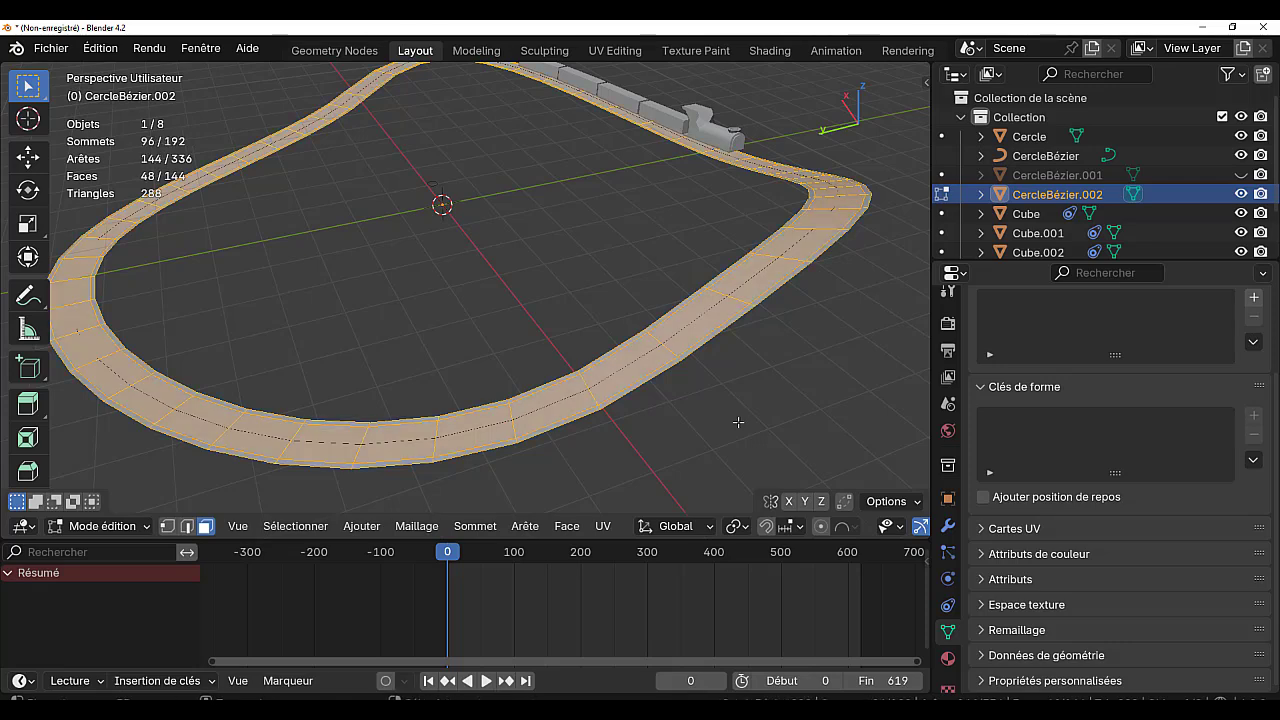
key(x)
click(724, 424)
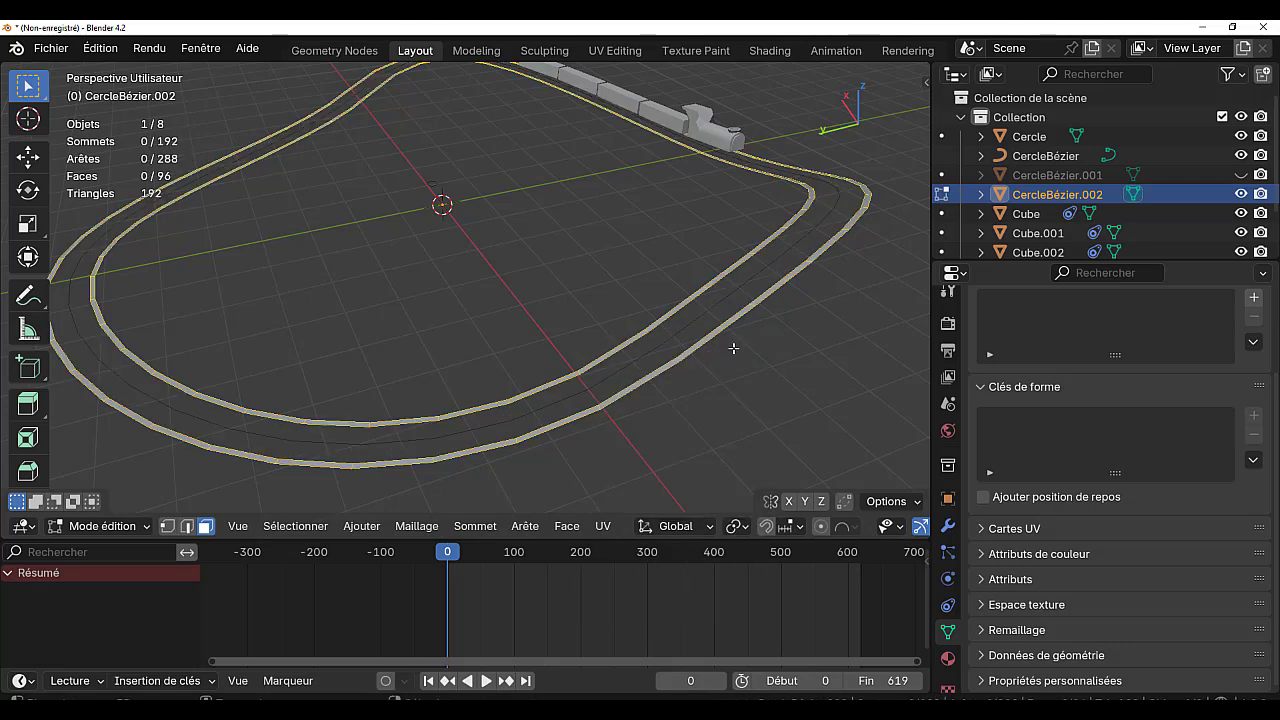
key(Tab)
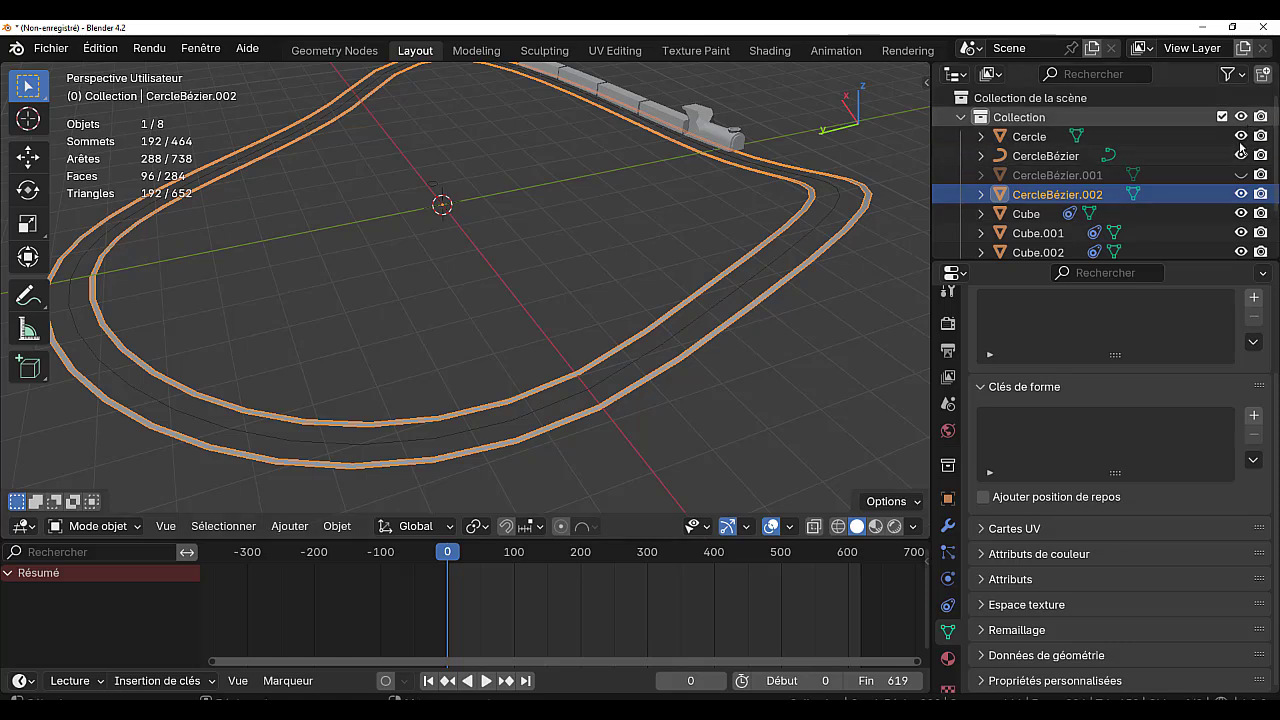
Unhide the CercleBézier.001 sleepers and raise the rail strips by about 0.17 m along the global Z axis
click(1241, 174)
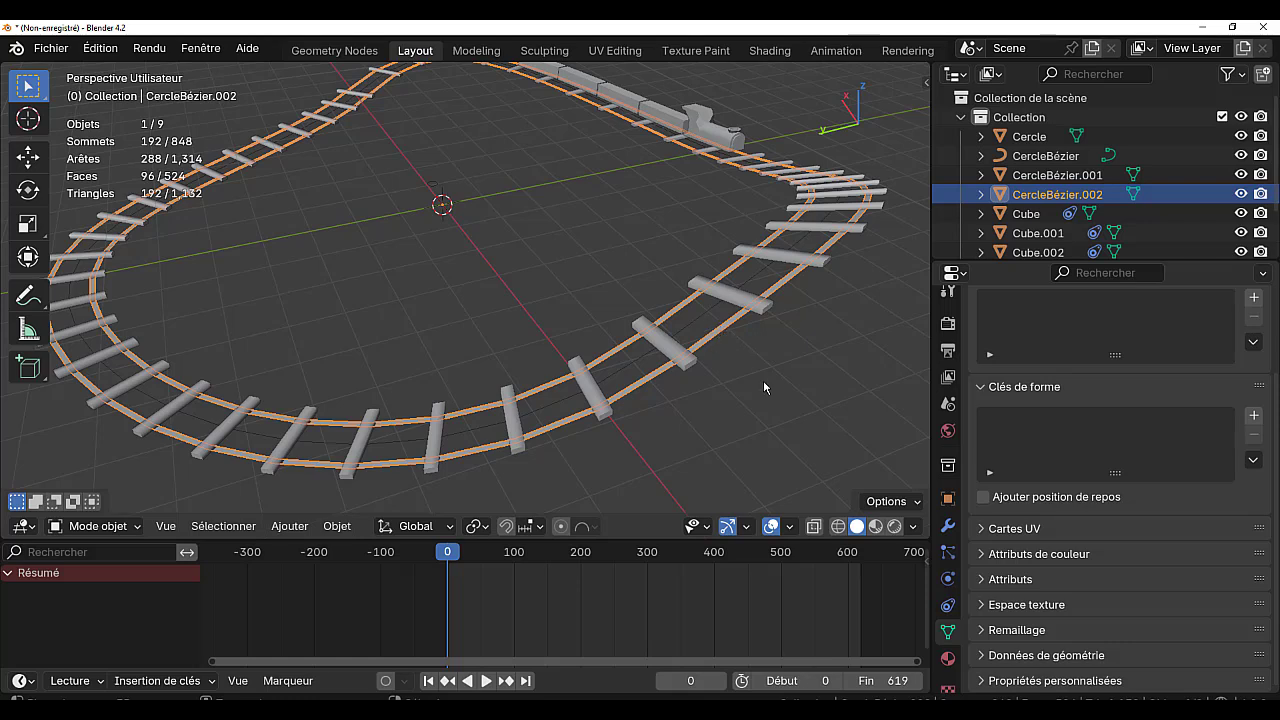
key(g)
key(z)
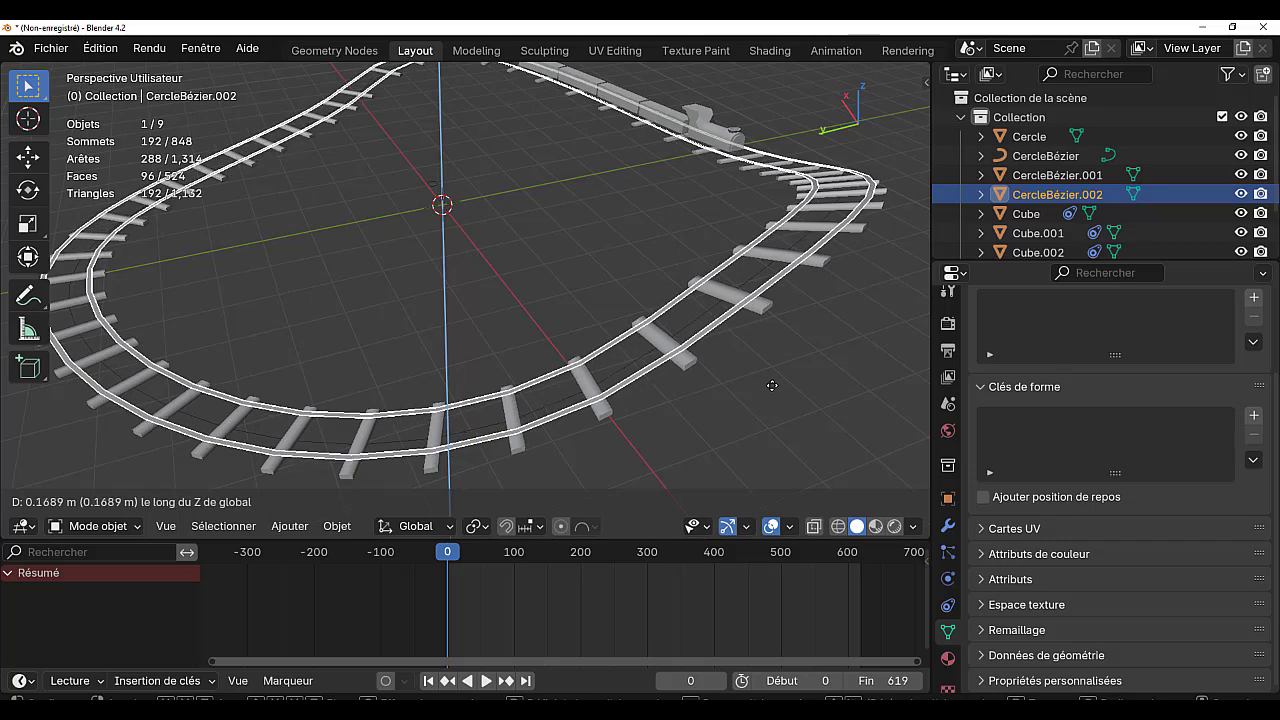
click(772, 385)
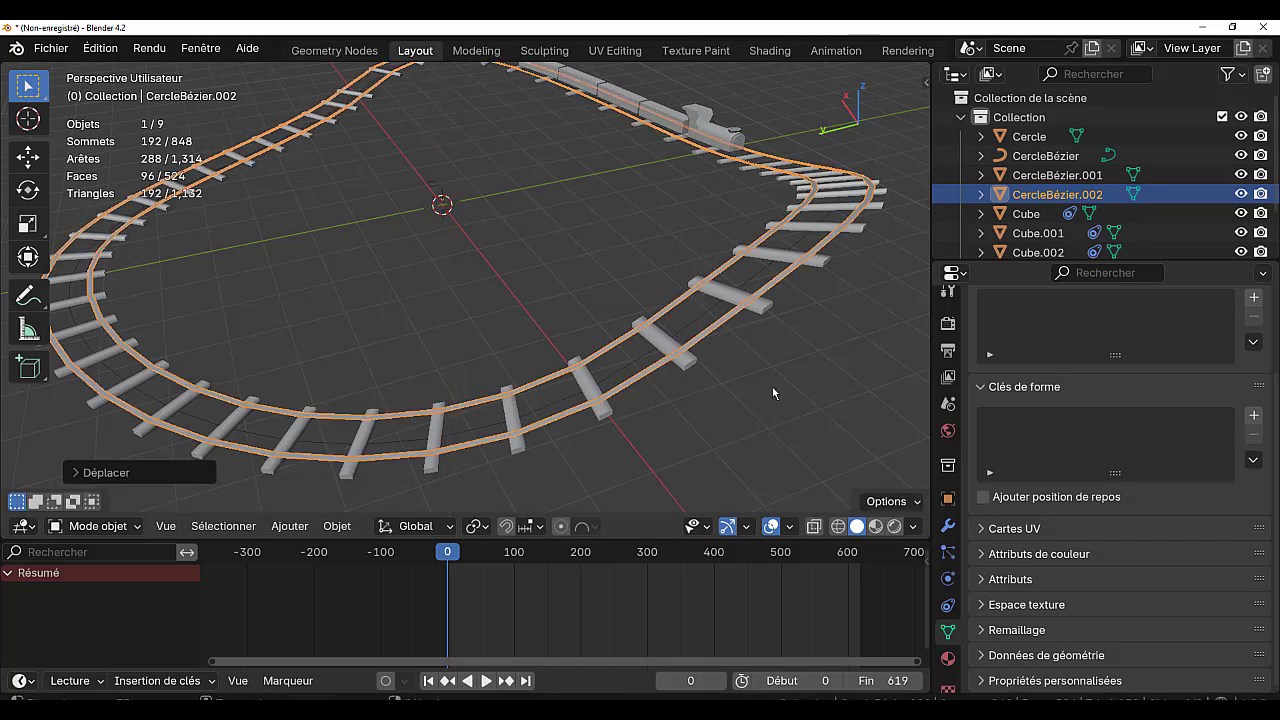
Extrude all the rail strip faces by about 0.09 m along their normal to thicken the rails, and return to object mode
key(Tab)
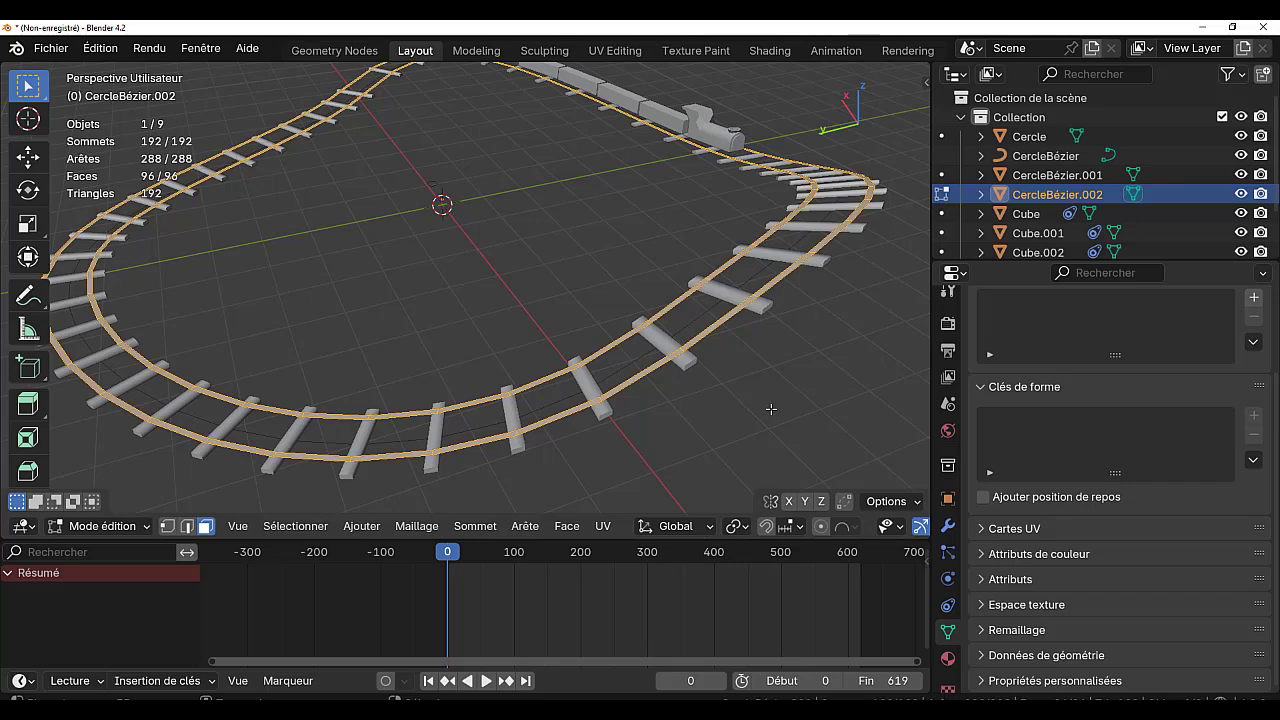
key(e)
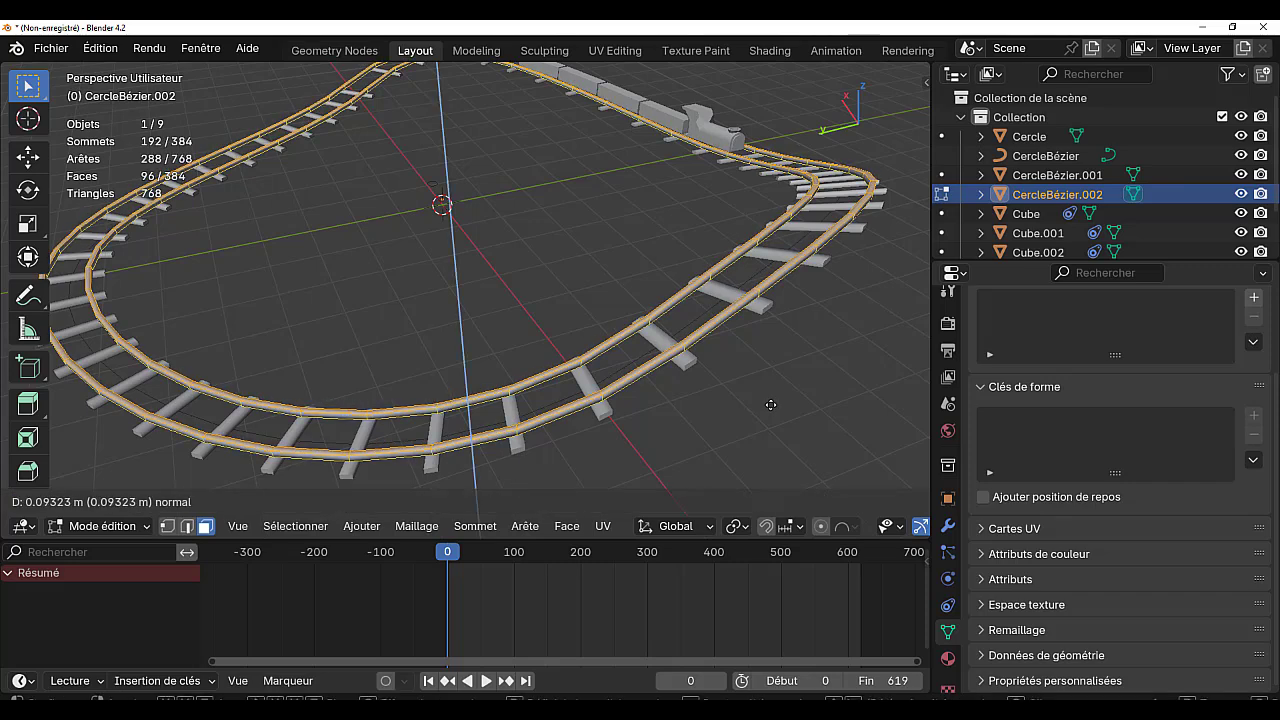
click(771, 405)
middle_drag(598, 242, 466, 245)
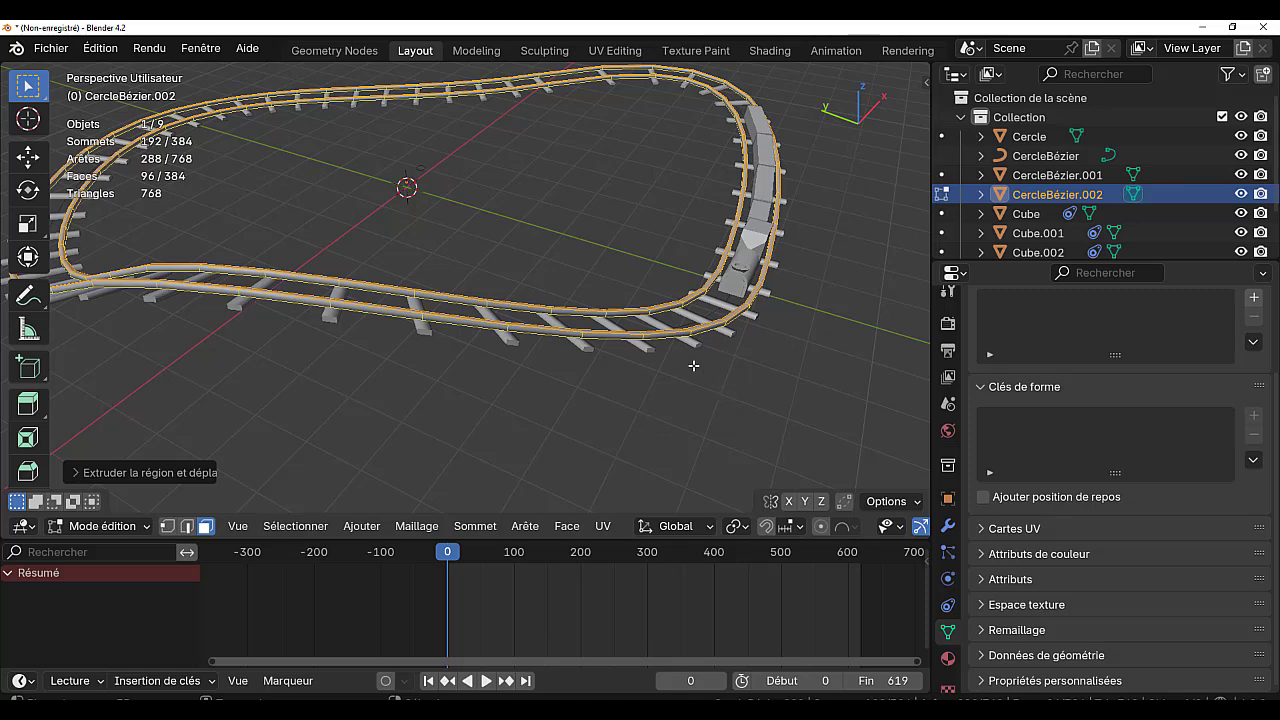
middle_drag(700, 368, 750, 372)
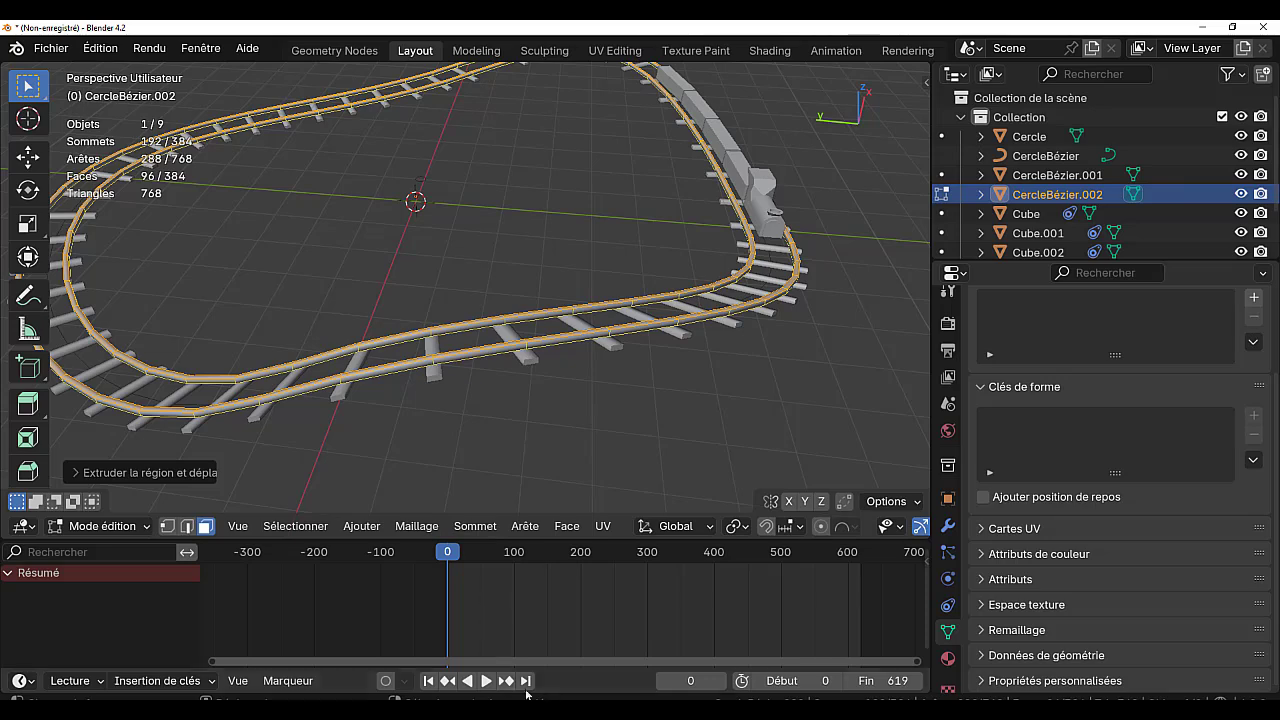
key(Tab)
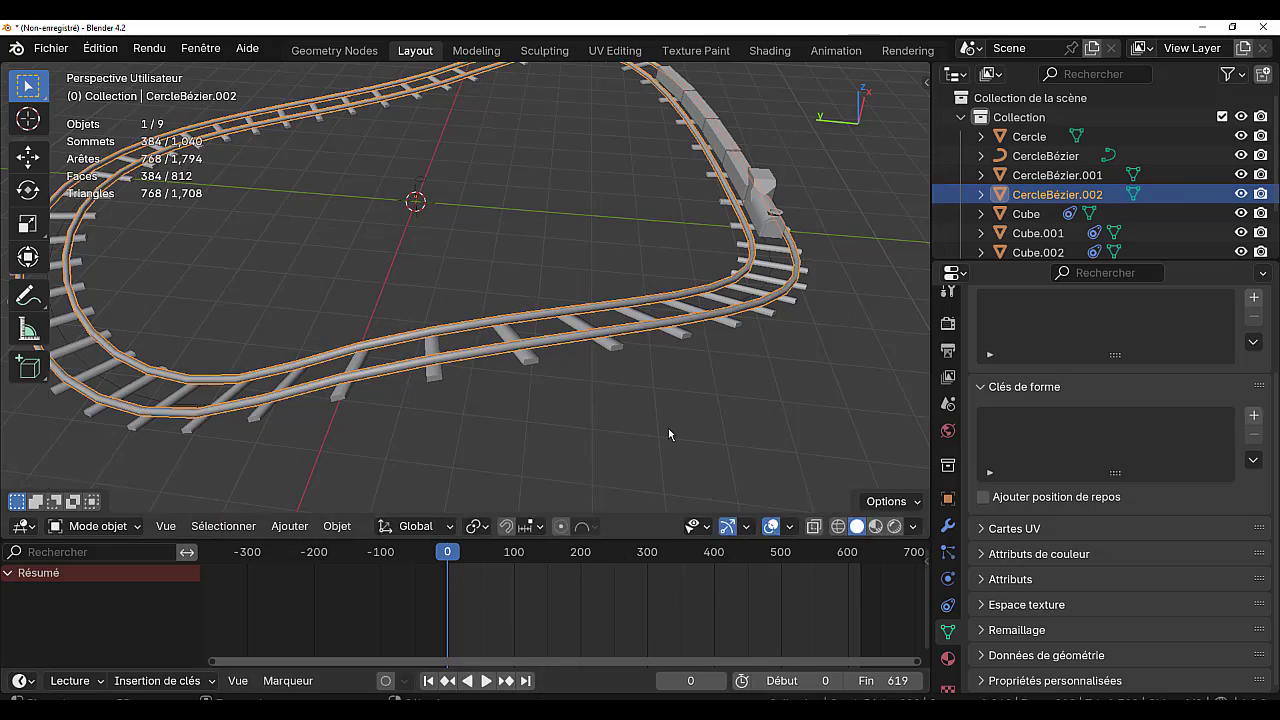
key(Tab)
key(Tab)
key(a)
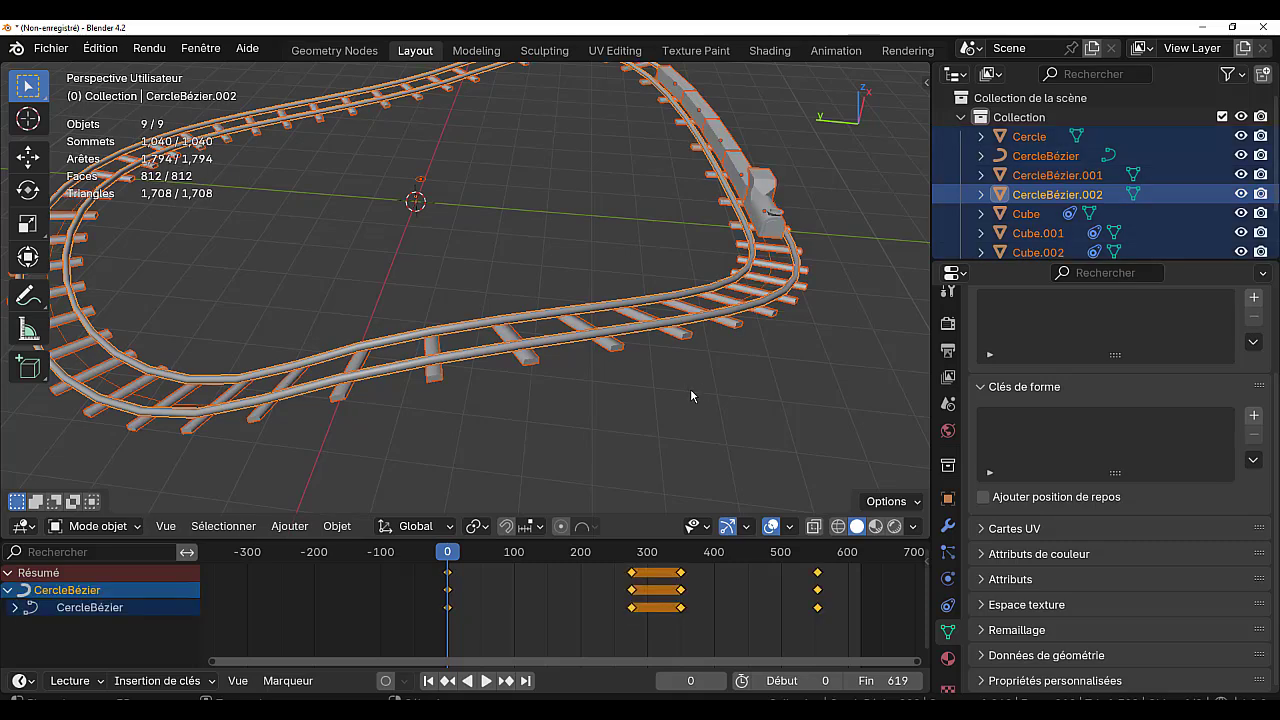
key(Tab)
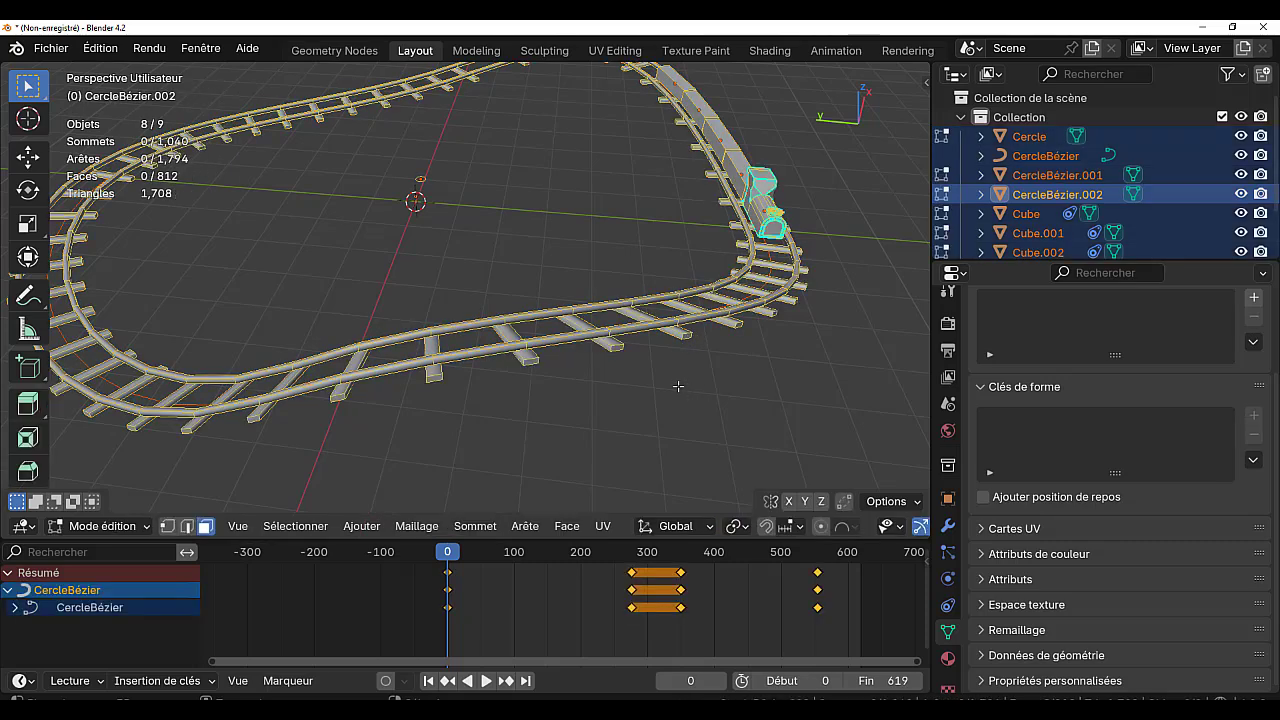
key(Tab)
click(690, 319)
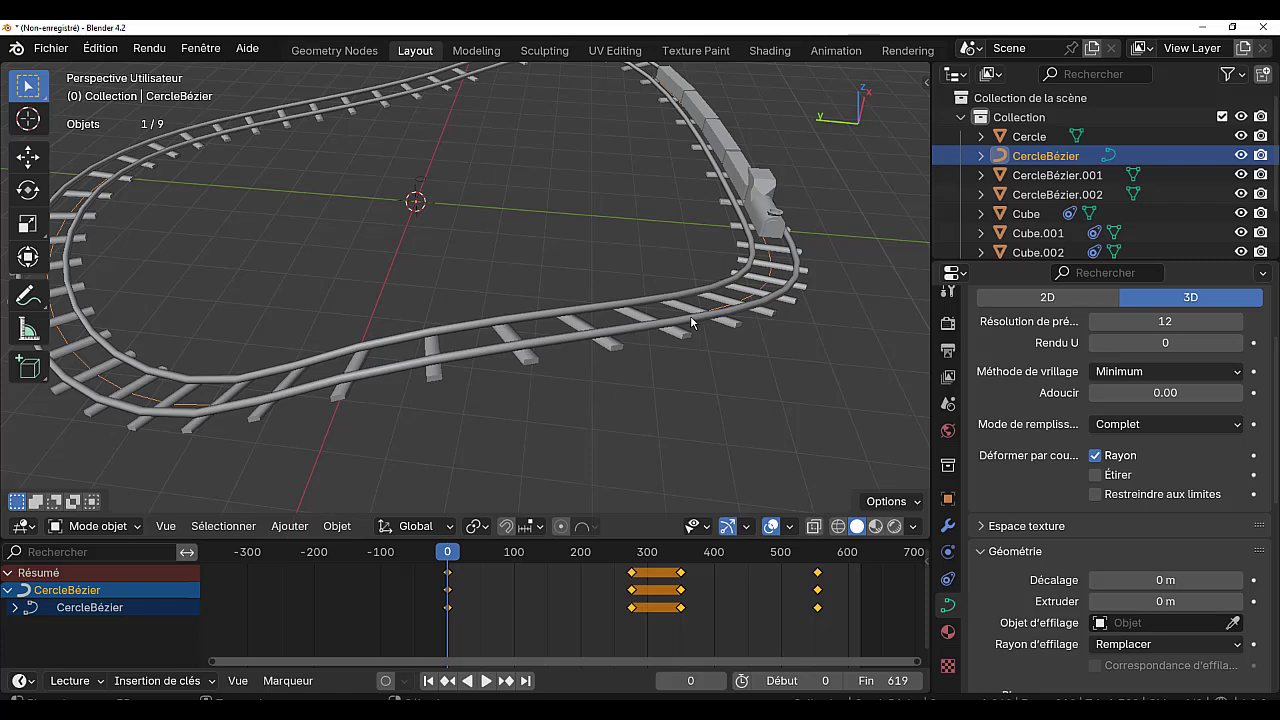
Apply flat shading to all faces of the CercleBézier.002 rails and return to object mode
click(690, 319)
key(q)
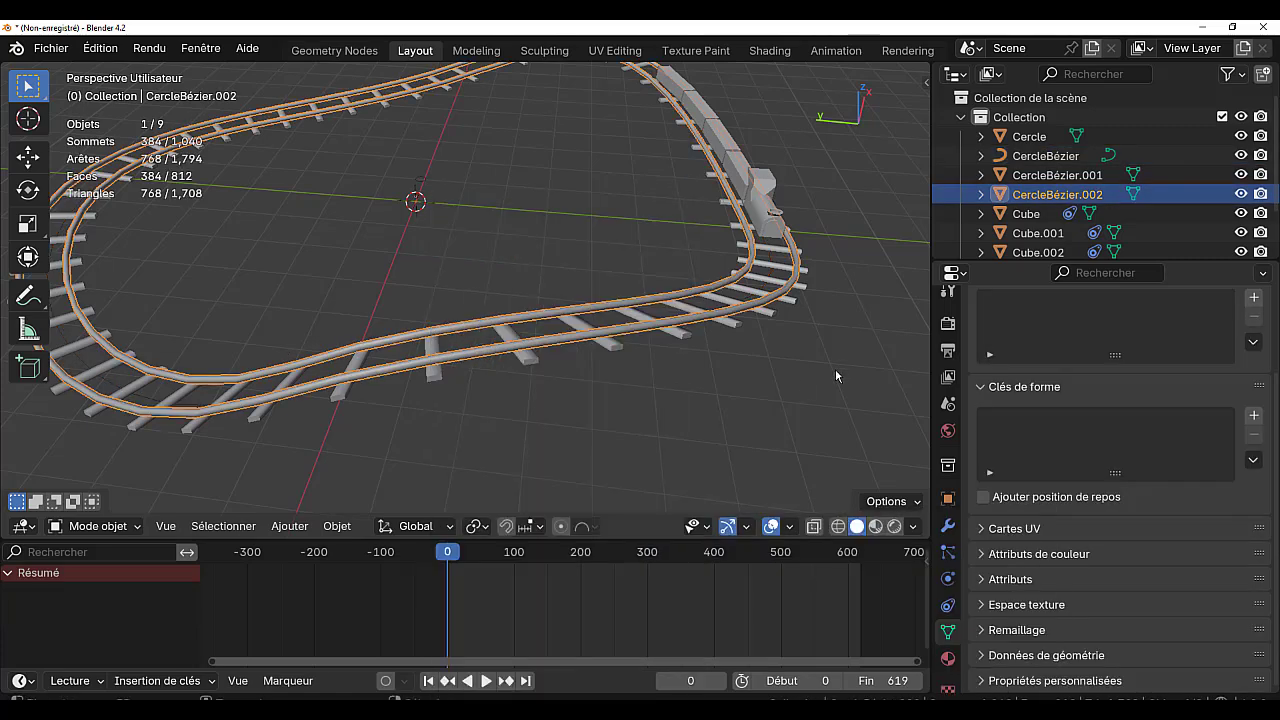
key(Tab)
key(a)
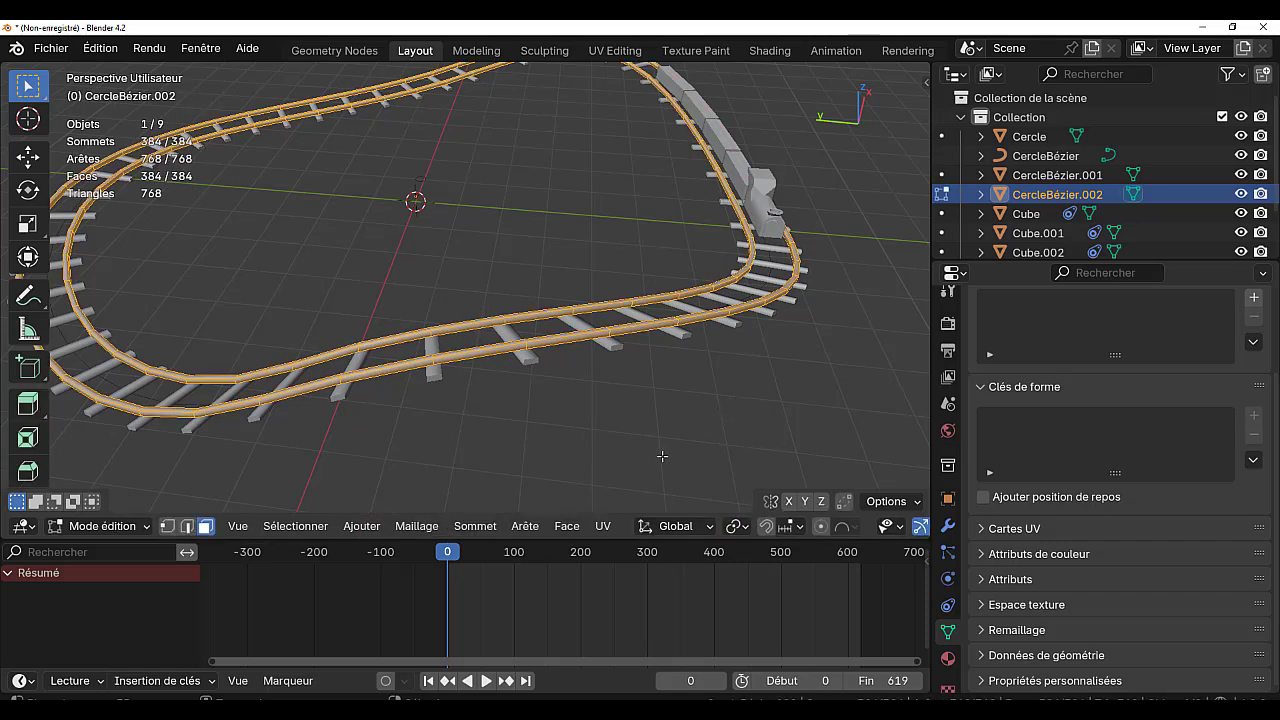
click(603, 526)
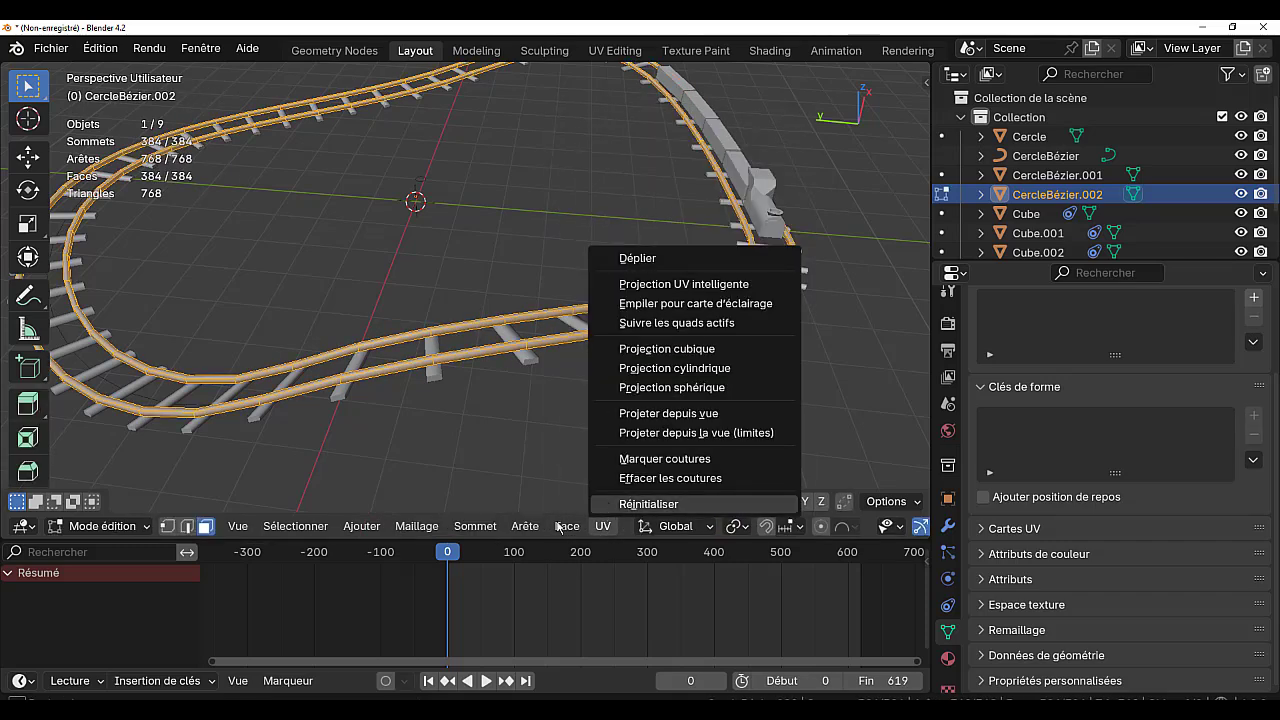
click(565, 527)
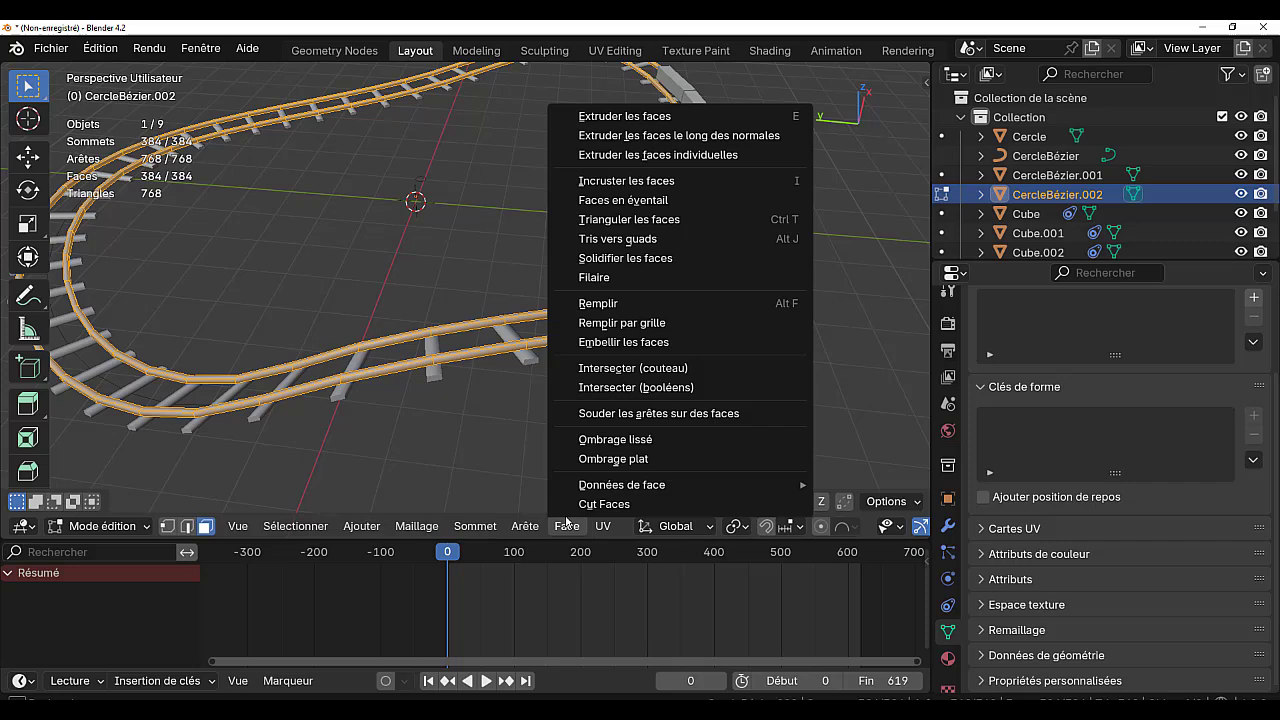
click(601, 463)
key(Tab)
Select the entire outer rail of CercleBézier.002 in edit mode and scale it inward to about 0.98
scroll(656, 434, down, 3)
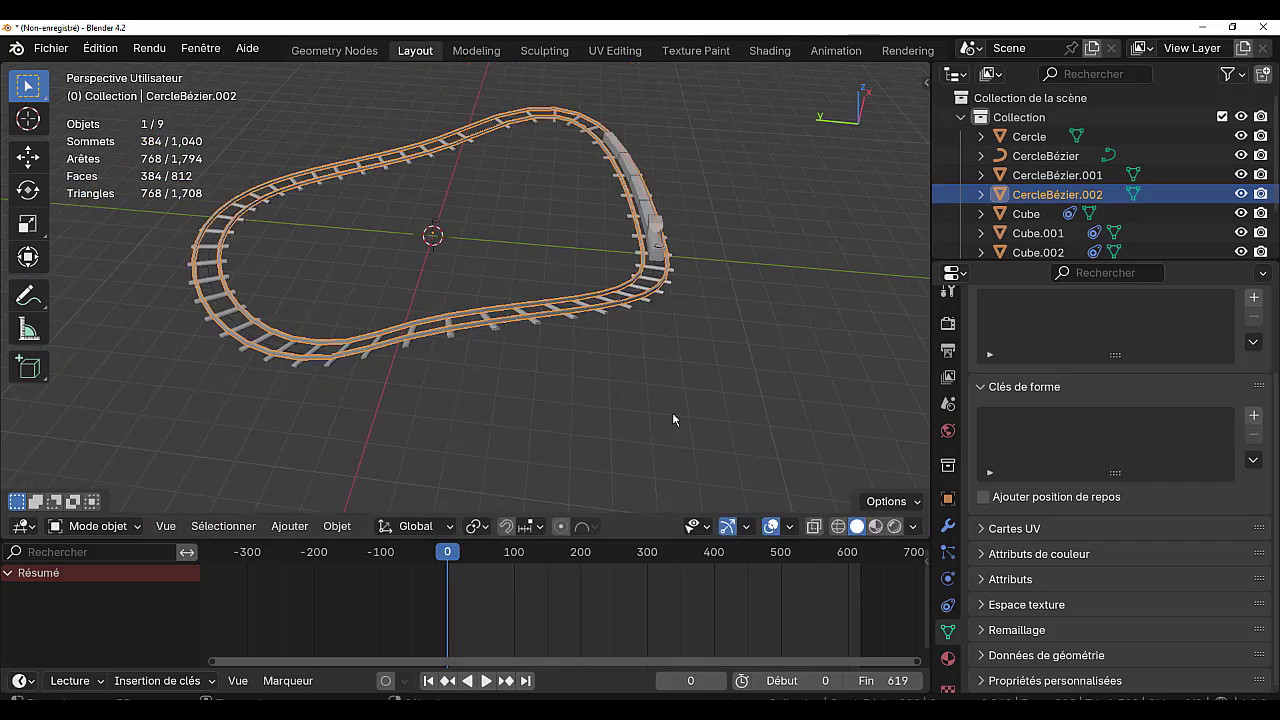
mouse_move(674, 418)
middle_down()
mouse_move(562, 368)
mouse_move(577, 363)
mouse_move(542, 385)
mouse_move(614, 405)
middle_up()
scroll(614, 405, up, 4)
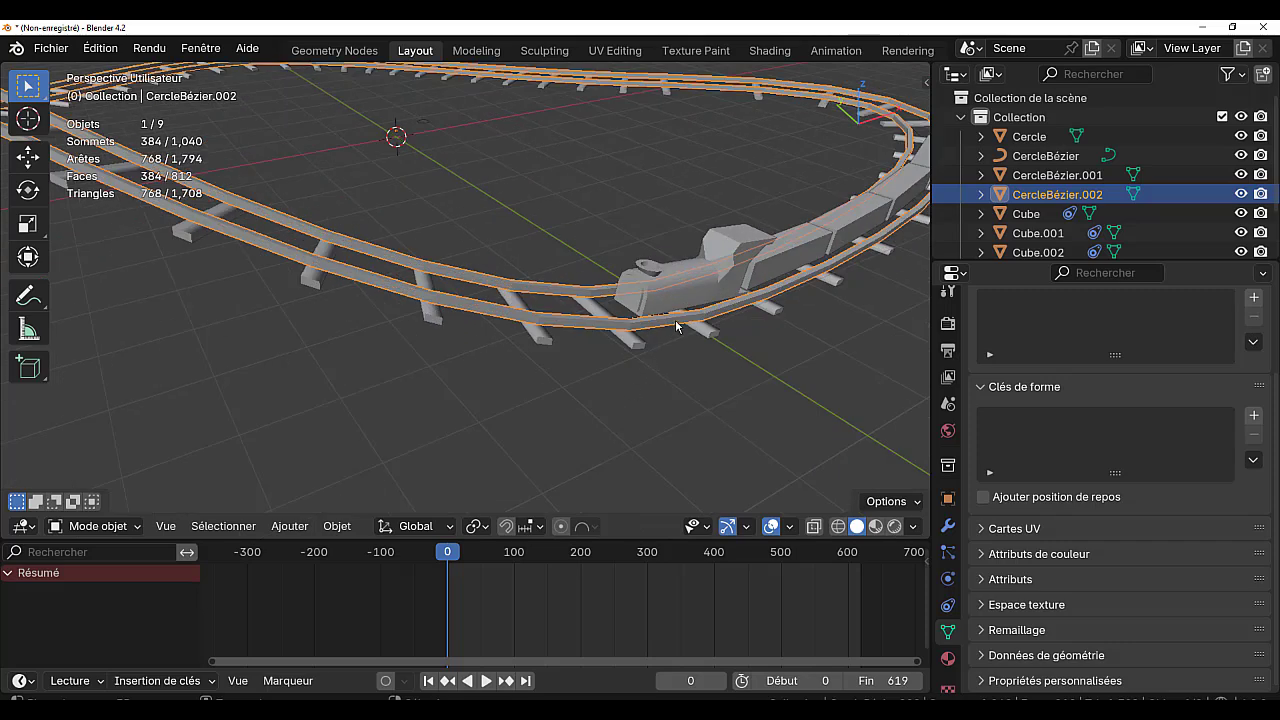
click(677, 325)
click(678, 325)
scroll(666, 384, down, 3)
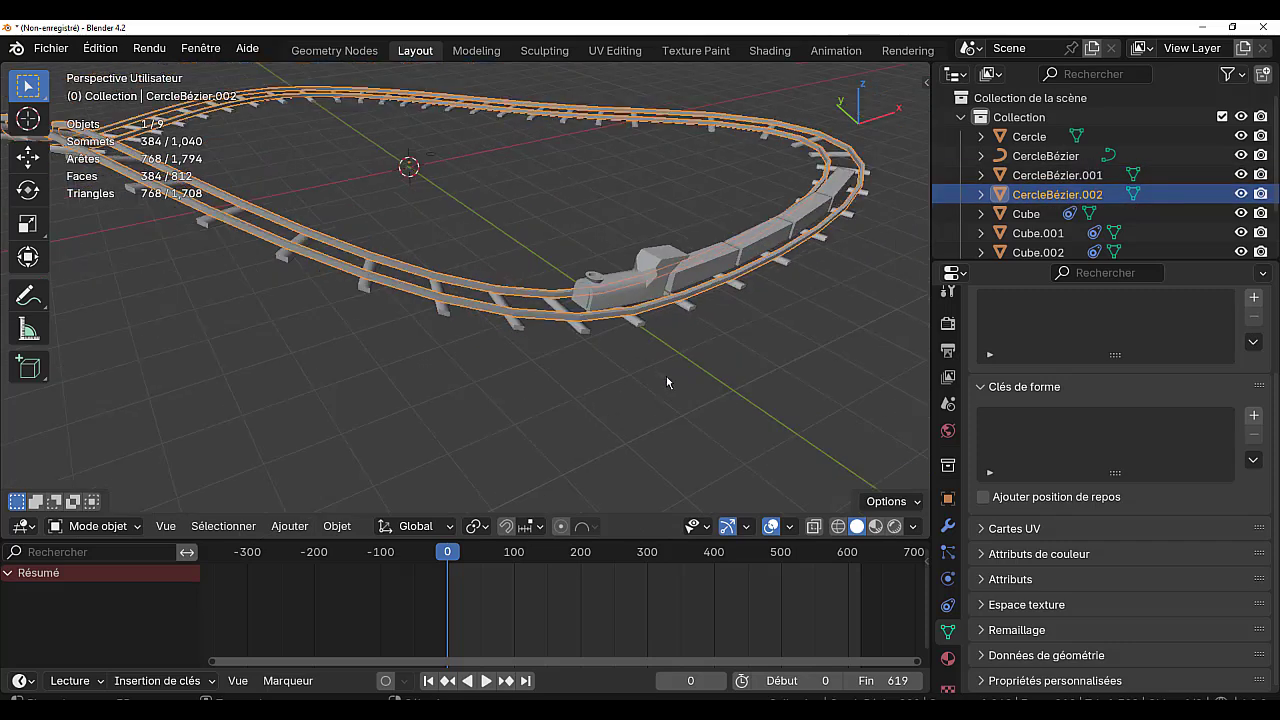
middle_drag(666, 384, 744, 411)
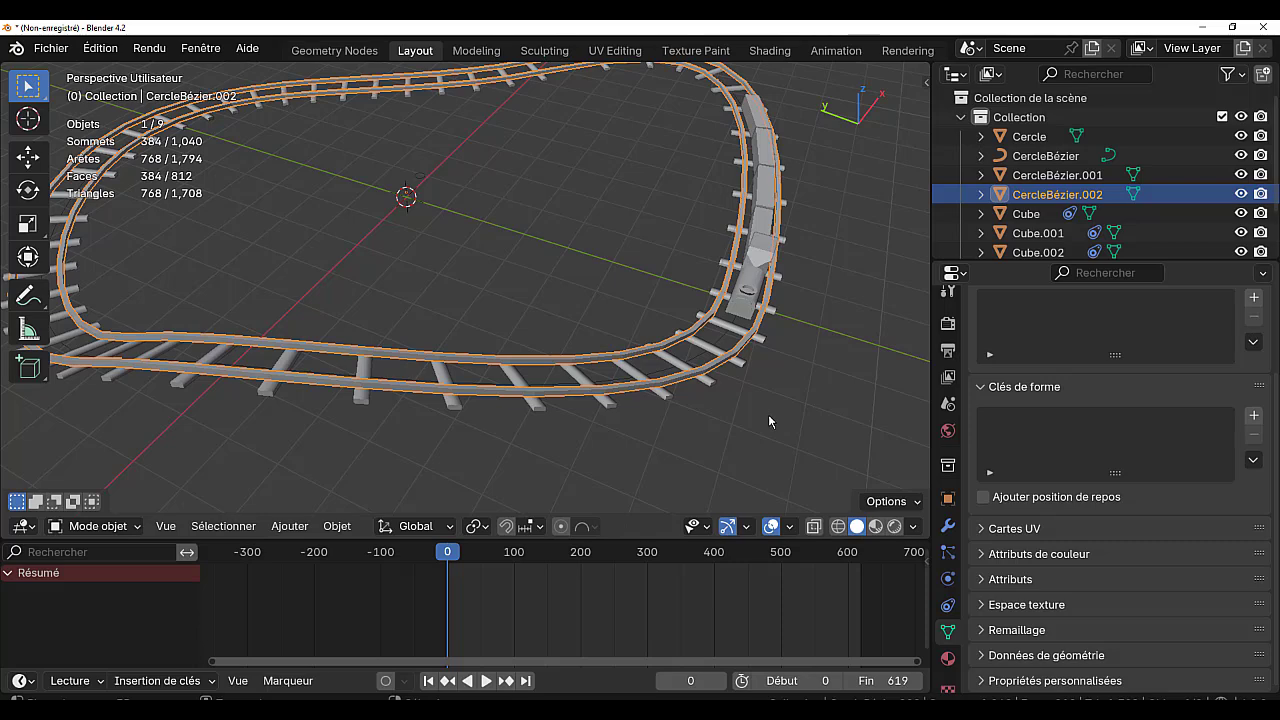
key(Tab)
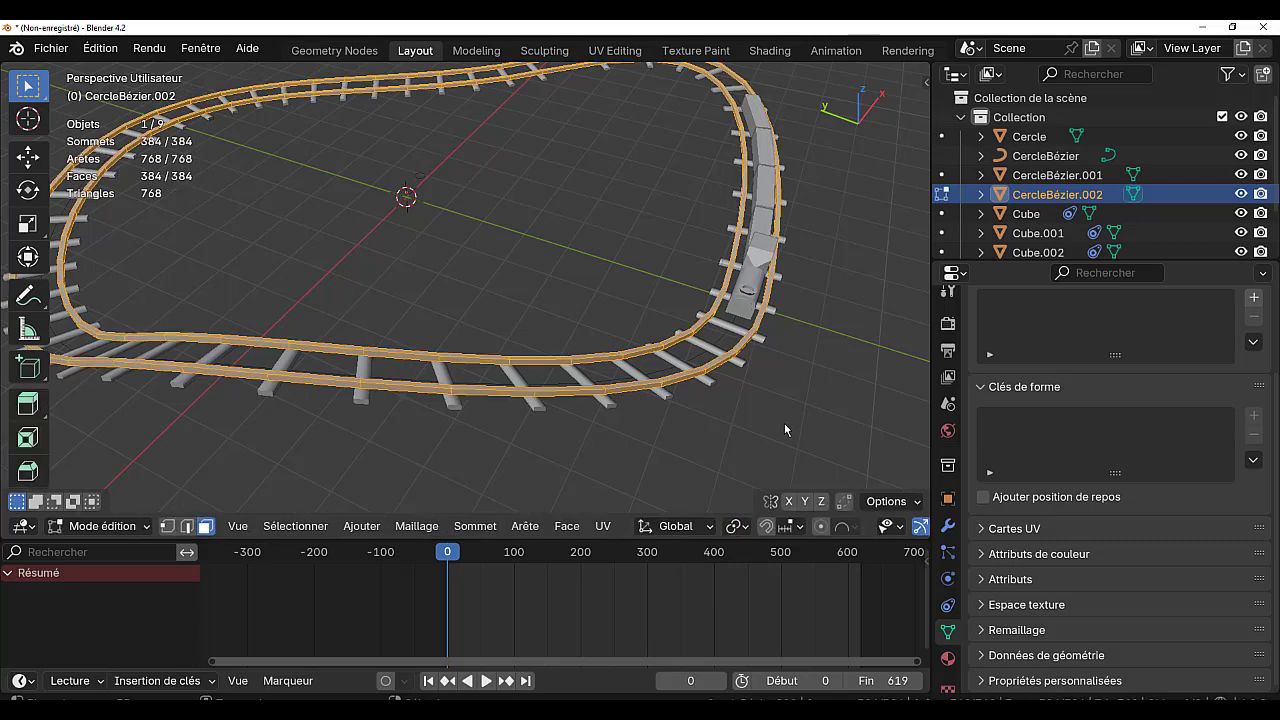
click(734, 350)
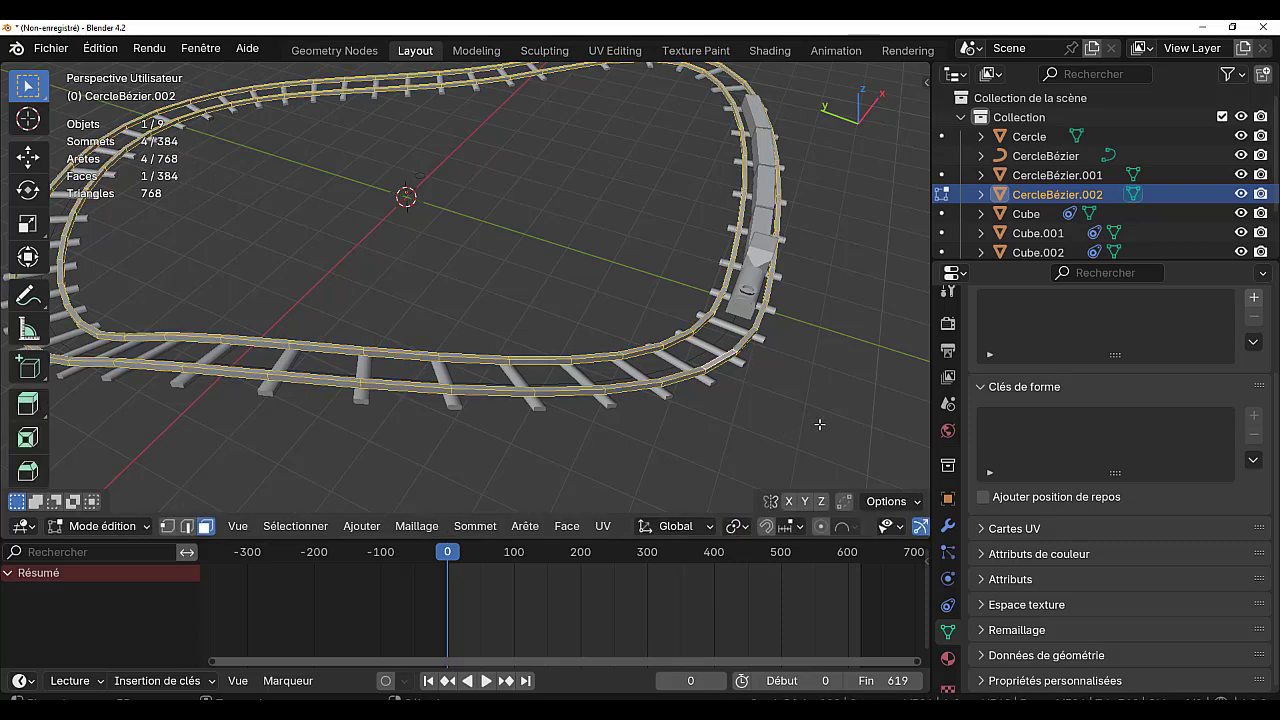
key(ctrl+l)
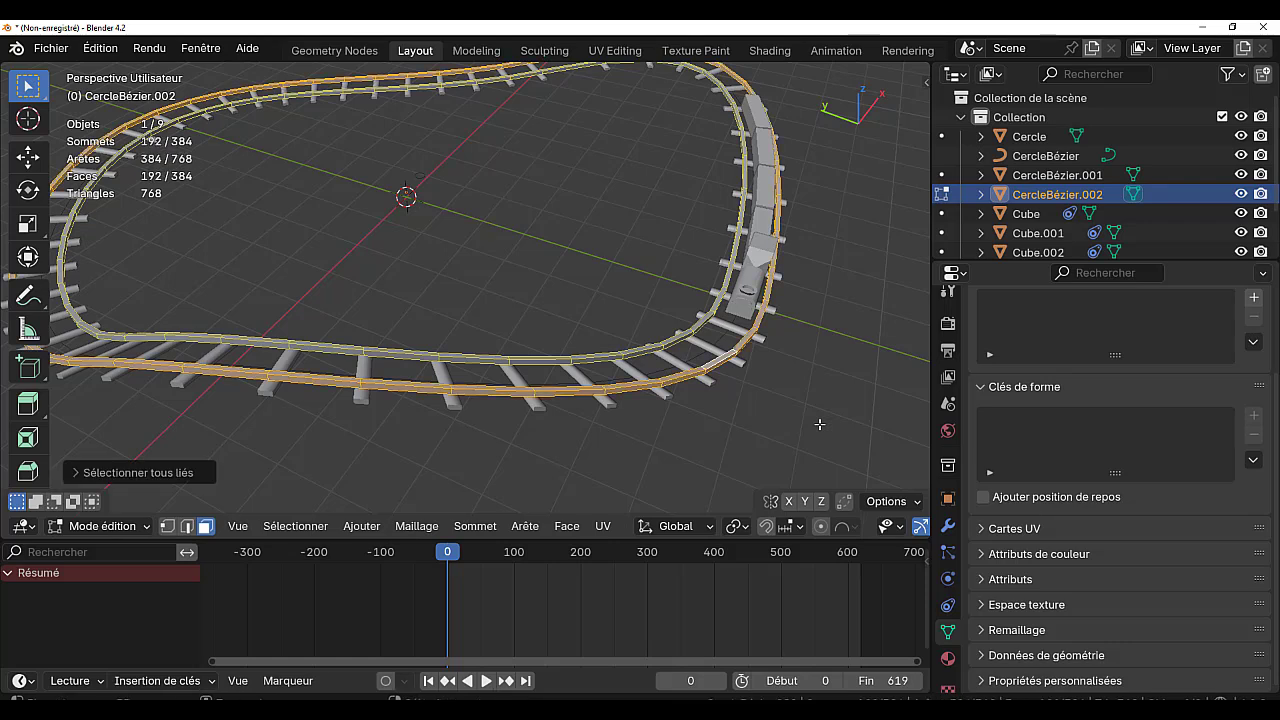
key(s)
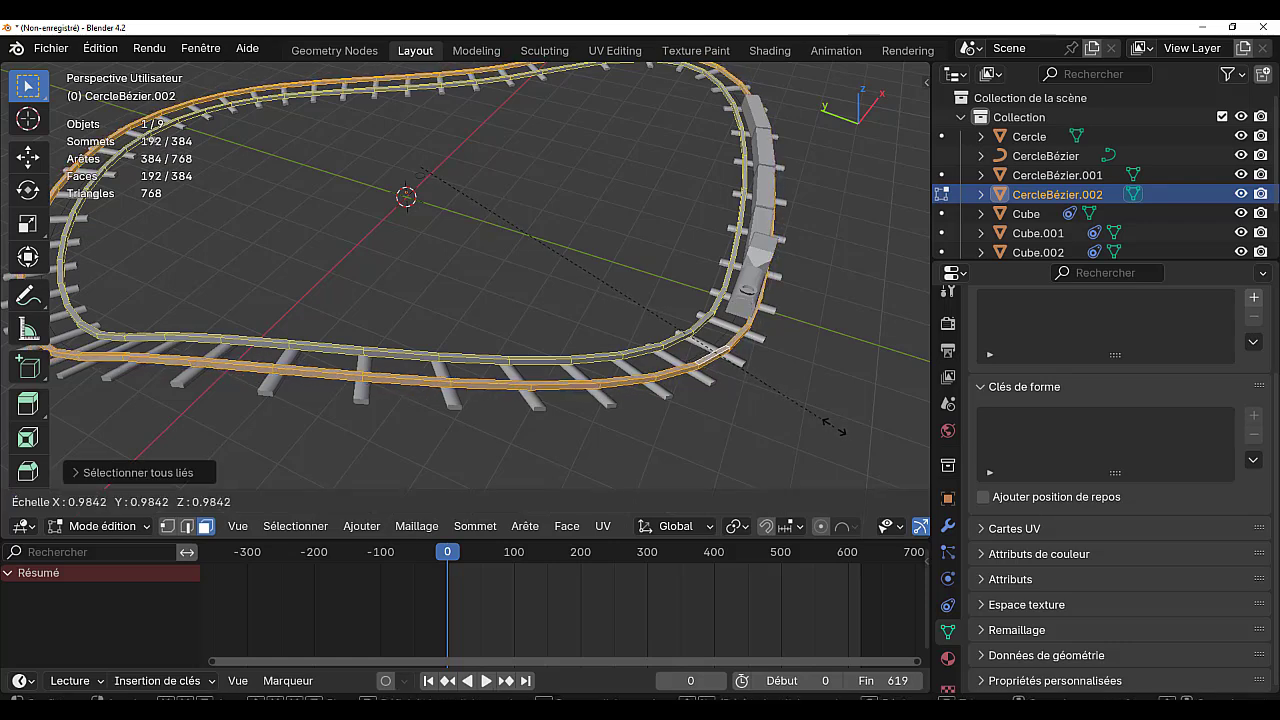
click(832, 420)
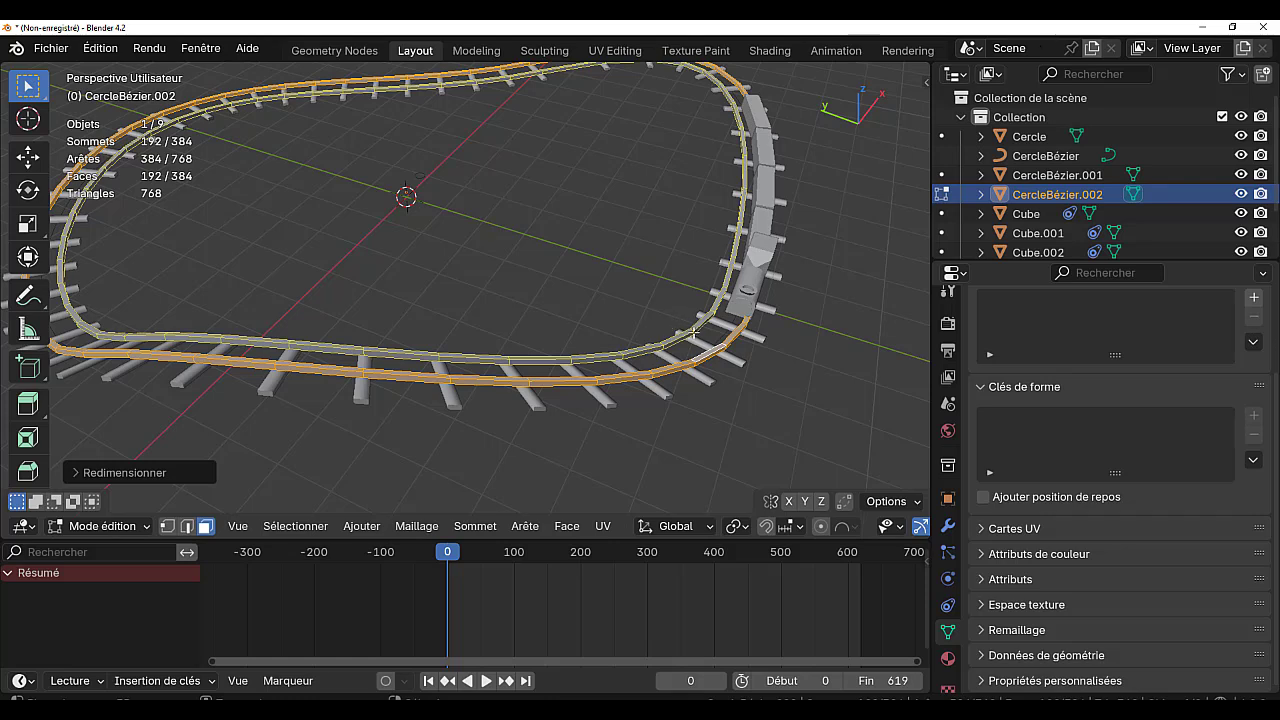
Select the entire inner rail and scale it slightly outward, bringing it closer to the outer rail
alt+click(692, 330)
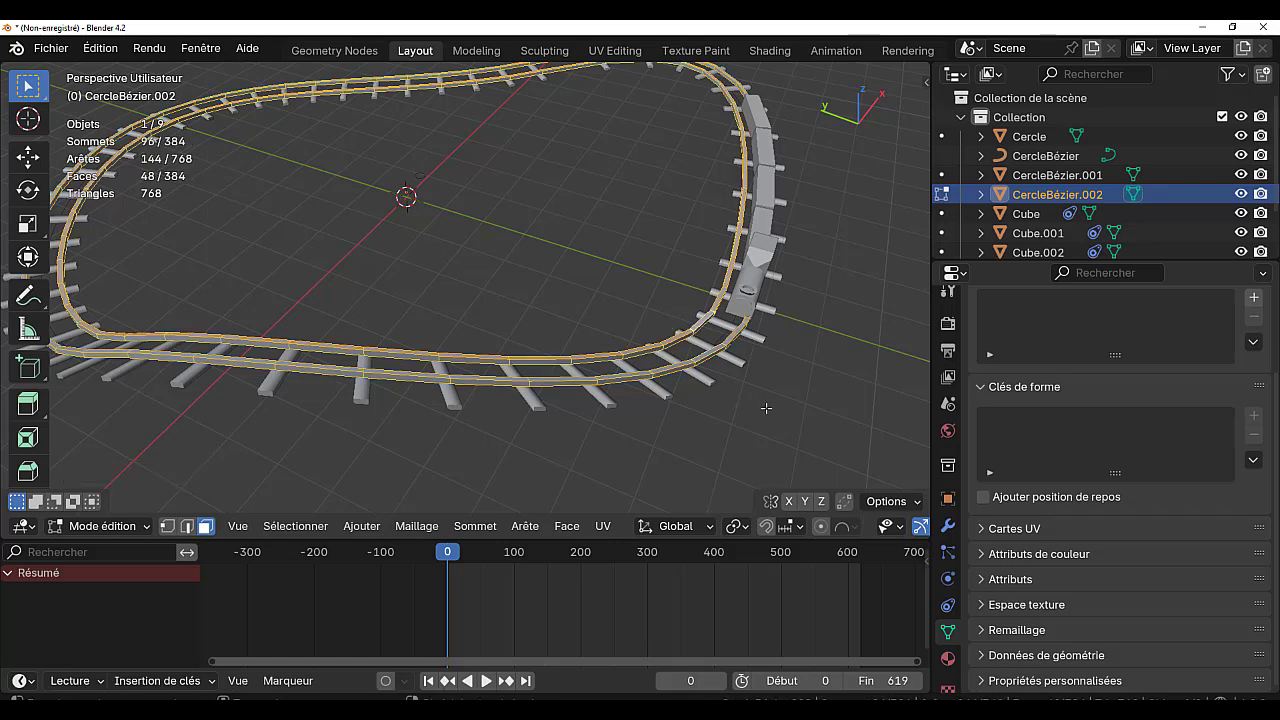
key(ctrl+l)
key(s)
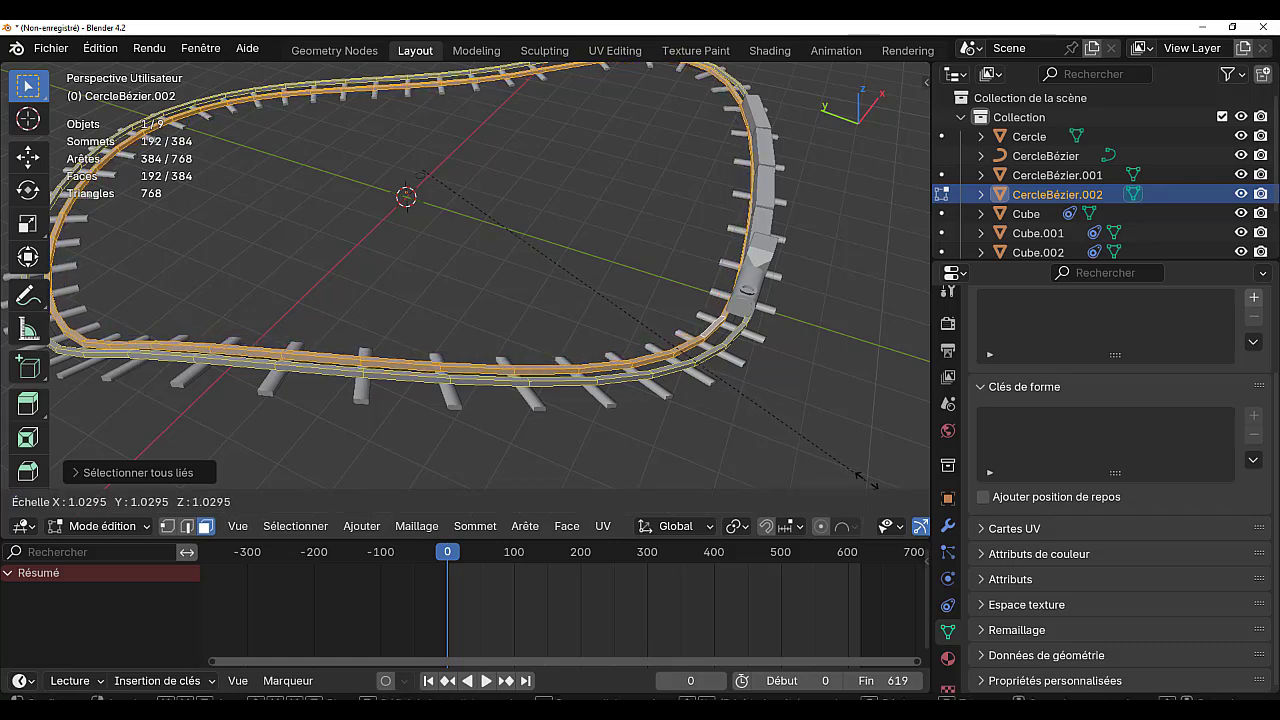
click(865, 441)
Examine the spacing of the two rails under the train from several angles and return to object mode
middle_drag(865, 441, 516, 383)
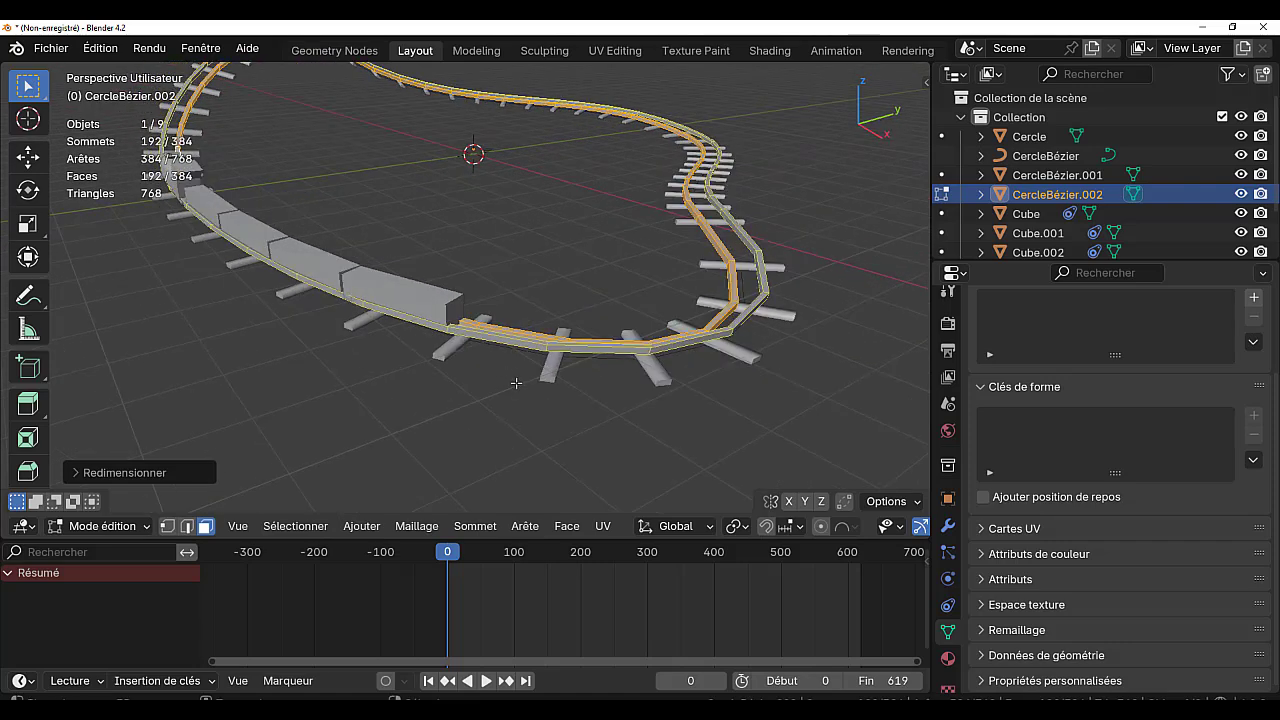
middle_drag(706, 337, 815, 403)
key(Tab)
key(Tab)
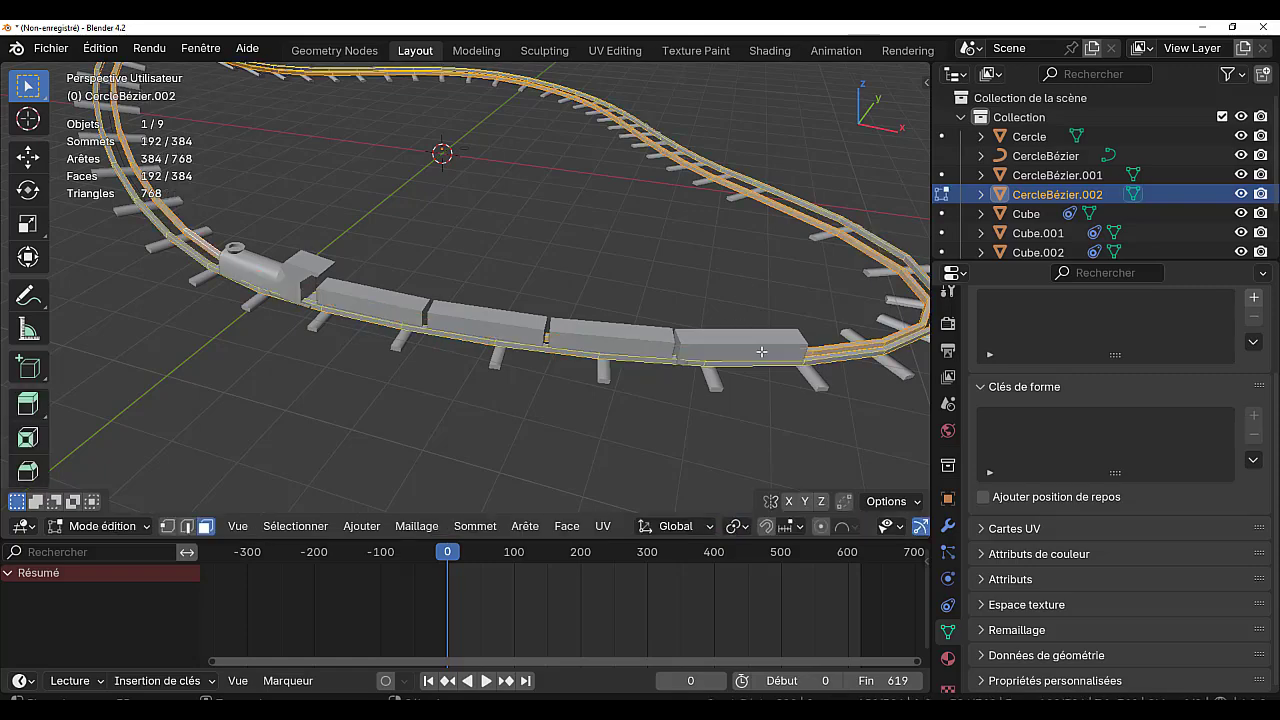
scroll(730, 268, down, 4)
middle_drag(705, 302, 593, 407)
scroll(593, 407, up, 2)
key(Tab)
middle_drag(674, 389, 709, 443)
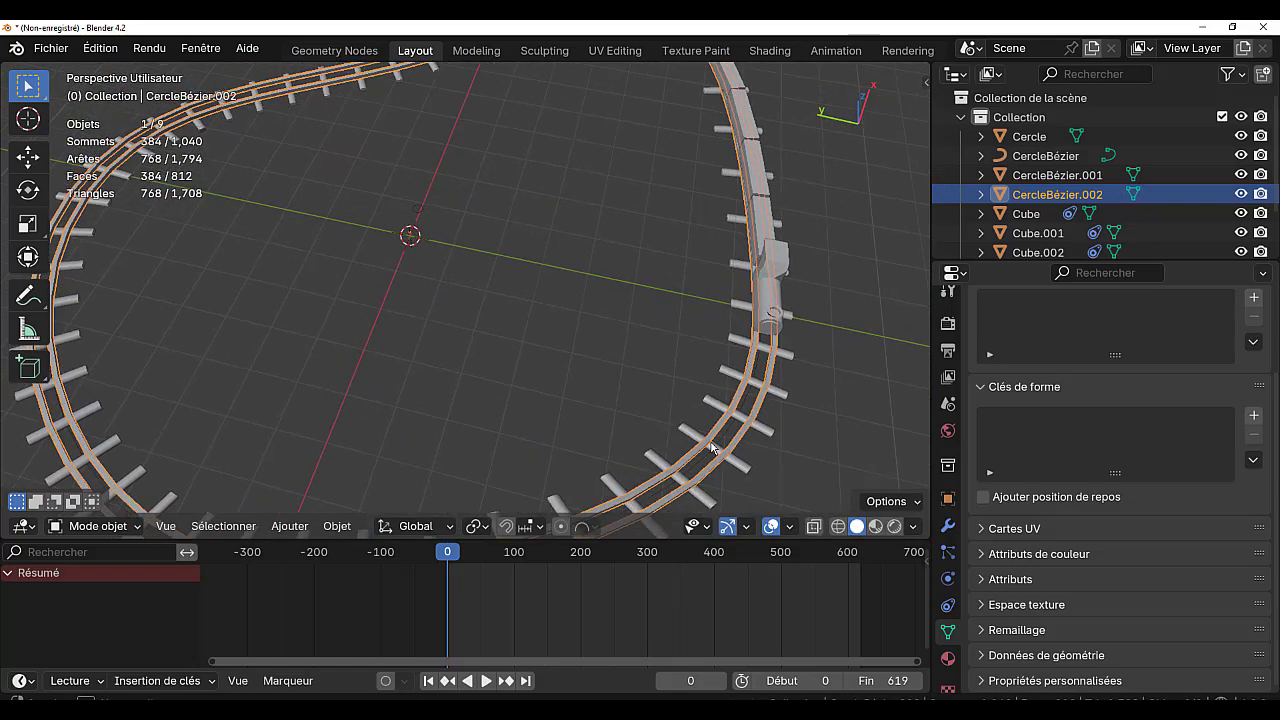
Play the animation with nothing selected and examine how the train follows the rails around the track
click(489, 684)
middle_drag(623, 340, 620, 288)
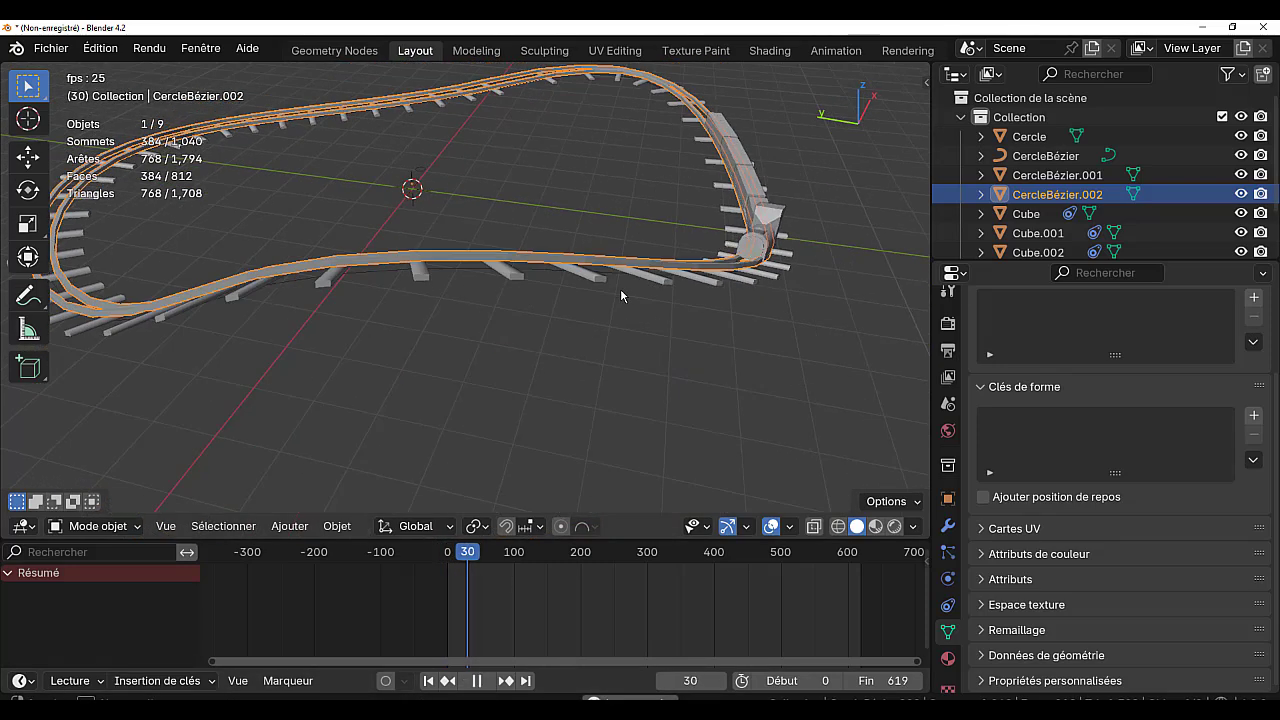
click(686, 335)
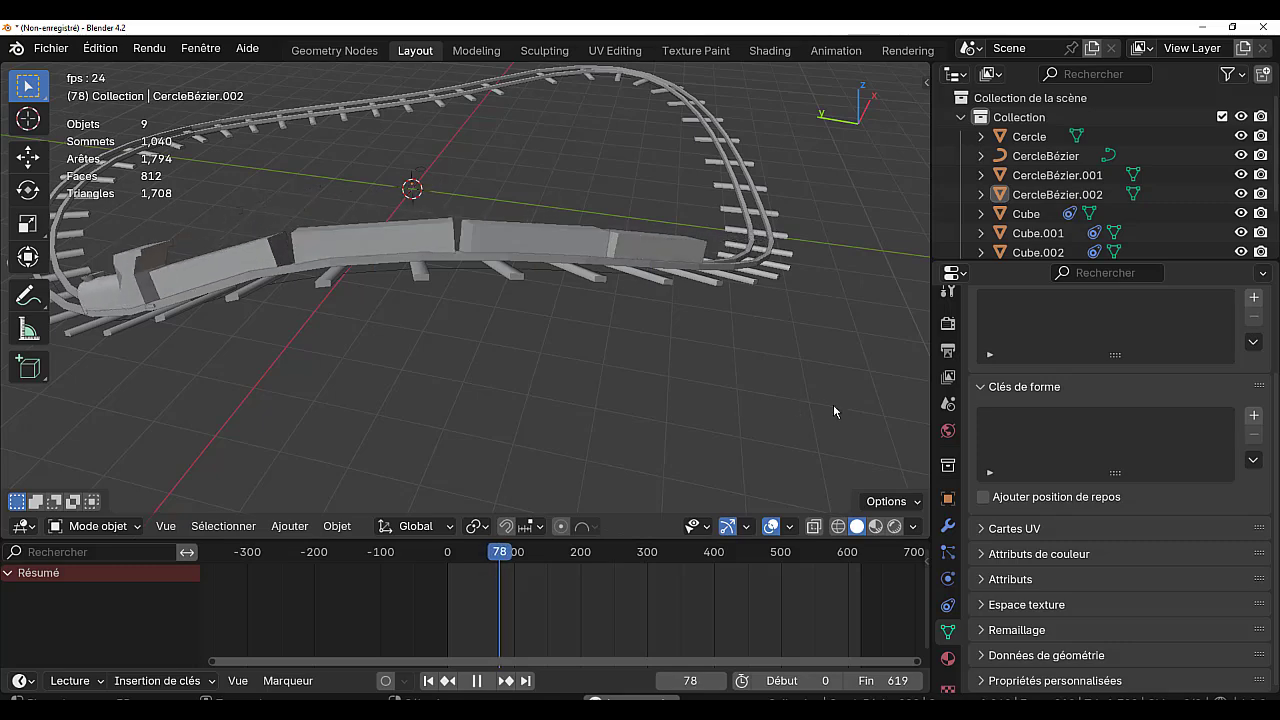
middle_drag(721, 412, 581, 408)
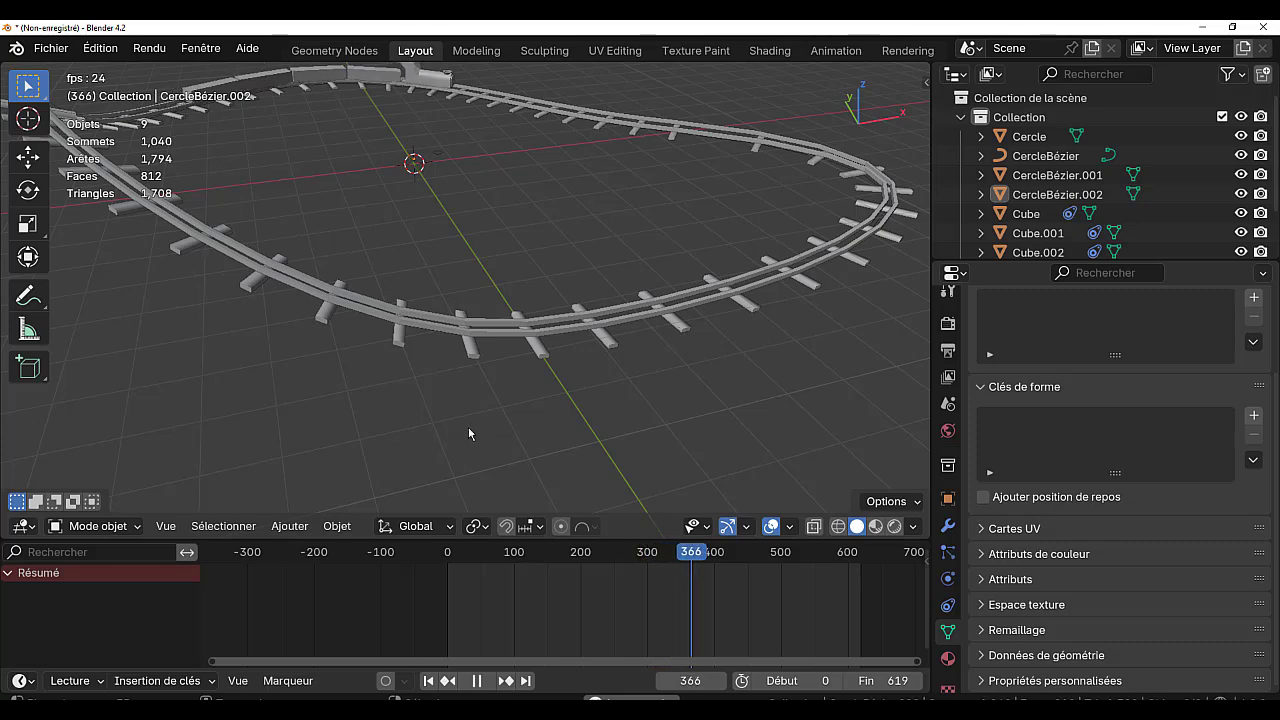
middle_drag(468, 427, 874, 430)
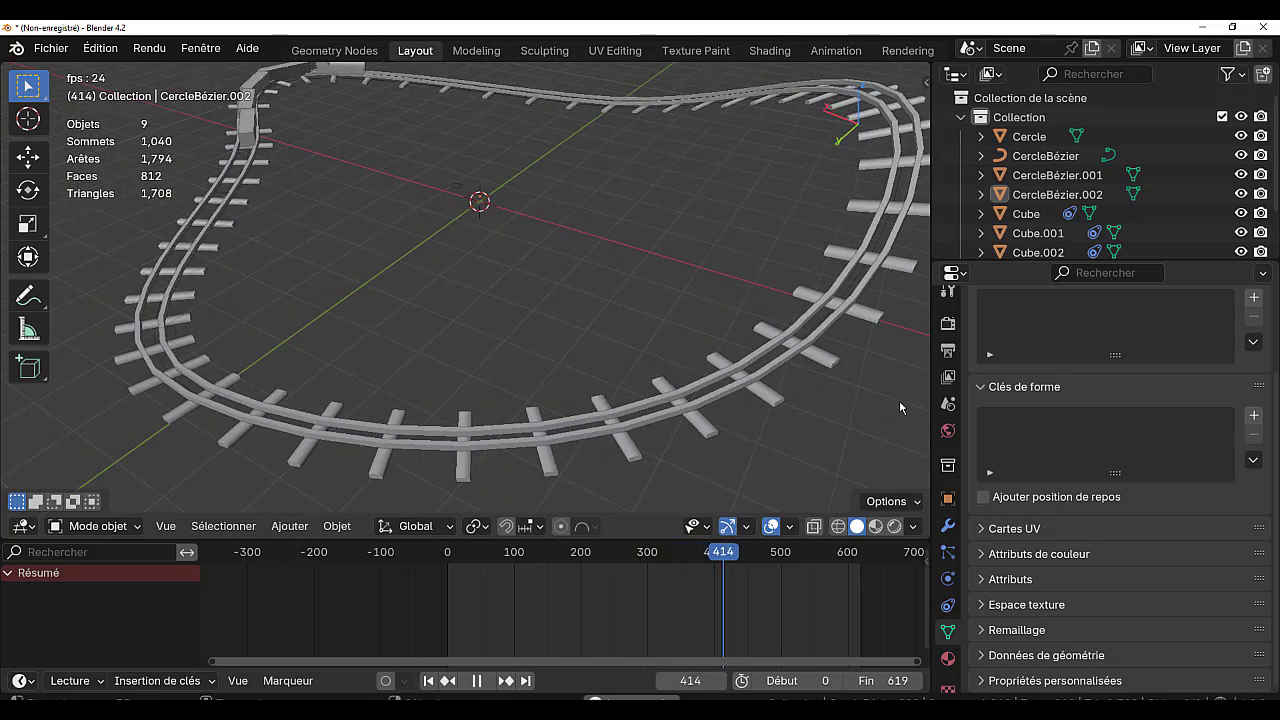
drag(927, 352, 1010, 320)
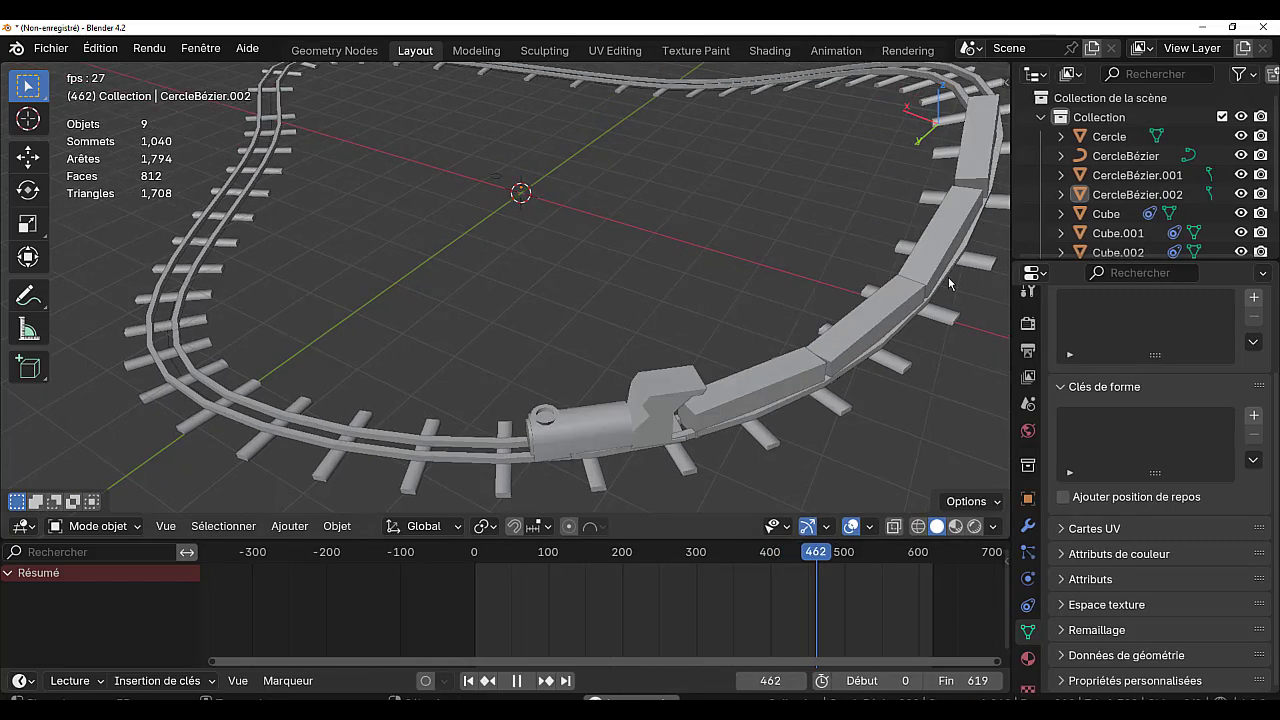
Delete the CercleBézier.002 rails object
click(934, 289)
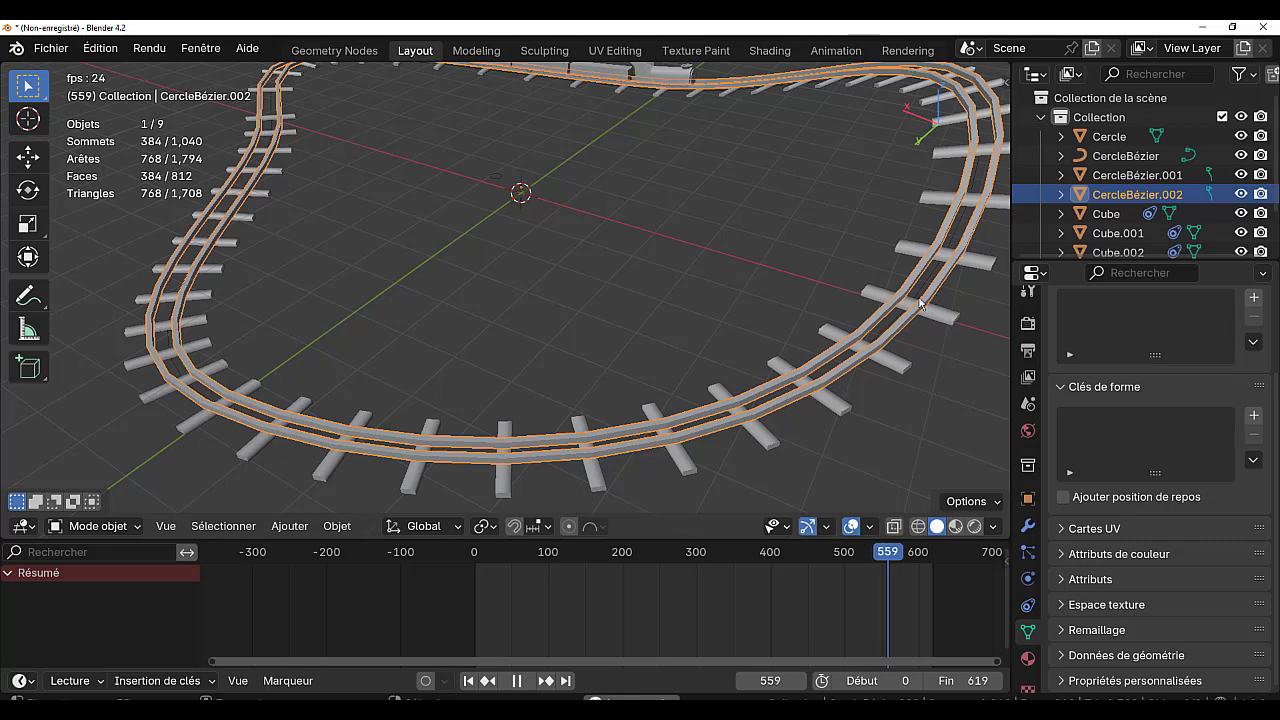
key(x)
click(912, 302)
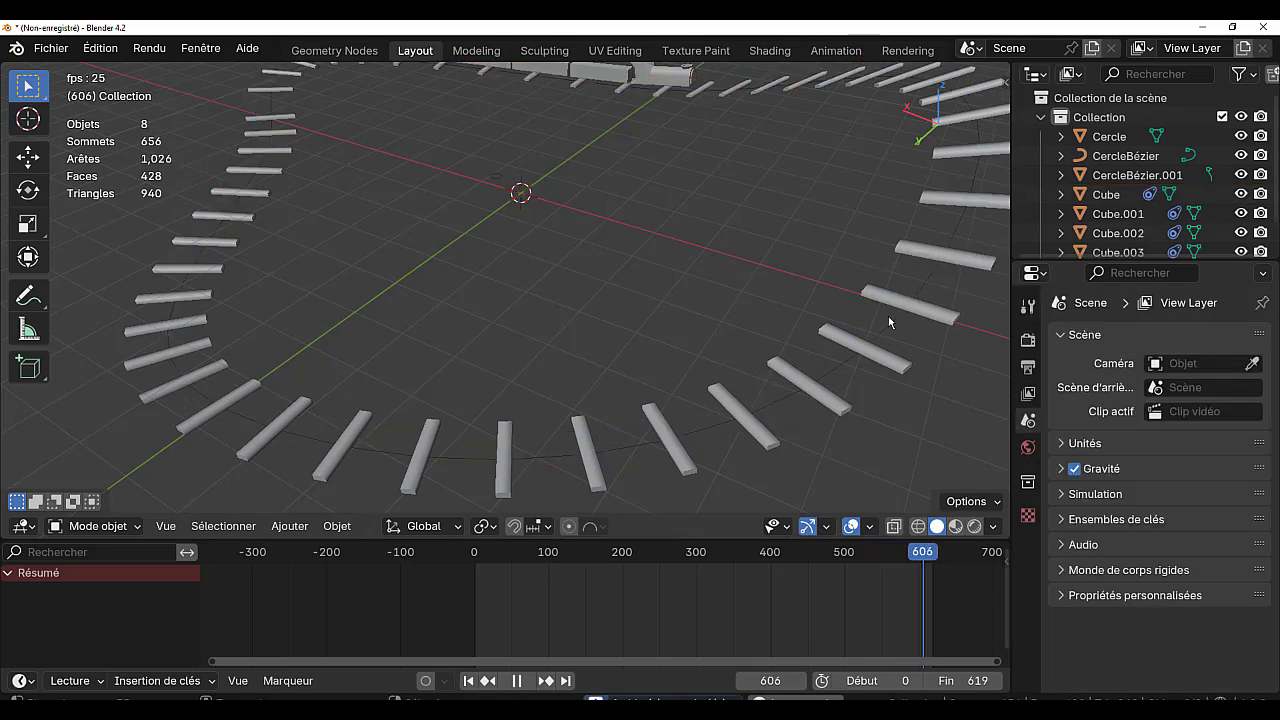
Stop the playback, return to frame 0 and duplicate the original CercleBézier curve in place
click(896, 330)
scroll(870, 340, down, 4)
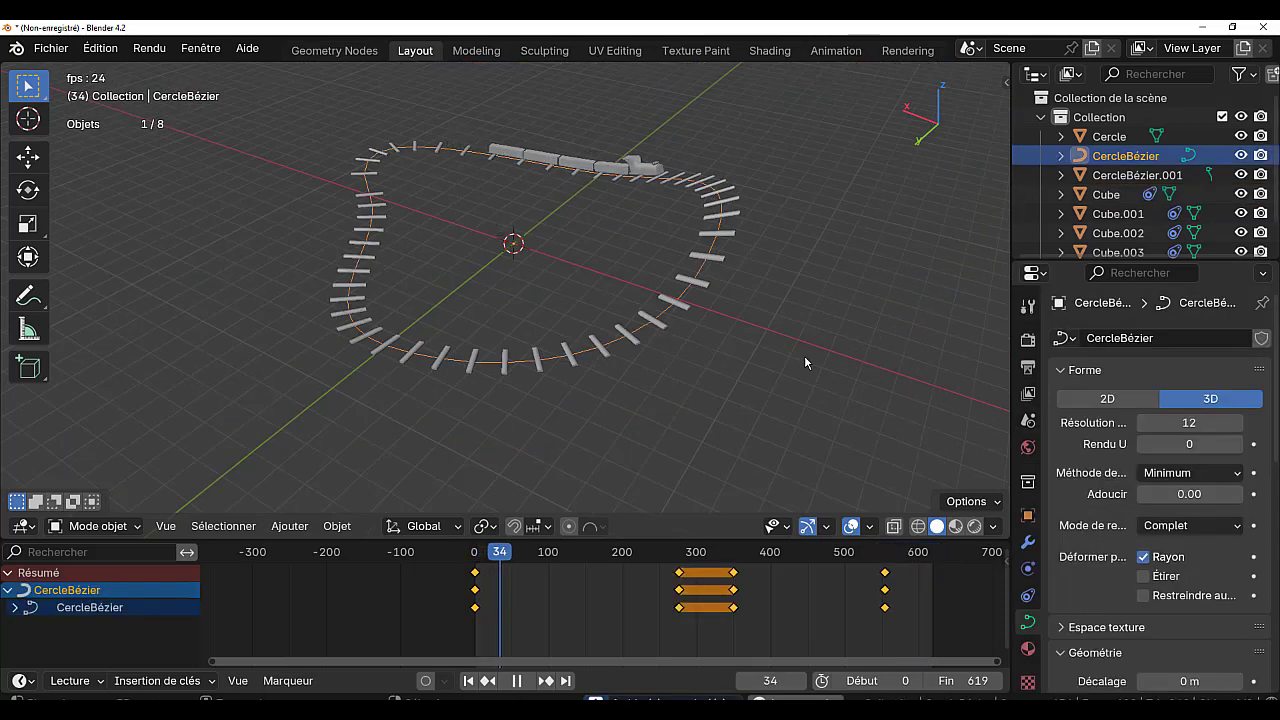
scroll(800, 355, up, 2)
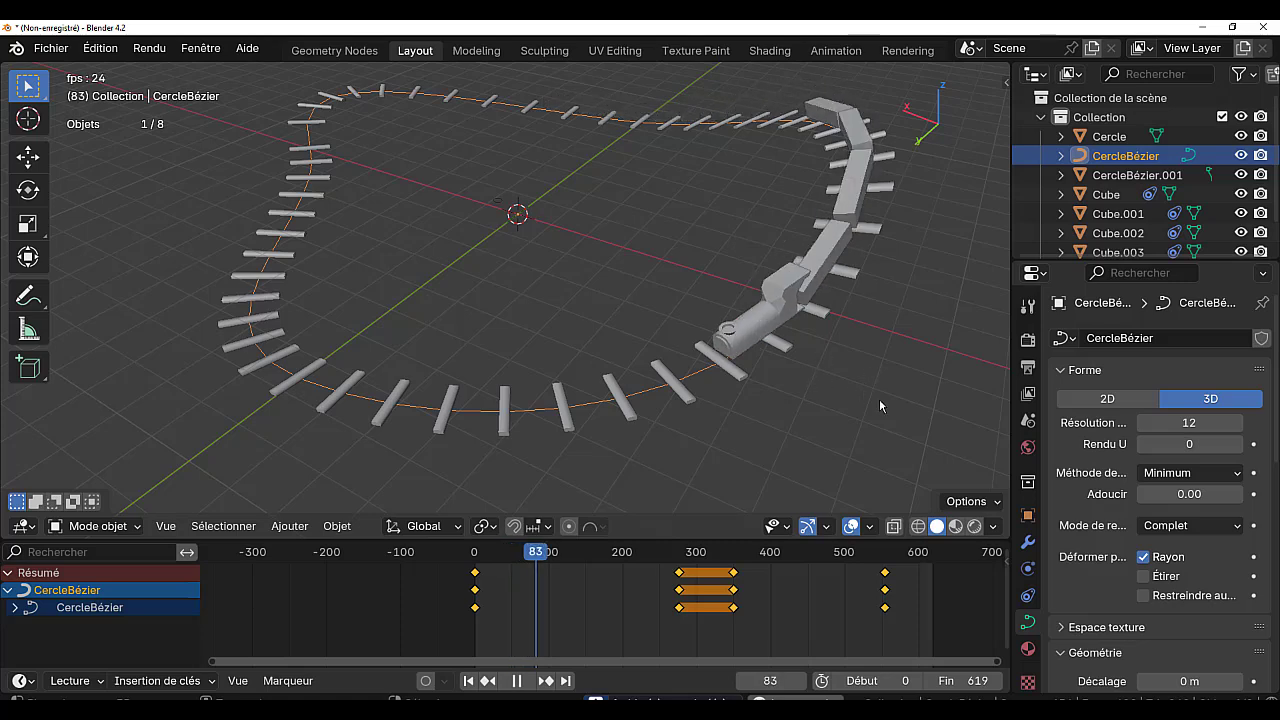
click(510, 680)
key(shift+Left)
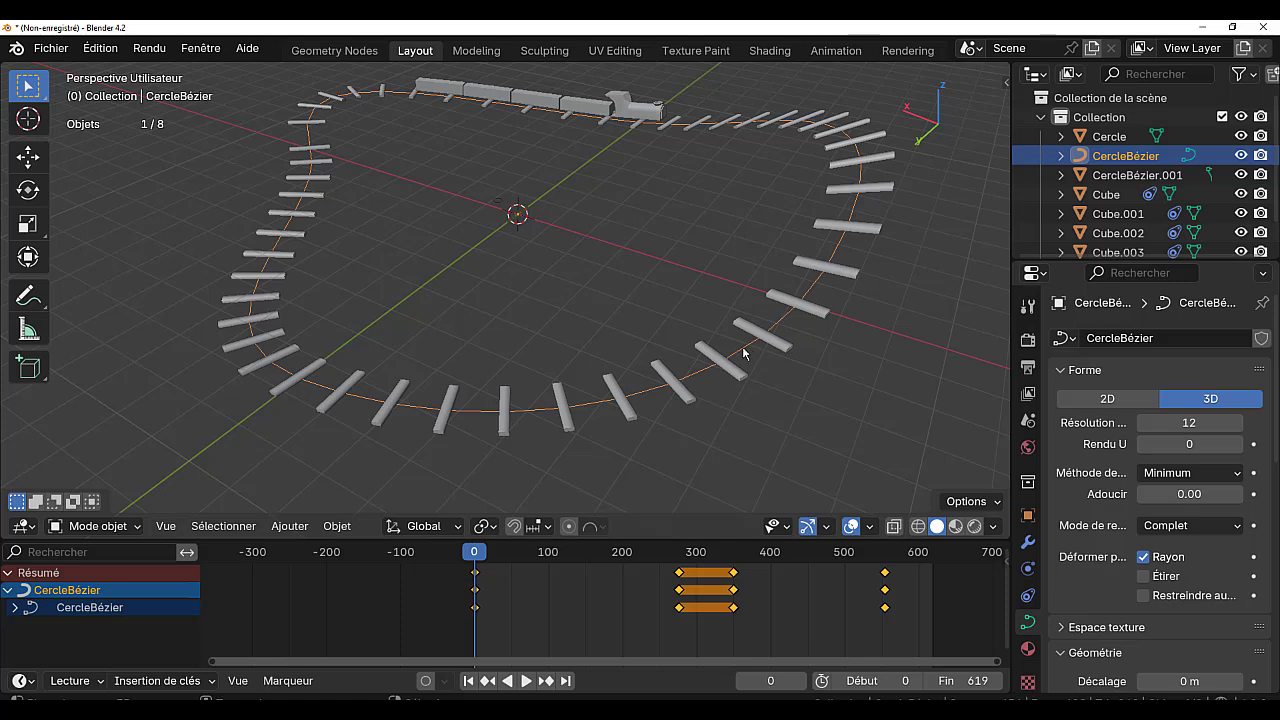
key(shift+d)
right_click(839, 437)
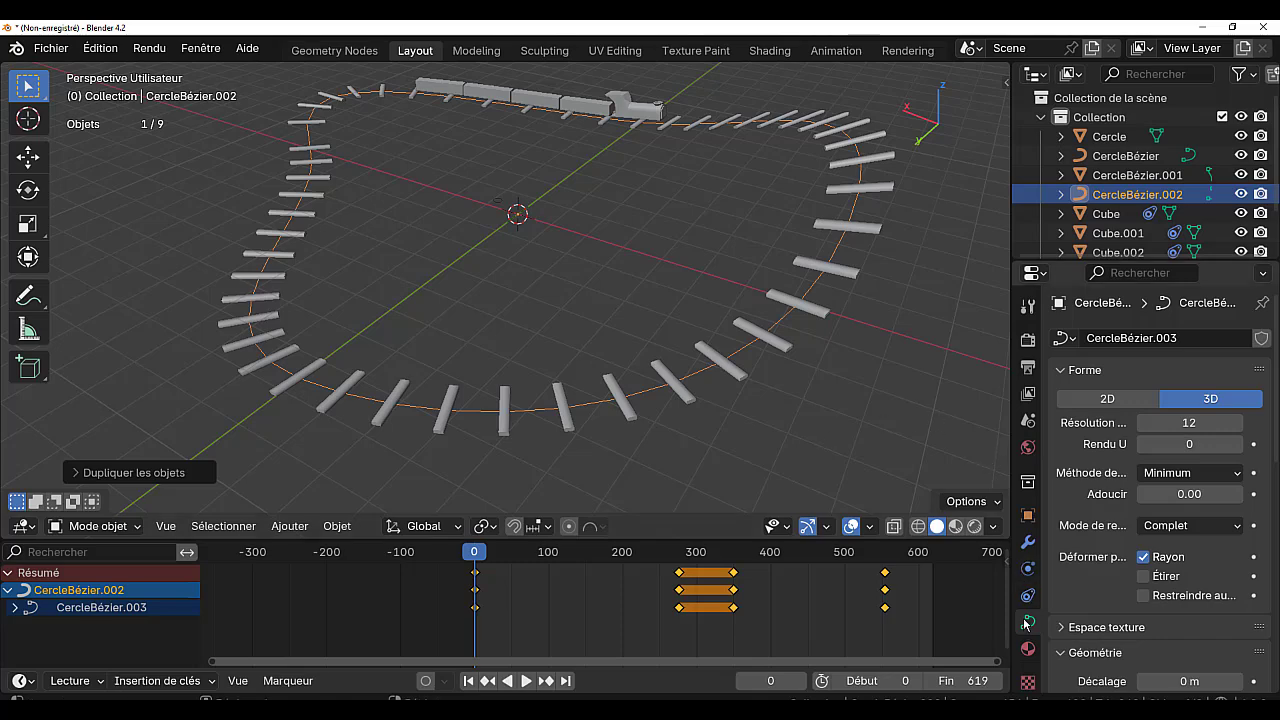
Set the duplicated curve's geometry extrusion to 0.07 m to form a ribbon
drag(1011, 455, 931, 458)
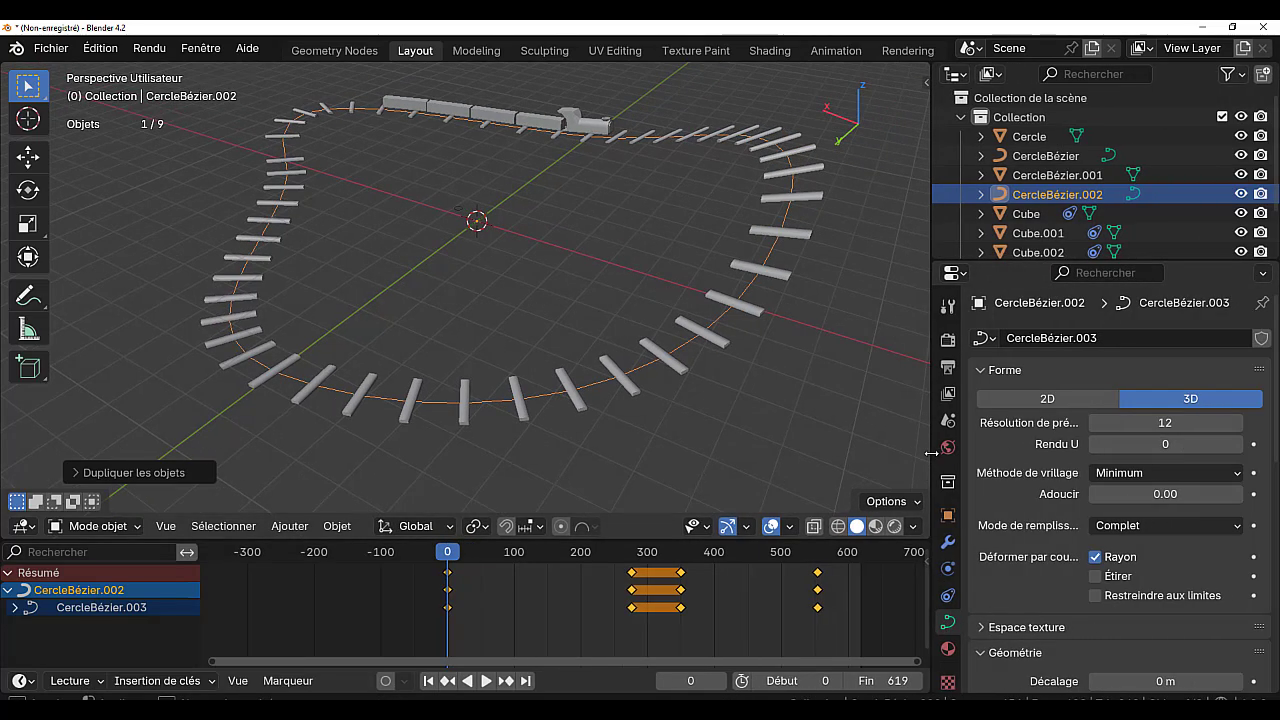
scroll(1022, 619, down, 3)
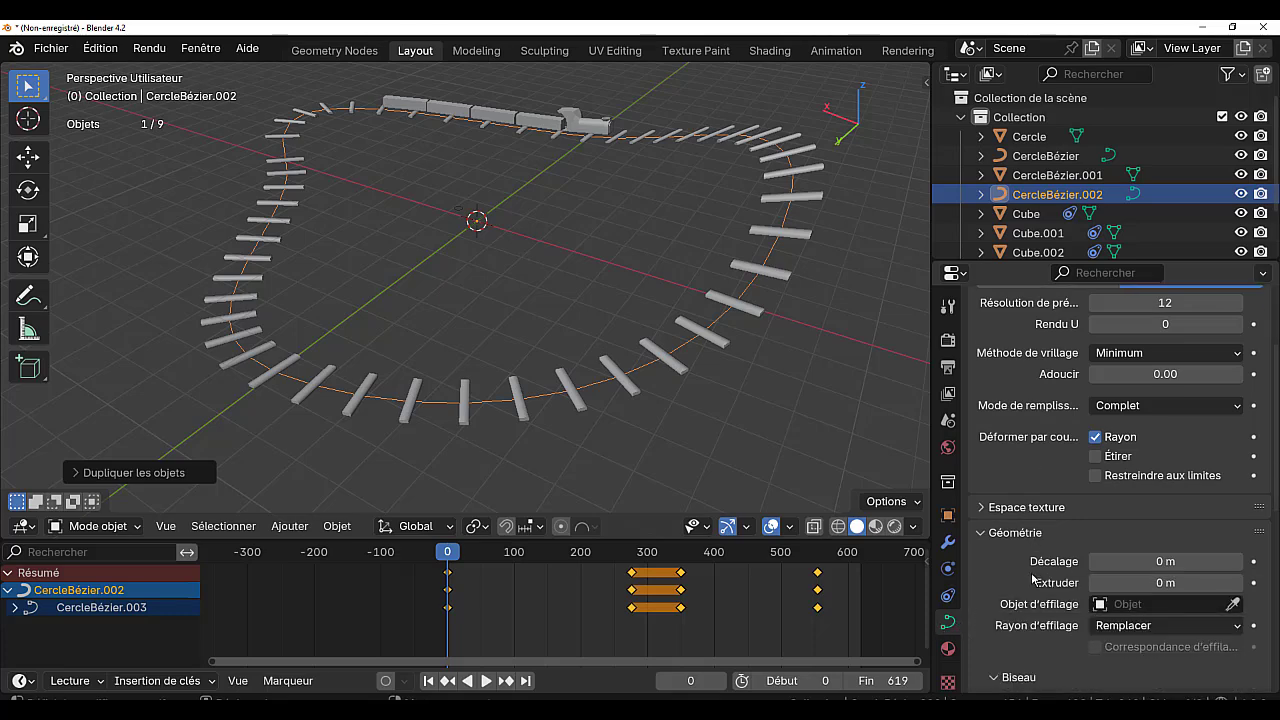
drag(1165, 582, 1185, 582)
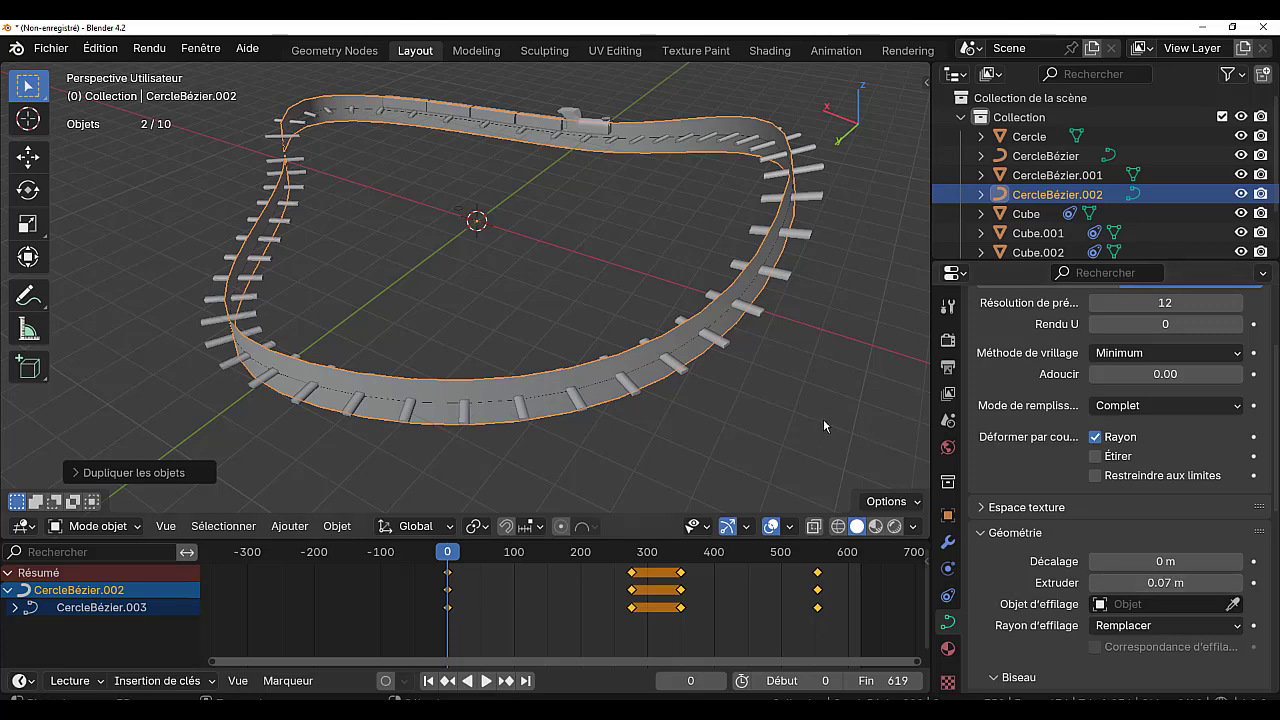
Tilt all control points of the duplicated curve by 90° so the ribbon lies flat on the sleepers
key(Tab)
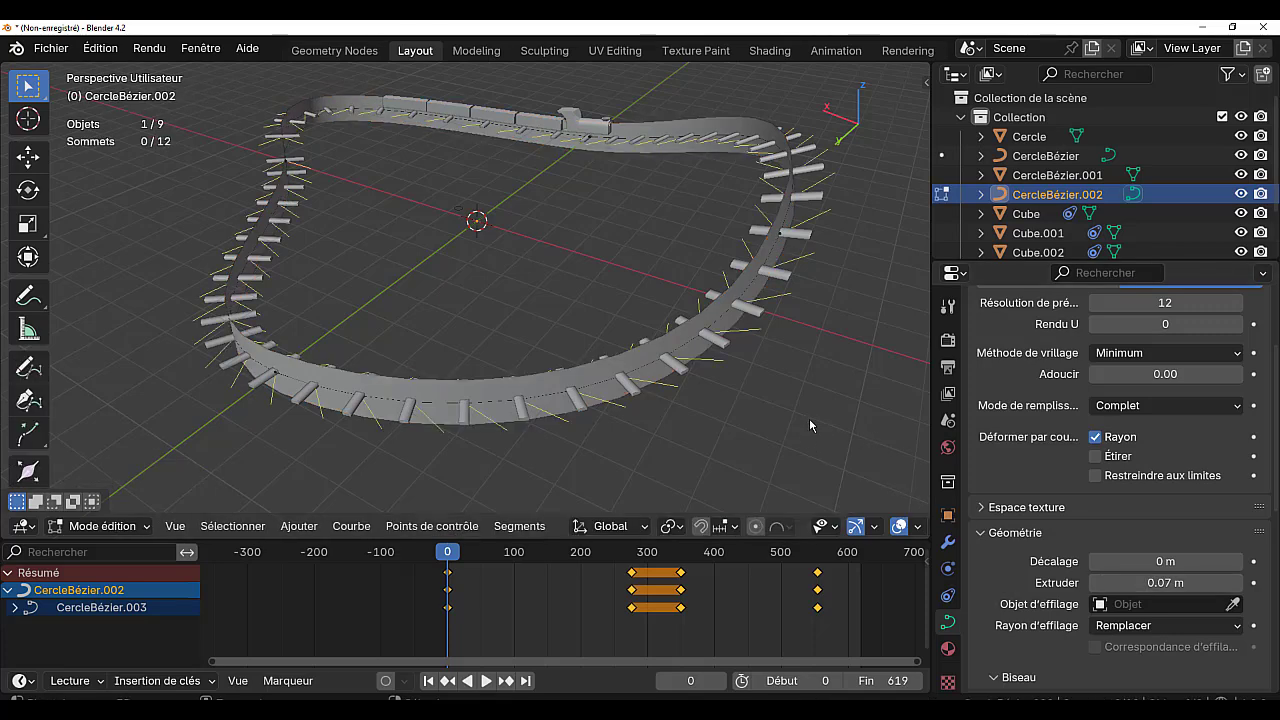
key(a)
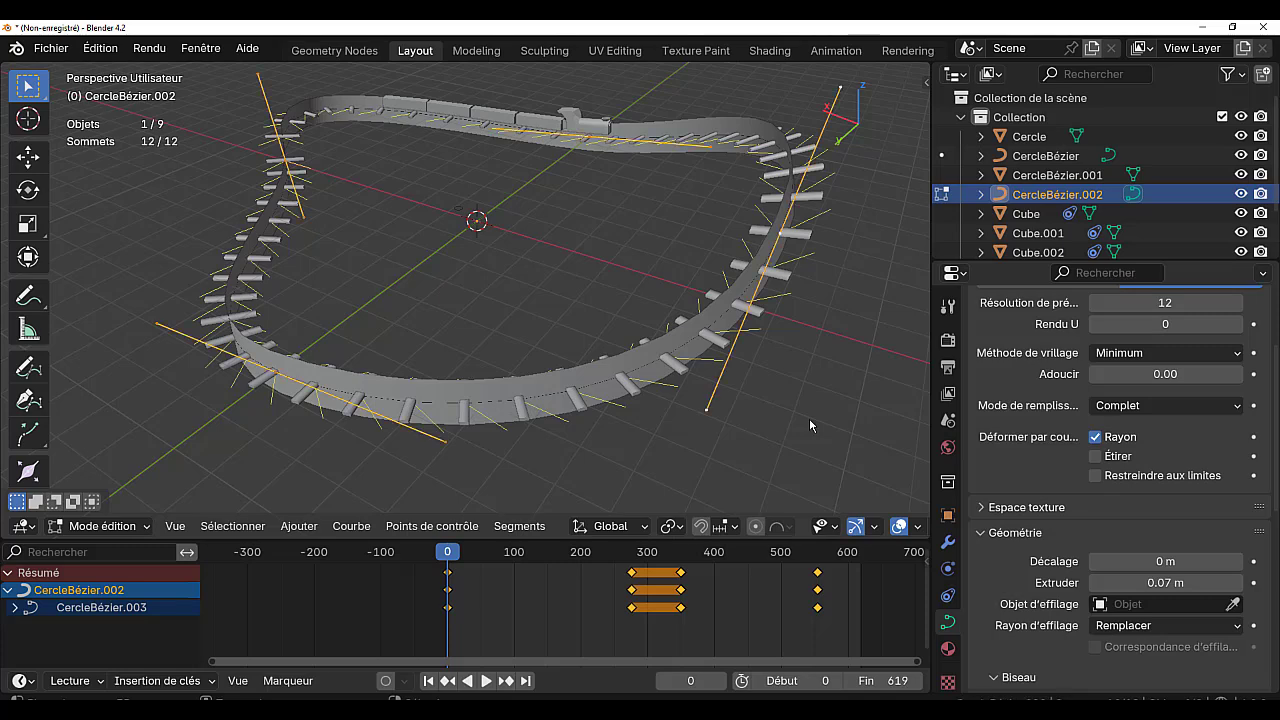
key(ctrl+t)
text(9)
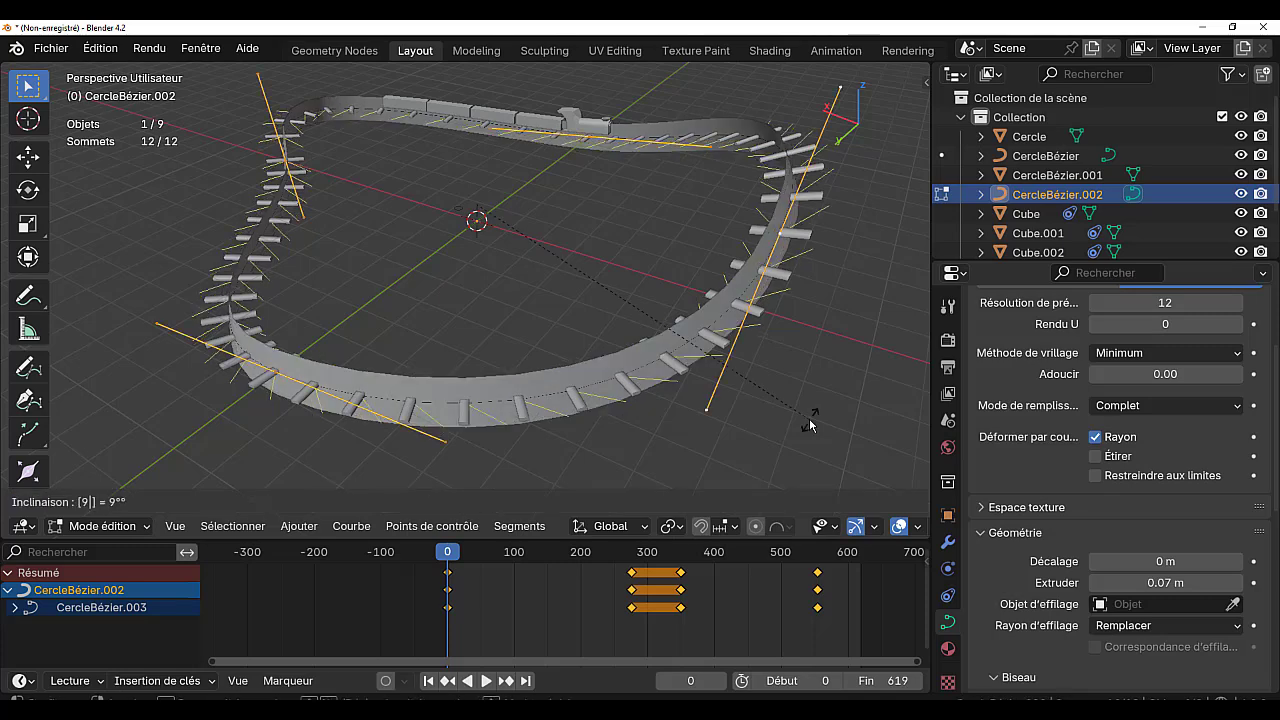
text(0)
key(Return)
Narrow the ribbon by setting the curve's geometry extrusion to 0.035 m
middle_drag(809, 418, 649, 424)
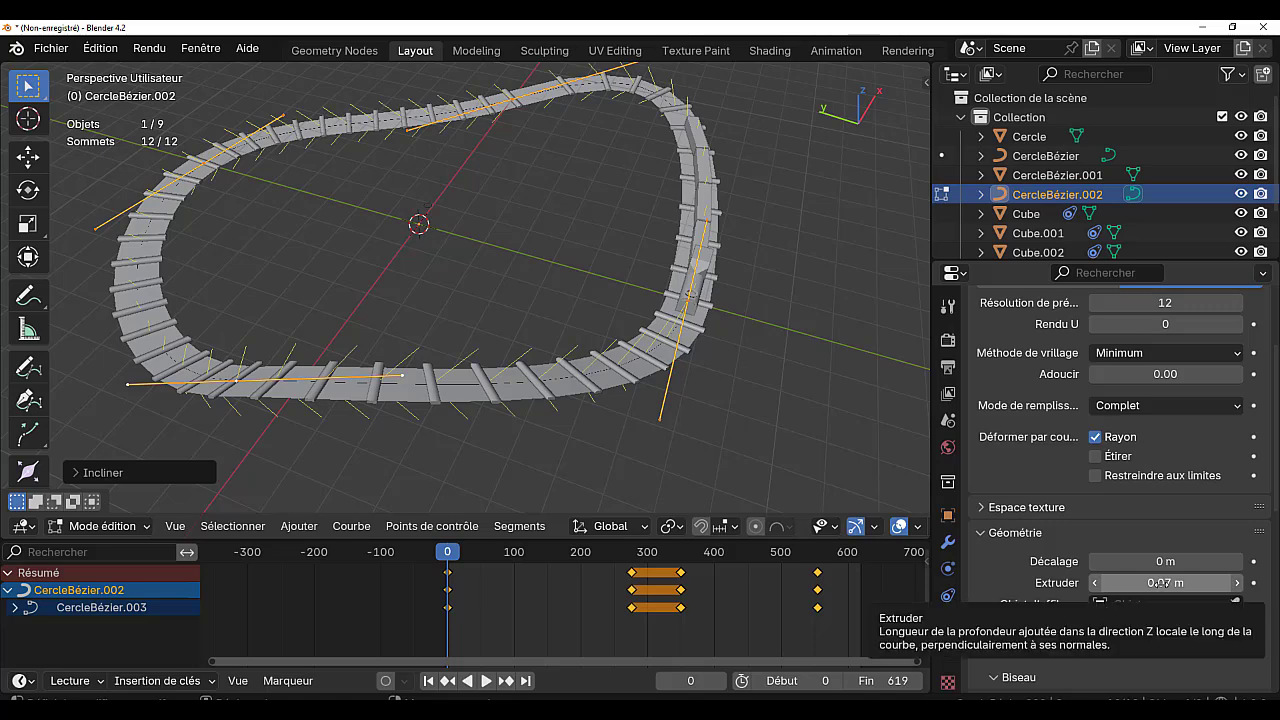
drag(1160, 583, 1103, 583)
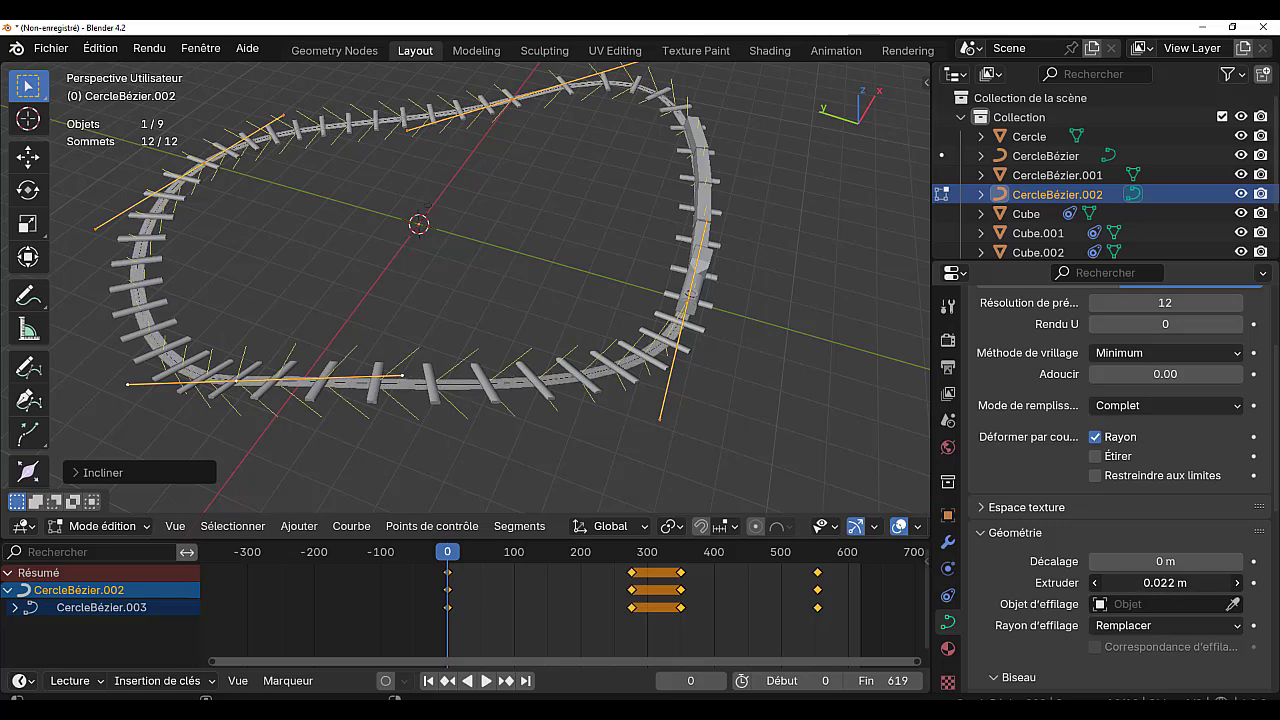
scroll(735, 437, up, 4)
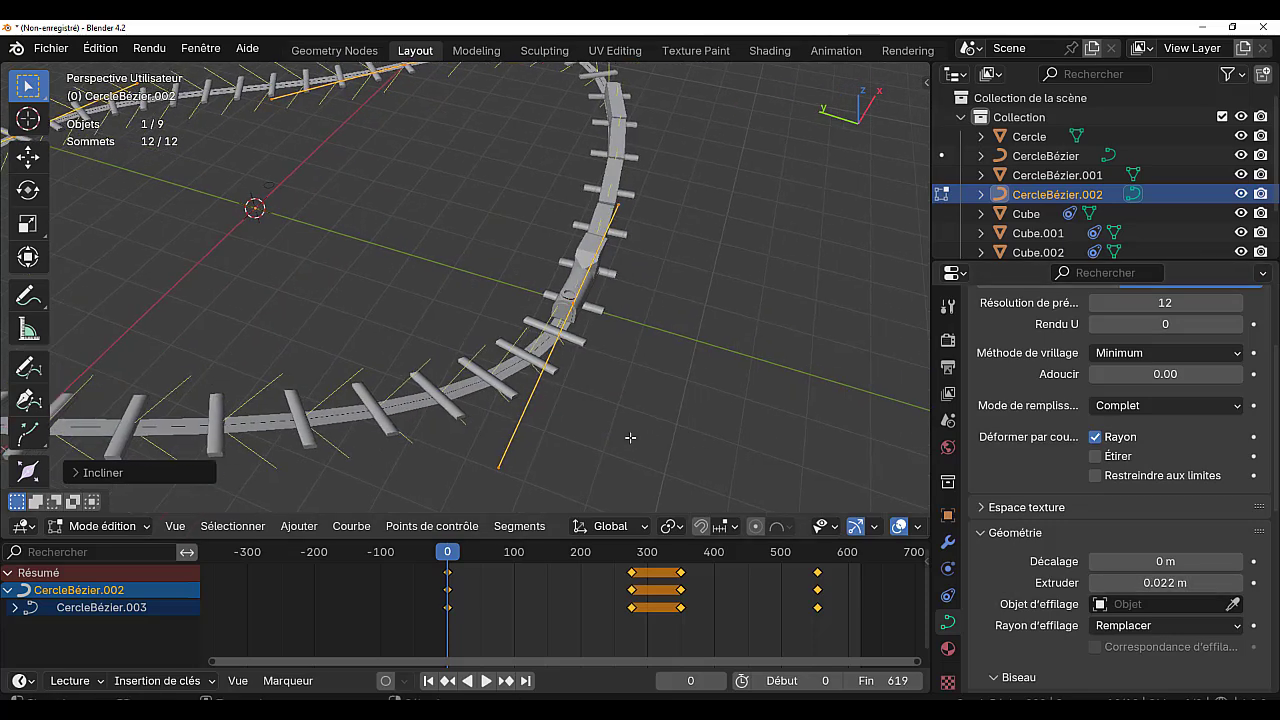
scroll(630, 437, up, 2)
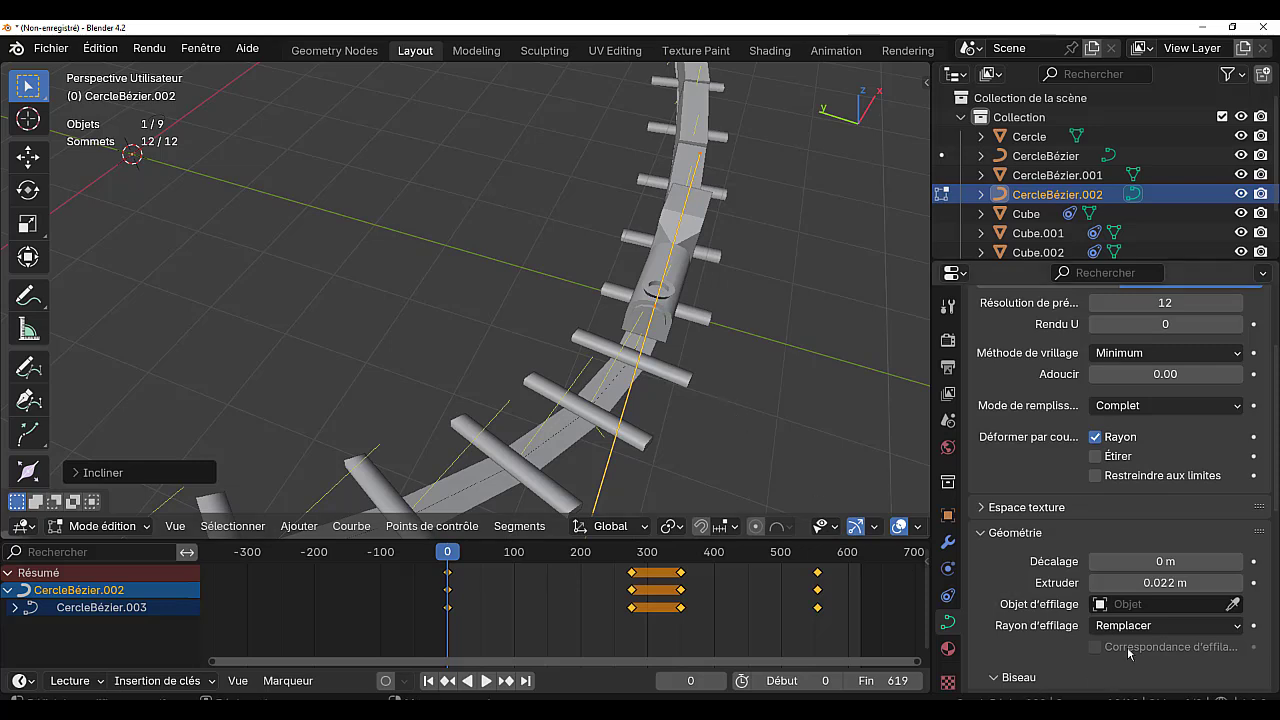
mouse_move(1165, 583)
mouse_down()
mouse_move(1194, 583)
mouse_move(1175, 583)
mouse_up()
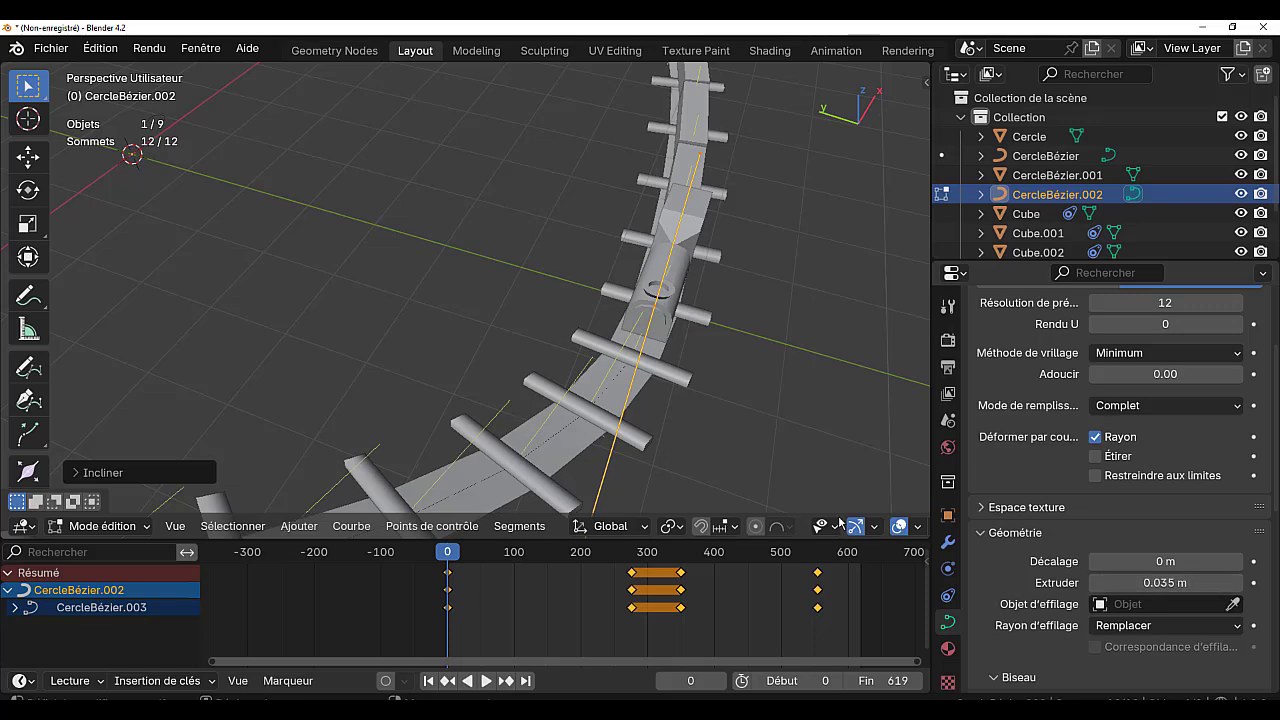
Leave edit mode and convert the ribbon curve to a mesh
key(Tab)
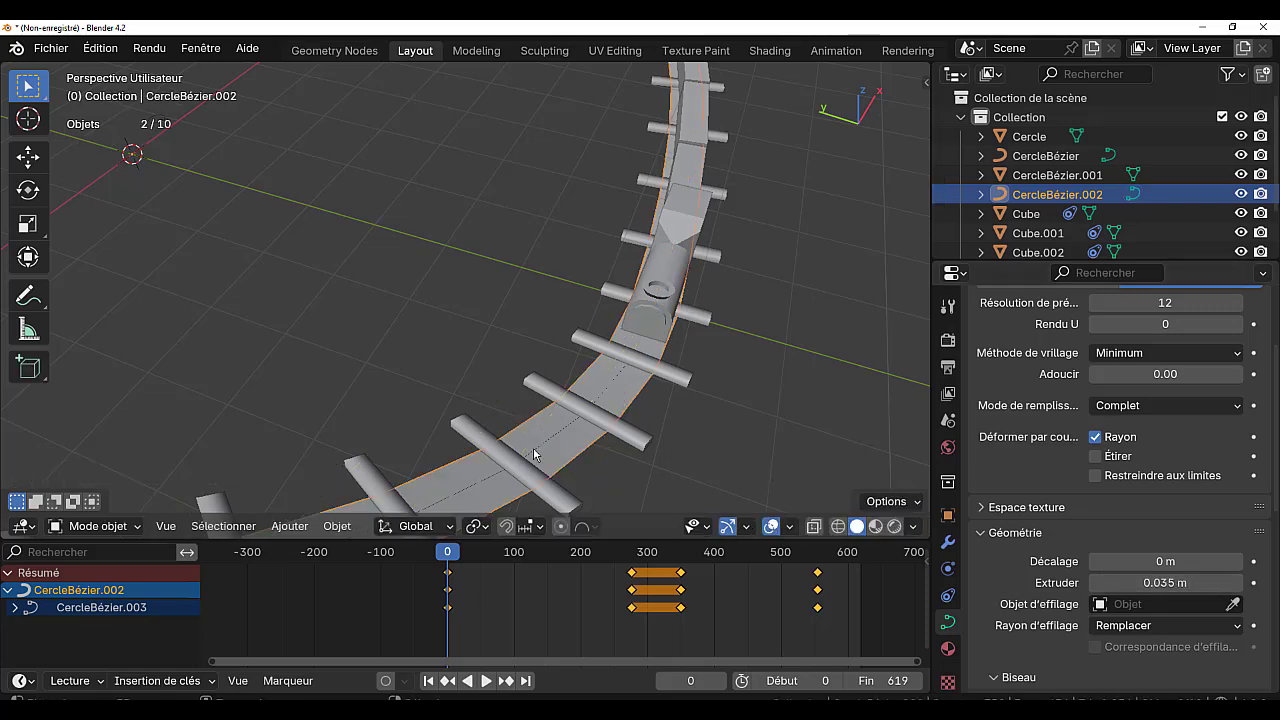
key(q)
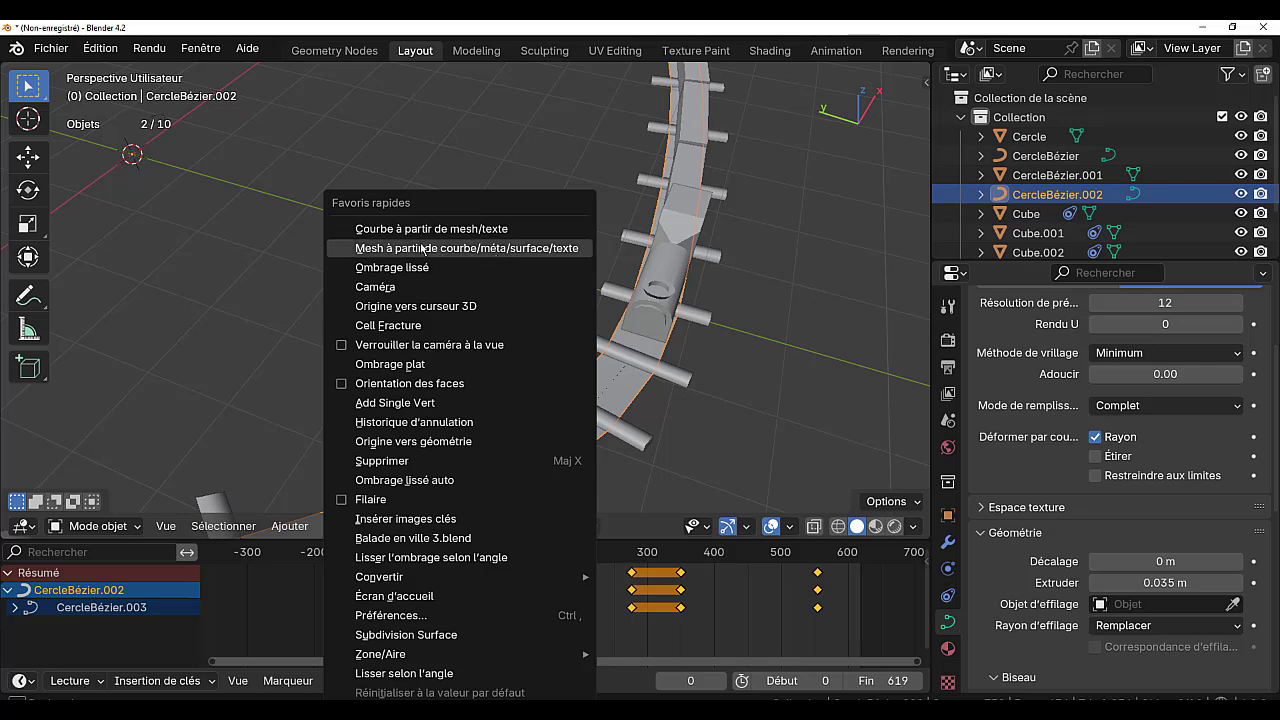
click(452, 248)
Add one centred loop cut running along the whole length of the ribbon mesh
key(Tab)
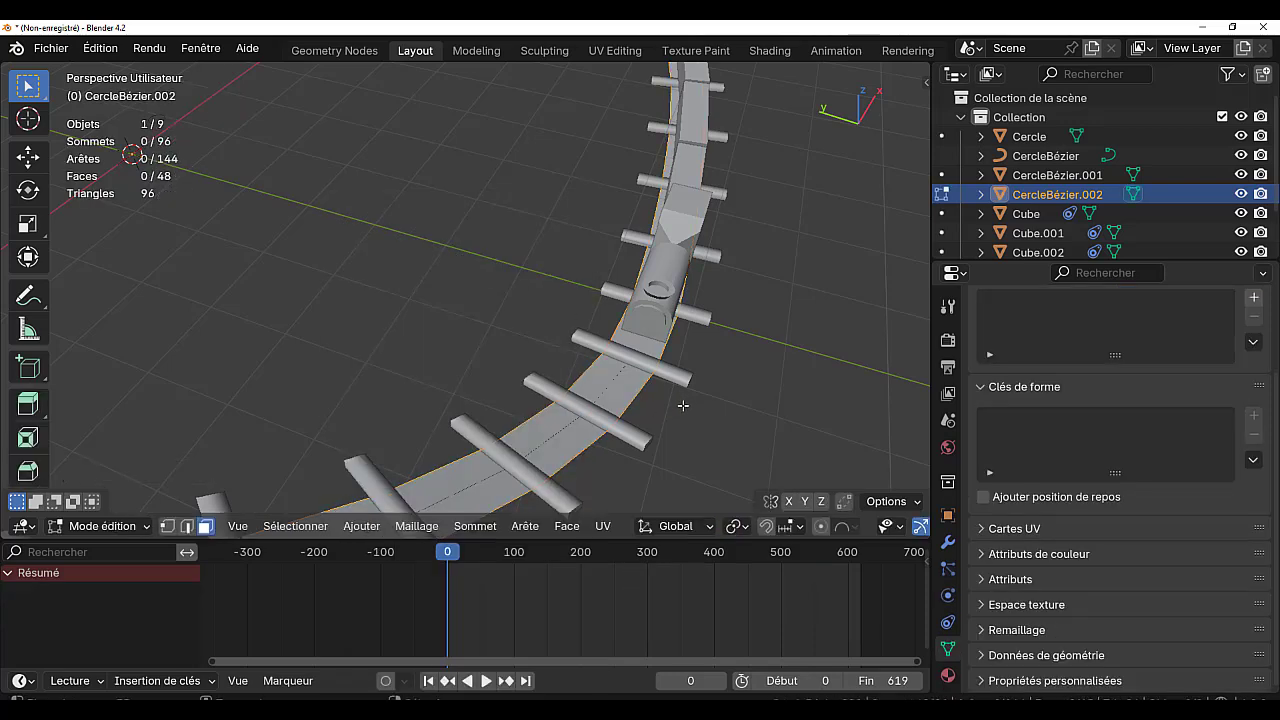
key(ctrl+r)
click(609, 382)
right_click(609, 382)
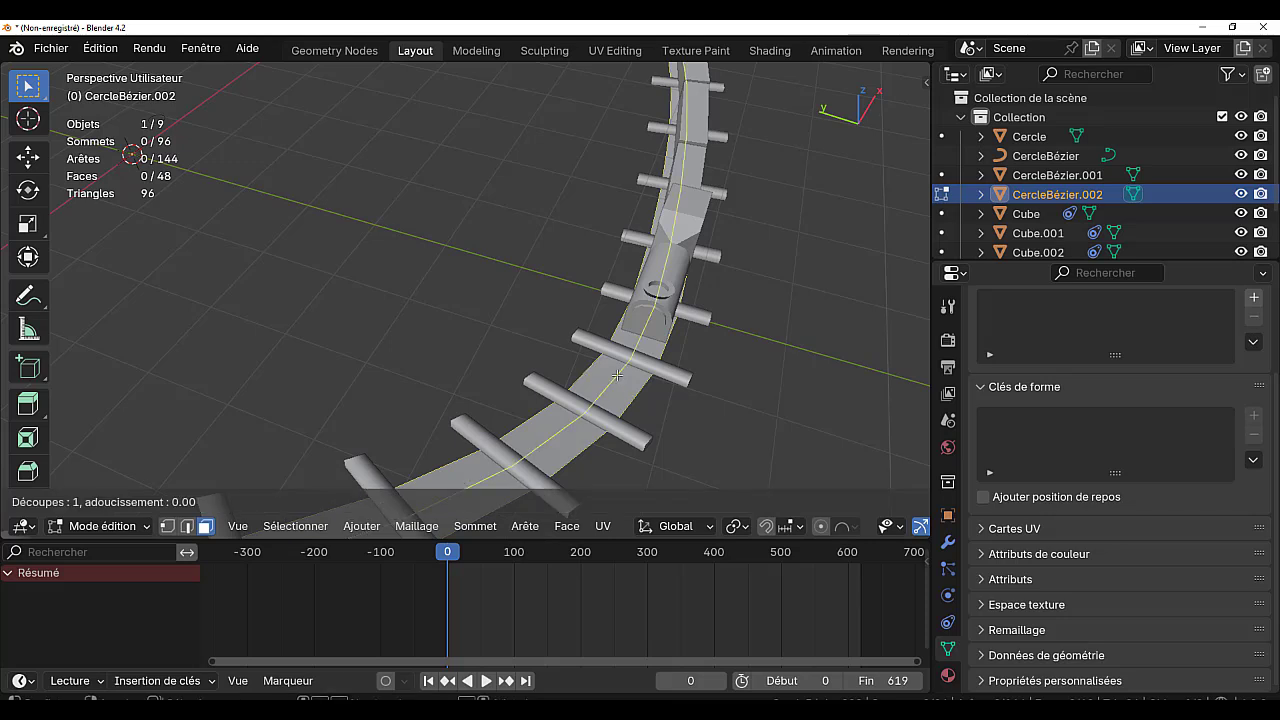
click(616, 375)
right_click(617, 375)
Bevel the centre loop out almost to the ribbon's edges and delete the middle faces, leaving two thin strips
key(ctrl+b)
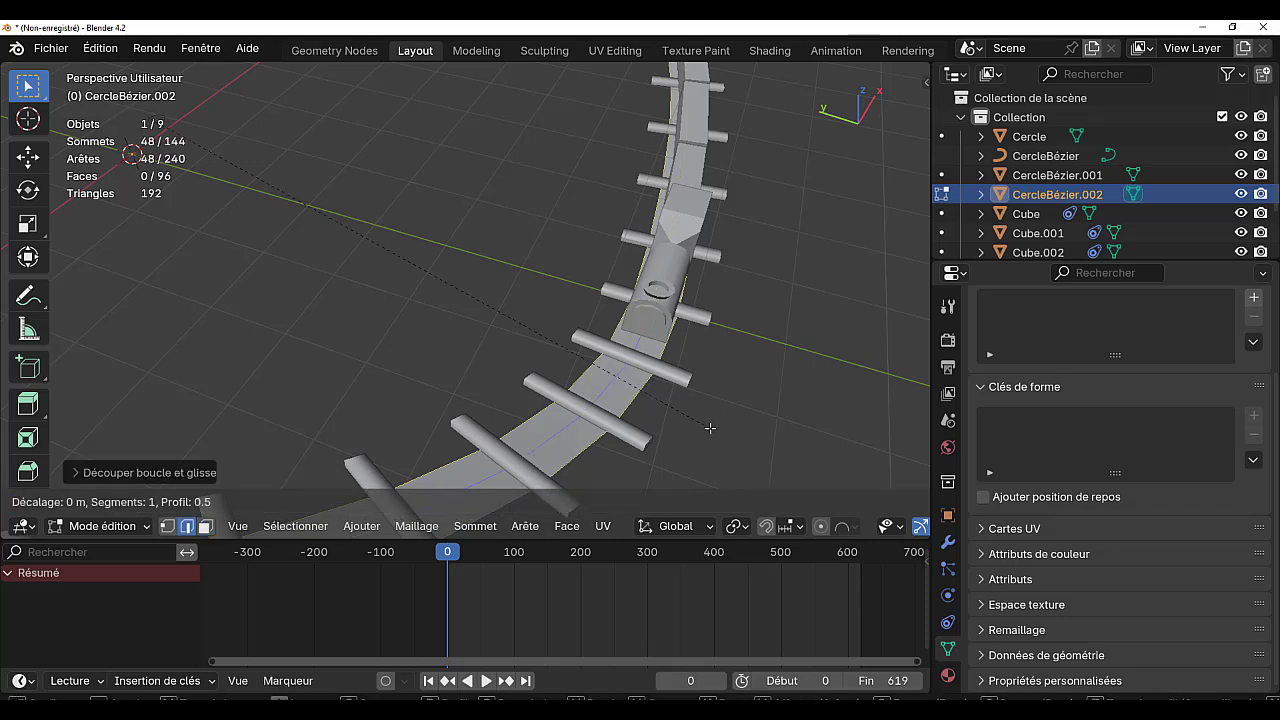
click(848, 501)
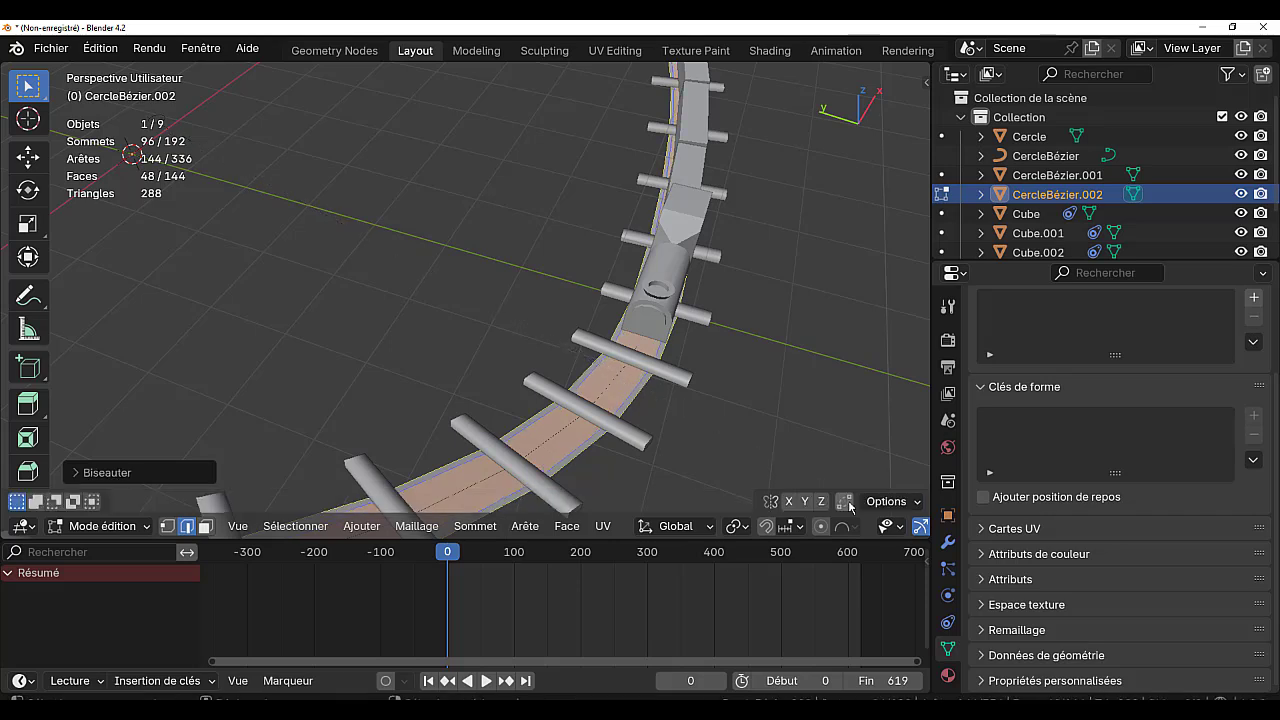
key(3)
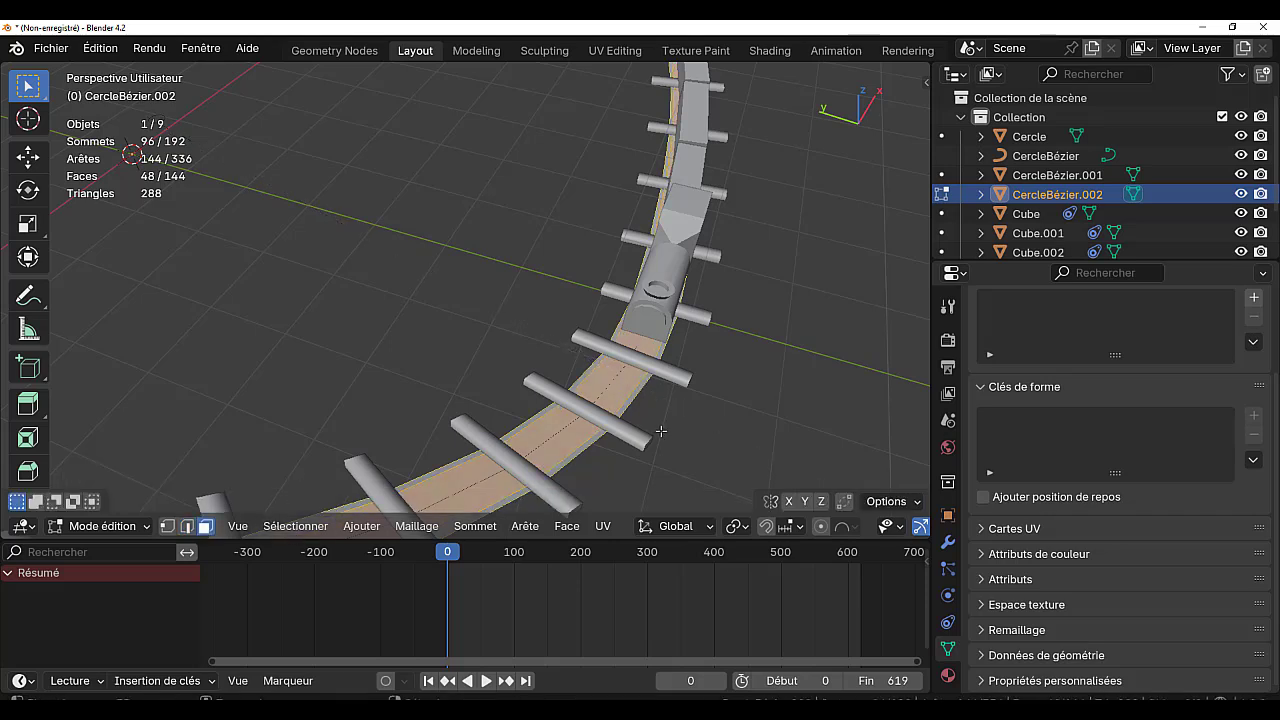
key(x)
click(718, 433)
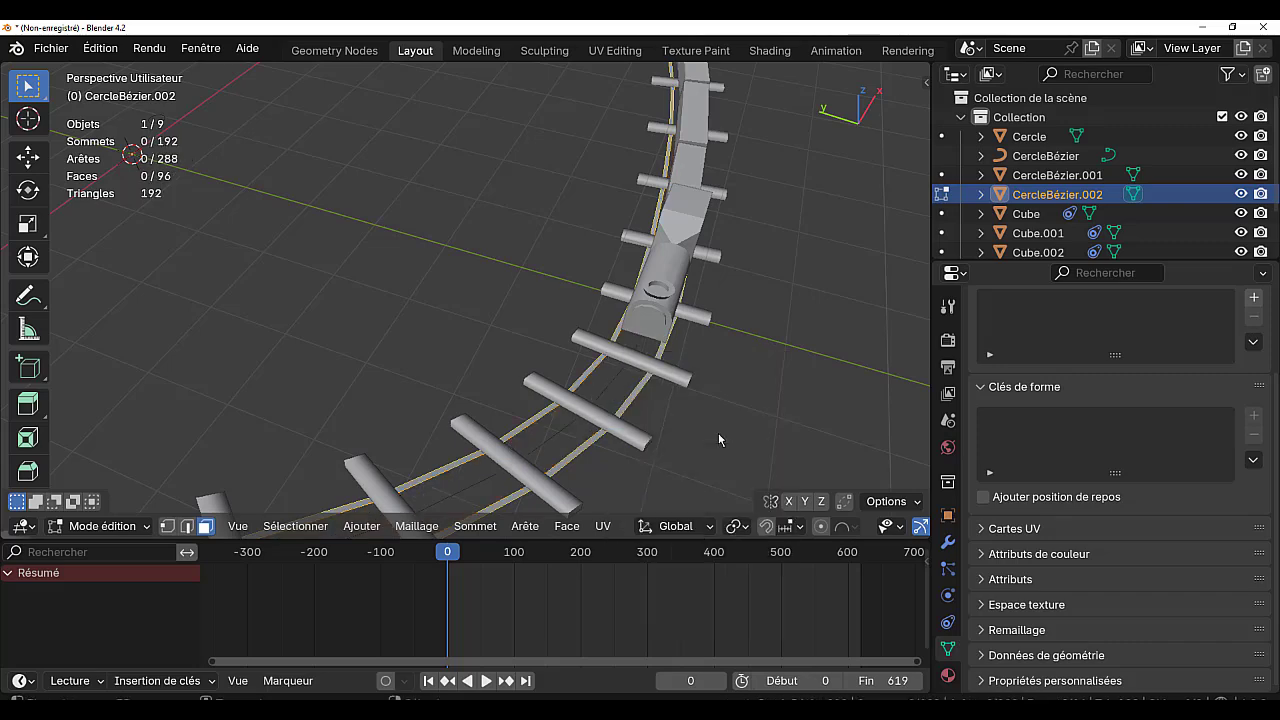
Extrude all faces of the two strips by about 0.089 m to give the rails thickness
key(a)
middle_drag(734, 433, 722, 405)
key(e)
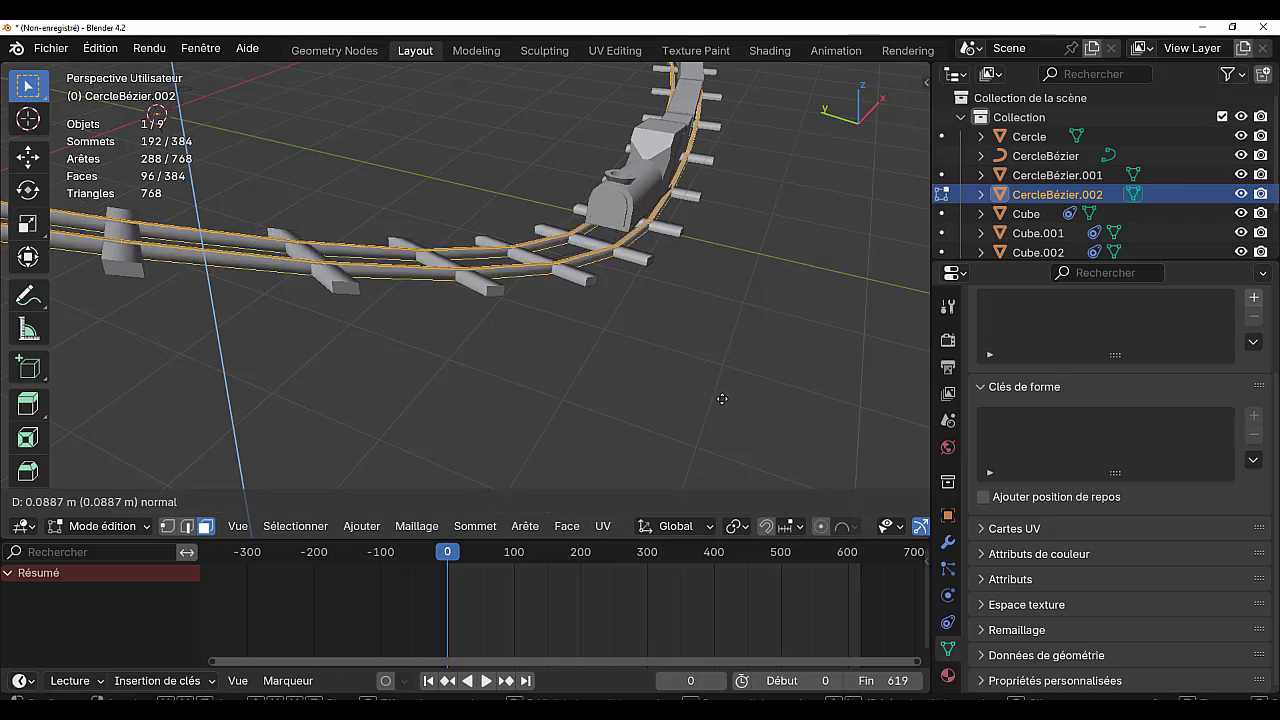
click(722, 399)
Raise the complete rail mesh about 0.06 m along Z so it sits on the sleepers
key(a)
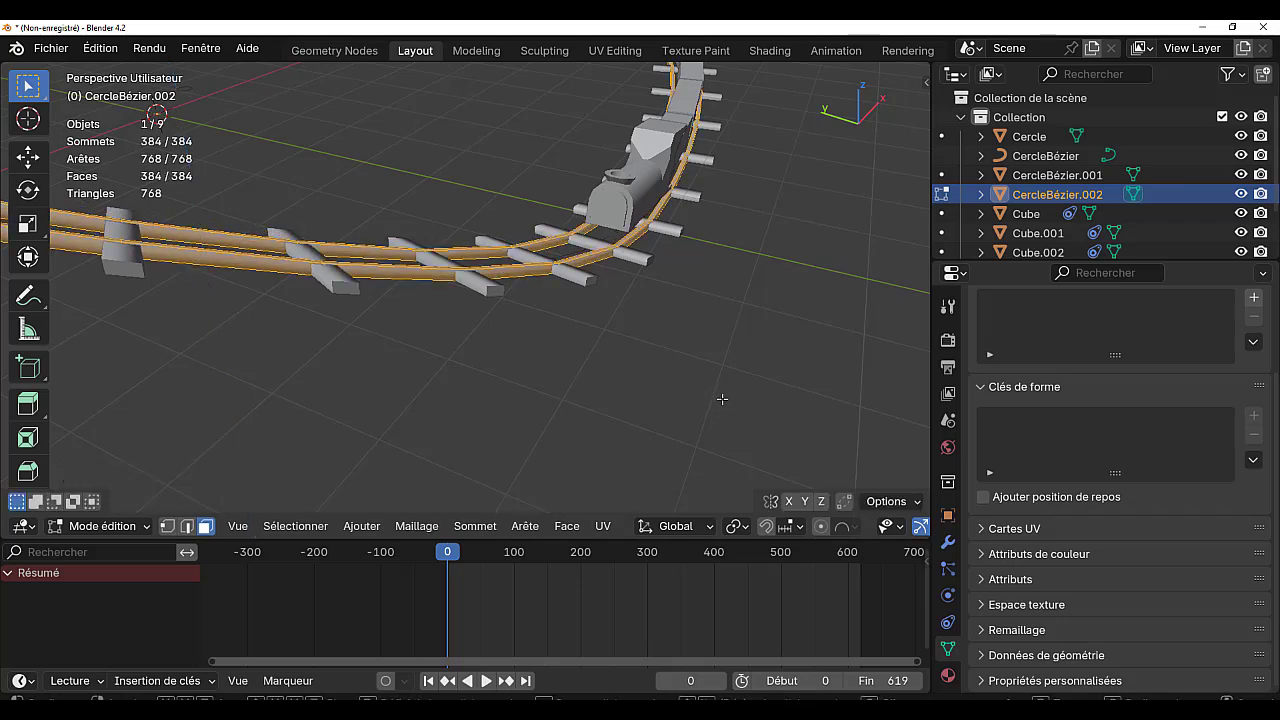
key(g)
key(z)
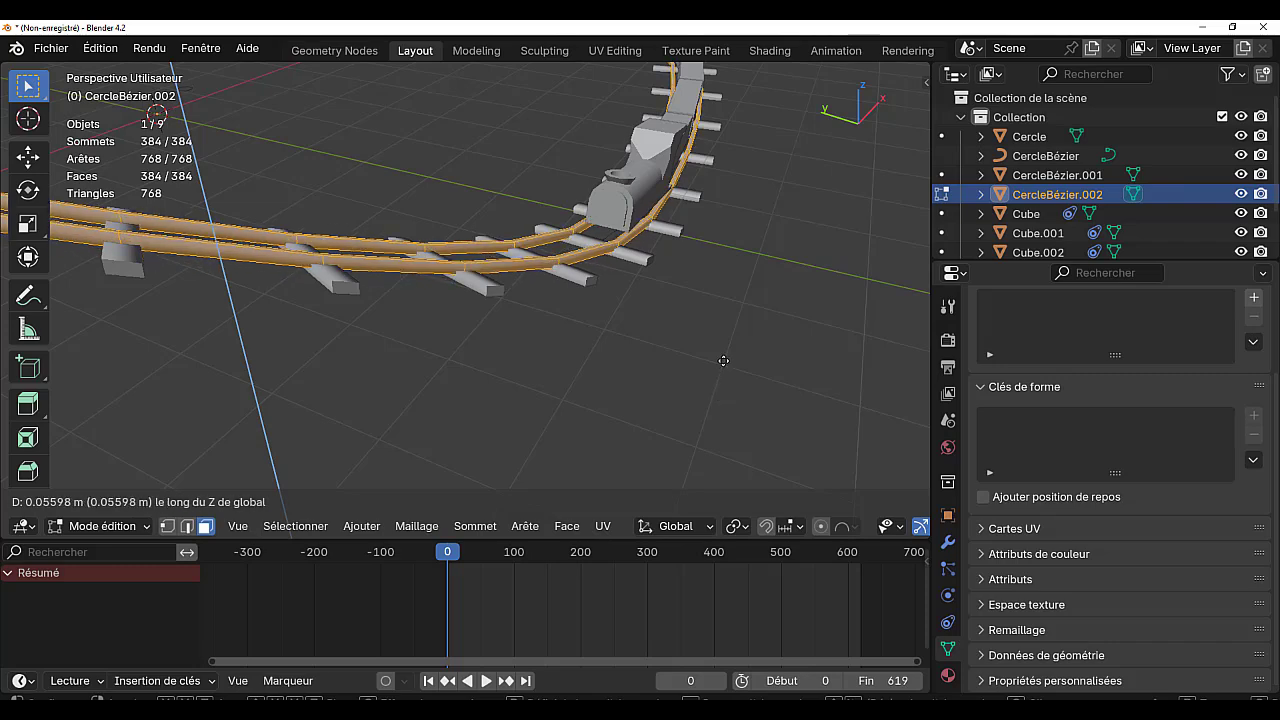
click(724, 352)
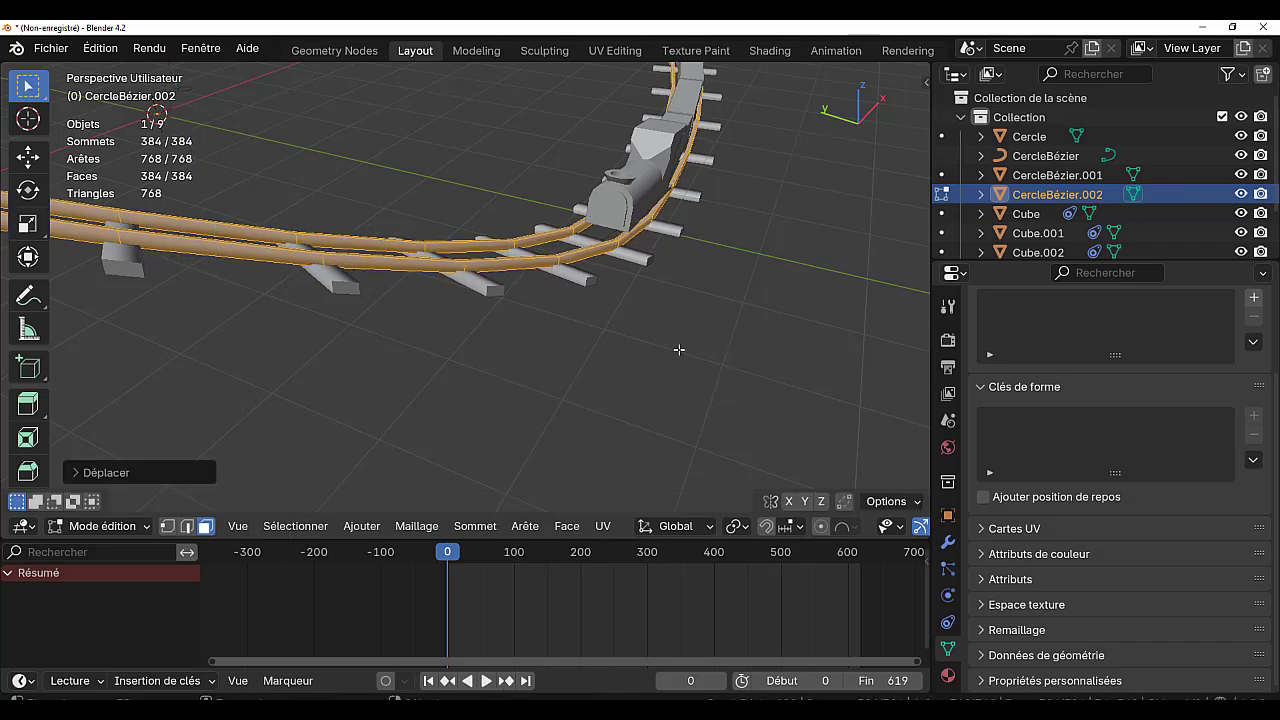
Leave edit mode, play the animation with nothing selected and examine how the train runs on the new rails
key(Tab)
scroll(681, 356, down, 3)
middle_drag(682, 361, 518, 429)
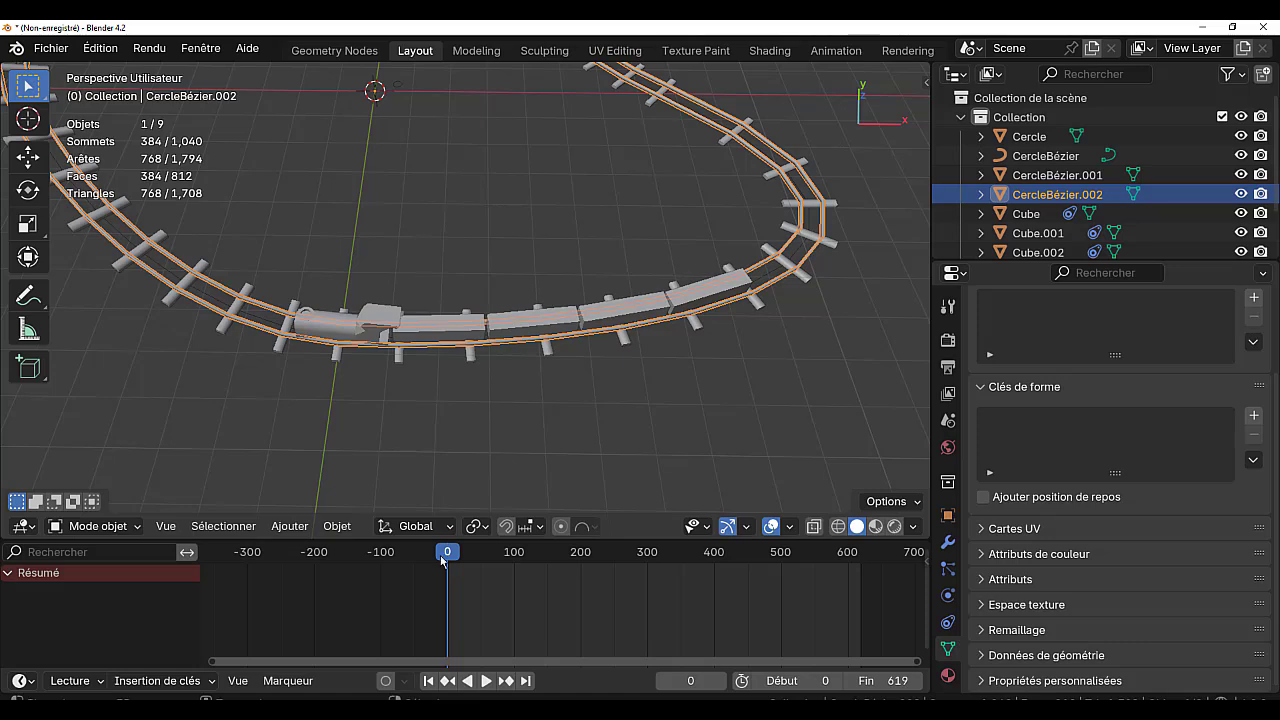
drag(441, 561, 455, 558)
click(484, 681)
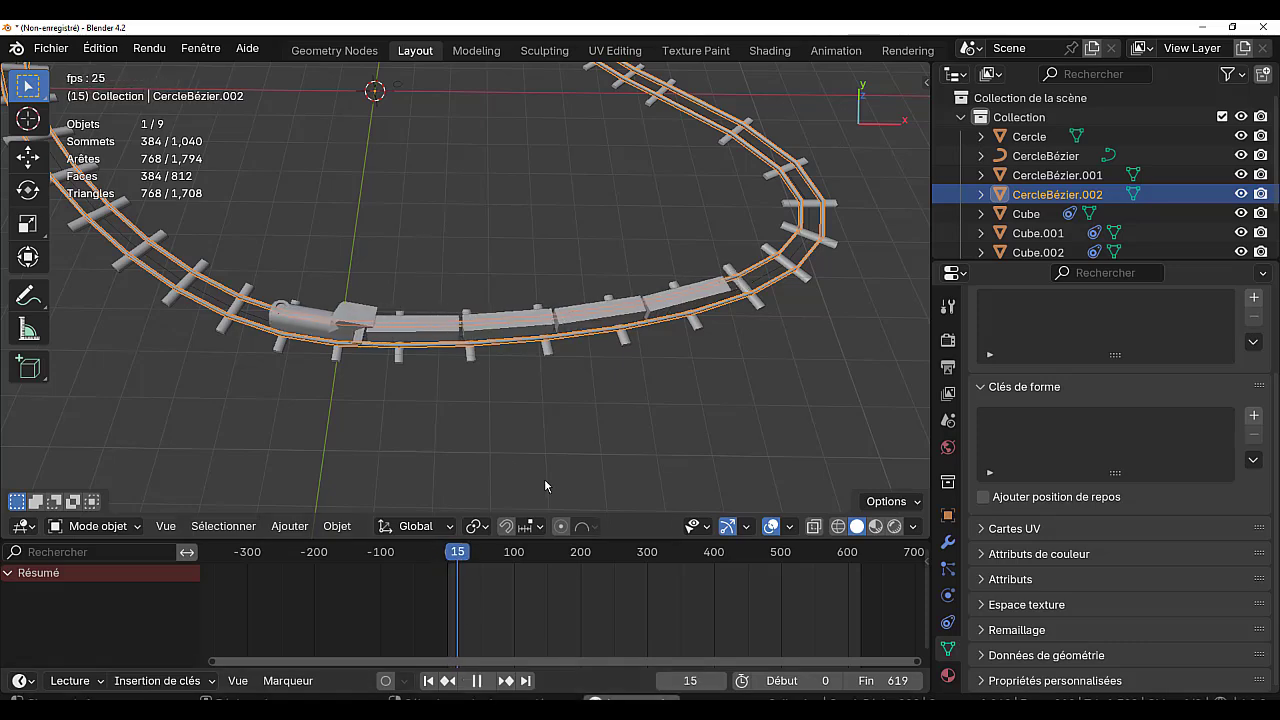
middle_drag(546, 449, 710, 422)
click(754, 369)
scroll(683, 438, up, 3)
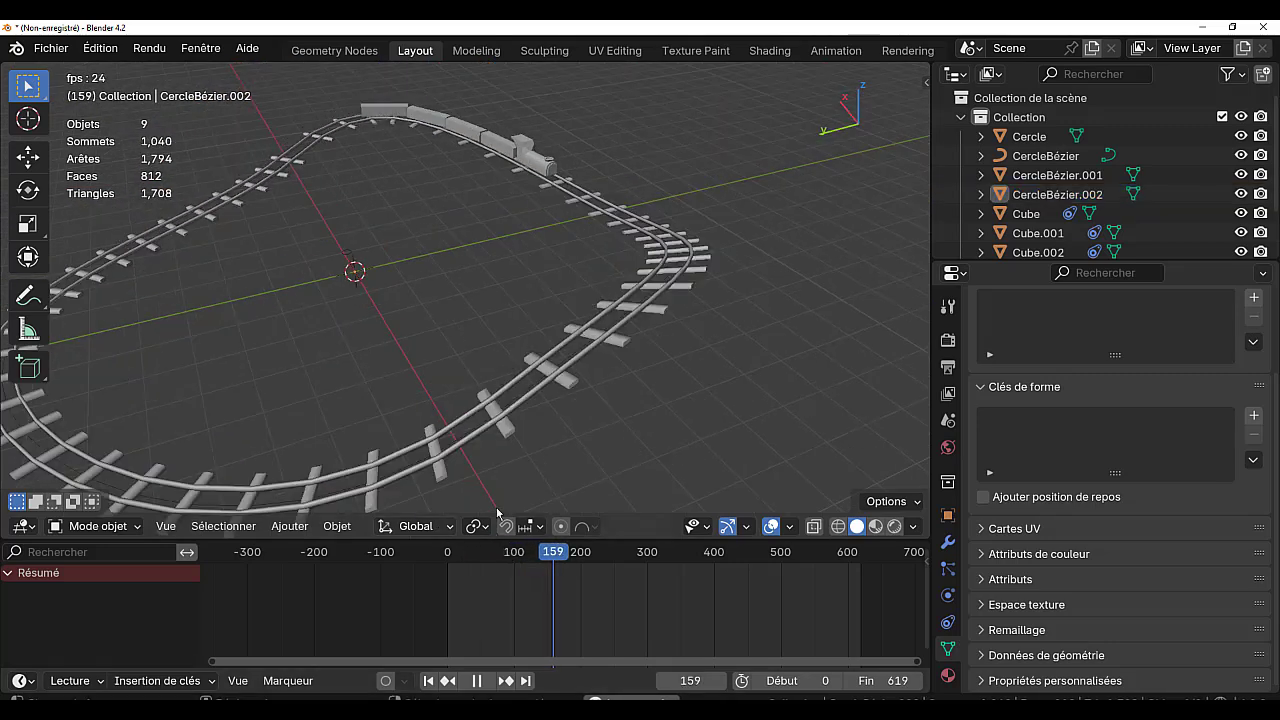
Apply smooth shading to all faces of the rails mesh and return to object mode
key(Tab)
click(522, 526)
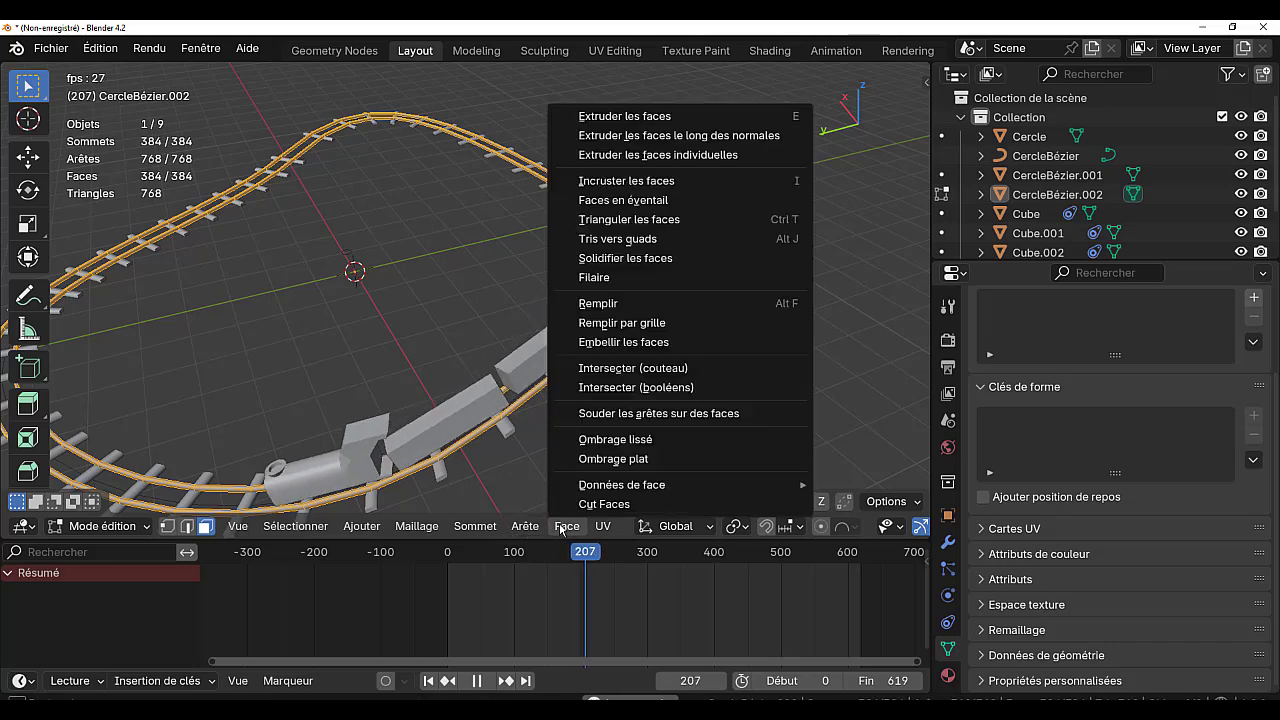
click(634, 448)
key(Tab)
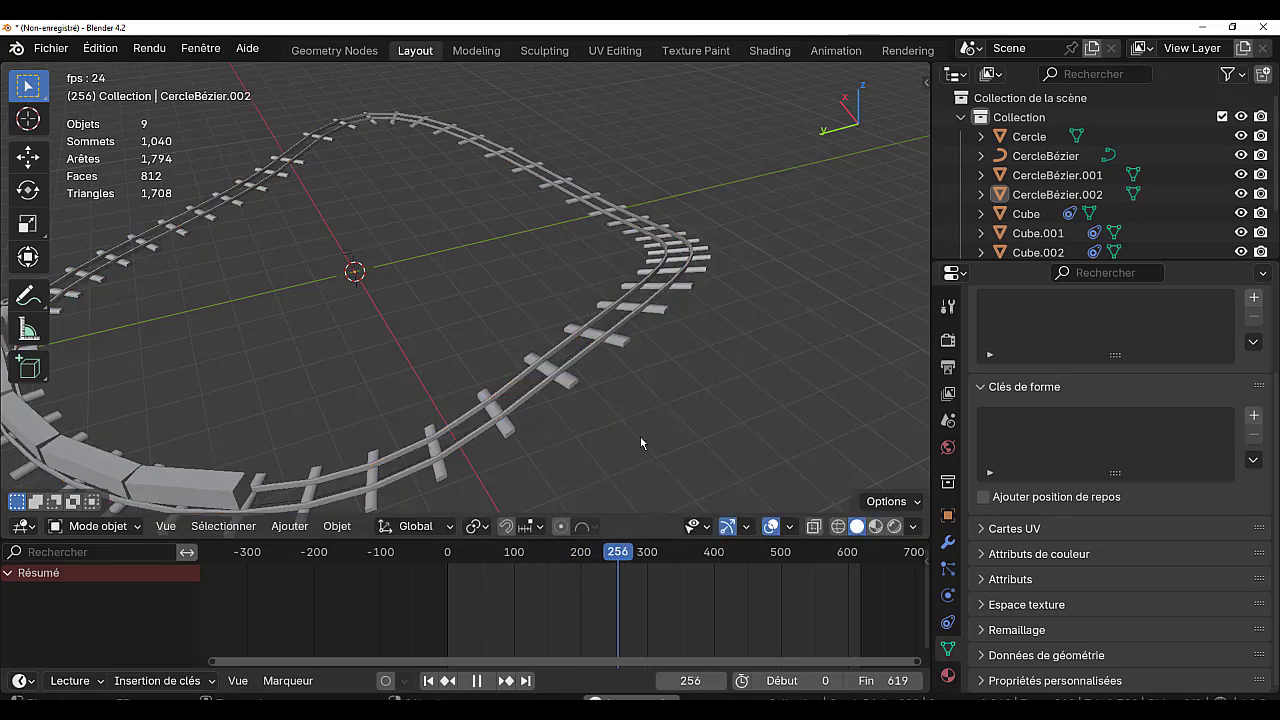
Widen the 3D viewport and switch its shading to material preview
middle_drag(641, 451, 591, 460)
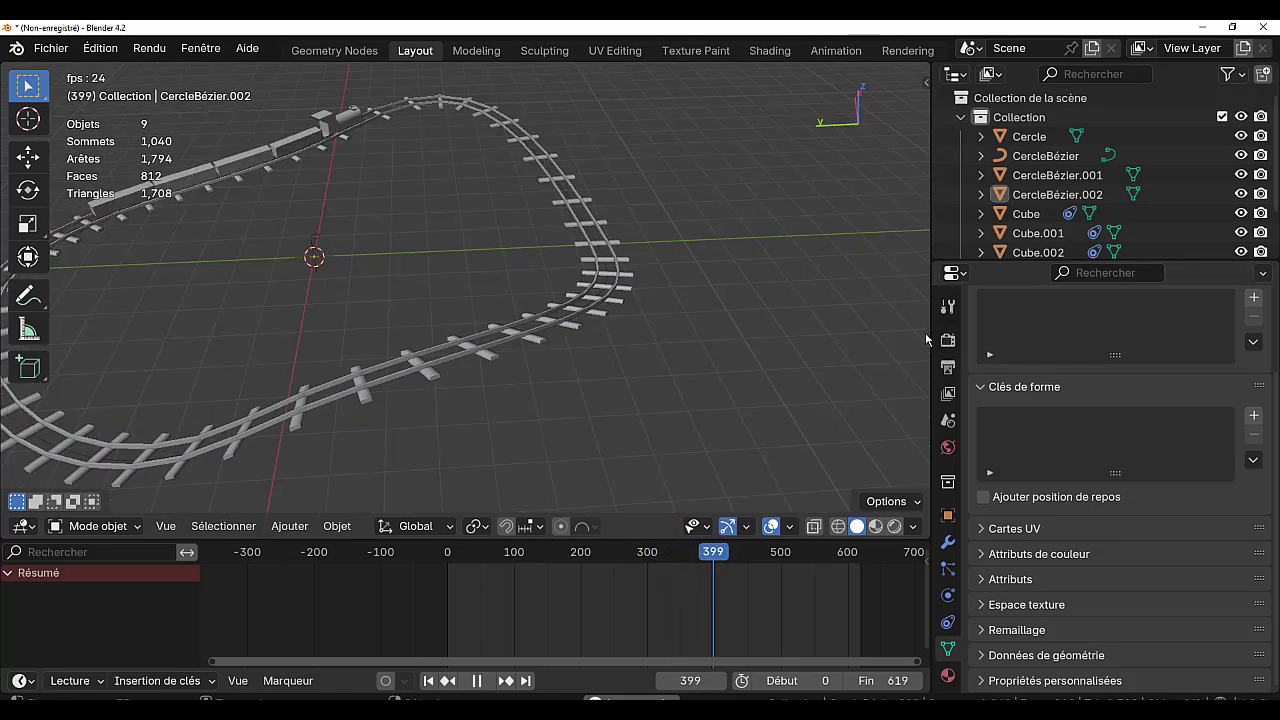
drag(936, 330, 986, 330)
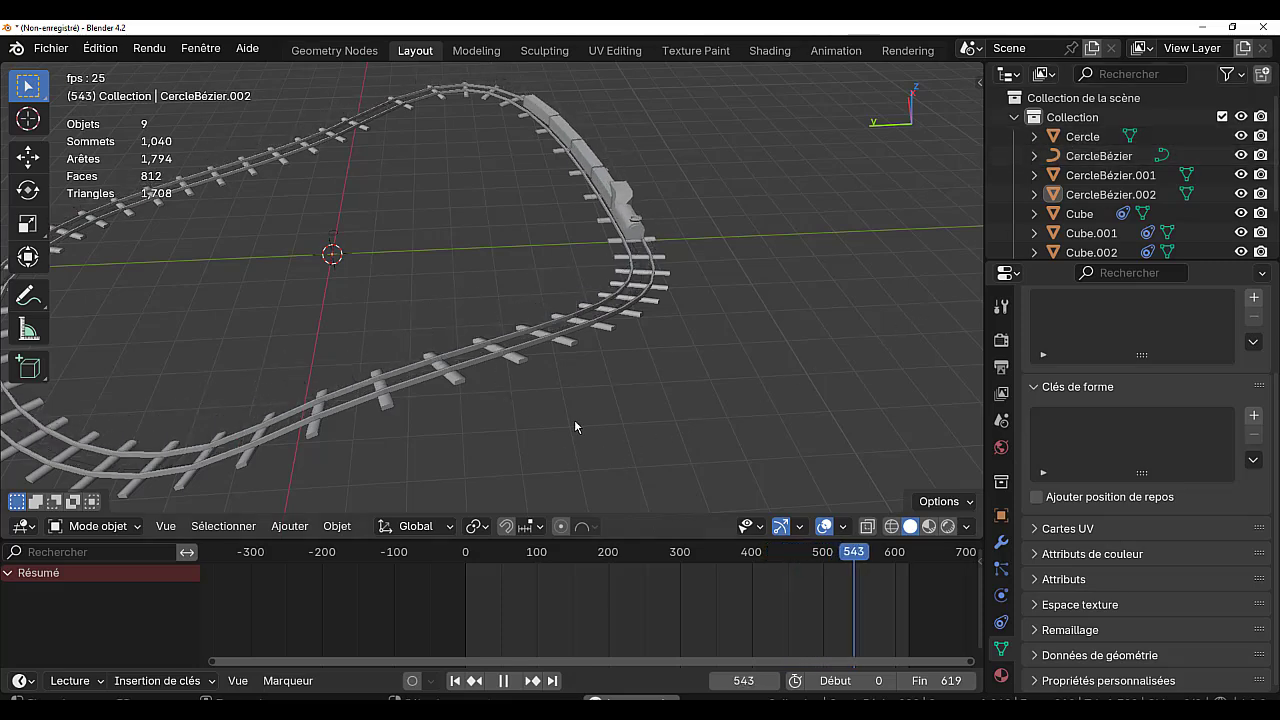
middle_drag(574, 419, 696, 405)
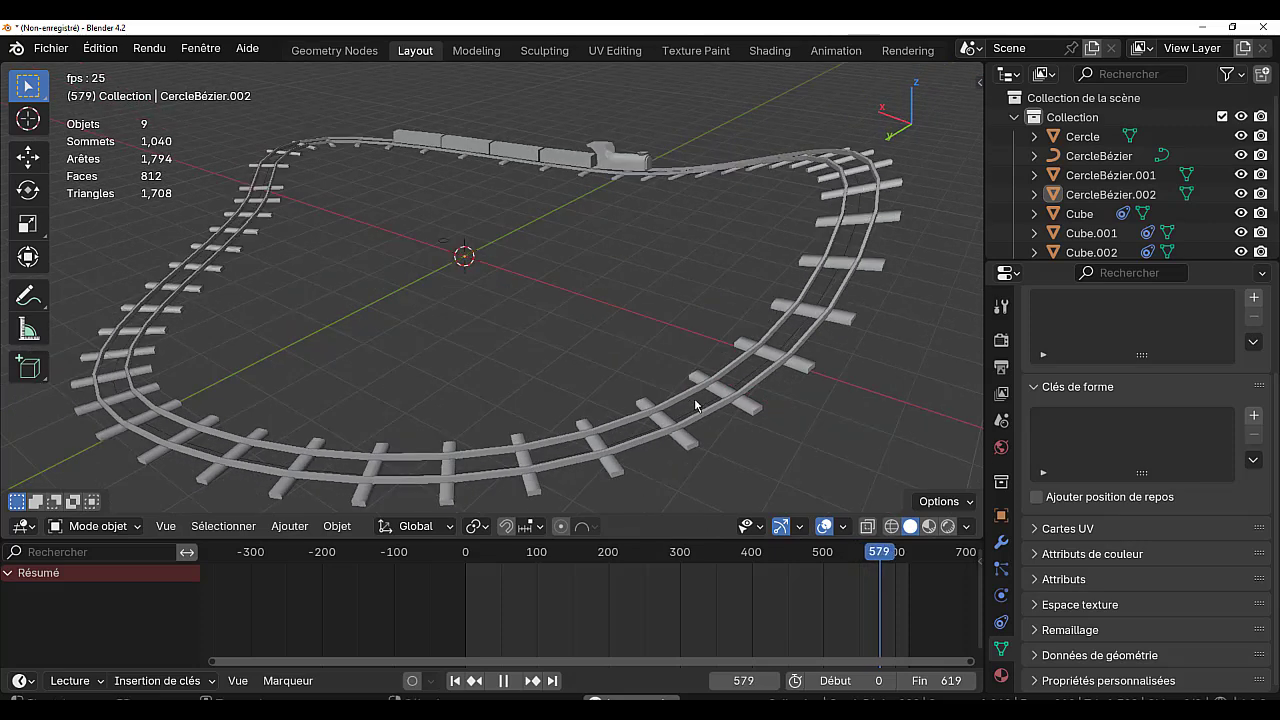
click(929, 527)
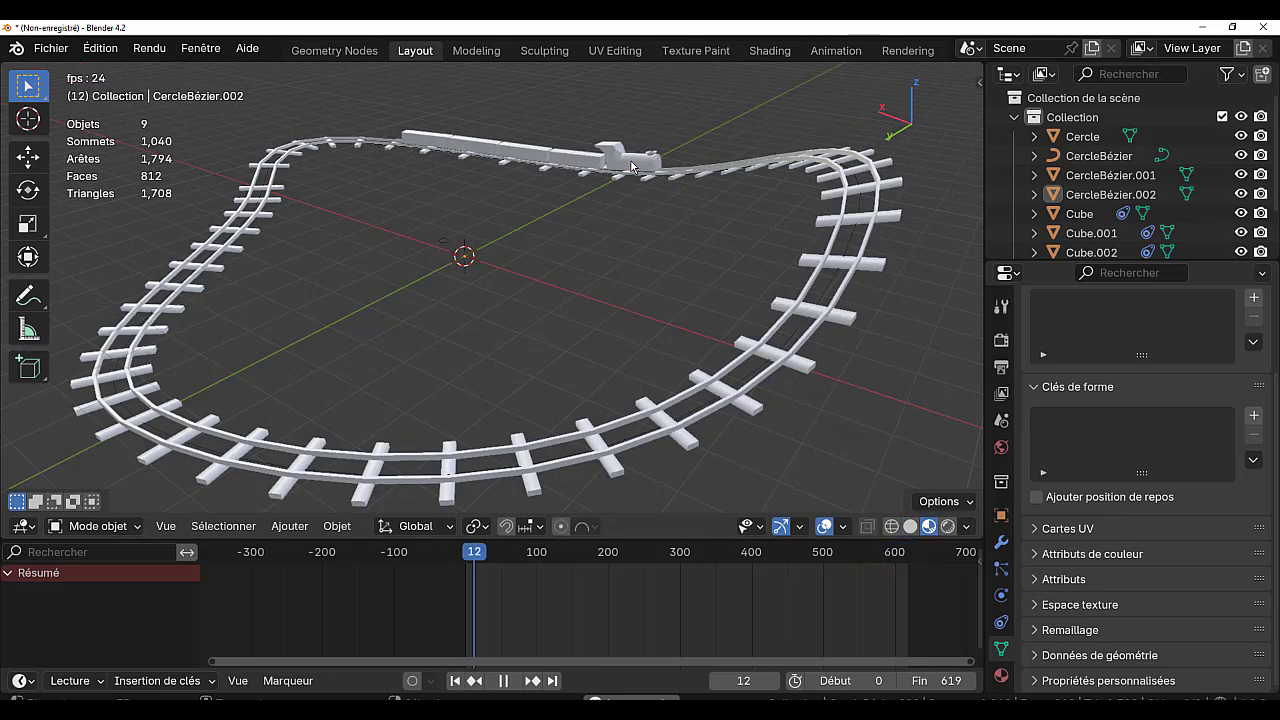
Give the locomotive a new material with a red base colour
click(632, 160)
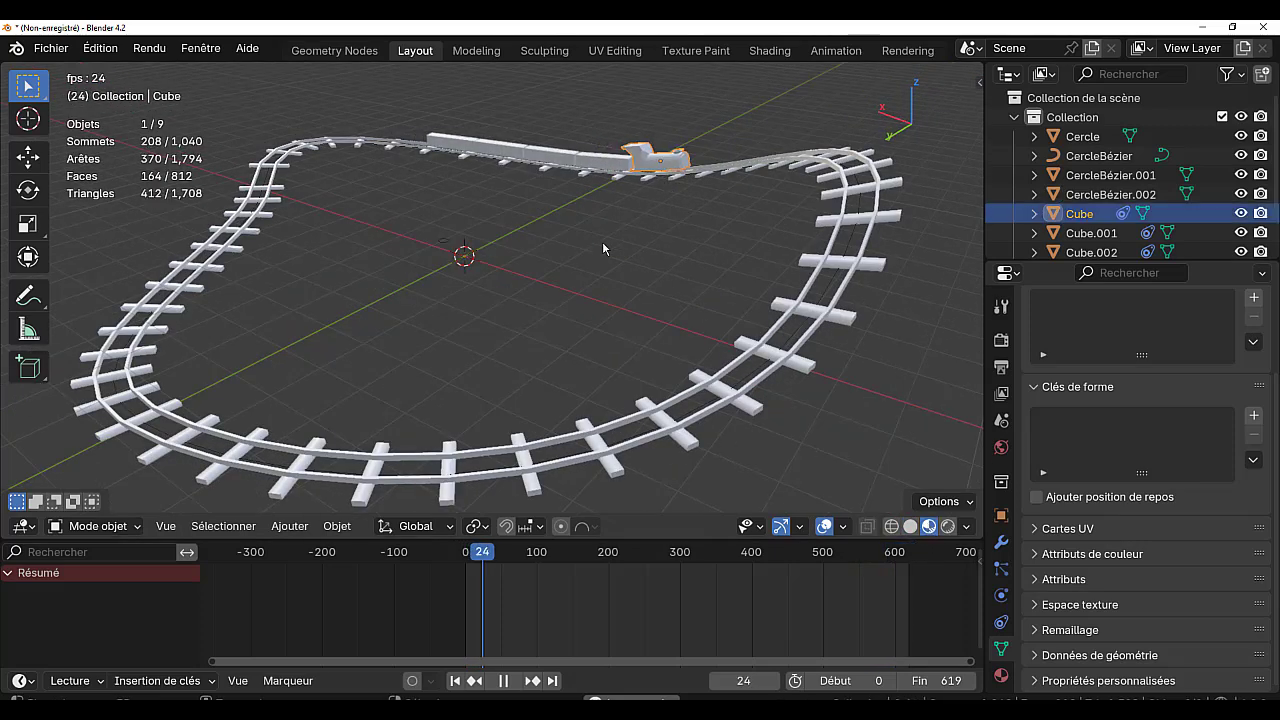
click(1001, 675)
click(1166, 422)
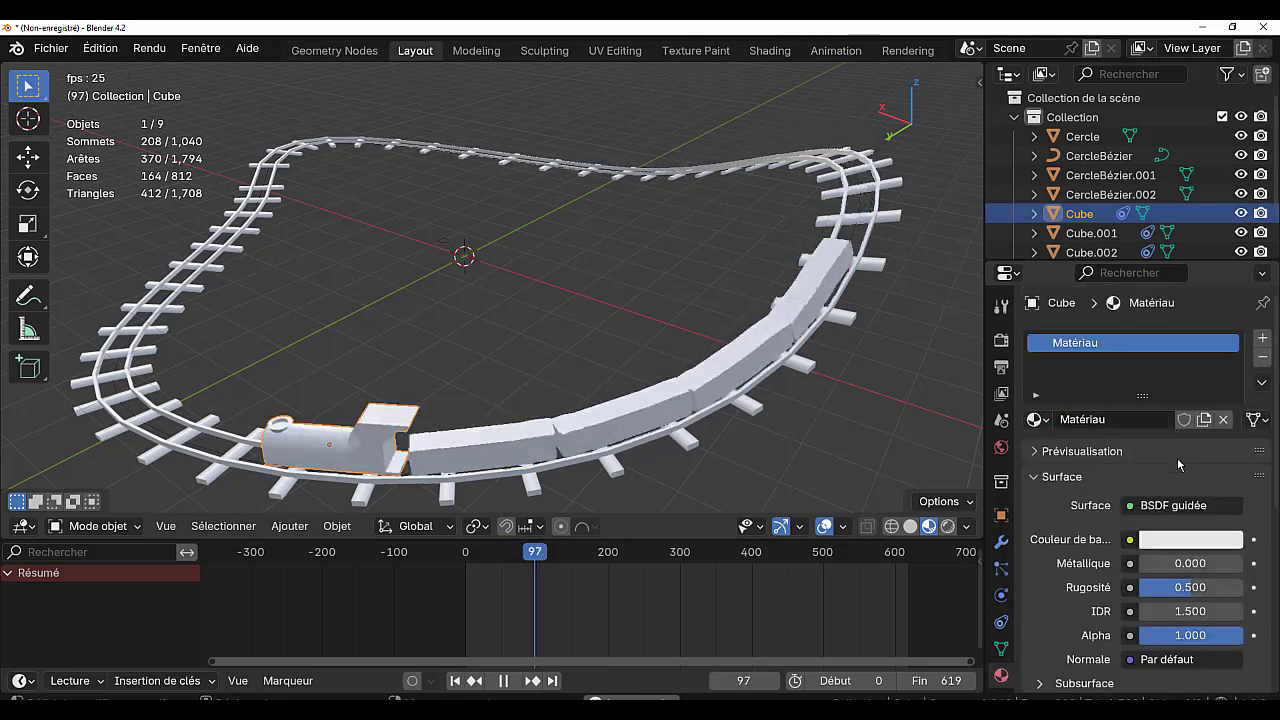
click(1190, 540)
click(1189, 374)
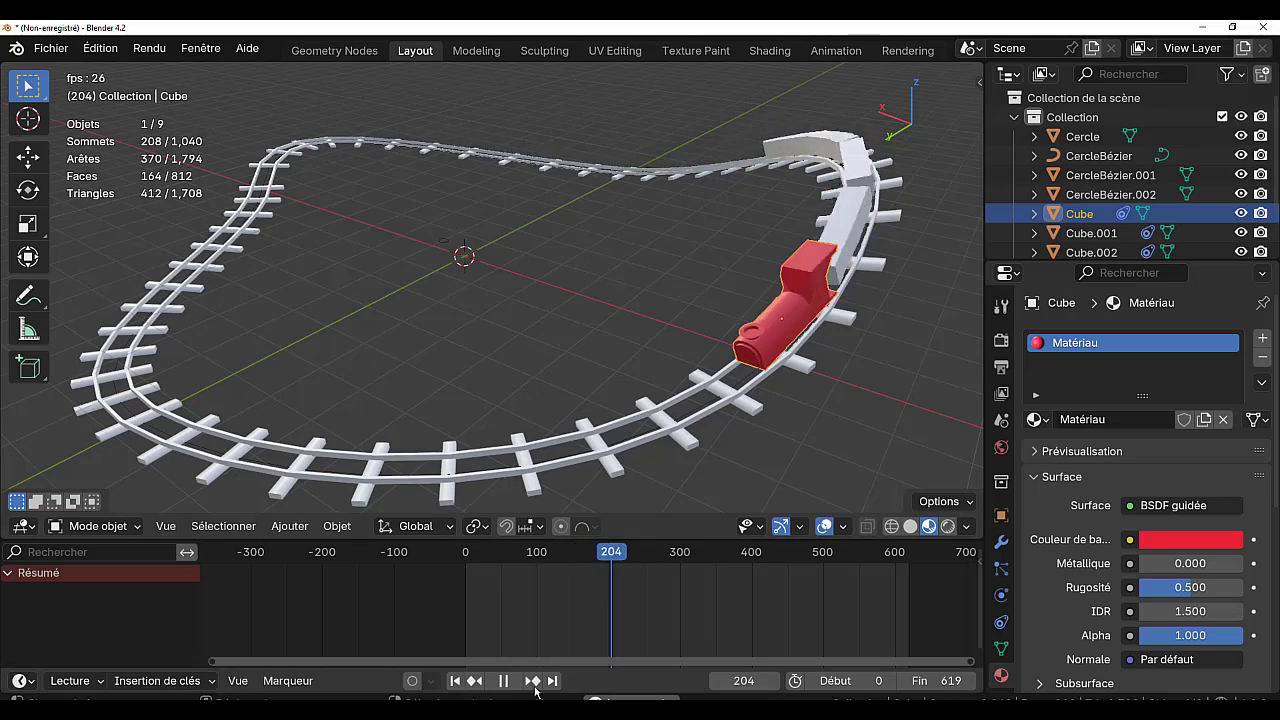
Stop the playback and give the first wagon behind the locomotive a new material with a green base colour
key(space)
click(633, 416)
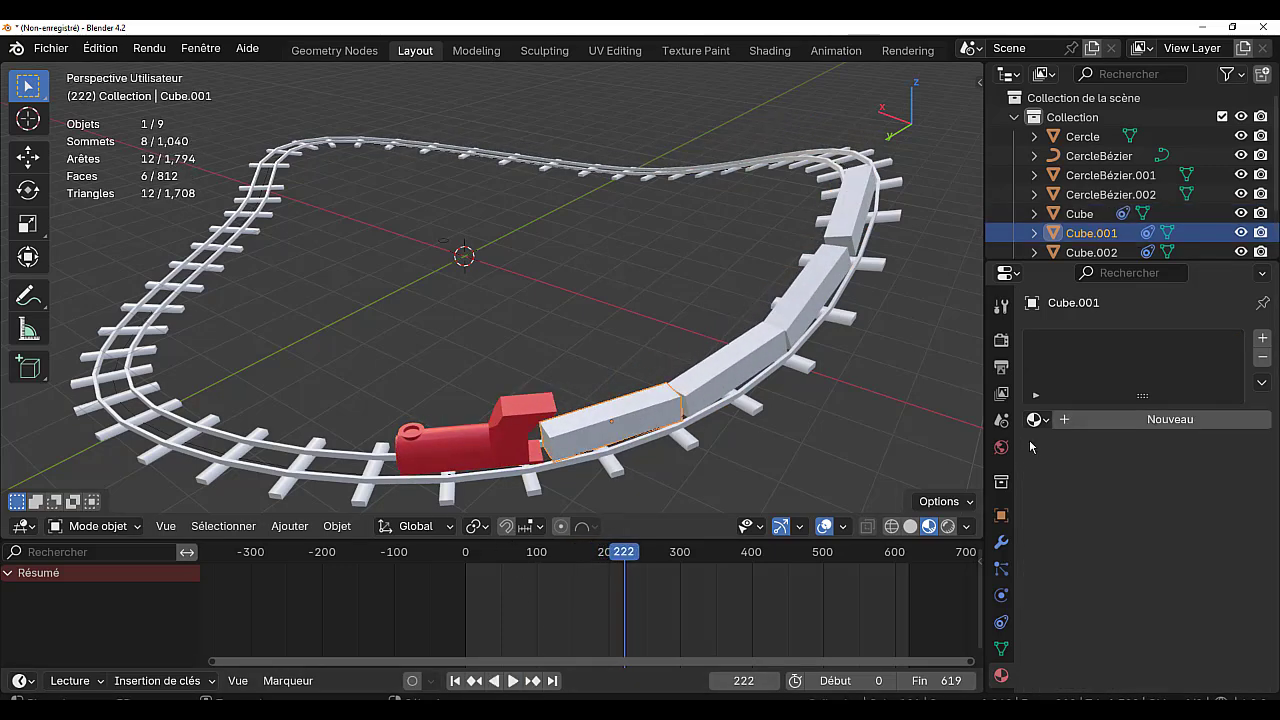
click(1127, 413)
click(1203, 540)
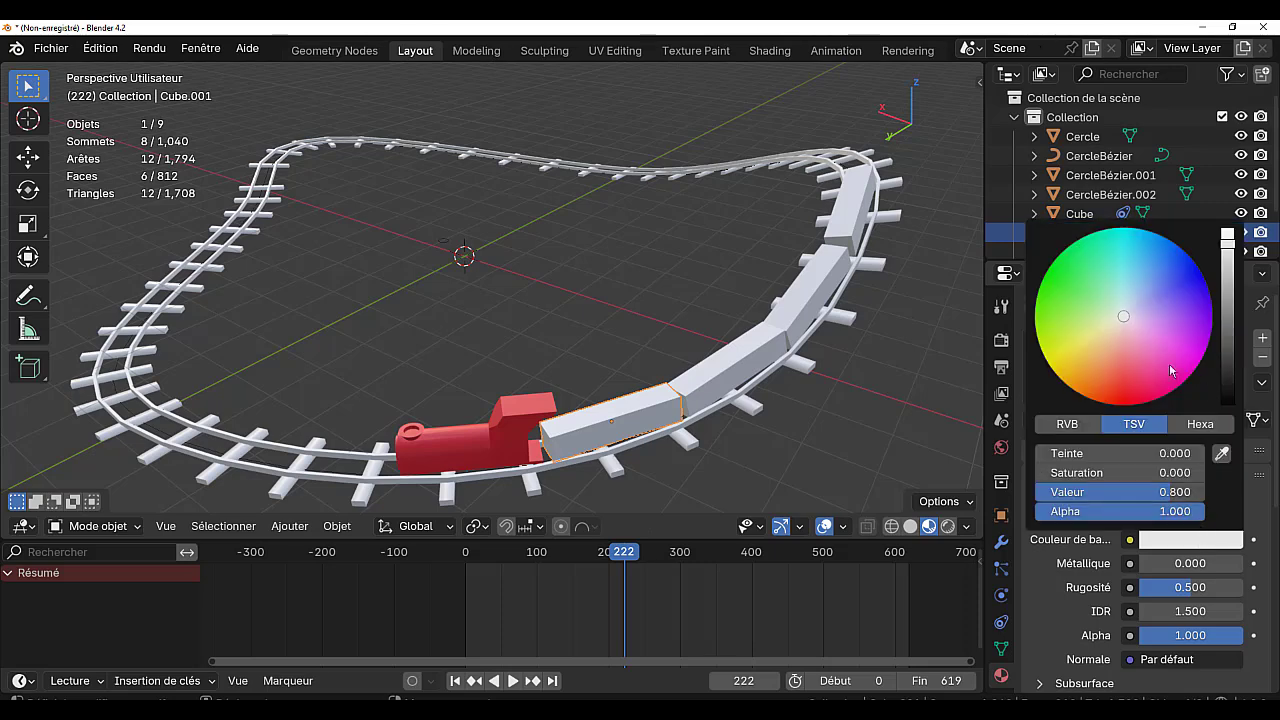
click(1079, 287)
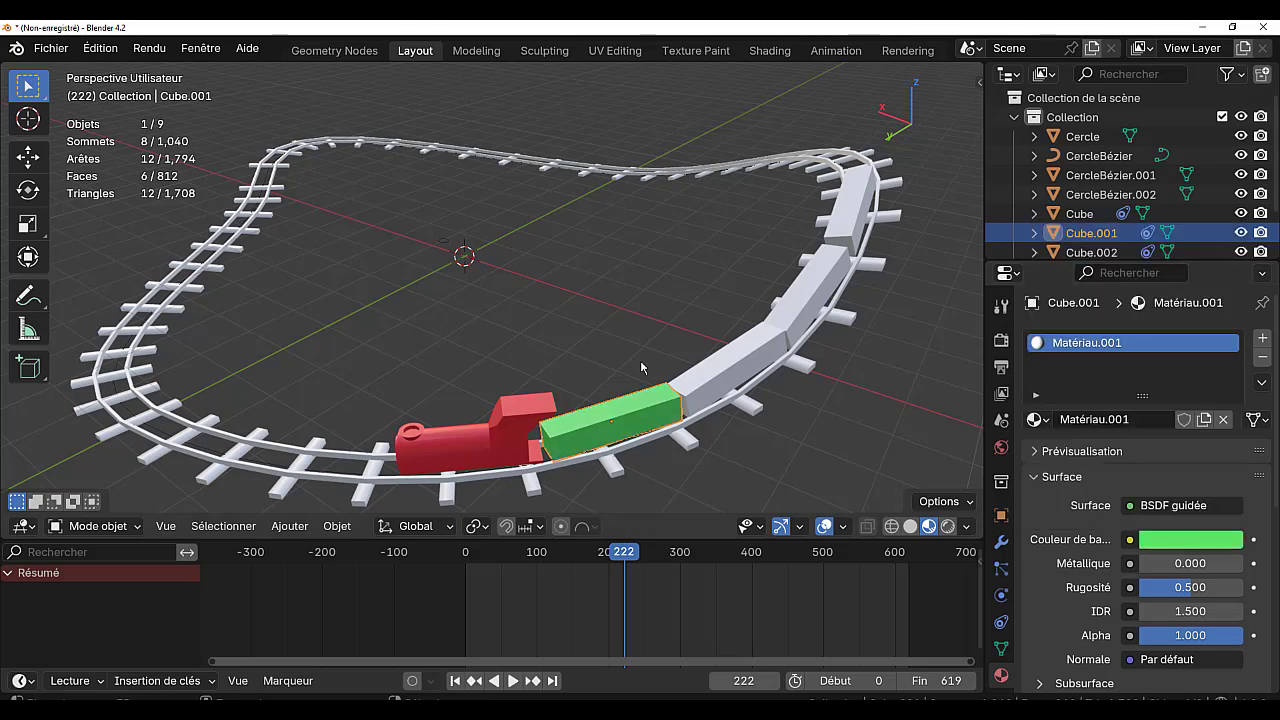
Give the second wagon behind the locomotive a new material with a blue base colour, hue about 0.67 and saturation about 0.91
click(737, 372)
click(1190, 417)
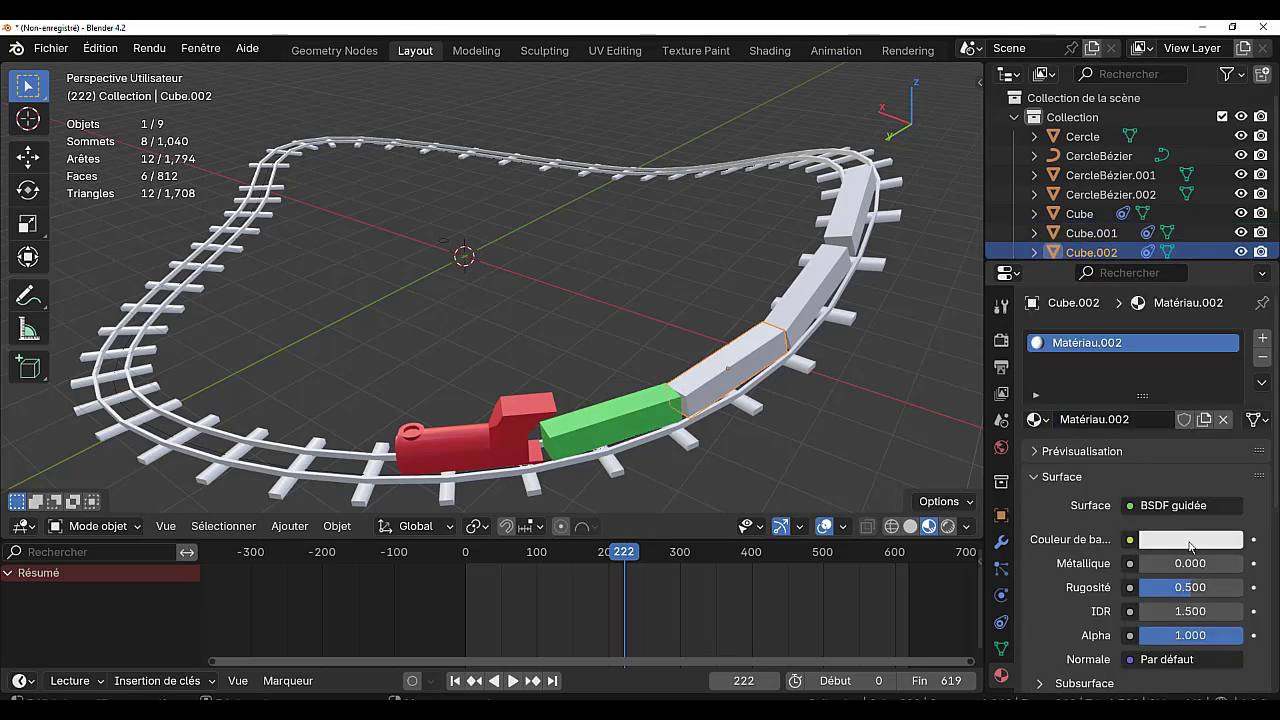
click(1190, 540)
click(1173, 293)
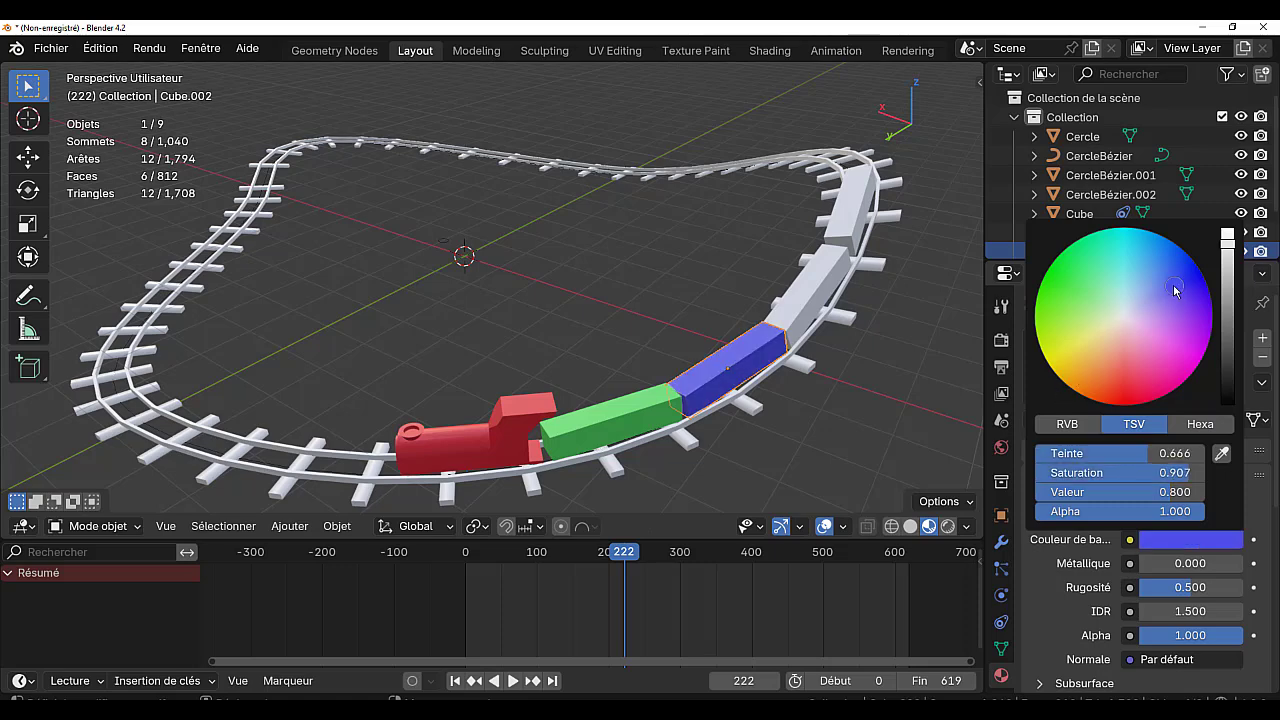
Give the third wagon behind the locomotive a new material with a magenta base colour
click(818, 287)
click(1164, 419)
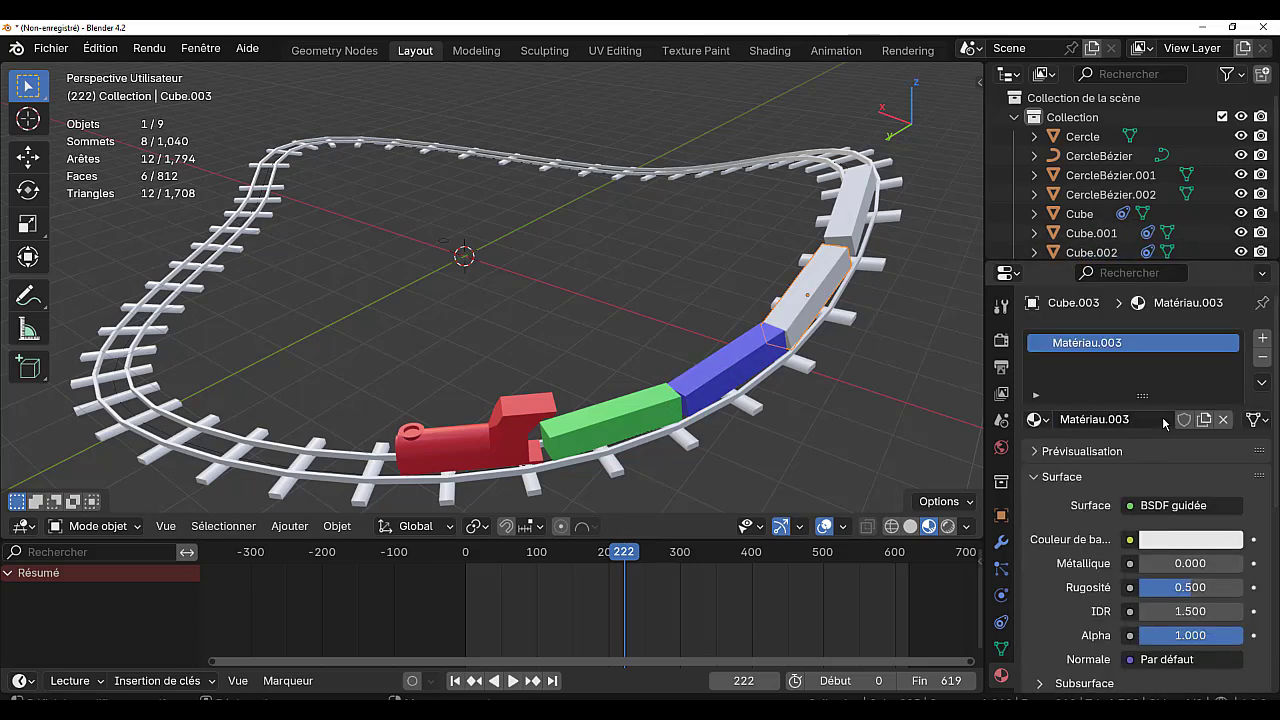
click(1193, 542)
click(1202, 346)
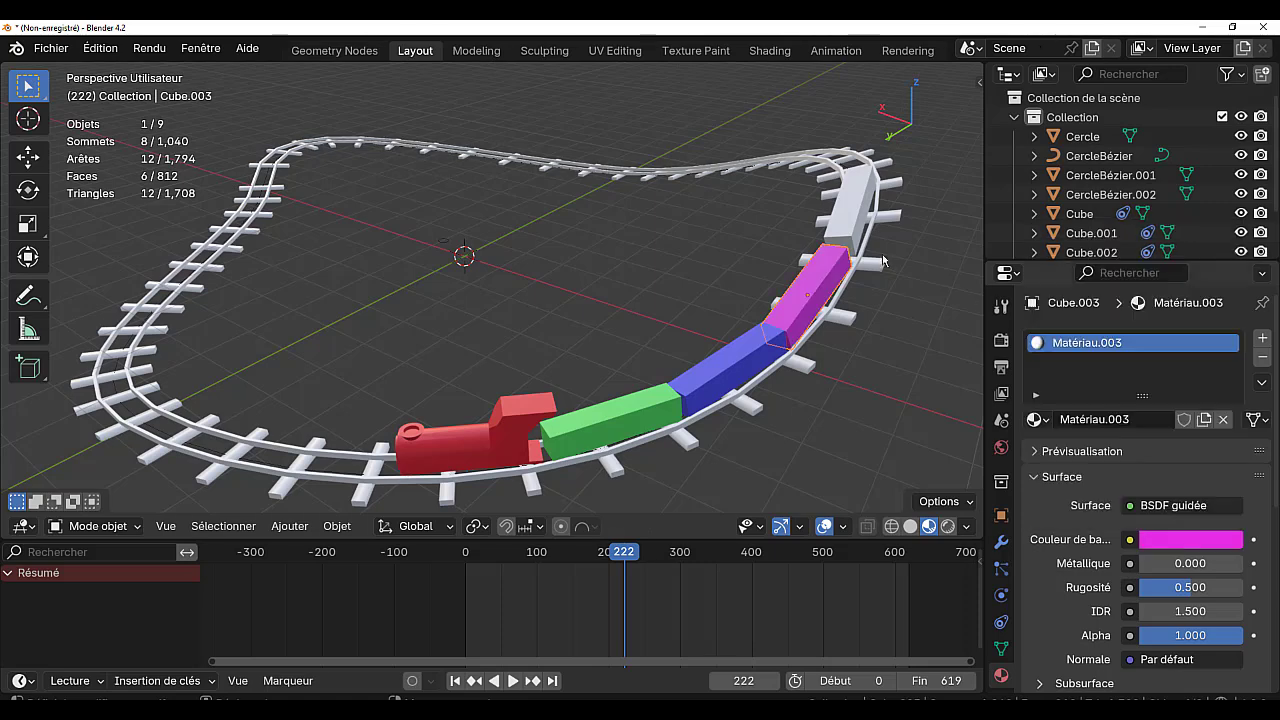
Give the last wagon of the train a new material with an orange base colour
click(854, 216)
click(1165, 420)
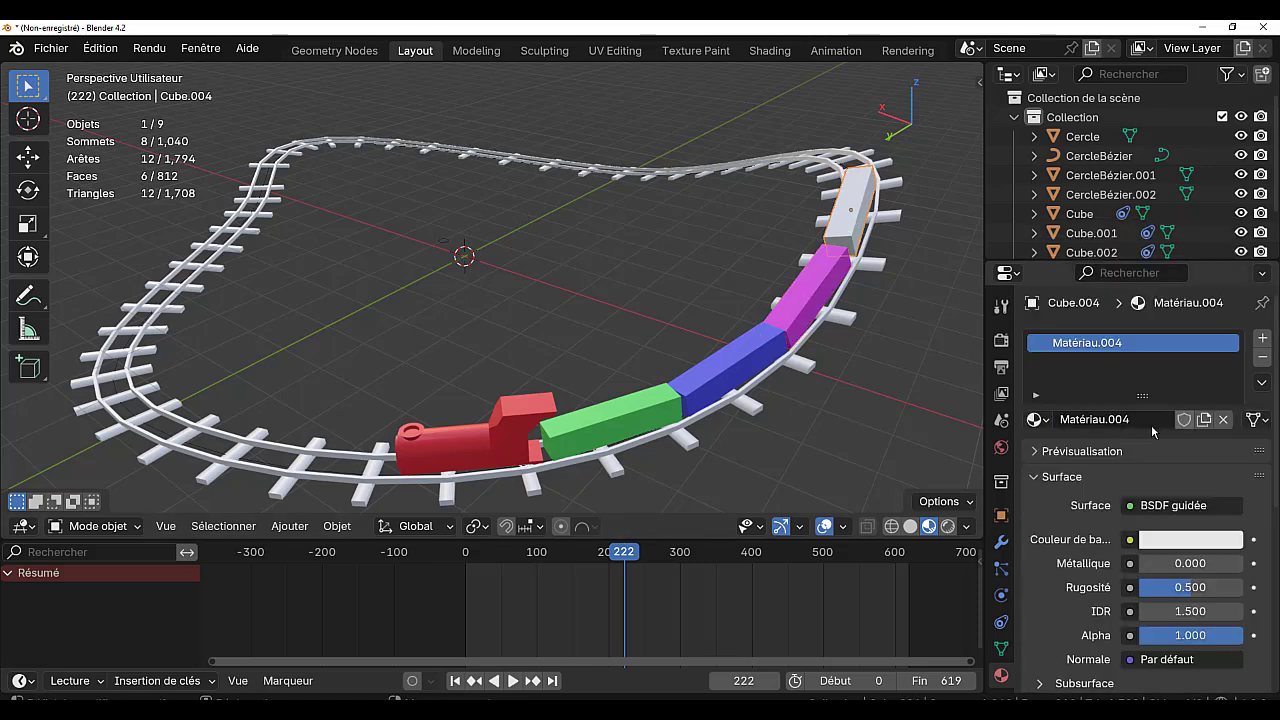
click(1164, 544)
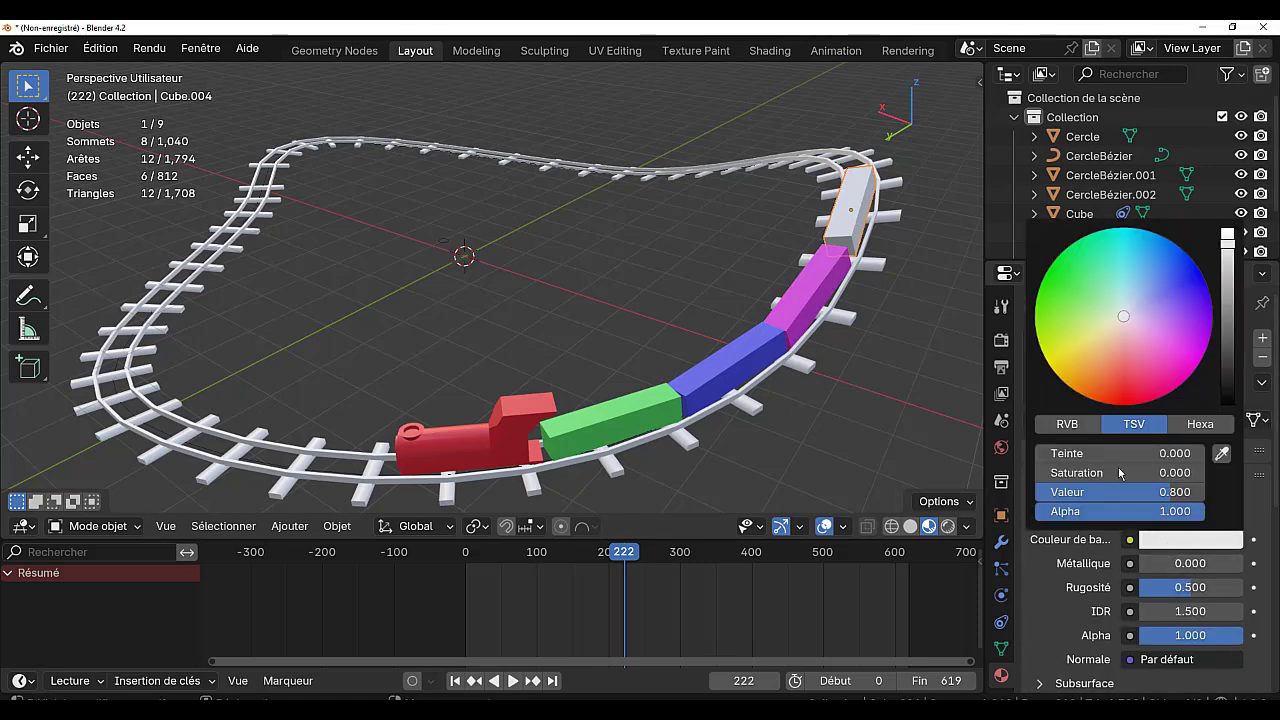
click(1080, 390)
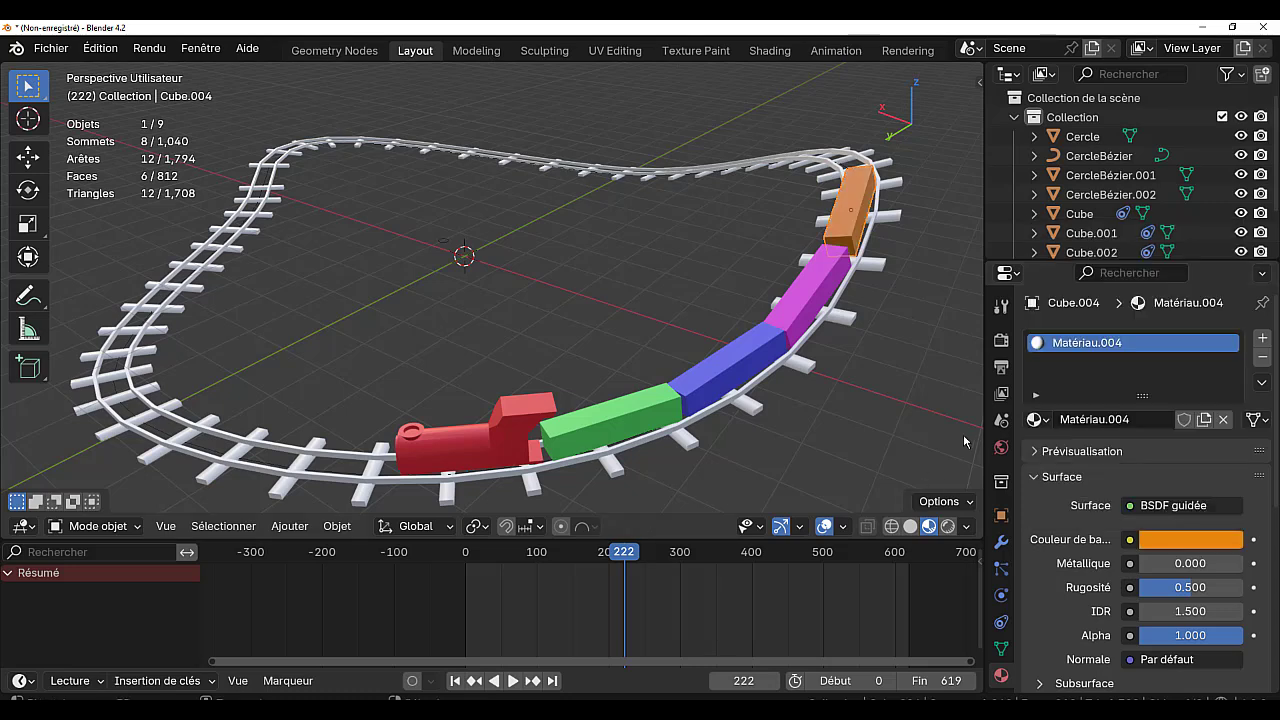
mouse_move(552, 710)
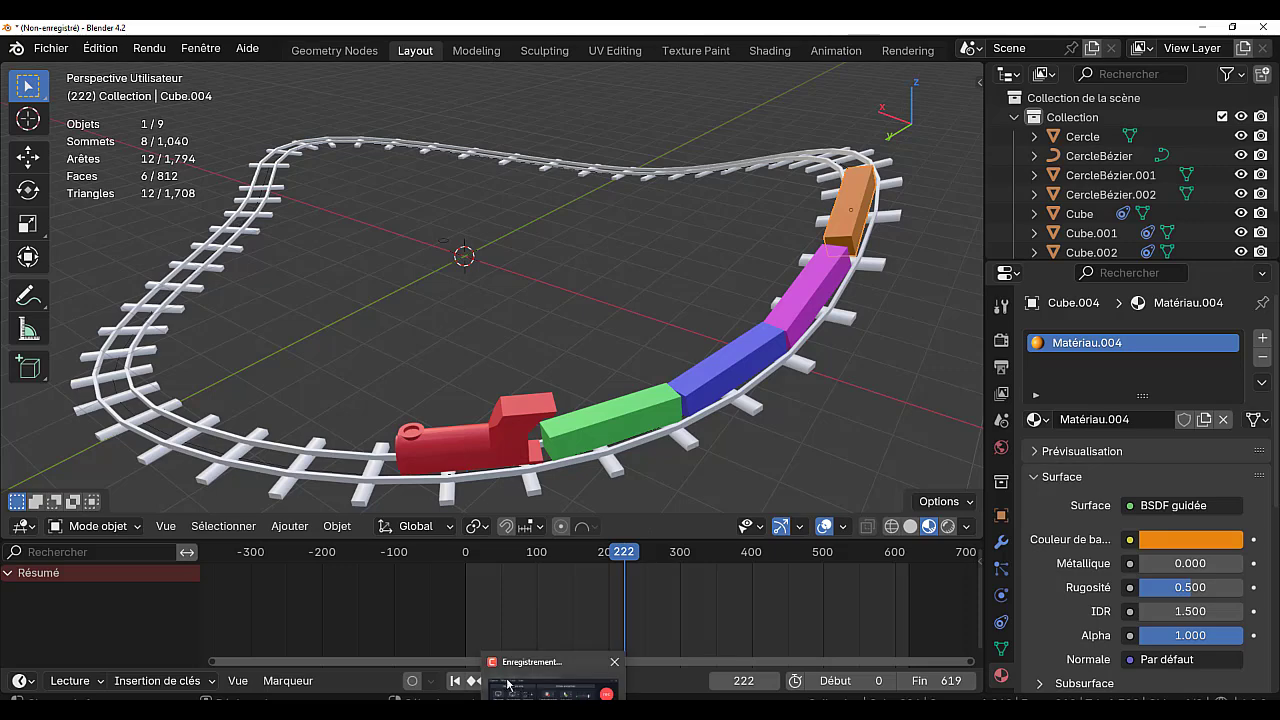
Give the rails a new material with a black base colour by lowering the colour value to 0
click(657, 438)
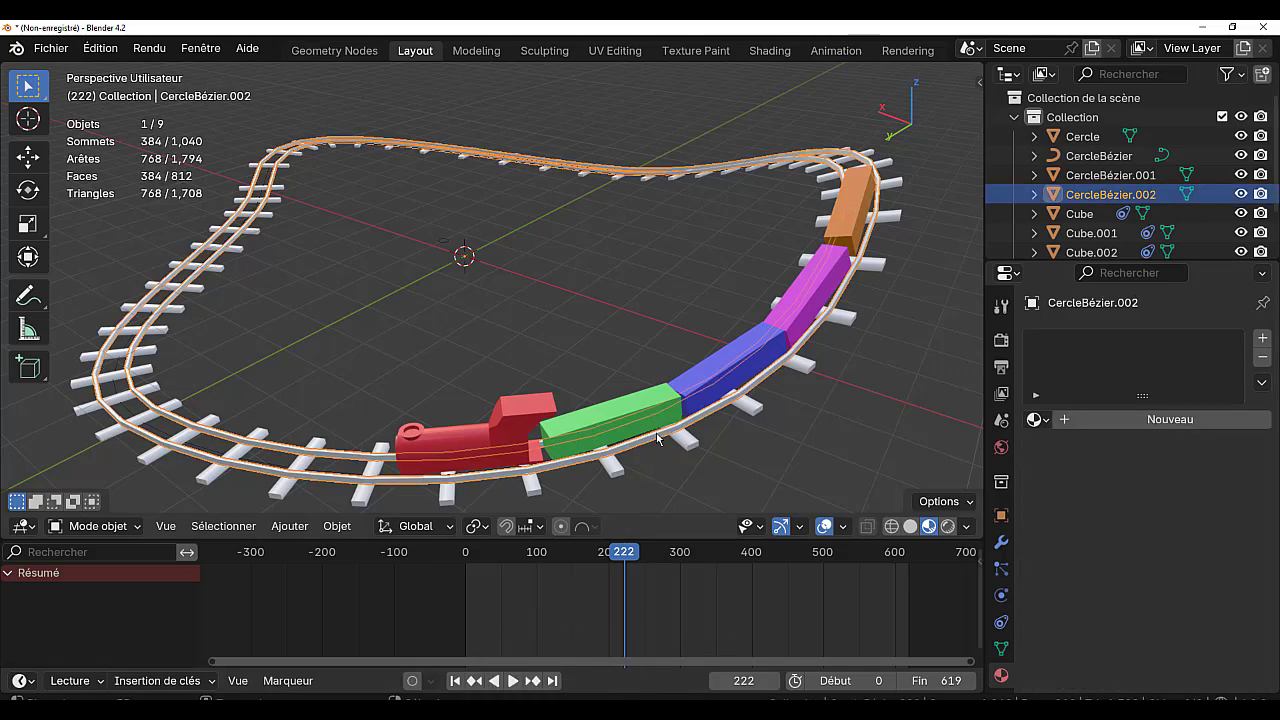
click(1228, 430)
click(1206, 542)
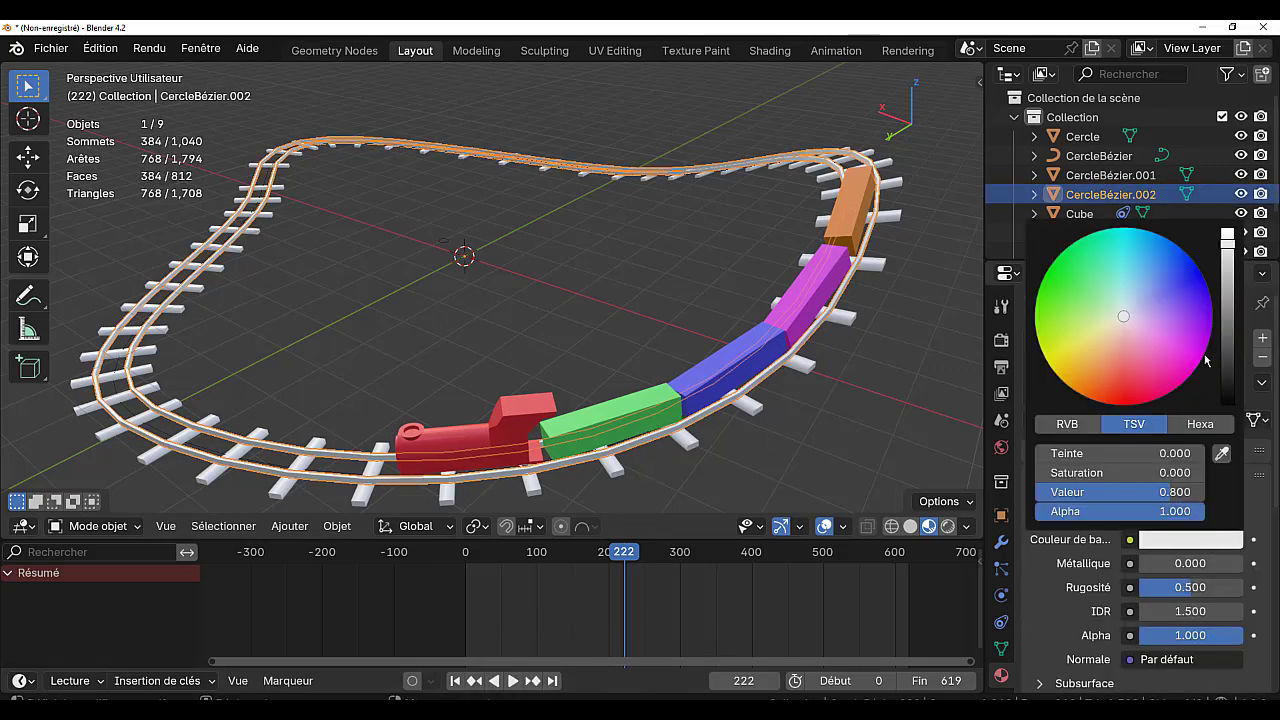
drag(1228, 240, 1228, 402)
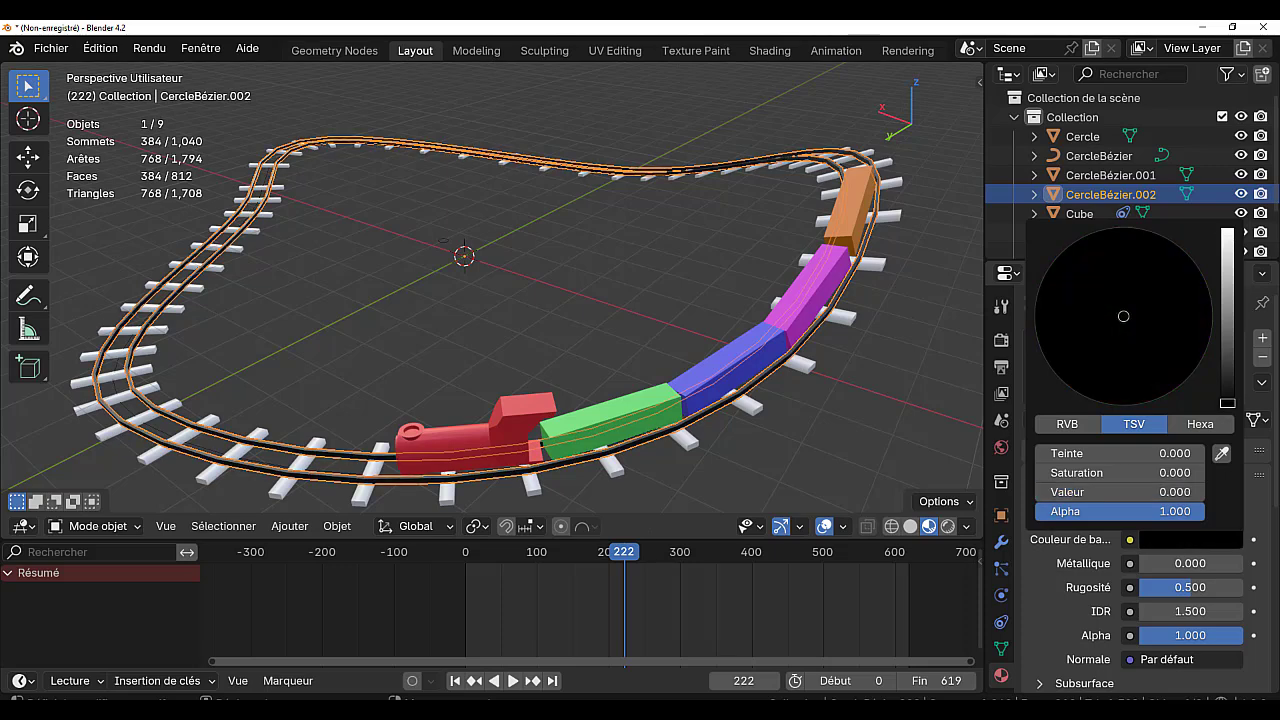
Give the sleepers a new material with a dark brown base colour, hue about 0.05, saturation 0.87 and value 0.24, and deselect them
click(797, 368)
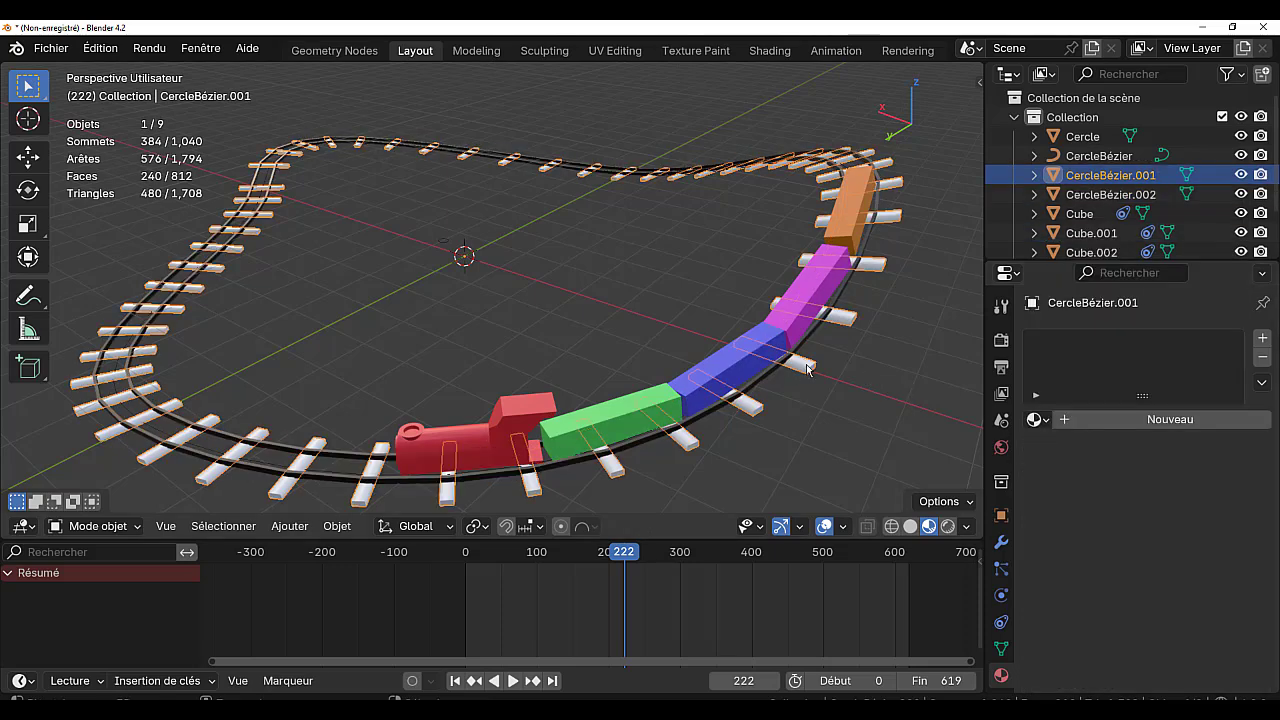
click(1161, 421)
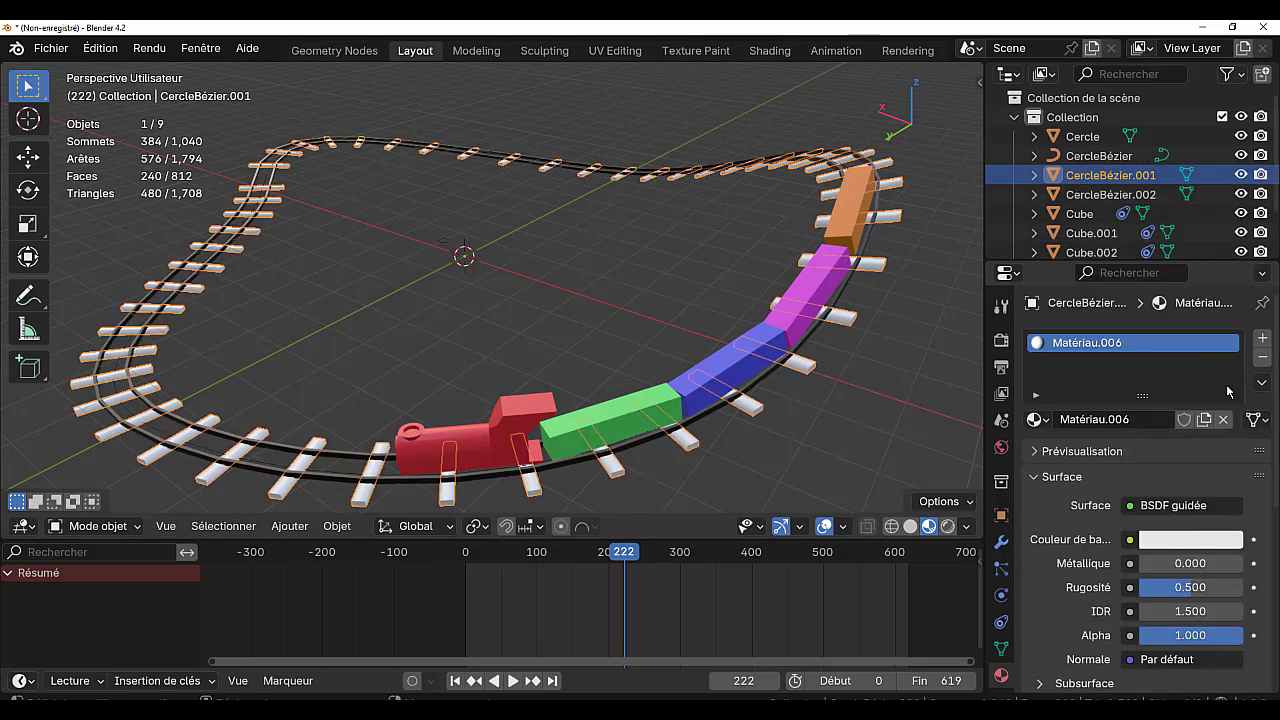
click(1208, 545)
drag(1095, 356, 1099, 367)
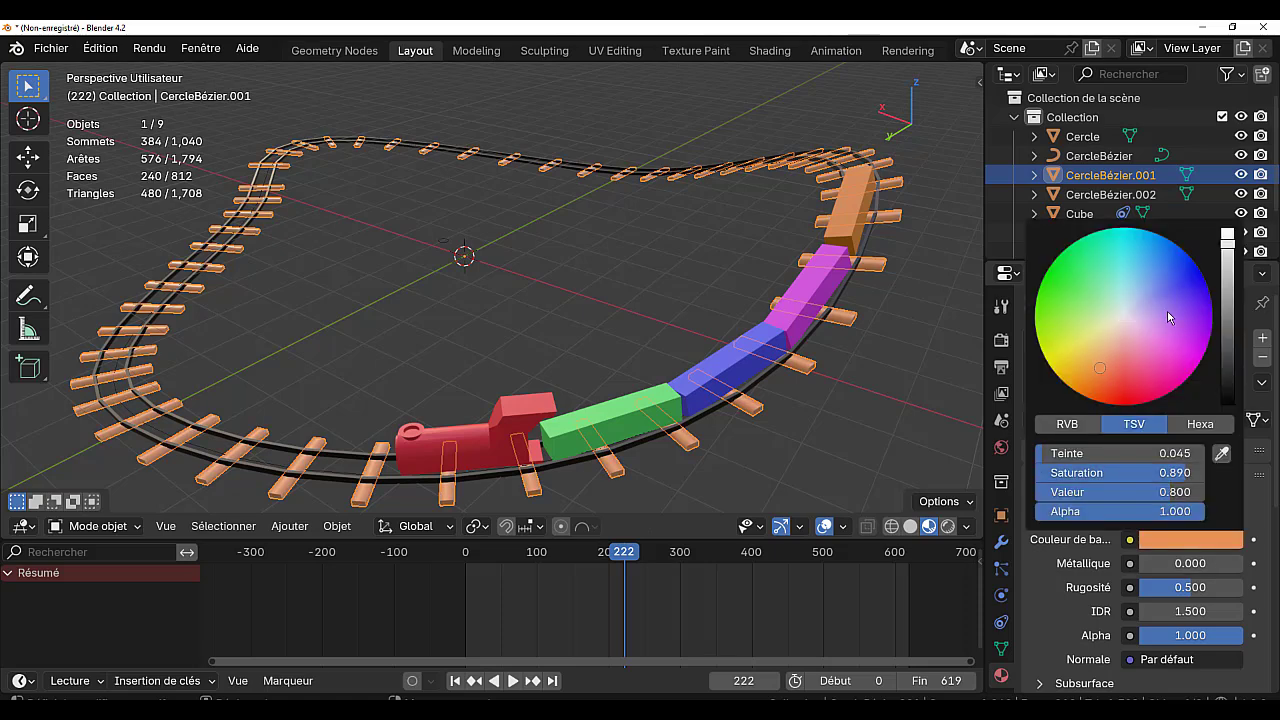
drag(1222, 260, 1227, 314)
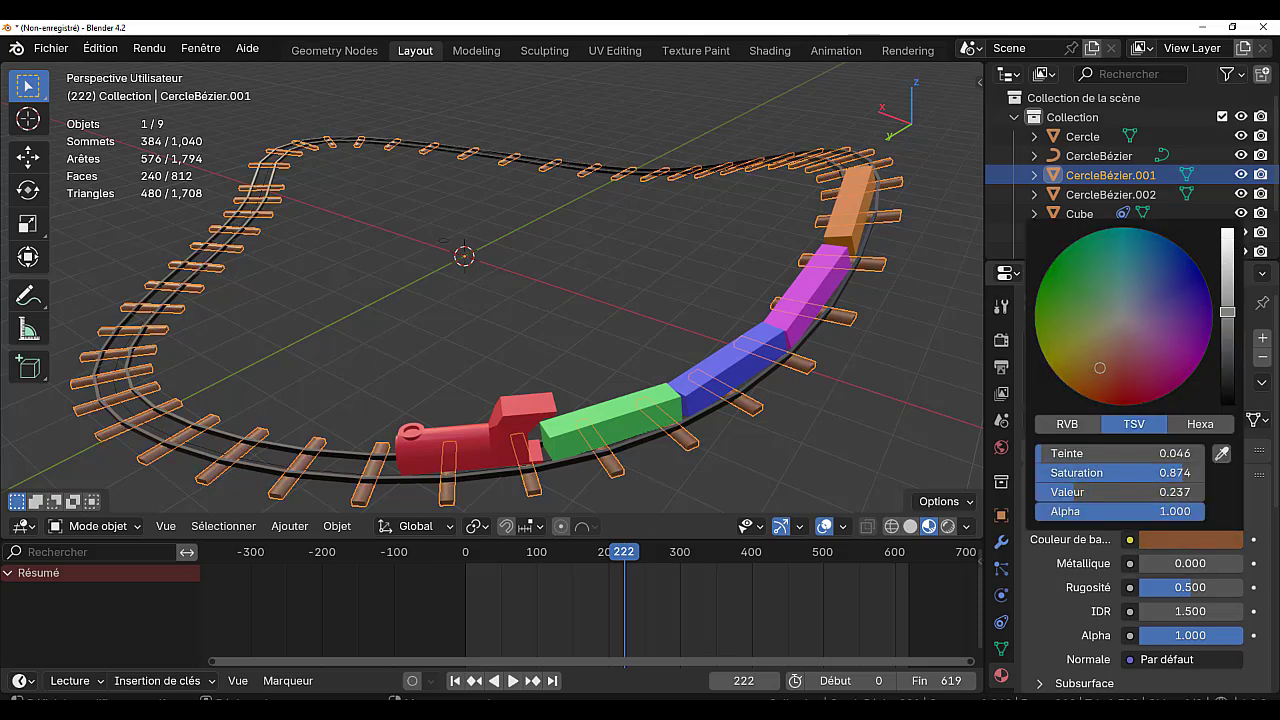
click(872, 427)
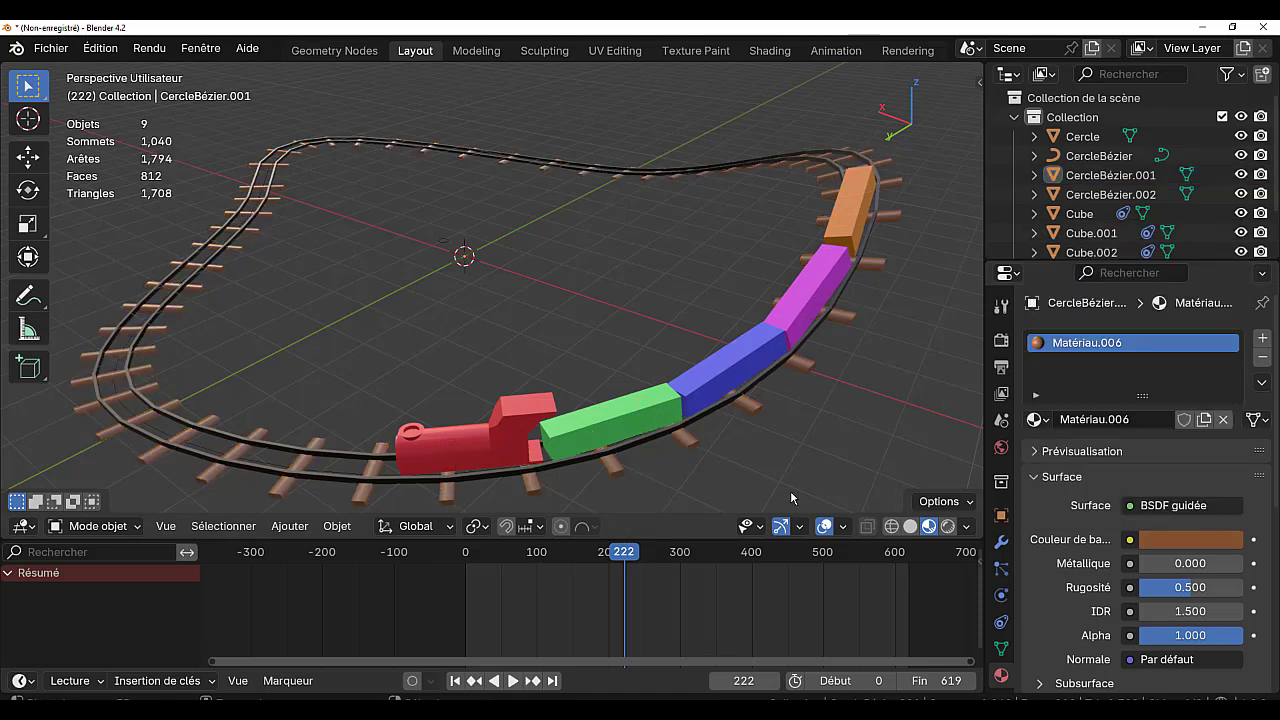
Add a plane mesh as the ground and scale it up about 11 times so it extends beyond the track
click(289, 526)
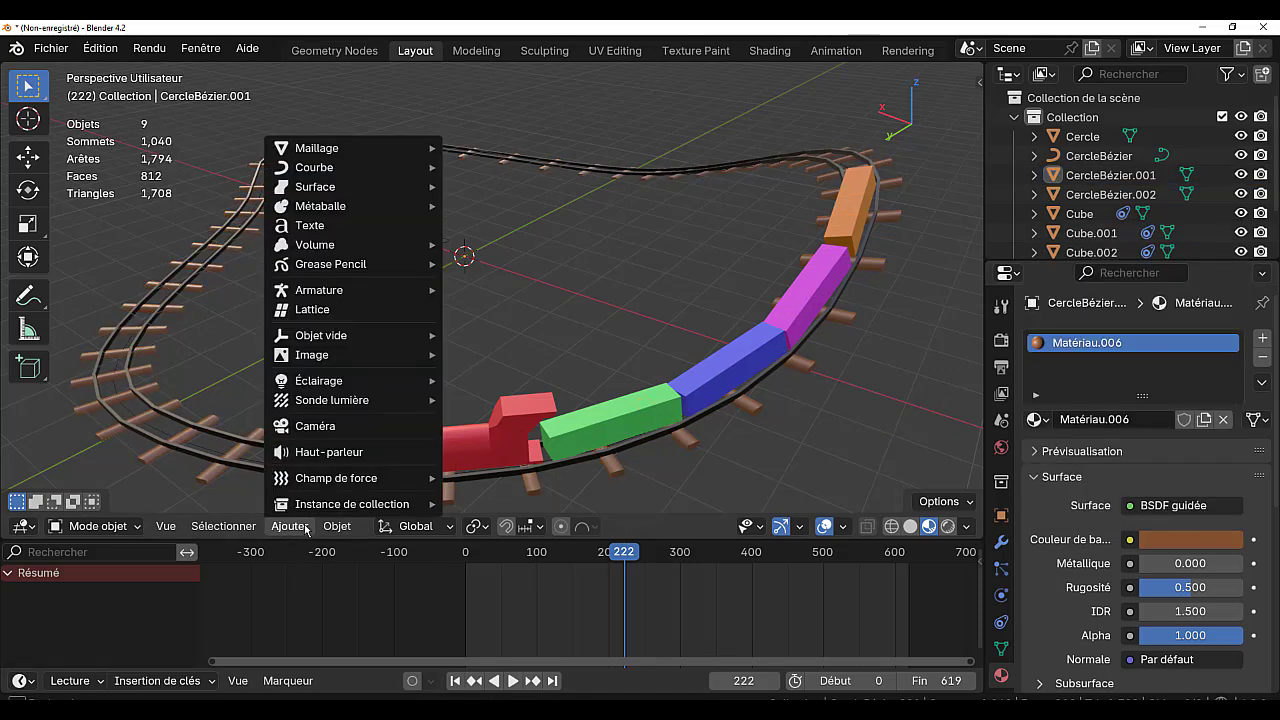
mouse_move(330, 148)
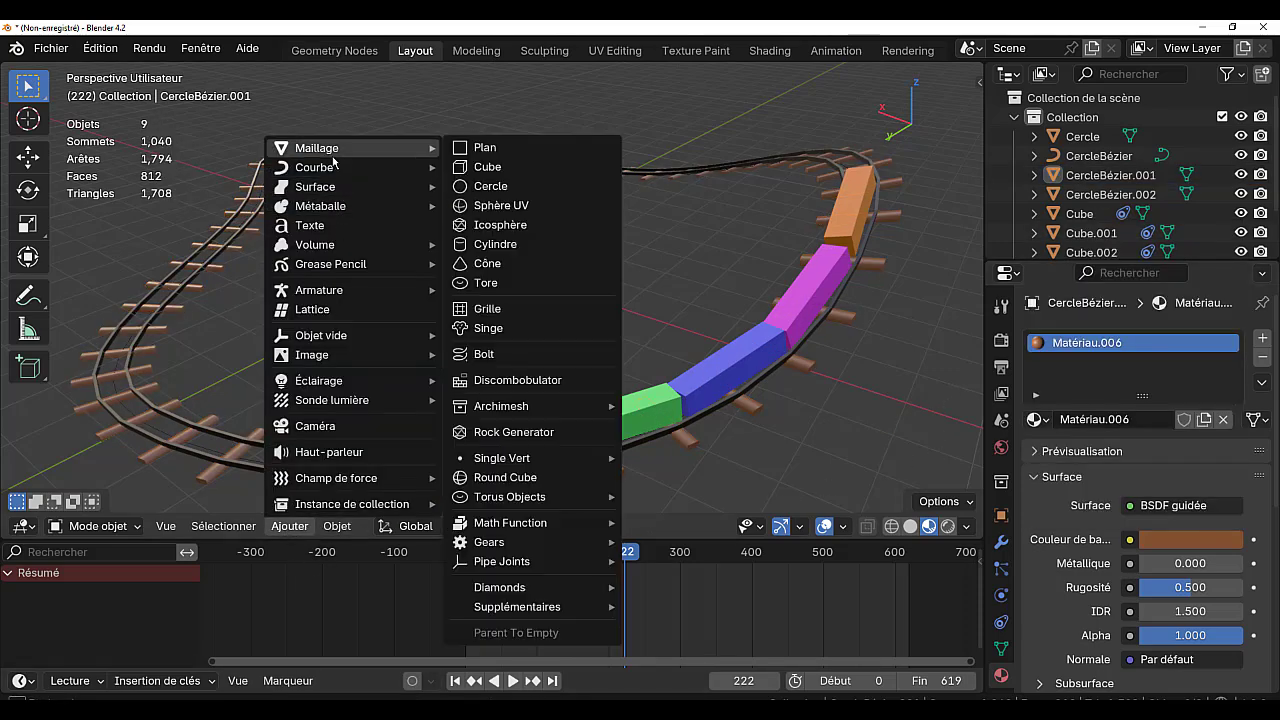
click(482, 149)
key(s)
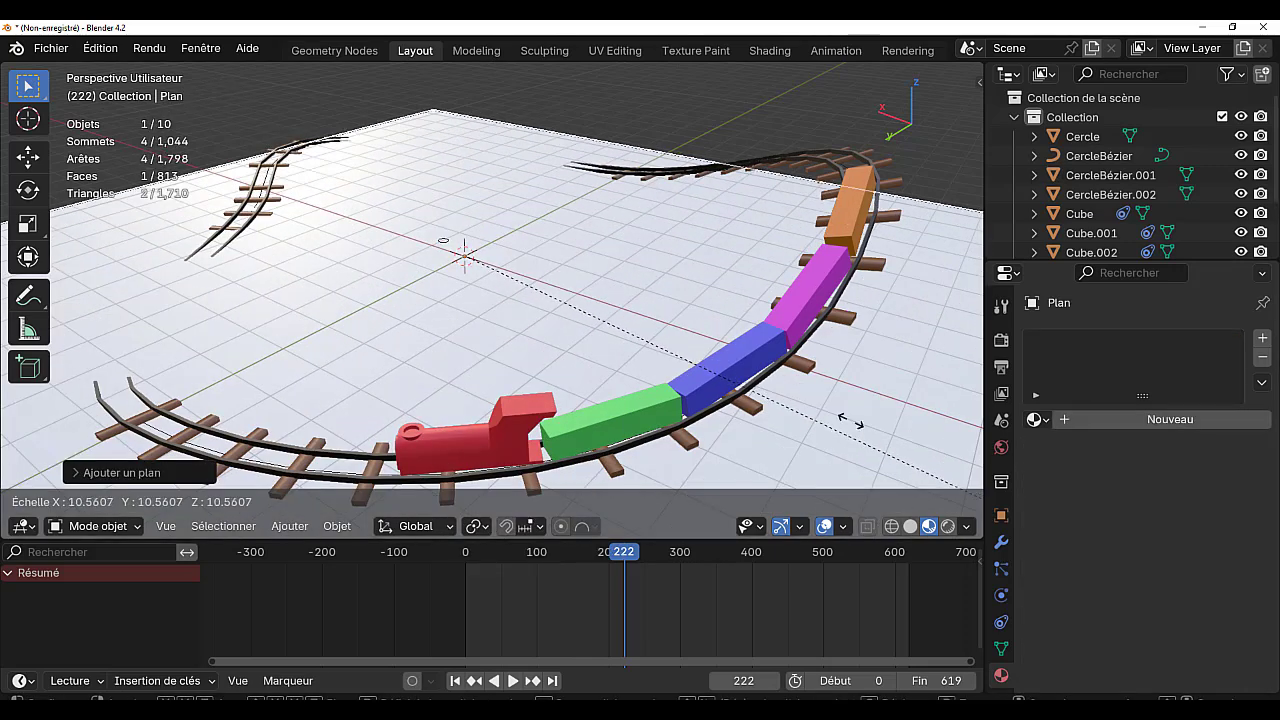
key(Return)
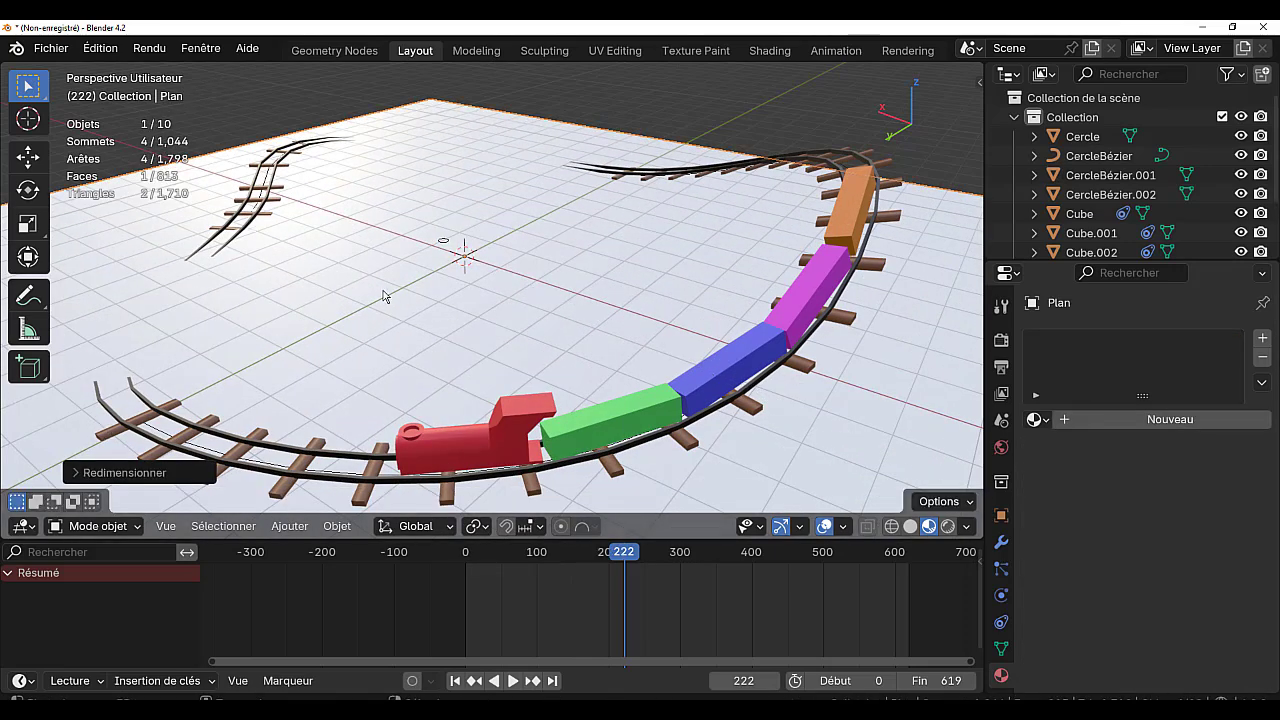
Move the ground plane down along the Z axis by about 0.37 m so it lies below the track
key(g)
key(z)
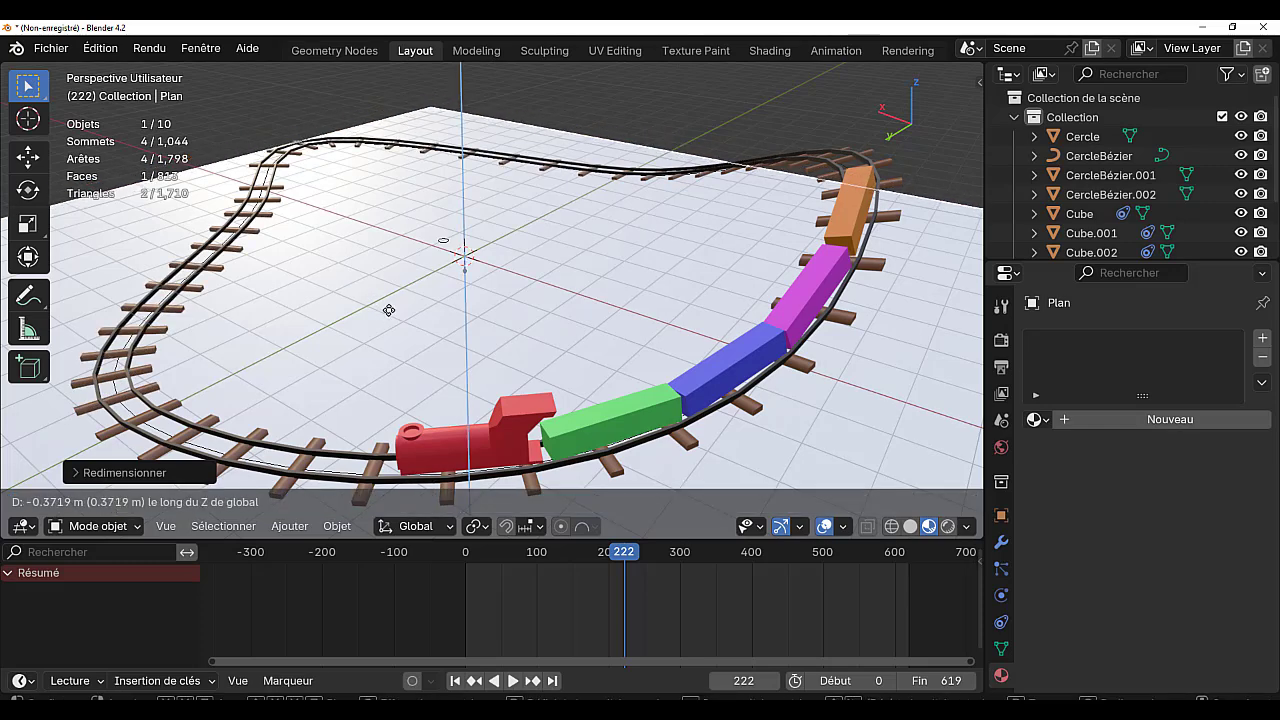
click(389, 310)
Give the ground plane a new material with a dark green base colour
middle_drag(381, 334, 538, 457)
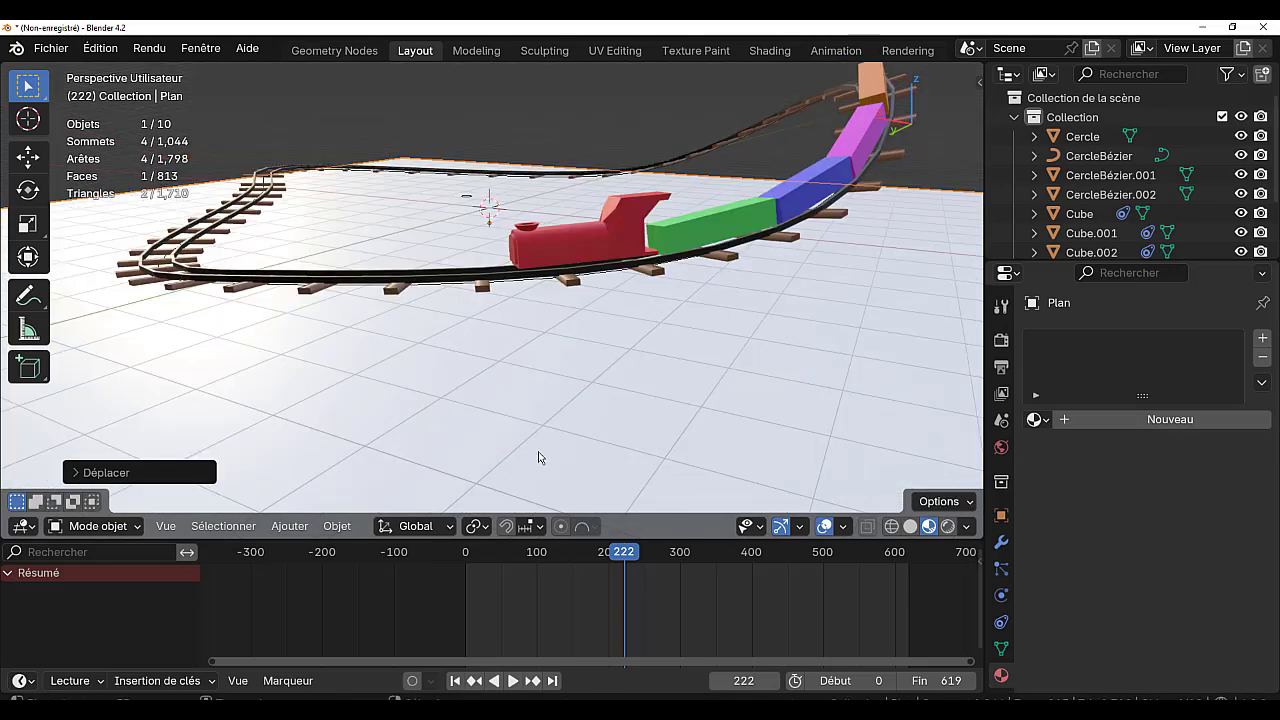
click(1172, 421)
click(1166, 541)
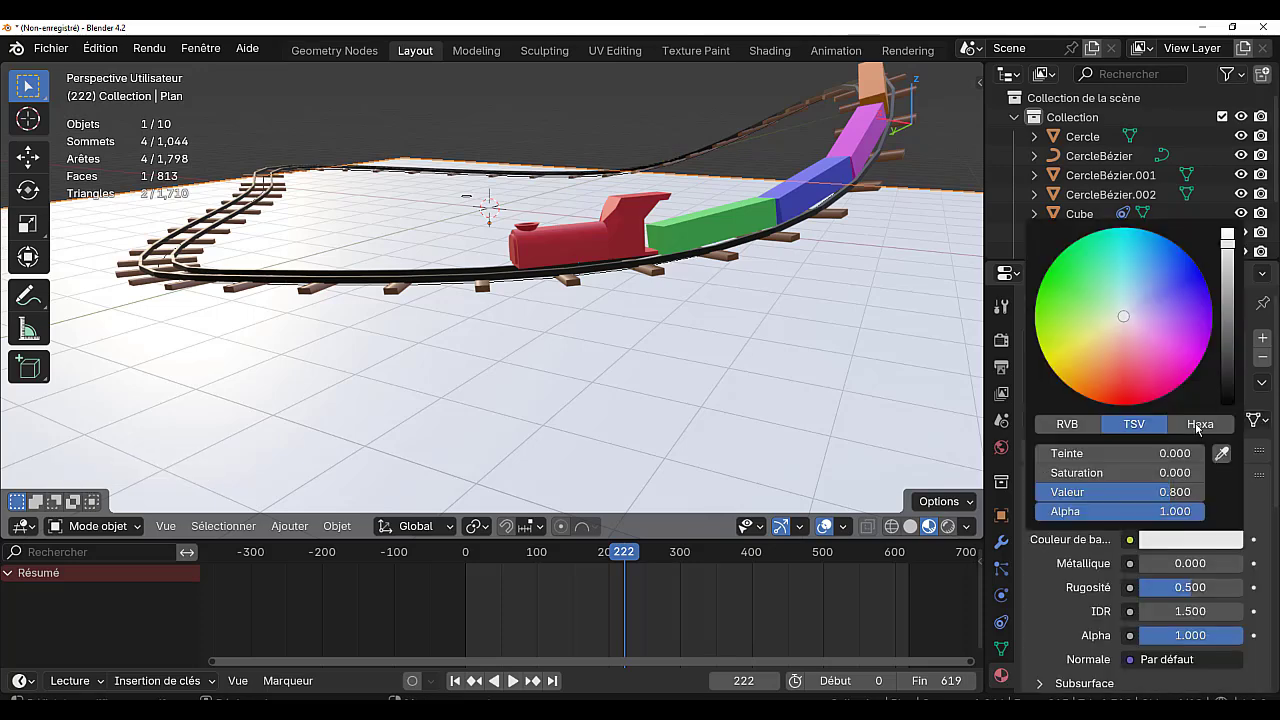
click(1096, 288)
scroll(1096, 288, down, 14)
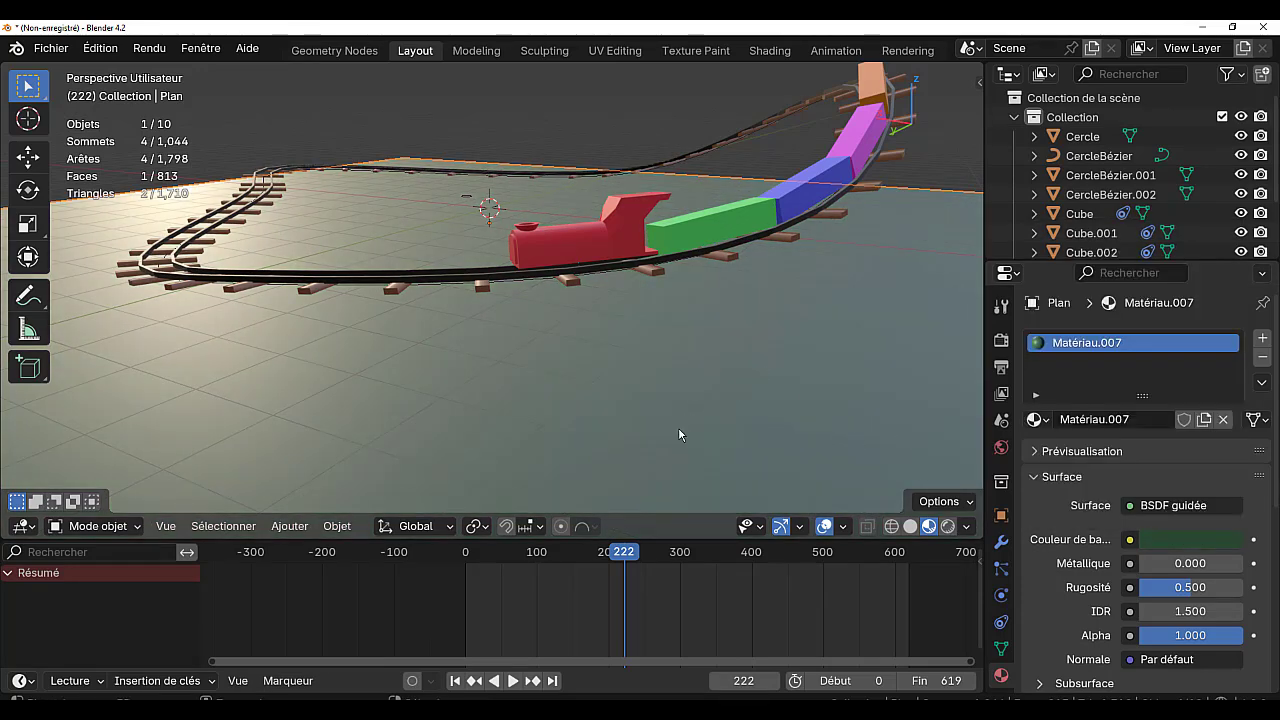
Scale the ground plane up further so it leaves a wider margin around the whole track
scroll(679, 434, down, 4)
scroll(636, 450, down, 3)
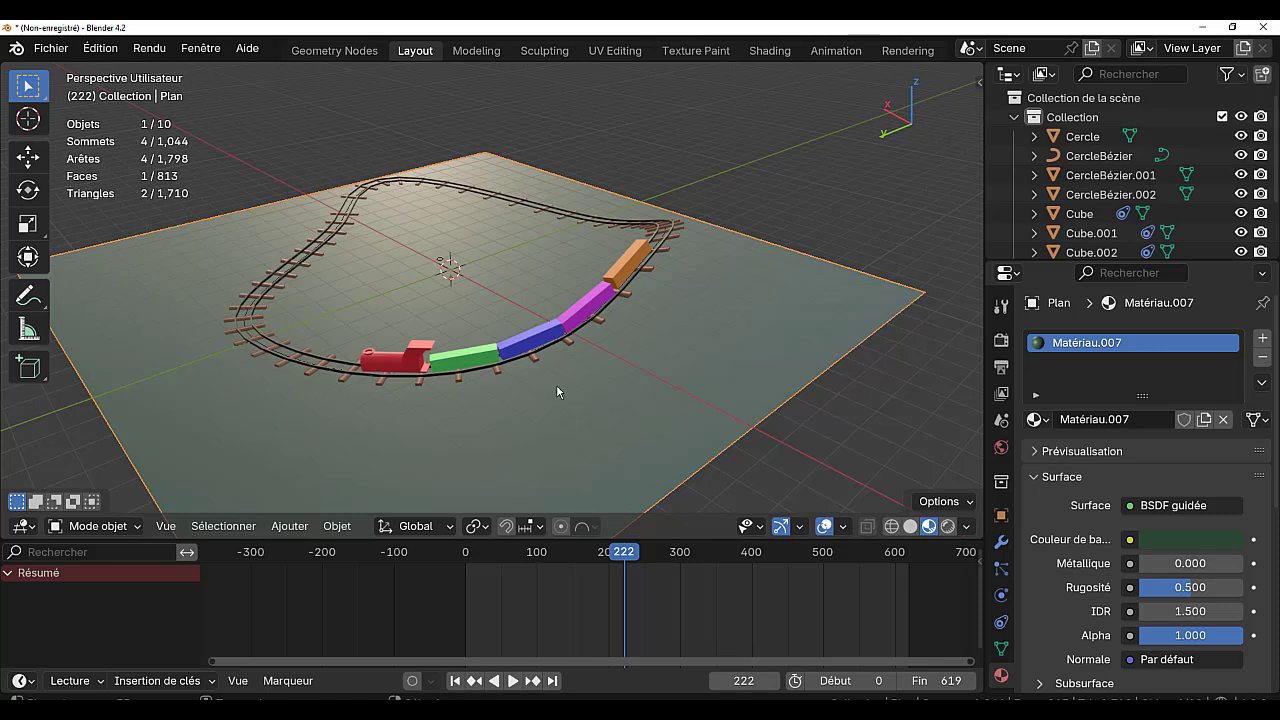
middle_drag(557, 391, 677, 395)
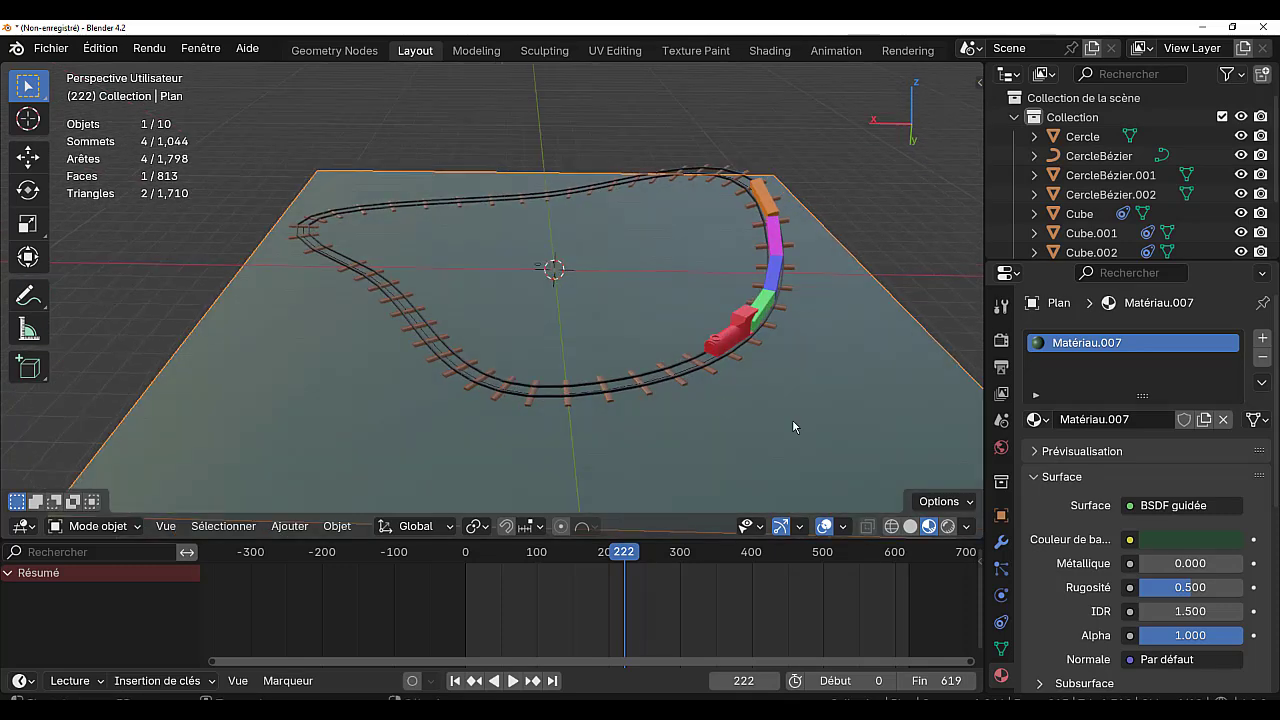
key(s)
click(681, 346)
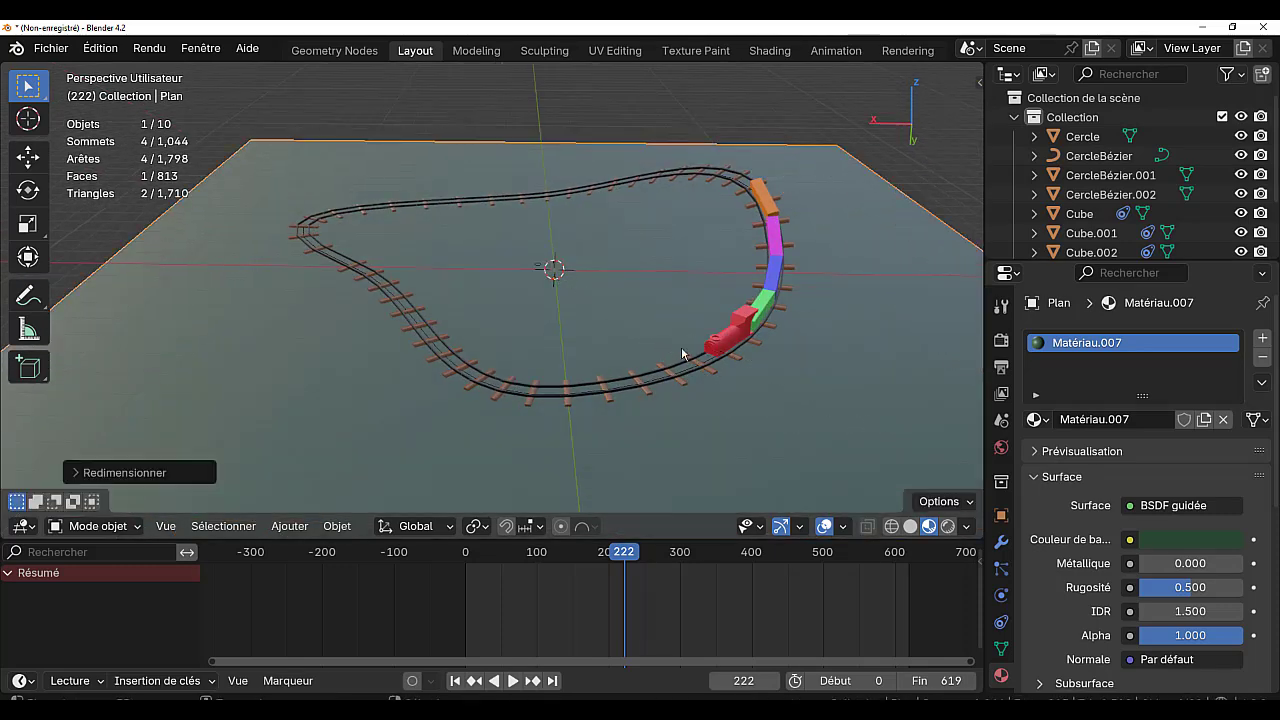
Switch the viewport to solid shading and replace the scene's forest.exr world with a new world
middle_drag(629, 210, 630, 204)
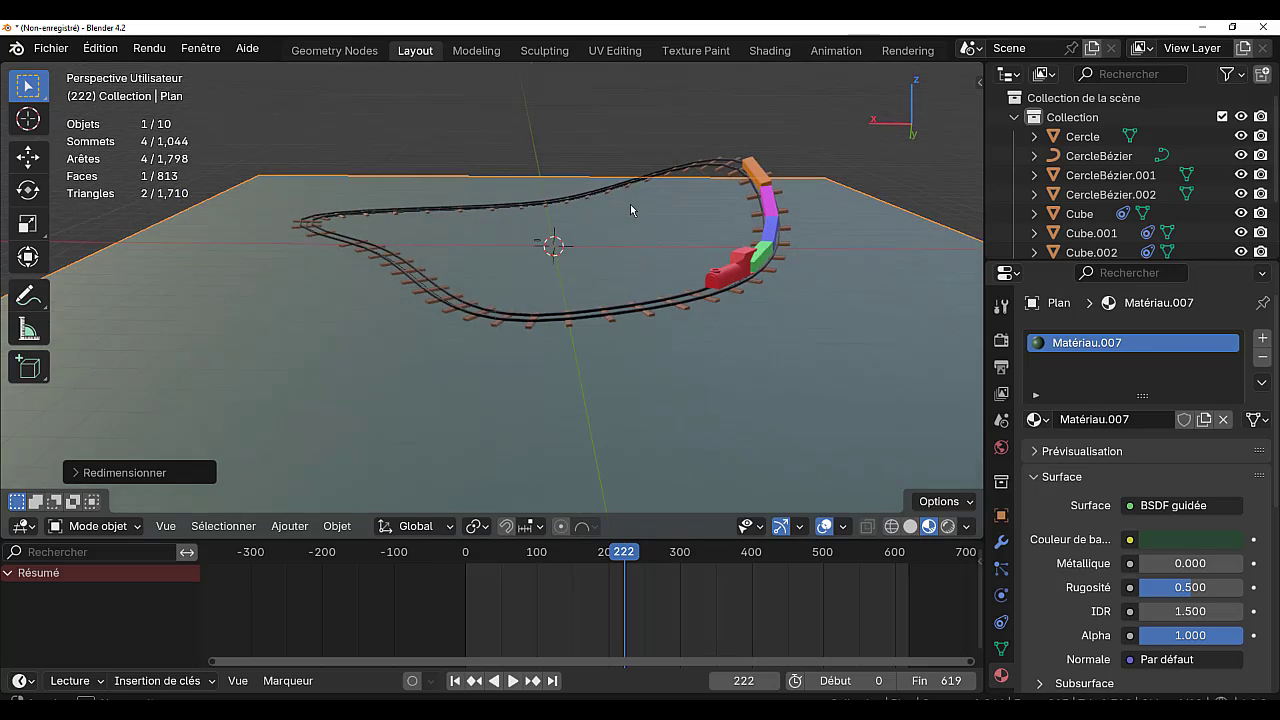
click(1001, 448)
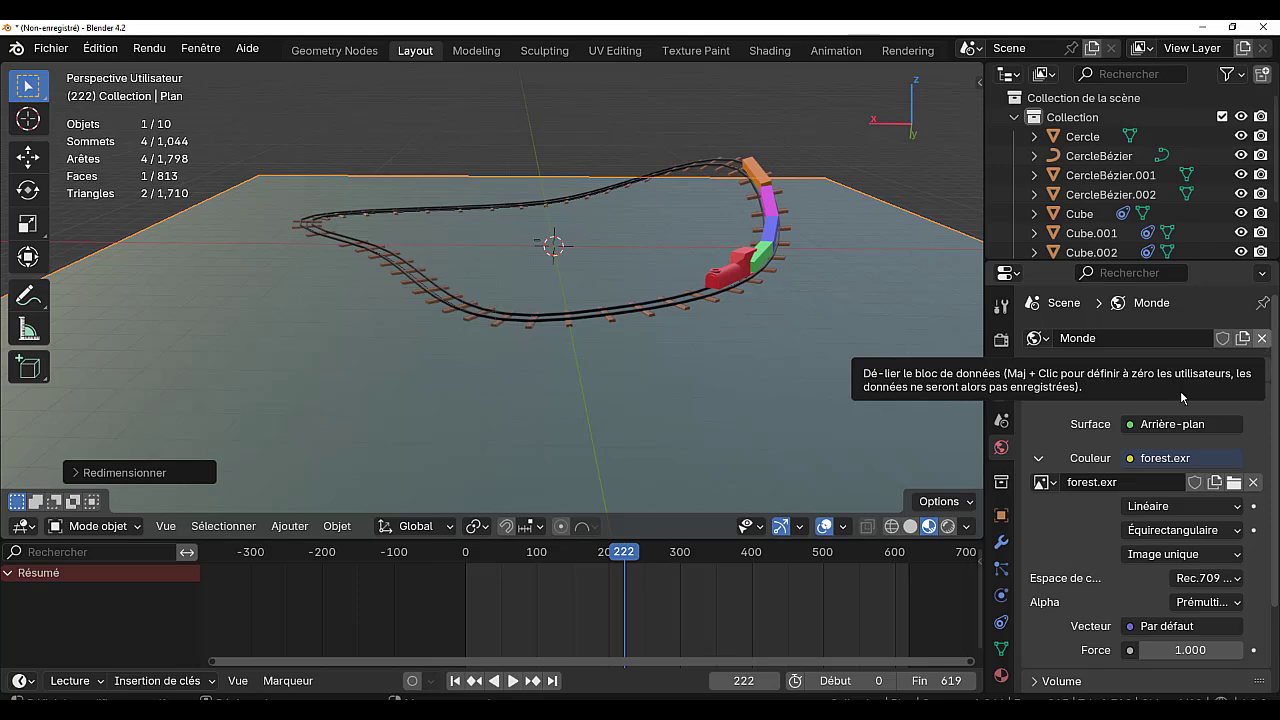
click(910, 526)
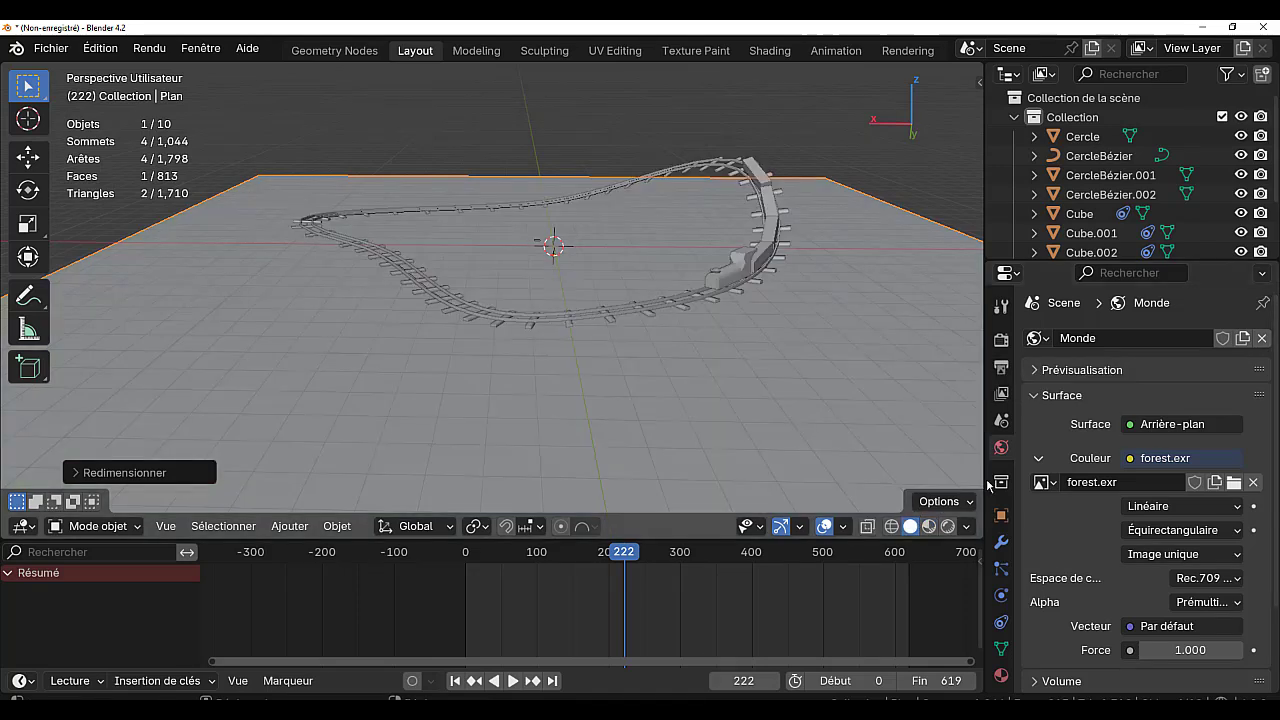
click(1263, 338)
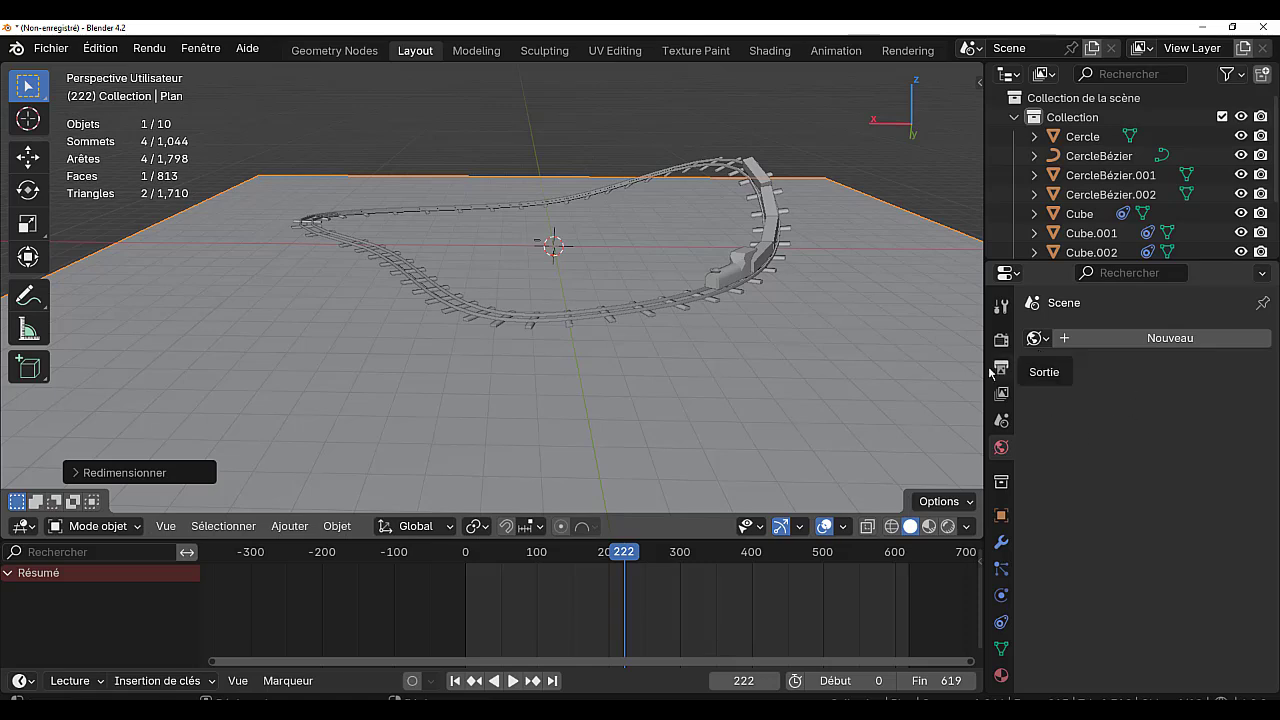
click(1162, 340)
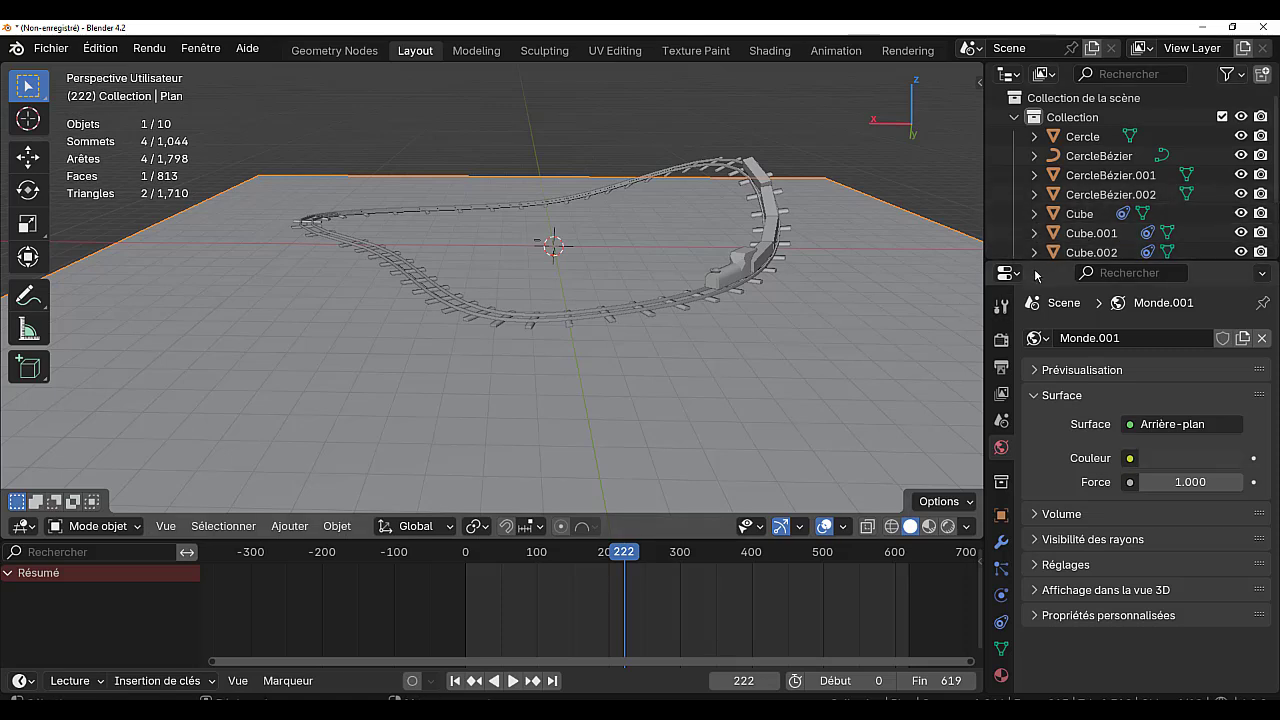
Set the render engine to EEVEE and return to the world settings
click(1001, 307)
click(1002, 339)
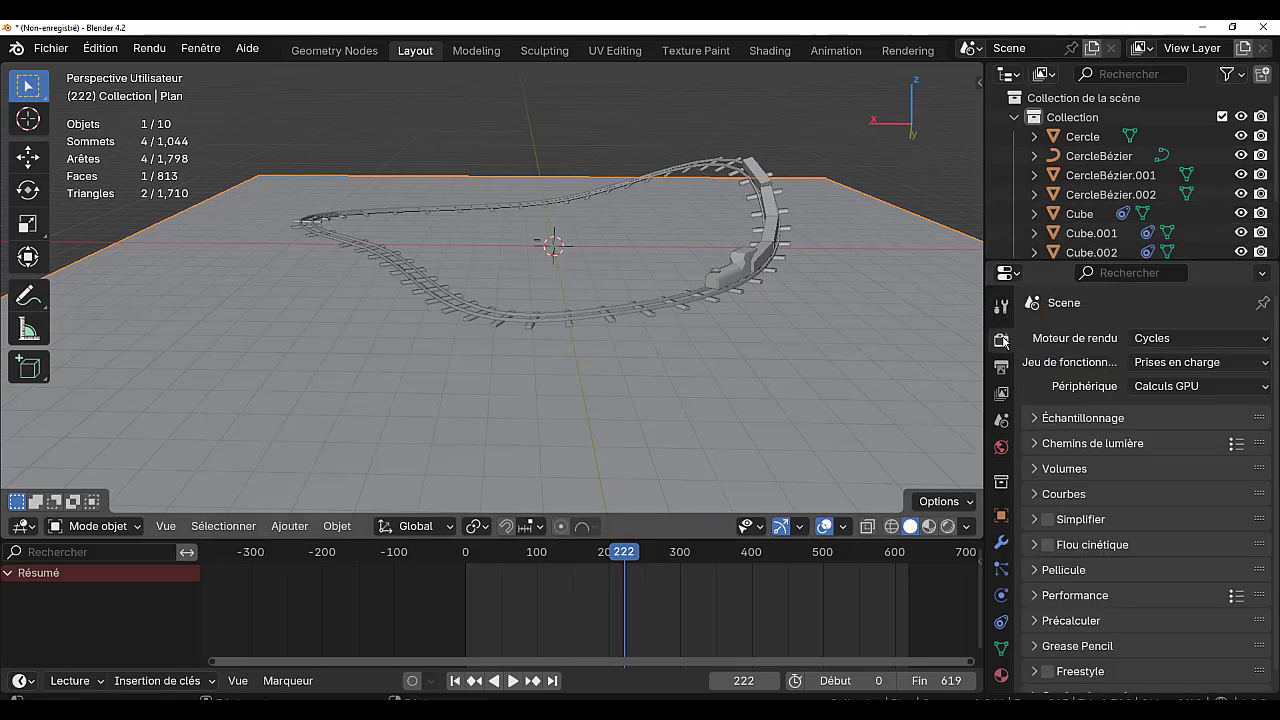
click(1190, 338)
click(1195, 362)
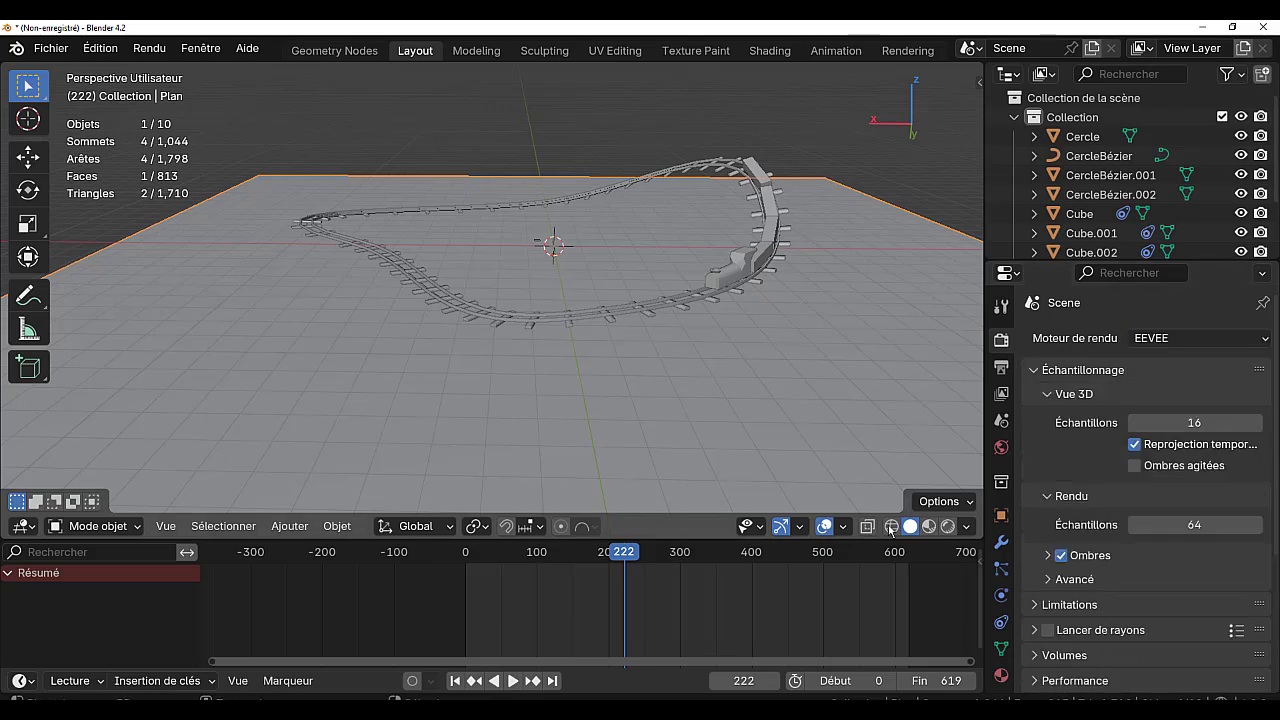
click(1001, 449)
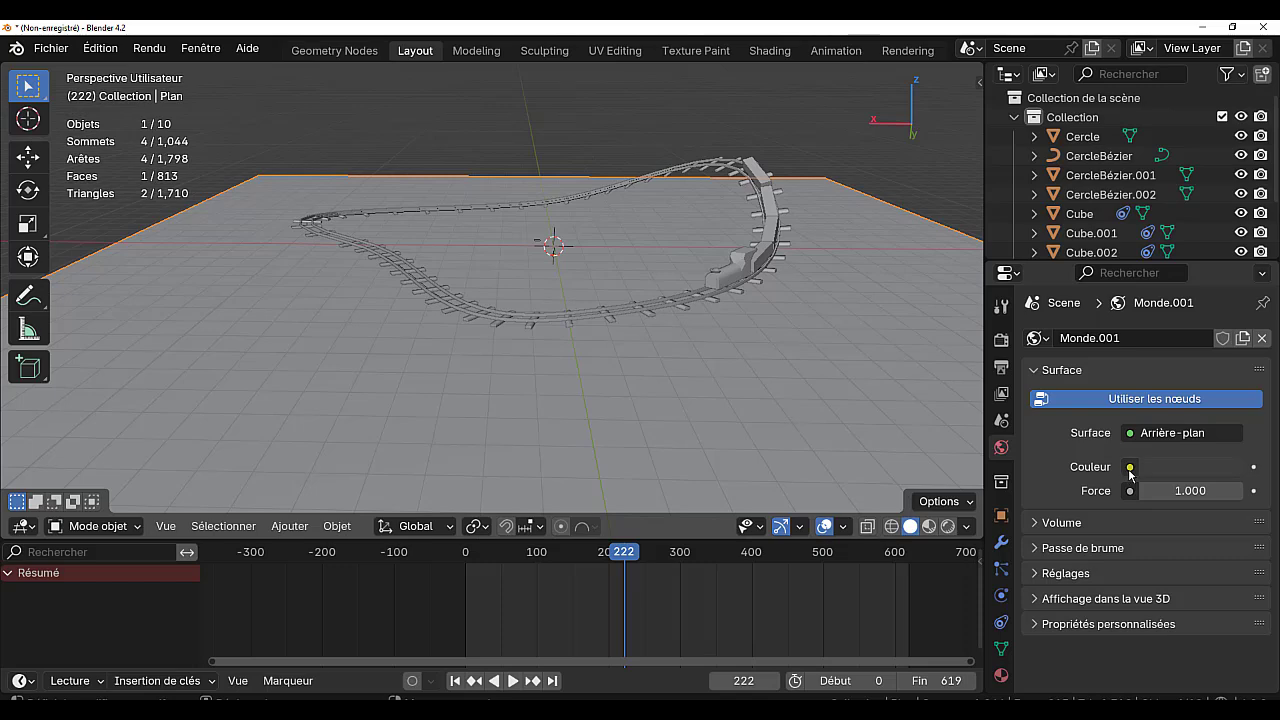
Use a Nishita sky texture as the world background colour and switch the viewport to rendered shading
click(1129, 468)
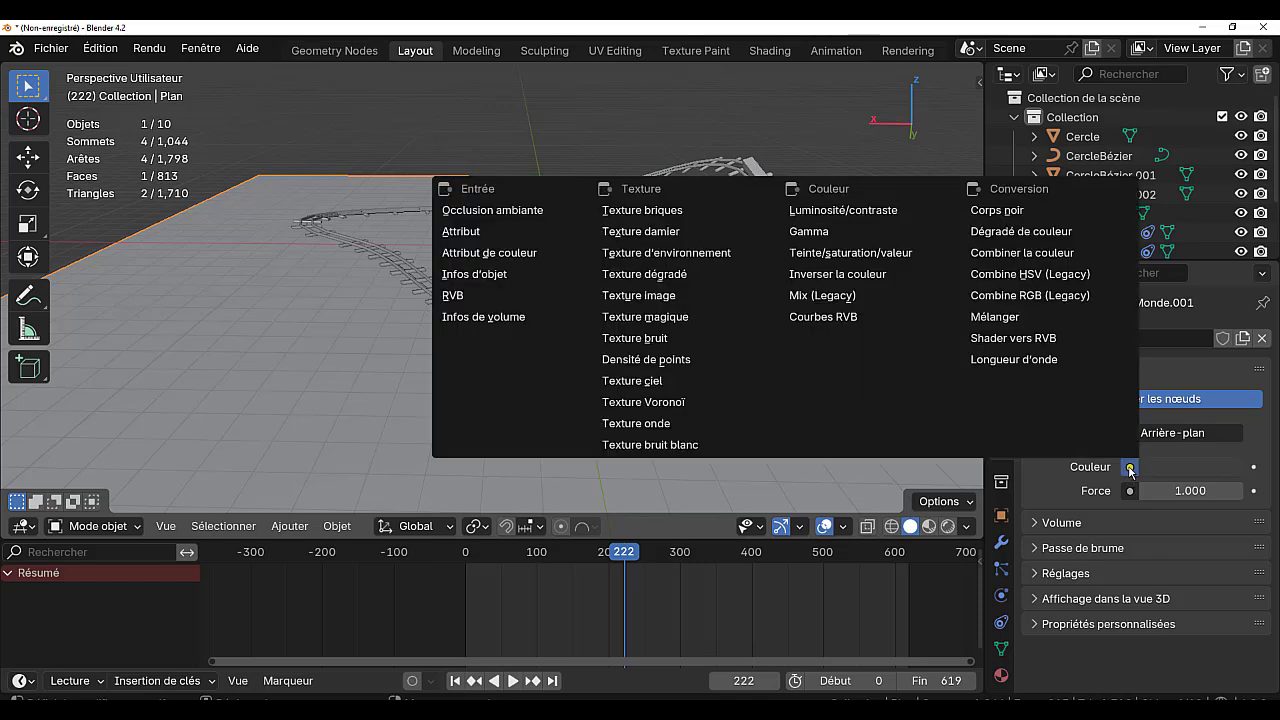
click(632, 381)
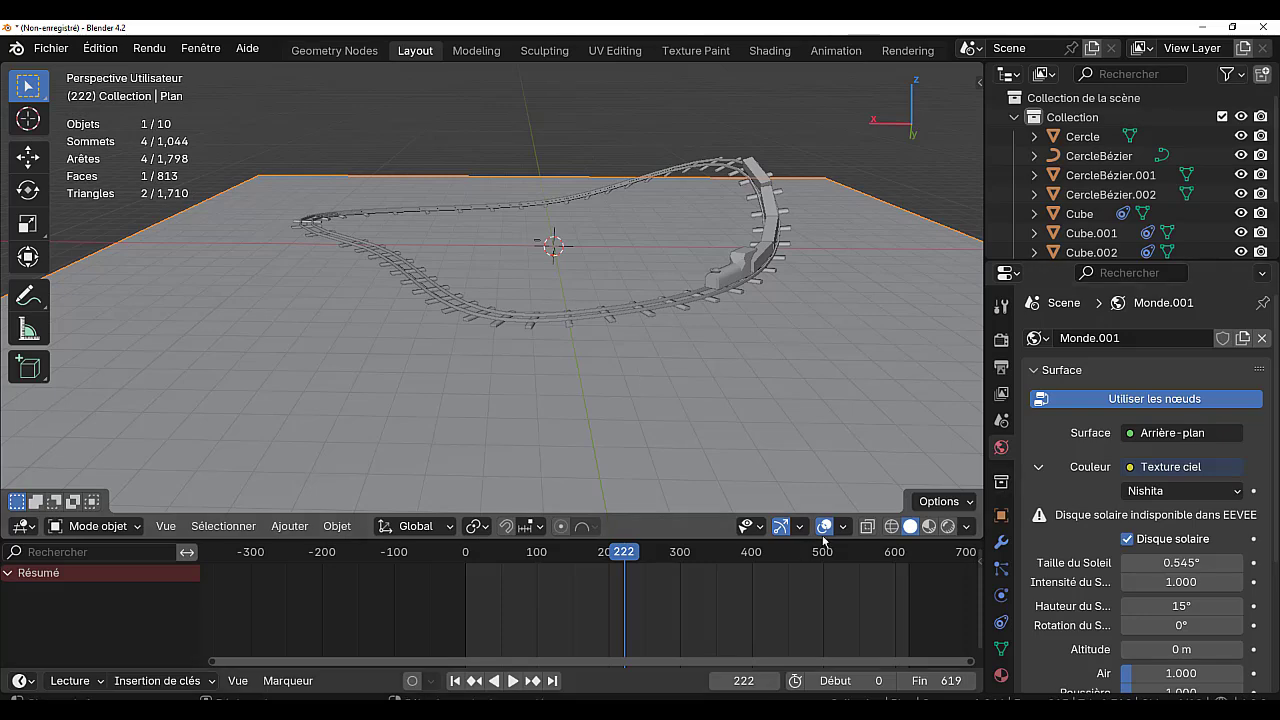
click(948, 527)
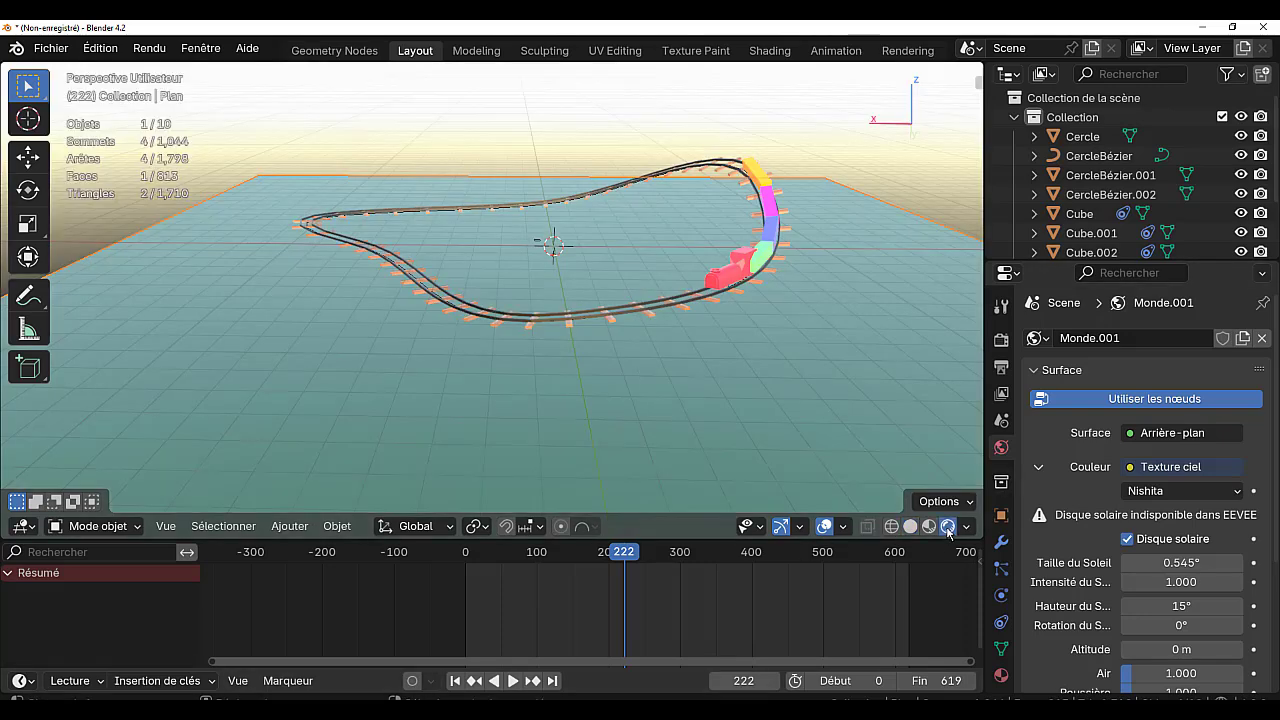
middle_drag(831, 383, 829, 425)
Set the sky texture's dust and ozone to 0 and its air density to 0.699
scroll(1072, 609, down, 5)
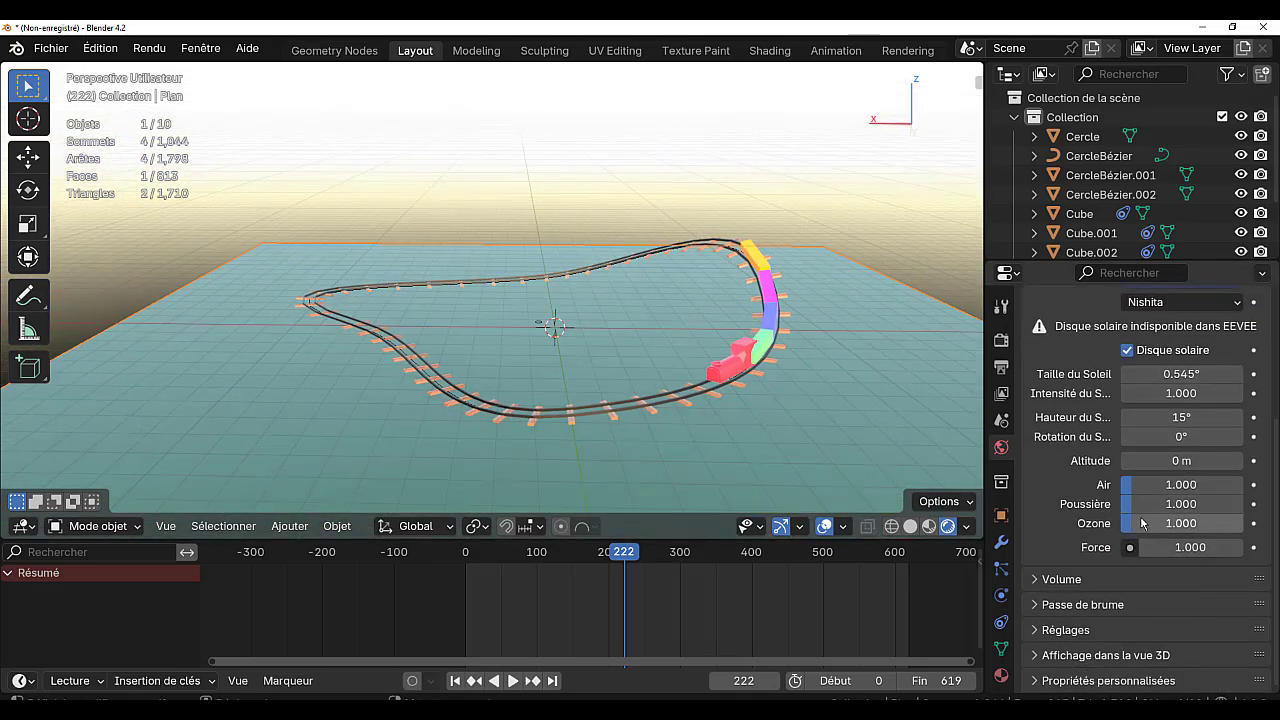
drag(1133, 529, 1117, 507)
drag(1132, 488, 1117, 488)
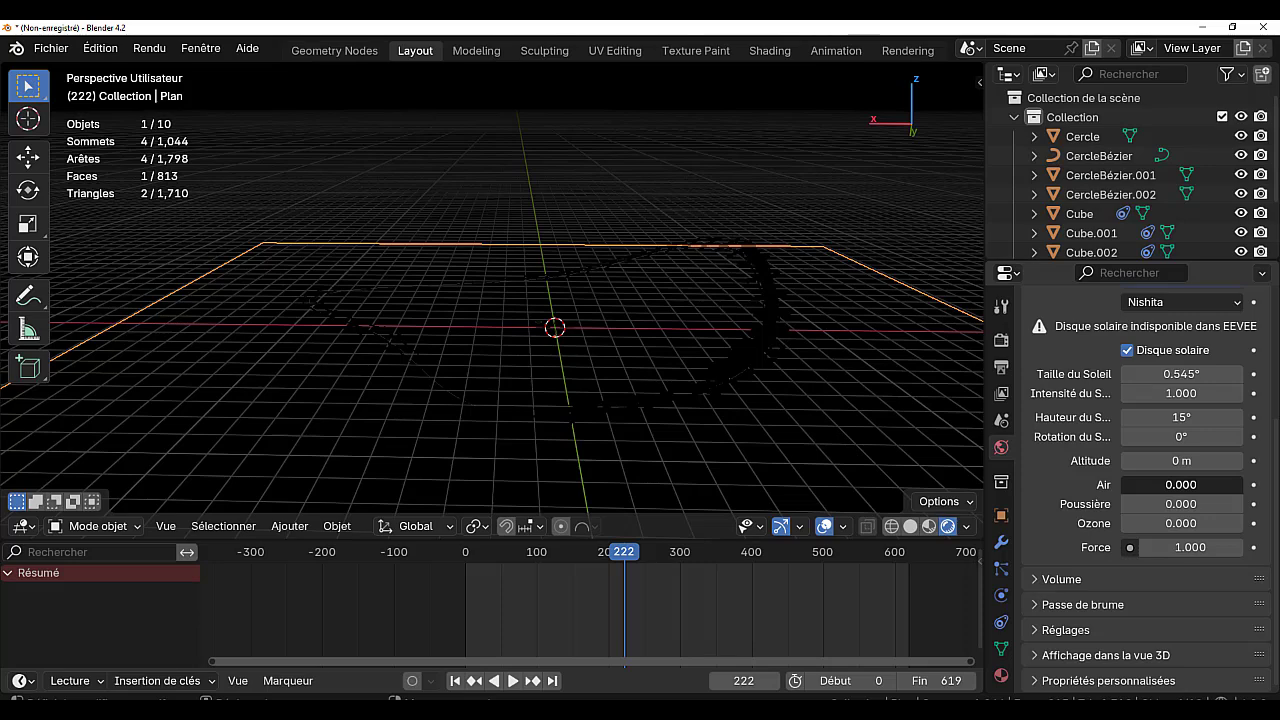
drag(1195, 486, 1131, 489)
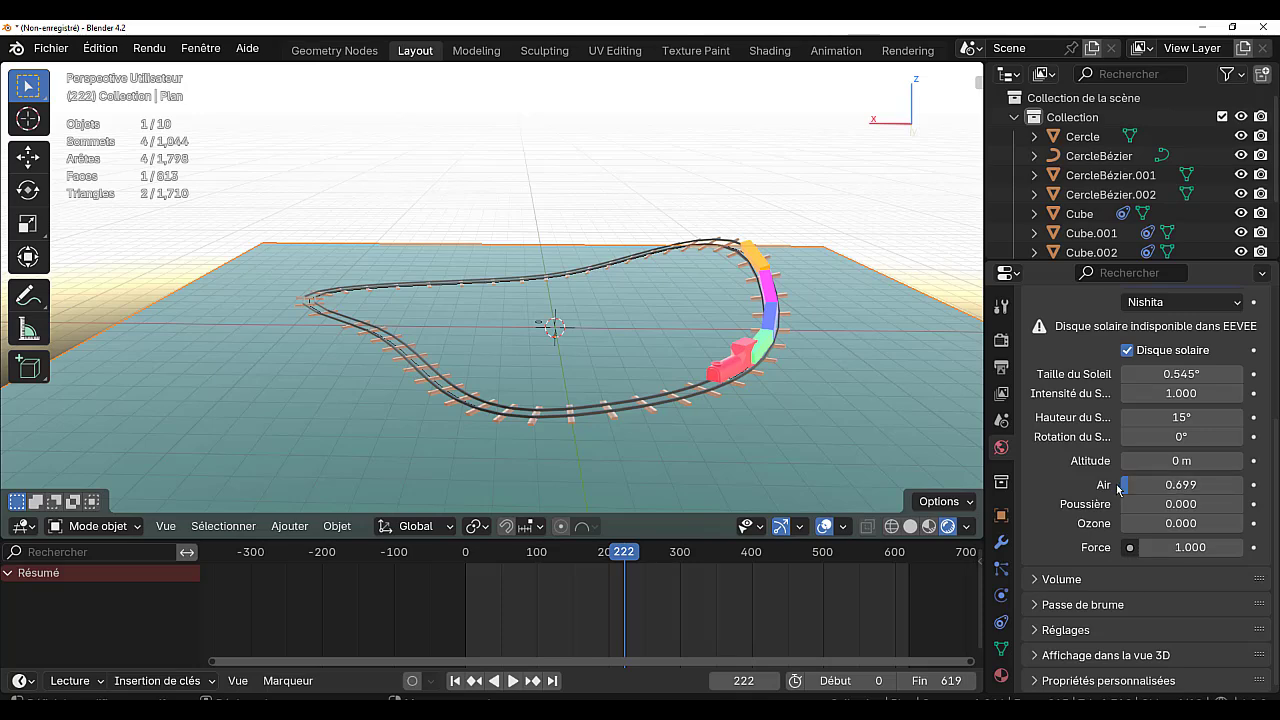
middle_drag(874, 427, 880, 413)
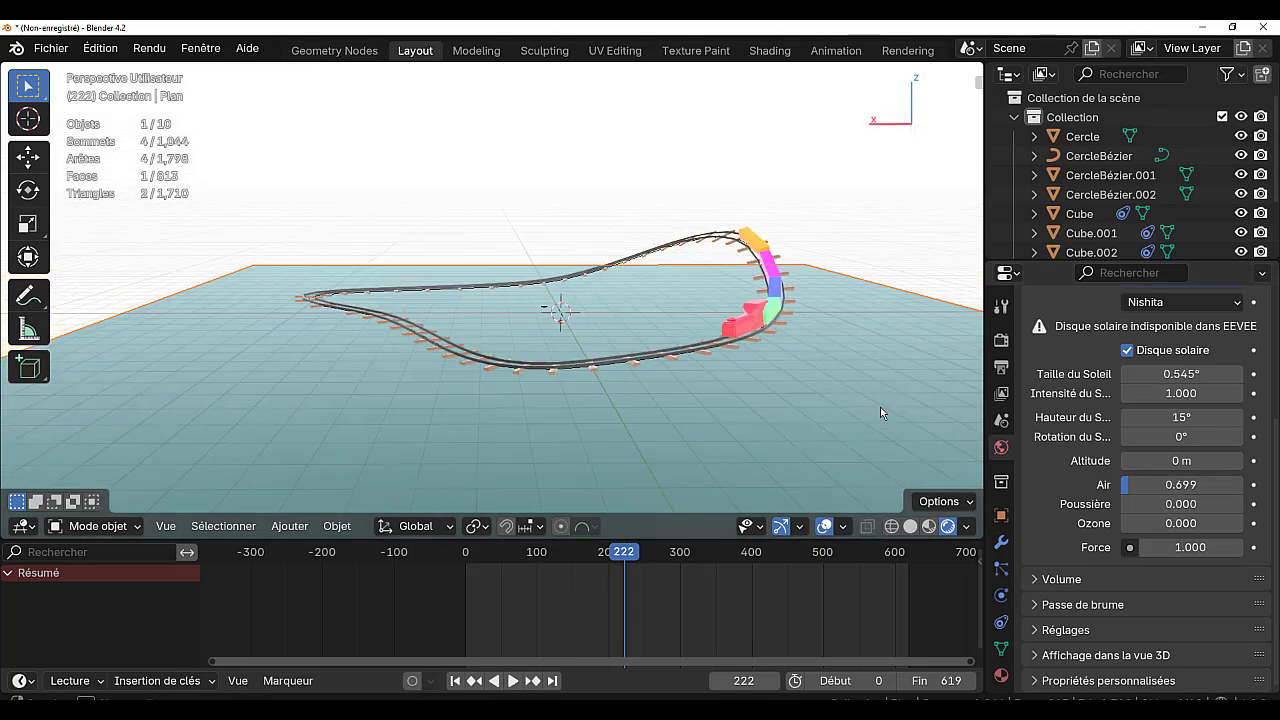
Try world background strengths of 0.05, 0.5 and 0.2
click(1188, 547)
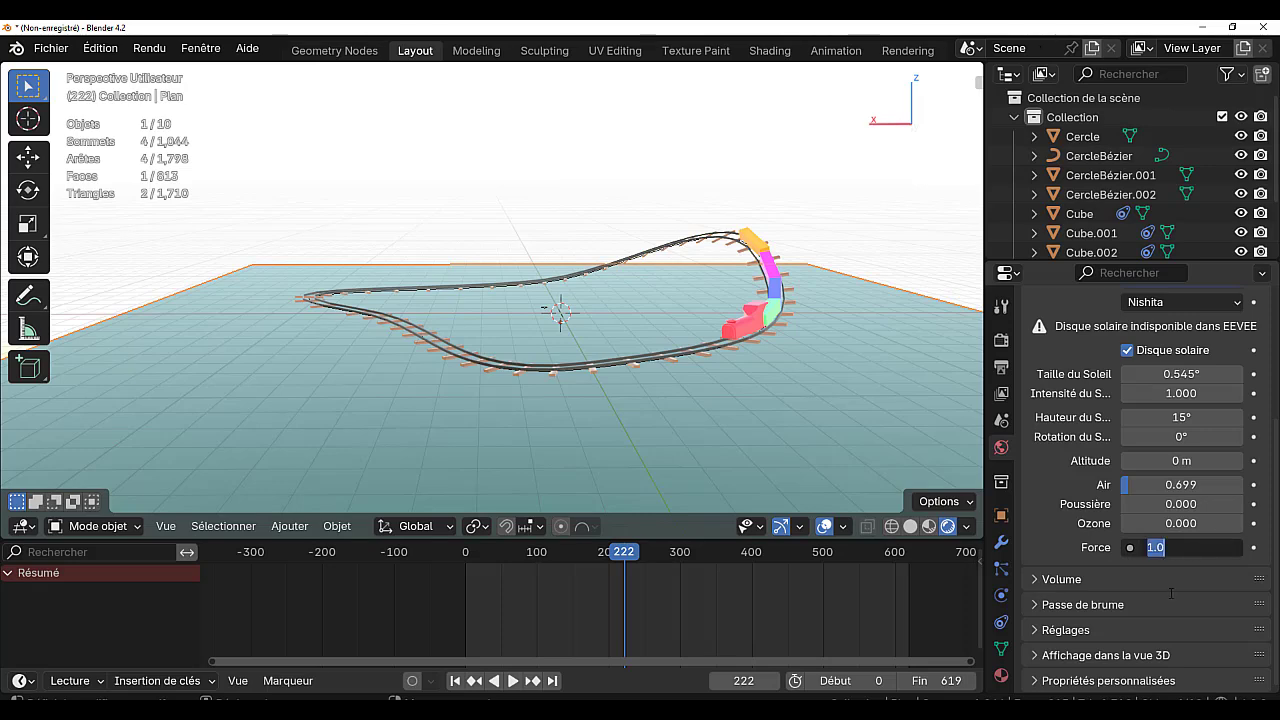
text(0.05)
key(Return)
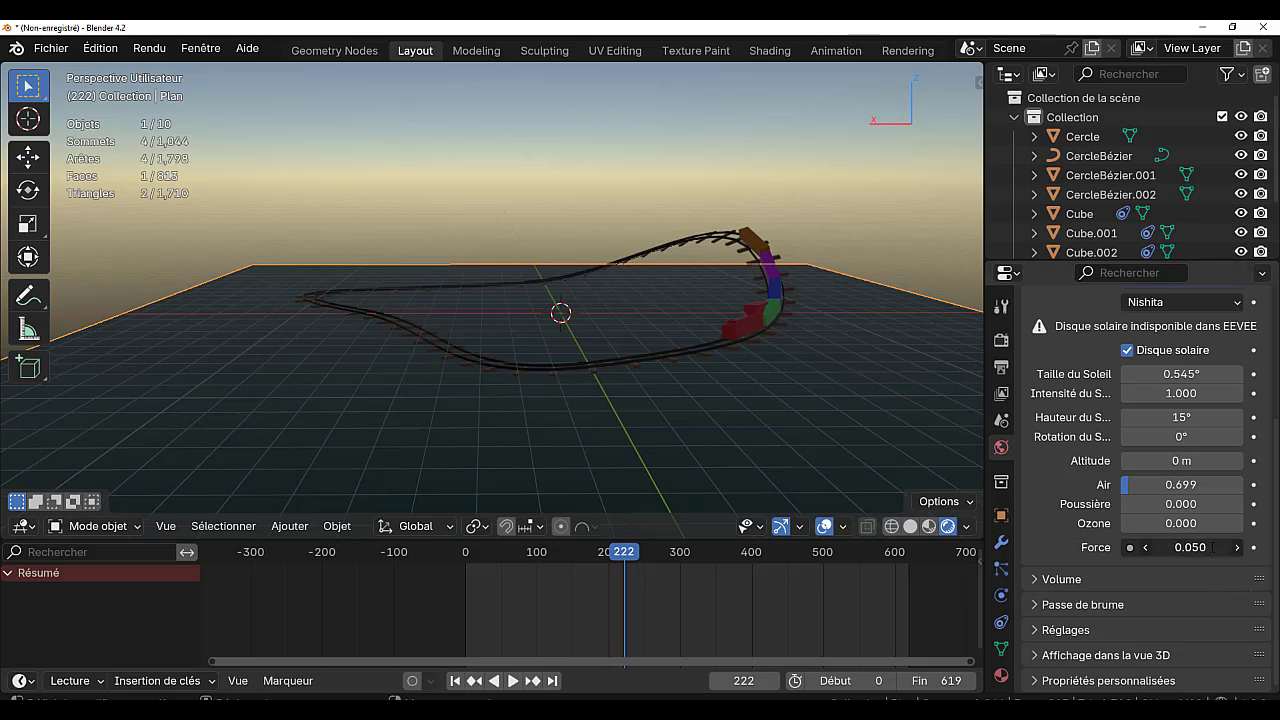
click(1214, 547)
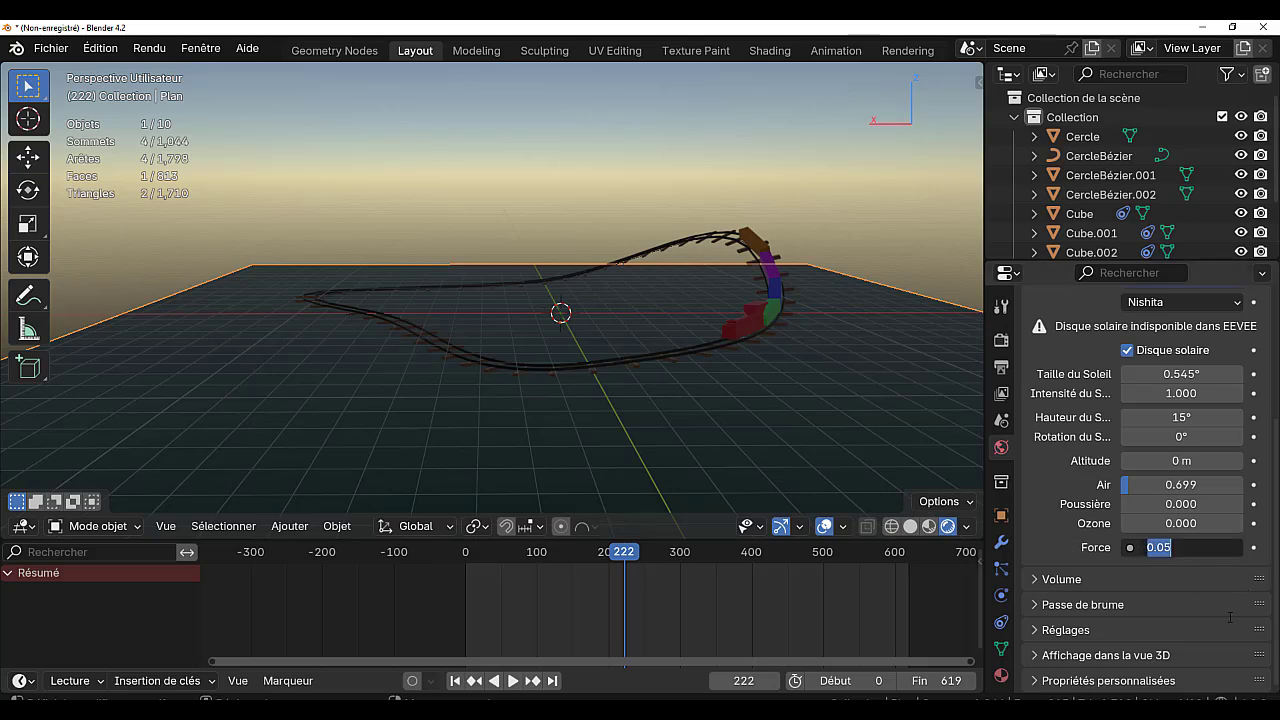
text(0.5)
key(Return)
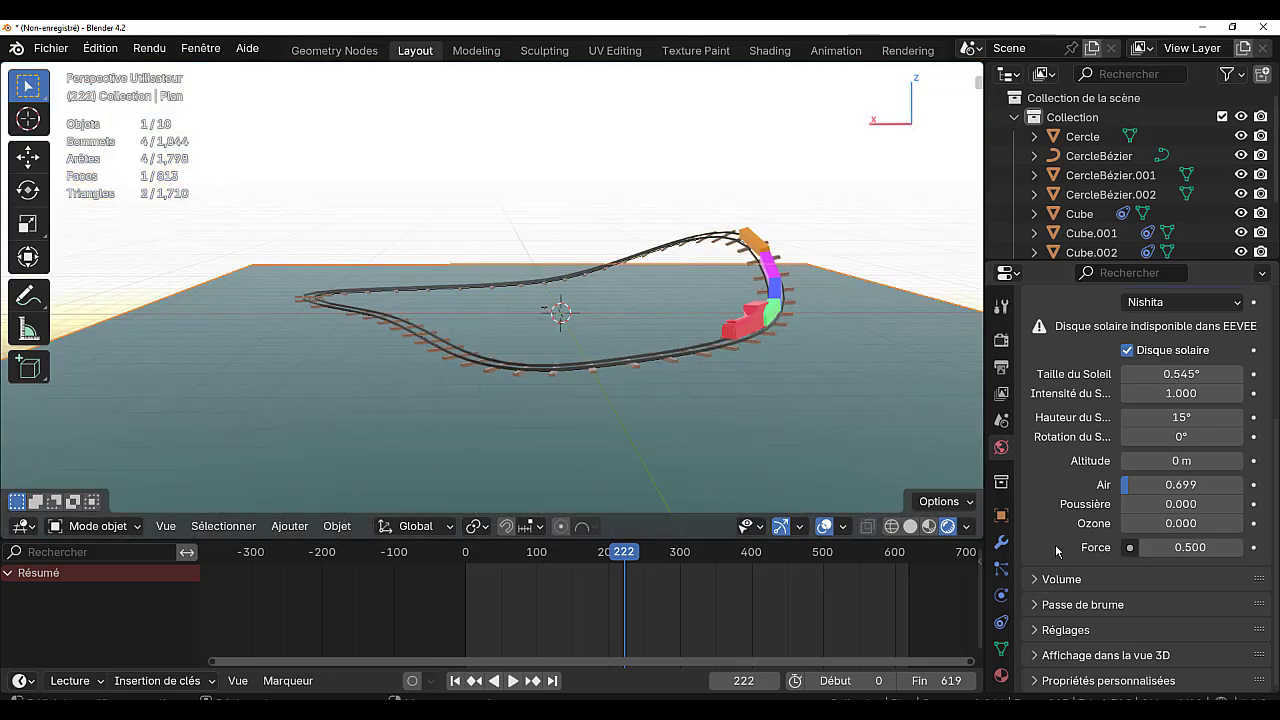
click(1141, 548)
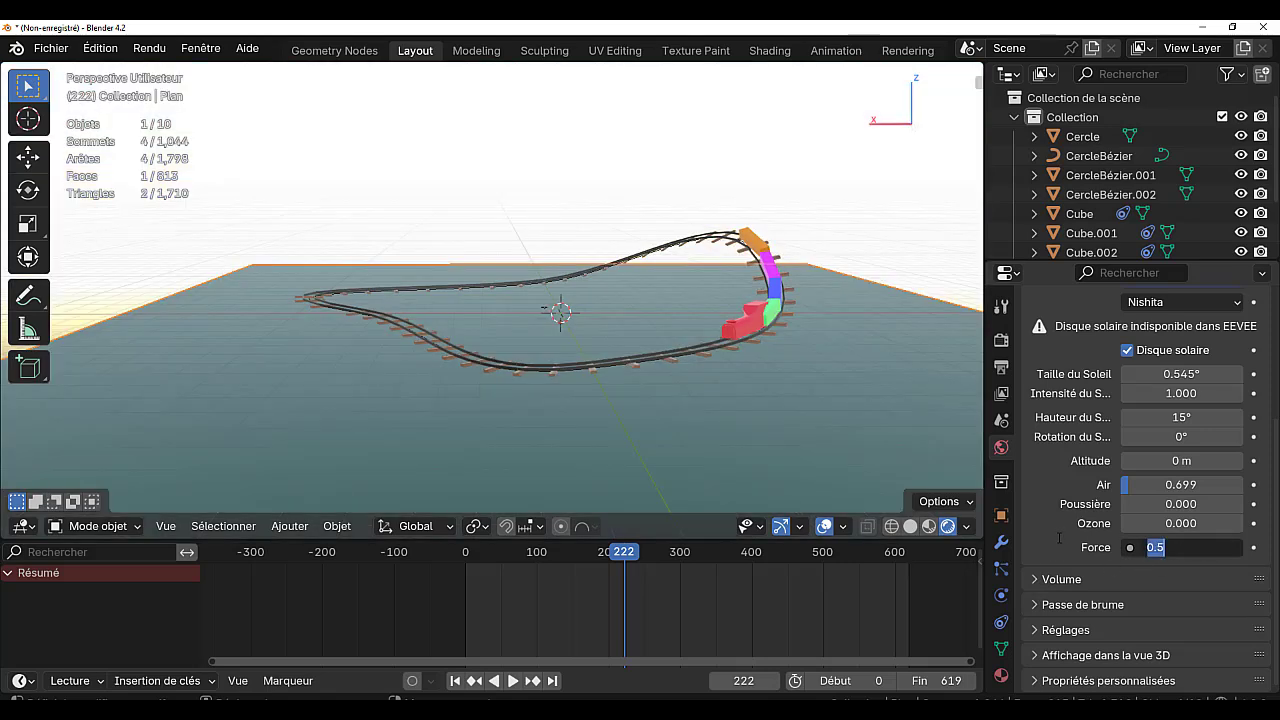
text(0.2)
key(Return)
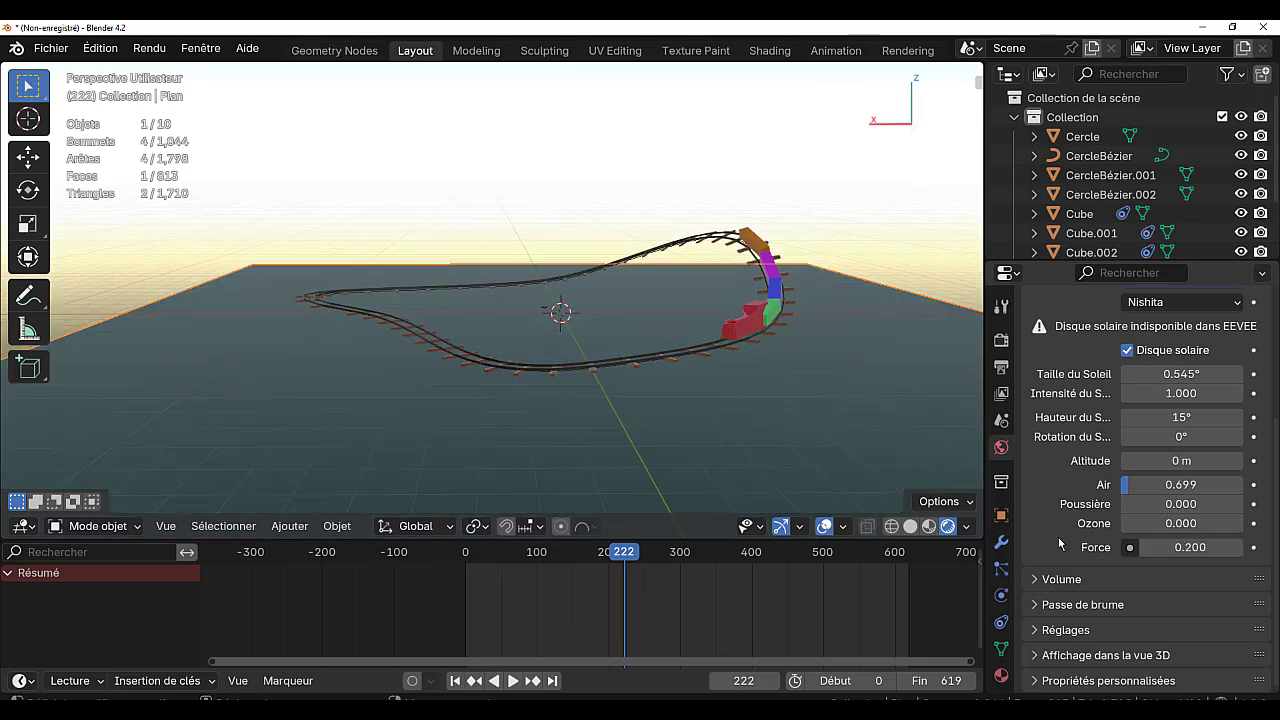
Set the world background strength to 0.5
click(1190, 547)
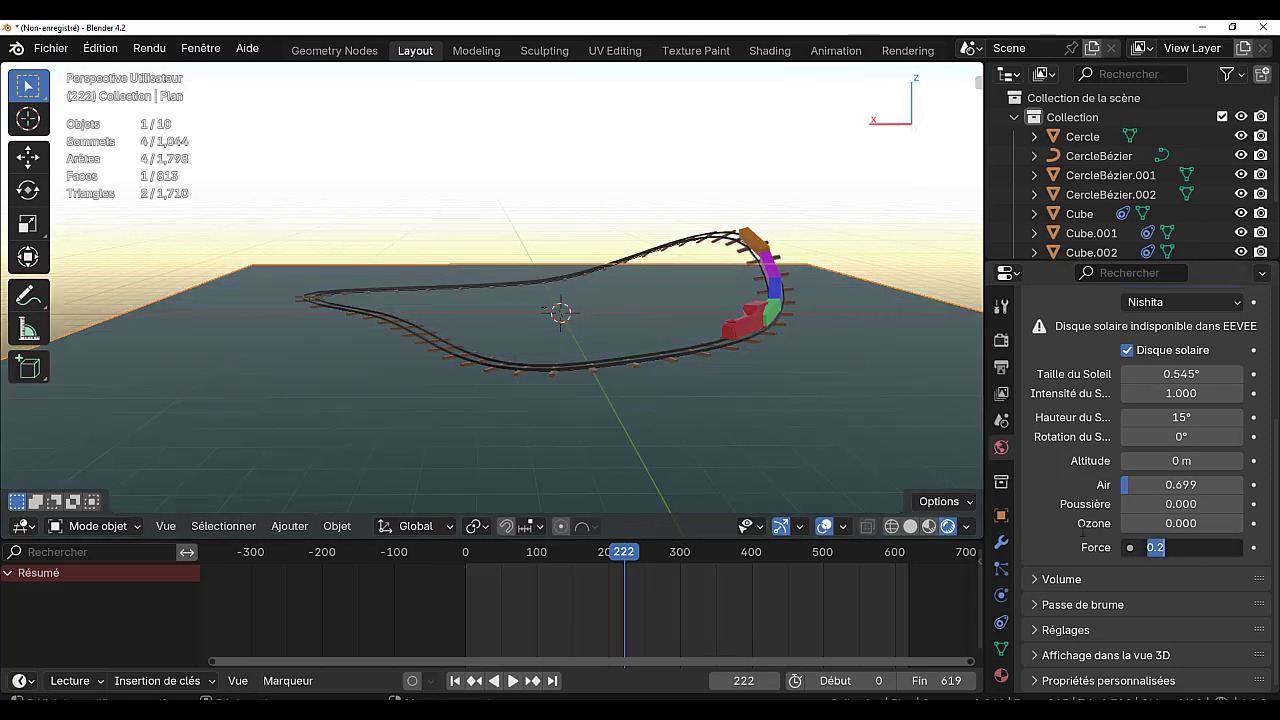
text(0.5)
key(Return)
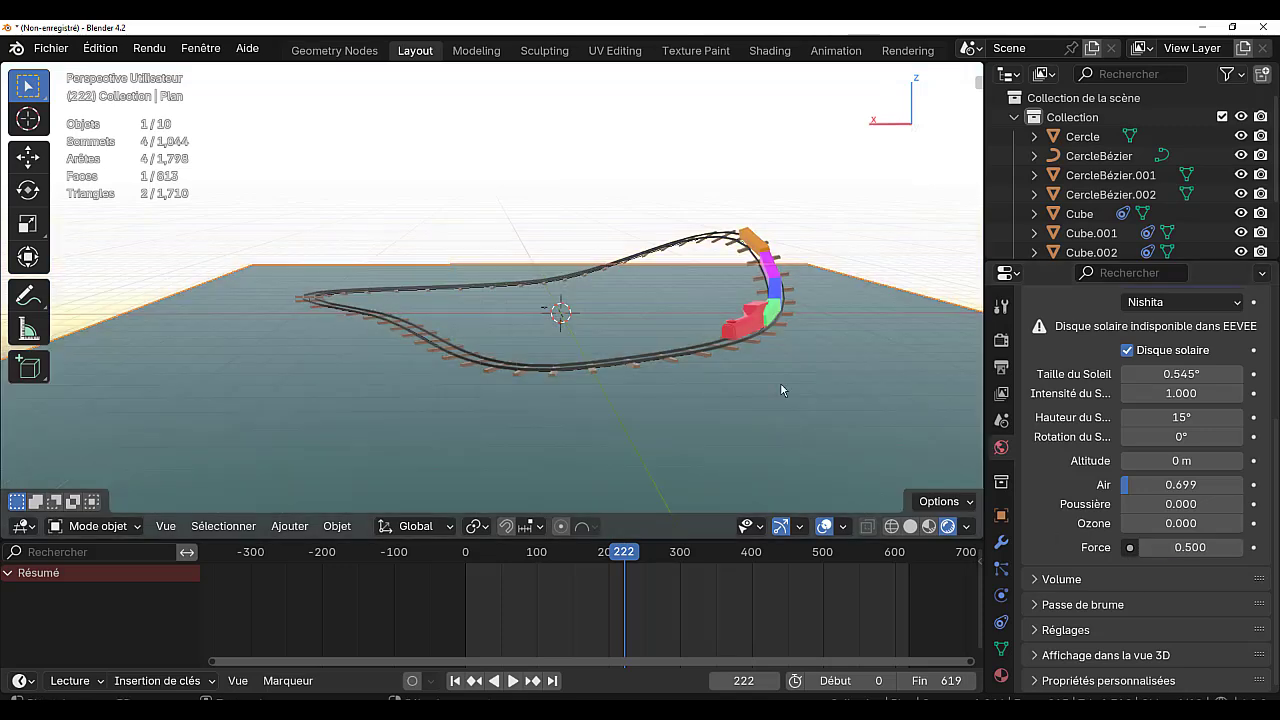
mouse_move(789, 384)
middle_down()
mouse_move(798, 379)
mouse_move(767, 384)
mouse_move(772, 369)
mouse_move(772, 381)
middle_up()
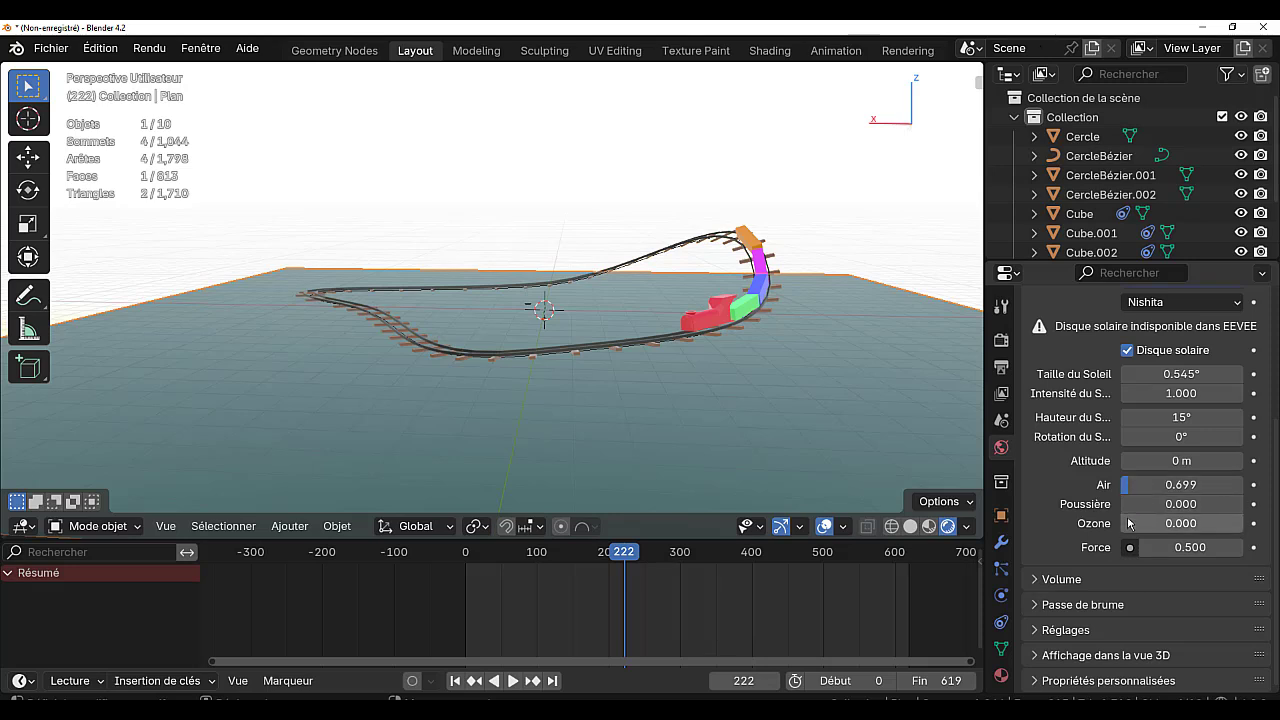
Set the sky texture's ozone to 5.269 and its altitude to 1000 m
drag(1133, 530, 1175, 530)
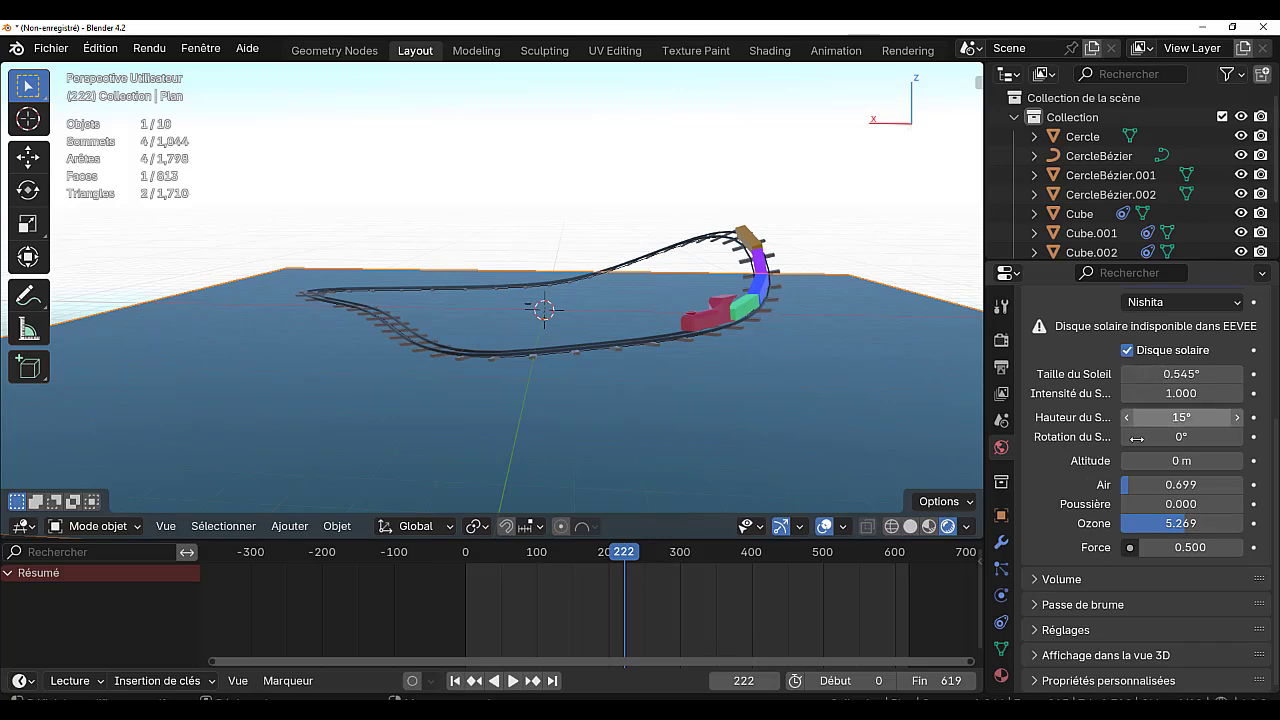
mouse_move(1151, 457)
mouse_down()
mouse_move(1175, 457)
mouse_move(1163, 461)
mouse_up()
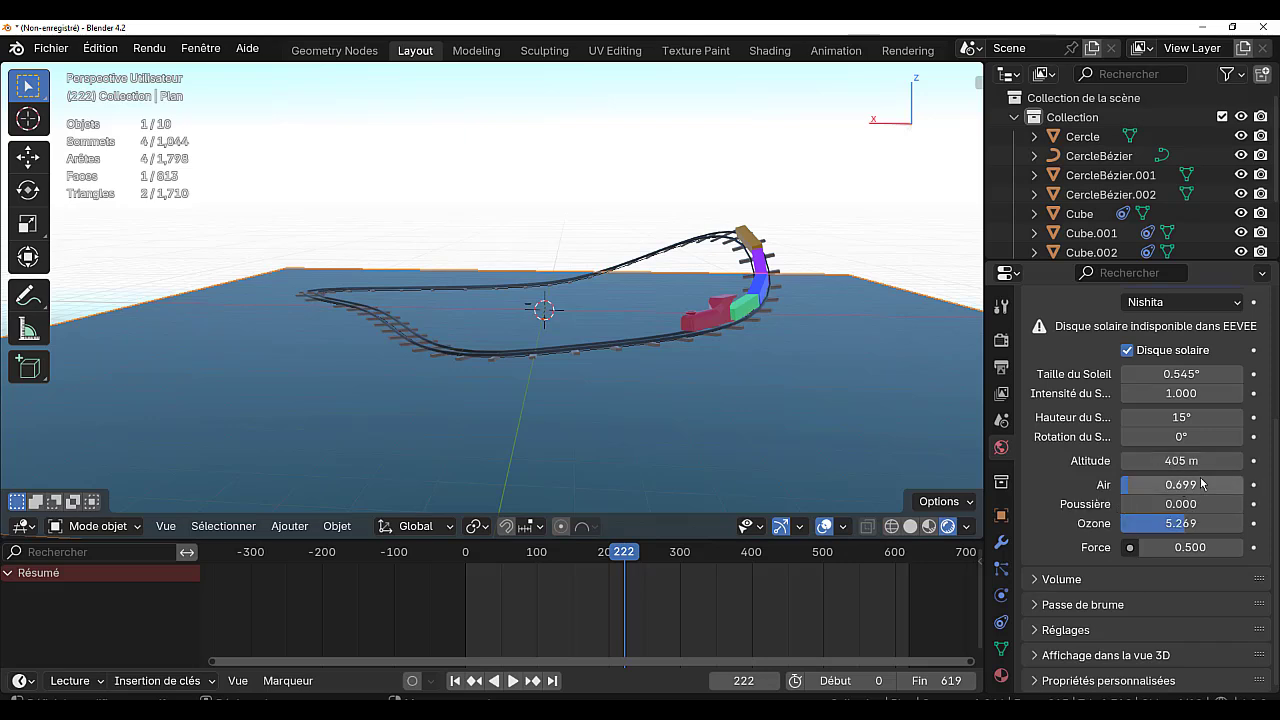
click(1177, 460)
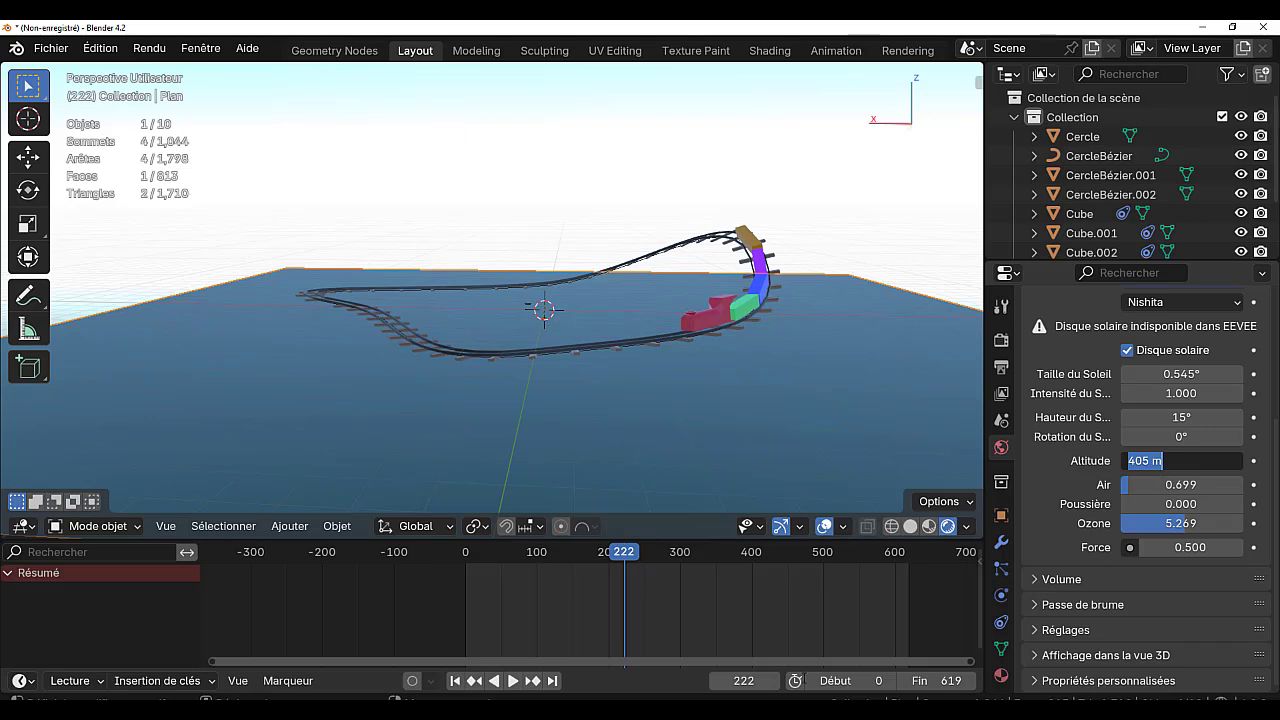
text(1000)
key(Return)
middle_drag(788, 430, 790, 418)
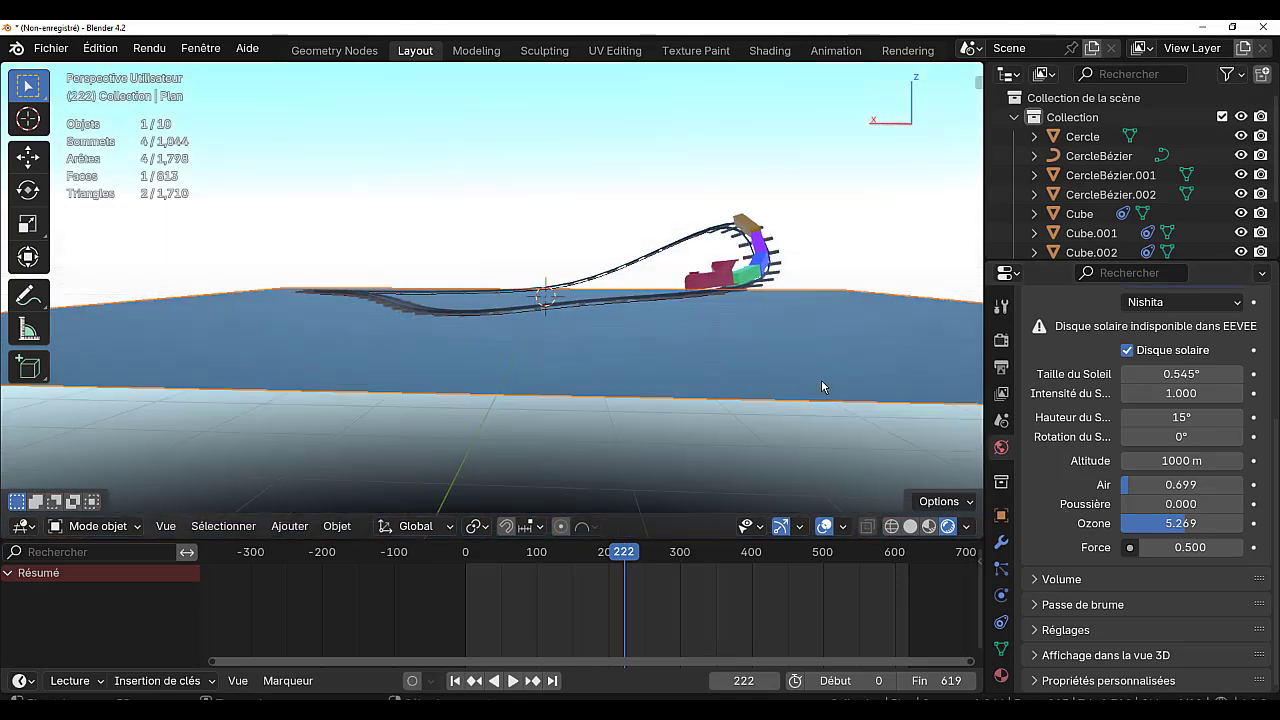
middle_drag(822, 387, 818, 448)
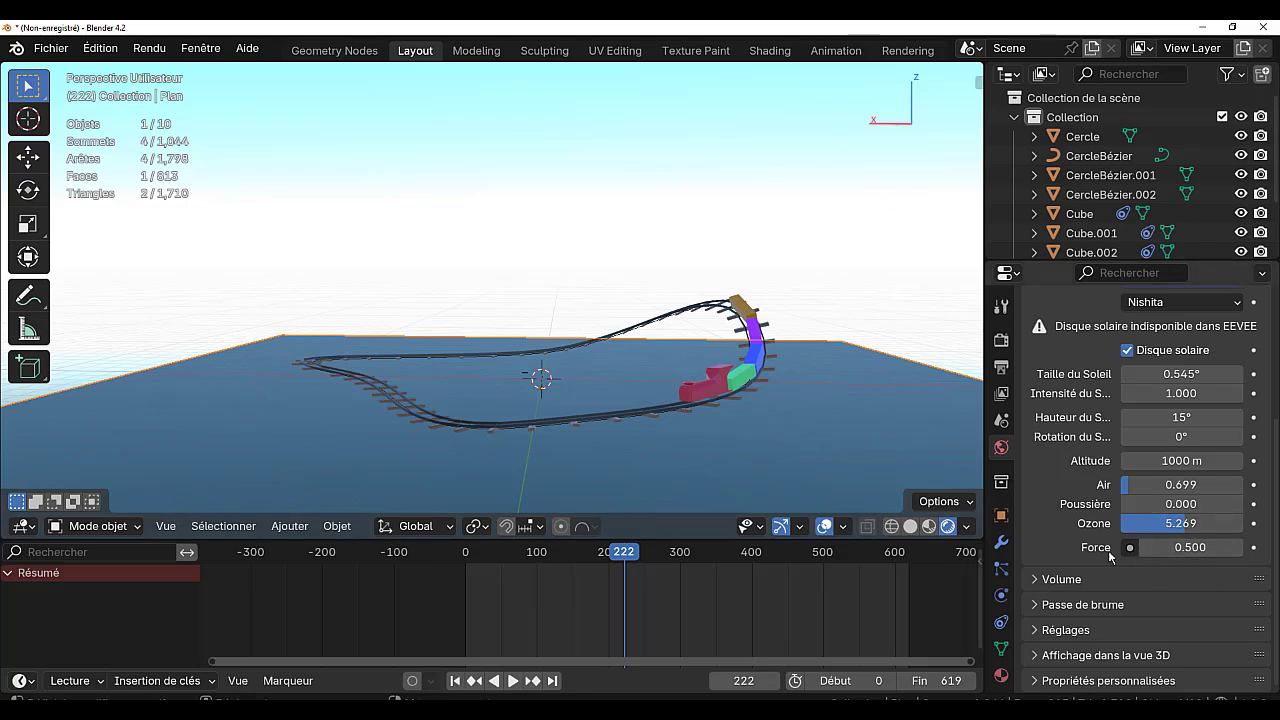
Set the sky texture's dust to 1.720, with a sun size of 90° and a sun elevation of 13.6°
drag(1134, 509, 1225, 509)
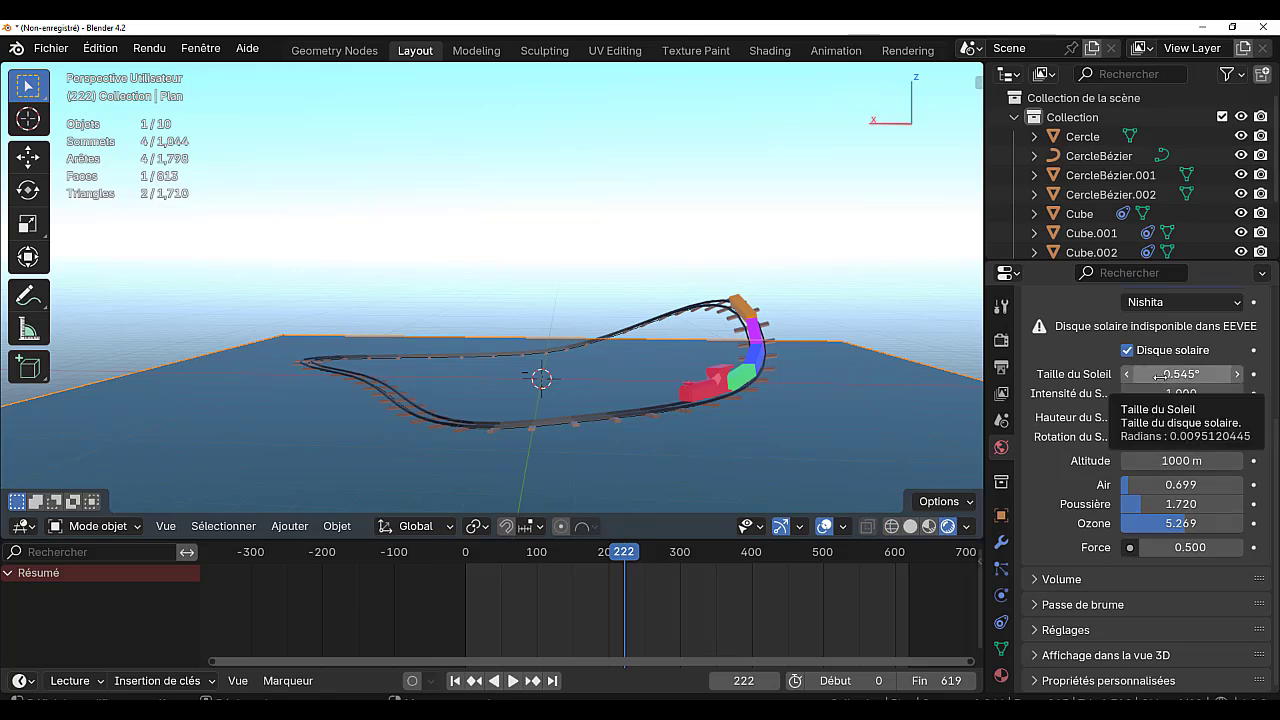
drag(1157, 374, 1240, 374)
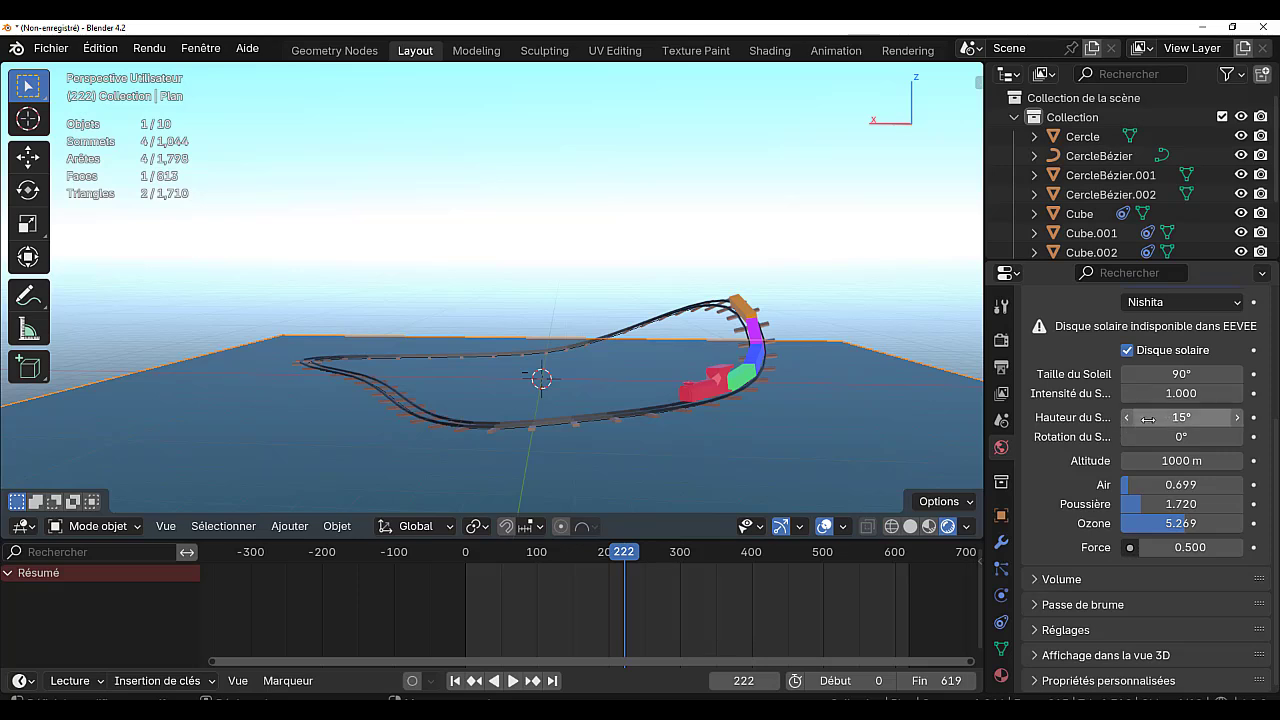
drag(1160, 420, 1275, 417)
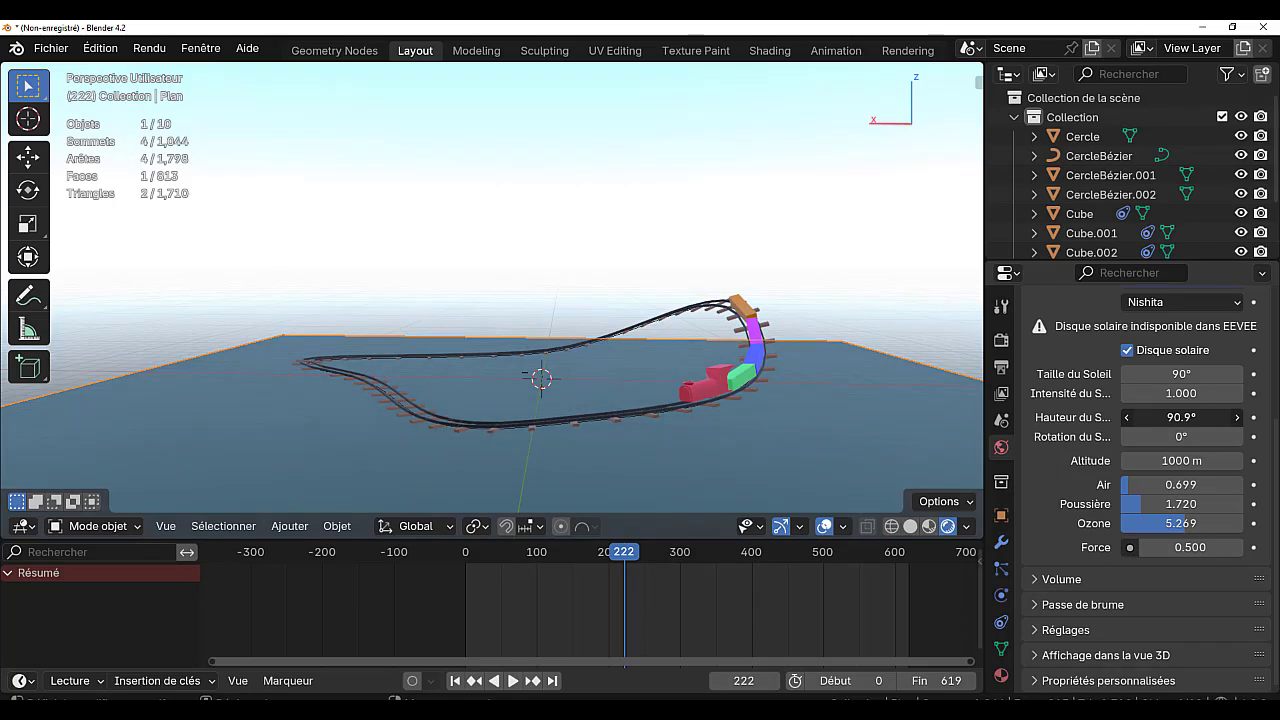
drag(1181, 417, 1047, 417)
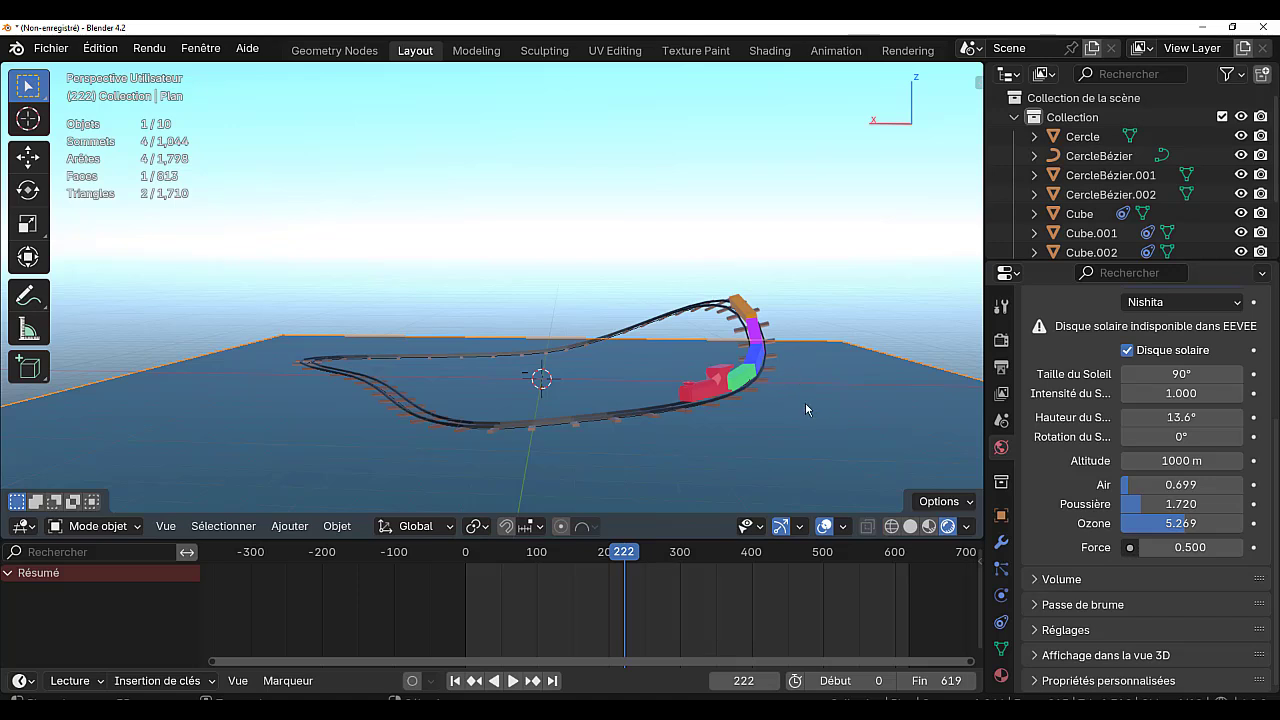
Lower the roughness of the ground plane's green material to 0.264
click(1001, 675)
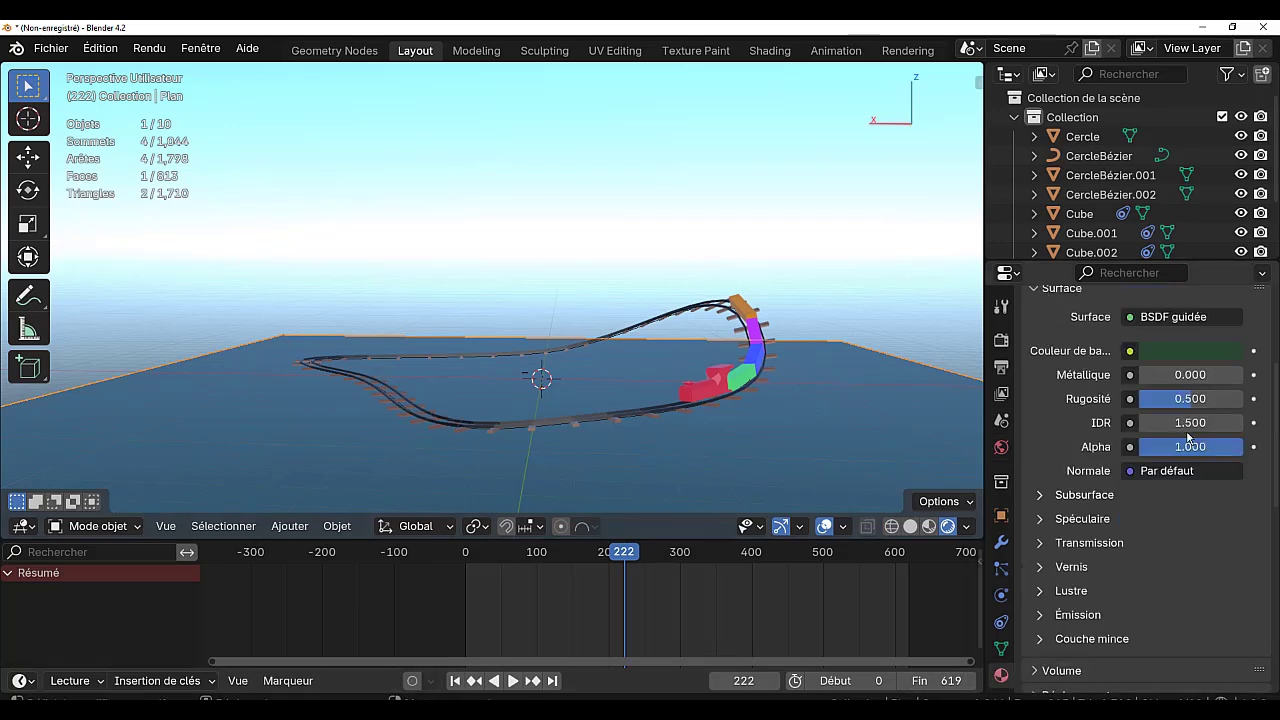
scroll(1000, 650, down, 2)
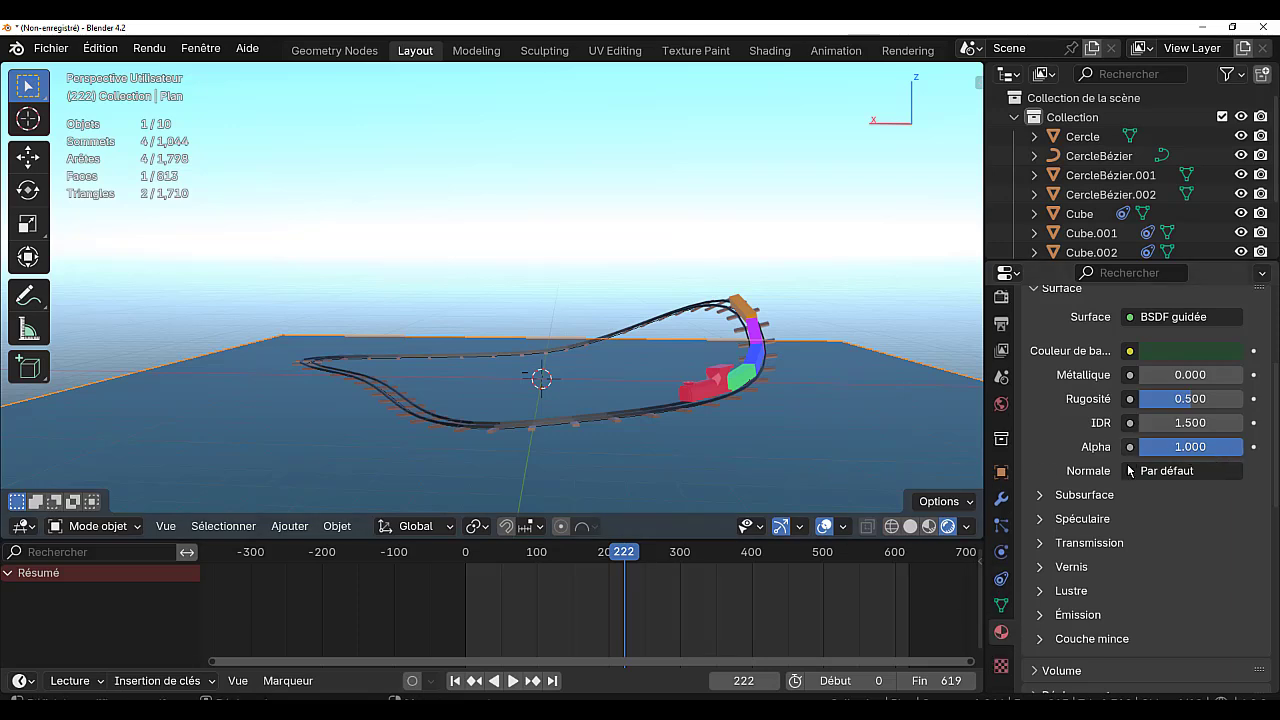
scroll(1070, 500, up, 3)
click(1187, 471)
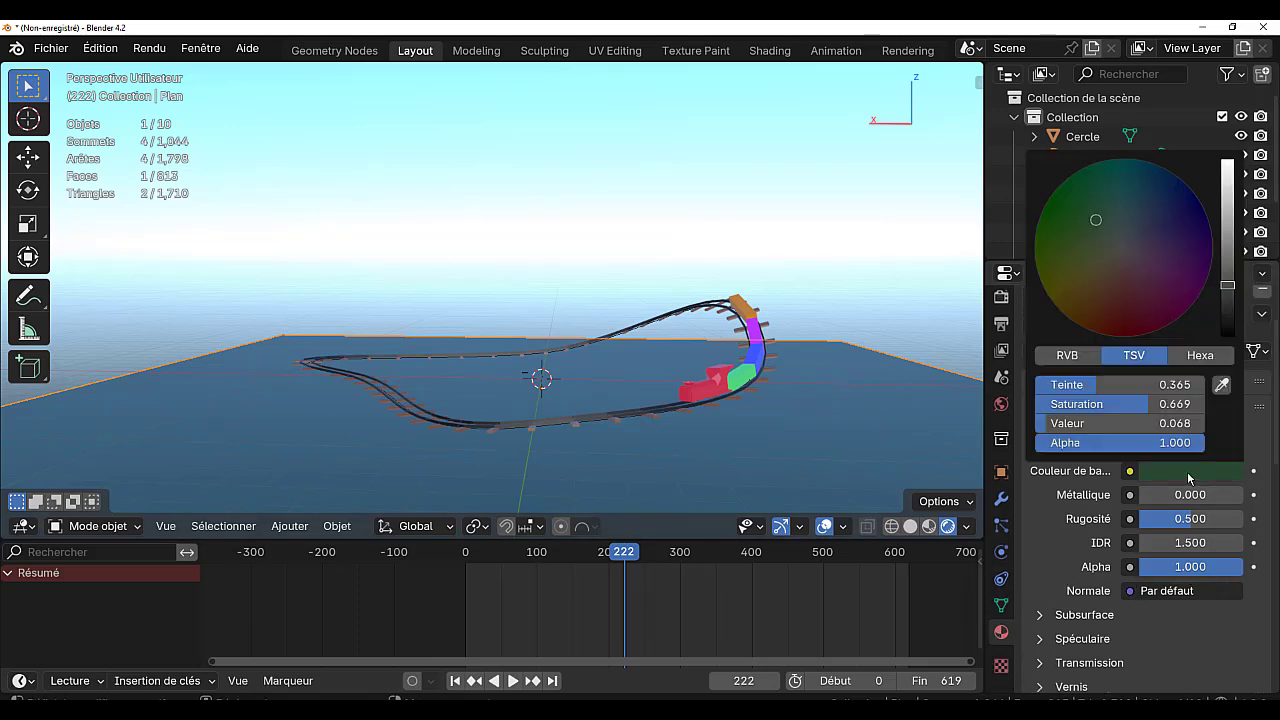
mouse_move(1227, 285)
mouse_down()
mouse_move(1227, 210)
mouse_move(1227, 285)
mouse_up()
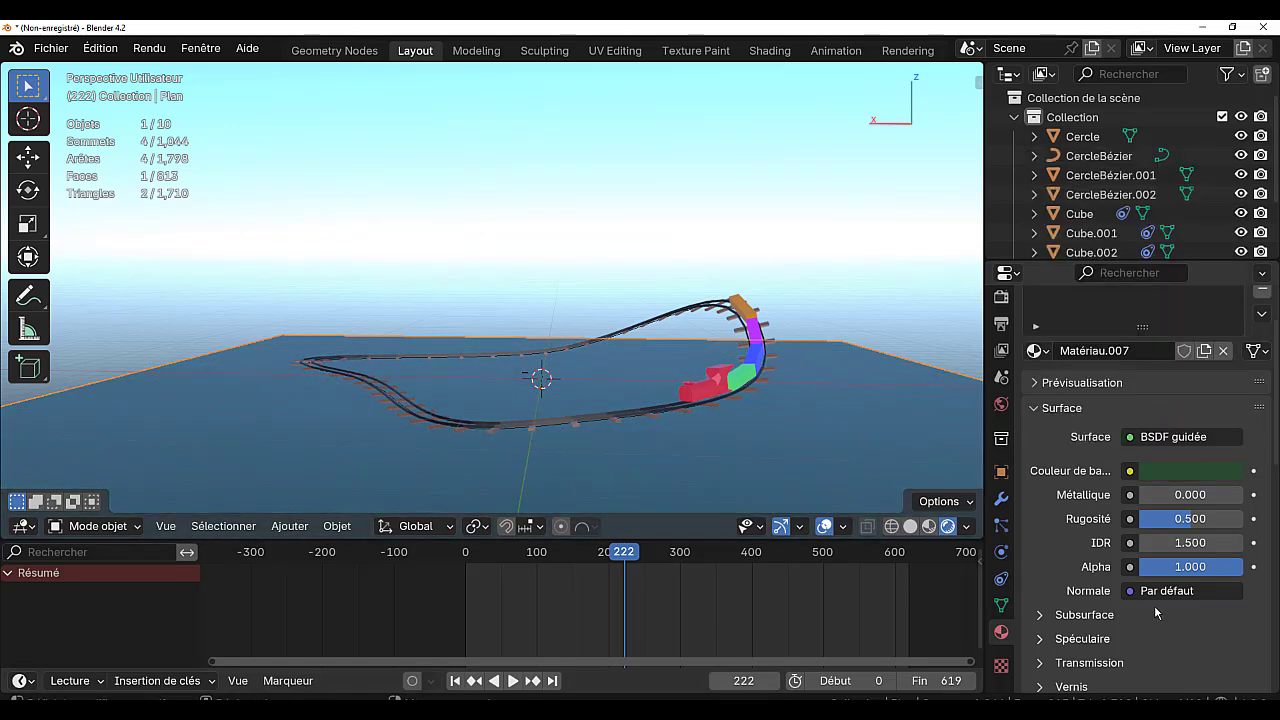
drag(1184, 520, 1158, 520)
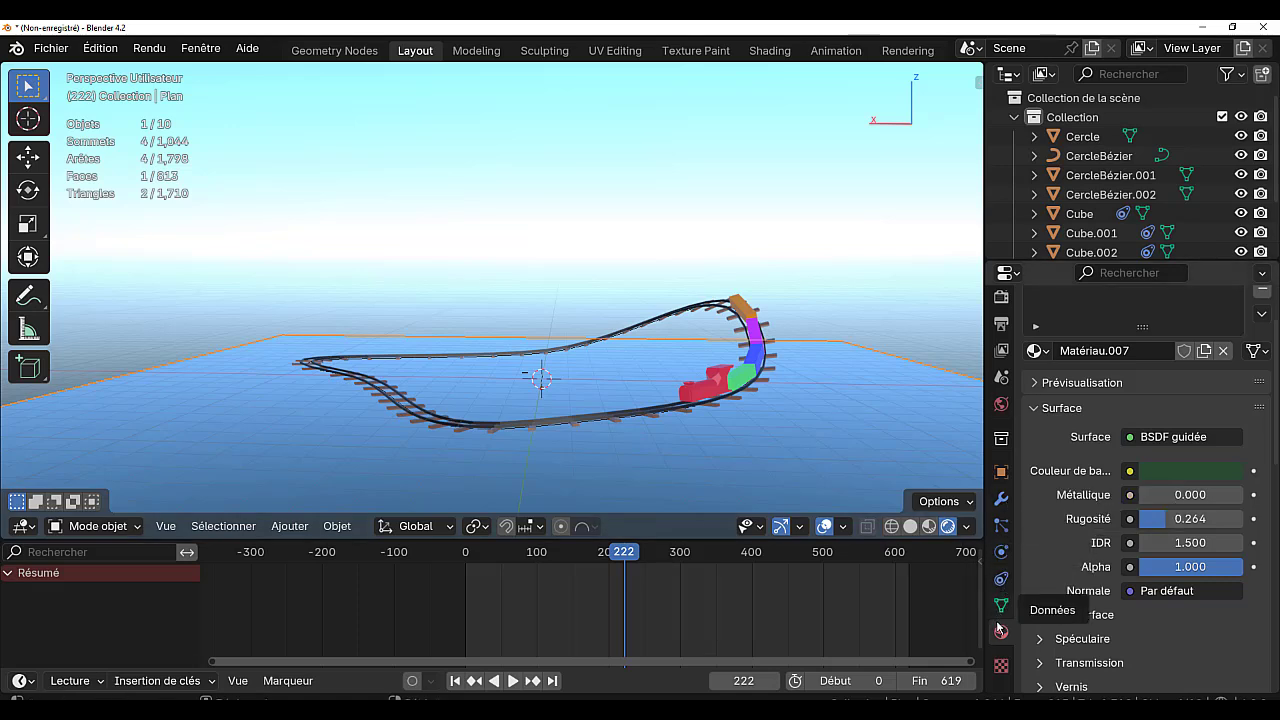
Add a Subdivision Surface modifier to the ground plane with 3 viewport levels to round it into a disc
click(1001, 498)
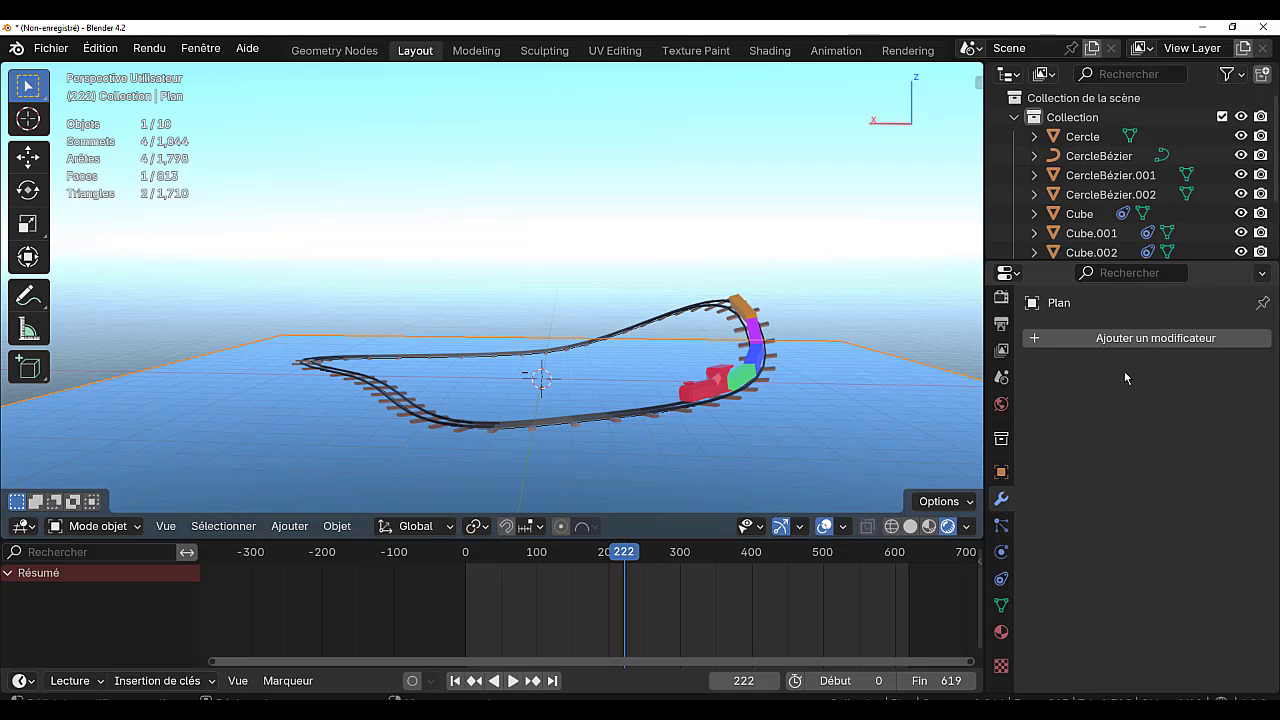
click(1164, 342)
mouse_move(1093, 420)
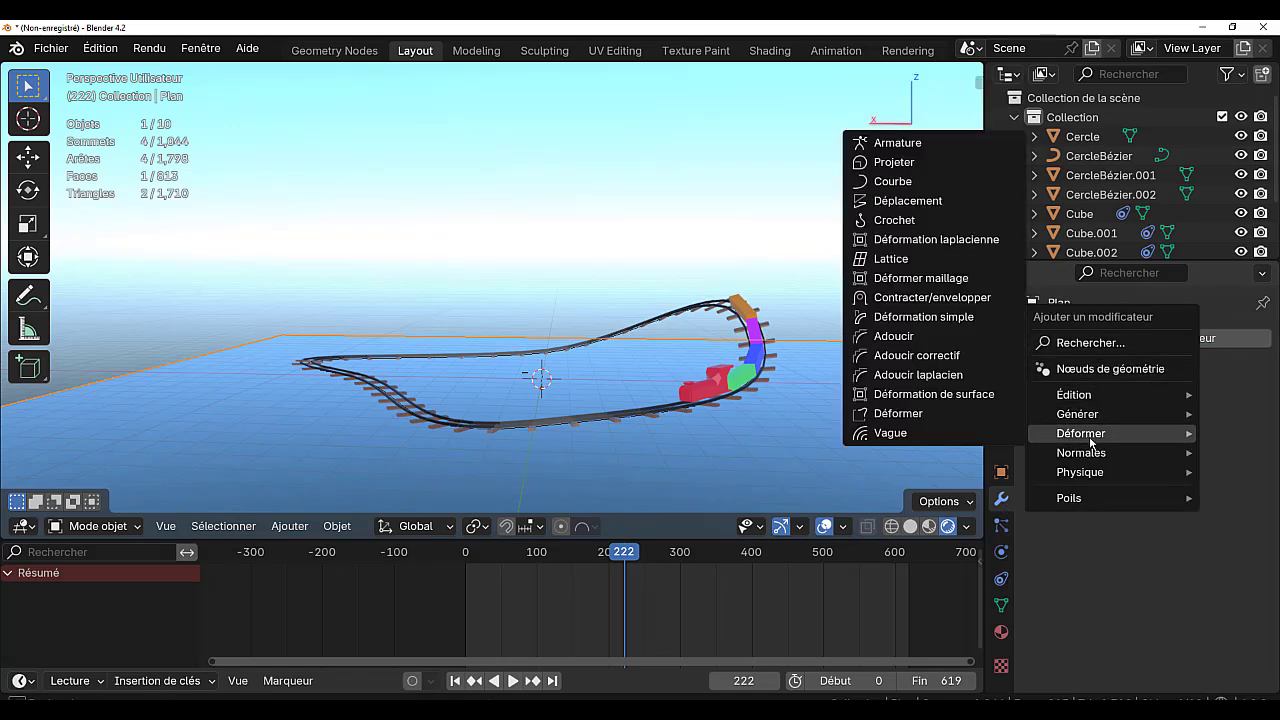
mouse_move(1088, 398)
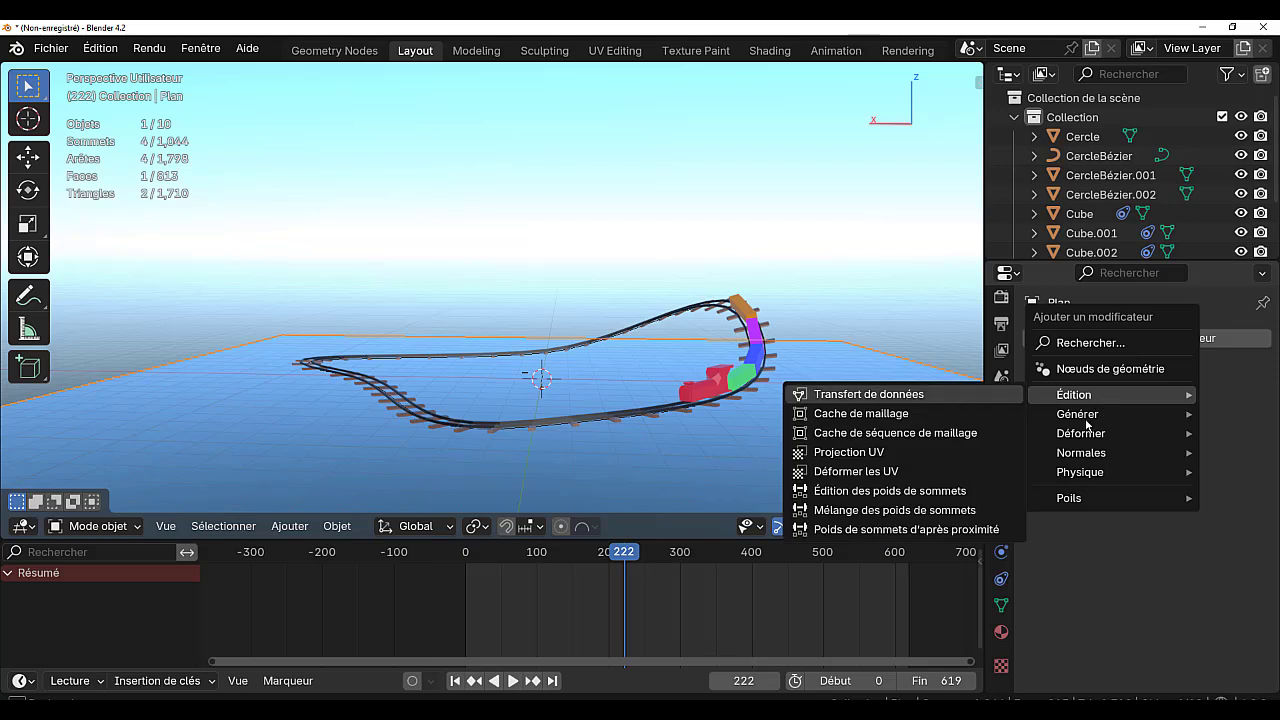
key(Escape)
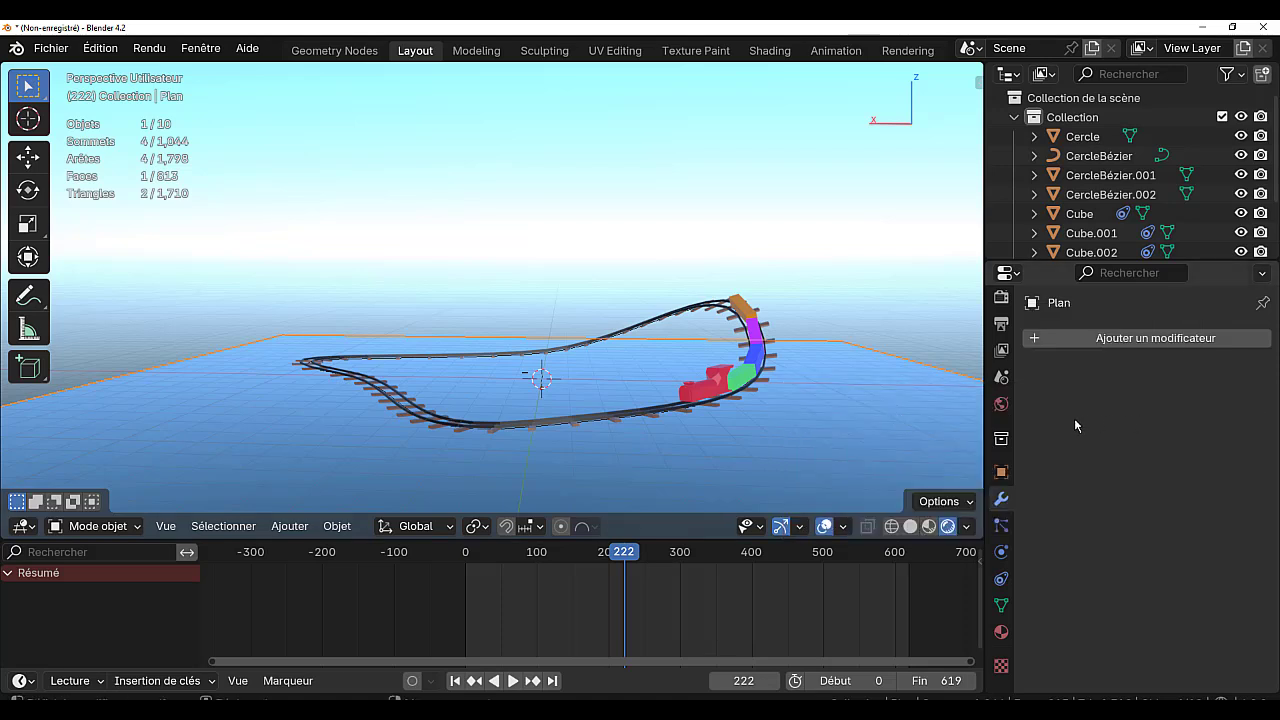
click(1092, 340)
mouse_move(1047, 413)
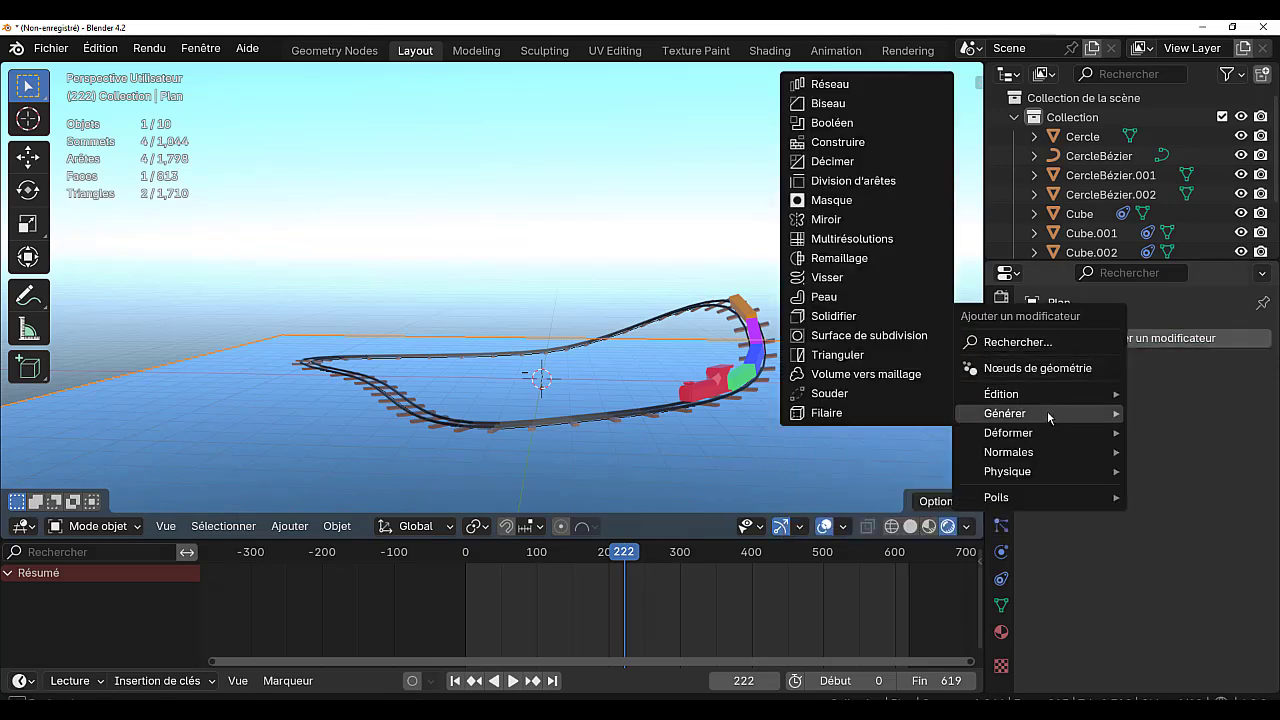
click(849, 338)
click(1237, 424)
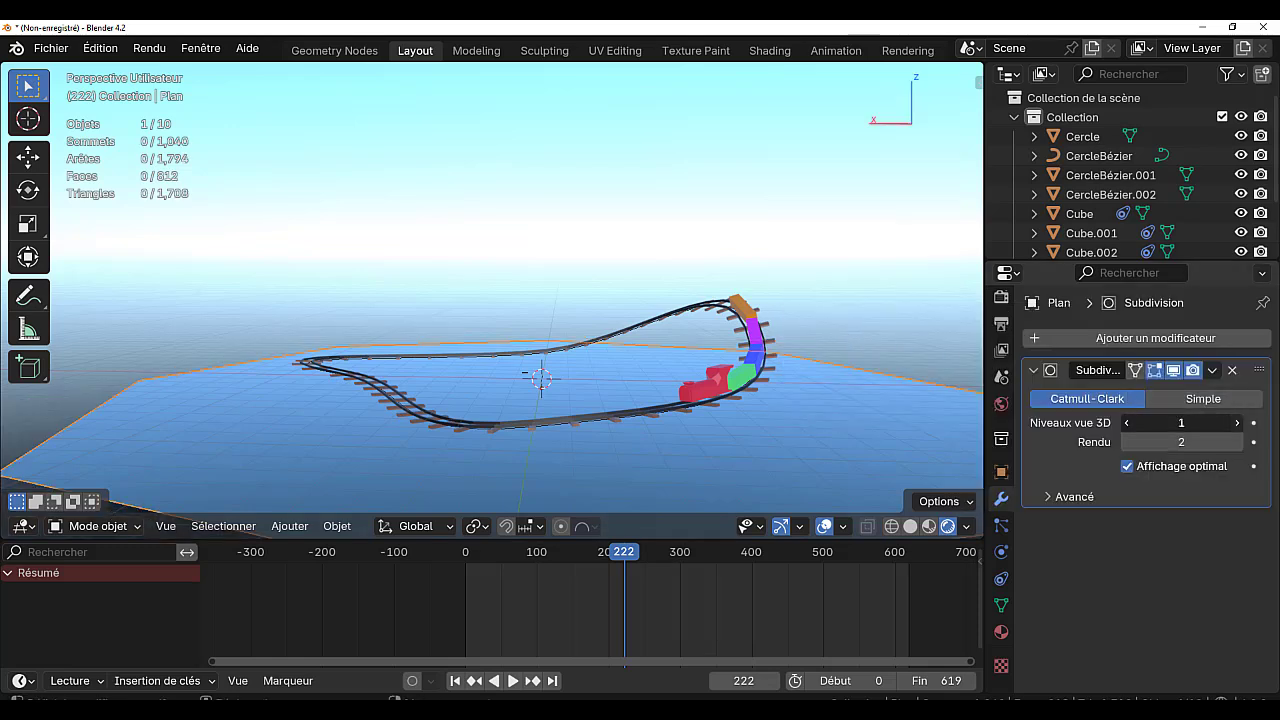
click(1237, 424)
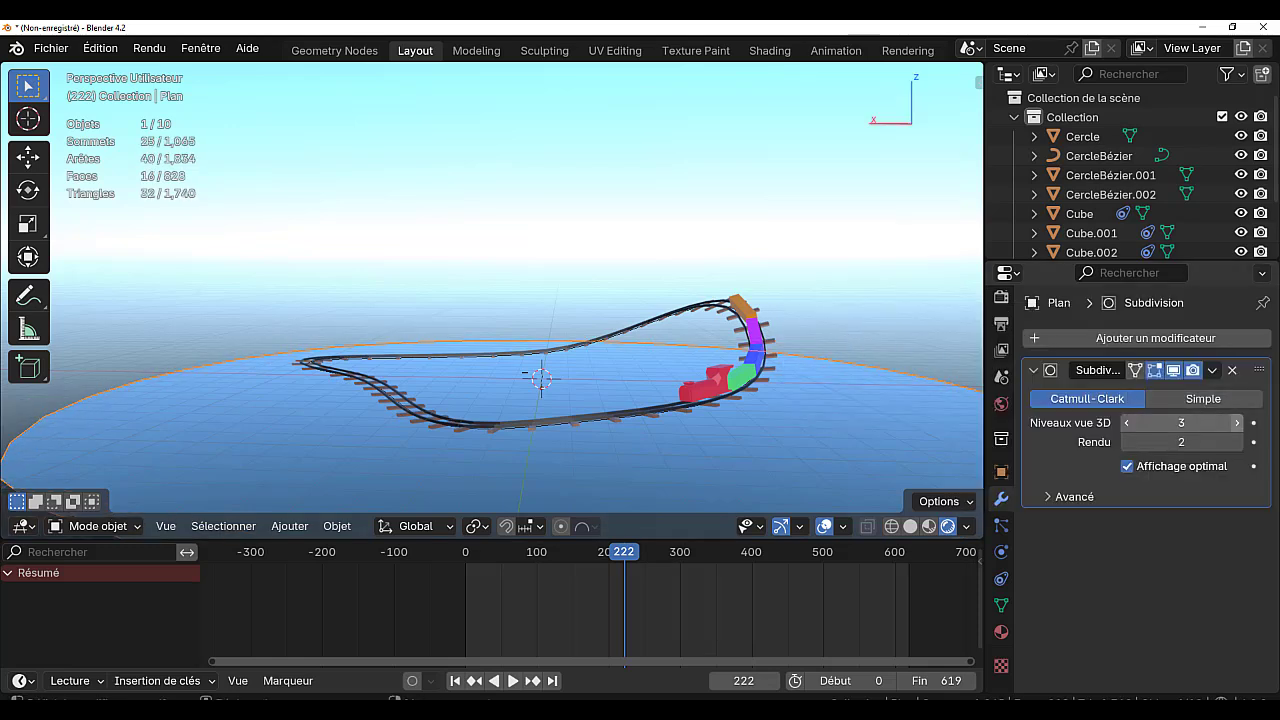
Scale the rounded ground plane up to about 1.24 times its size and deselect it
right_click(827, 447)
key(s)
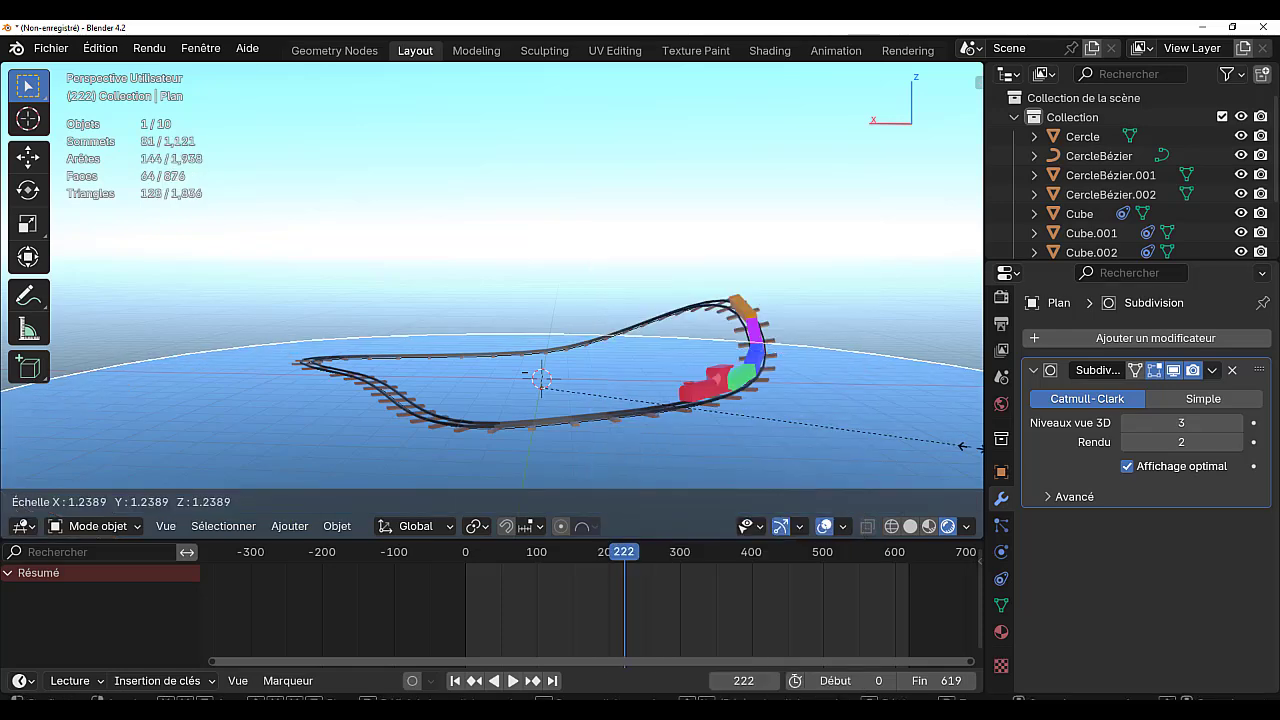
click(168, 334)
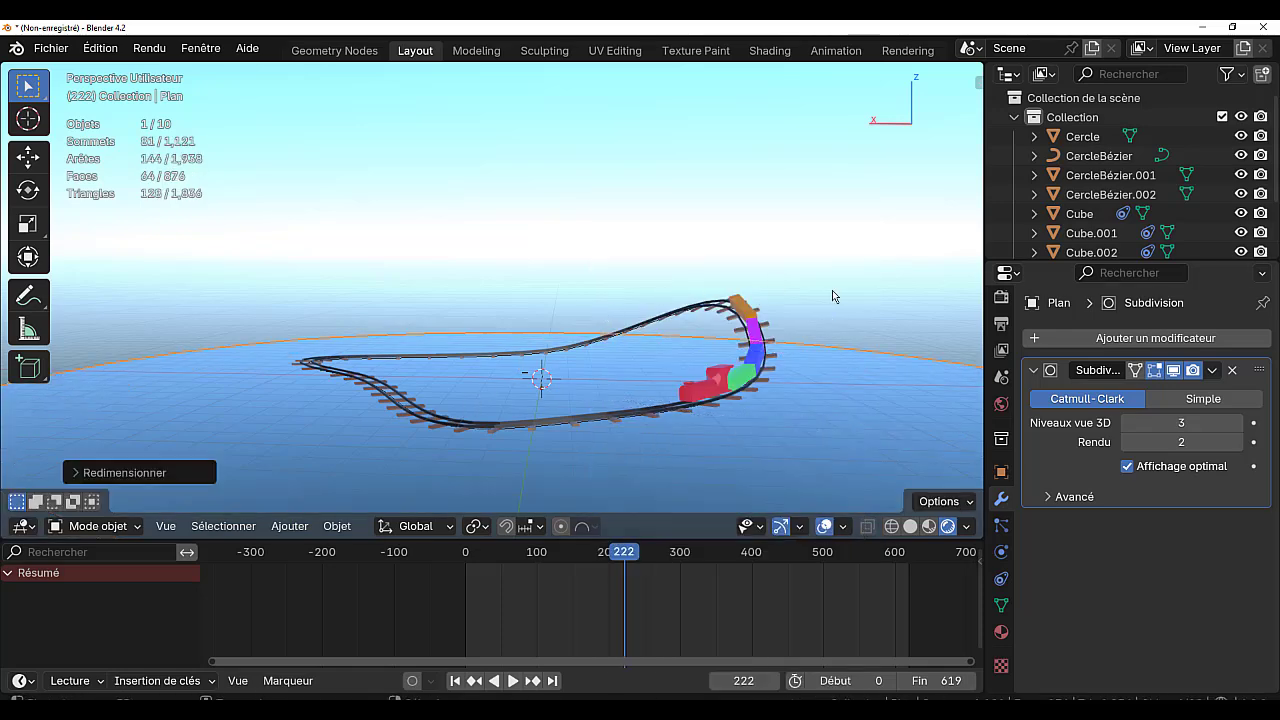
click(889, 252)
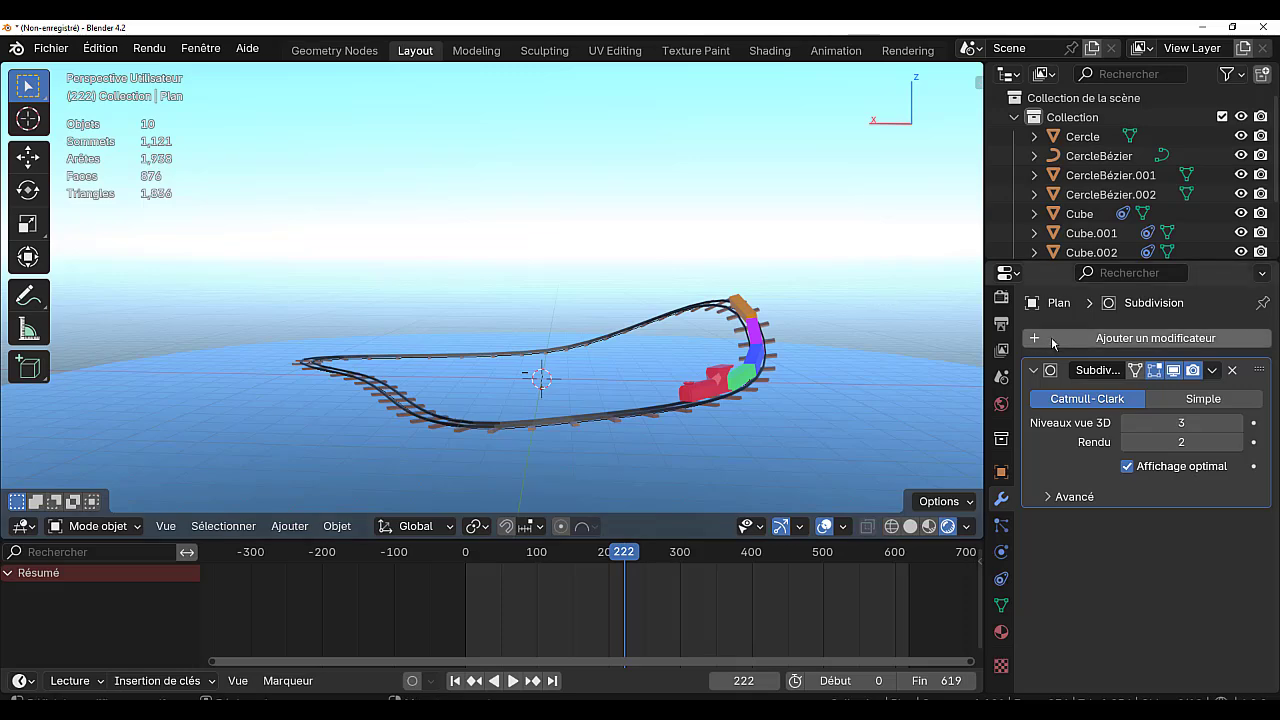
Widen the 3D viewport to preview the train animation, and return playback to frame 0
drag(986, 236, 1148, 237)
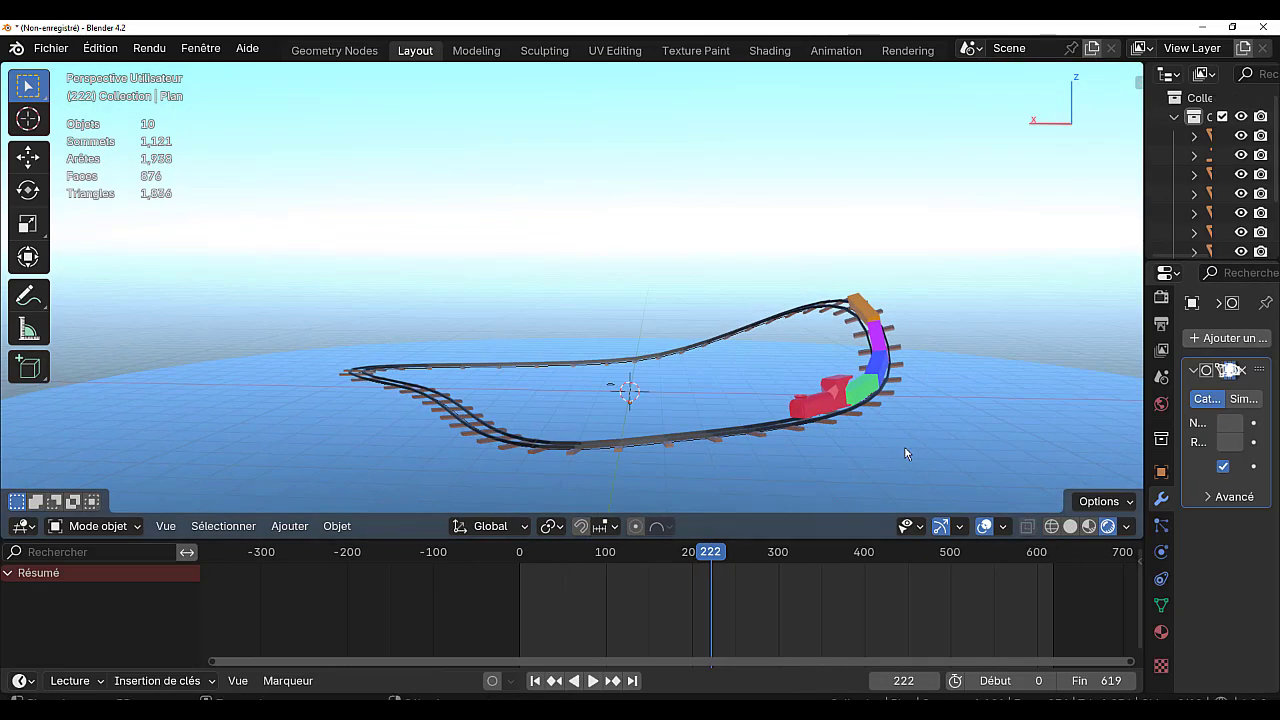
click(593, 680)
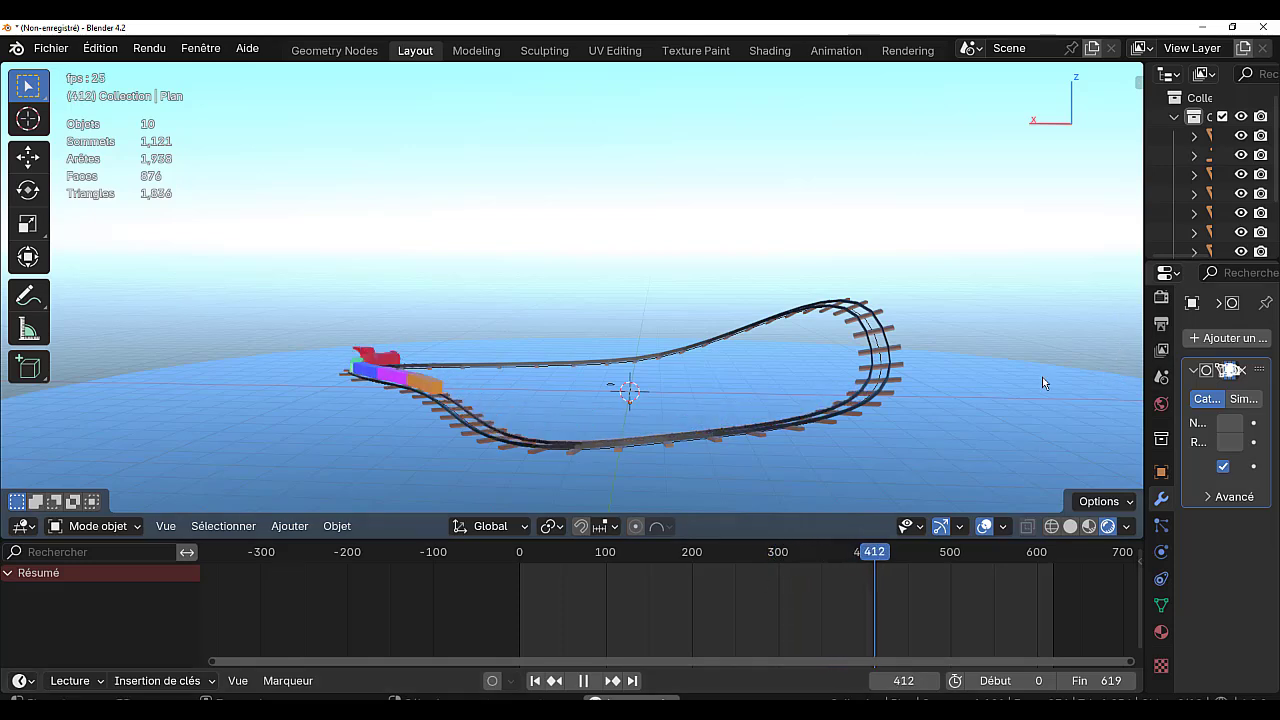
click(585, 680)
drag(927, 549, 409, 550)
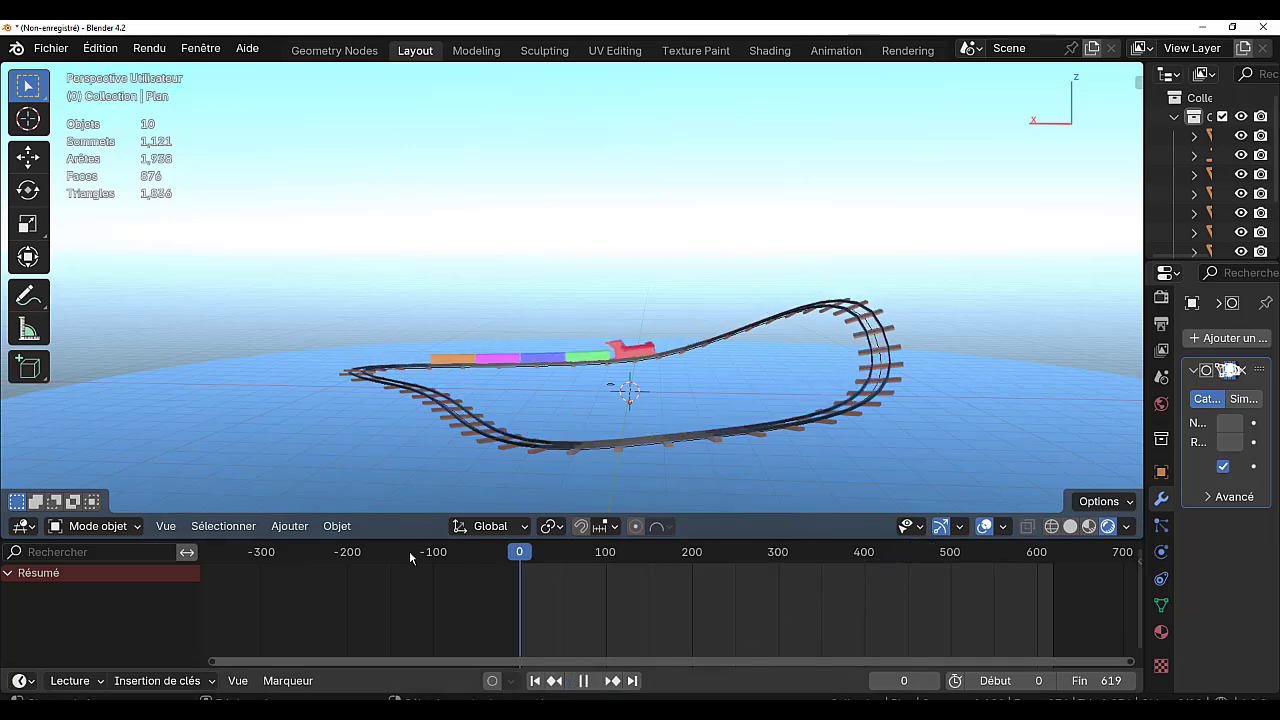
click(488, 526)
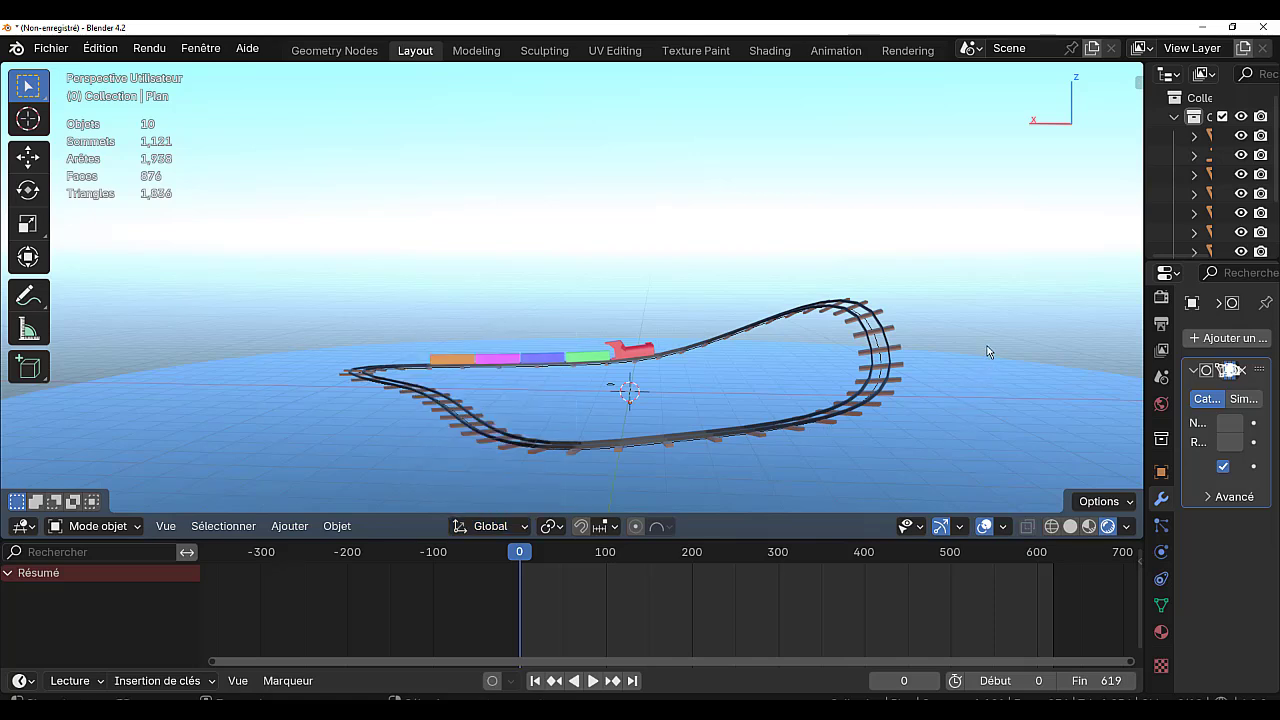
Switch to the browser, open Universal Soundbank's "Bruitages locomotives 4" page and listen to "Train vapeur - Sirène"
key(alt+Tab)
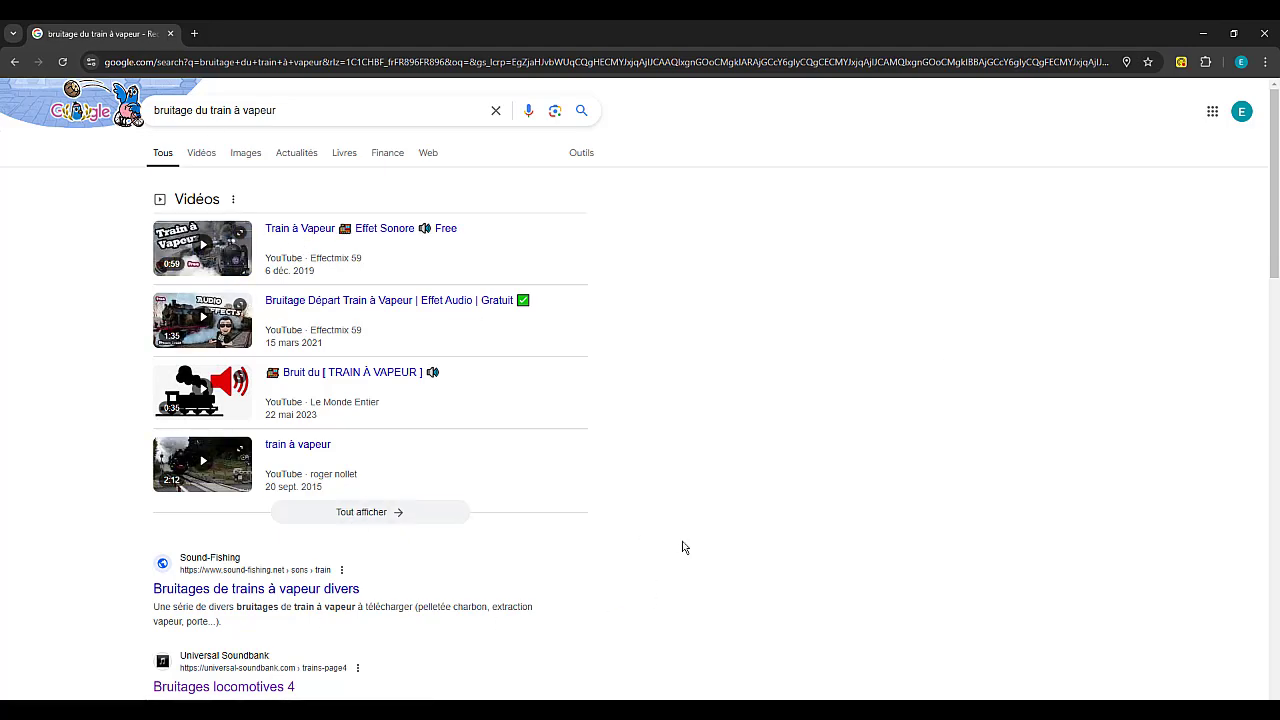
scroll(683, 547, down, 2)
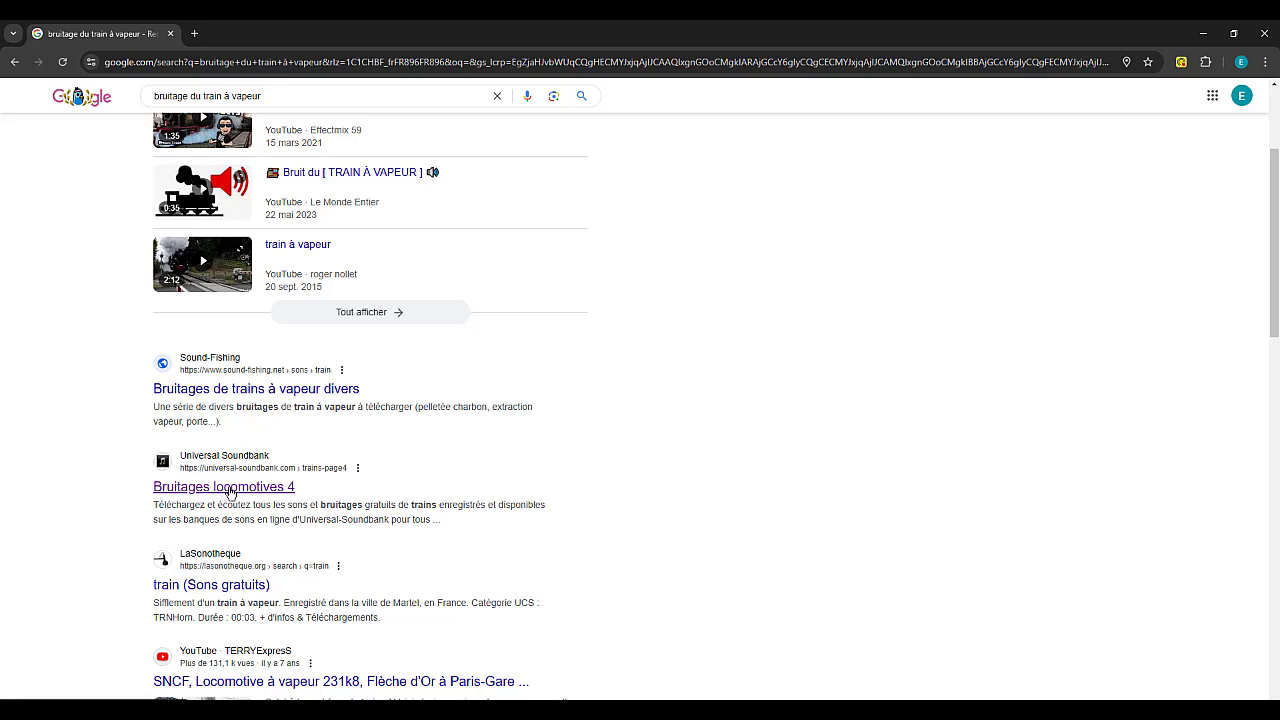
click(229, 491)
scroll(806, 570, down, 2)
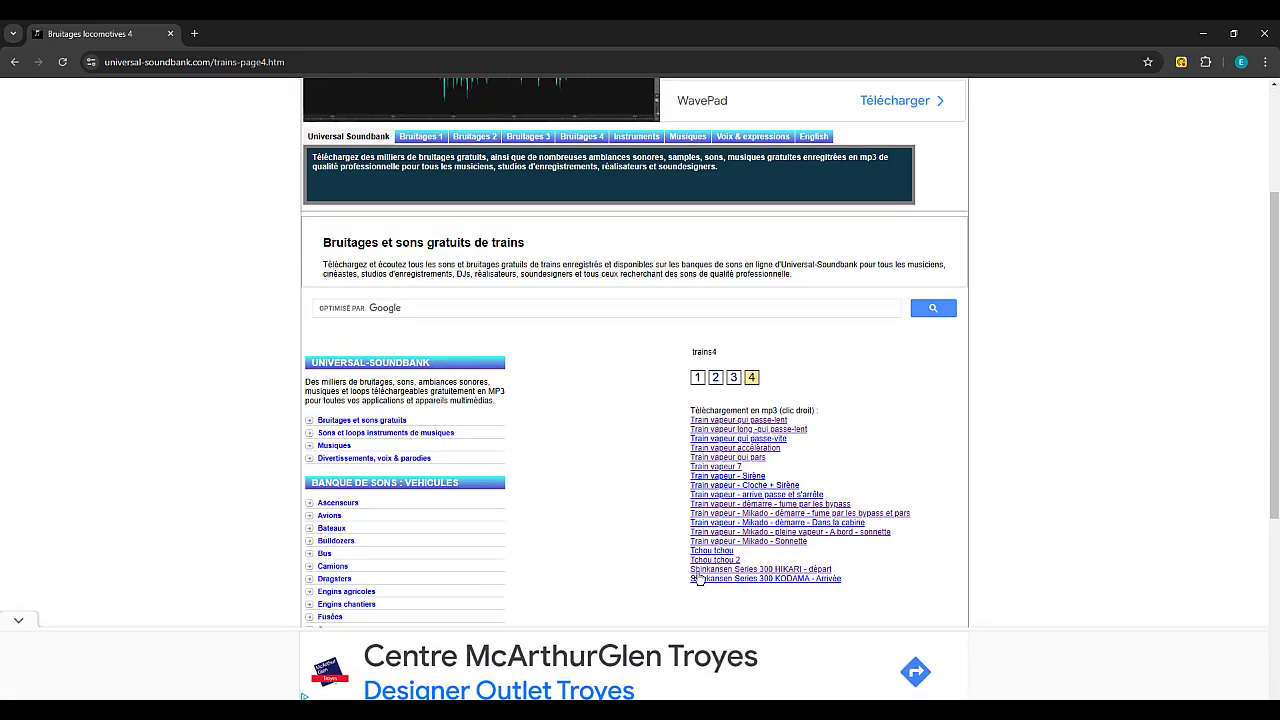
click(733, 477)
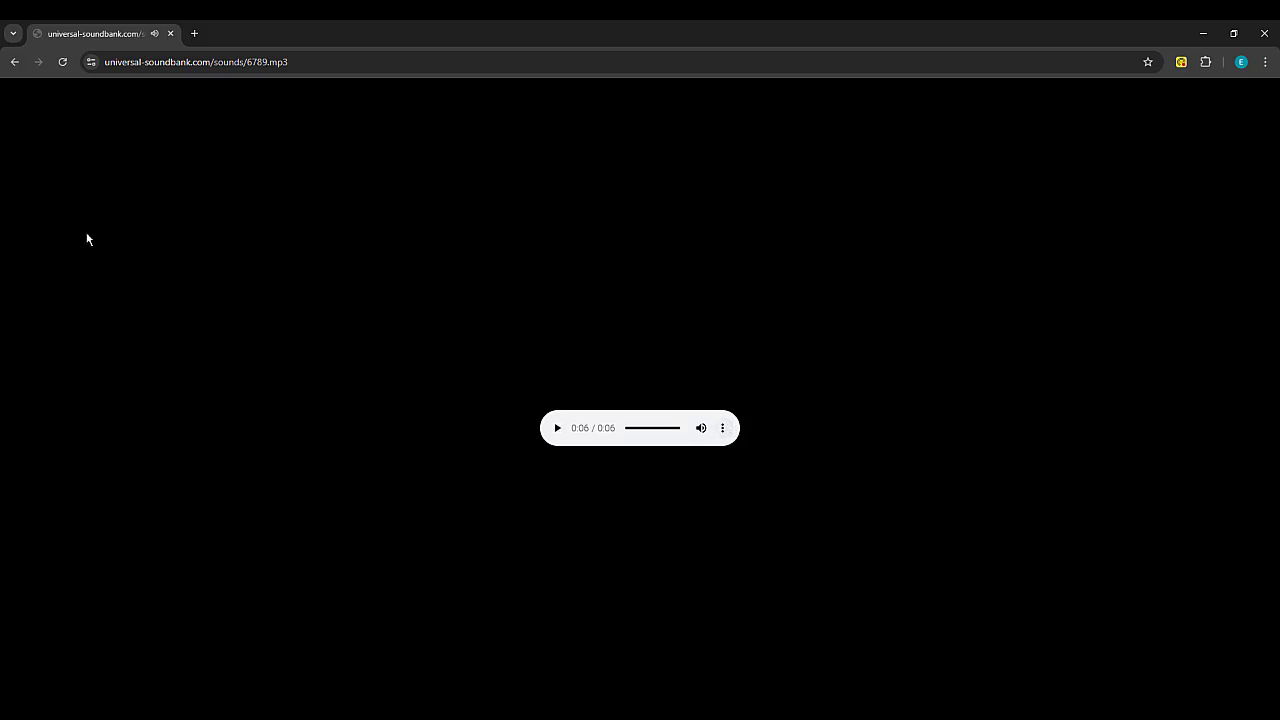
click(14, 62)
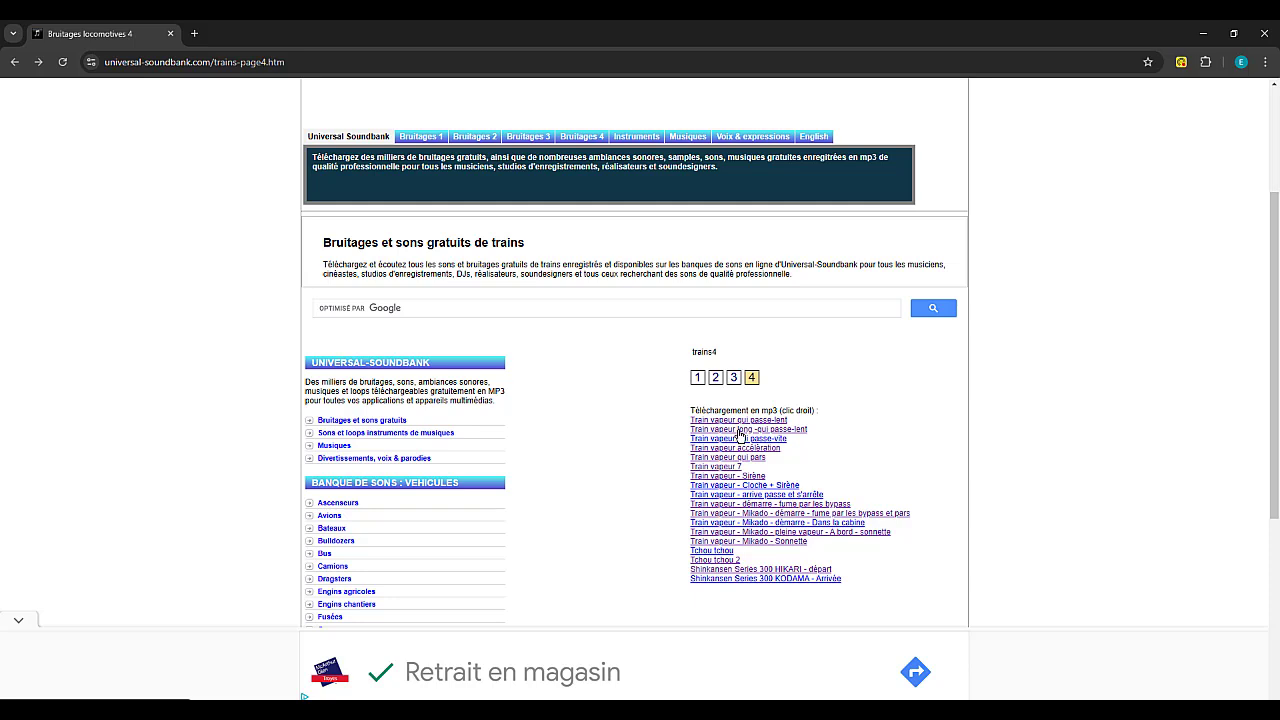
Open a passing steam-train sound from the list and download it to the desktop as 6788.mp3
click(740, 437)
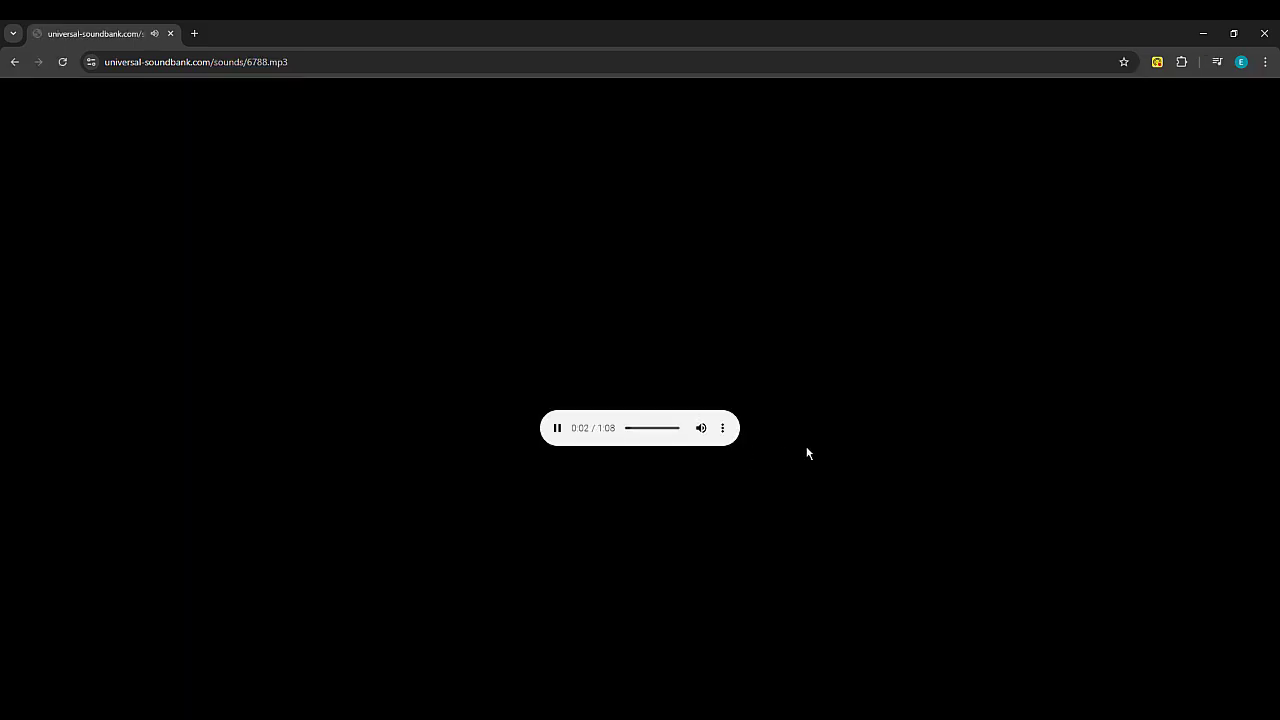
click(723, 429)
click(646, 399)
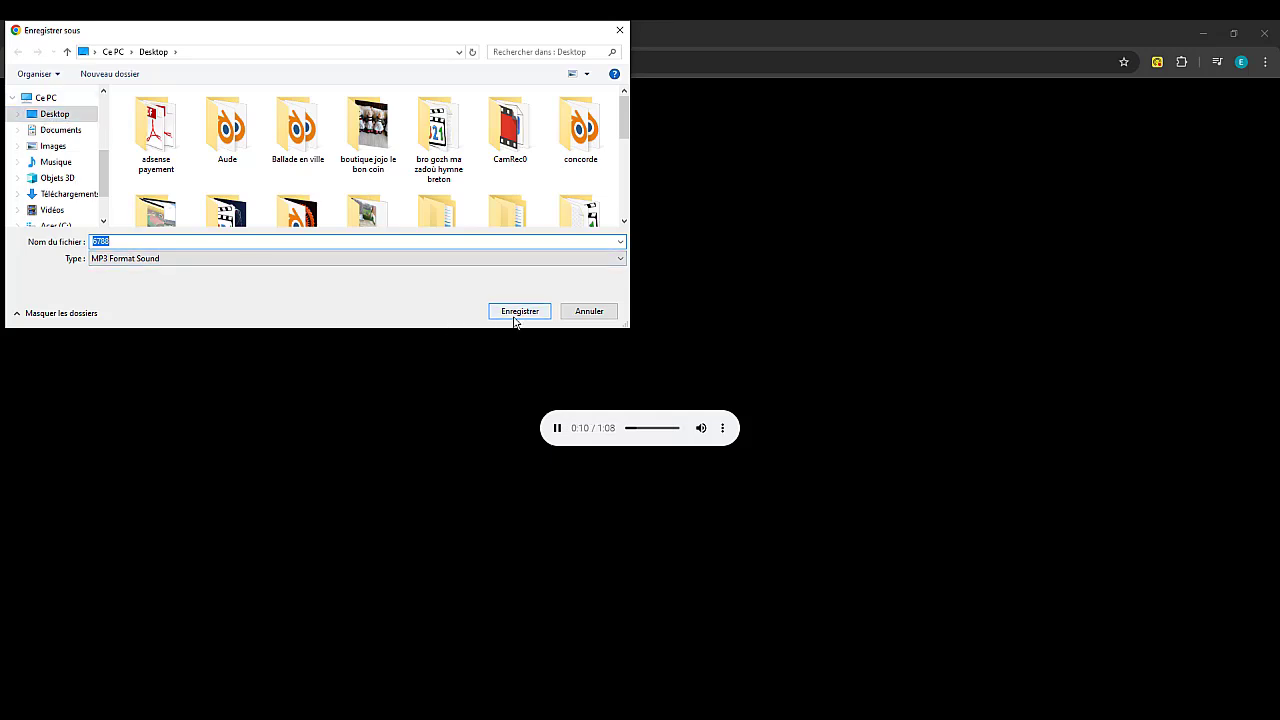
click(519, 311)
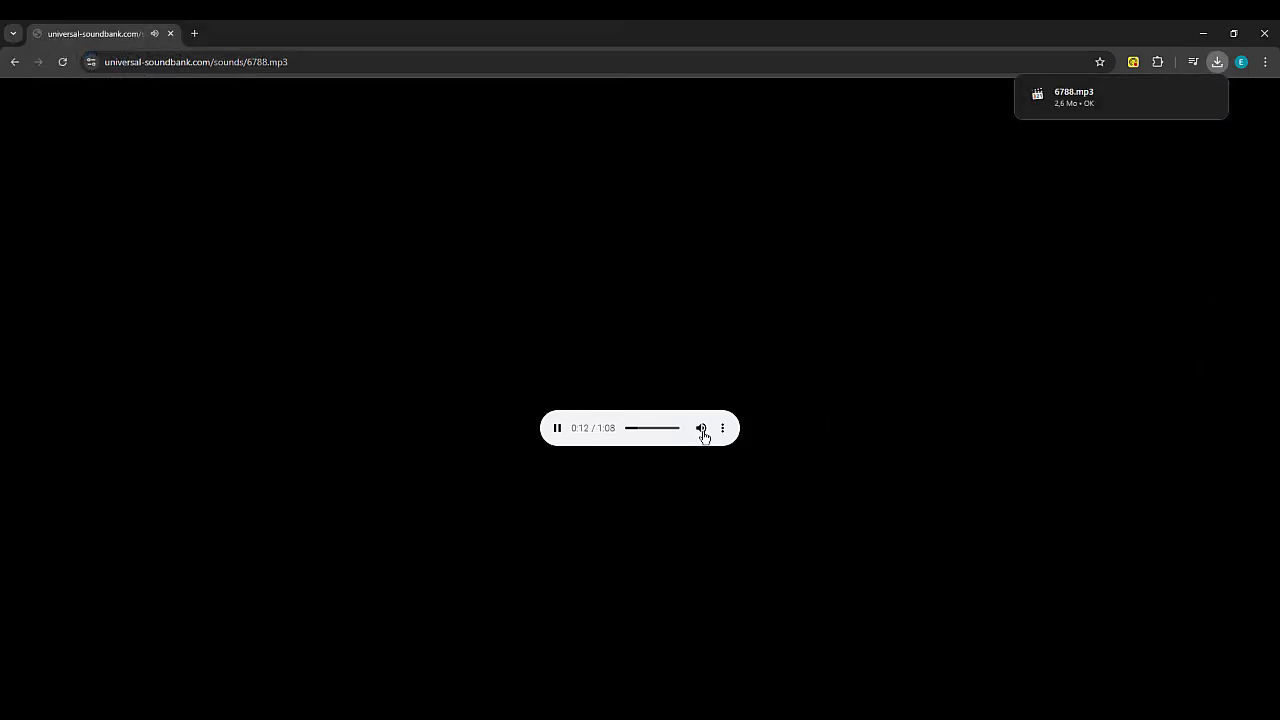
Minimize the browser, place the 6788 sound file beside "train départ arrivée" on the desktop and switch back to Blender
click(14, 62)
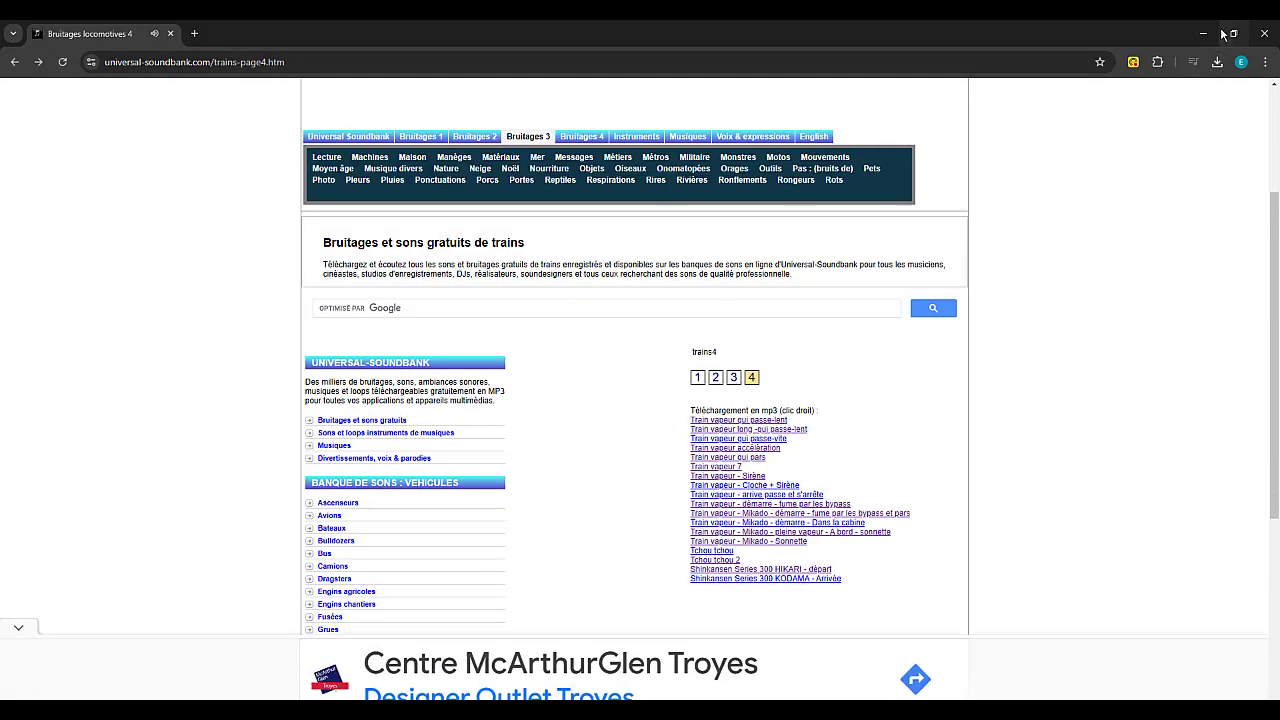
click(1200, 34)
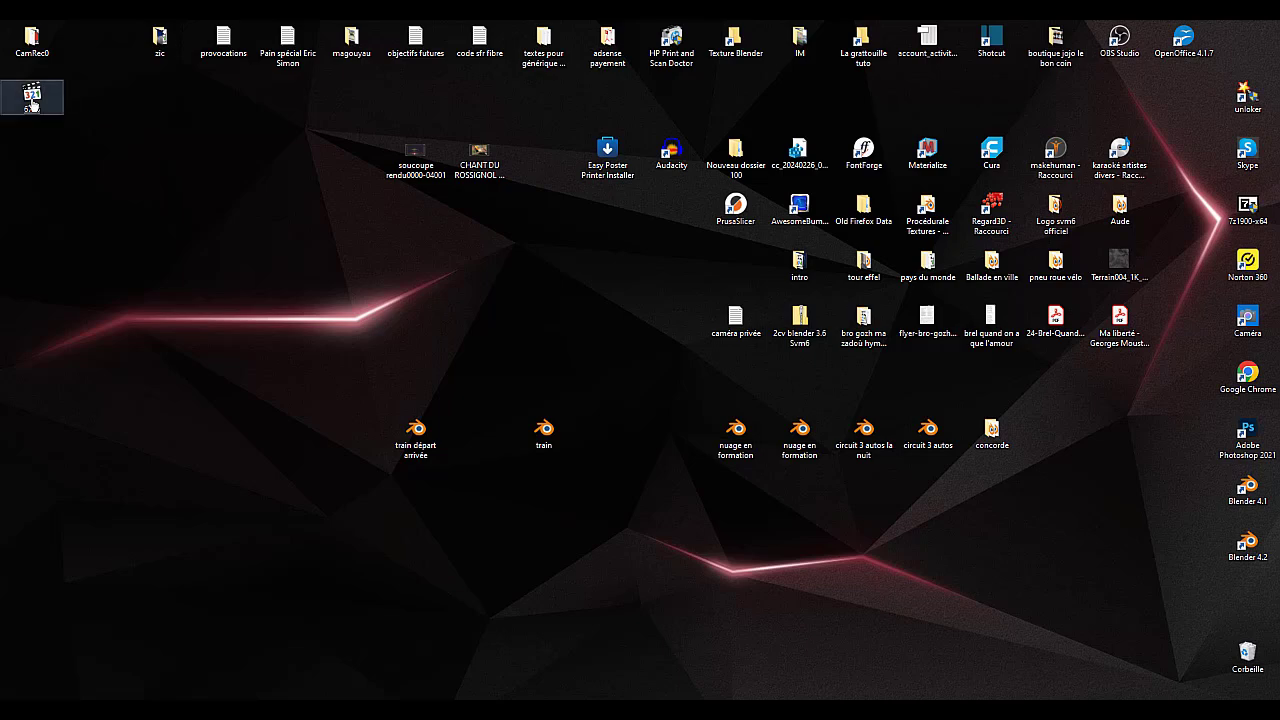
drag(33, 103, 212, 384)
drag(420, 502, 352, 436)
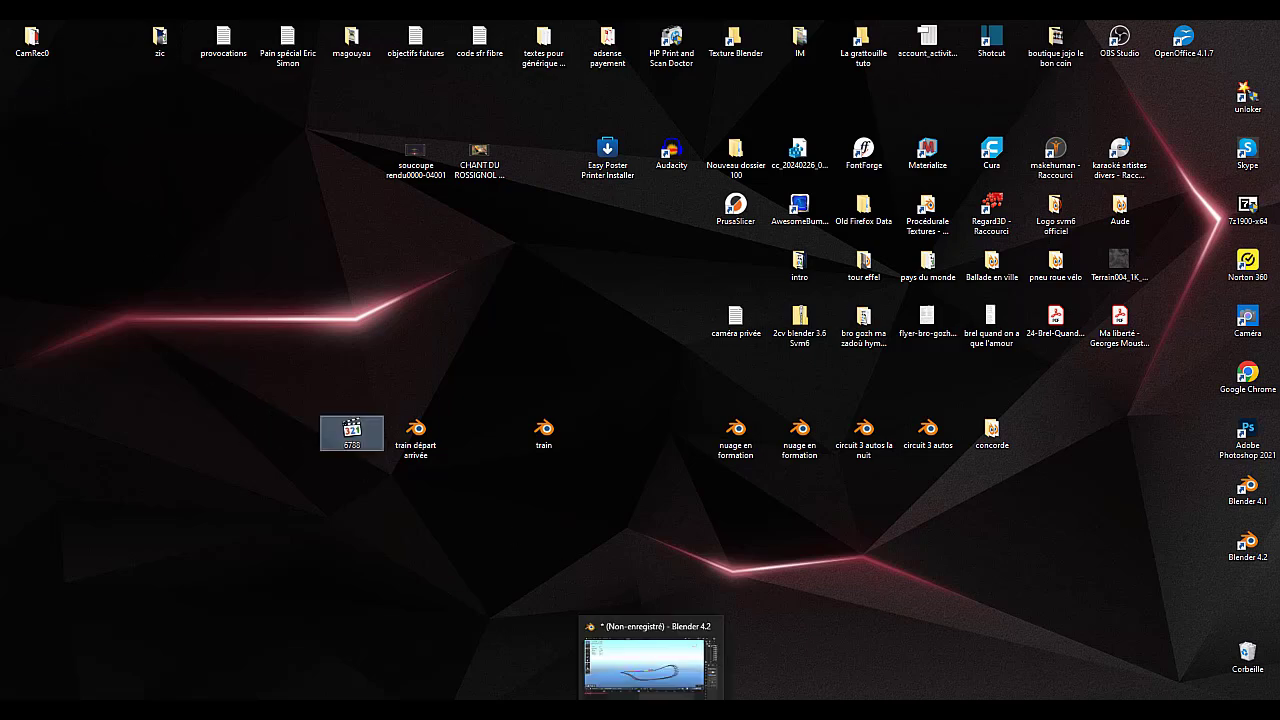
click(630, 688)
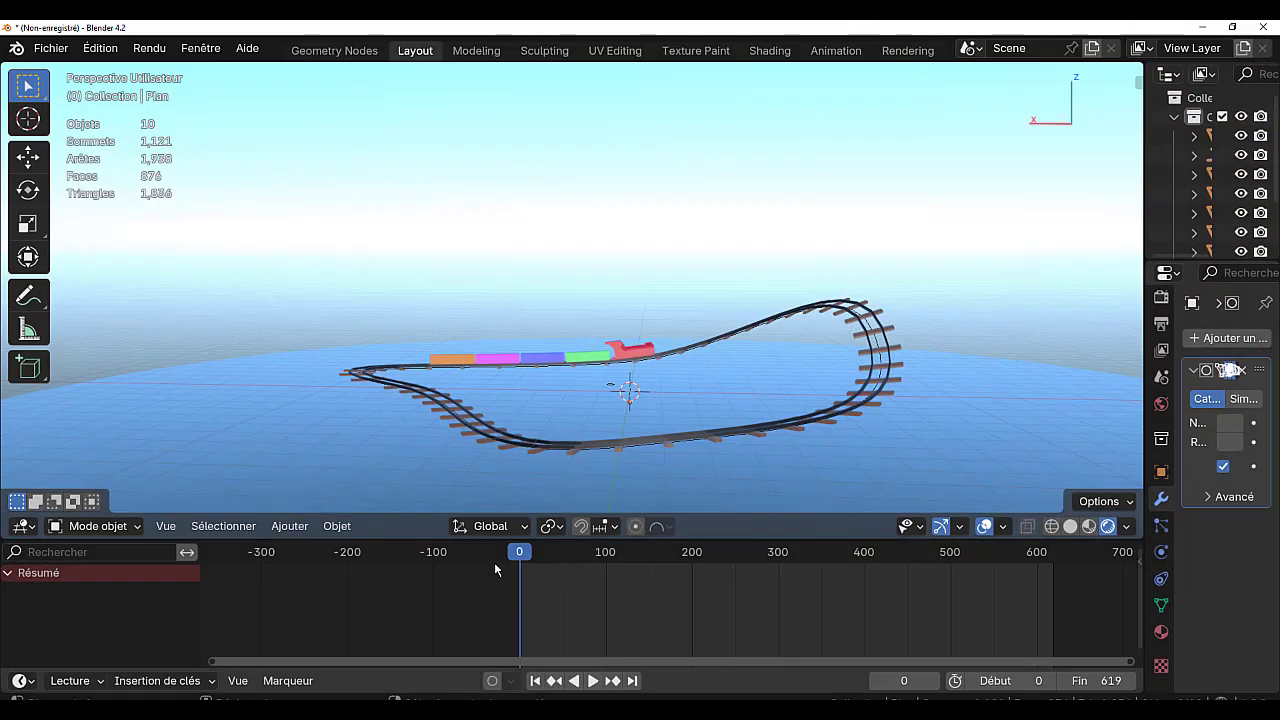
Add a speaker to the scene at frame 0 and show its sound settings in a widened properties area
drag(521, 557, 356, 572)
click(290, 526)
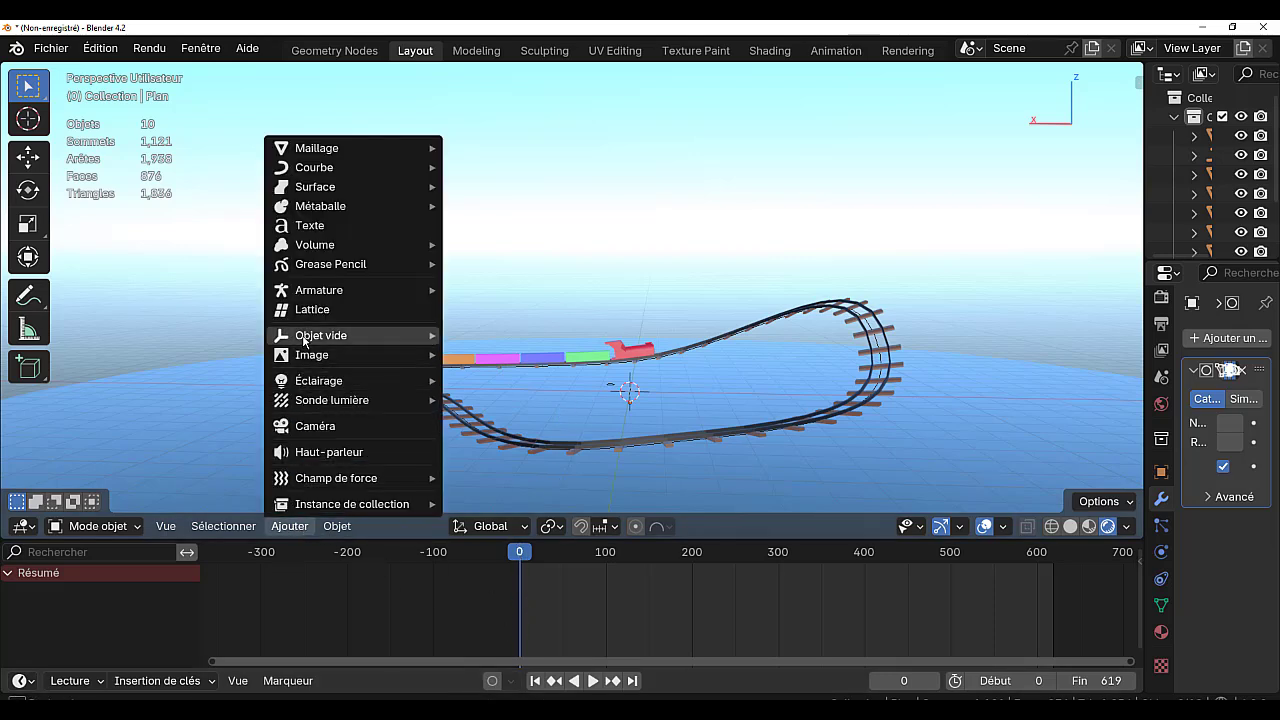
click(309, 452)
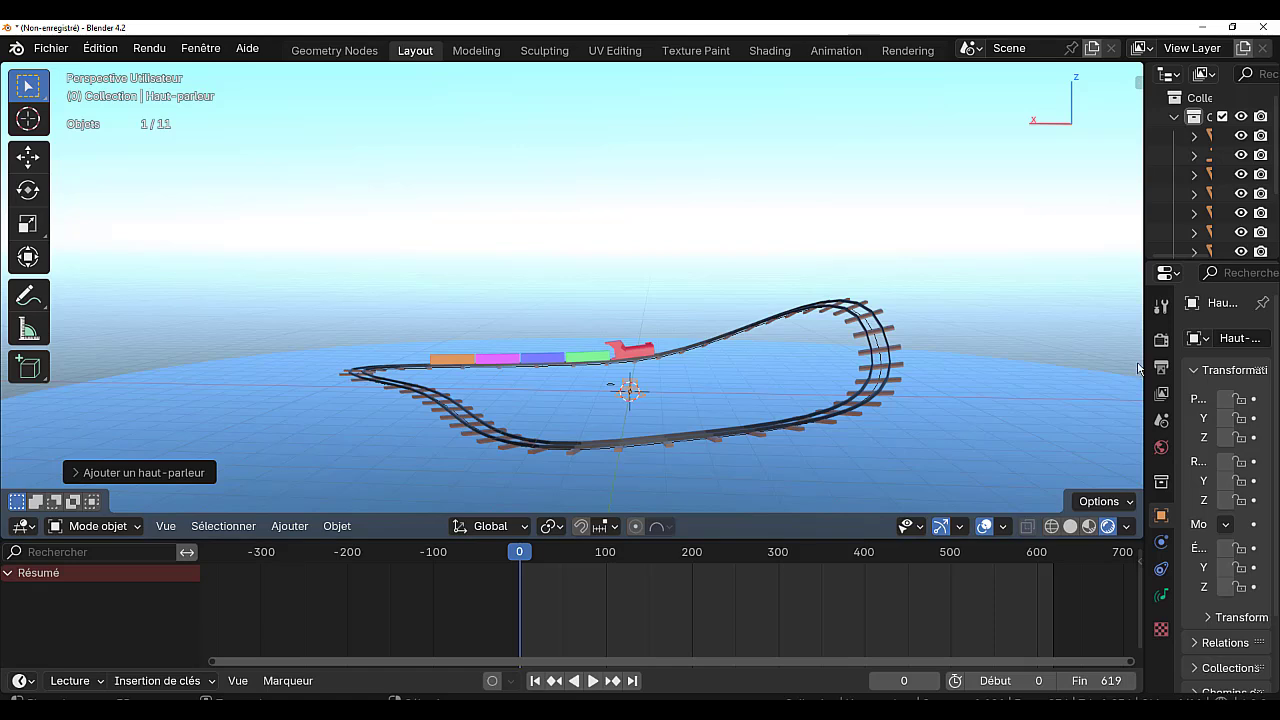
drag(1141, 361, 1007, 376)
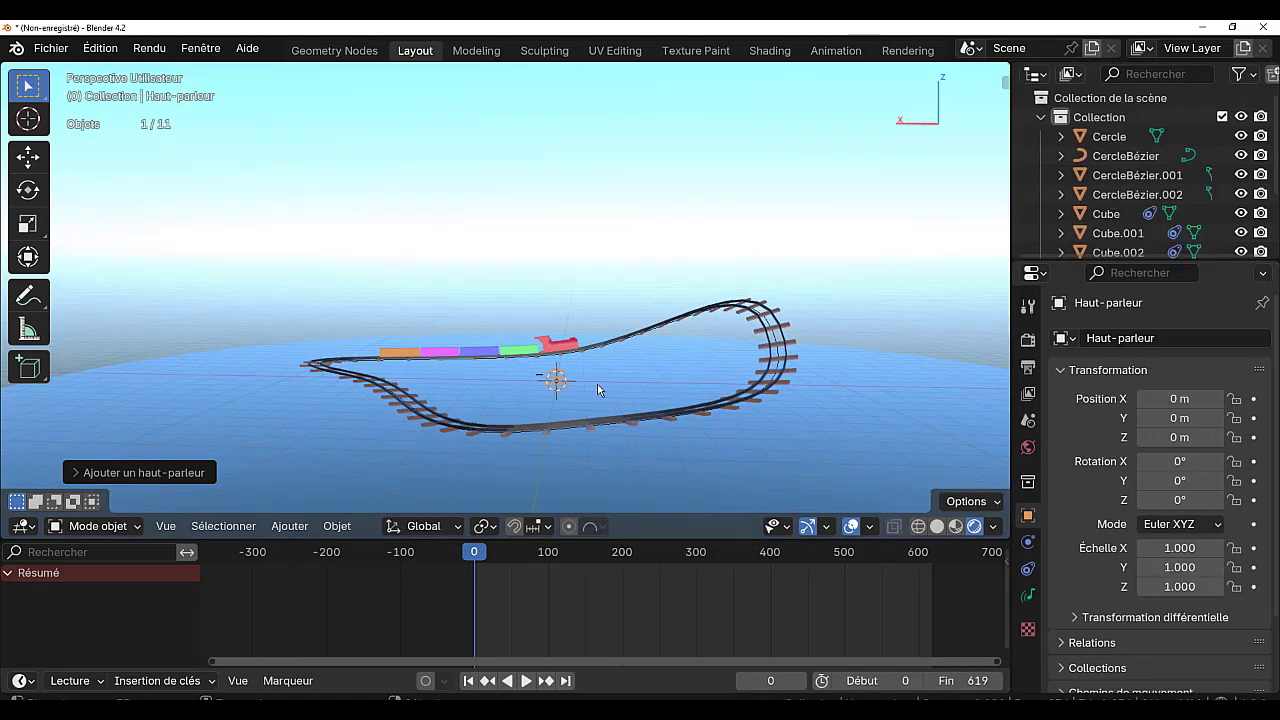
click(1030, 597)
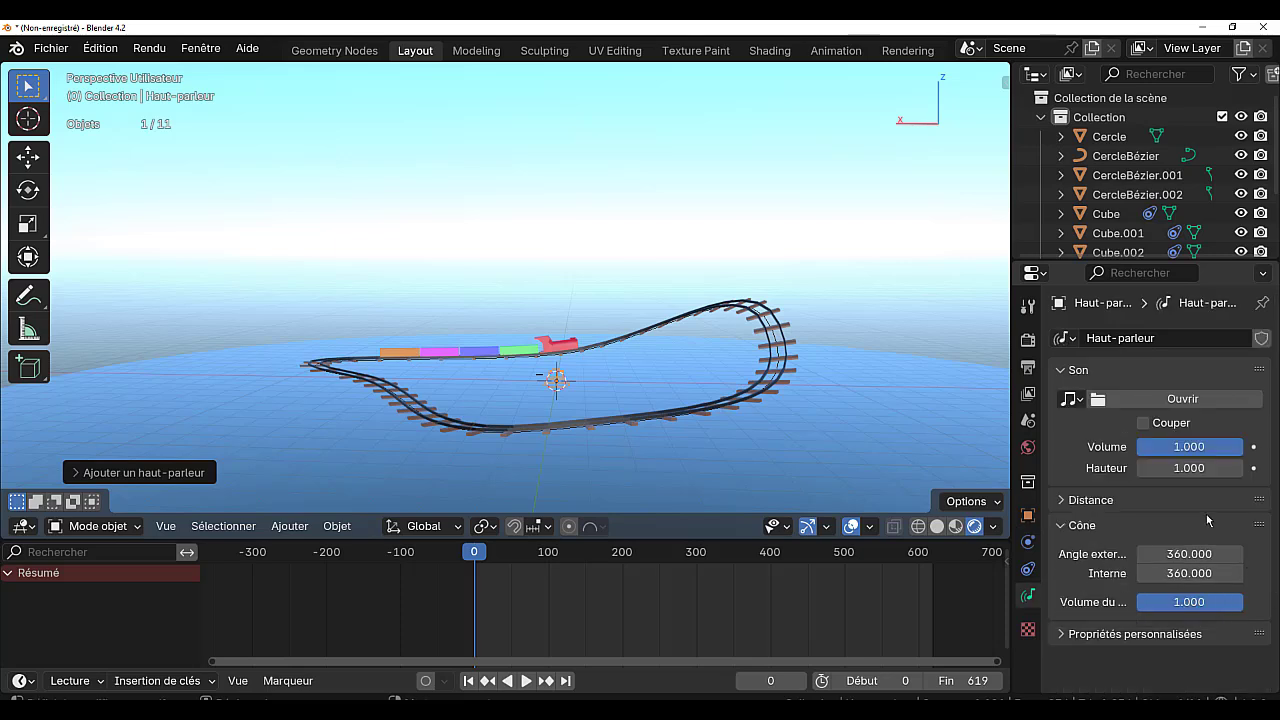
Play the start of the train animation and return to frame 0
click(526, 681)
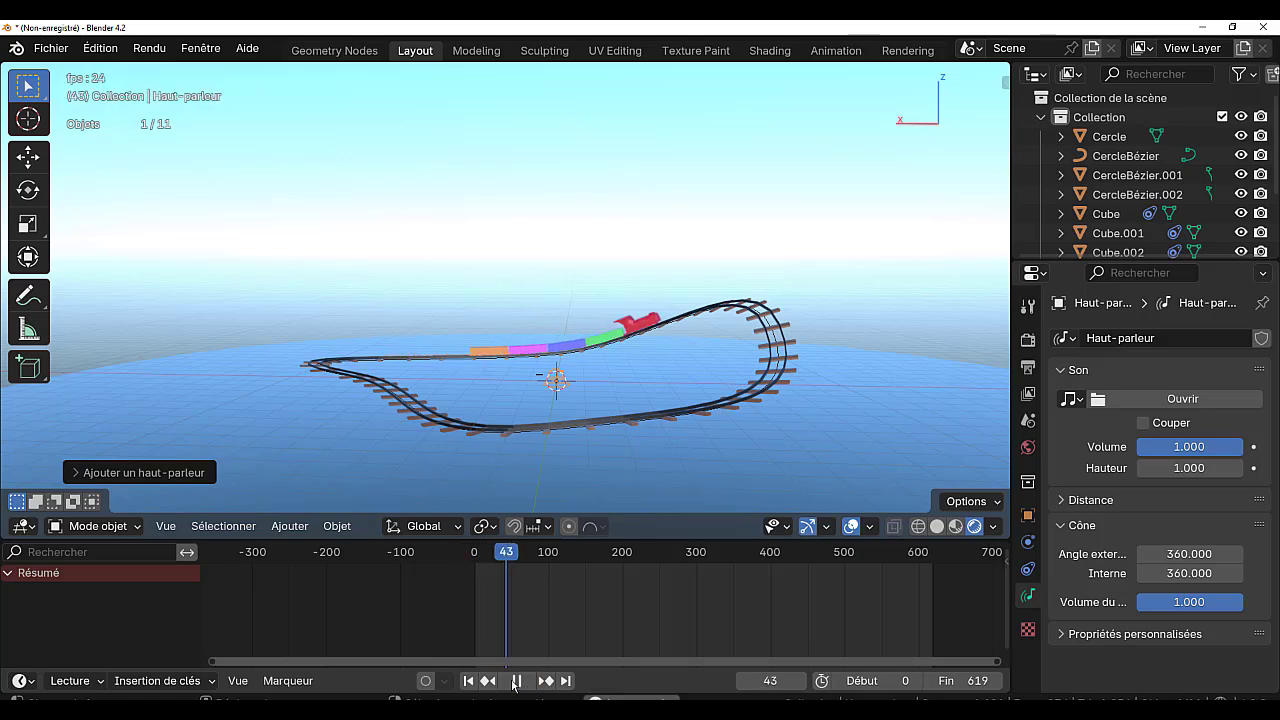
click(516, 681)
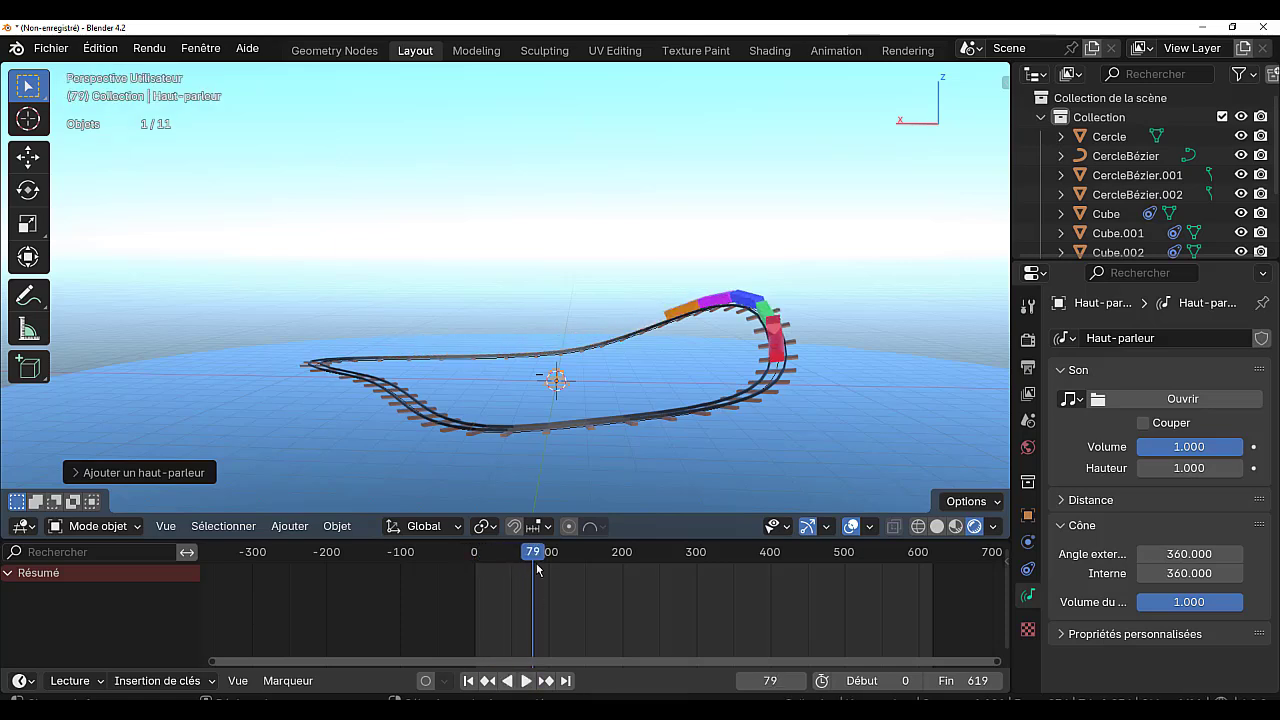
click(446, 559)
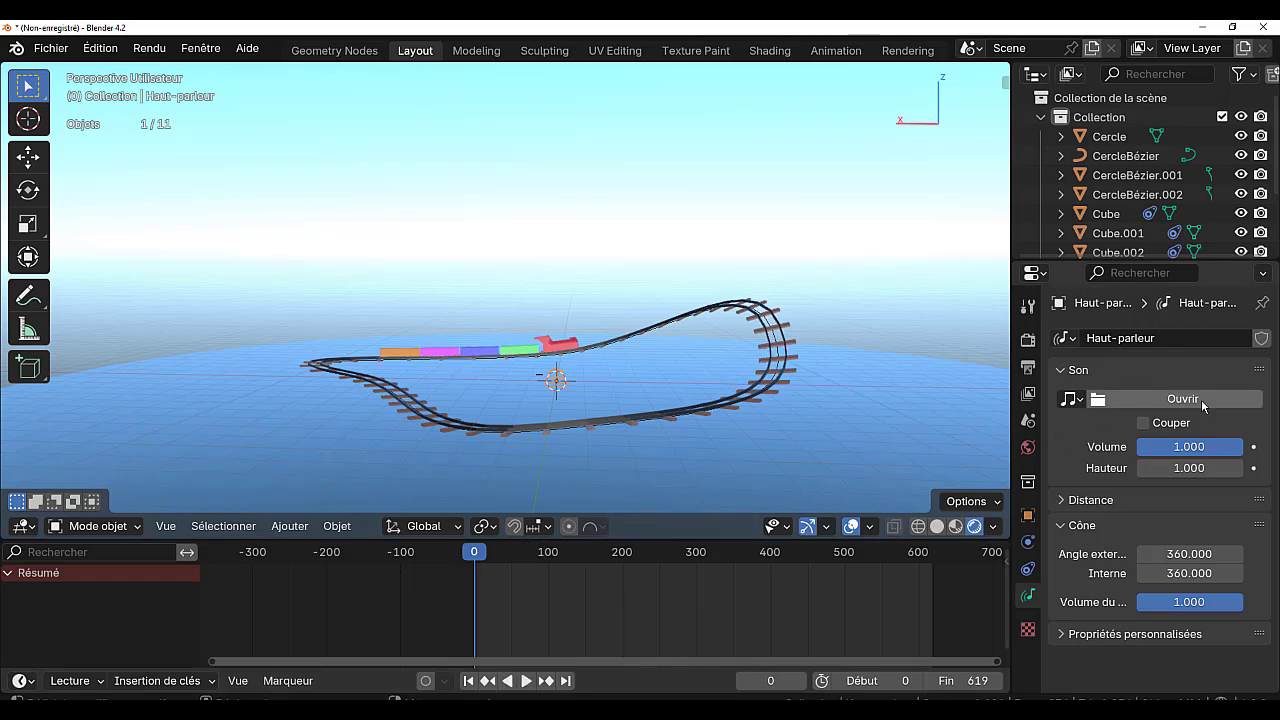
Load 6788.mp3 from the desktop as the speaker's sound
click(1201, 399)
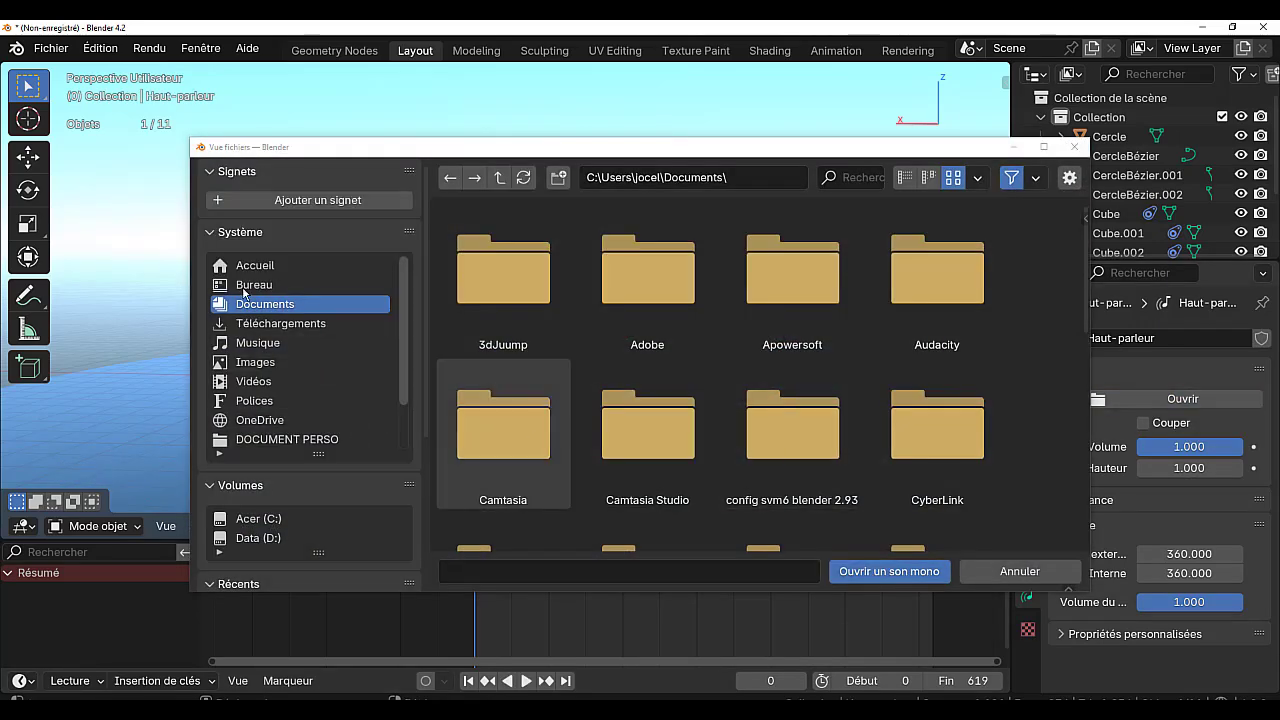
click(242, 286)
scroll(600, 483, down, 6)
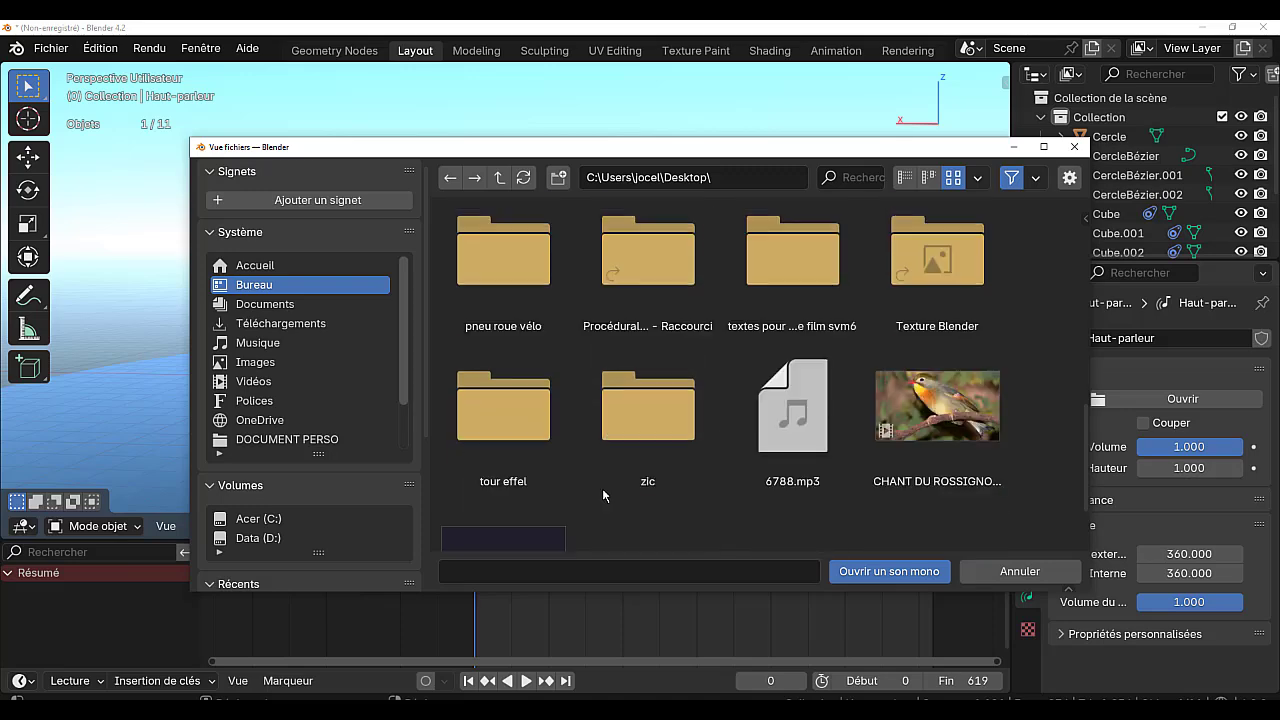
scroll(602, 488, down, 2)
click(818, 350)
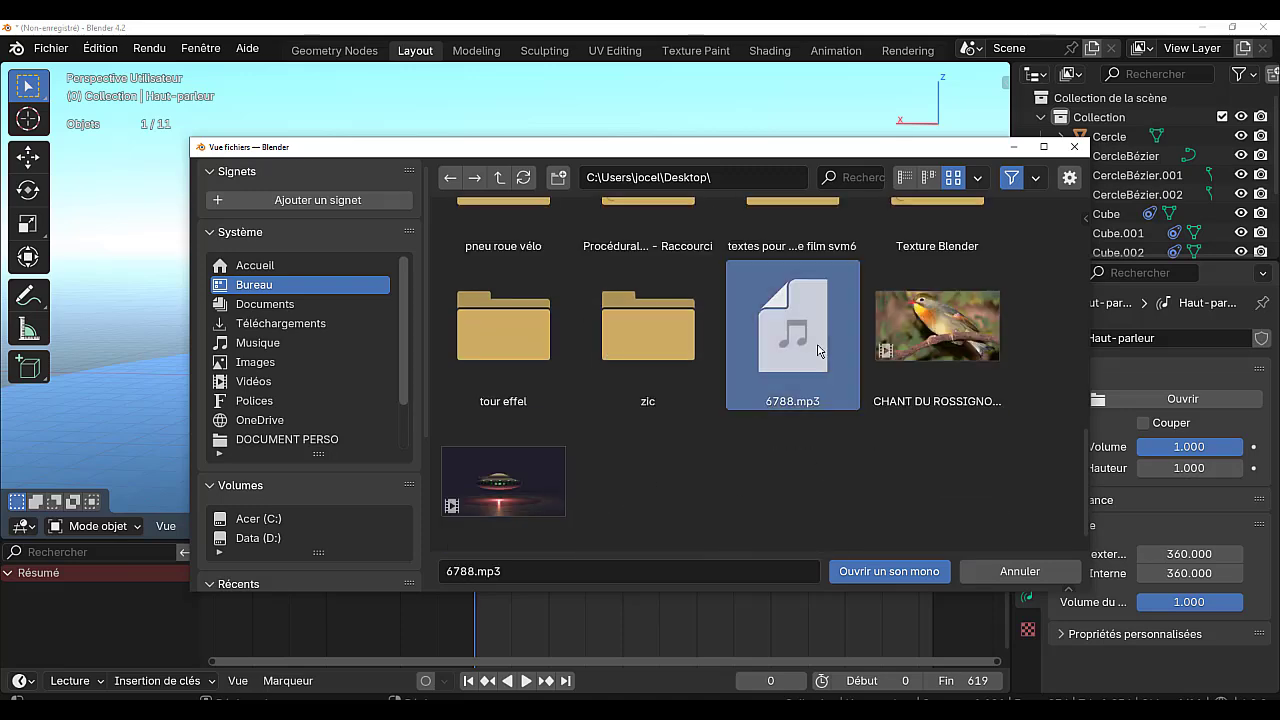
click(887, 572)
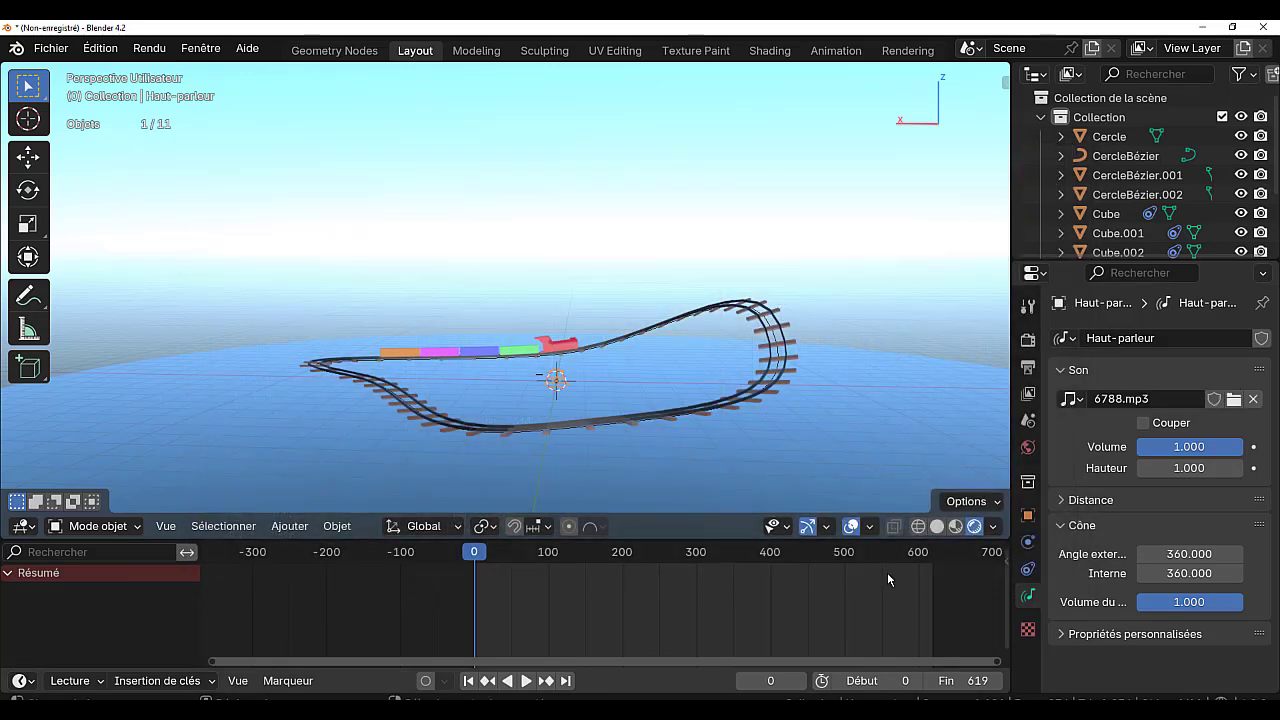
Play the animation with its sound, lower the system volume to 41 and stop playback
click(525, 681)
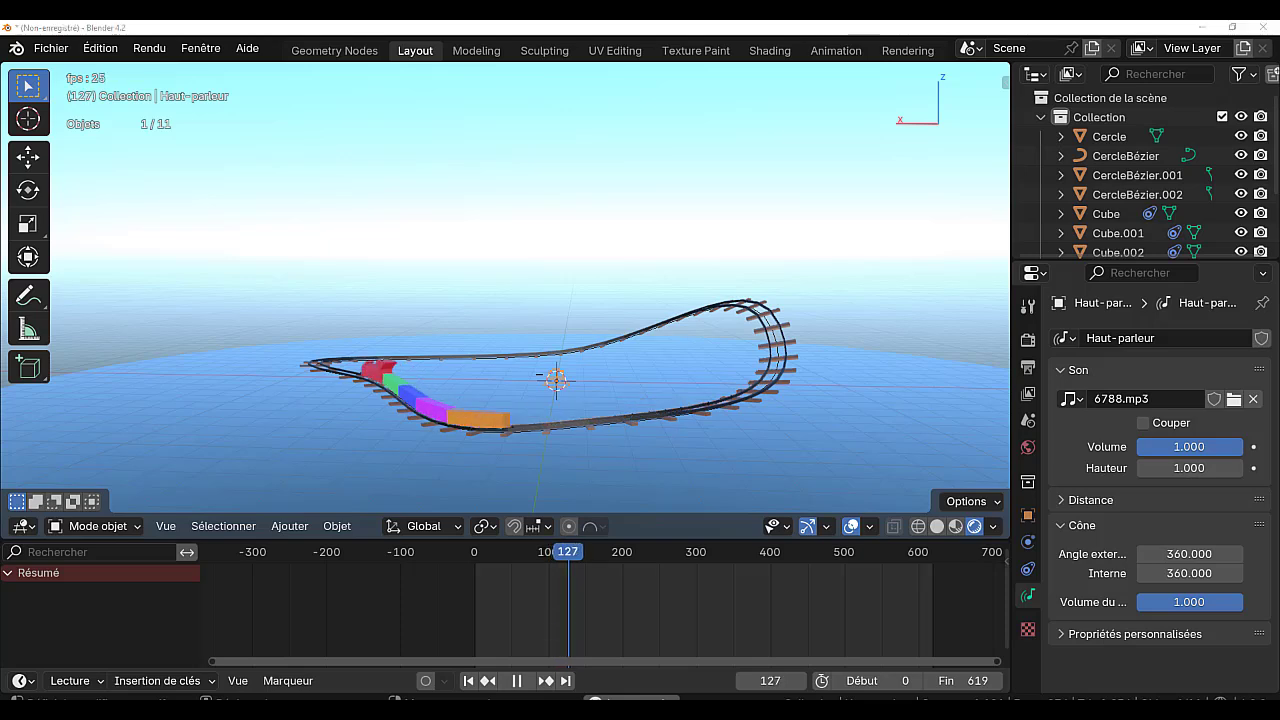
click(1165, 718)
drag(1214, 695, 1147, 694)
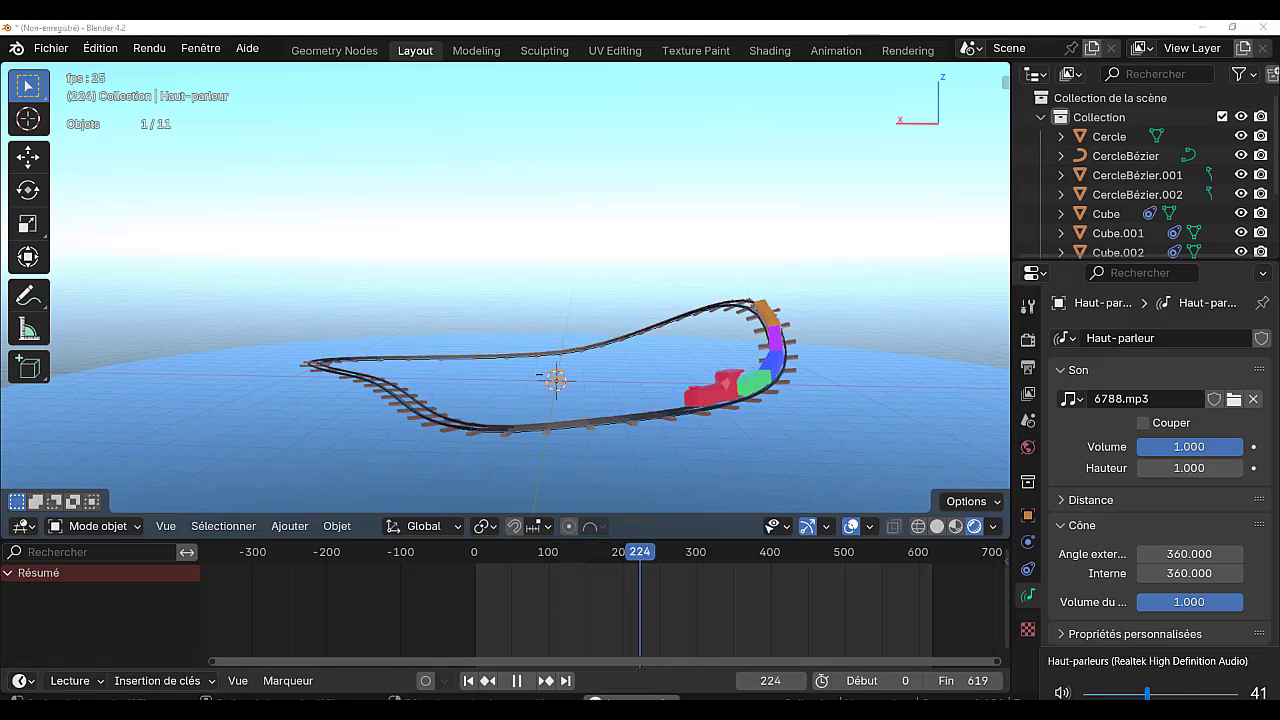
click(517, 681)
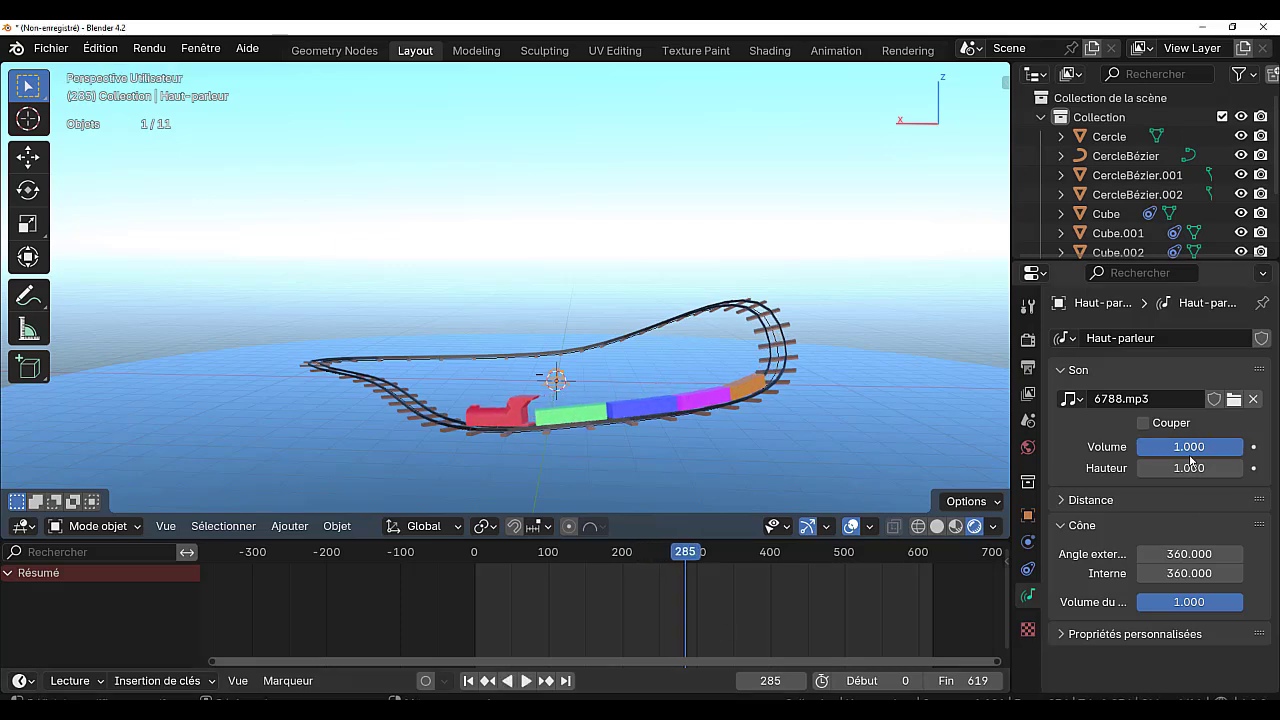
Set the speaker object's volume to 0.383 and the system volume to 80, with the animation back at frame 0
drag(1189, 449, 1126, 449)
key(shift+Left)
key(space)
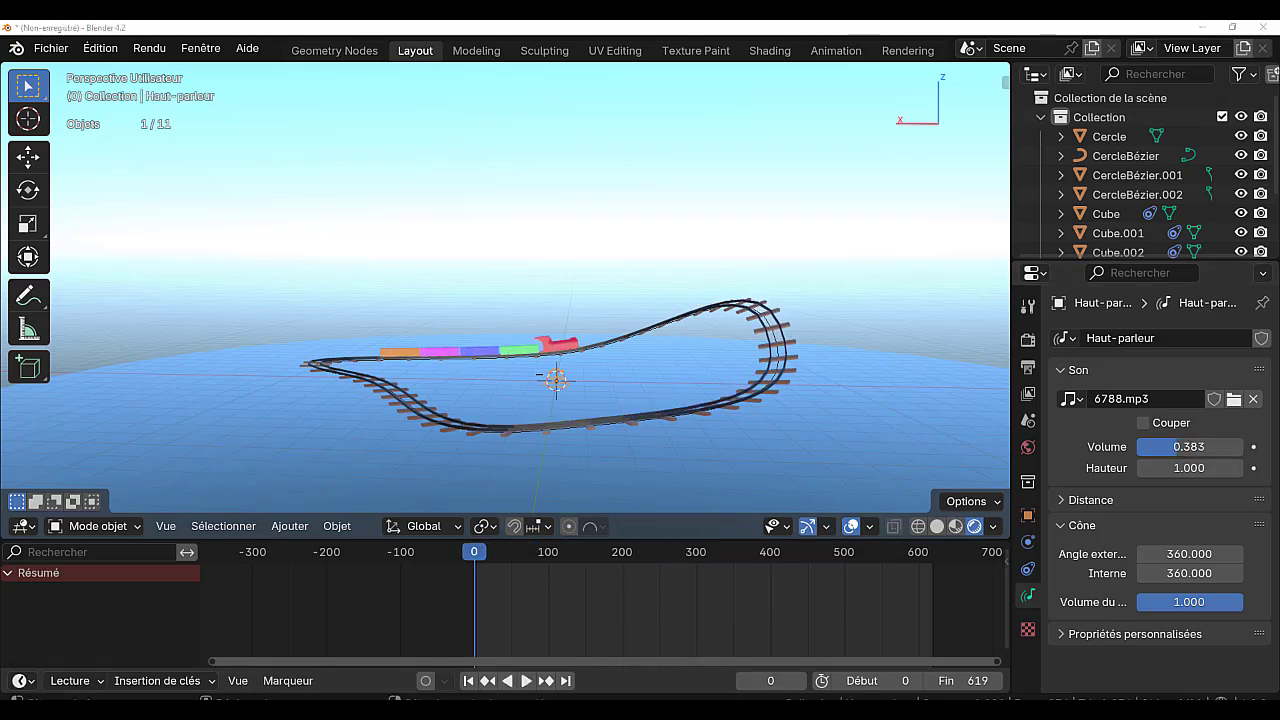
click(1175, 716)
click(1205, 693)
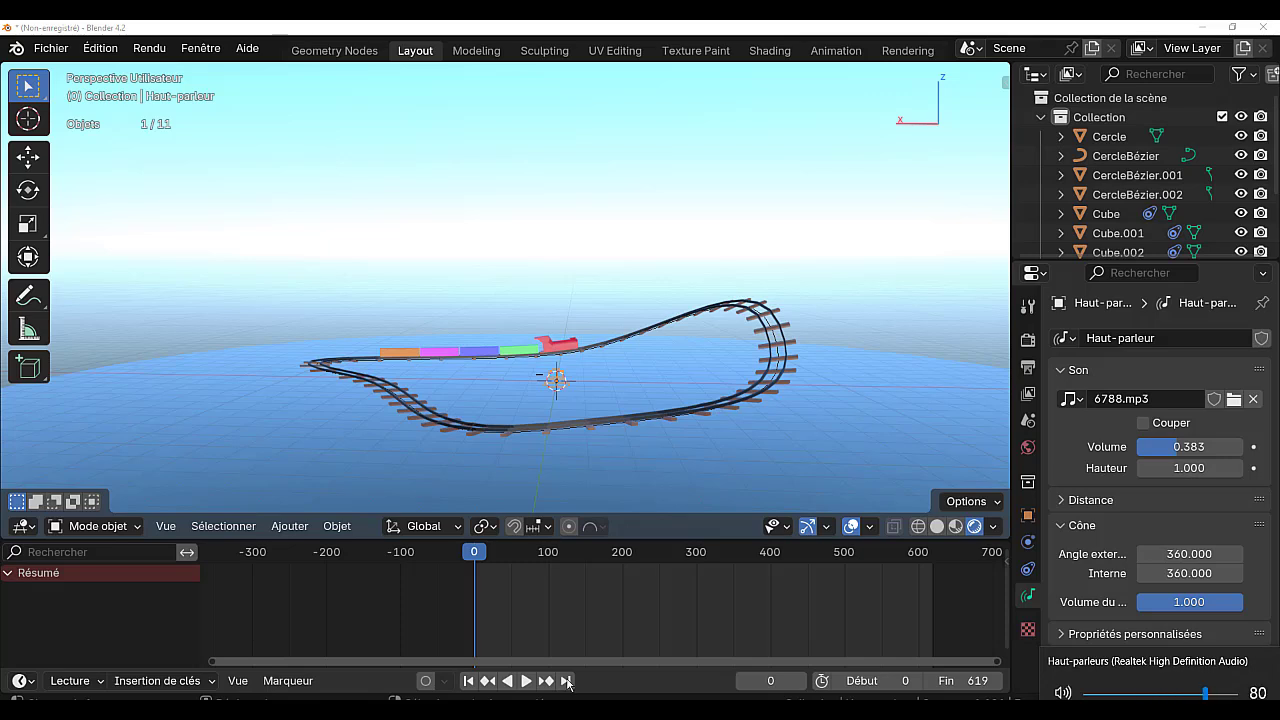
During playback, set the speaker's volume to 0.216, trying a pitch of 10 before setting it to 0.400
click(526, 681)
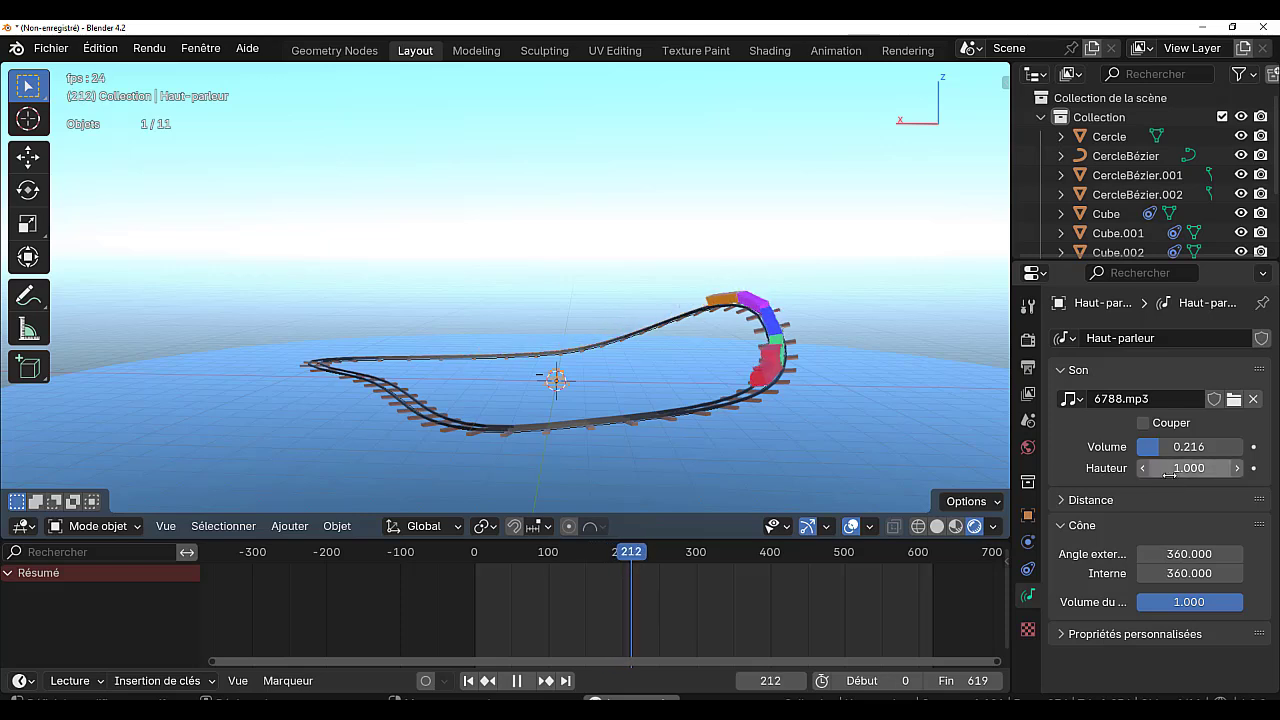
drag(1168, 470, 1268, 470)
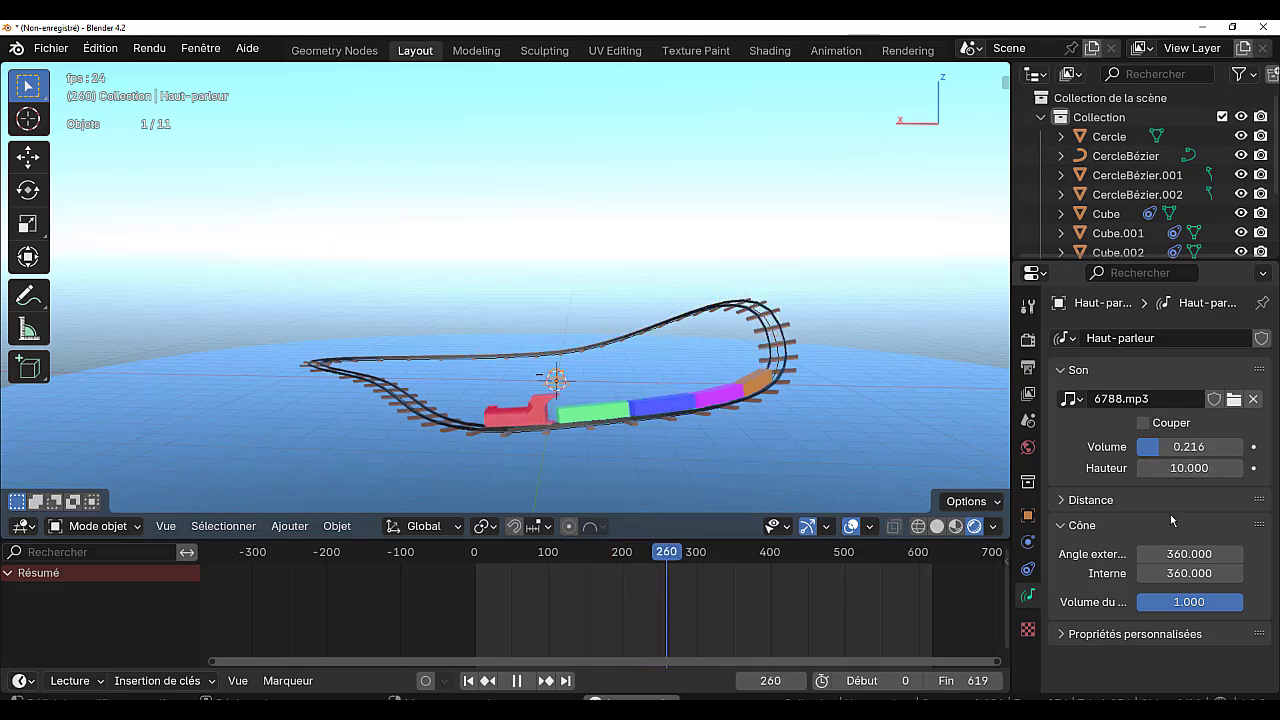
key(shift+Left)
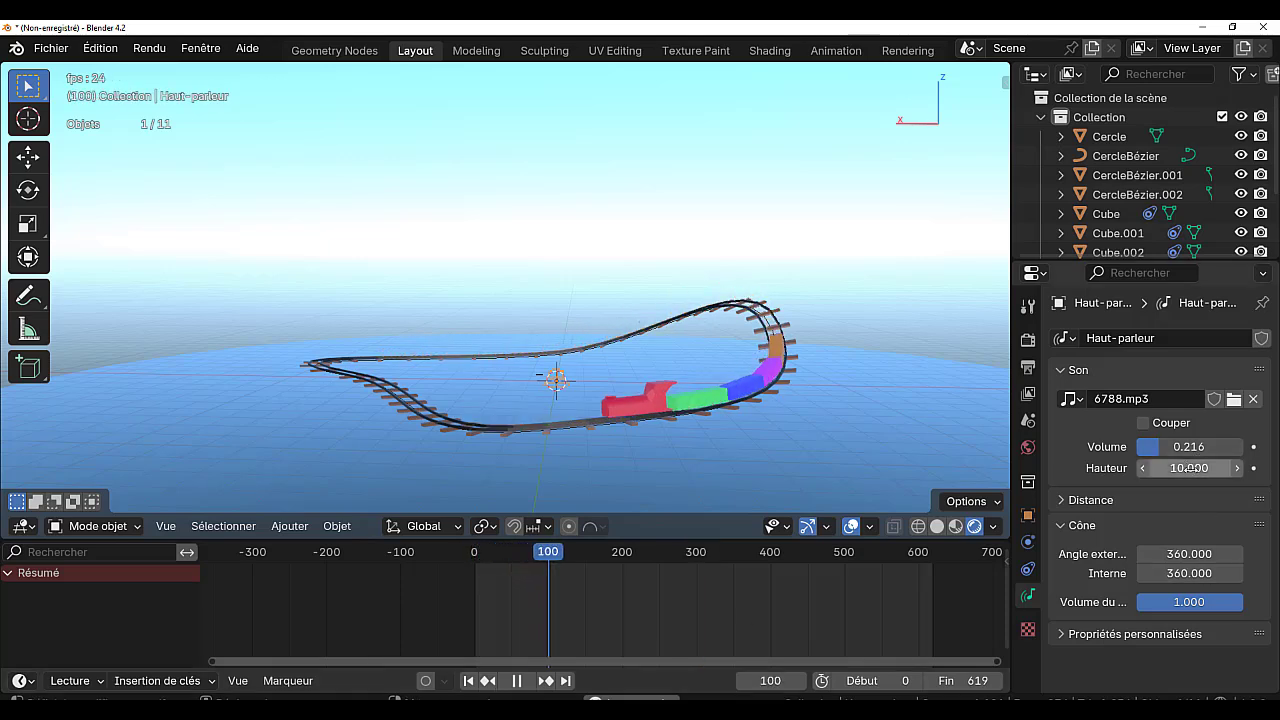
drag(1188, 467, 1065, 467)
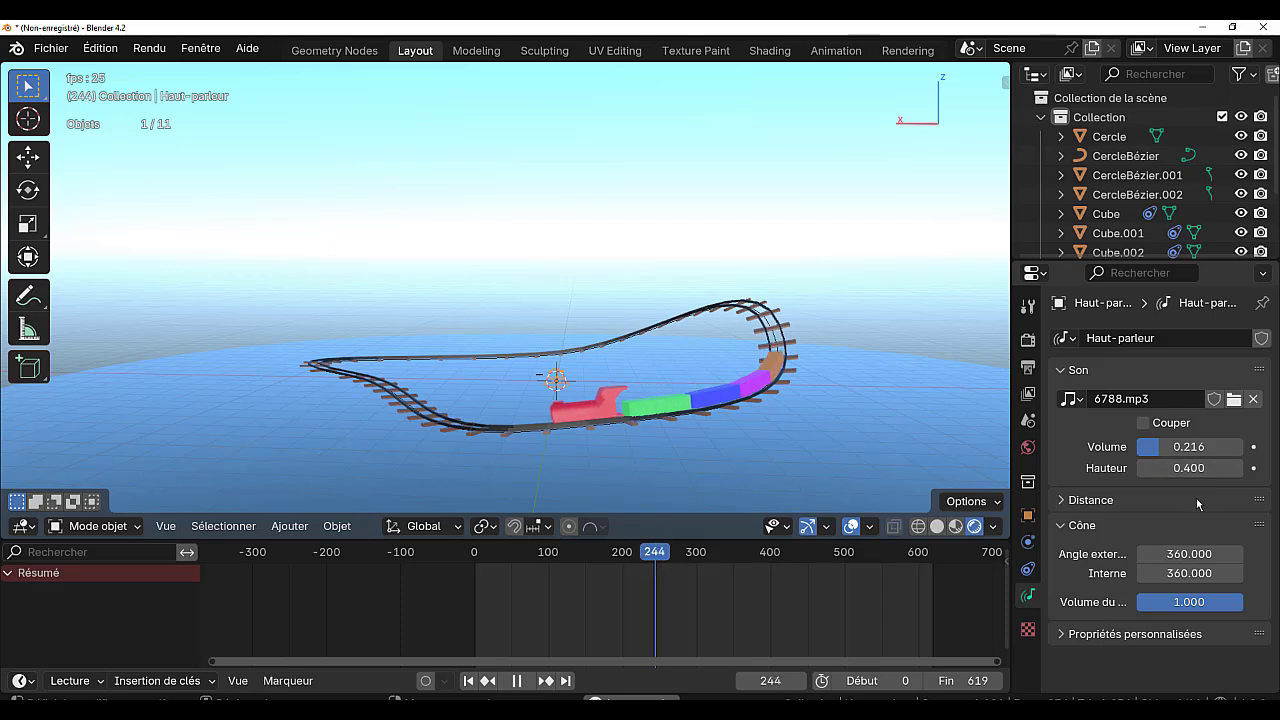
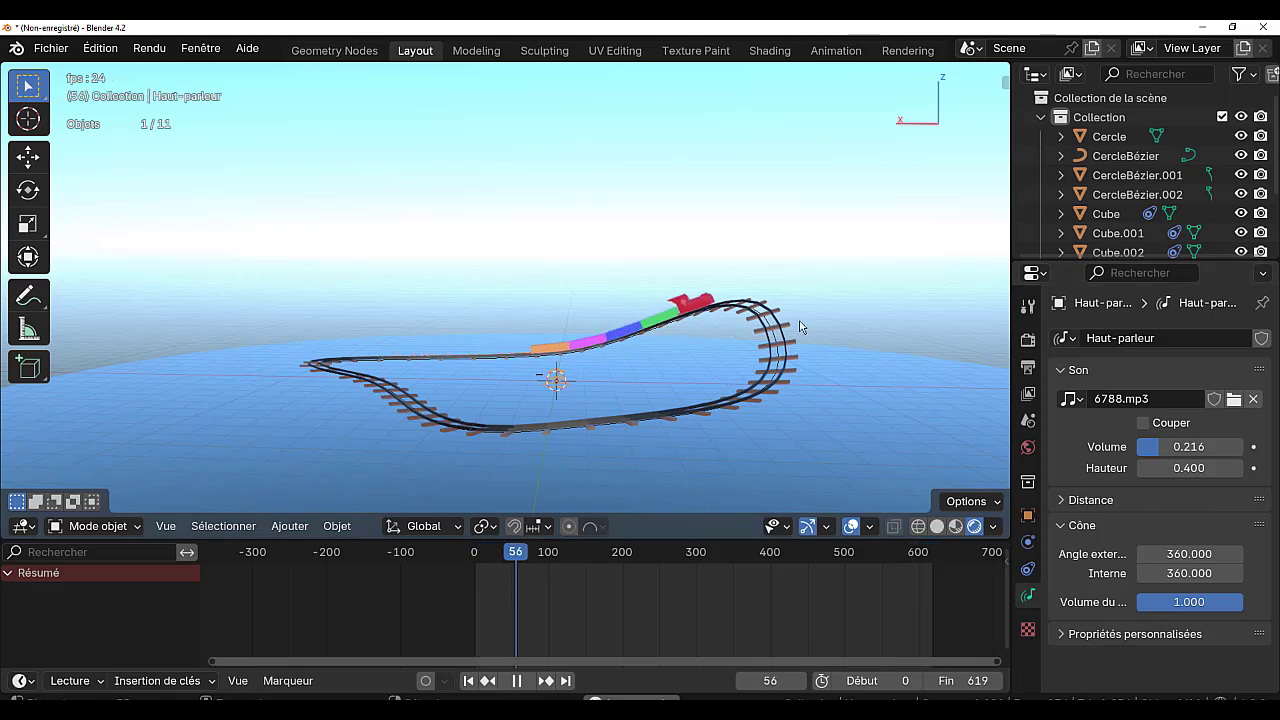
Watch the train's run up close, replay it from frame 197 and keyframe the speaker's volume of 0.216 at frame 277
middle_drag(826, 390, 815, 414)
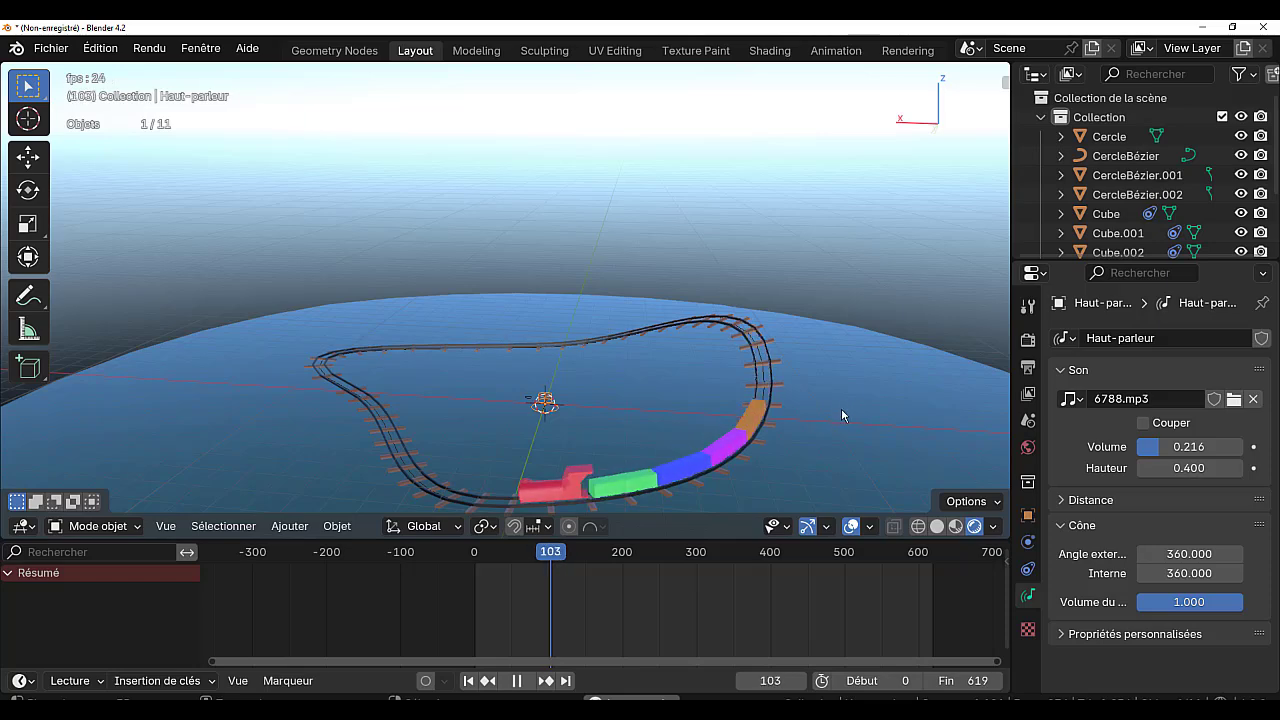
middle_drag(853, 336, 866, 283)
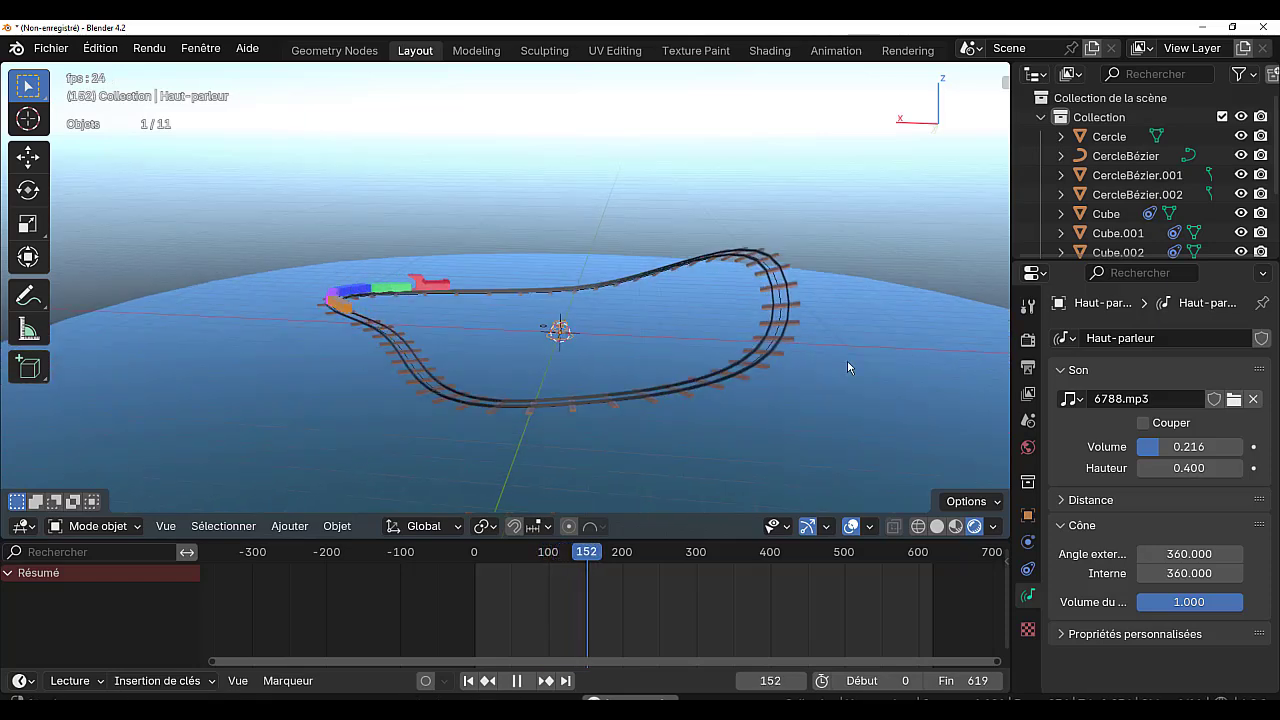
scroll(862, 310, up, 3)
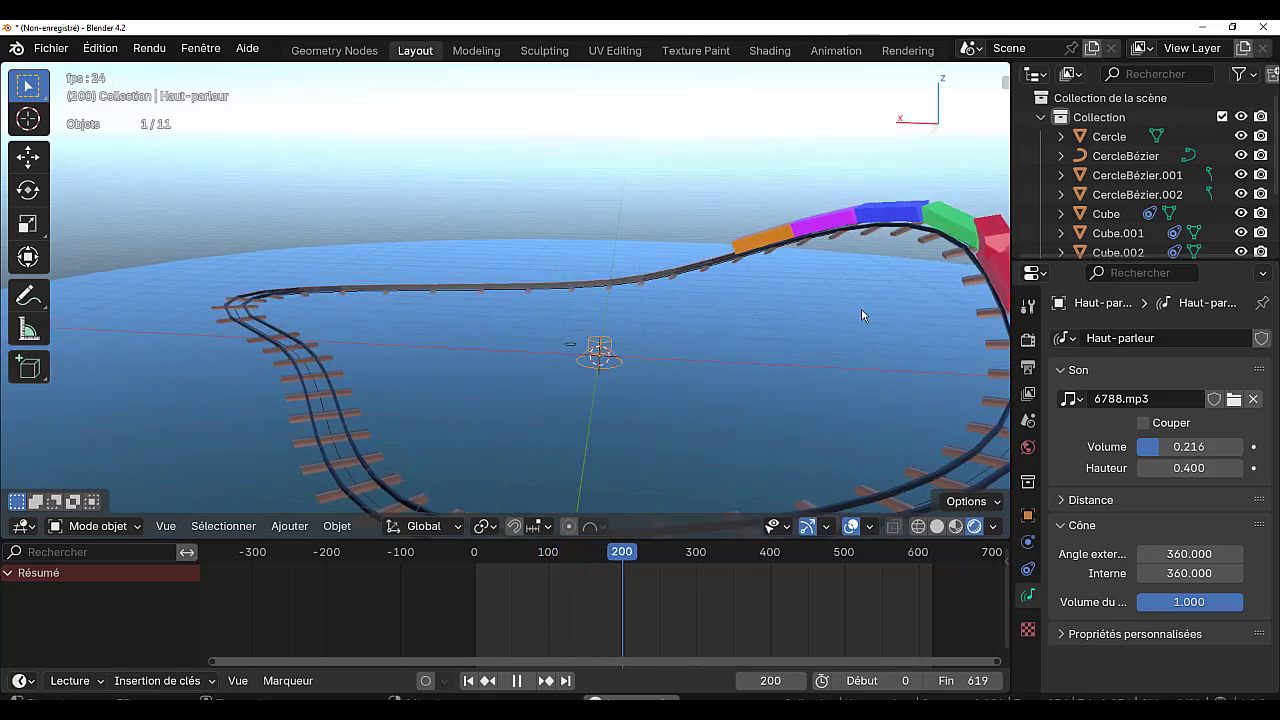
shift+middle_drag(836, 345, 758, 325)
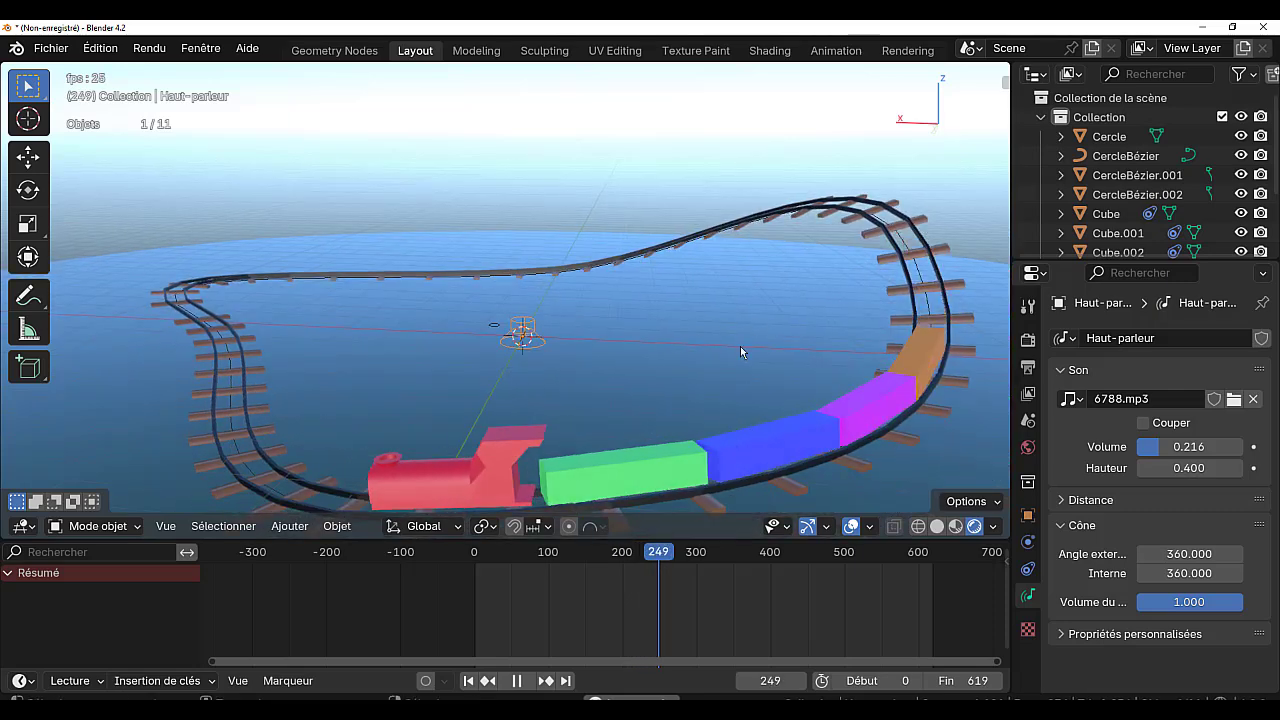
scroll(746, 333, up, 2)
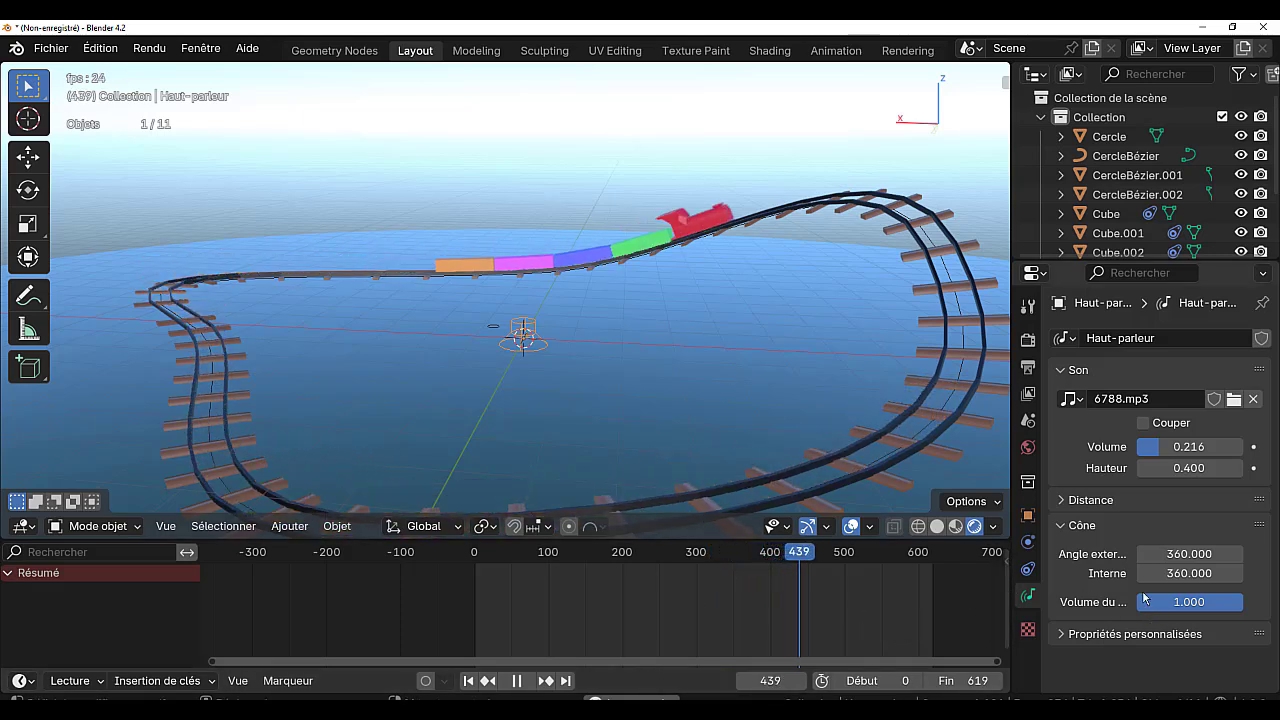
click(517, 681)
drag(879, 555, 621, 567)
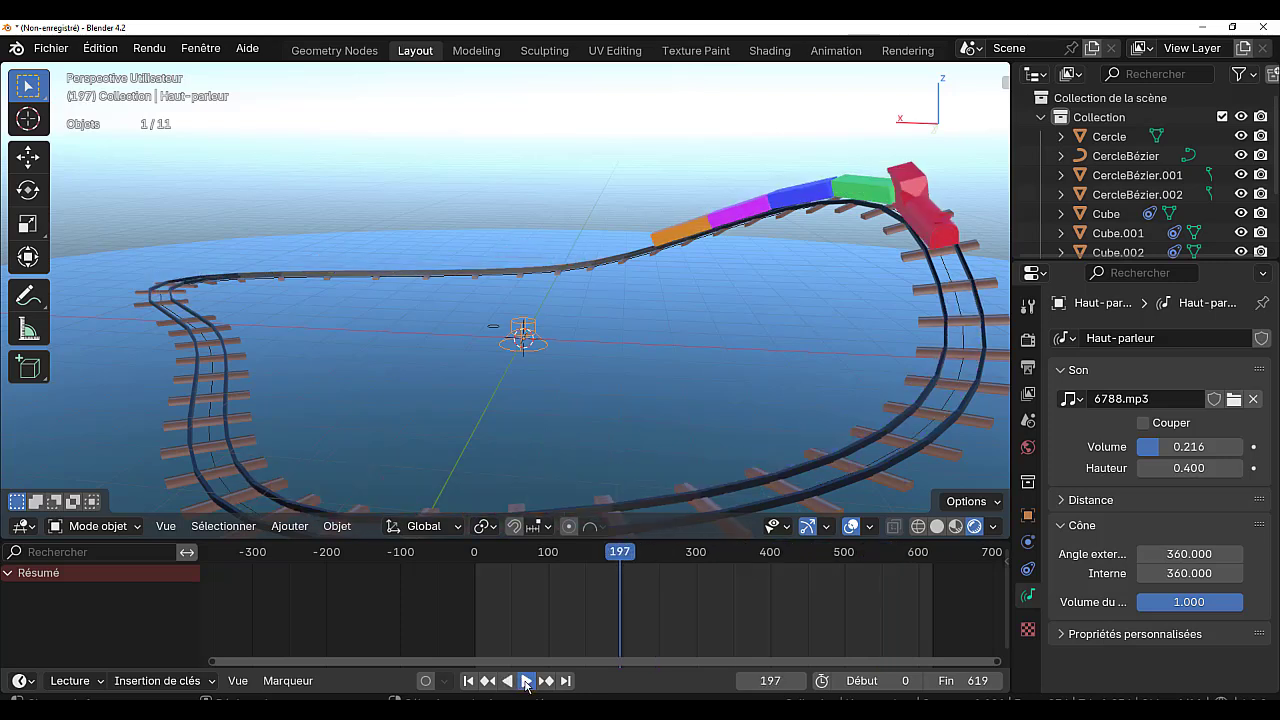
click(526, 681)
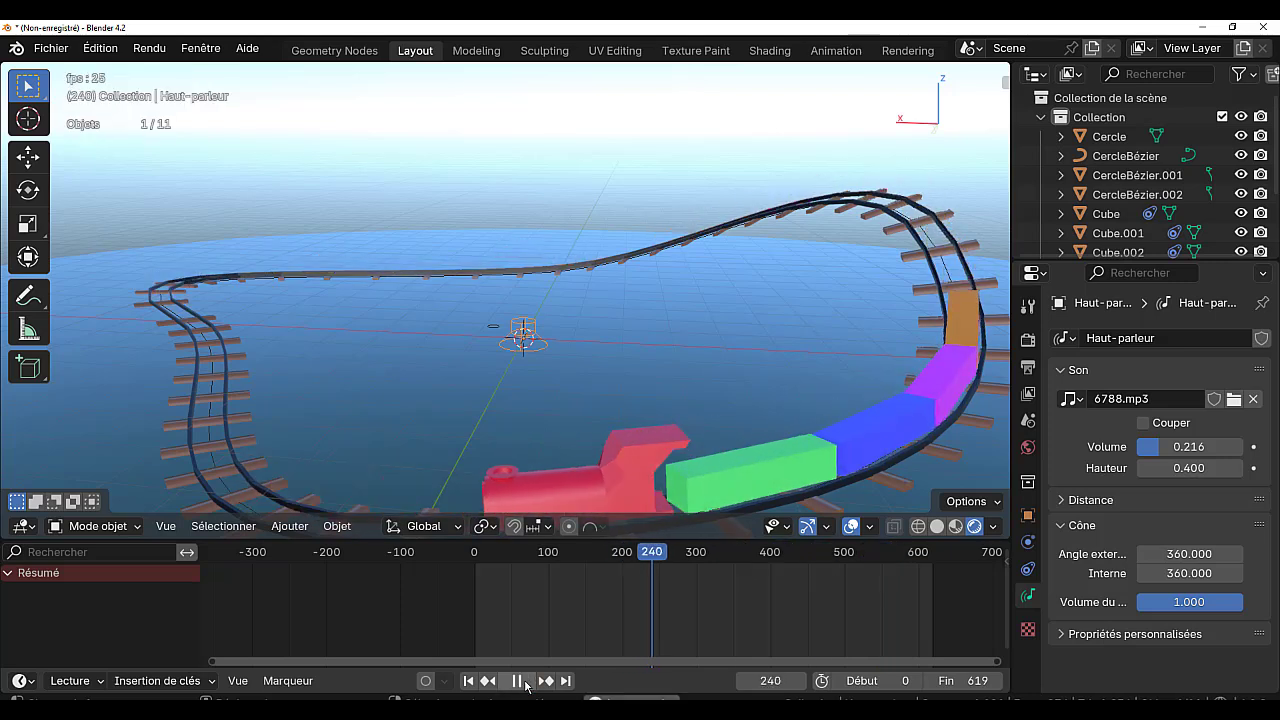
click(526, 681)
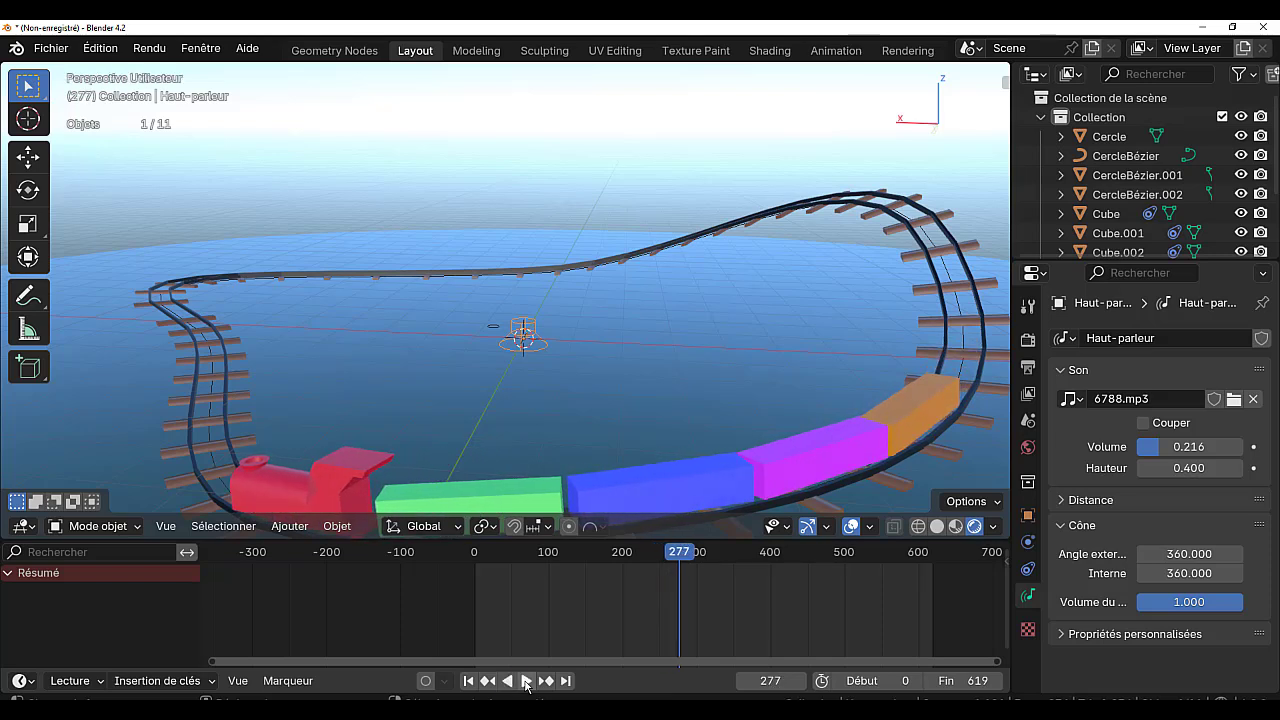
click(1254, 447)
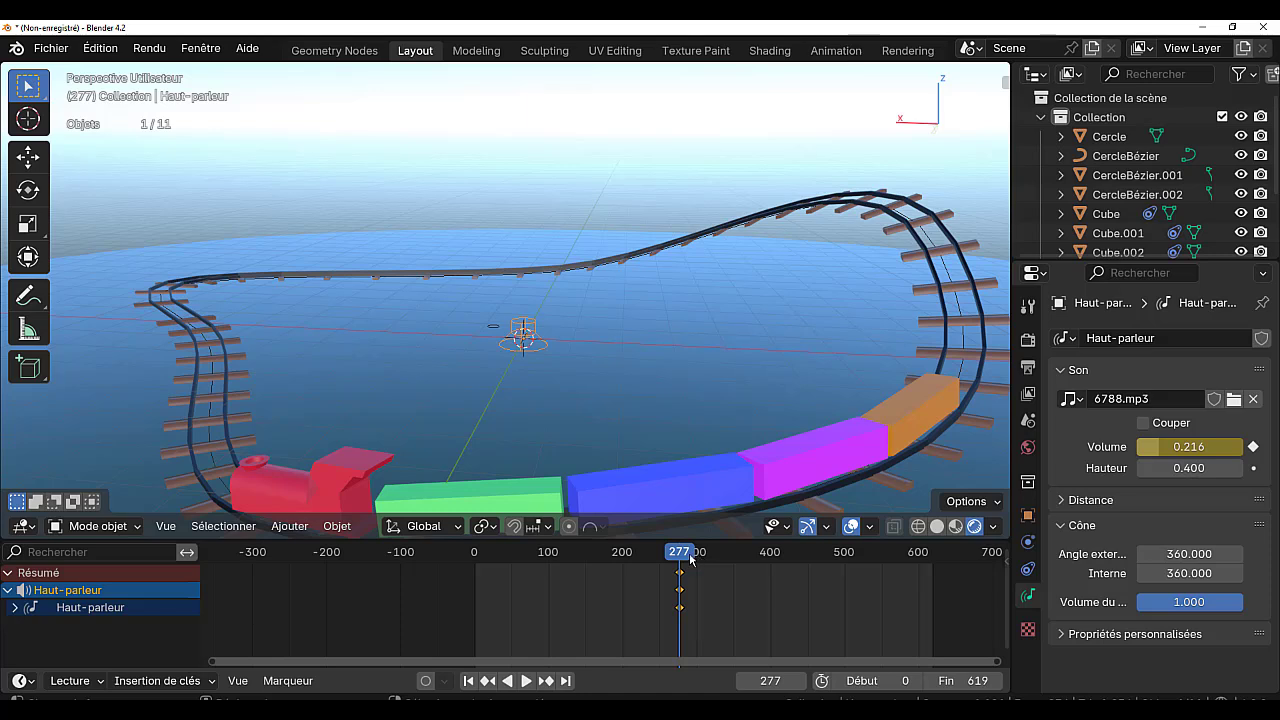
Keyframe the speaker's volume at 0.000 on frame 317 and check the sound by playing back from frame 213
key(space)
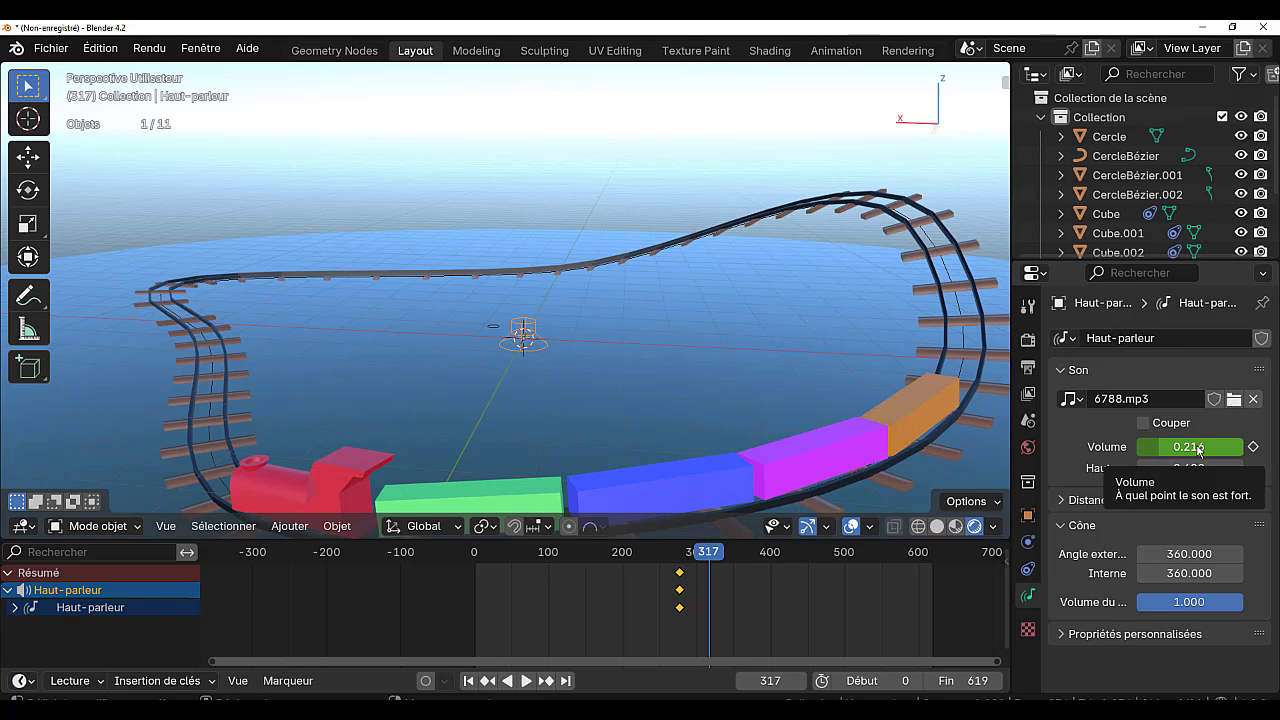
drag(1196, 447, 1184, 447)
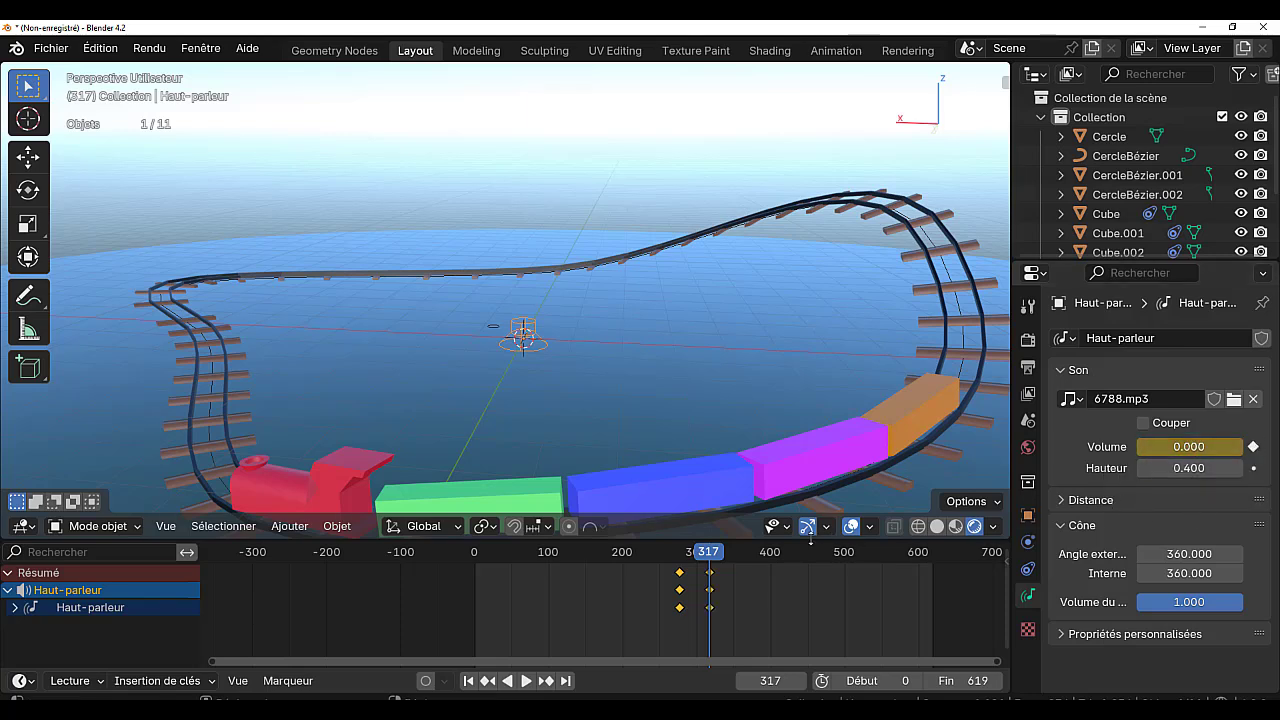
drag(709, 555, 633, 560)
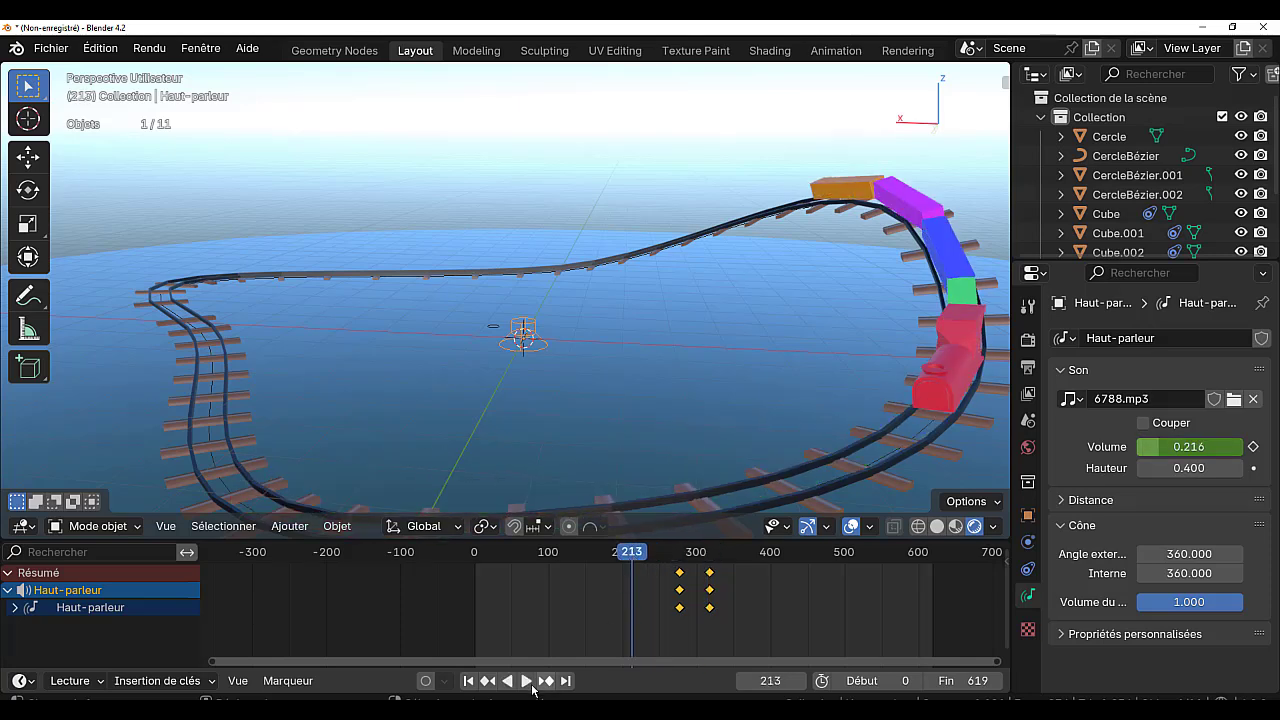
click(525, 681)
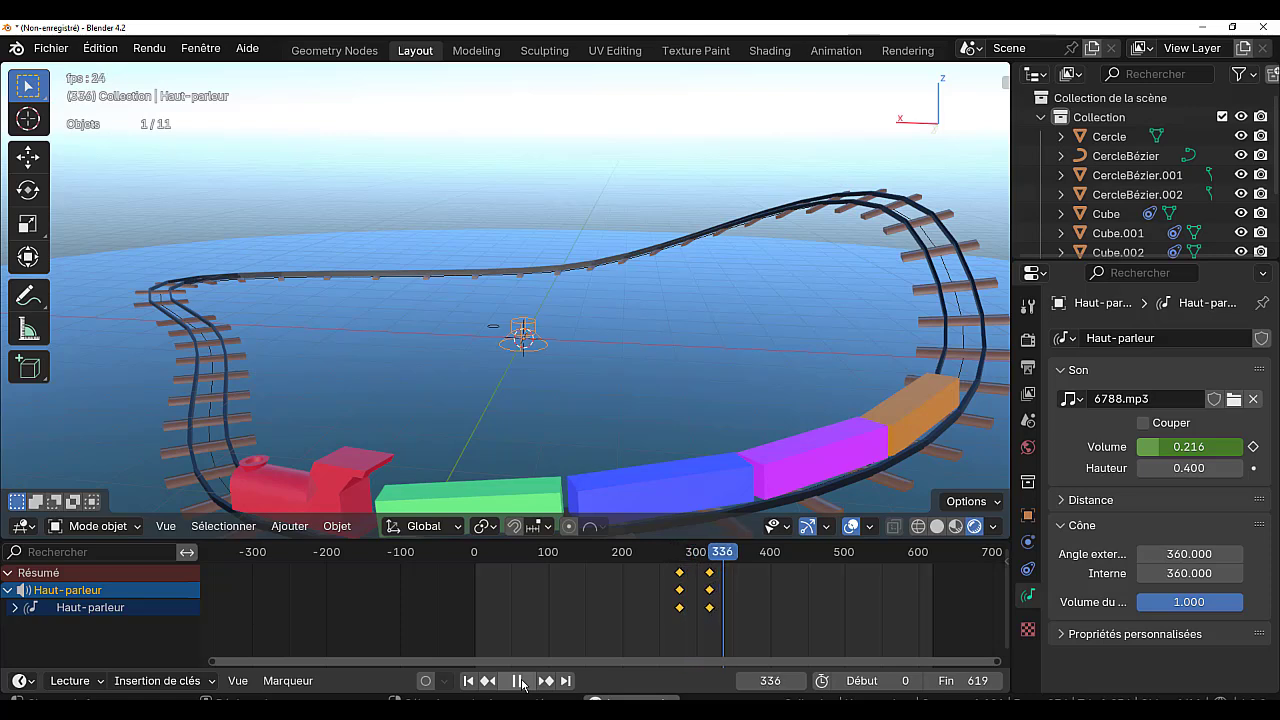
click(519, 681)
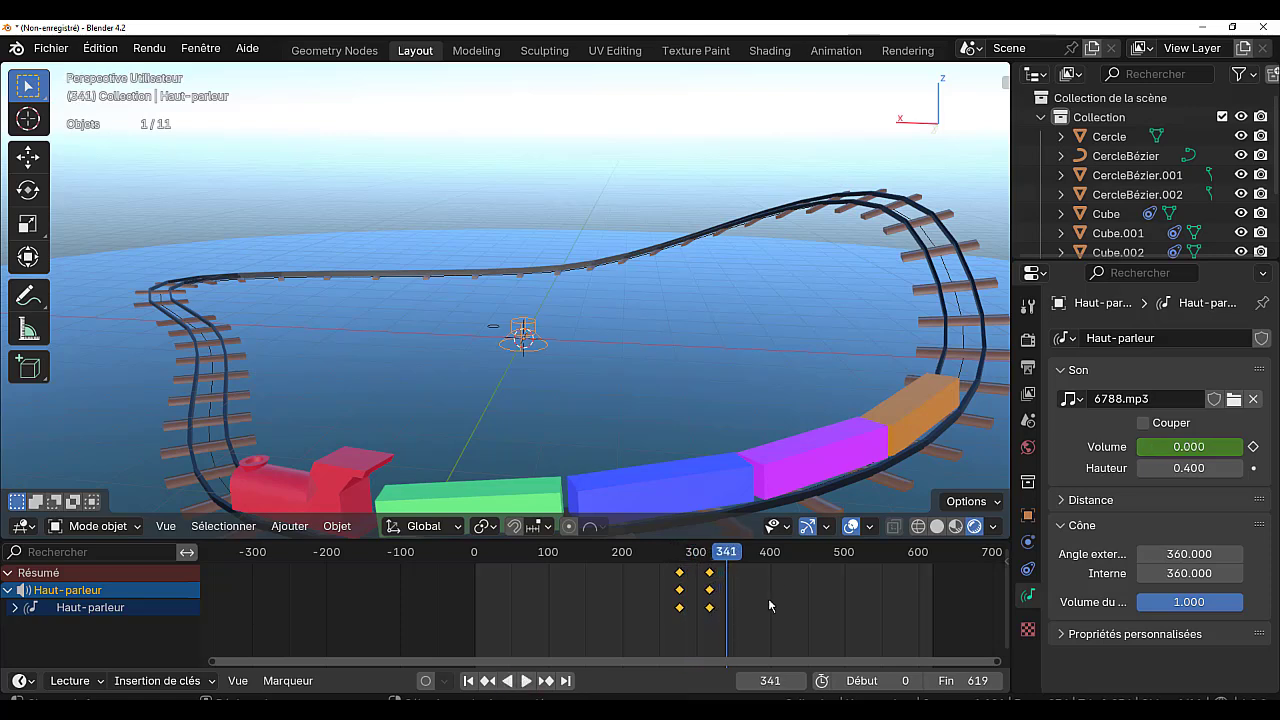
Keyframe the speaker's volume at 0.296 on frame 365 and replay the animation from the train's stop
click(526, 687)
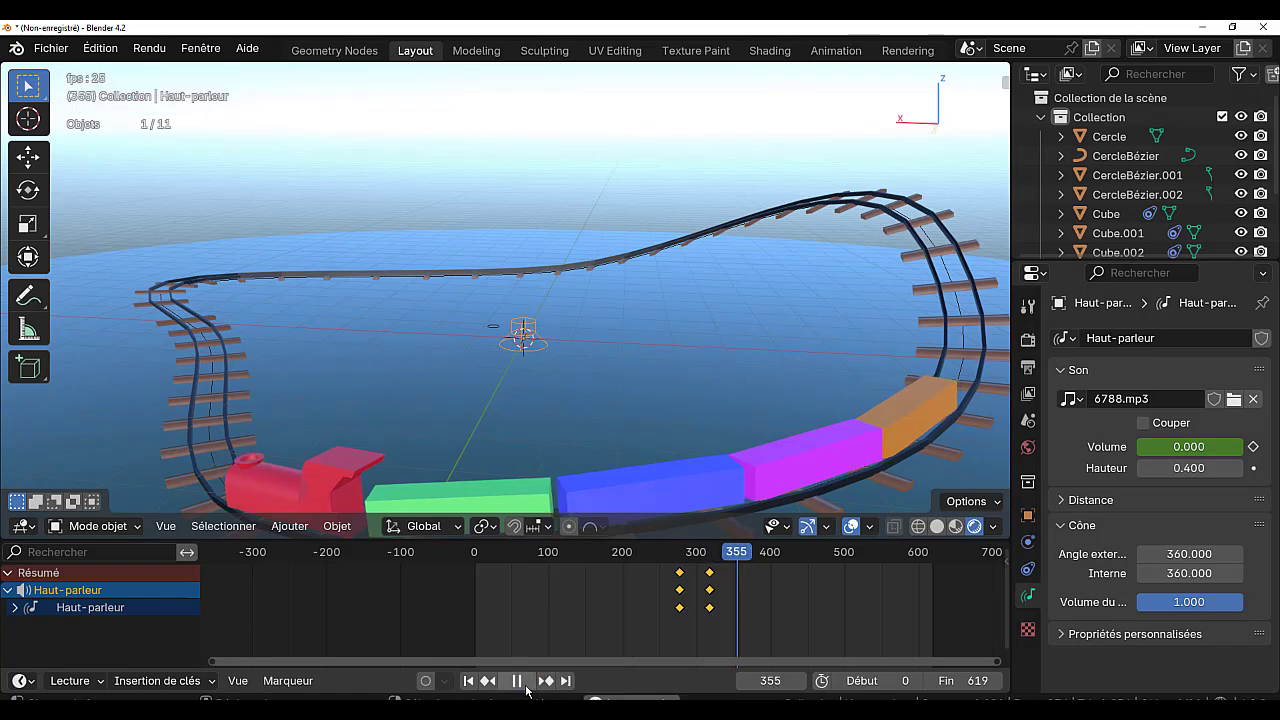
click(518, 681)
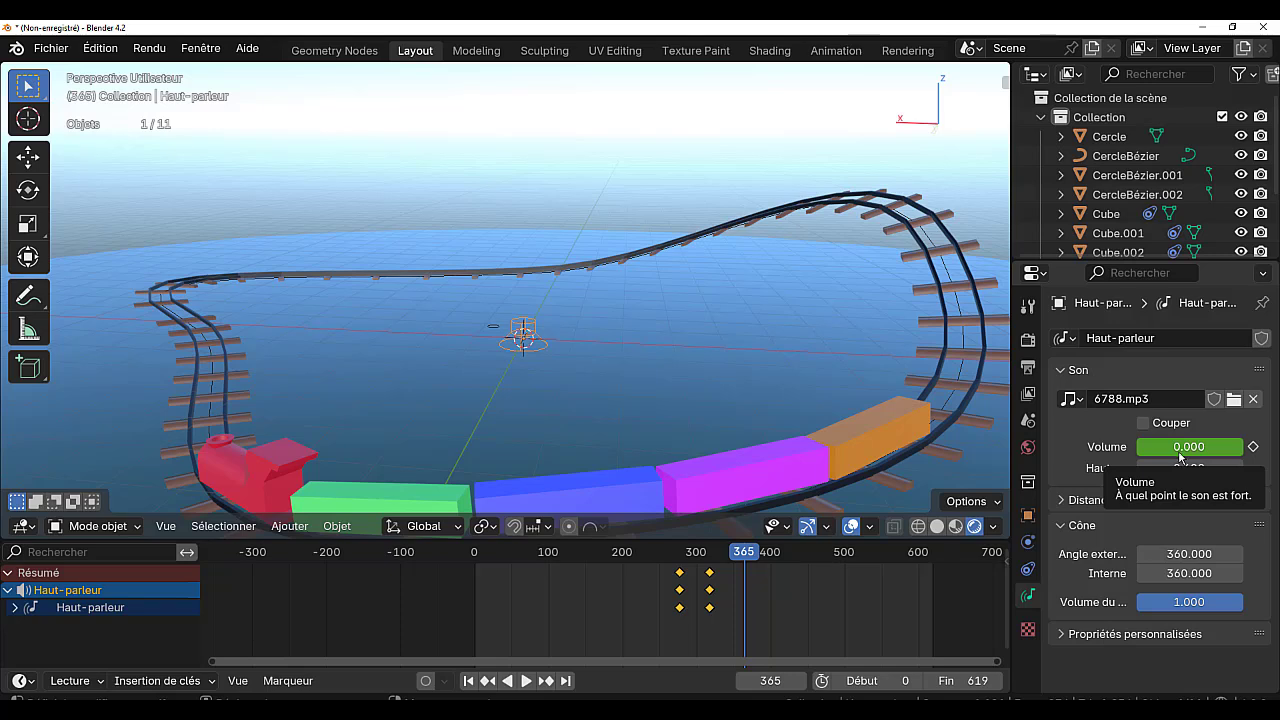
drag(1186, 453, 1216, 453)
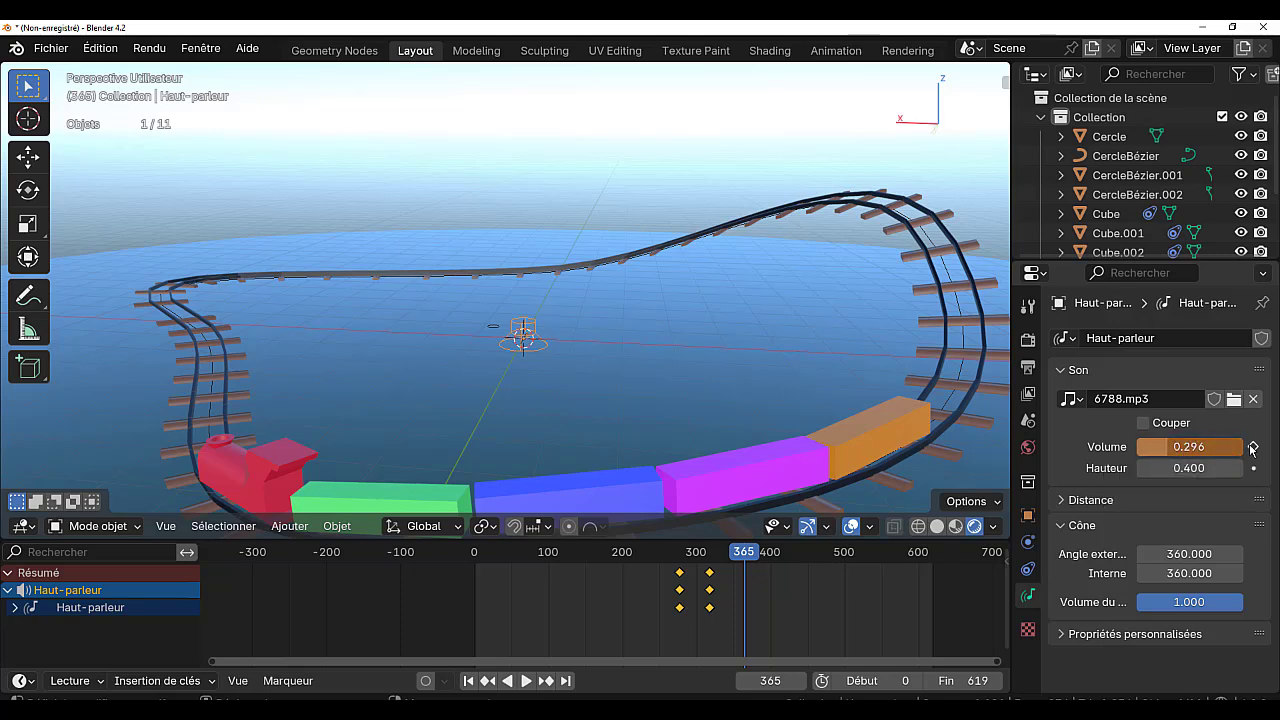
click(1253, 446)
drag(744, 551, 686, 551)
click(524, 681)
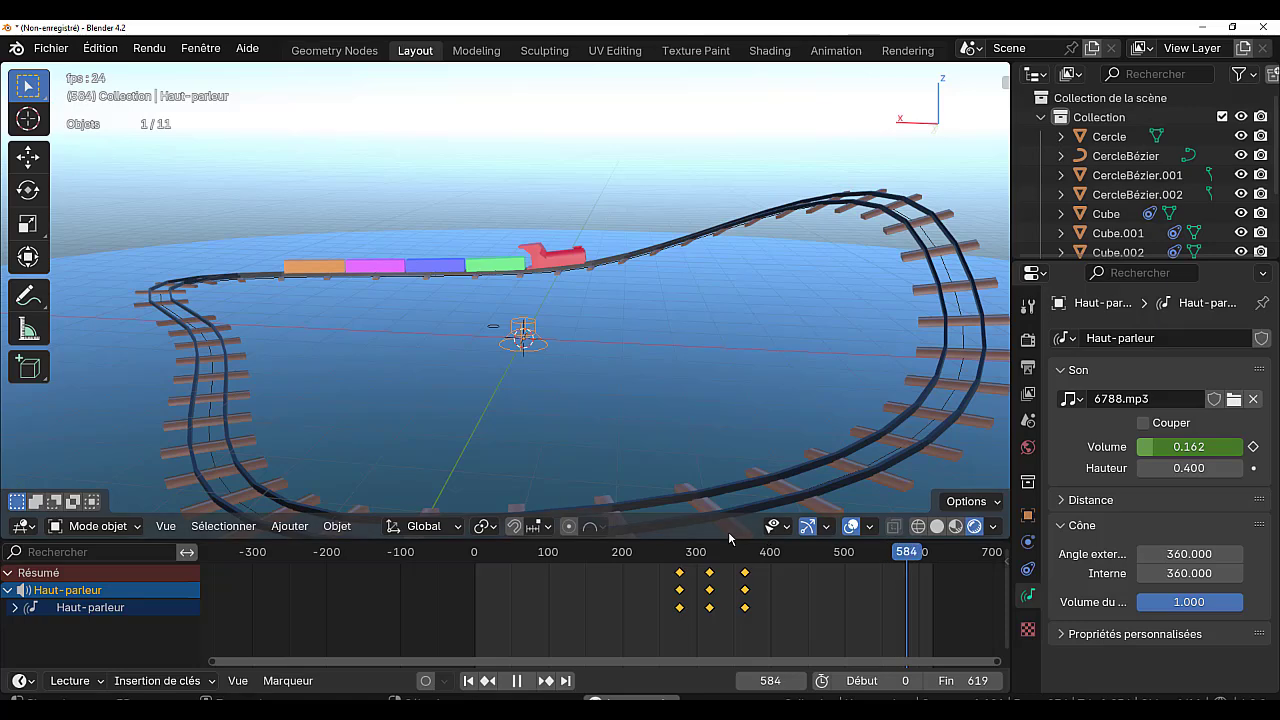
Enlarge the 3D view over the timeline and hide the CercleBézier curve with playback stopped at frame 167
drag(728, 540, 728, 667)
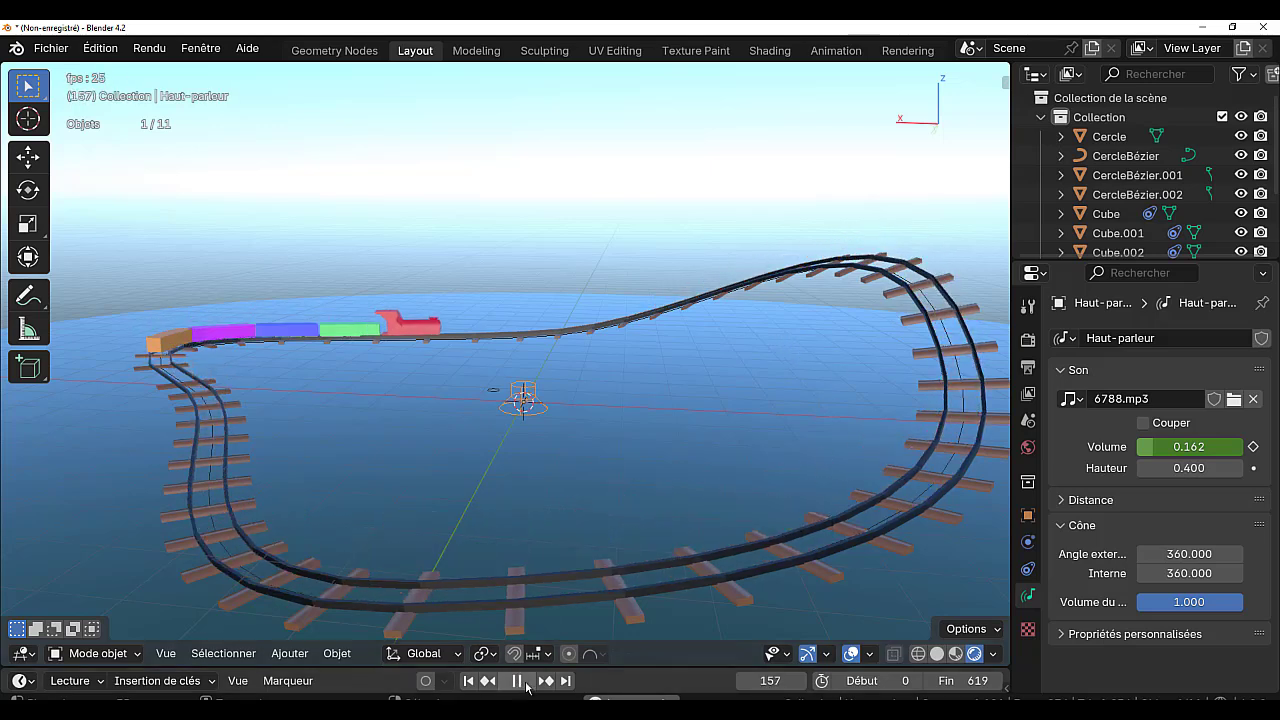
key(space)
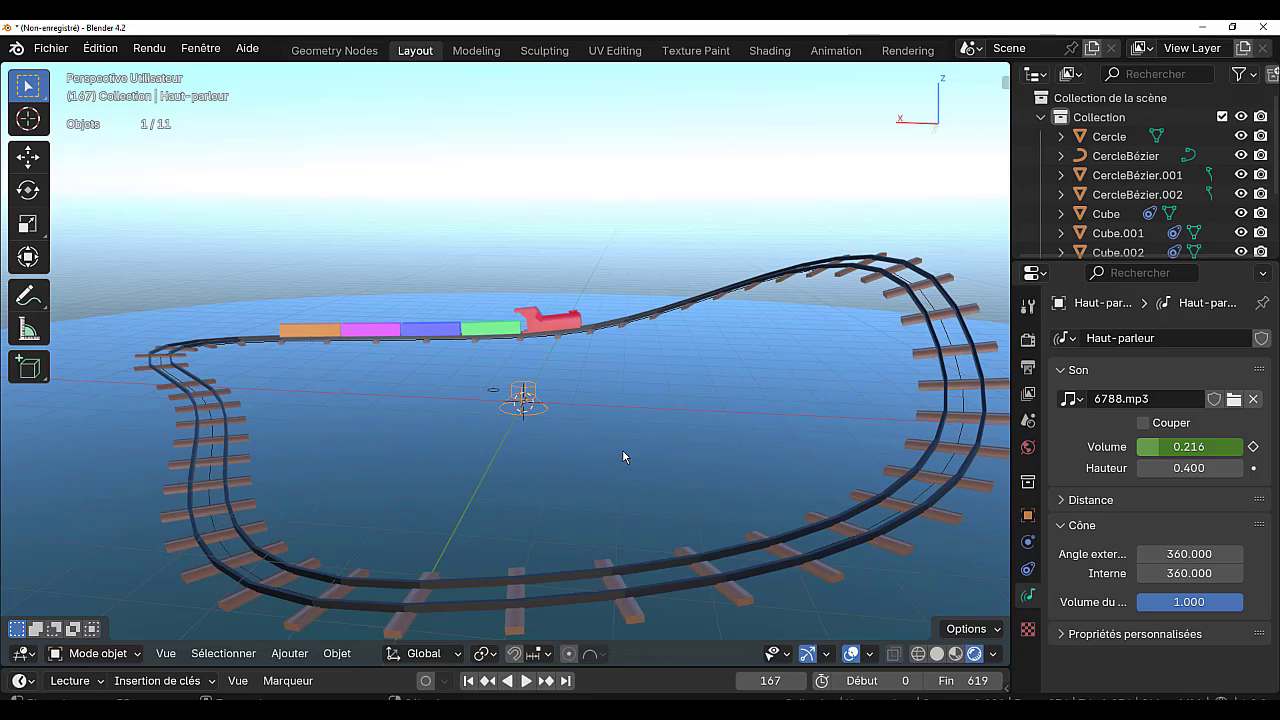
click(1241, 155)
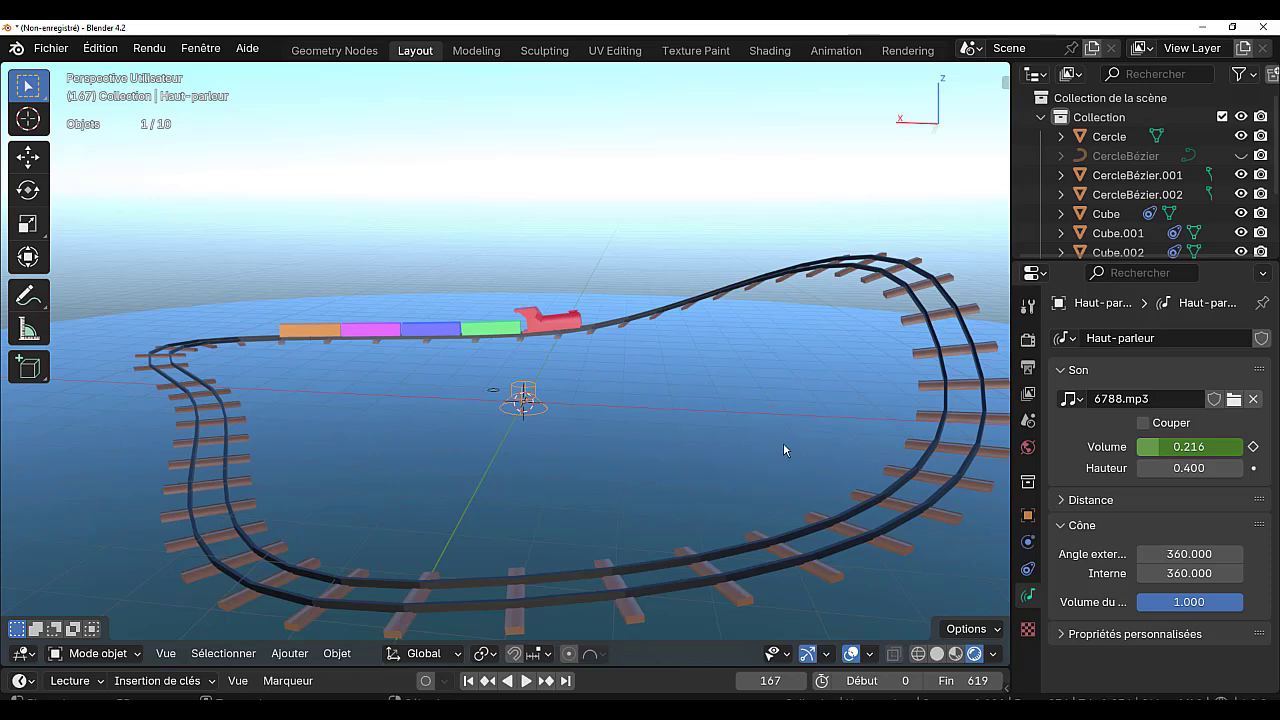
Look at the Circuit automobile playlist in the browser, switch back to Blender and widen the 3D view
key(alt+Tab)
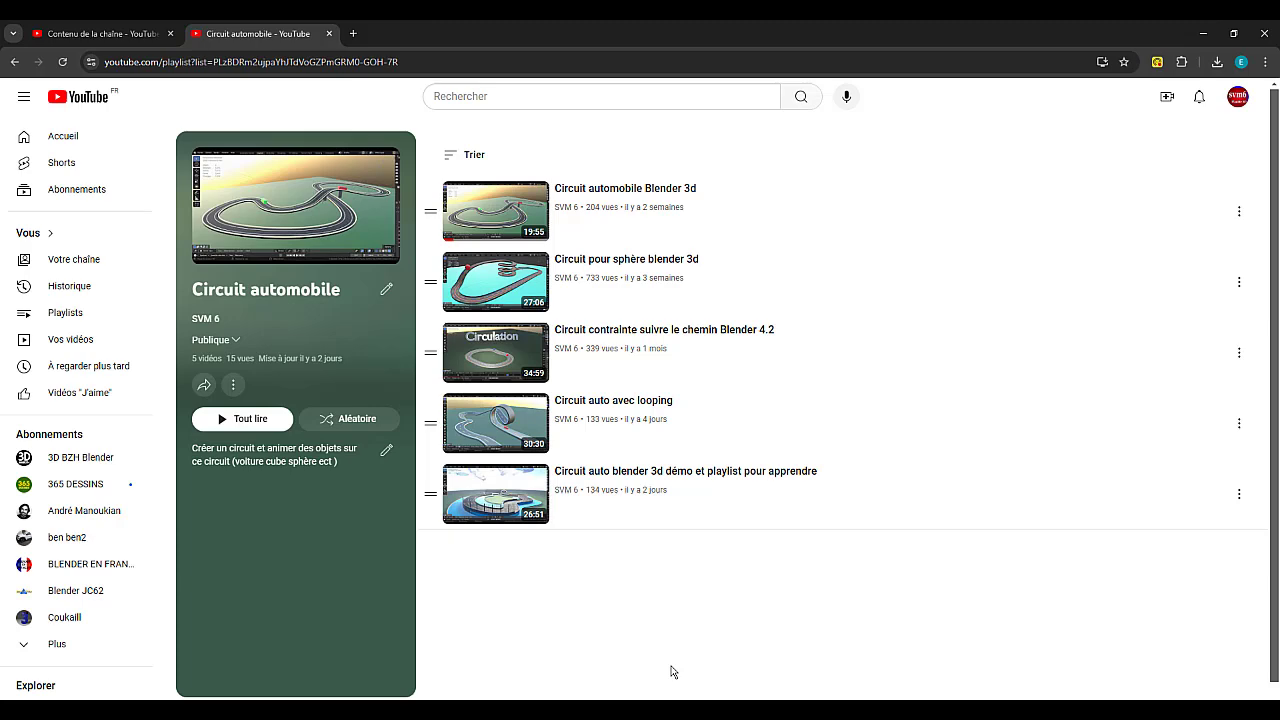
mouse_move(651, 709)
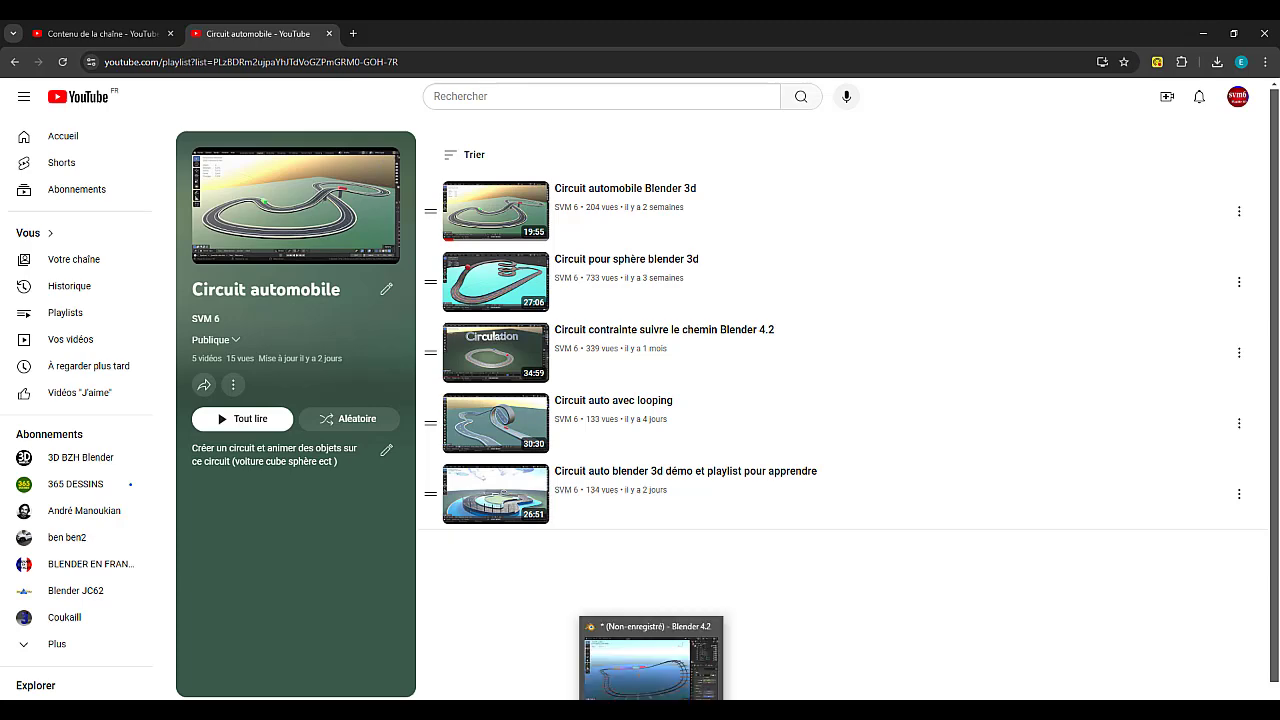
click(651, 658)
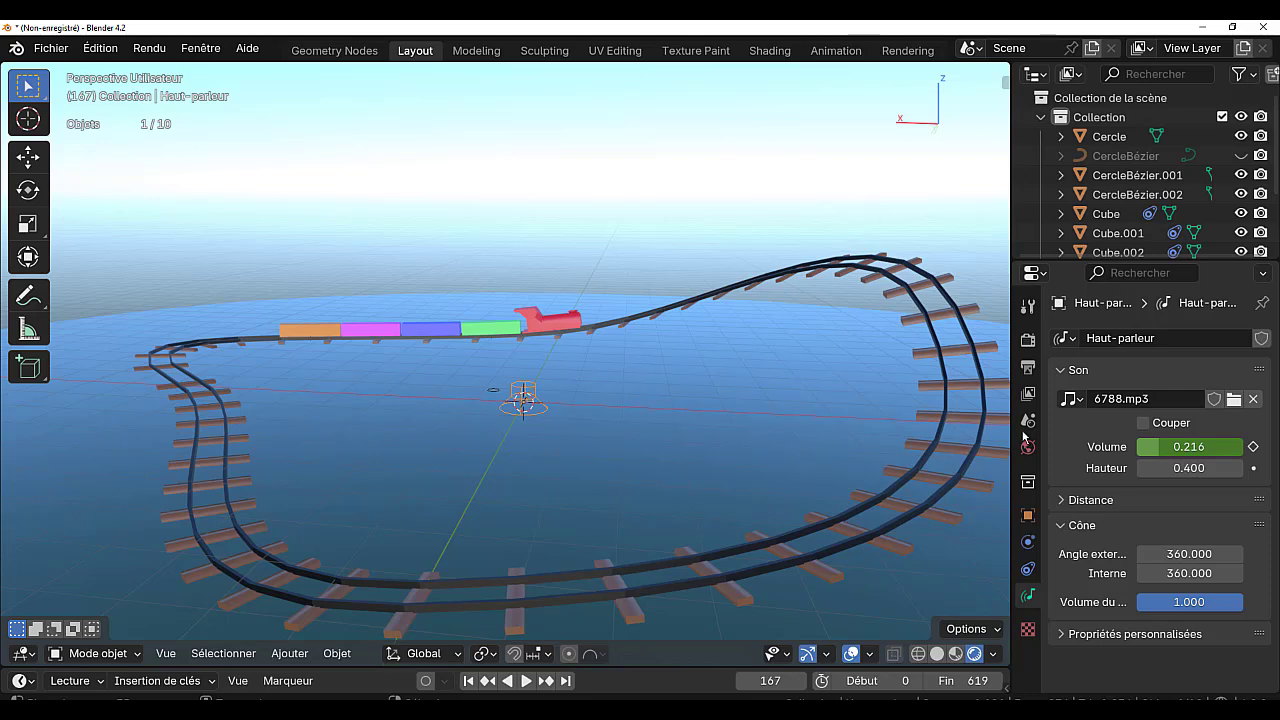
drag(1013, 420, 1108, 420)
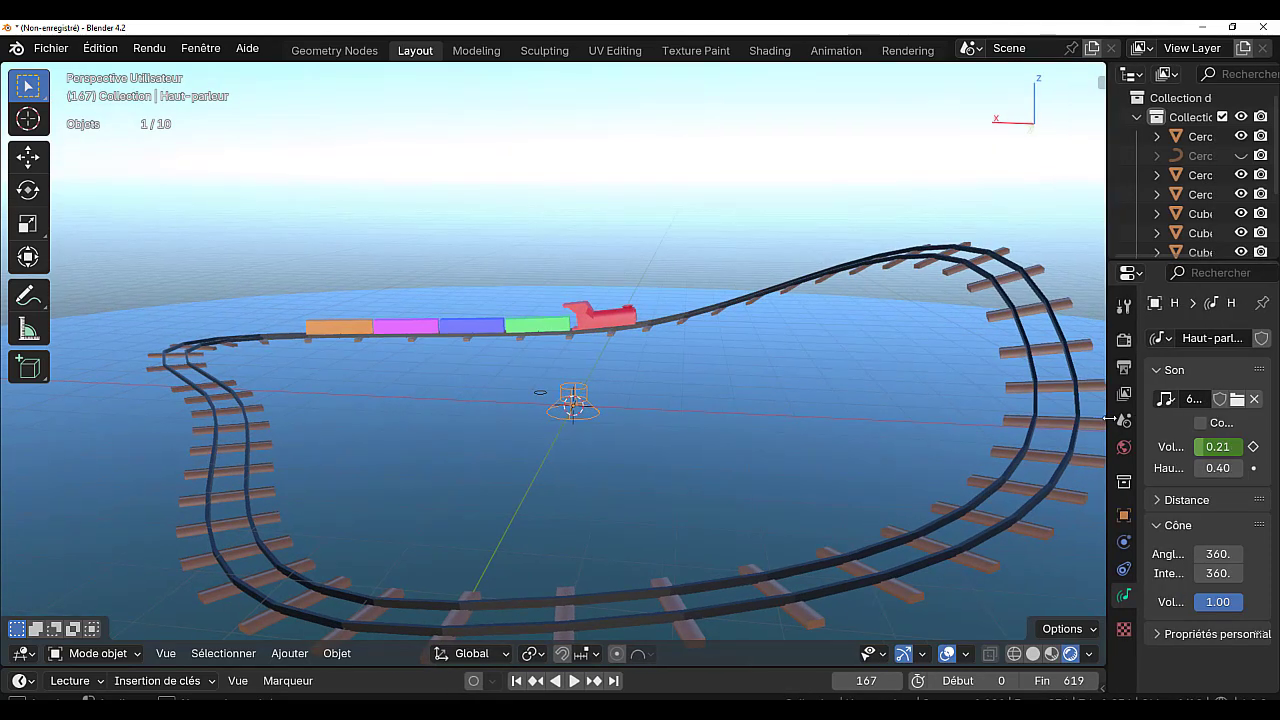